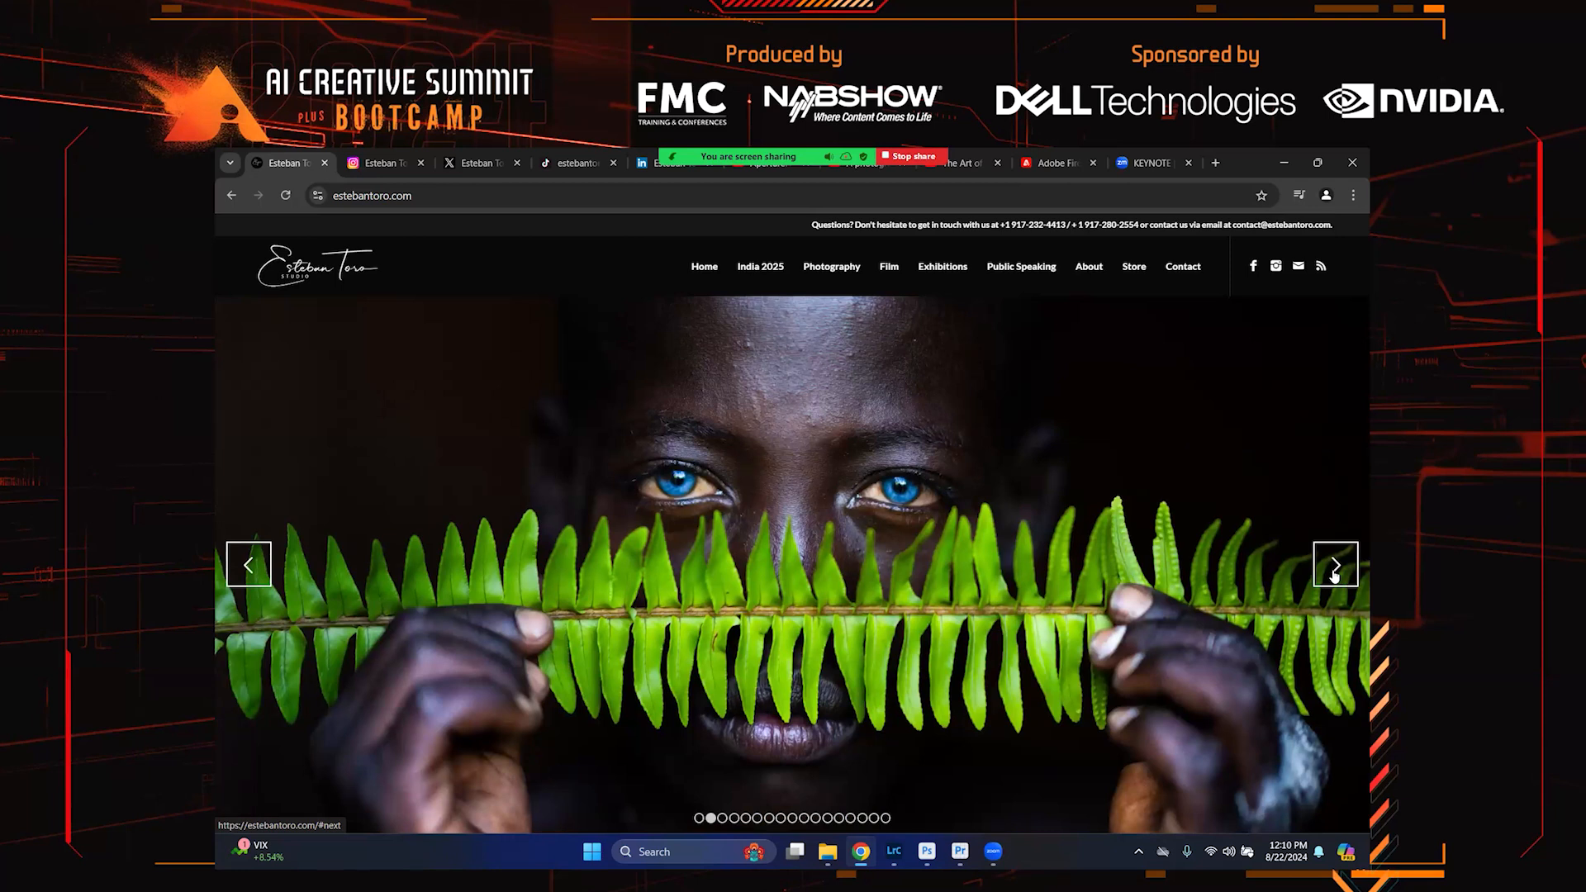
Browse through the photos in the homepage slideshow of the photographer's website
left_click(1334, 570)
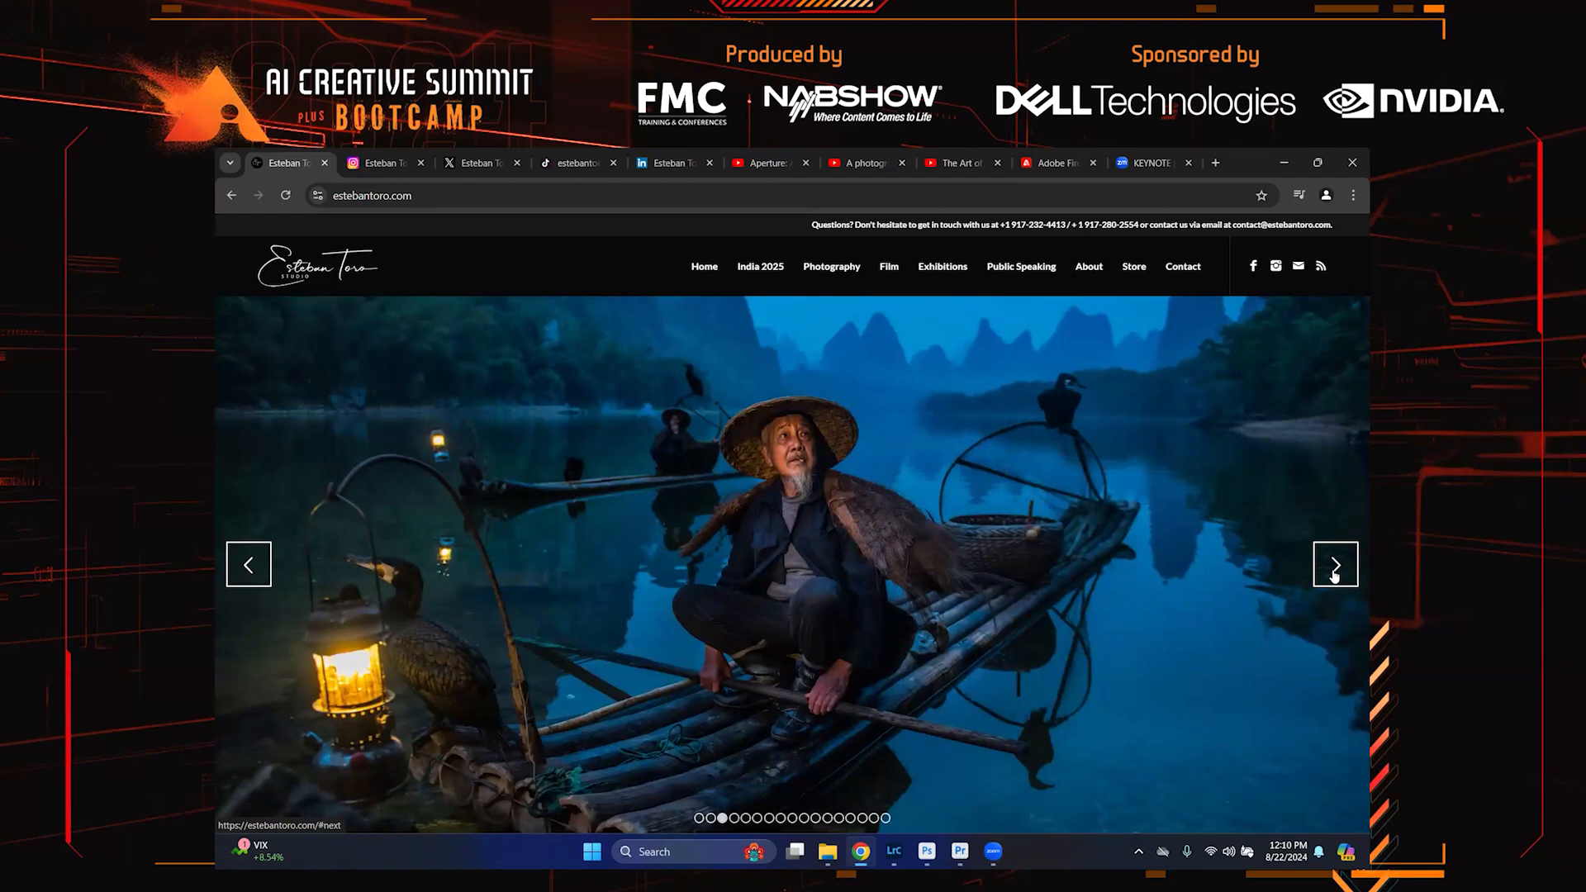
left_click(1334, 570)
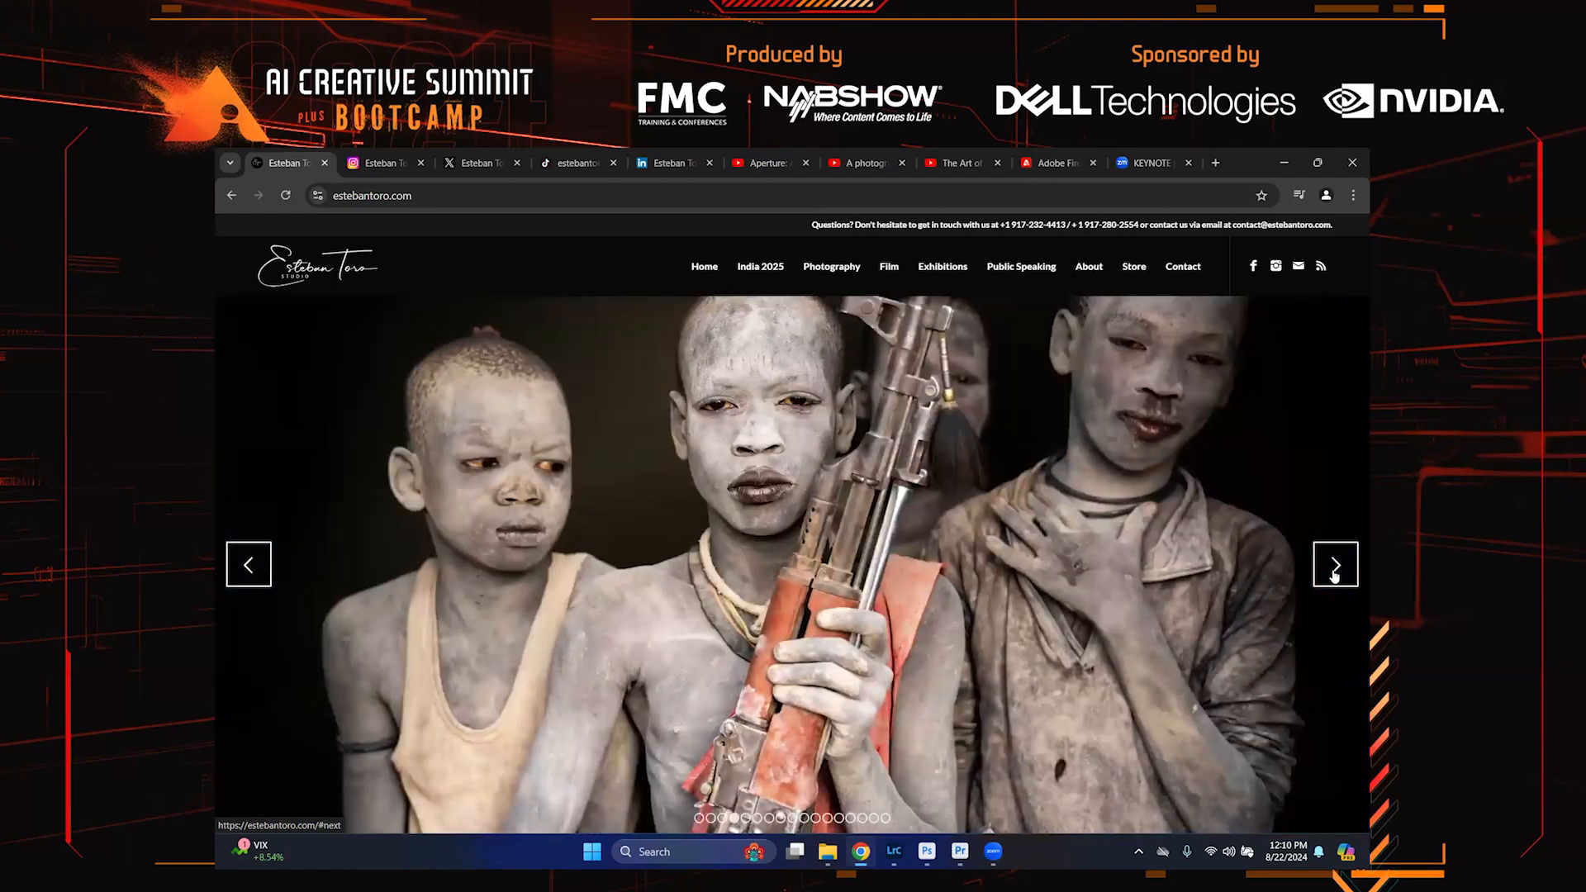
left_click(1334, 575)
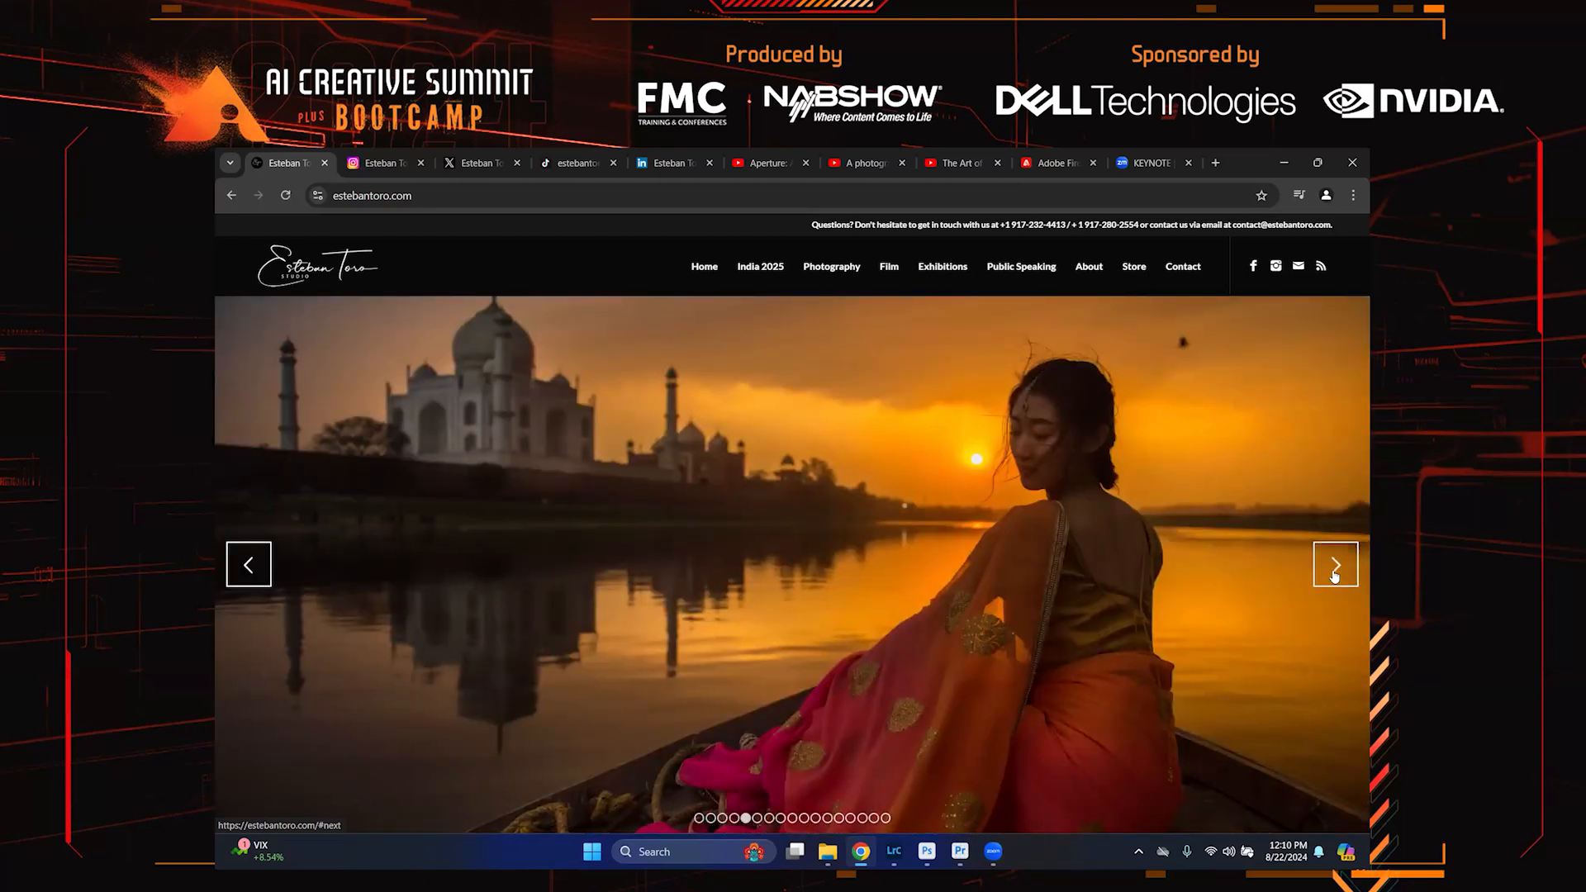
left_click(1334, 576)
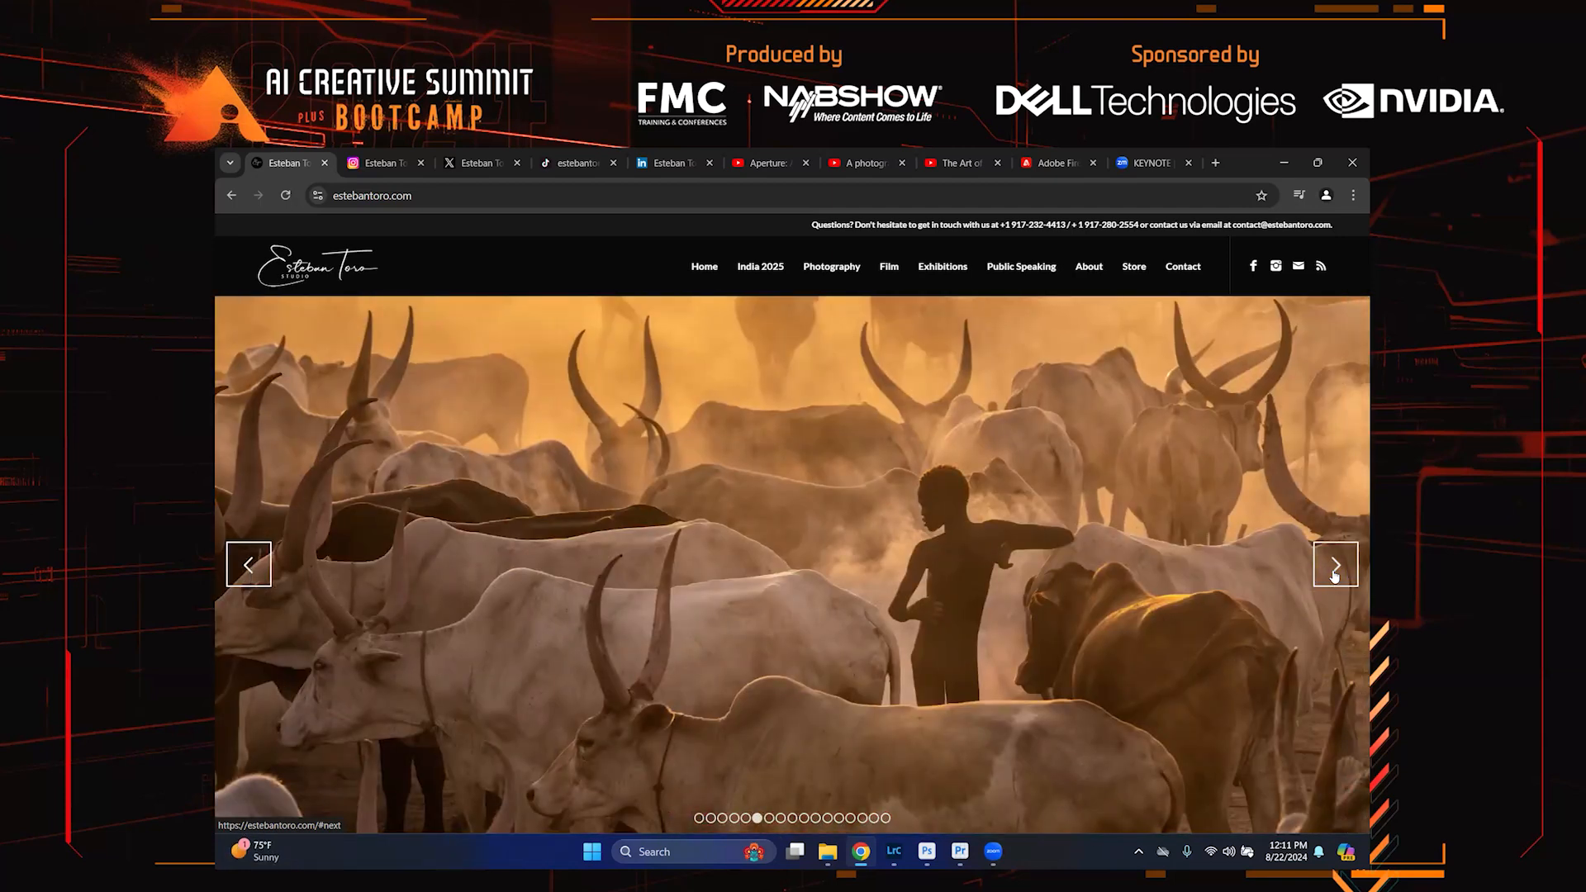
left_click(1334, 576)
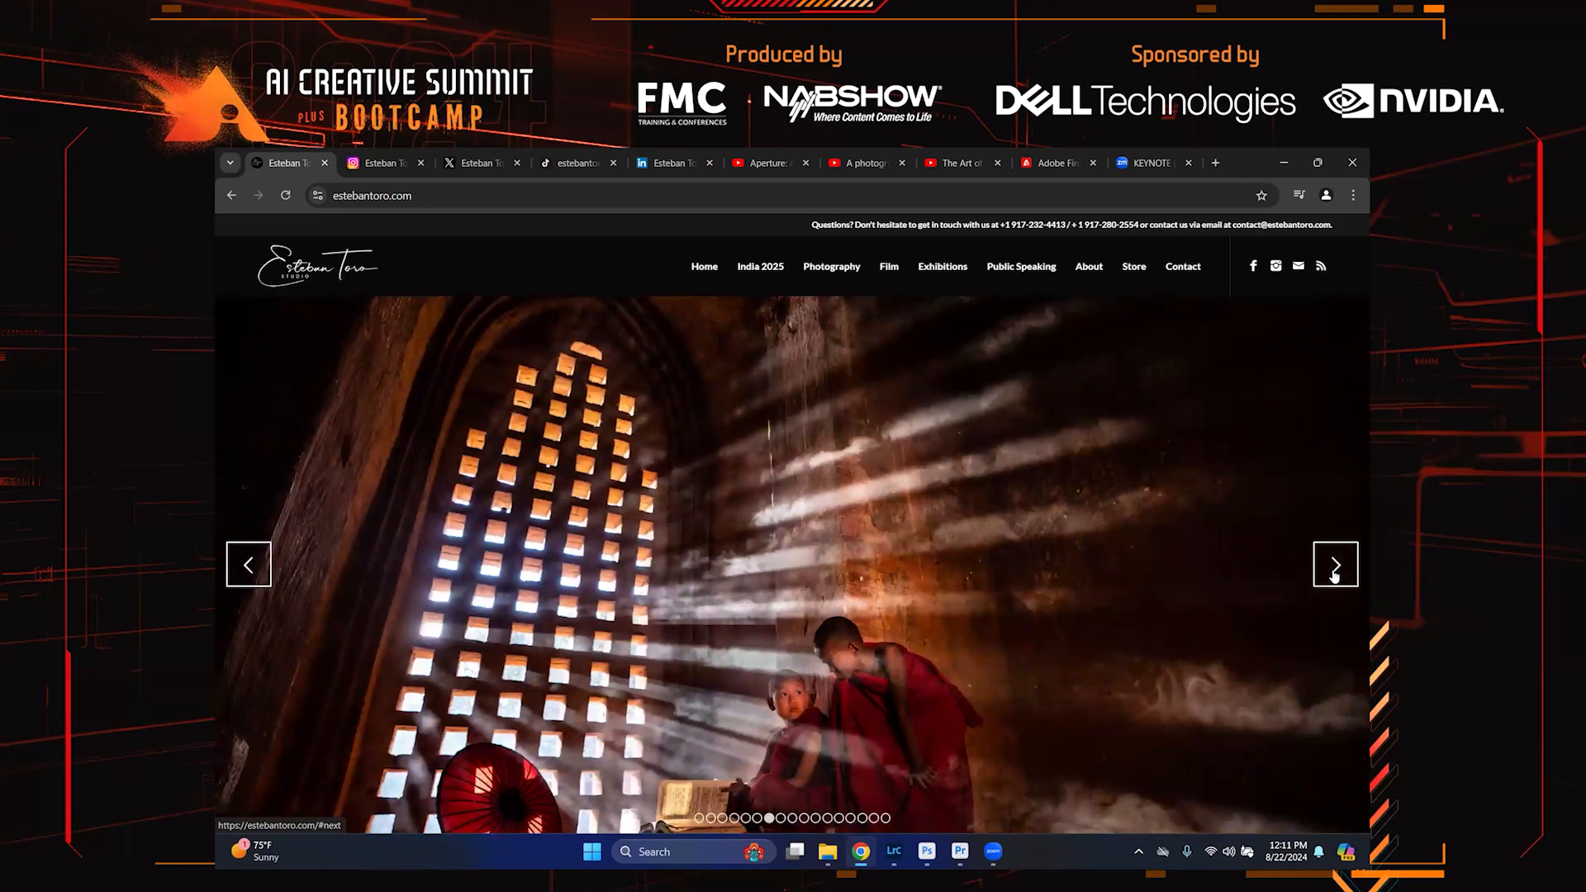
left_click(1334, 575)
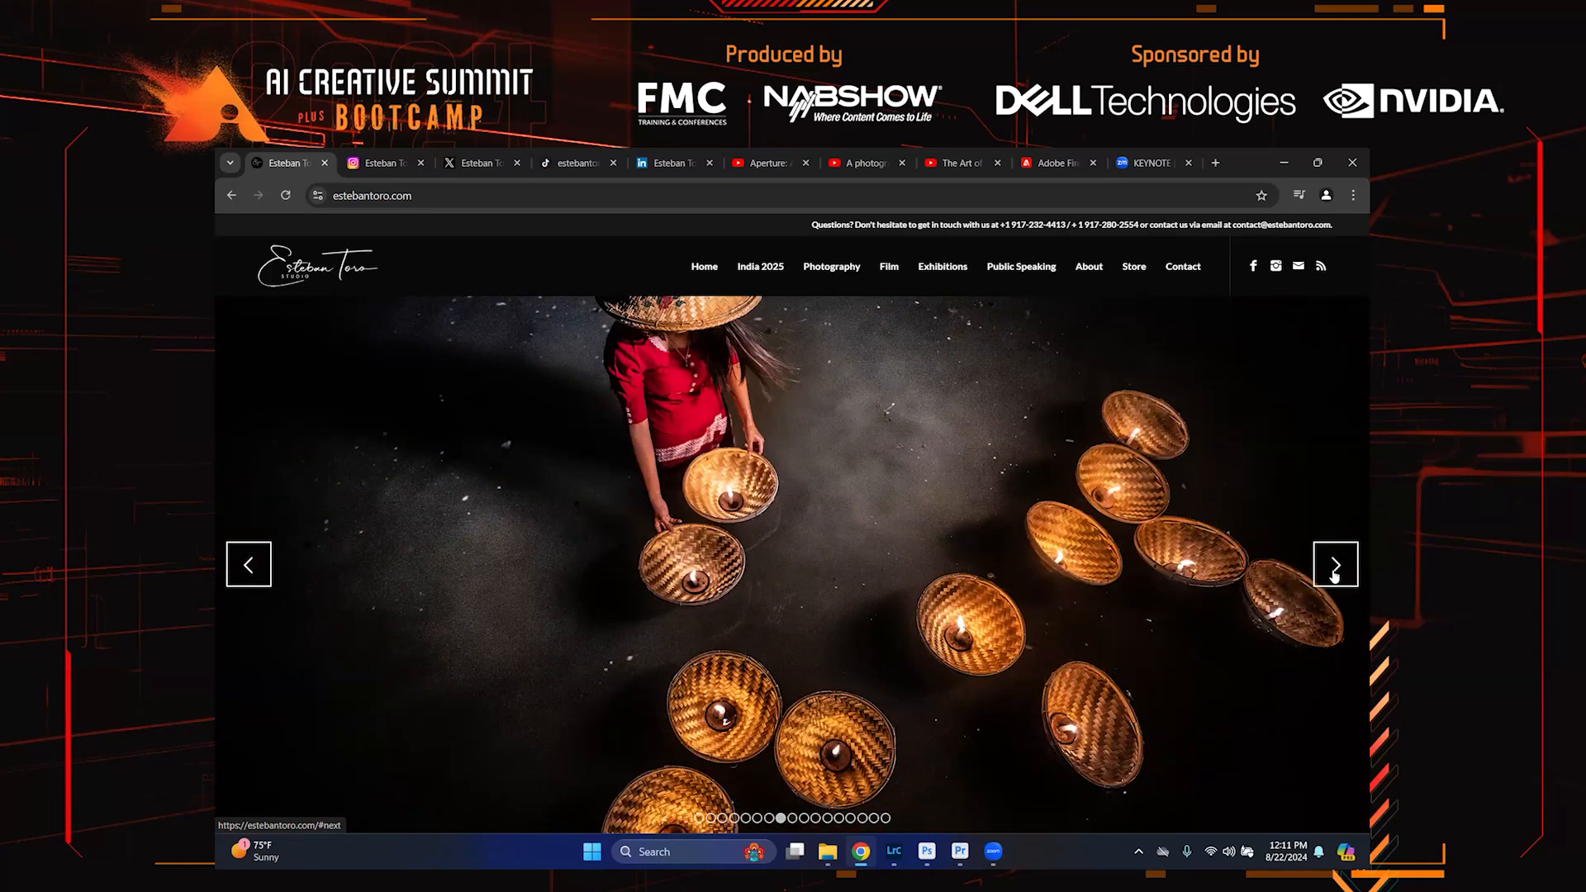
left_click(1334, 576)
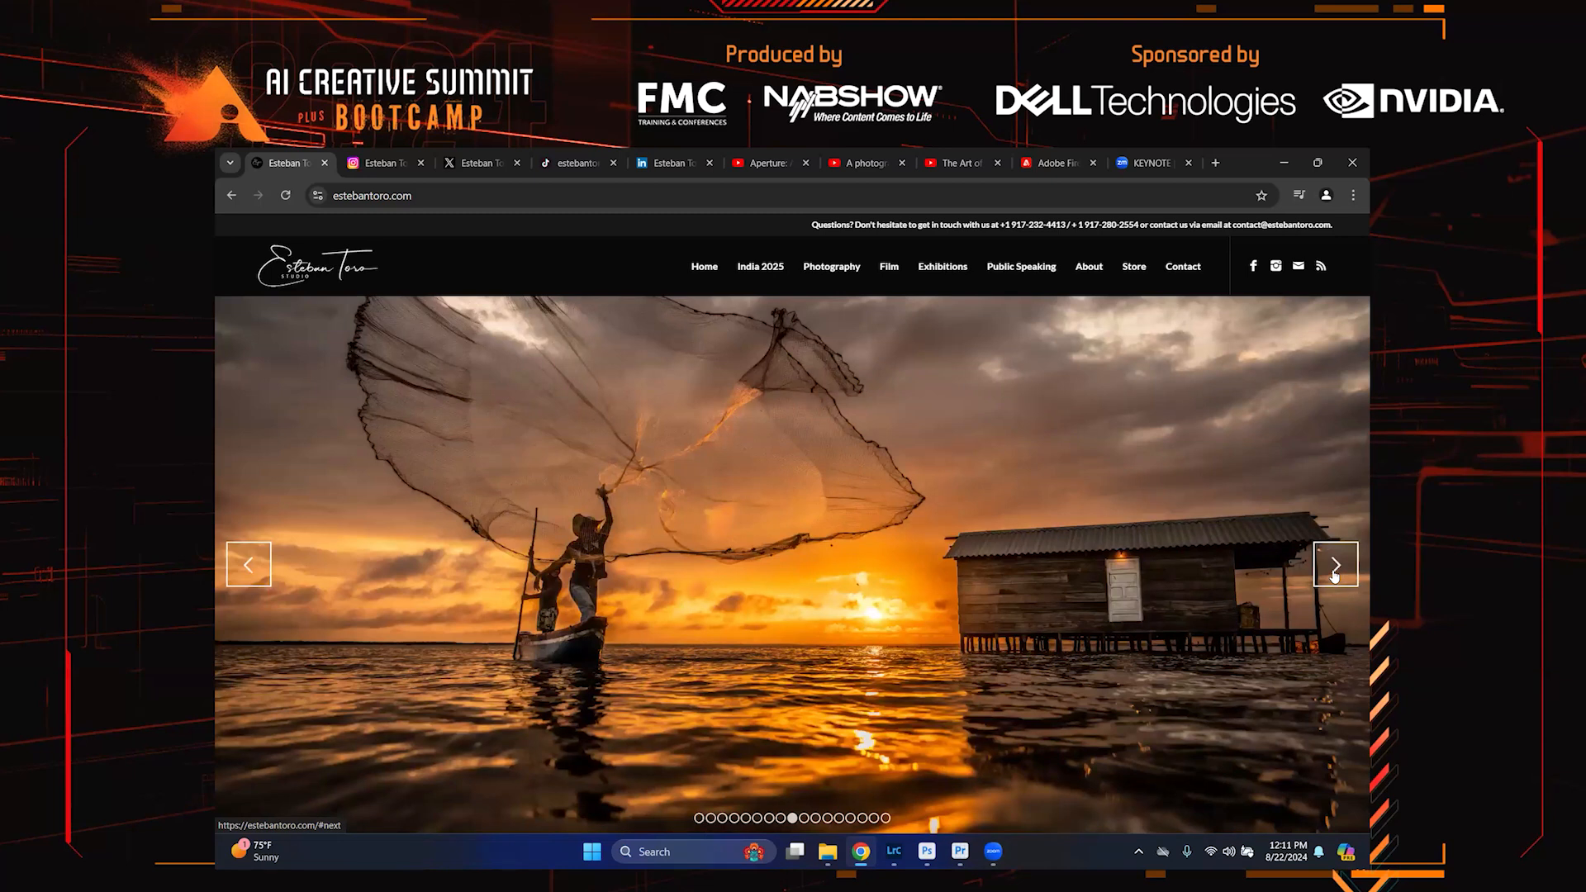
left_click(1334, 576)
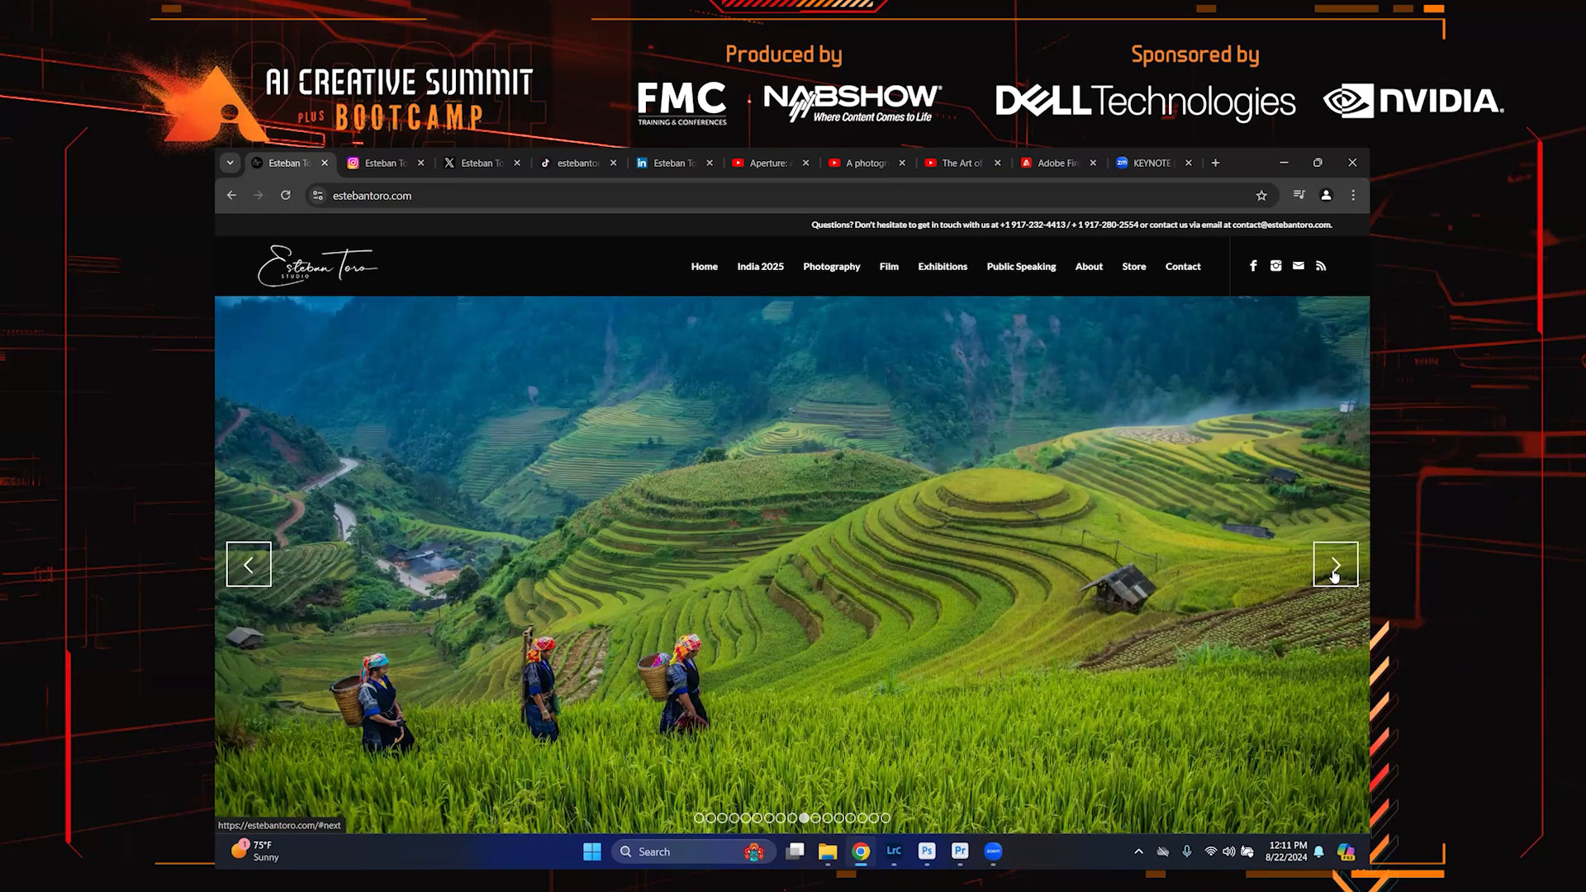
left_click(1334, 576)
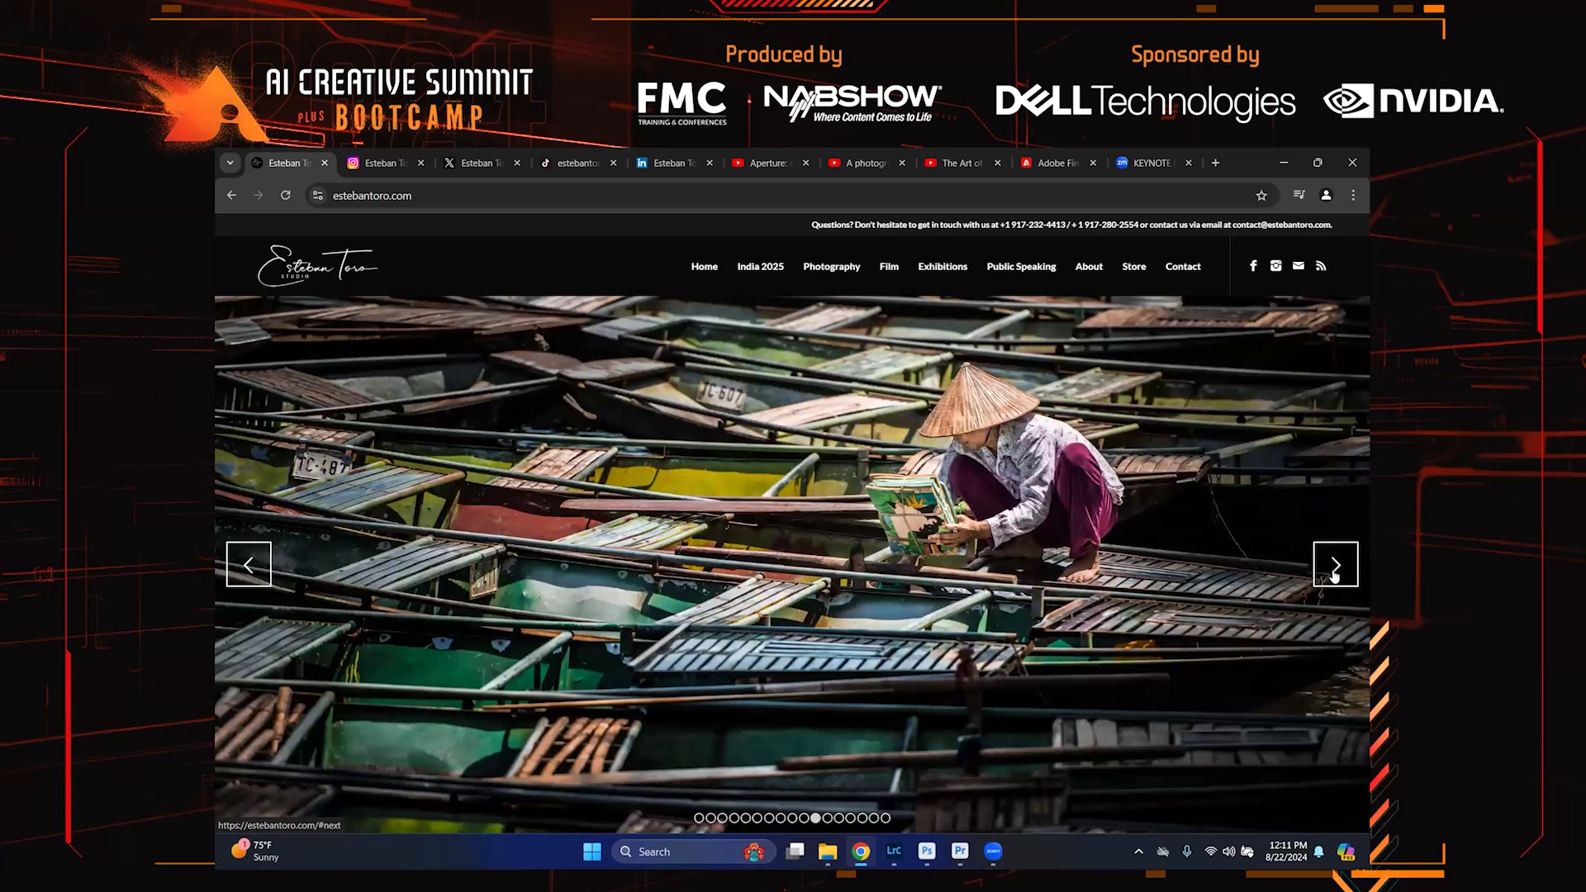
left_click(1334, 575)
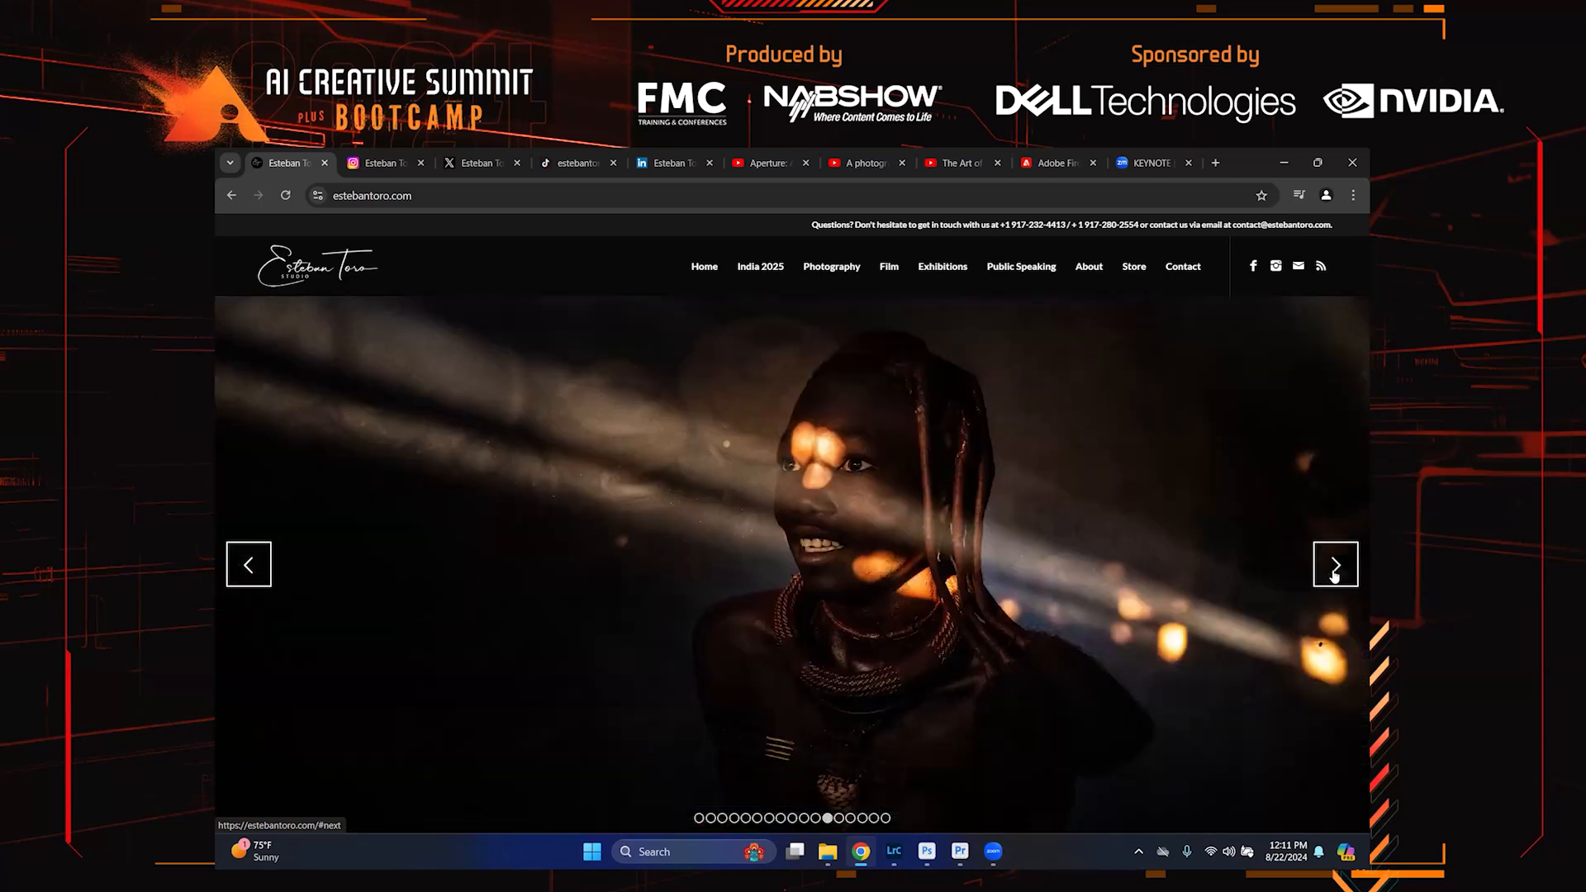
left_click(1334, 576)
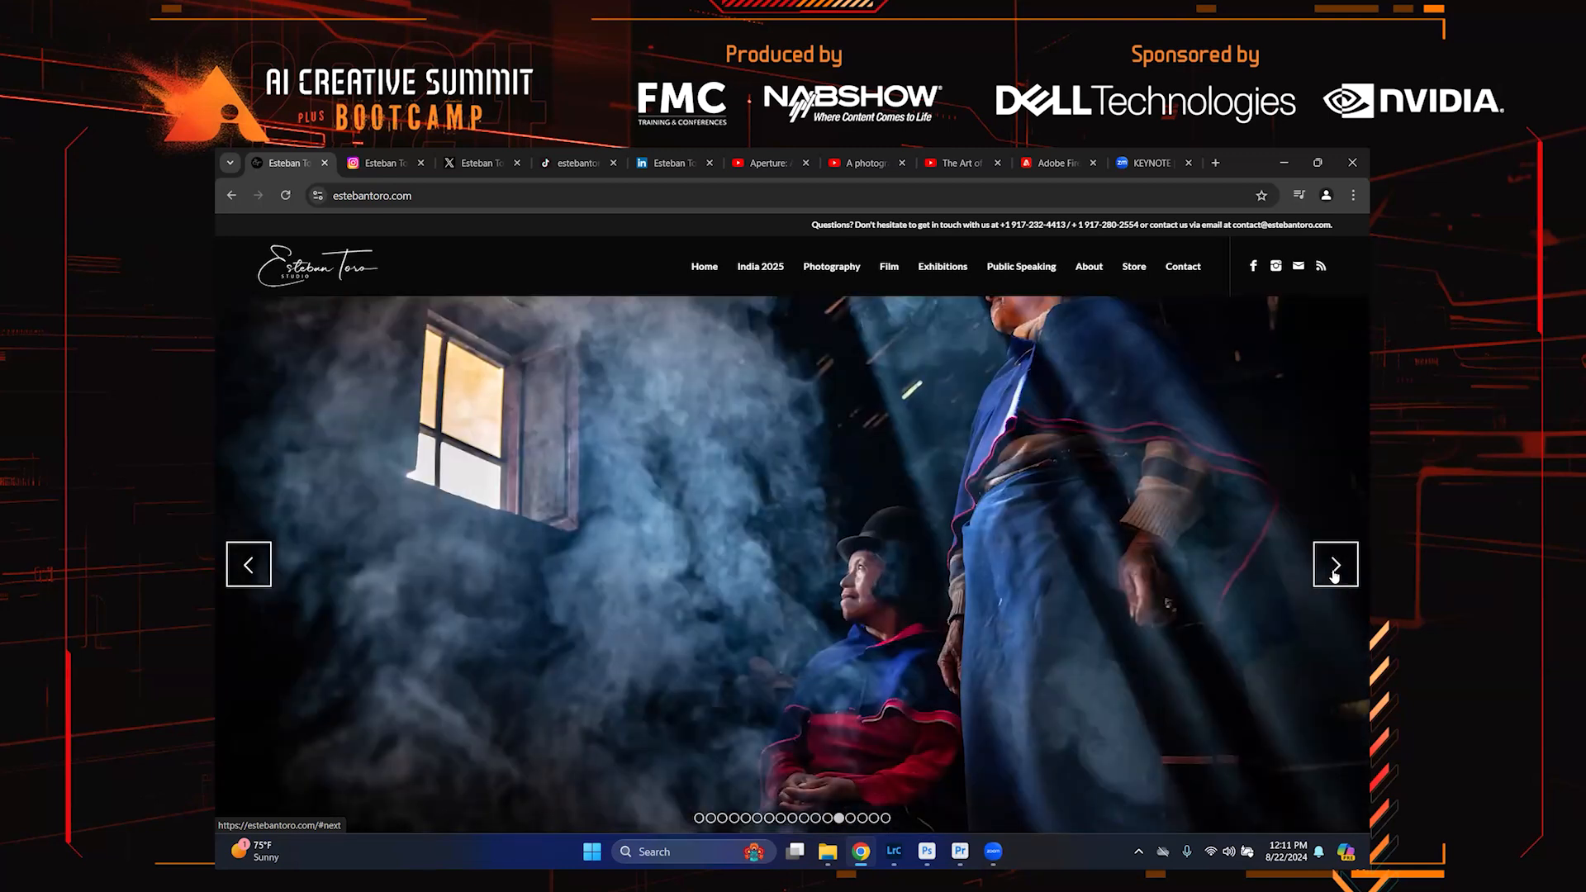
left_click(1333, 576)
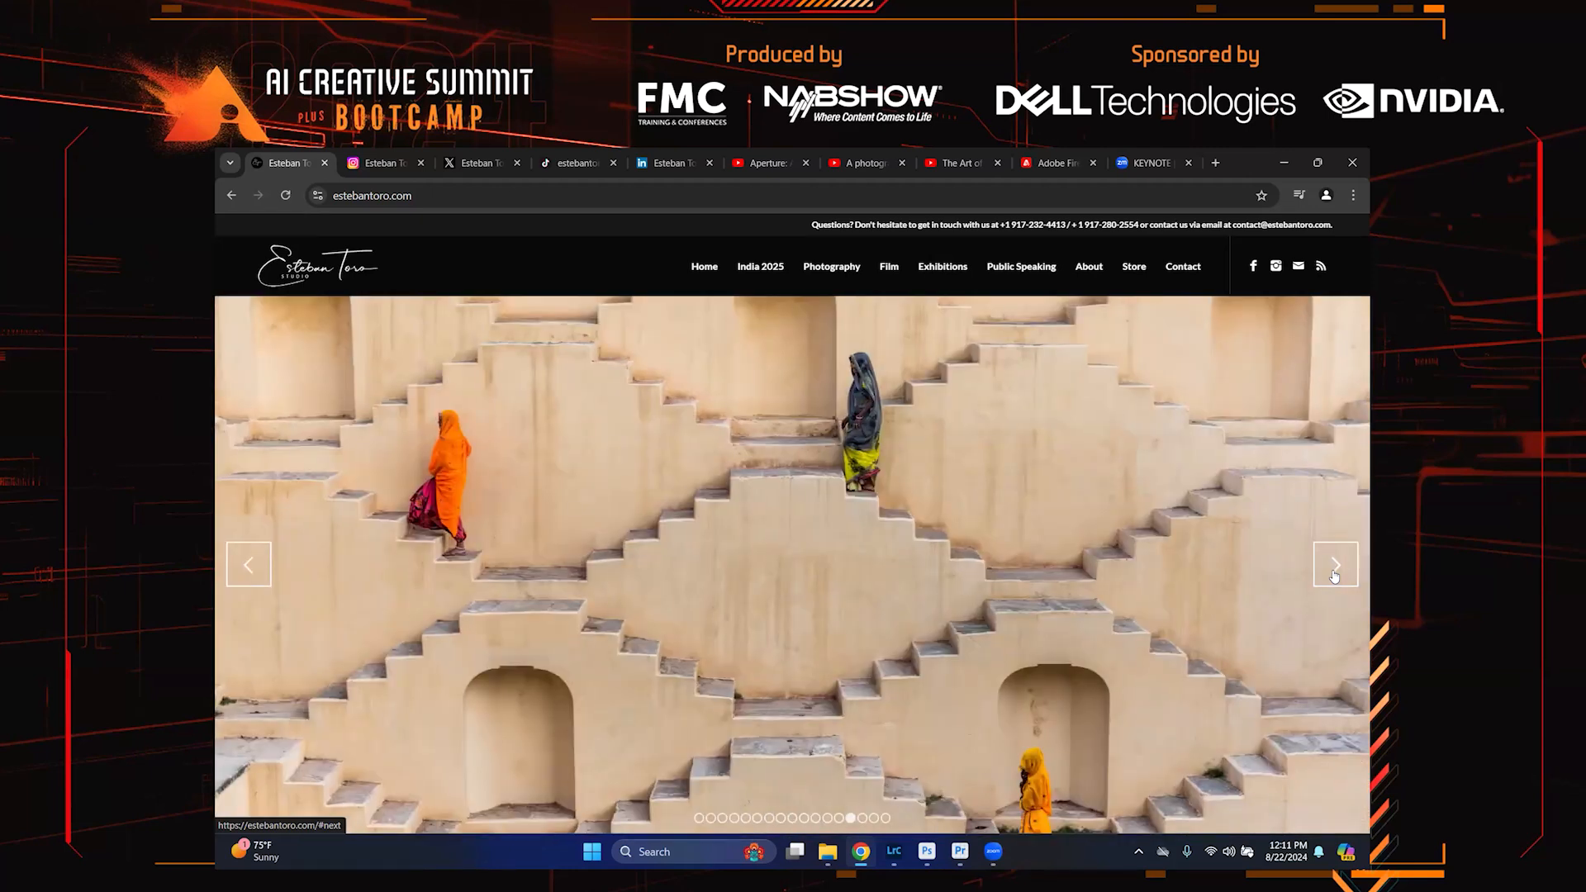
left_click(1334, 576)
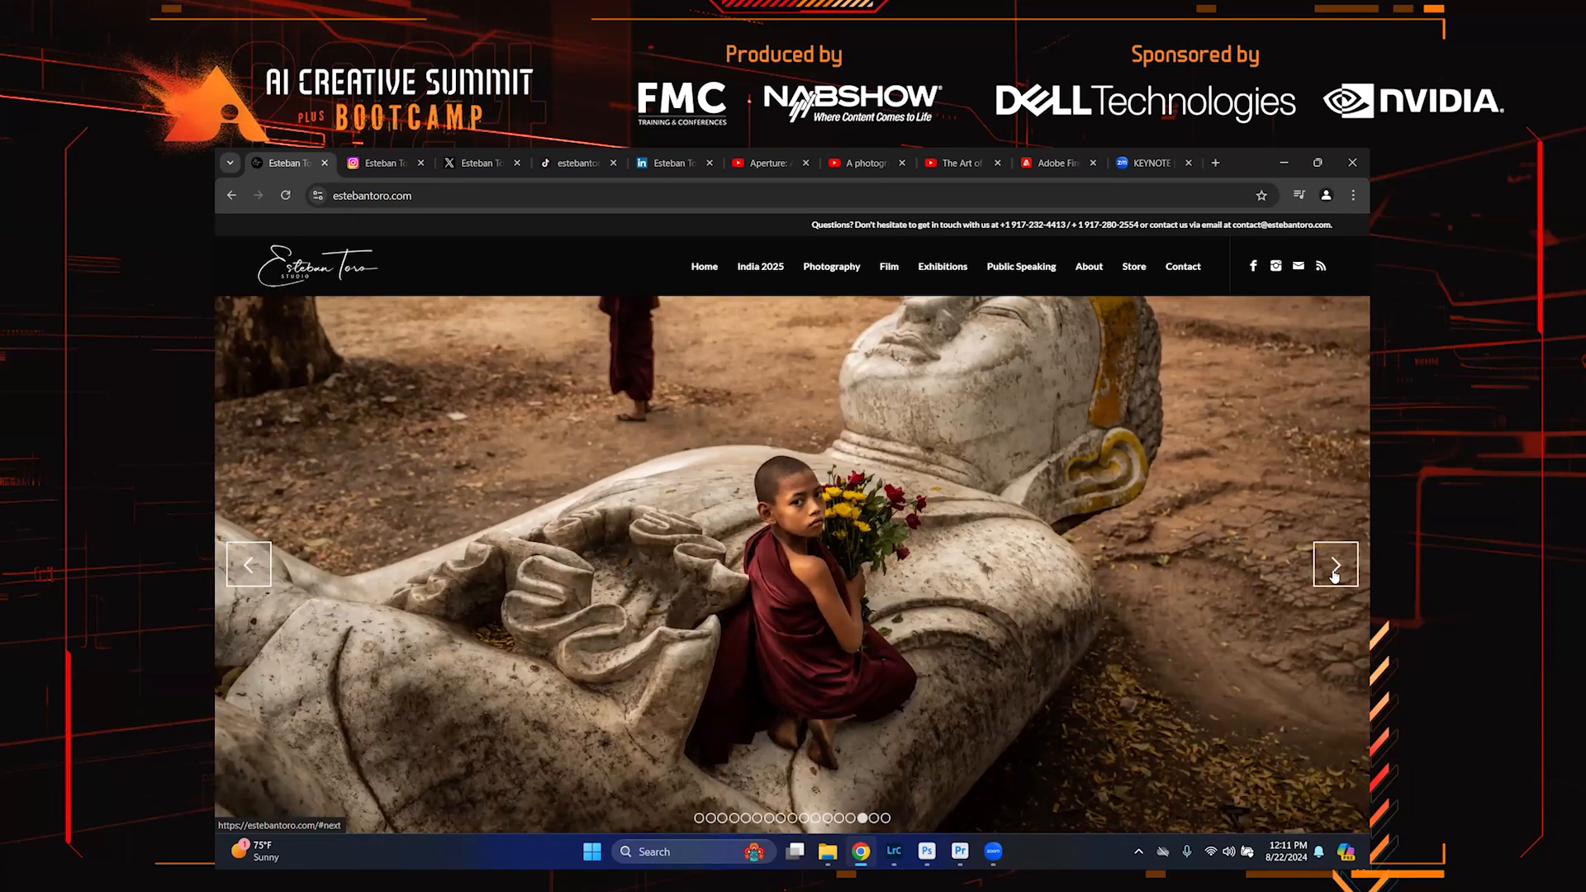
left_click(1334, 576)
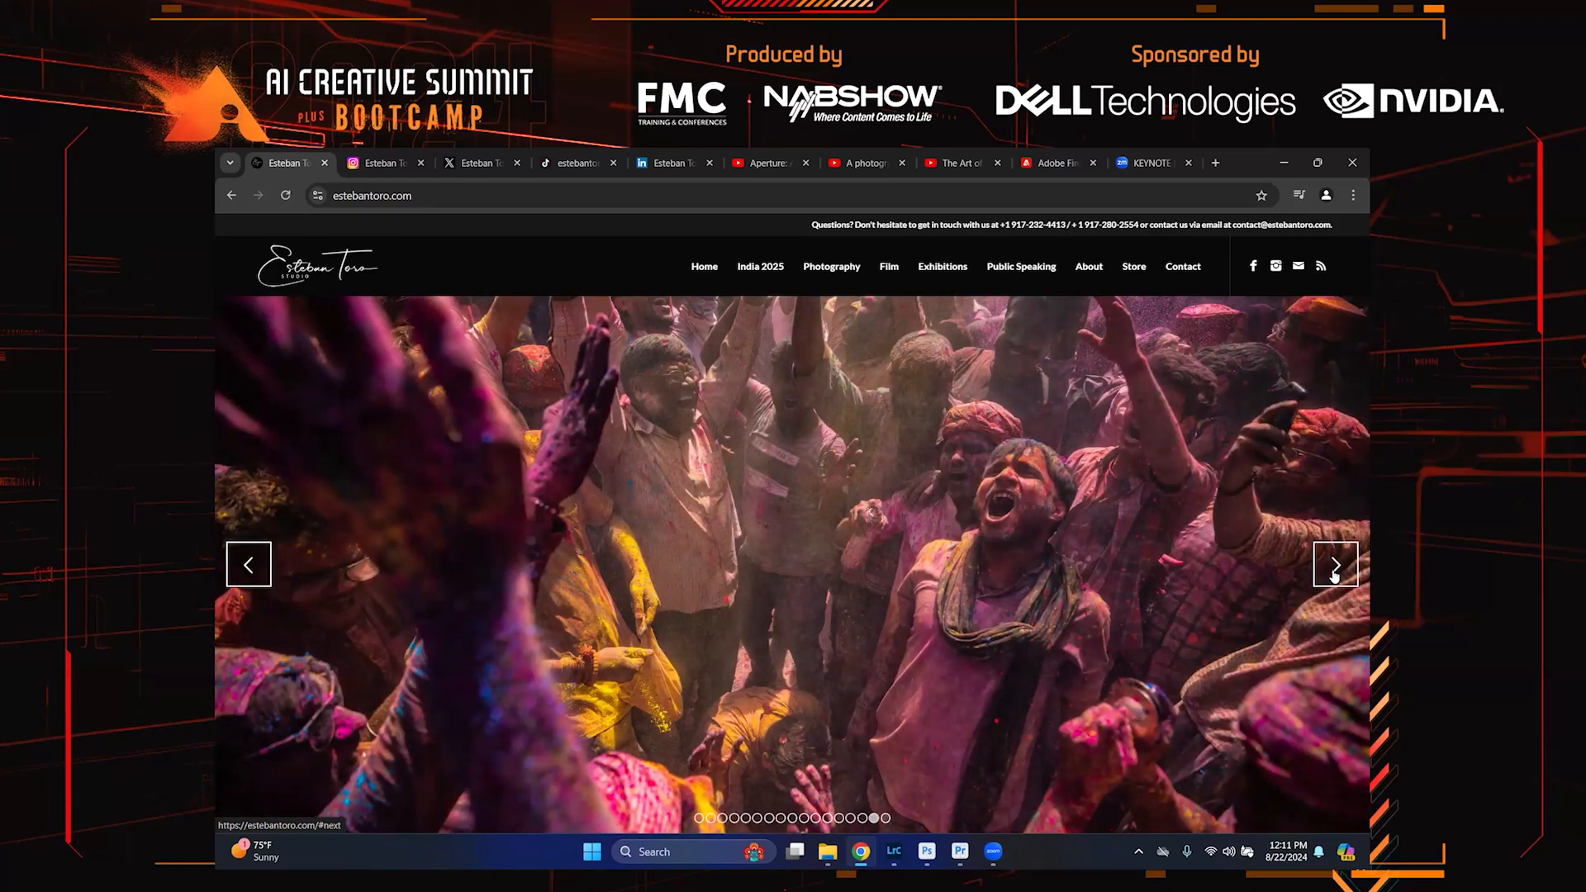
left_click(1333, 576)
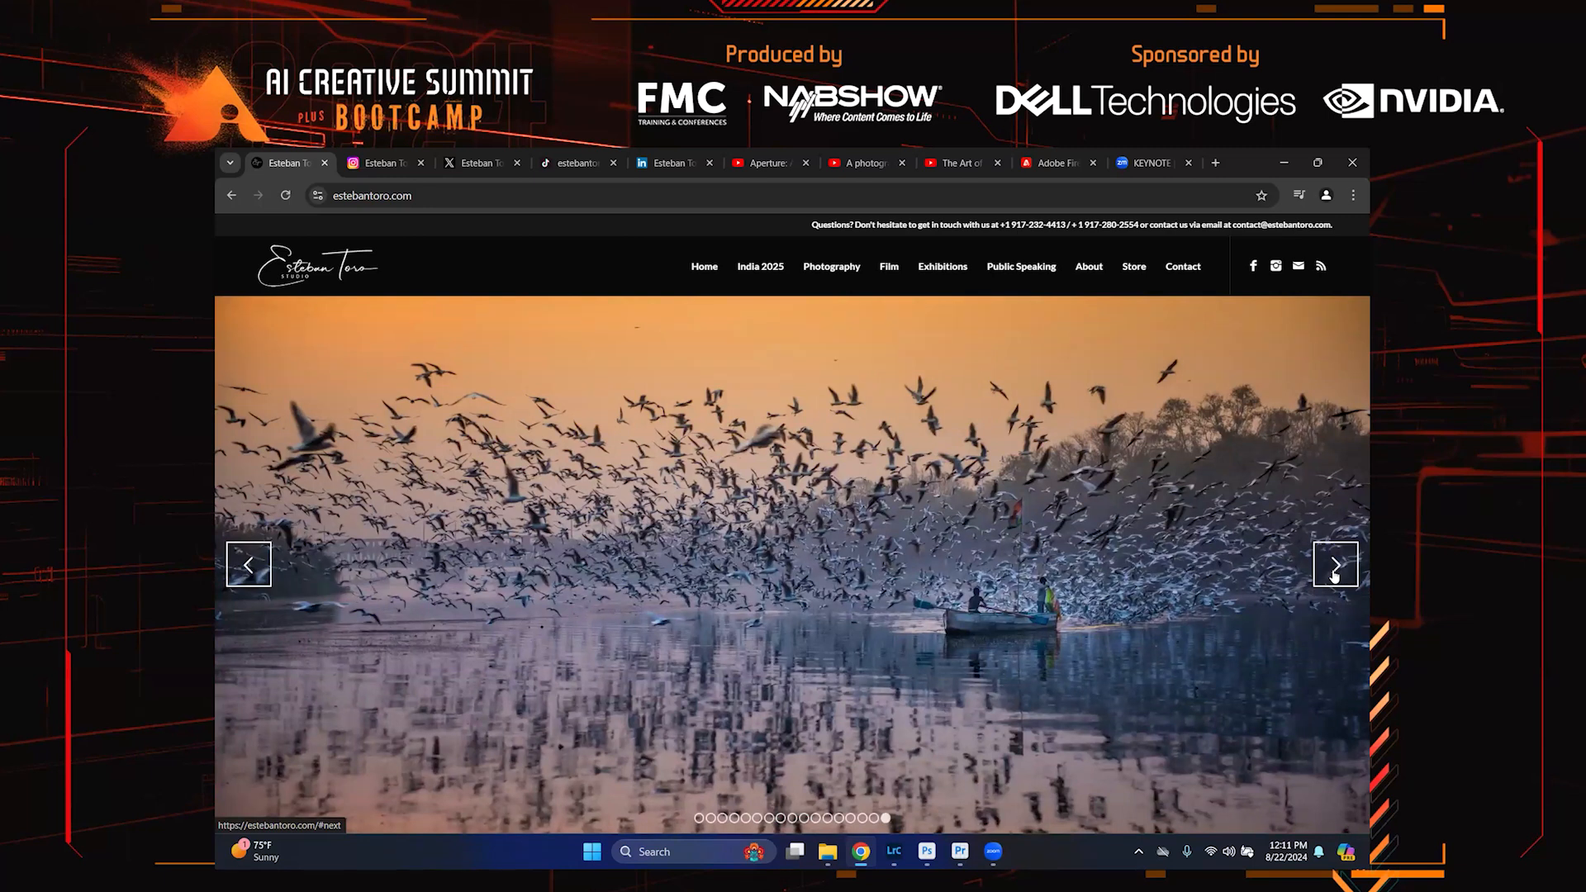
left_click(1334, 576)
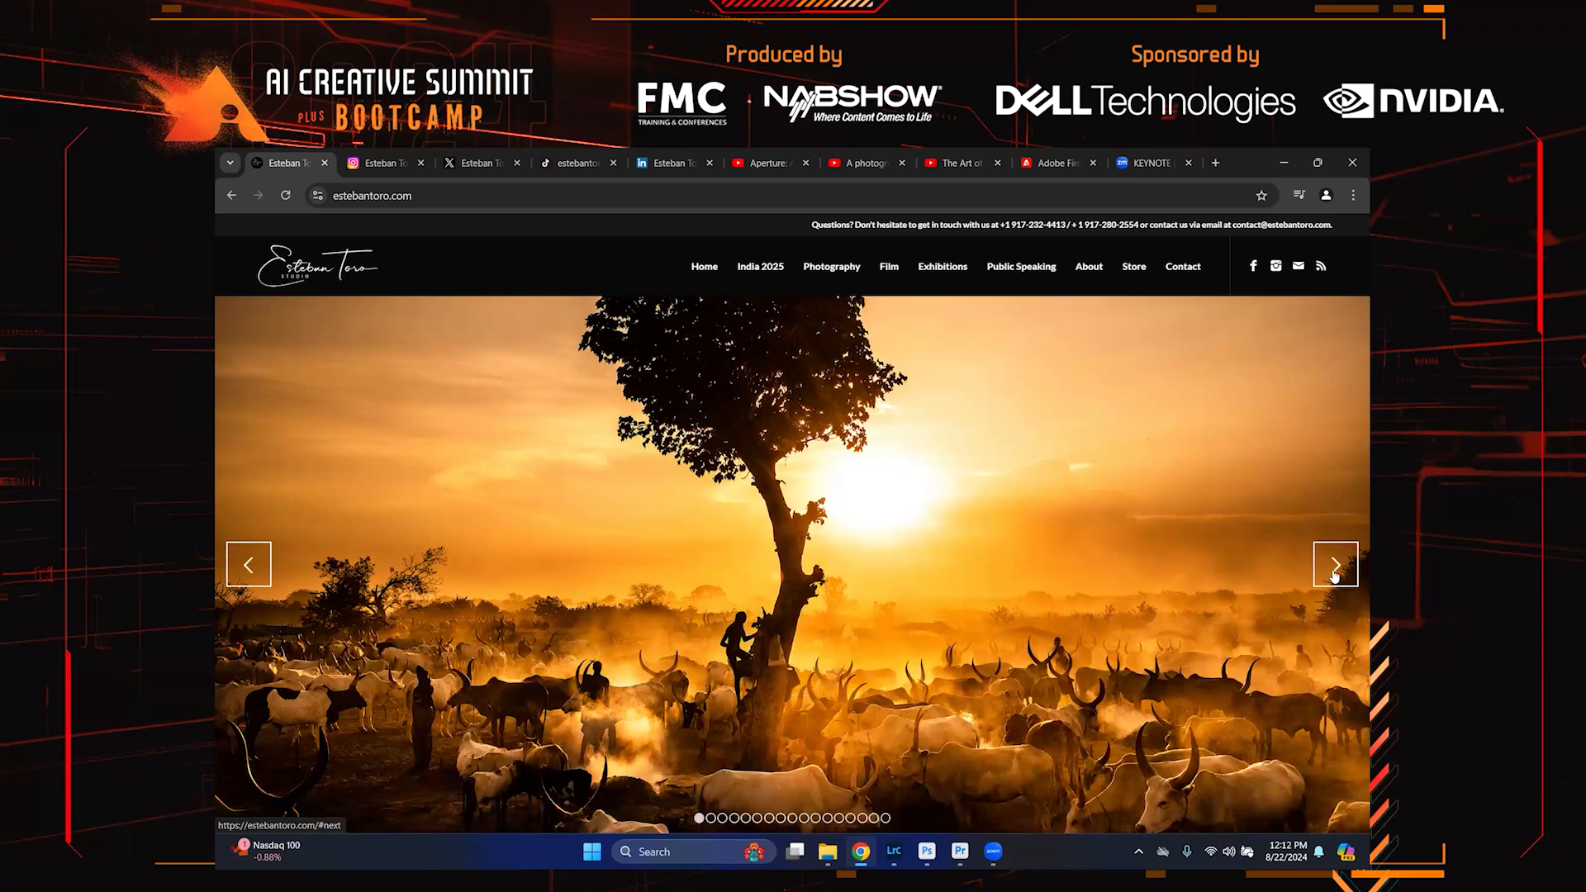
left_click(1334, 575)
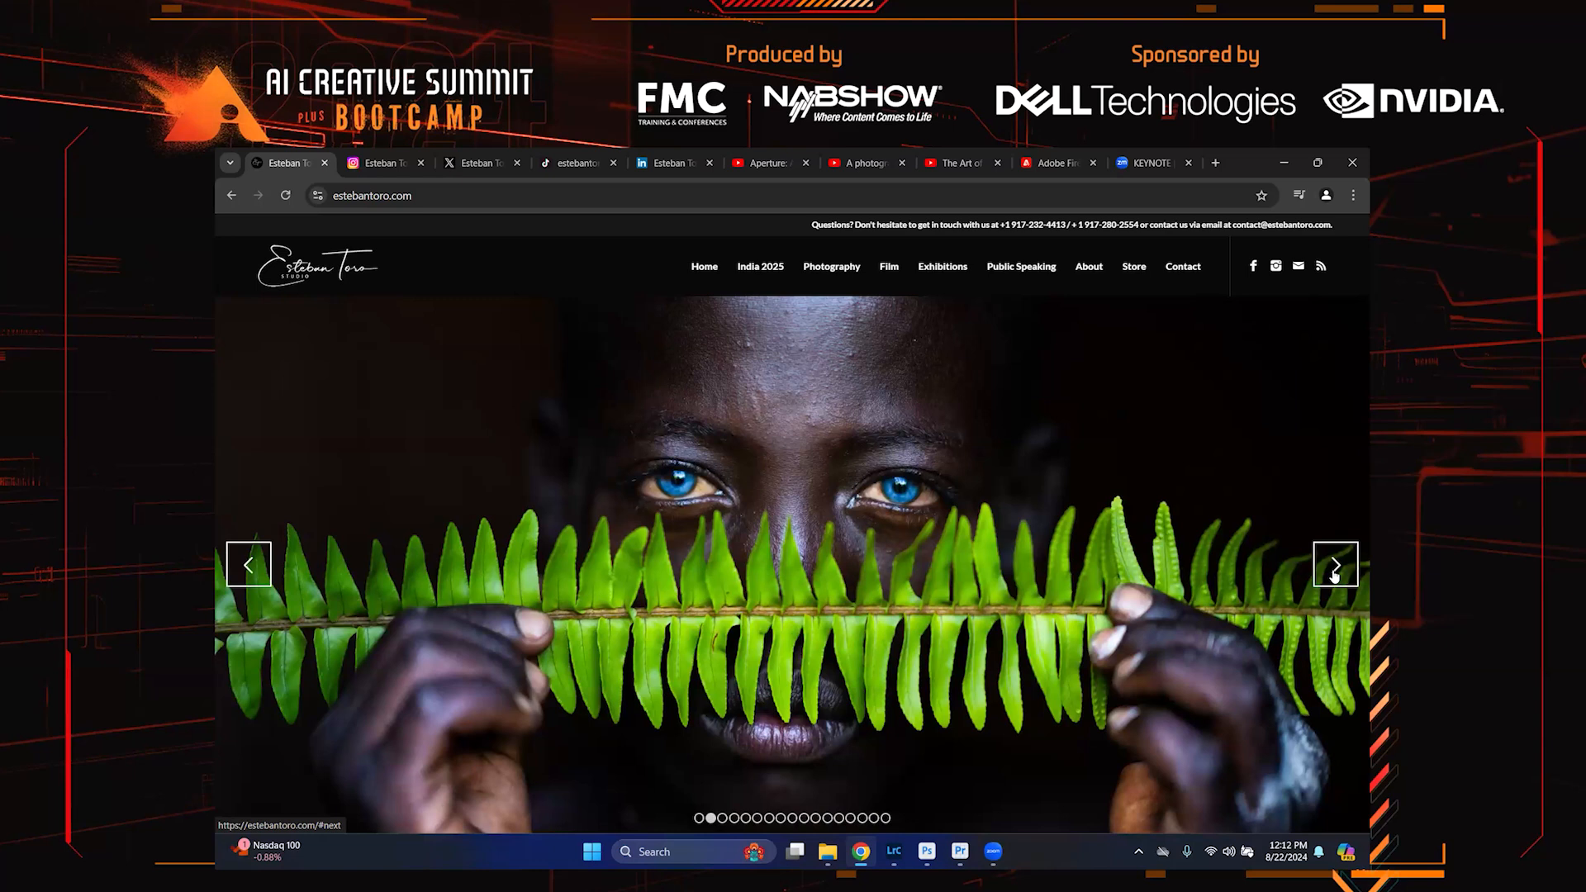
left_click(1334, 575)
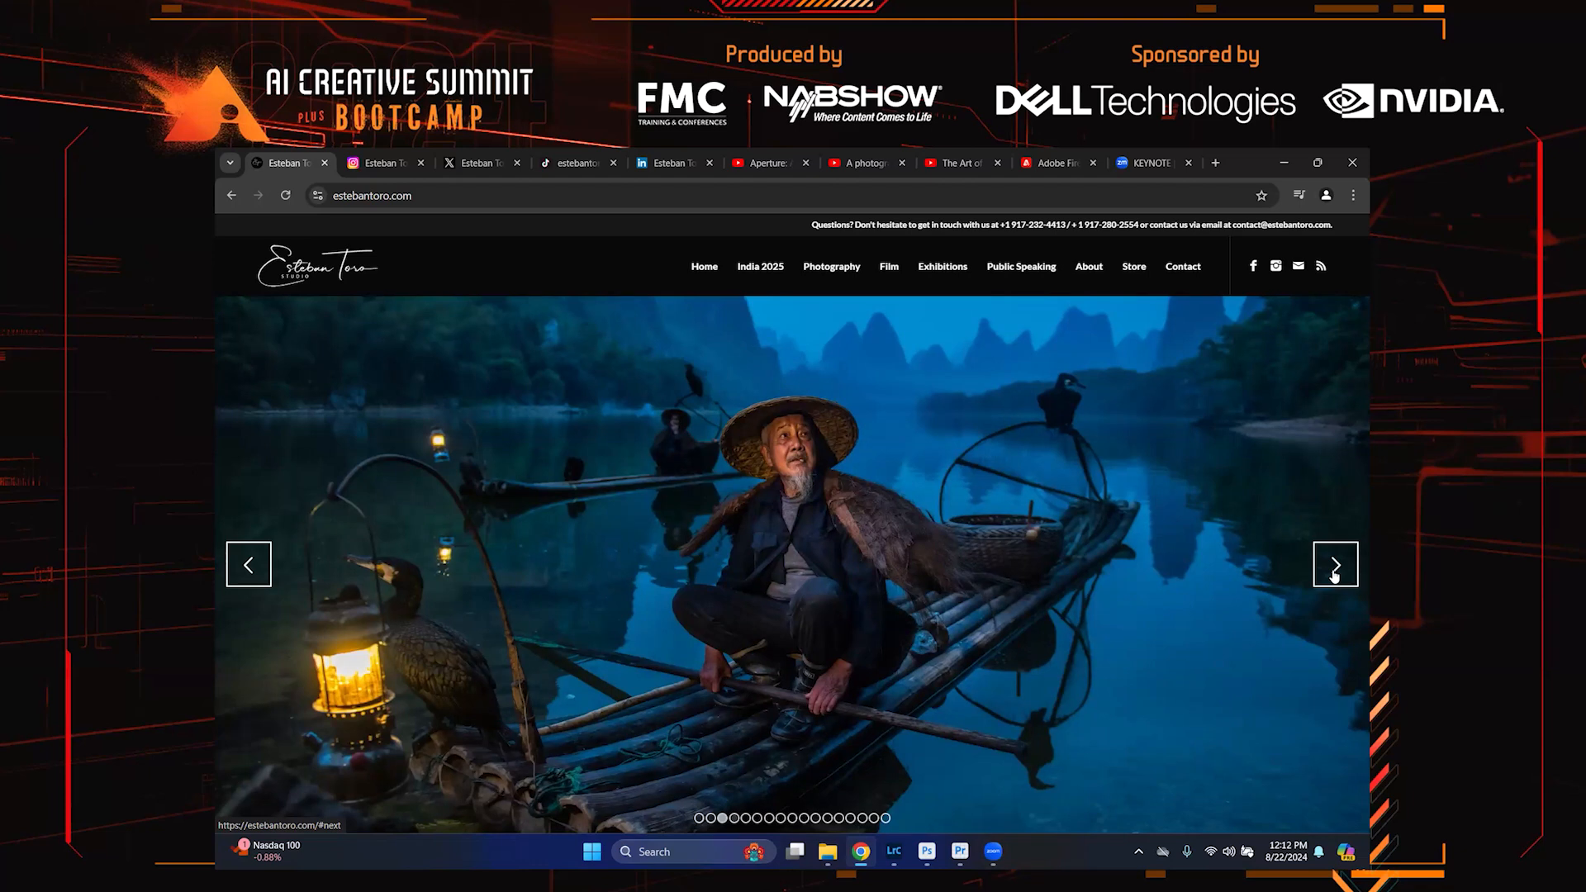
left_click(1334, 576)
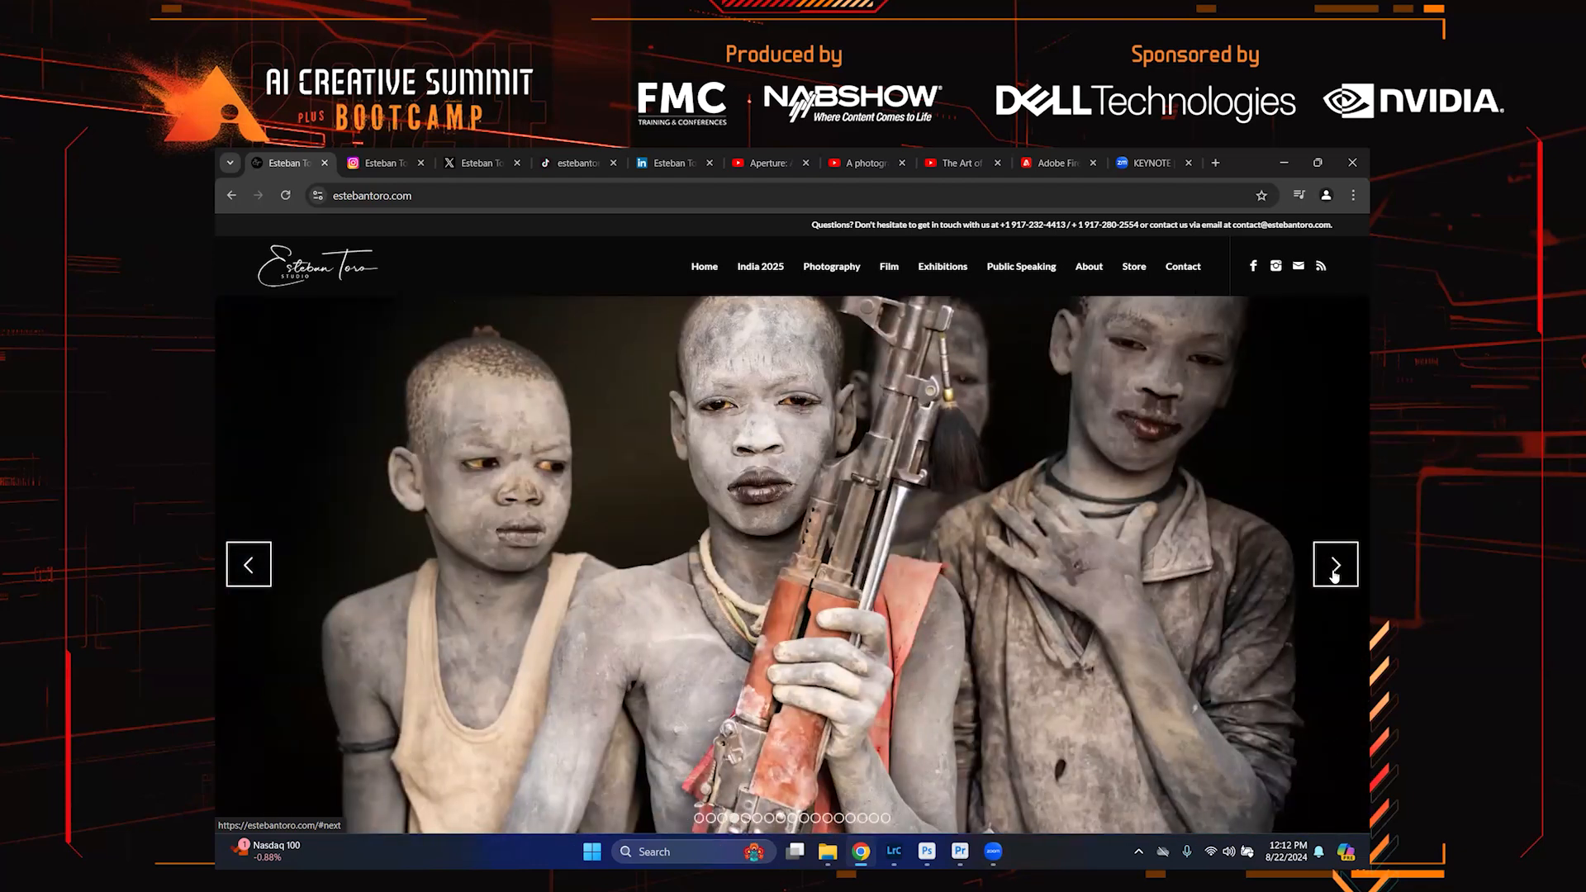
left_click(1334, 576)
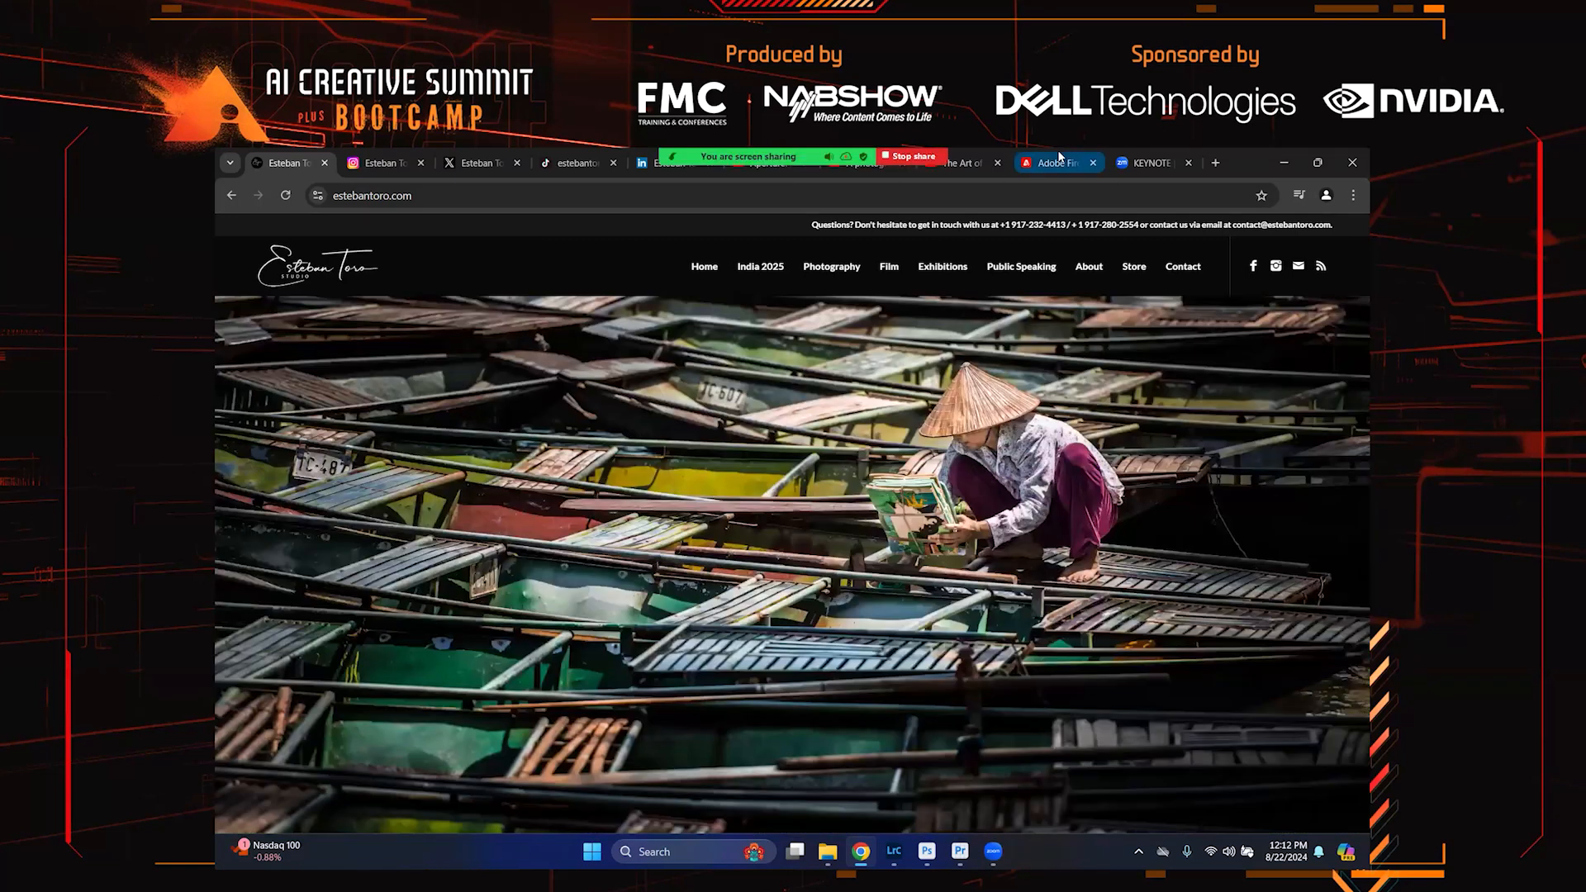
Switch to the Adobe Firefly tab and open the Text to image generator
left_click(1056, 162)
type("ries, eggs, flour, and other baking ingredients in bowls, cutting board and dishtowels, on")
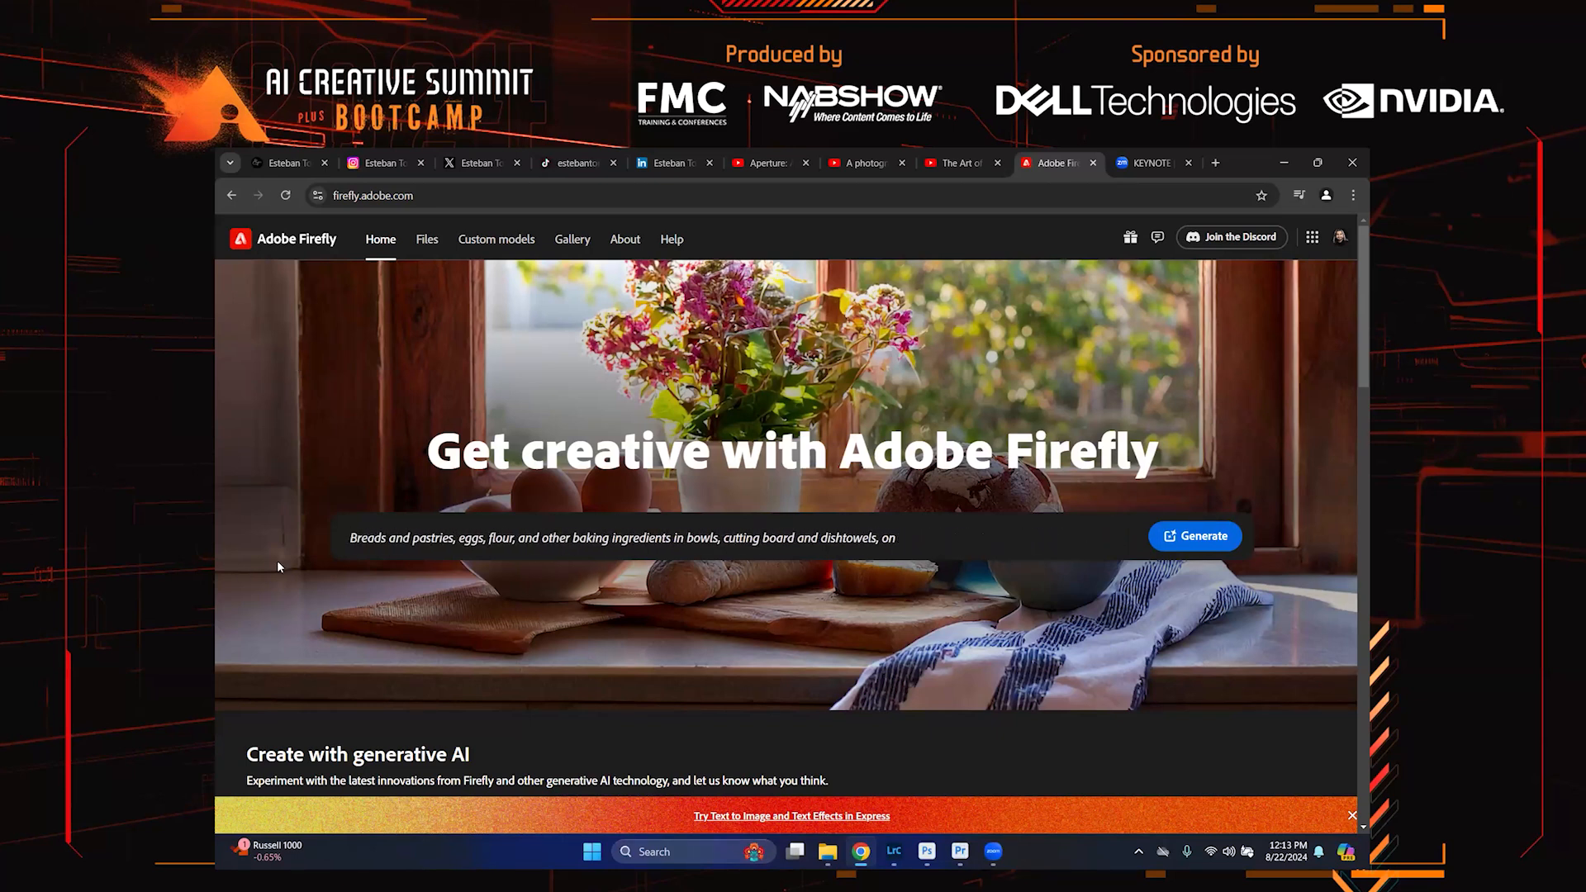
scroll(509, 589, "down", 8)
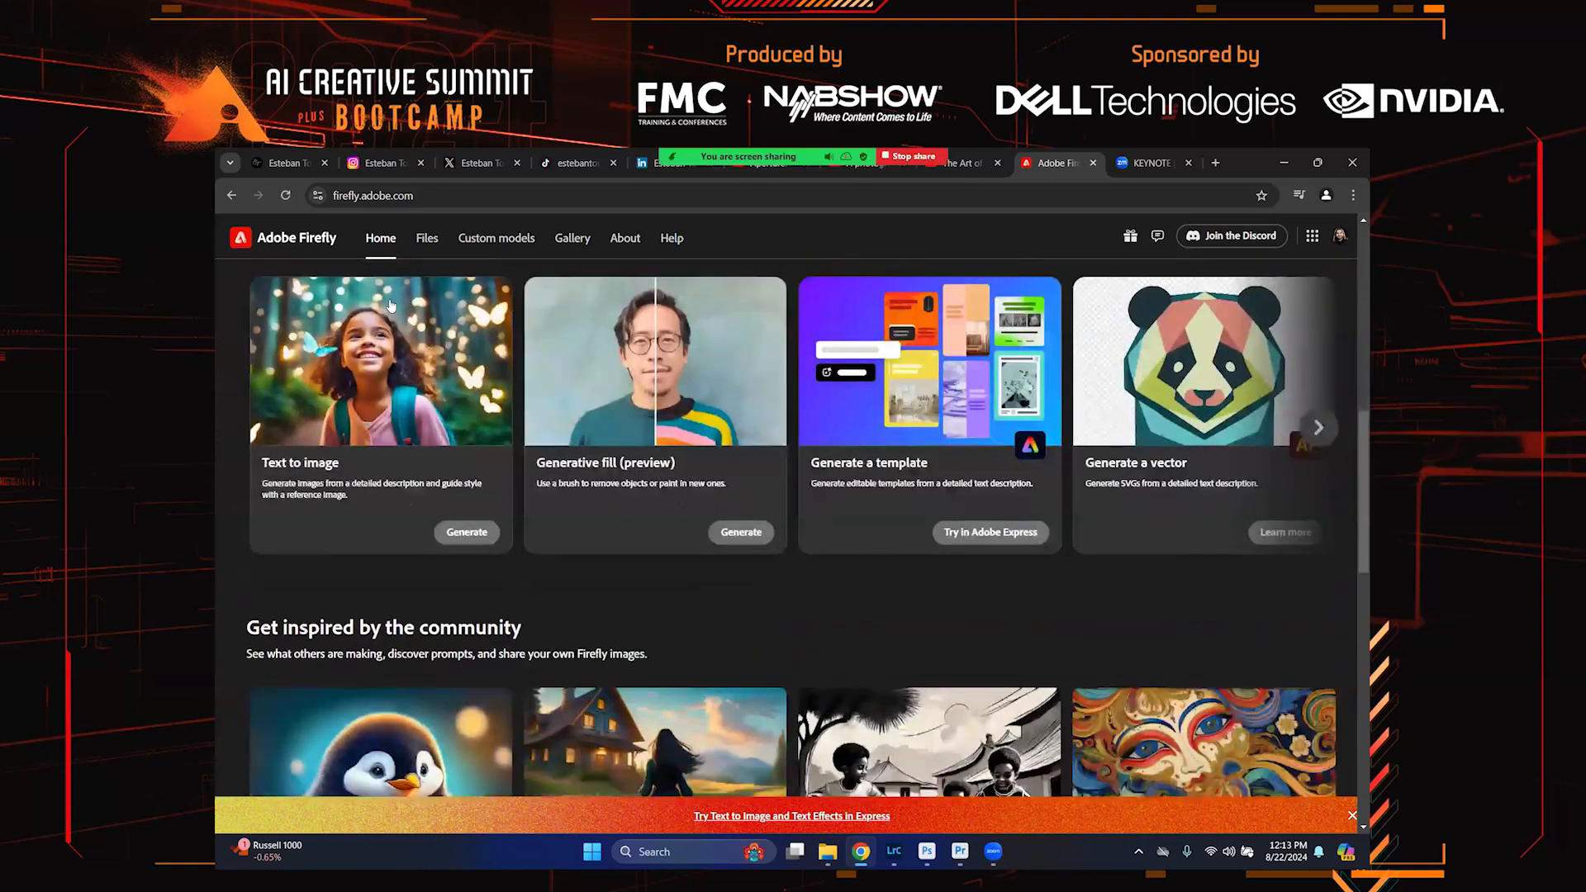
left_click(450, 526)
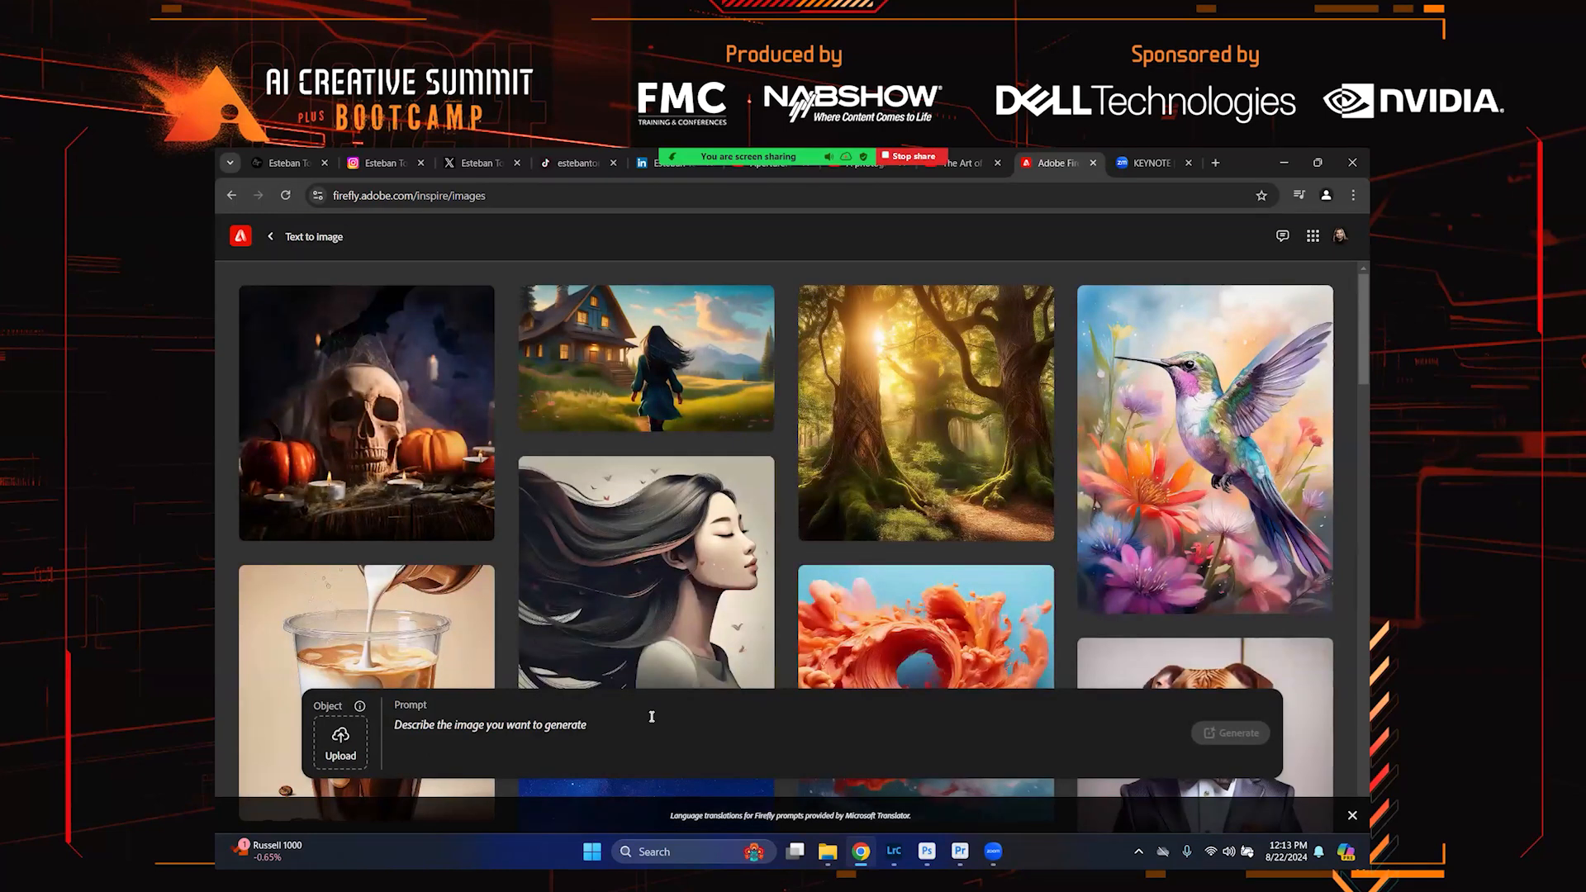
Generate images from the prompt "Office space with a view of New York City"
key("Caps_Lock")
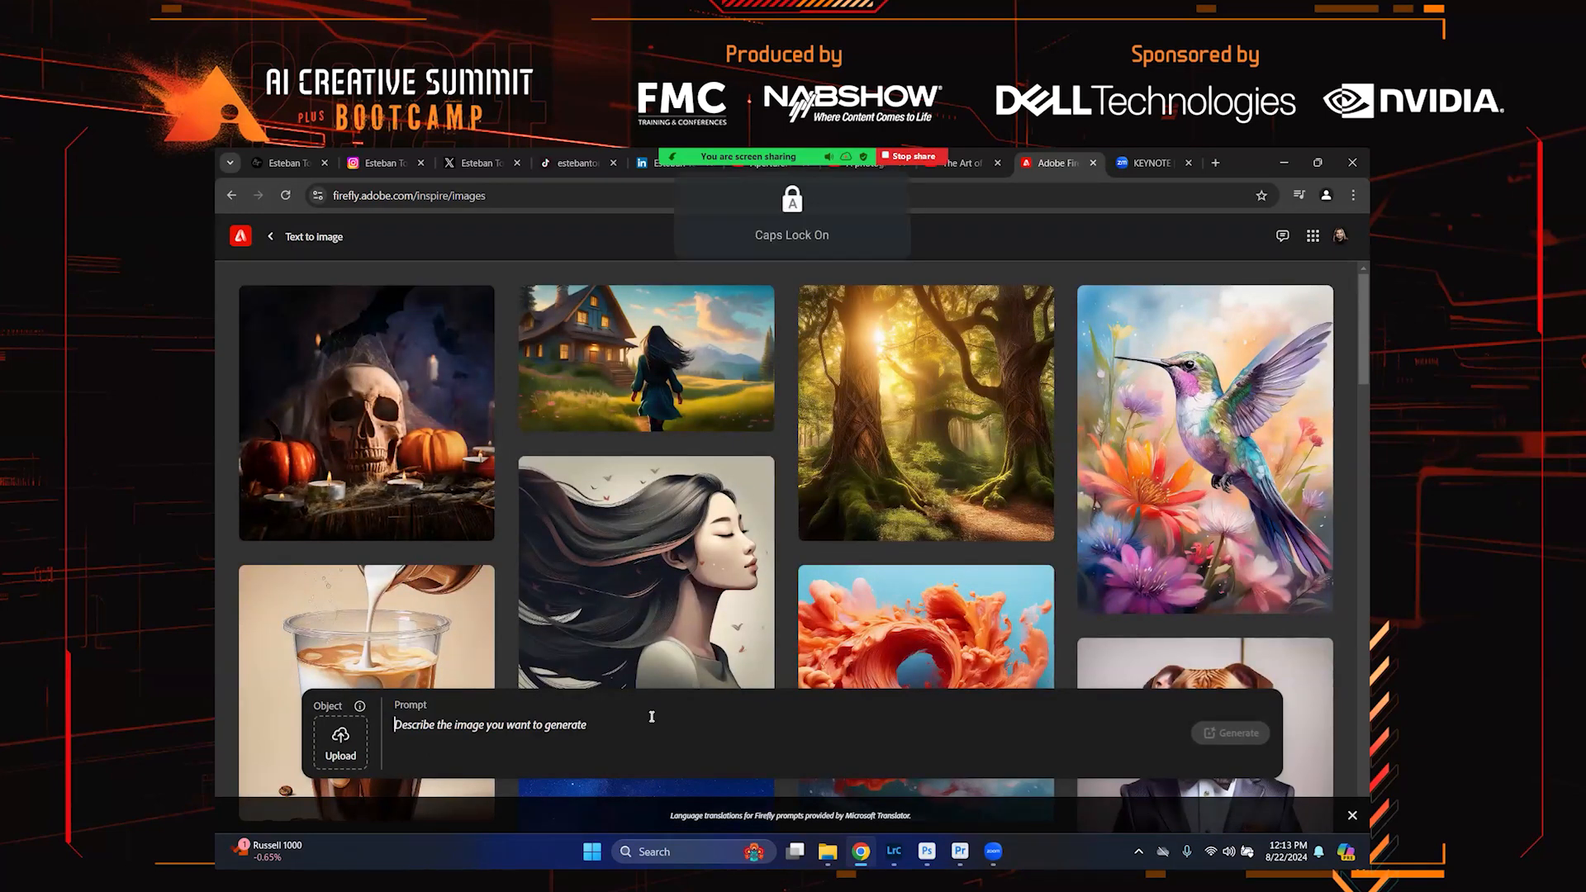
type("Office space wi")
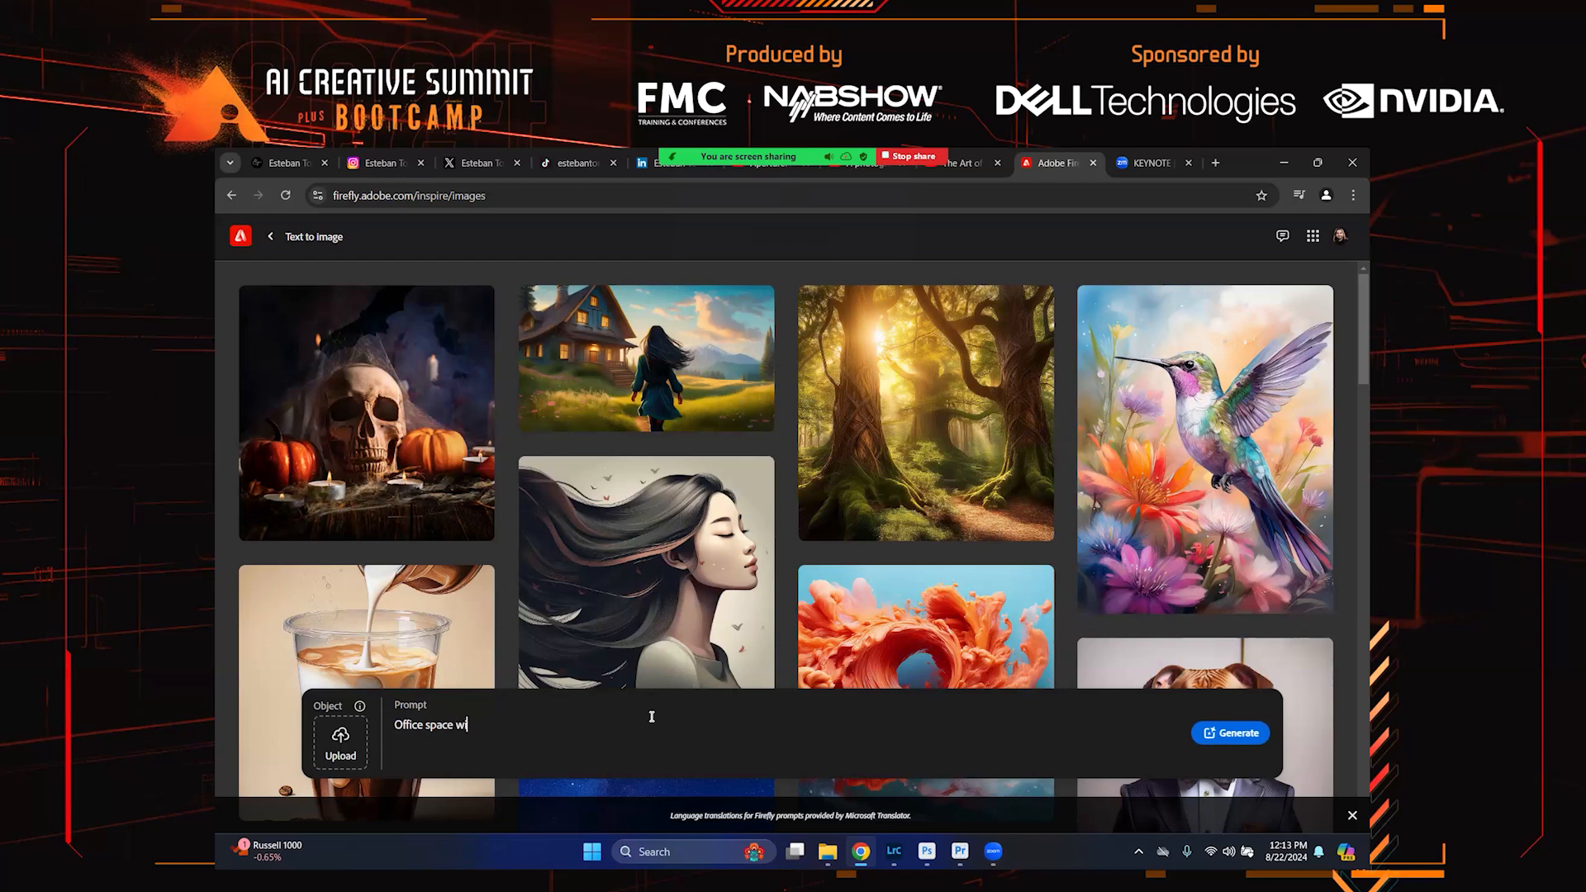
type("th a view of")
key("Caps_Lock")
type("Ne")
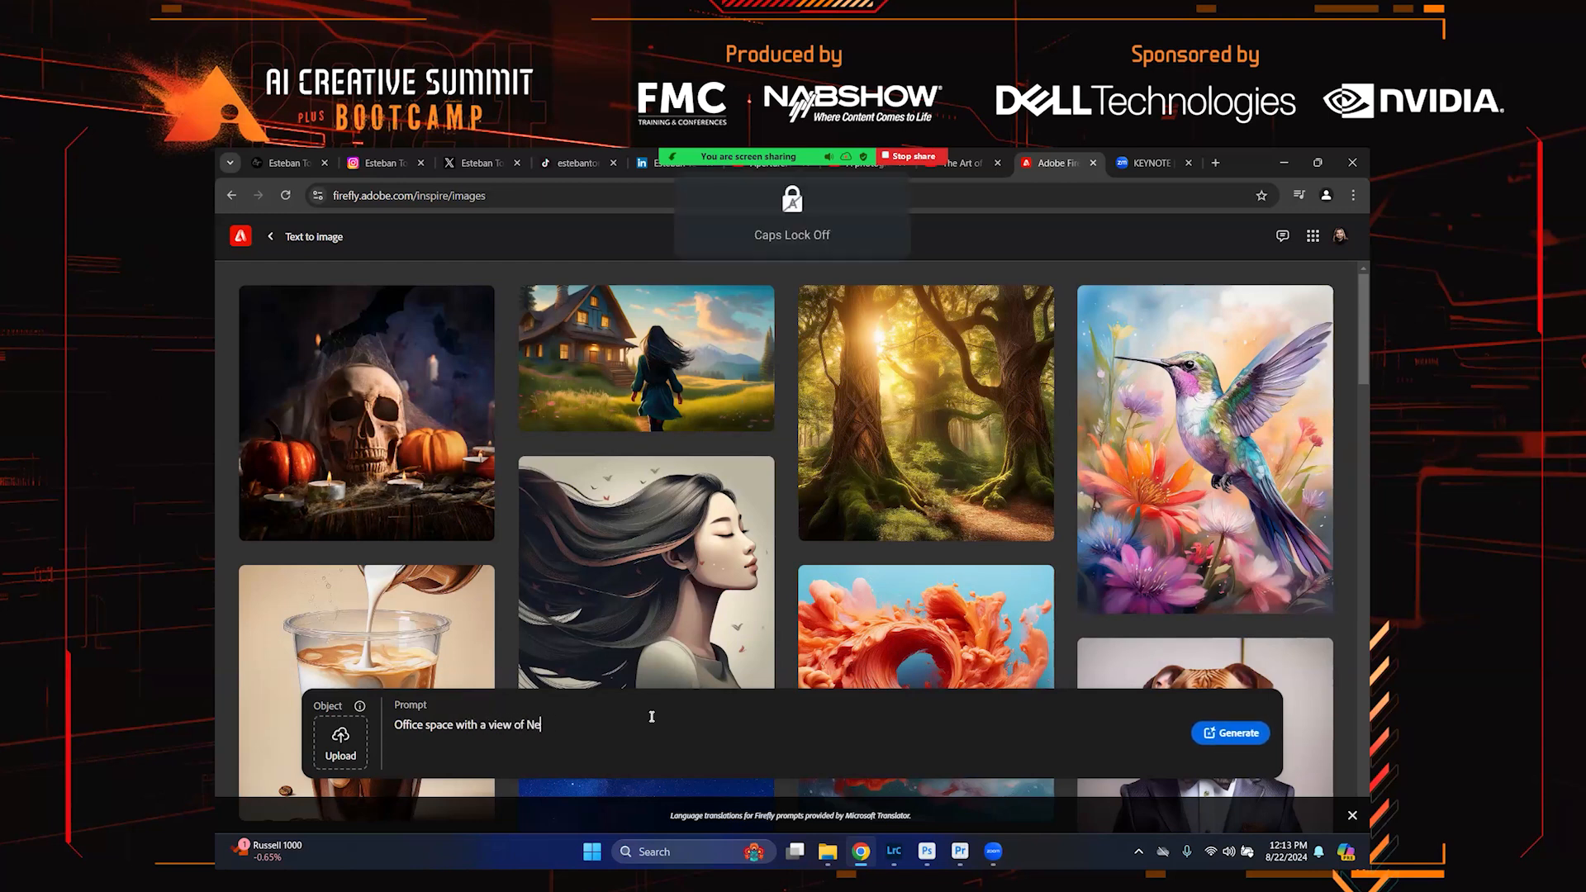
type("w York City")
left_click(1208, 731)
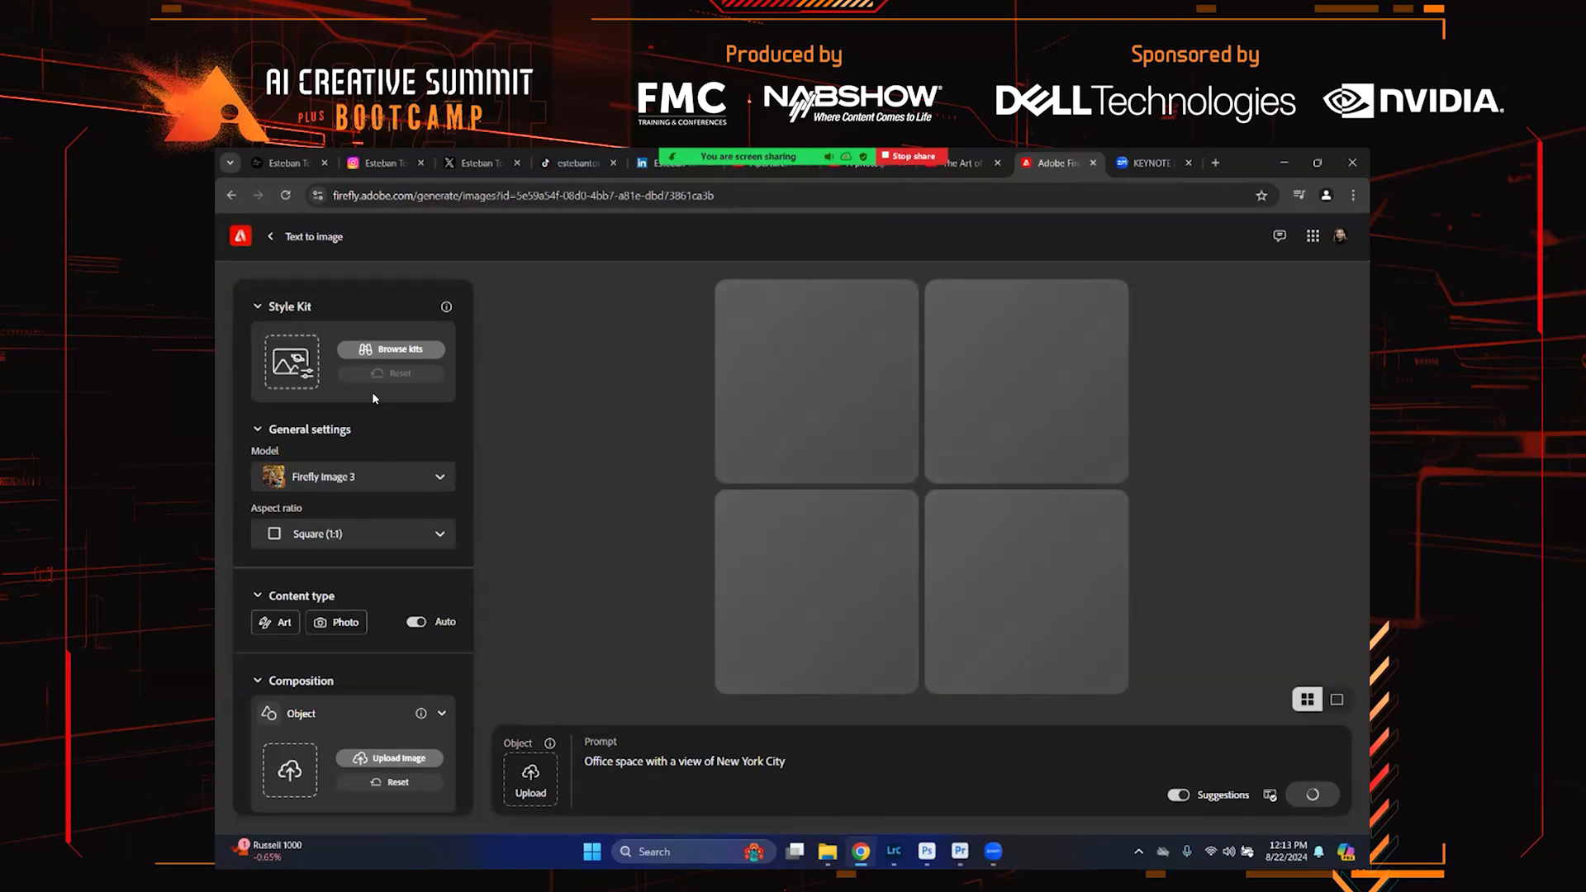
Set the aspect ratio to Widescreen (16:9)
scroll(368, 400, "down", 1)
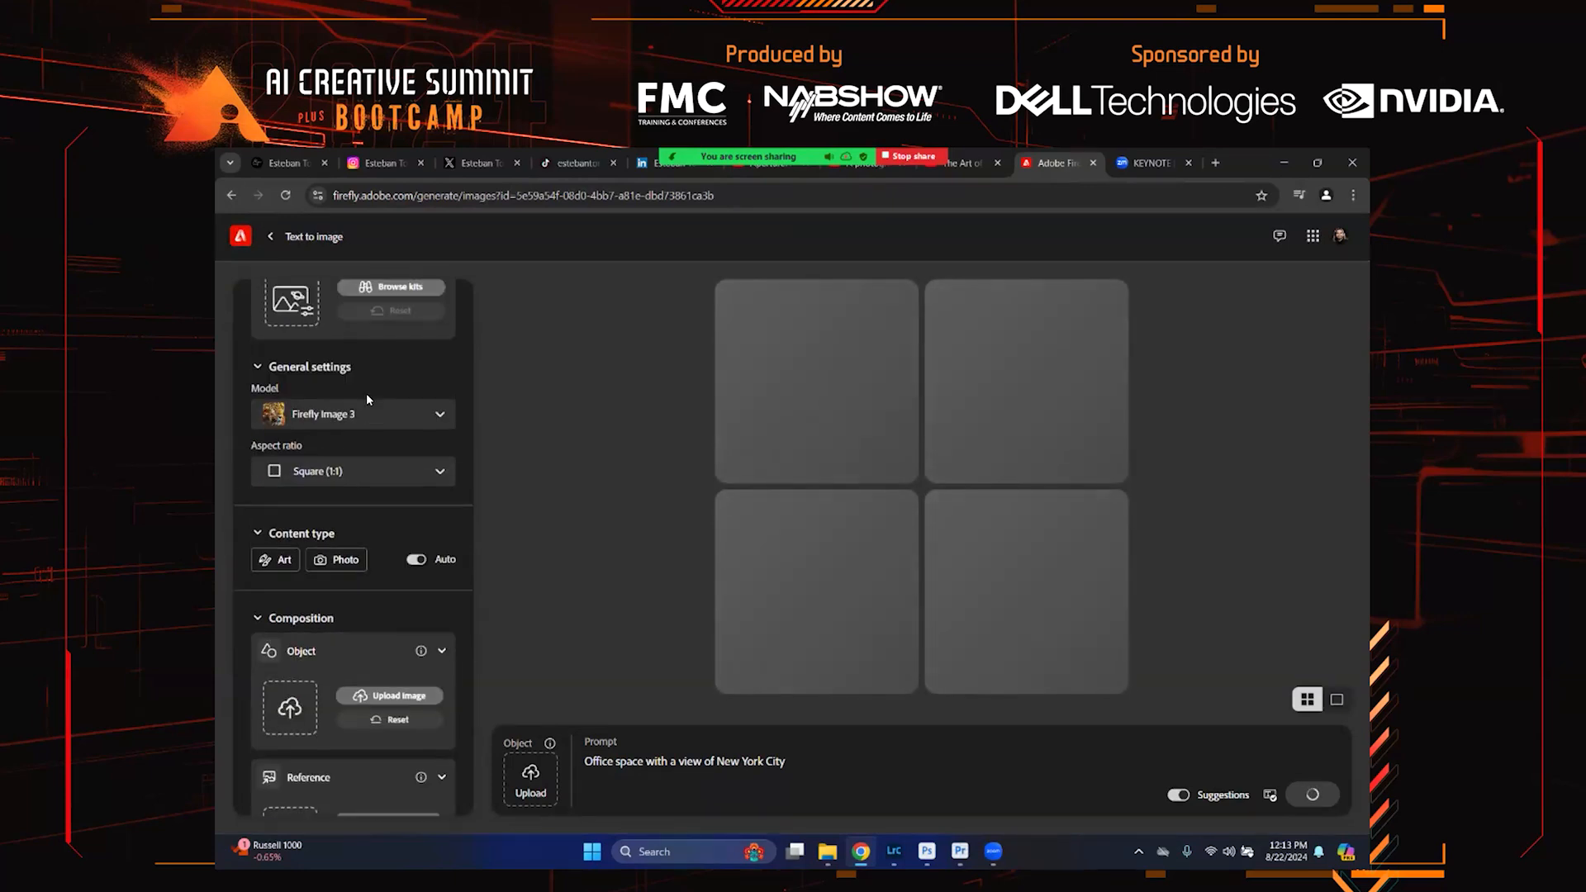
left_click(360, 457)
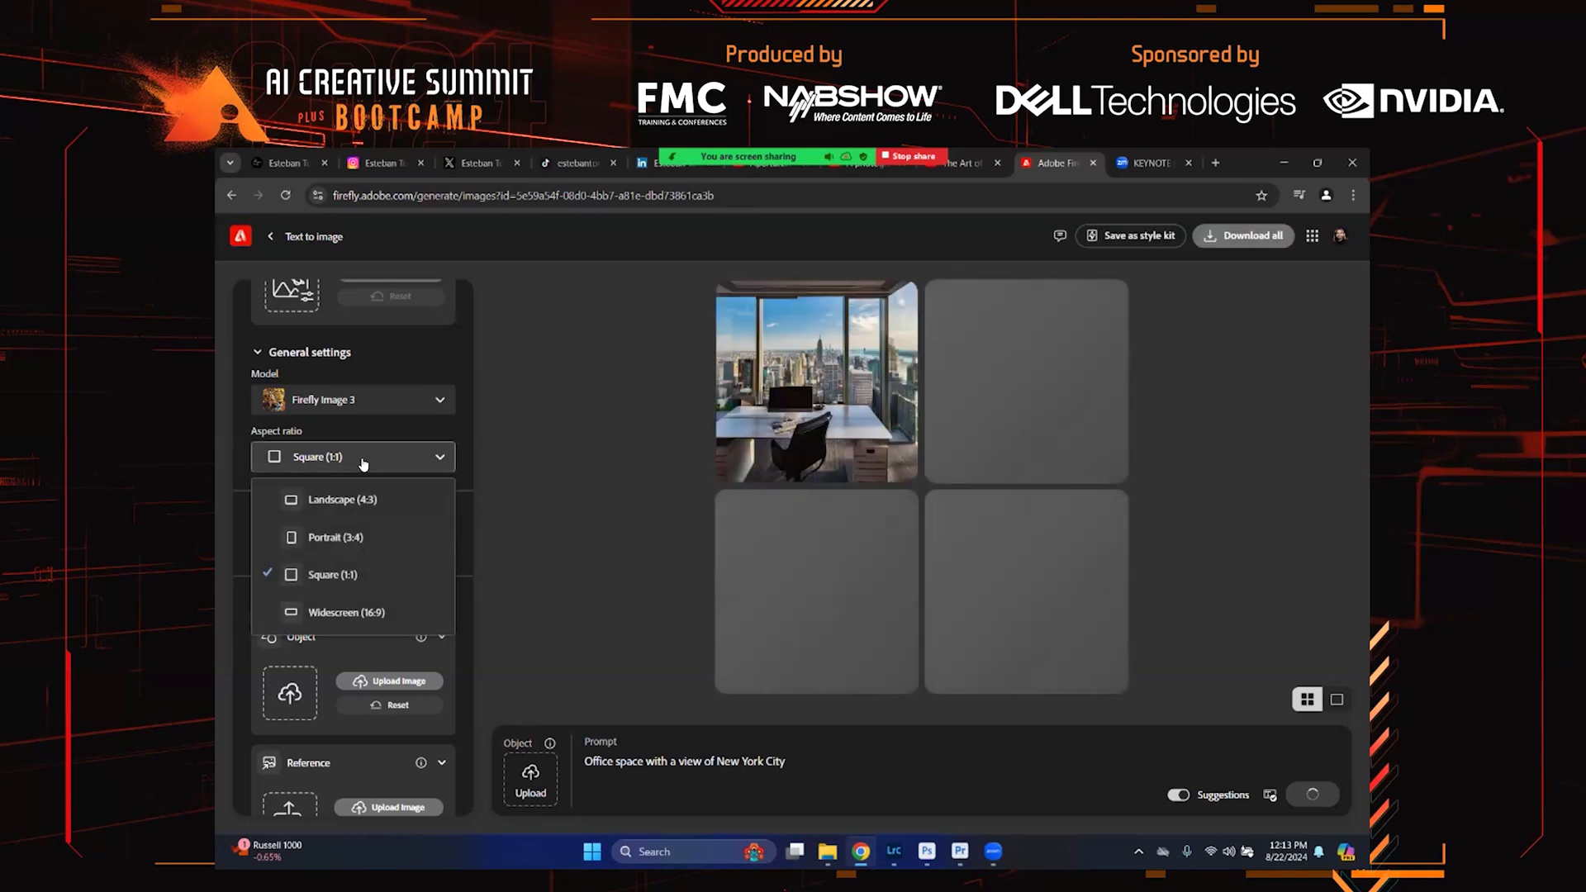
left_click(364, 616)
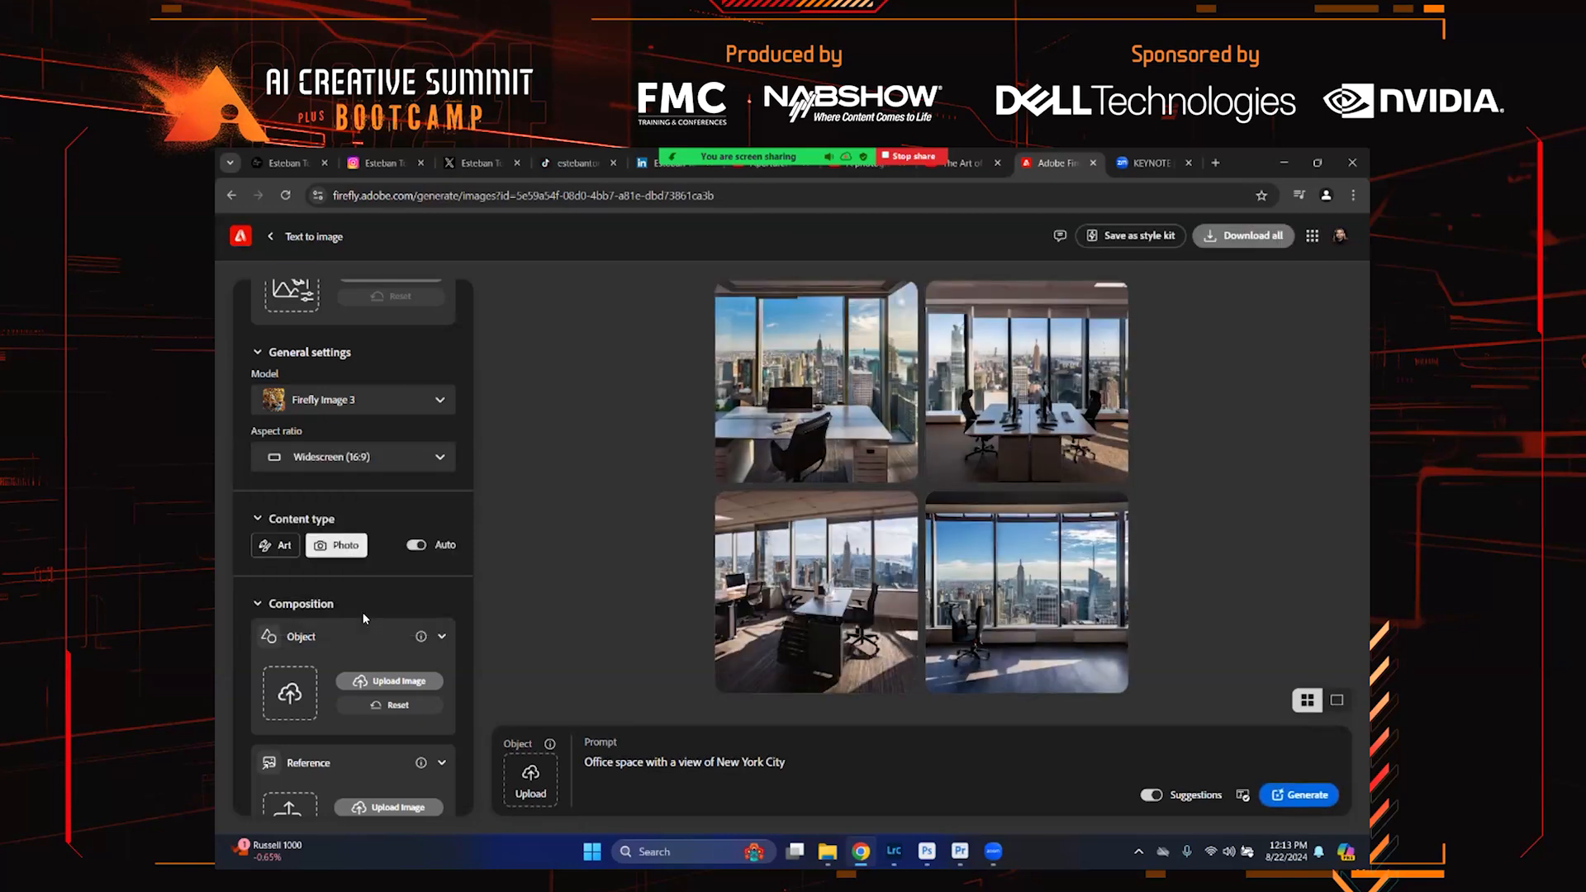
Apply the Hyper realistic effect and generate the images again
scroll(377, 490, "down", 10)
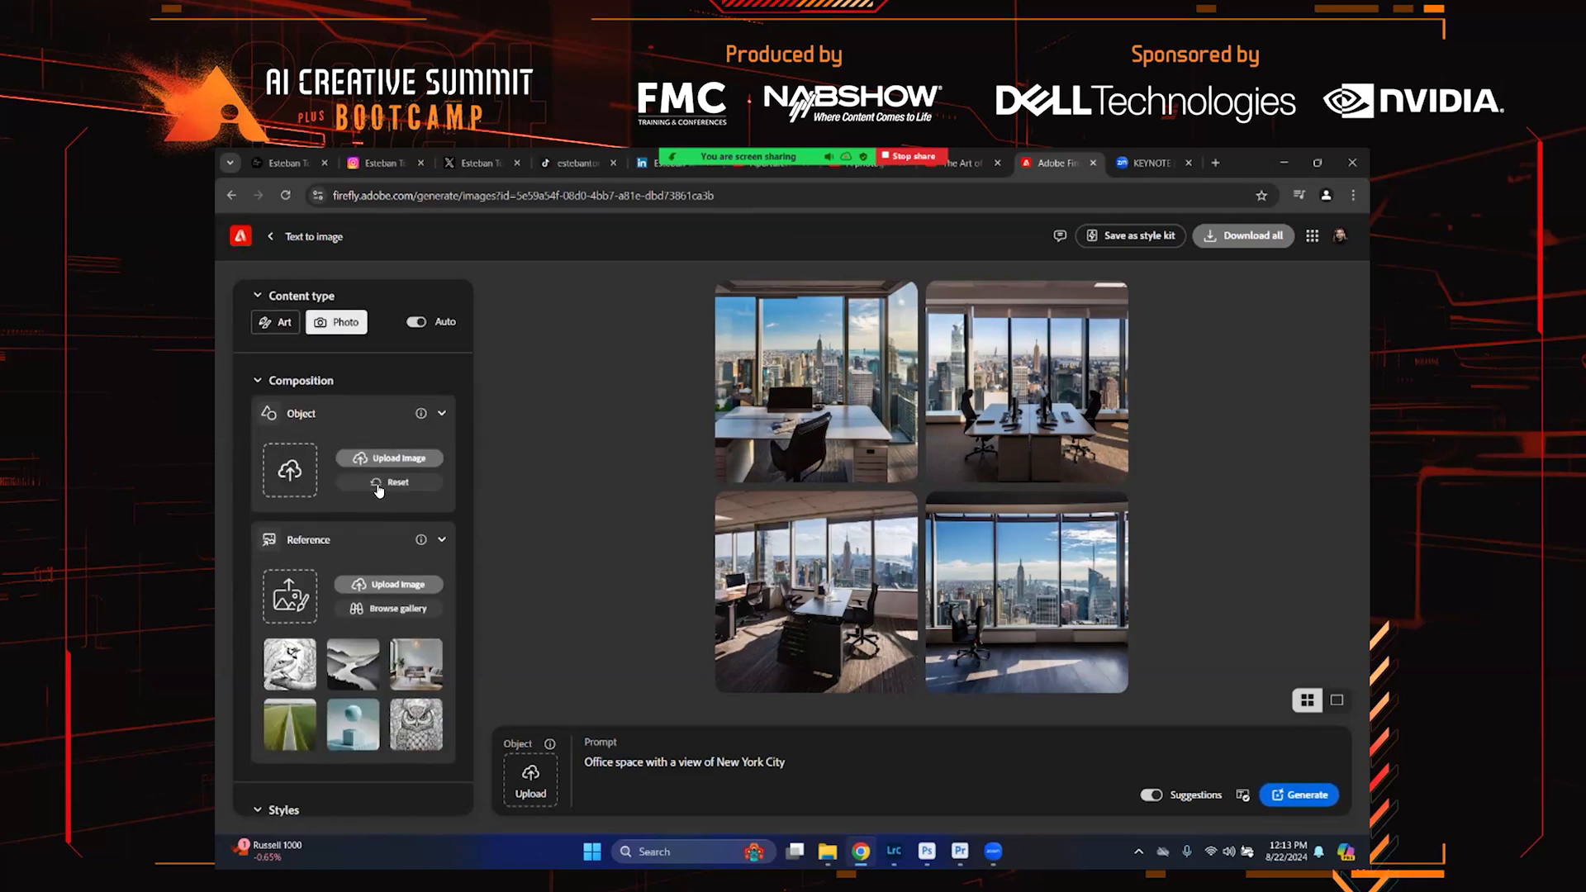
left_click_drag(353, 483, 377, 483)
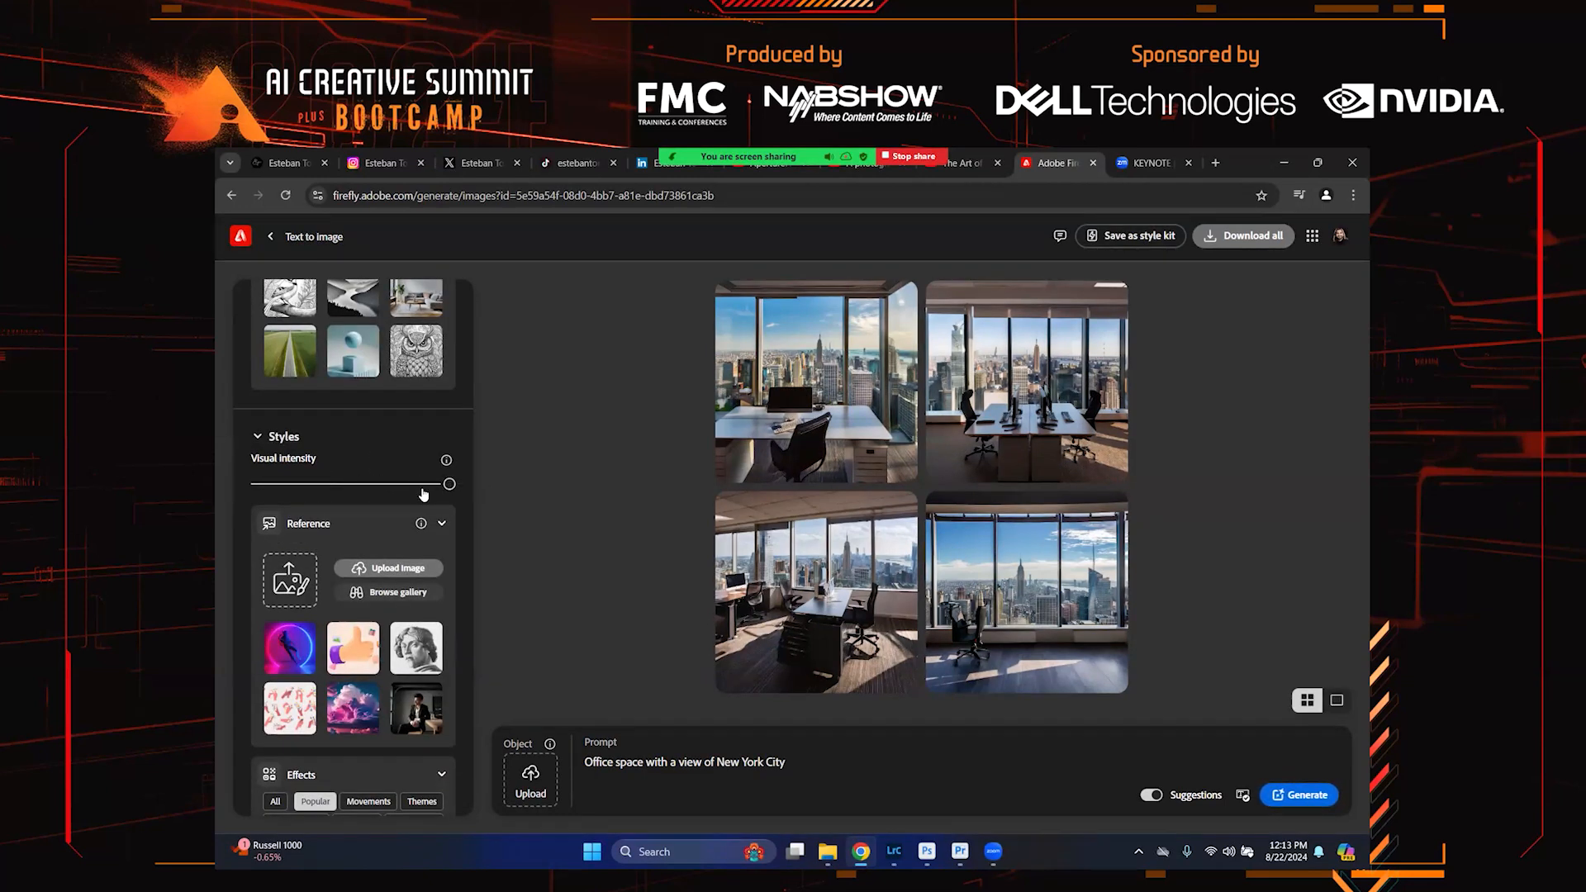
scroll(435, 494, "down", 5)
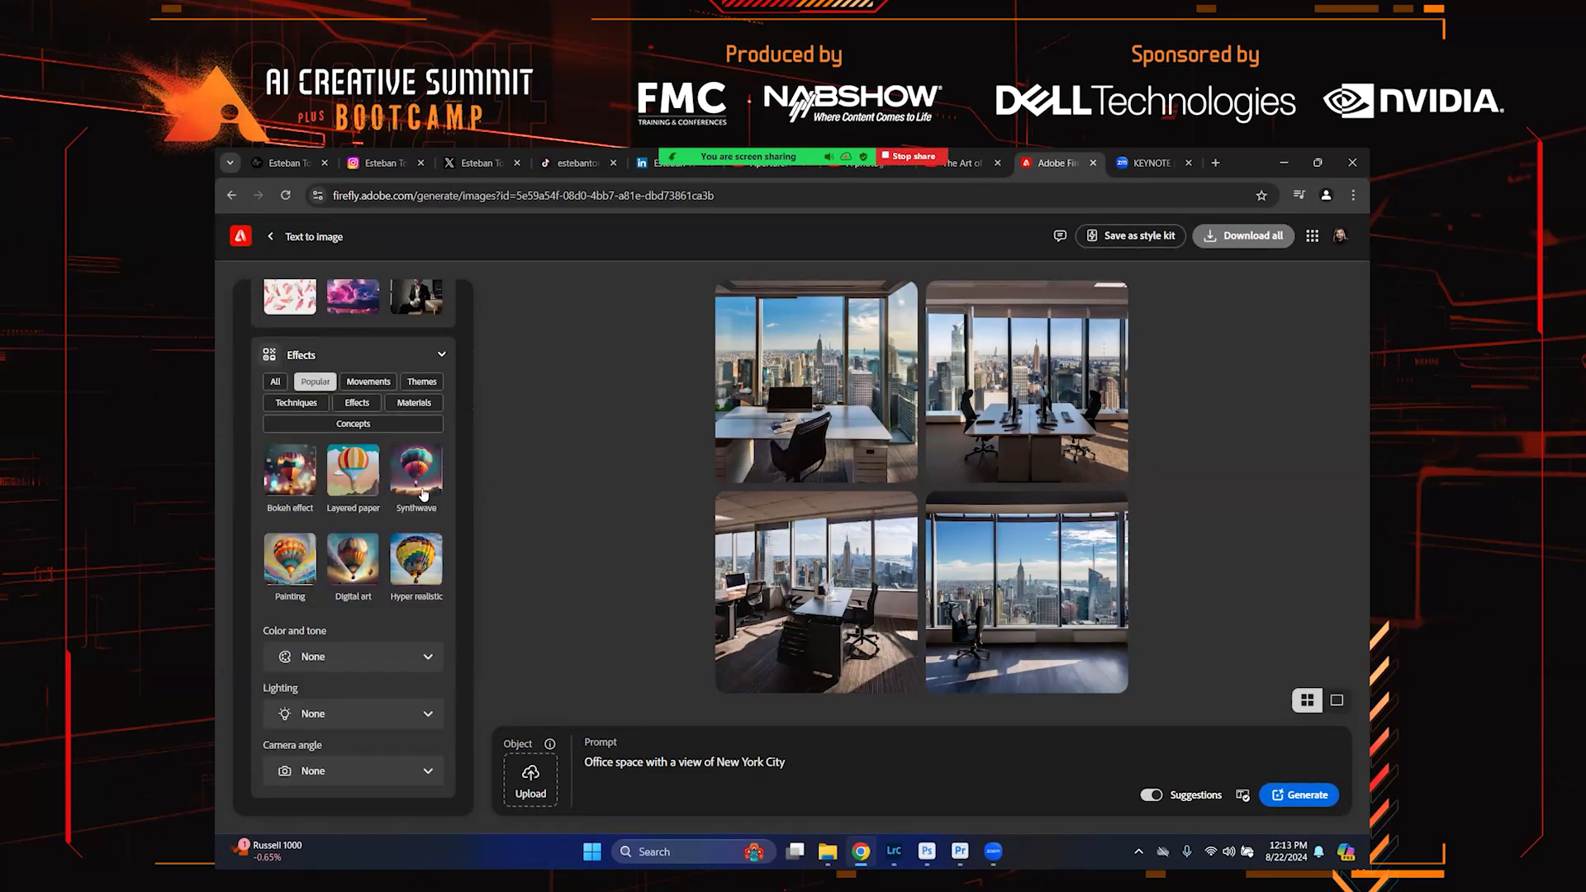
left_click(430, 566)
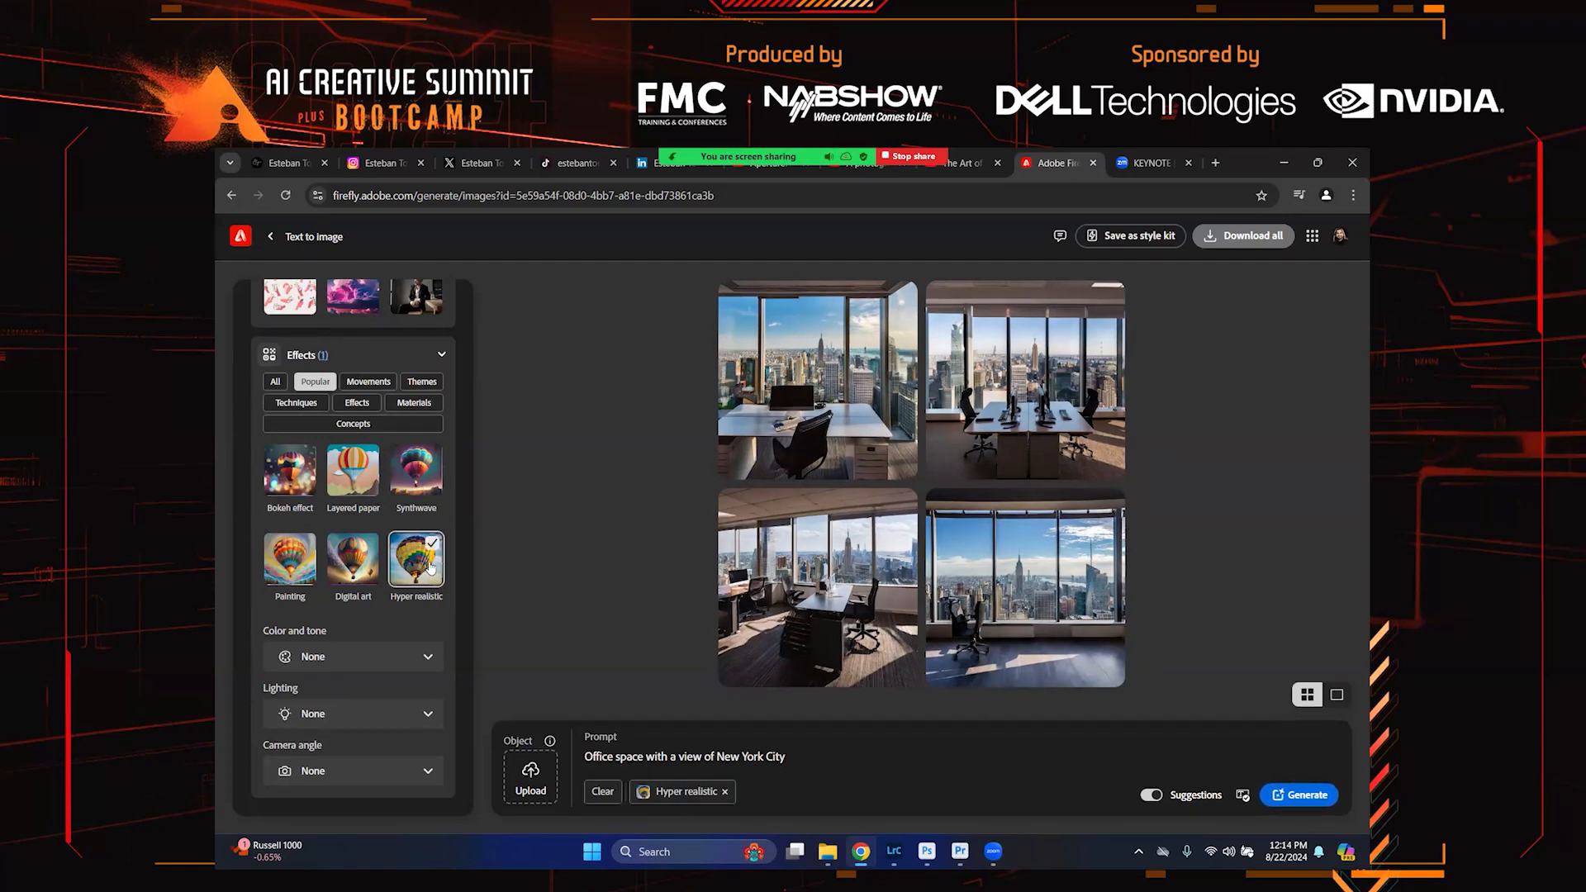
left_click(1310, 805)
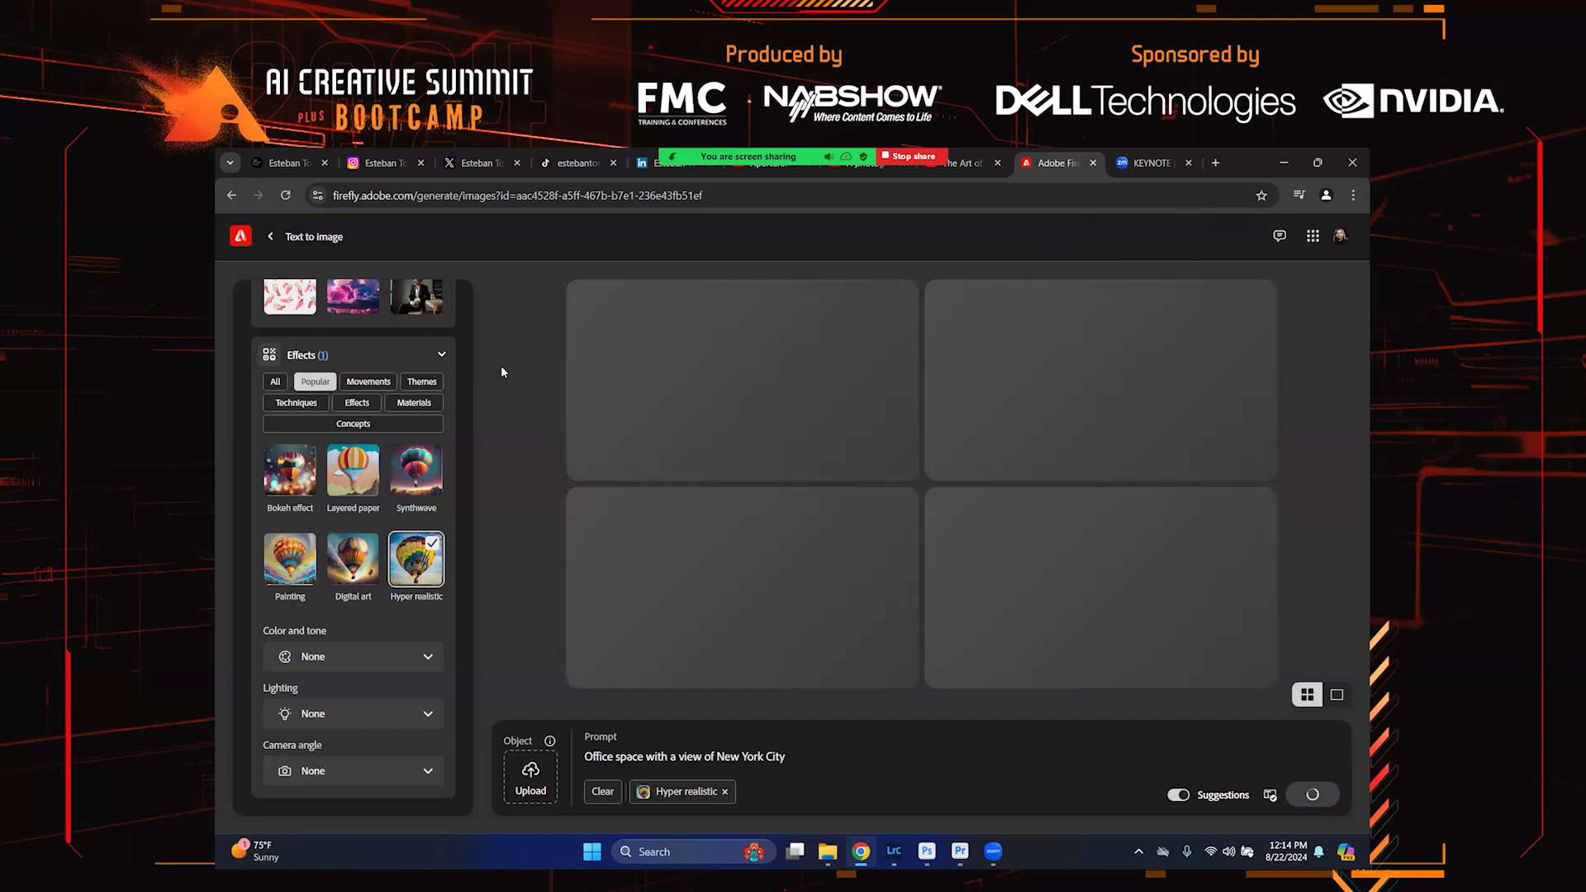
Open the bottom-left generated office image in the enlarged preview
scroll(417, 394, "up", 5)
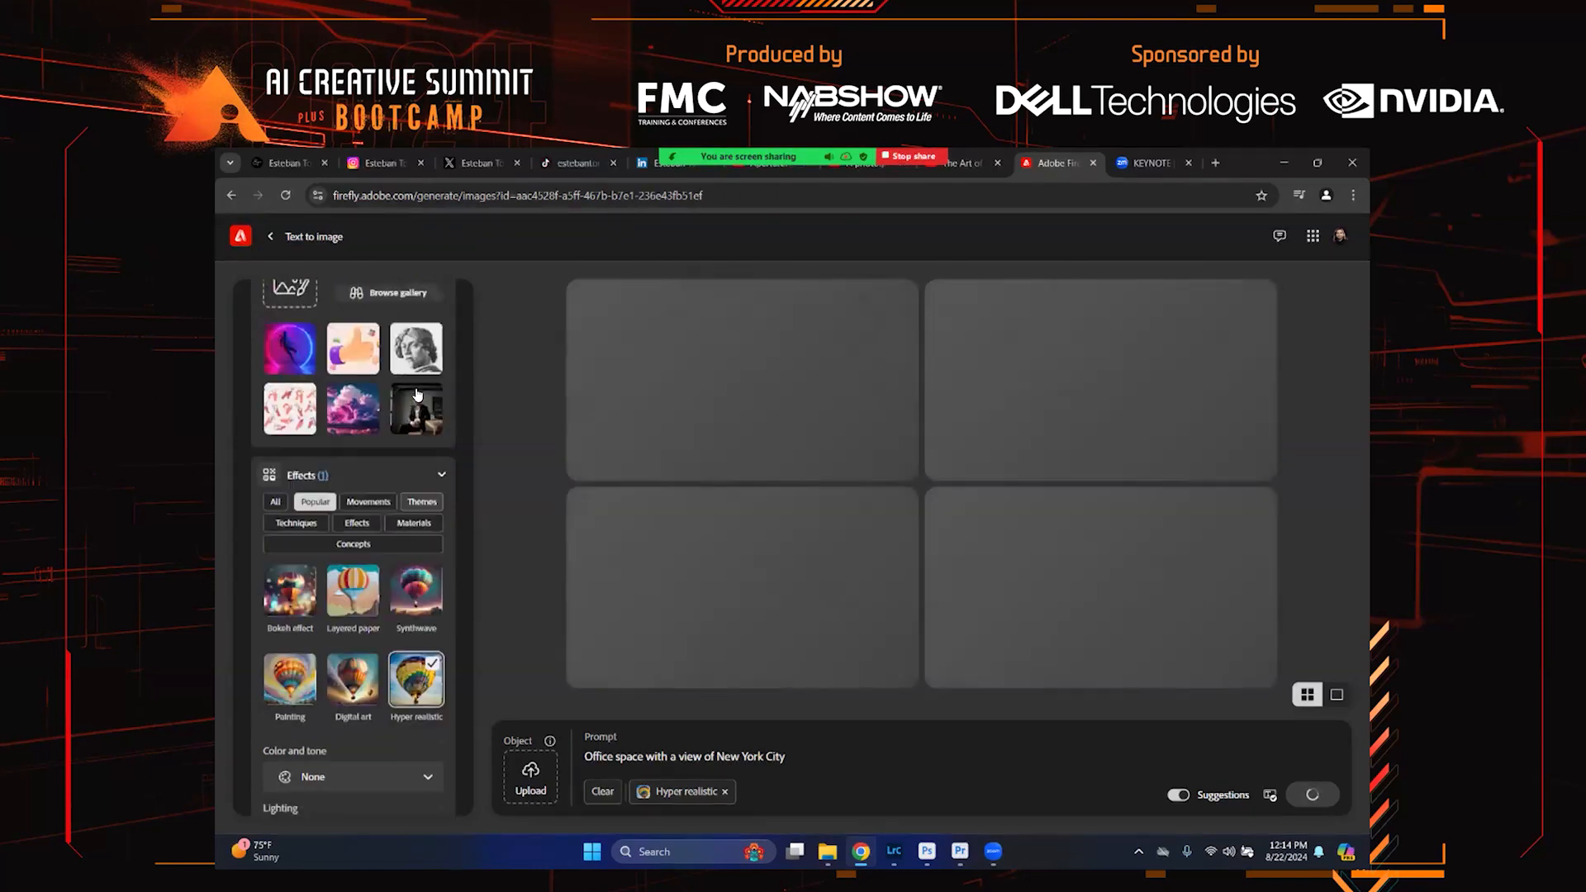
scroll(414, 387, "up", 10)
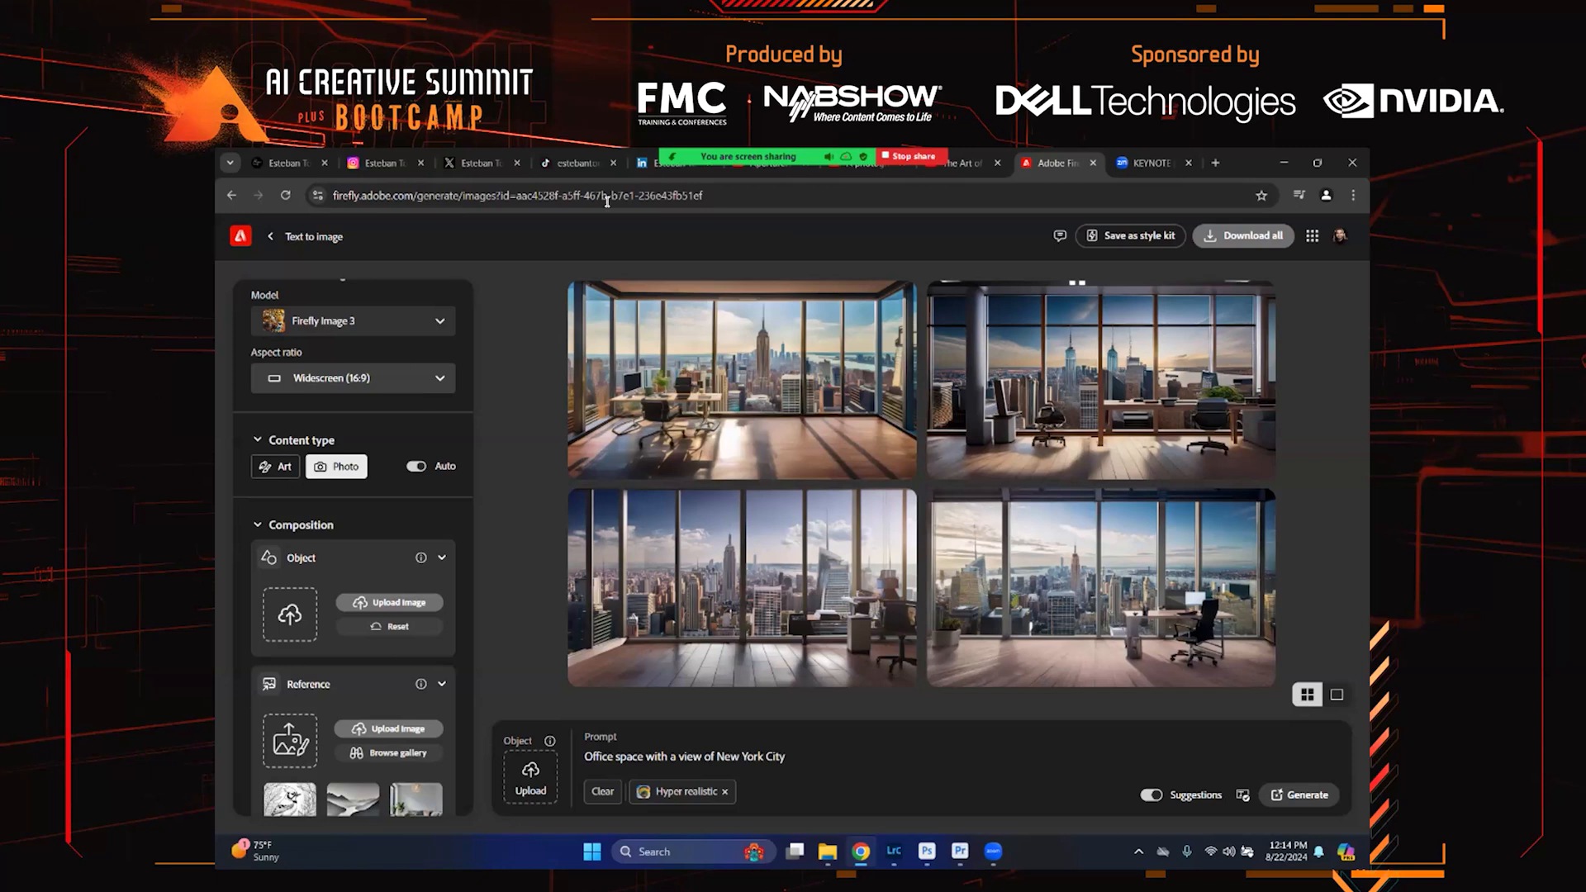
scroll(362, 360, "down", 3)
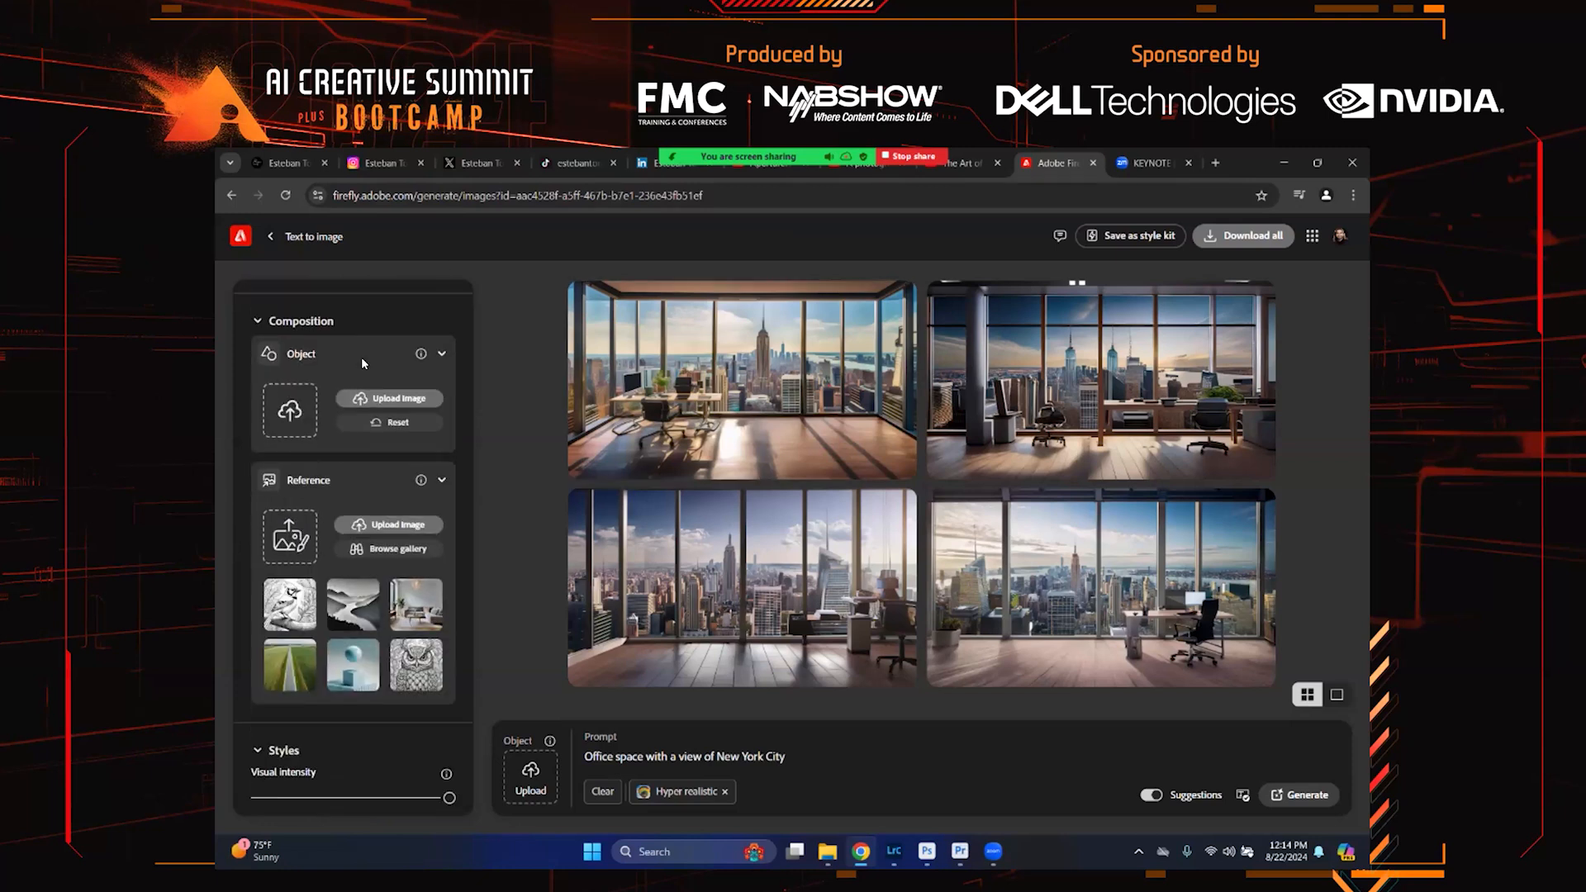
scroll(362, 360, "down", 1)
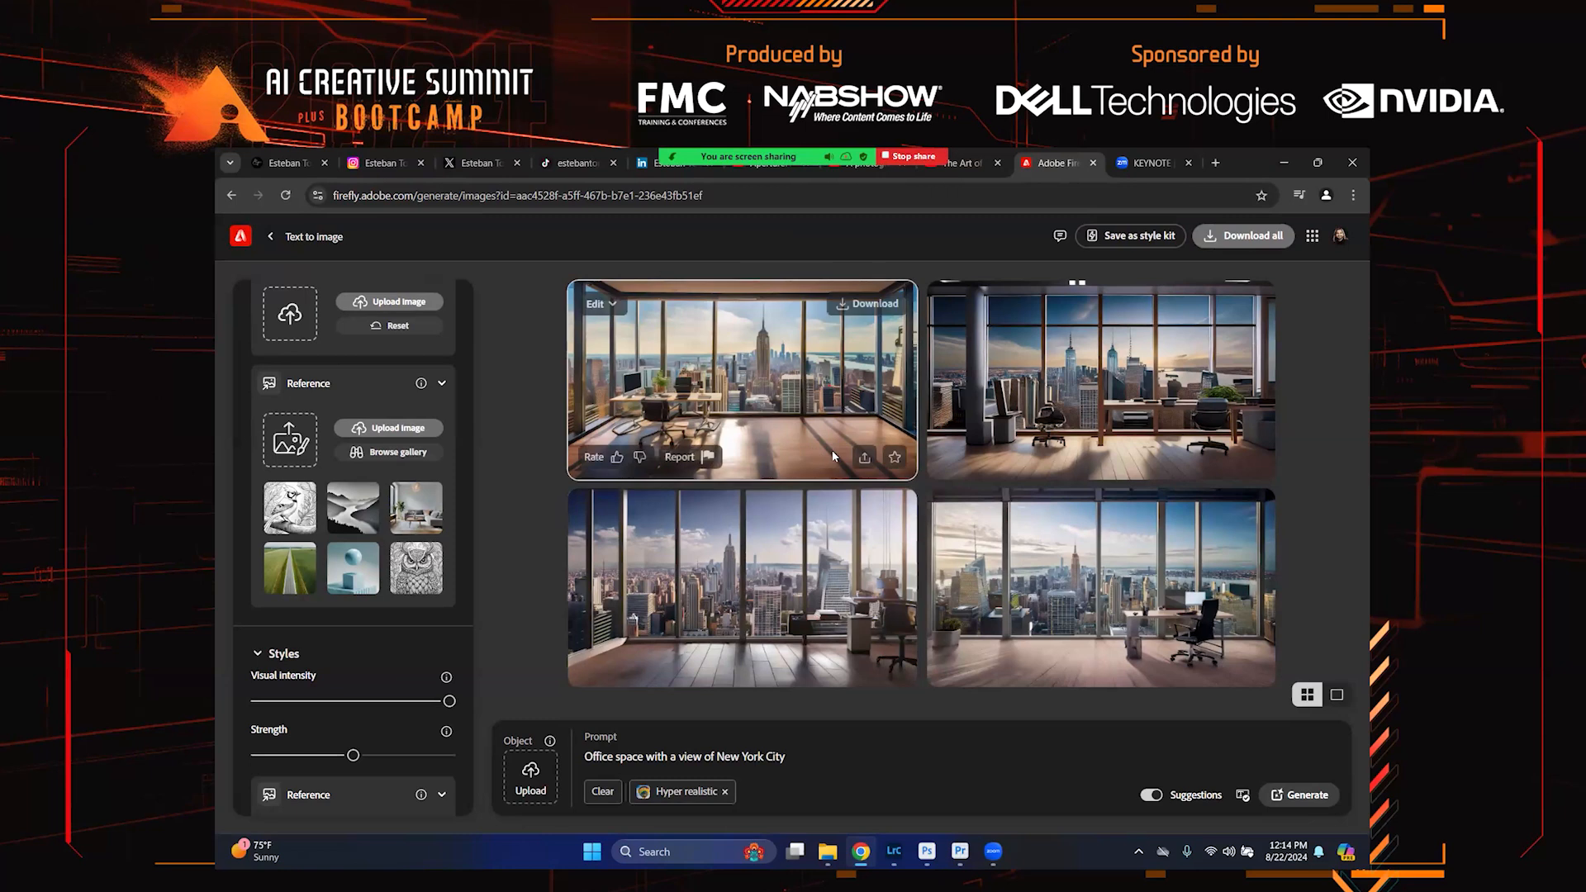
mouse_move(767, 596)
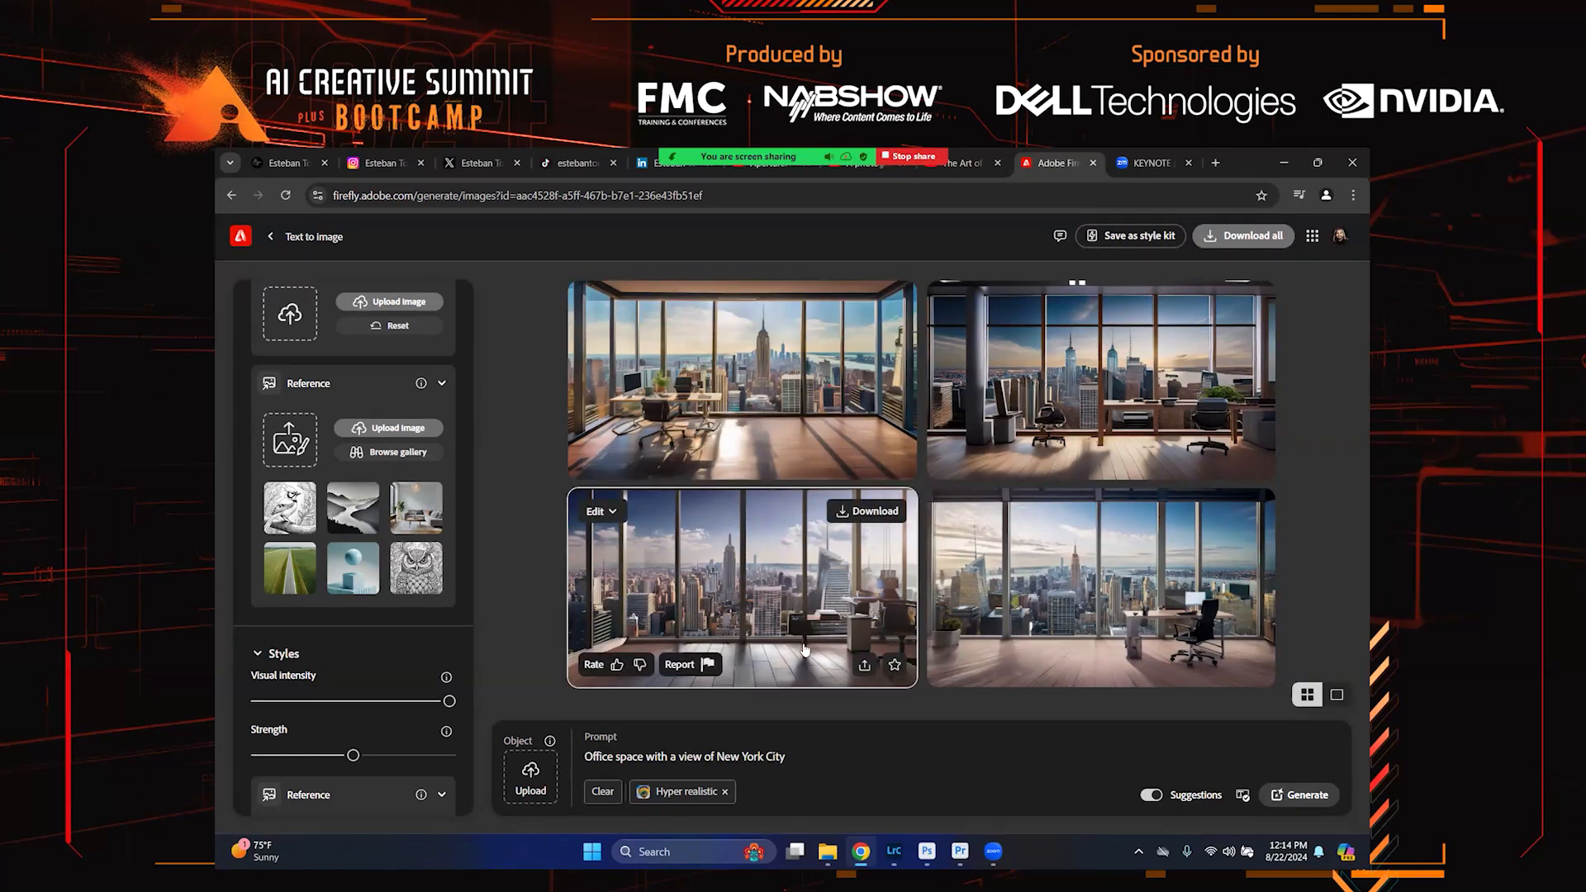
left_click(794, 549)
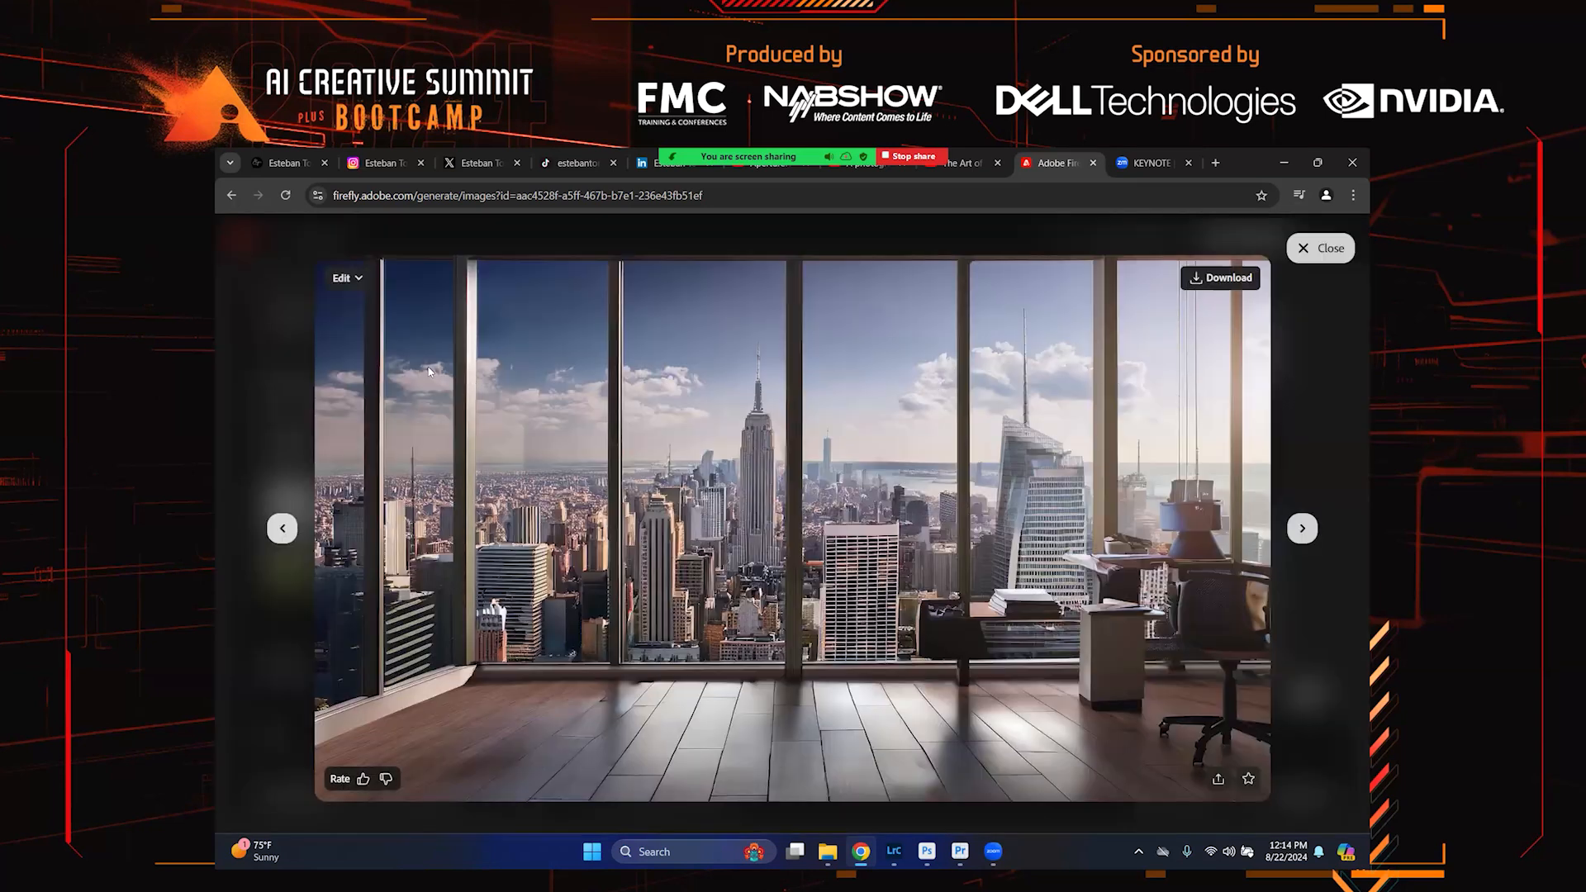
Download the enlarged image and dismiss the Do more with your image dialog
left_click(344, 280)
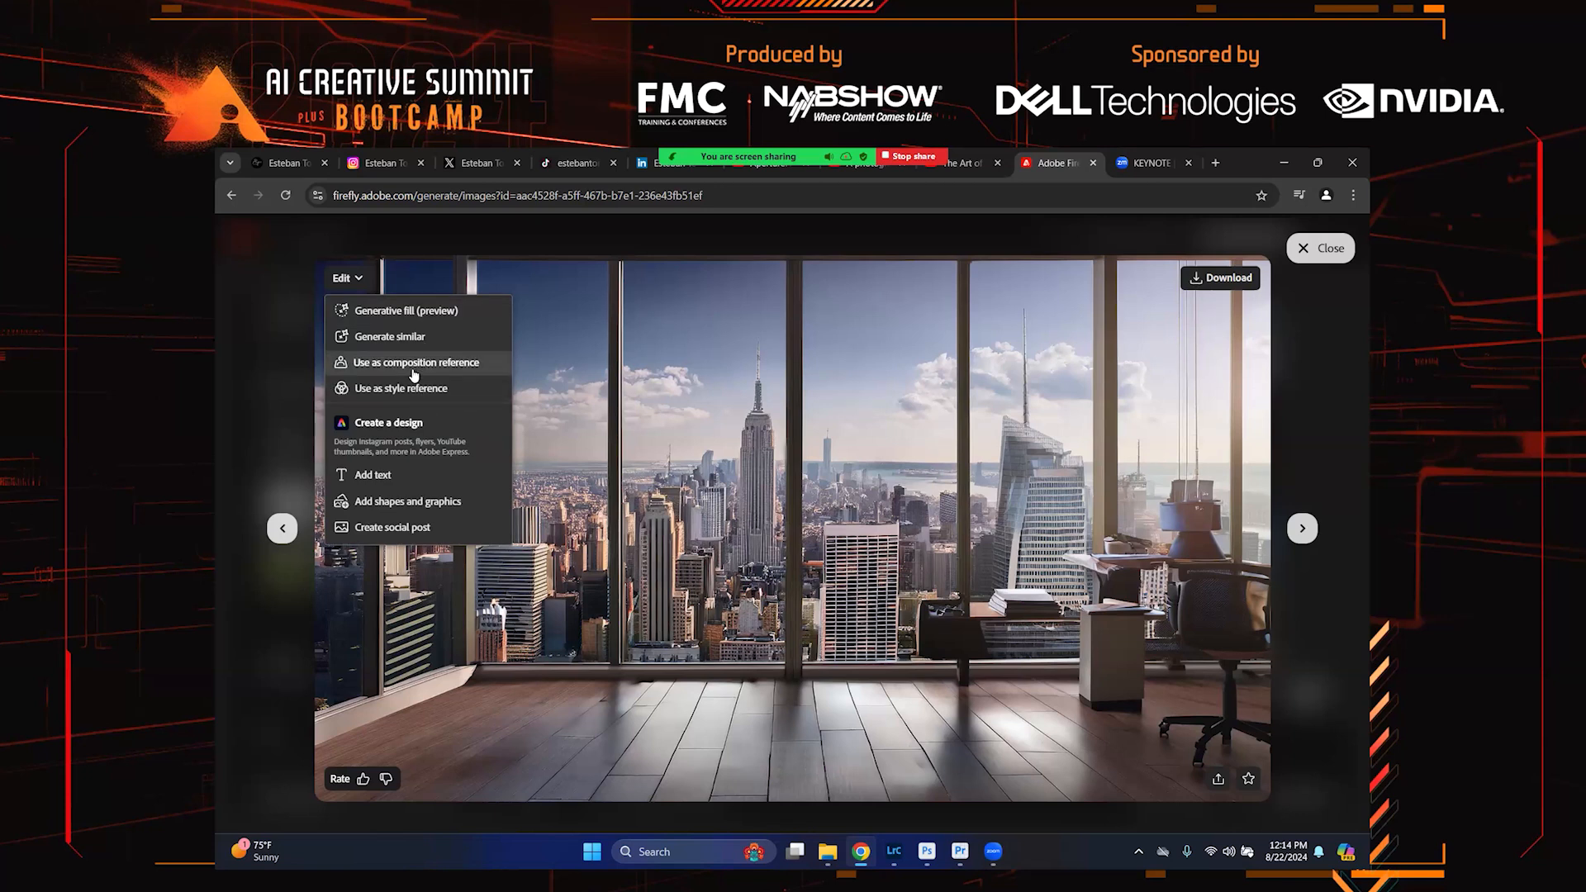
left_click(1195, 341)
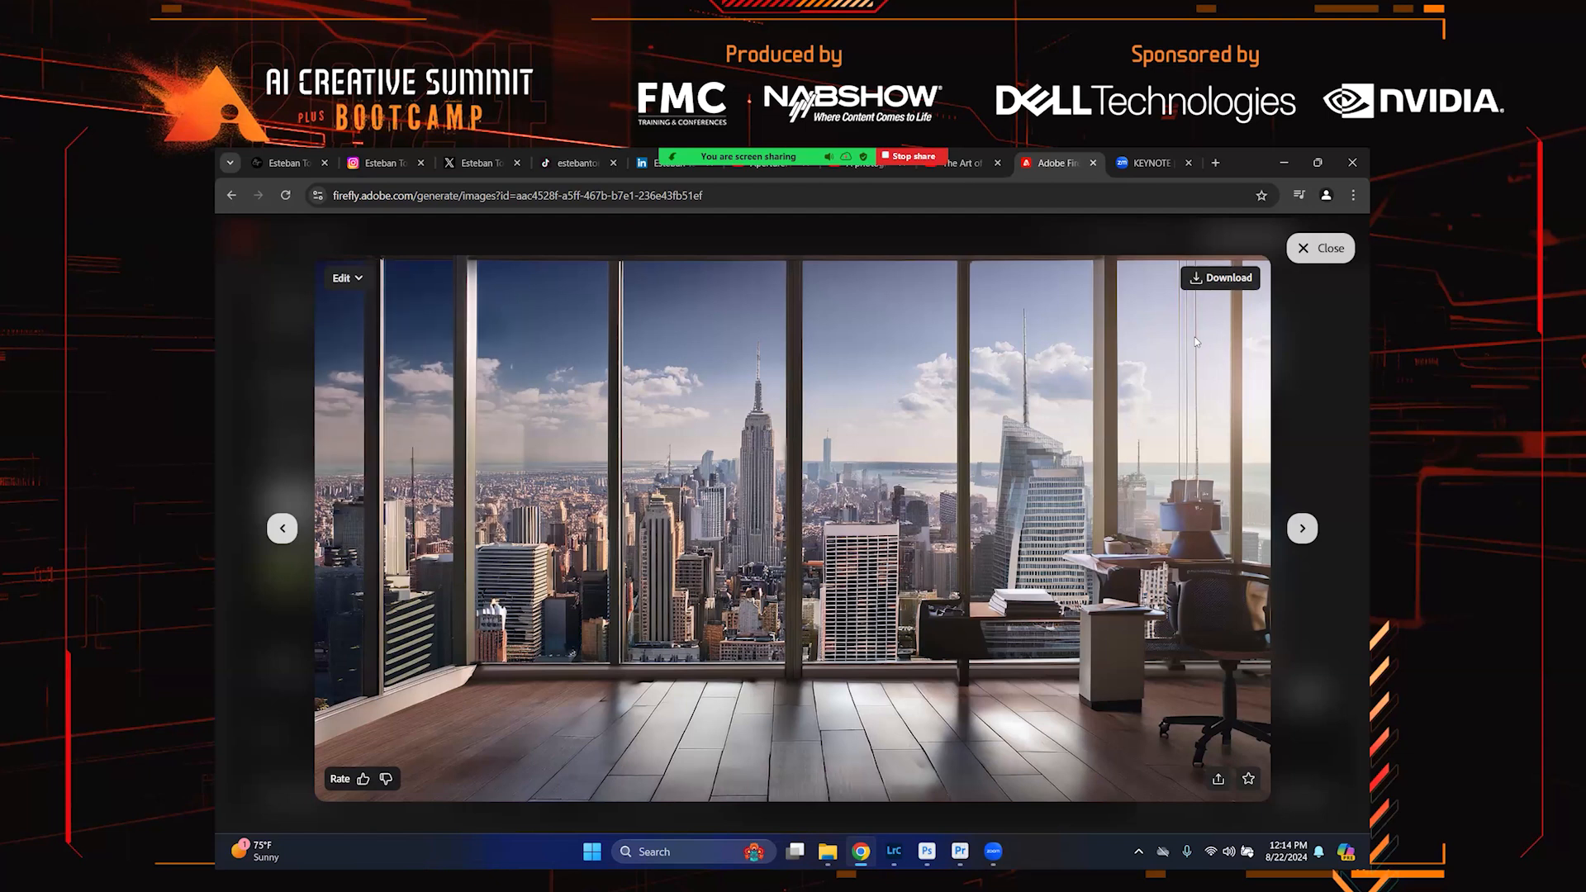
left_click(1203, 280)
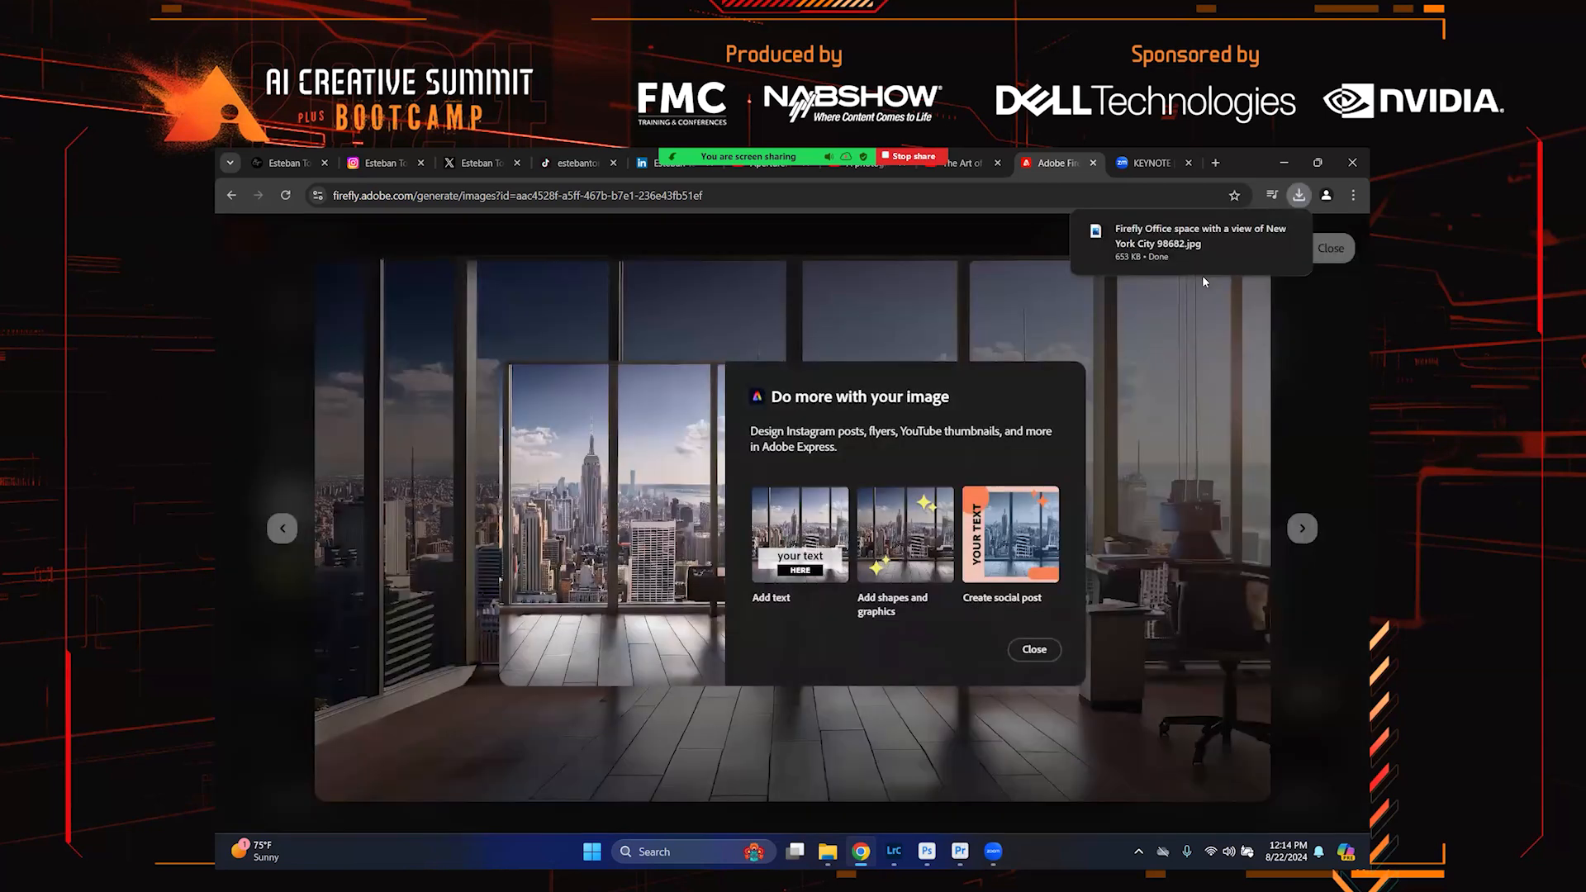
left_click(1032, 650)
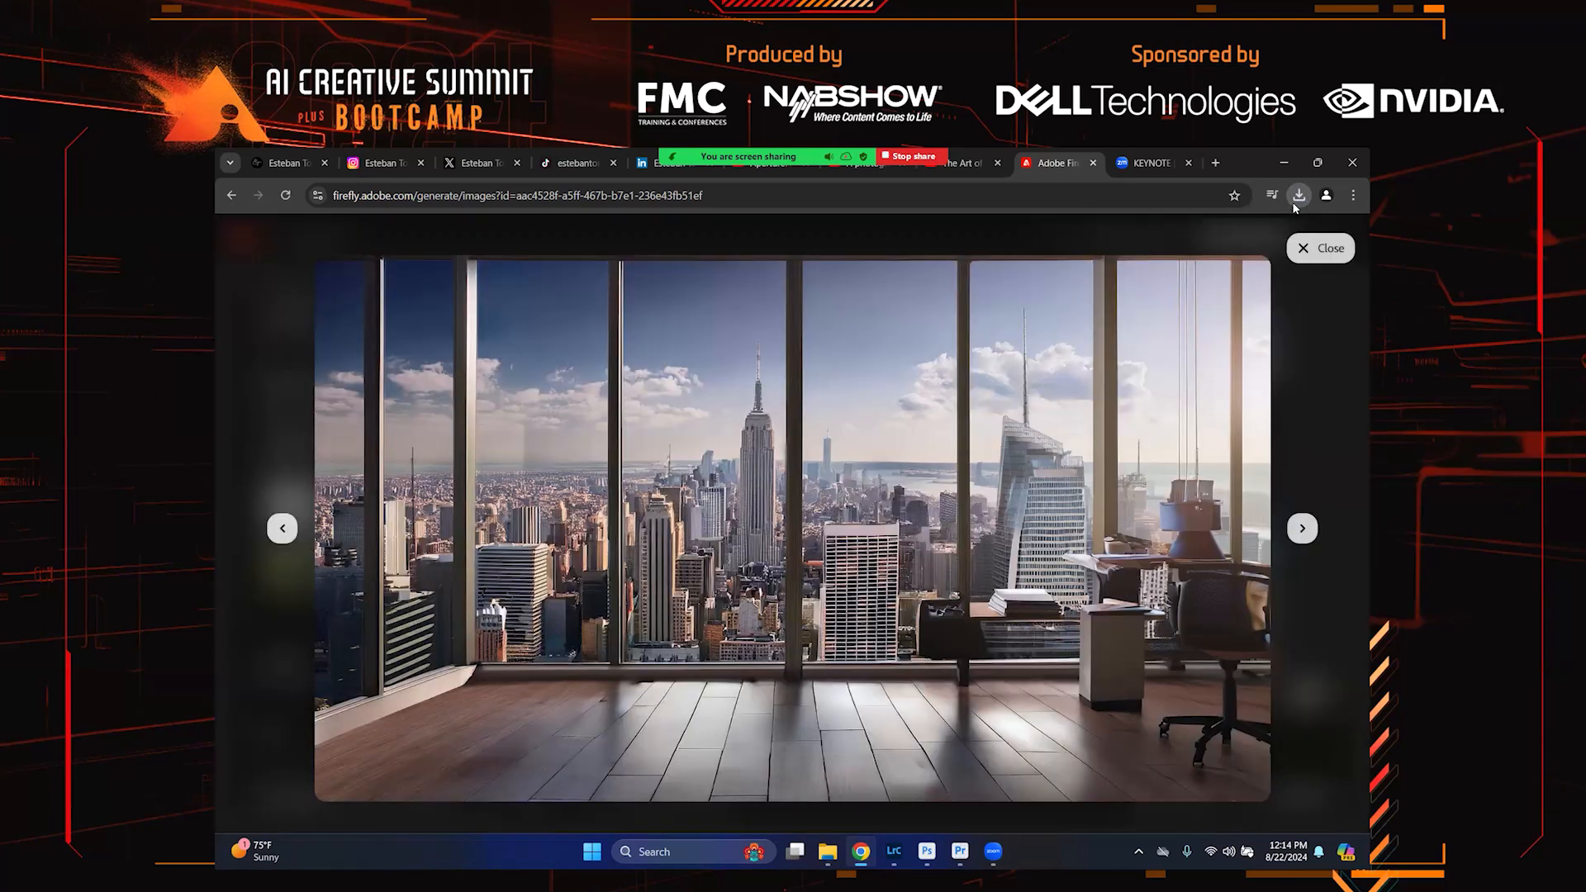
Open the browser's full download history, then close that tab
left_click(1295, 204)
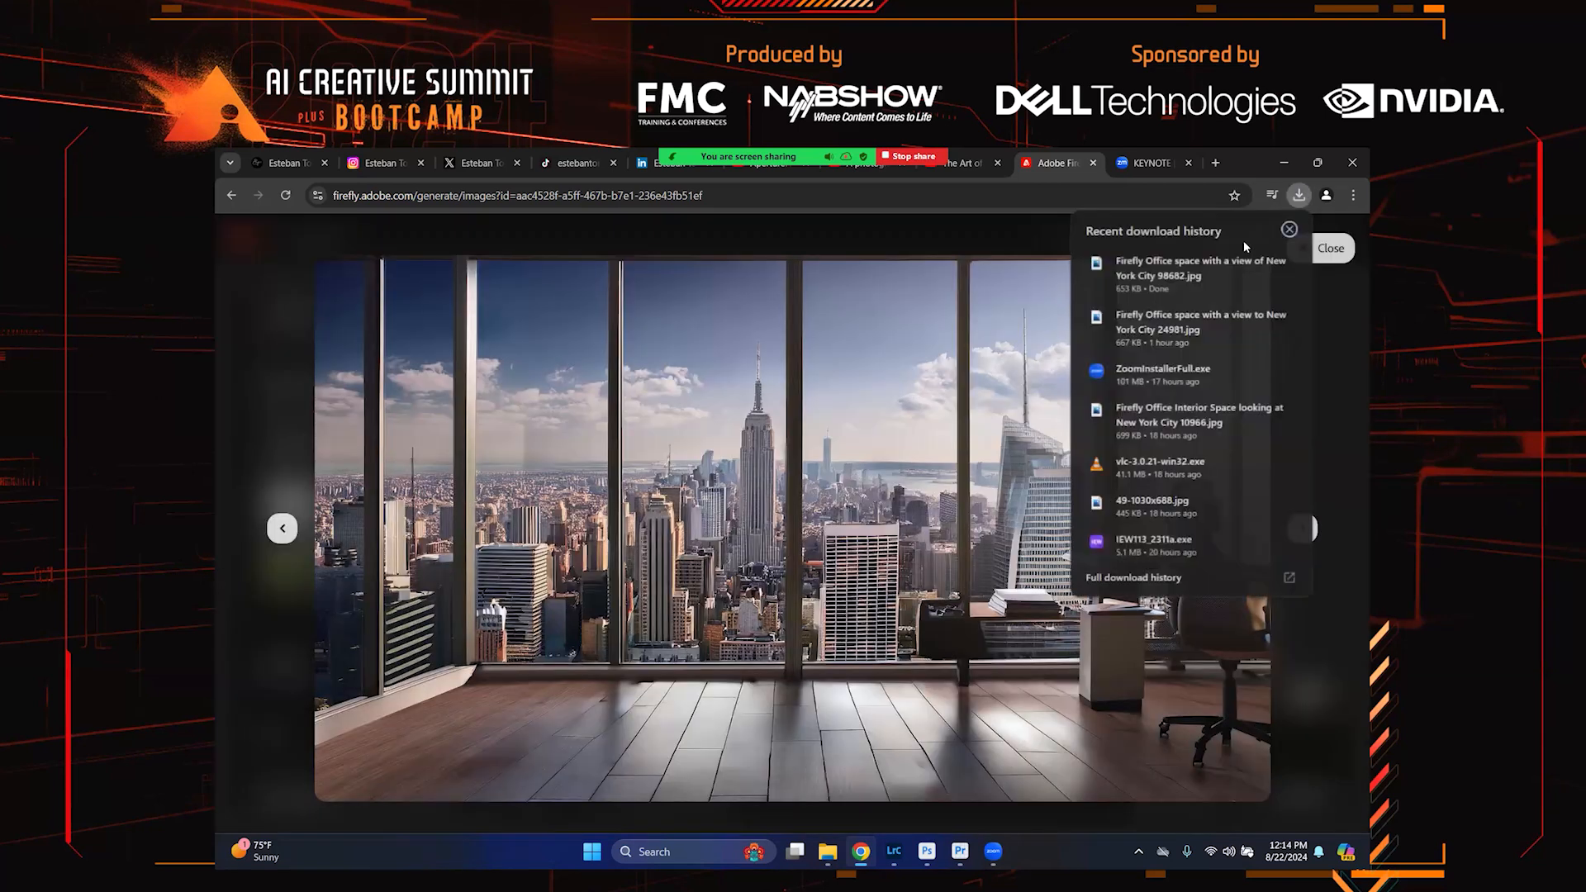
left_click(1115, 578)
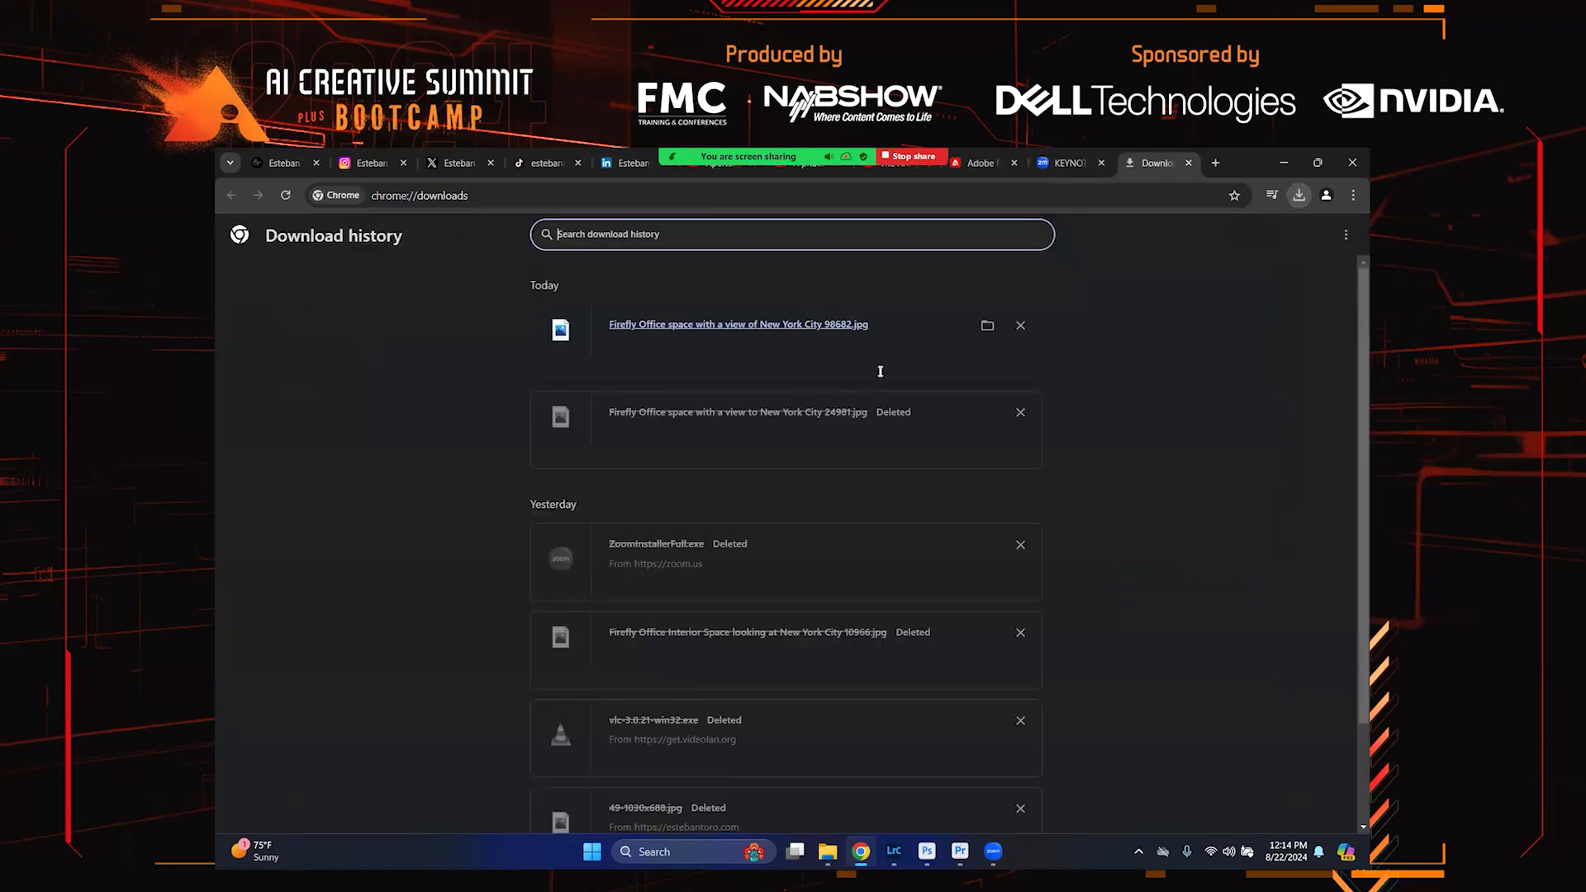
left_click(1189, 163)
Open File Explorer's Downloads folder and select the downloaded Firefly office JPG
left_click(828, 851)
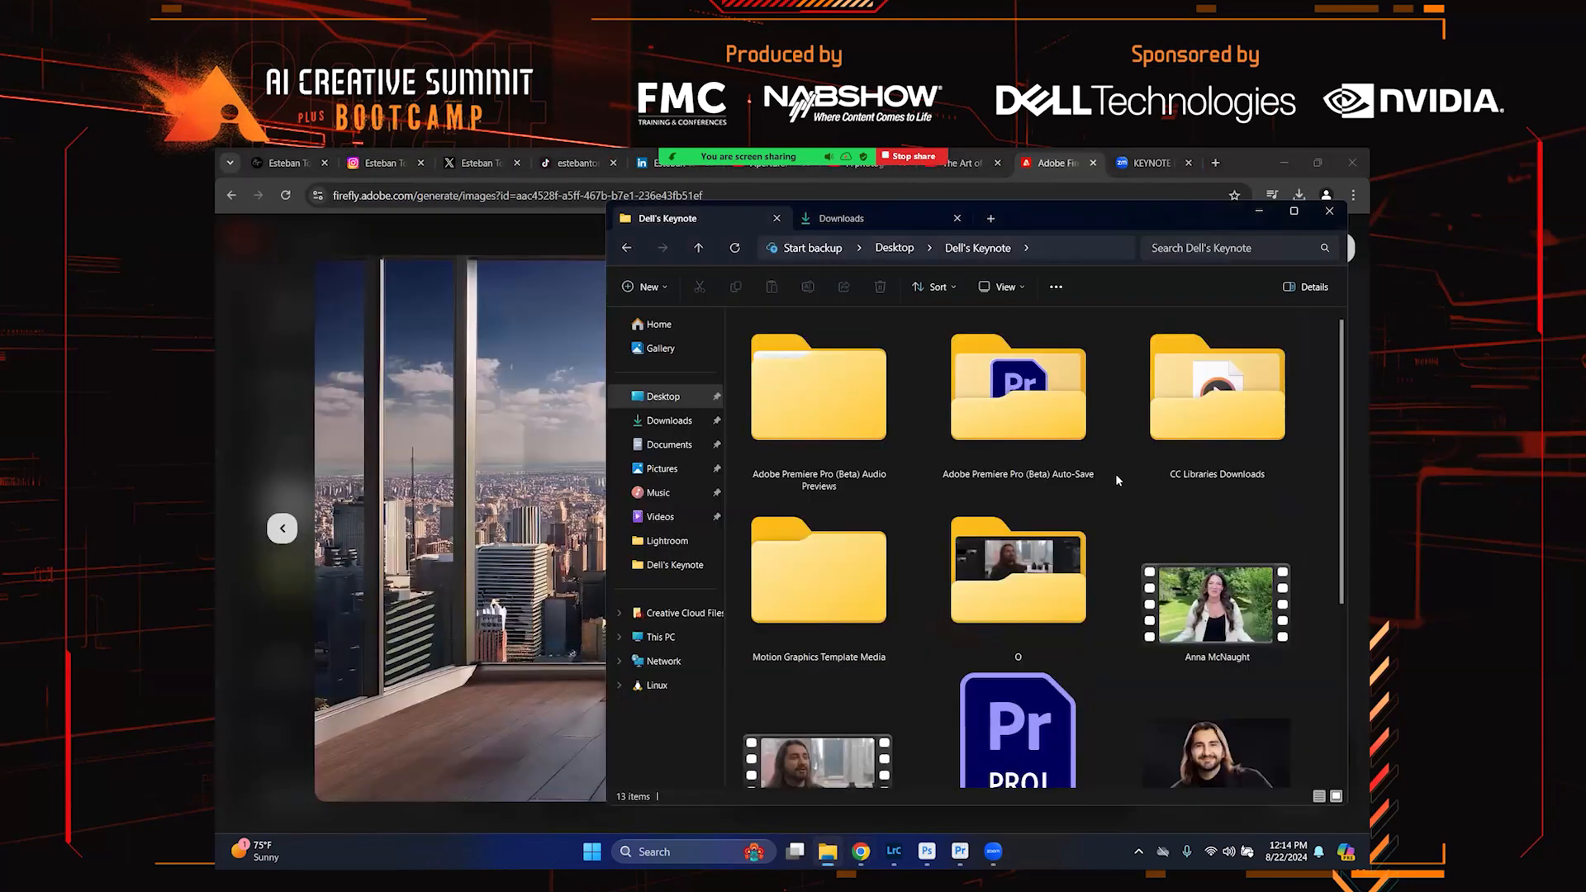
scroll(1115, 480, "down", 3)
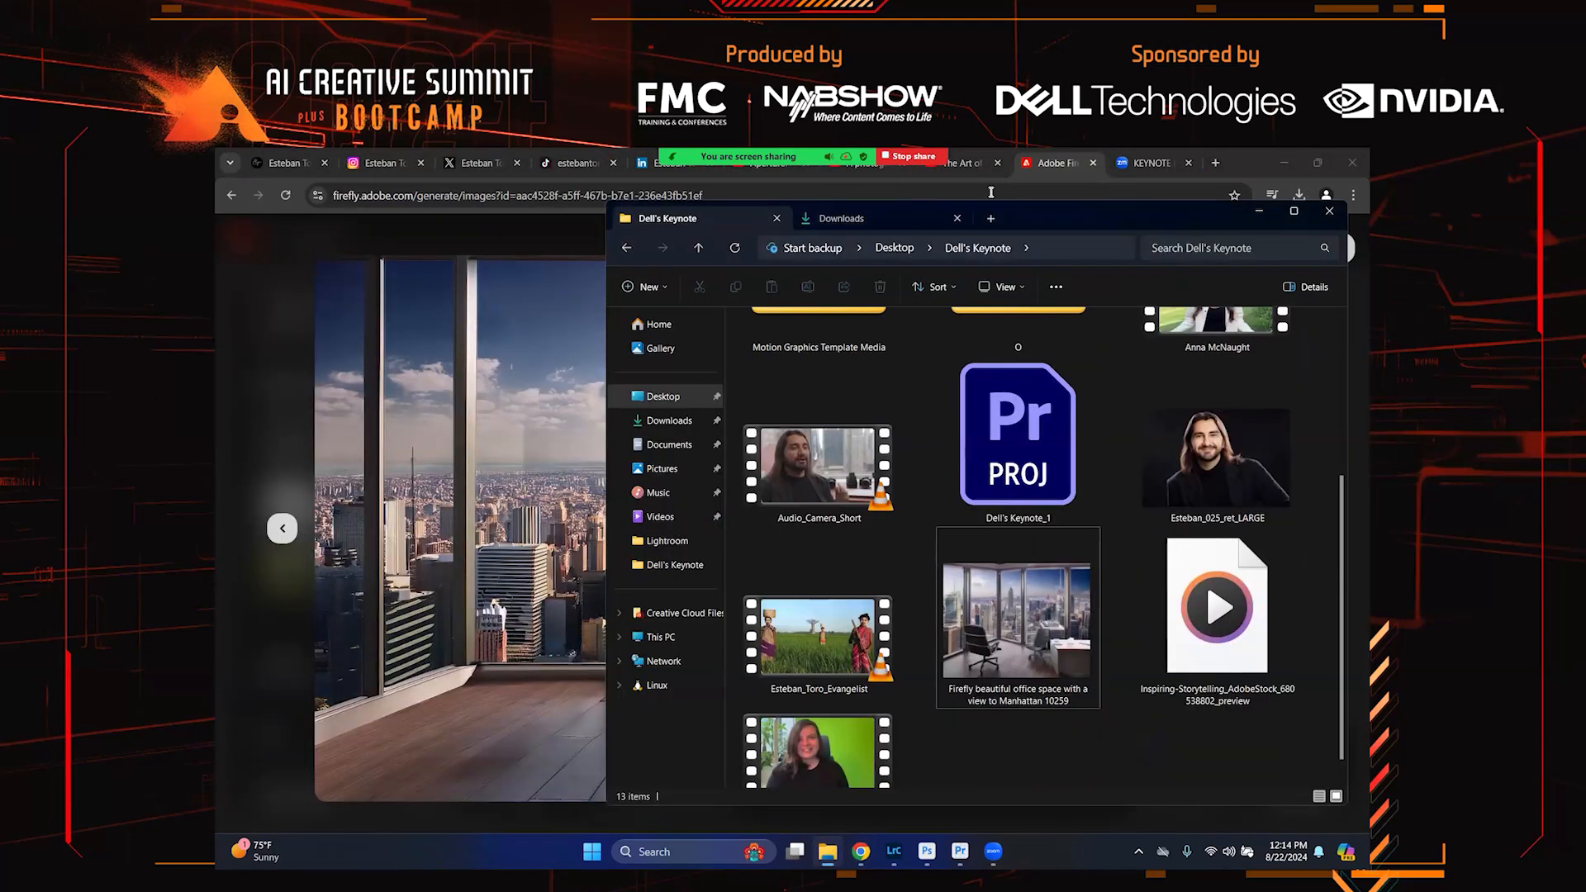
left_click(887, 218)
left_click(783, 365)
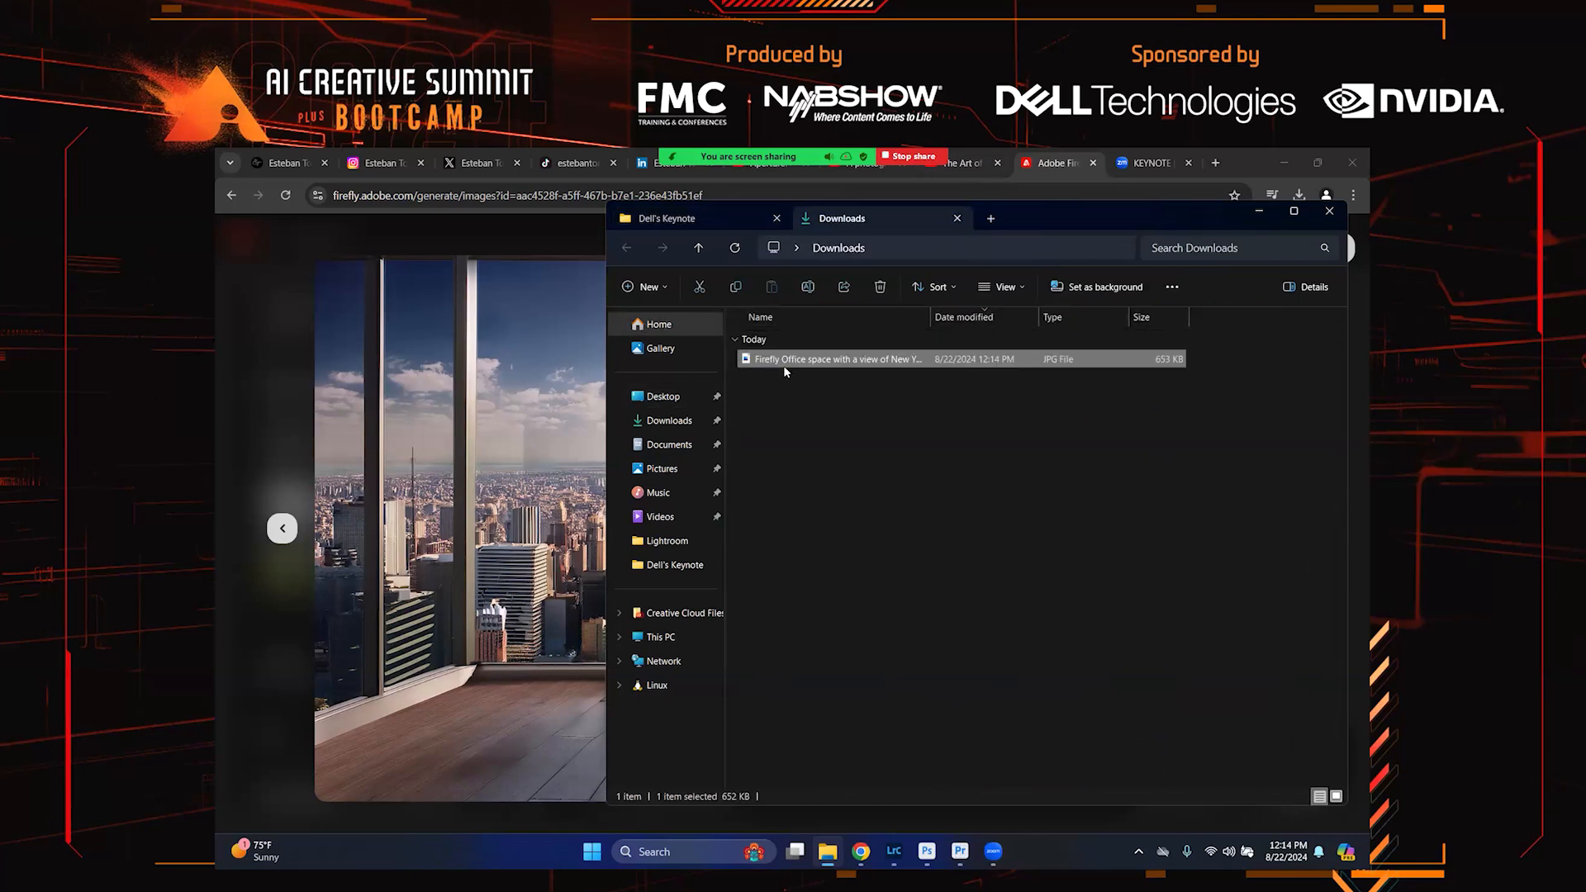
Import the downloaded Firefly JPG into Lightroom Classic and open it in the Develop module
left_click(894, 852)
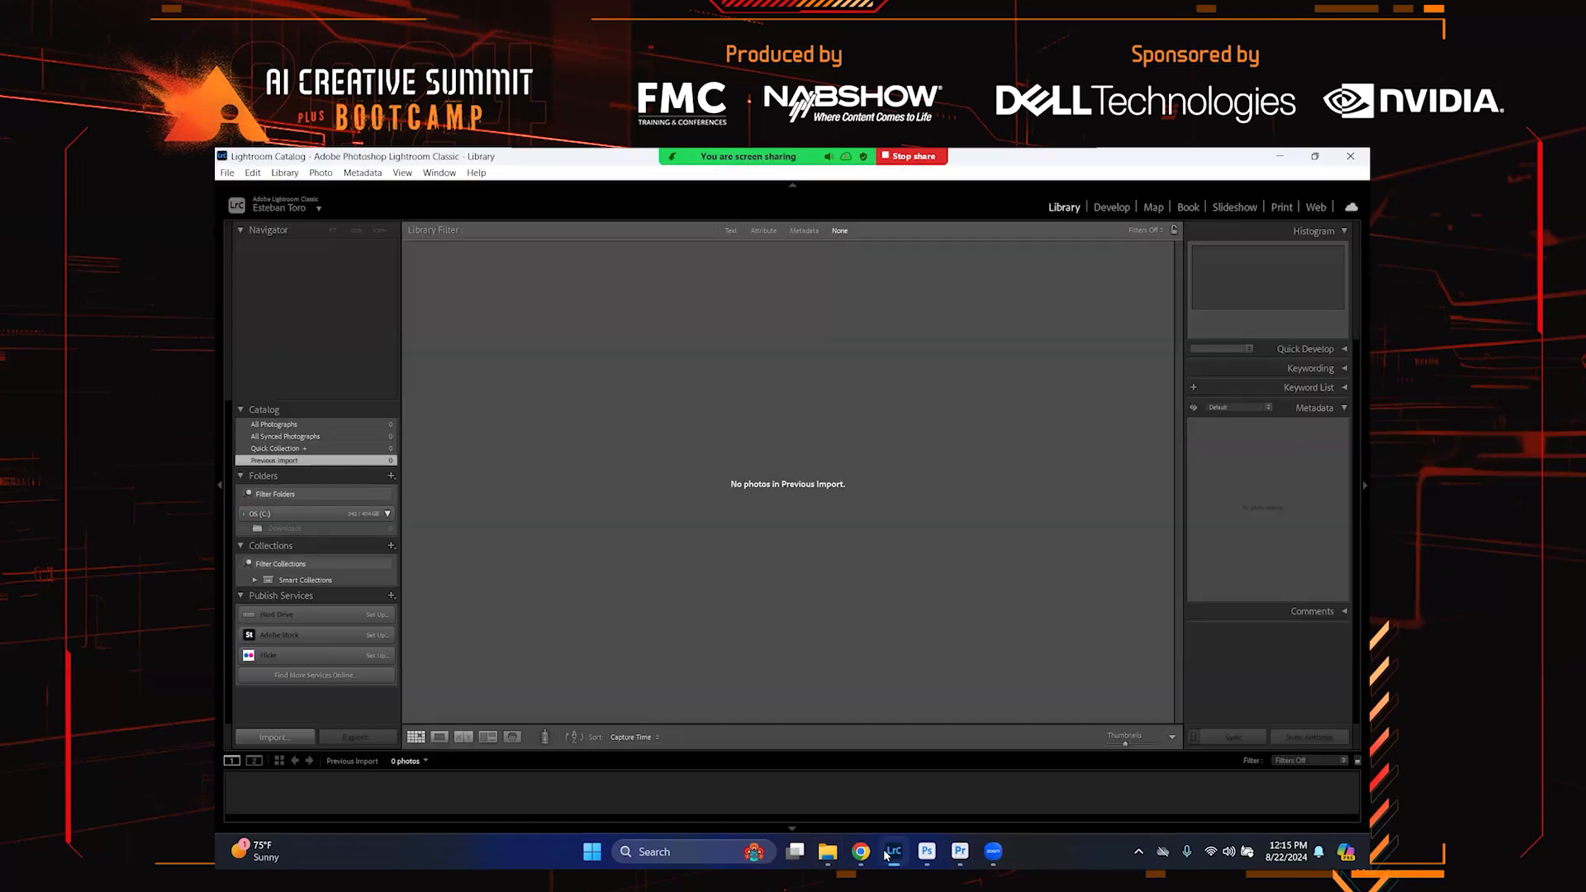
left_click(827, 851)
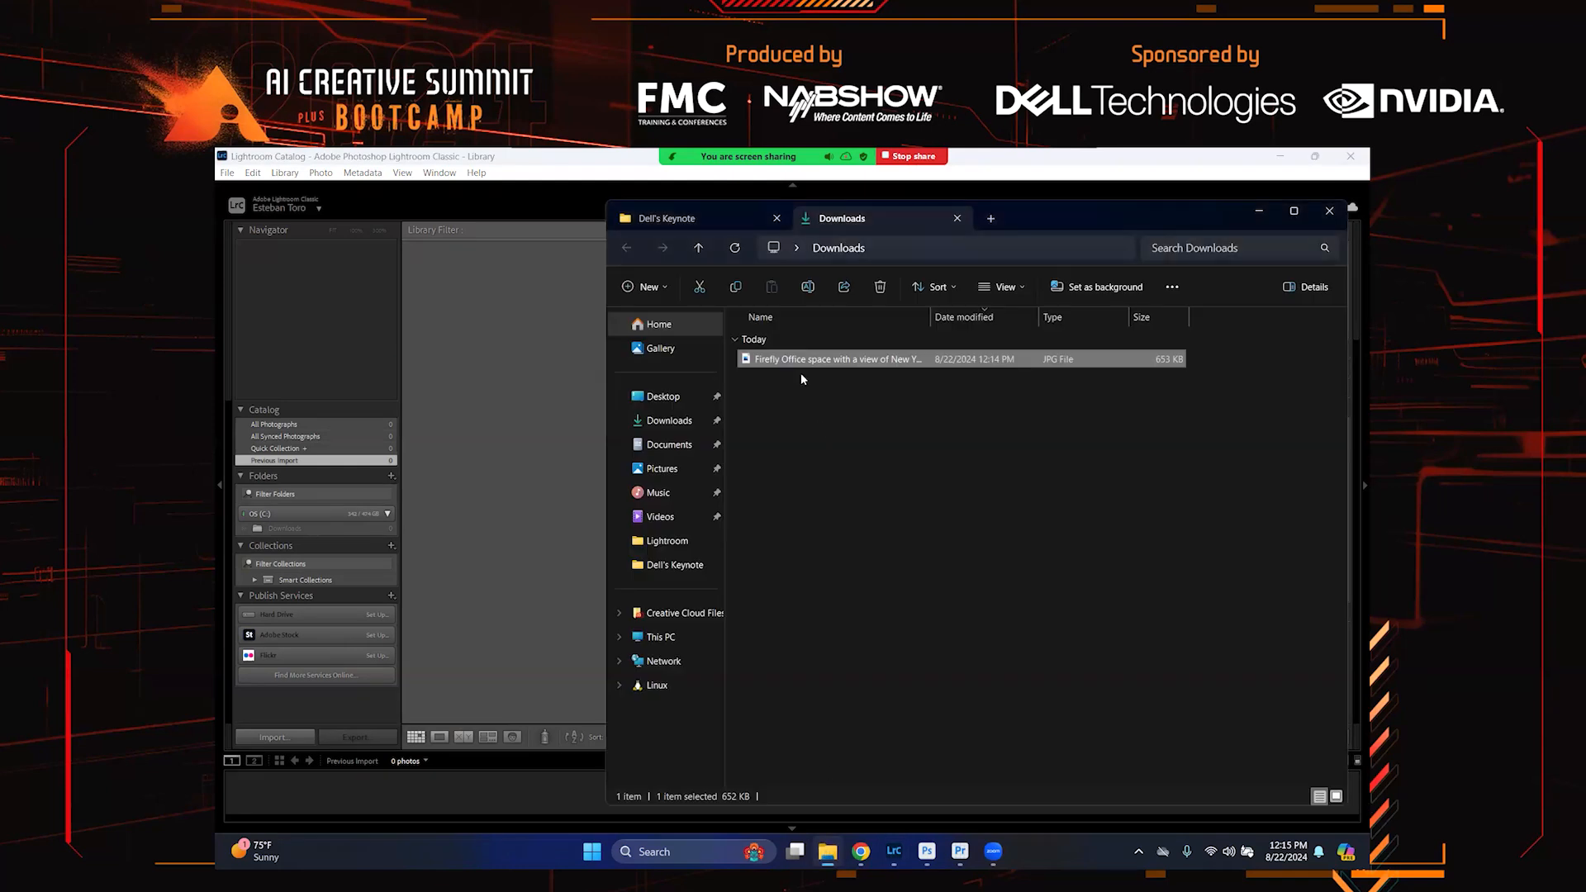
left_click(526, 369)
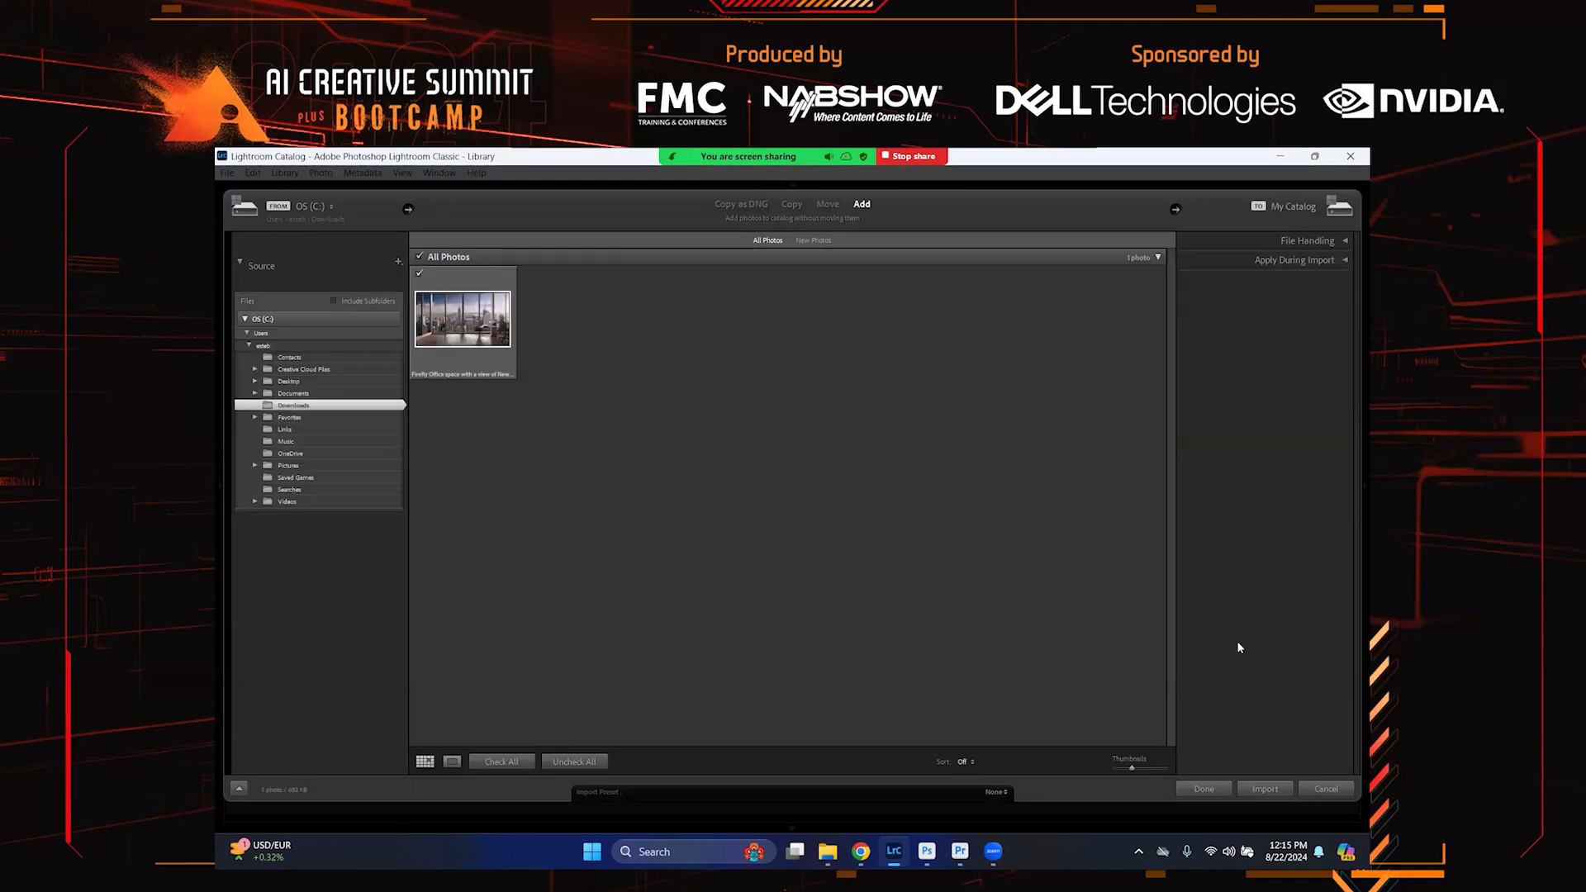
left_click(1273, 791)
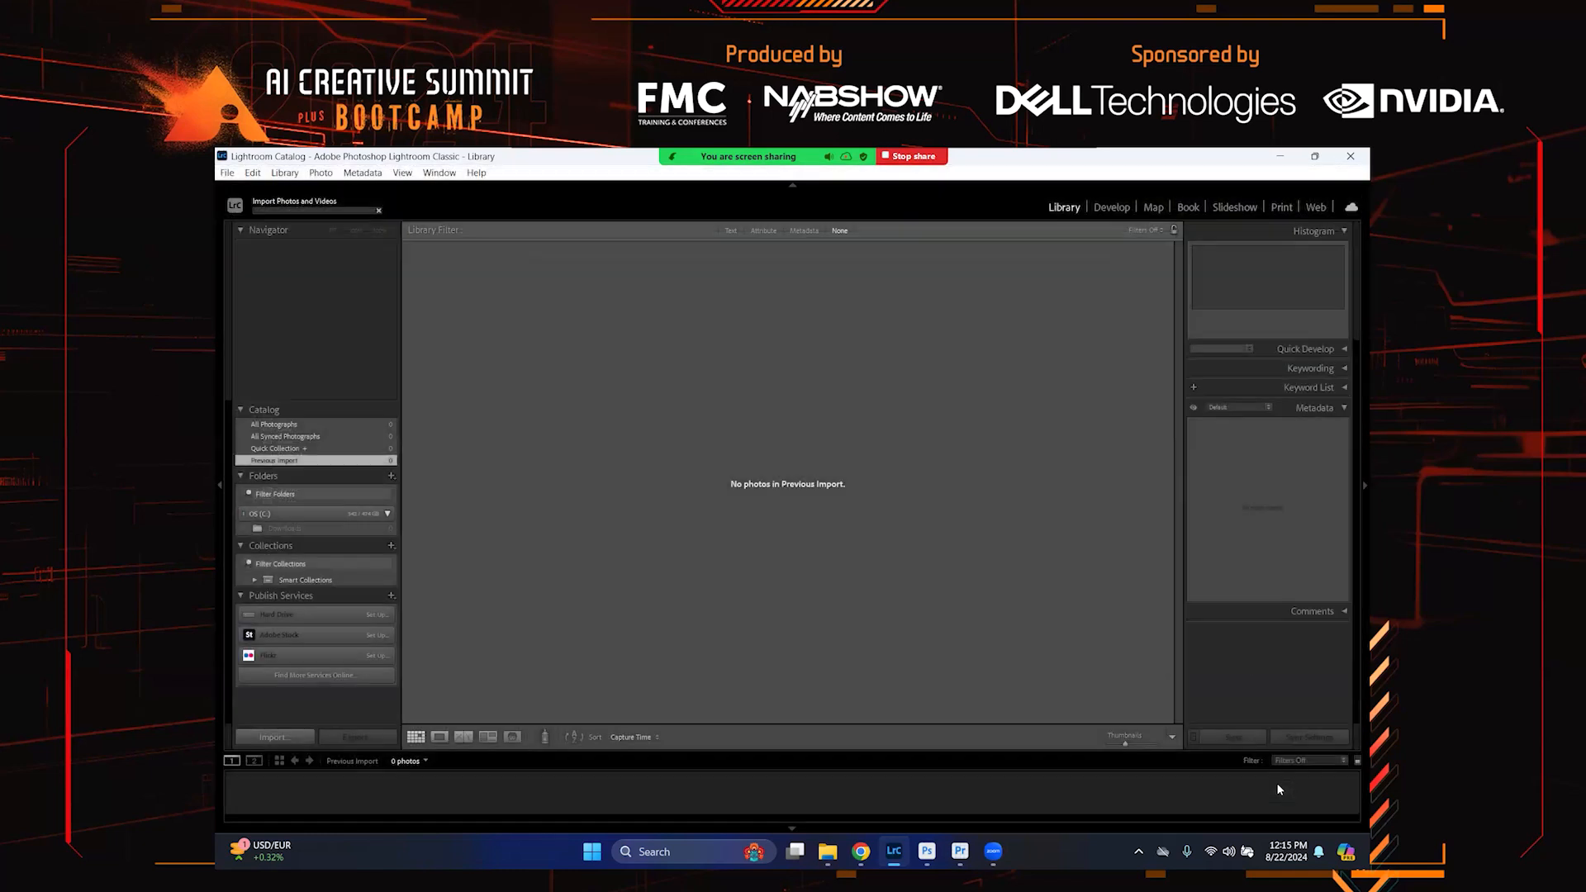
left_click(1112, 207)
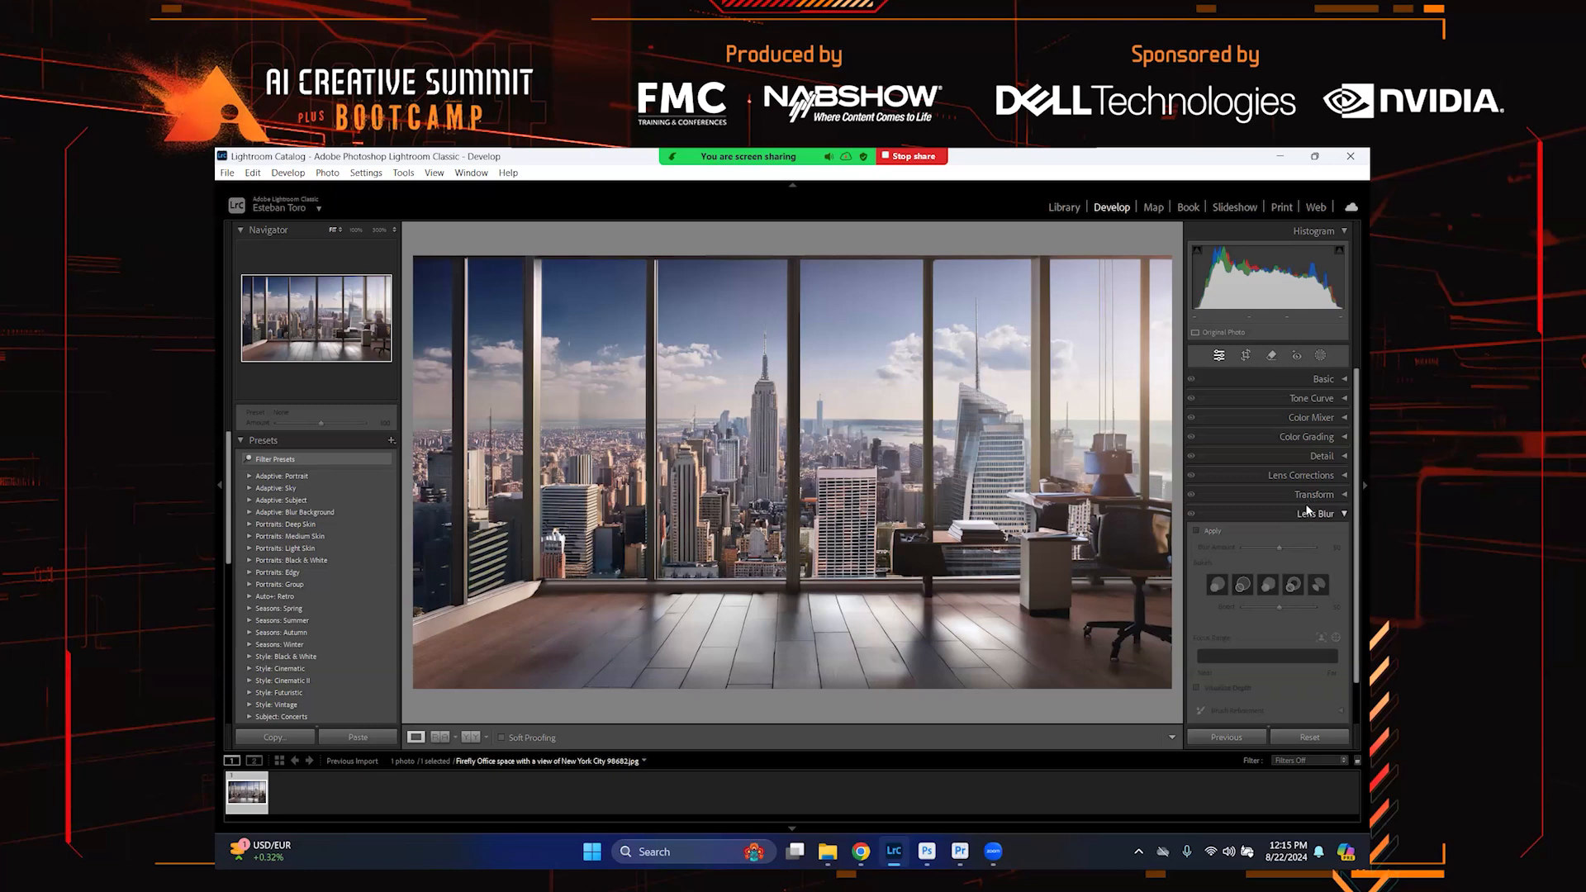
Apply Lens Blur to the photo, choosing the second bokeh shape and adjusting the focus range
left_click(1213, 531)
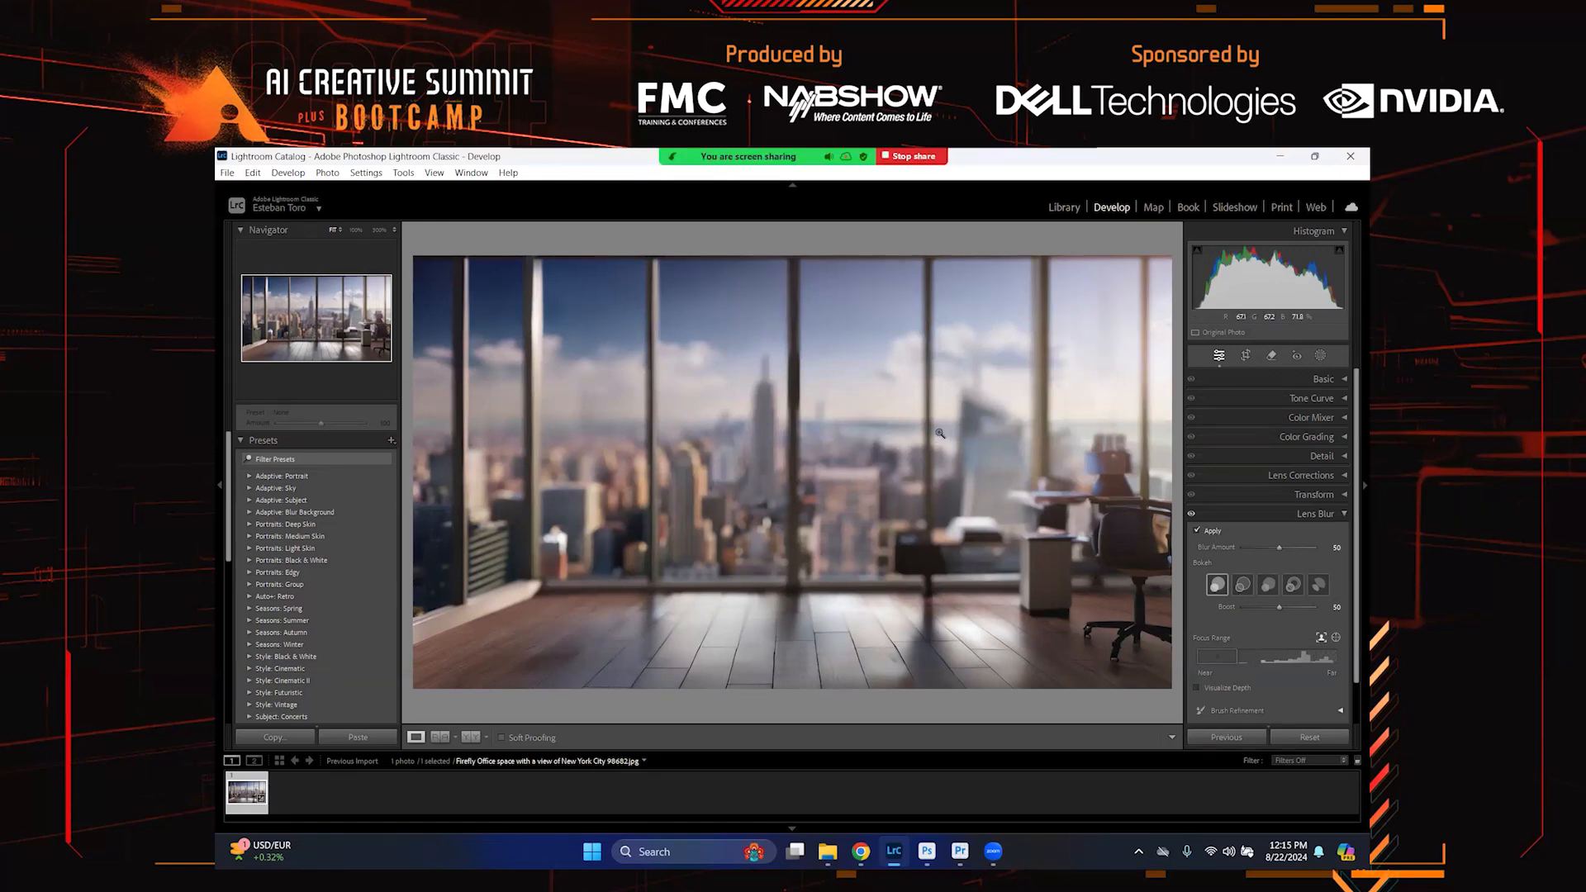
left_click(1241, 583)
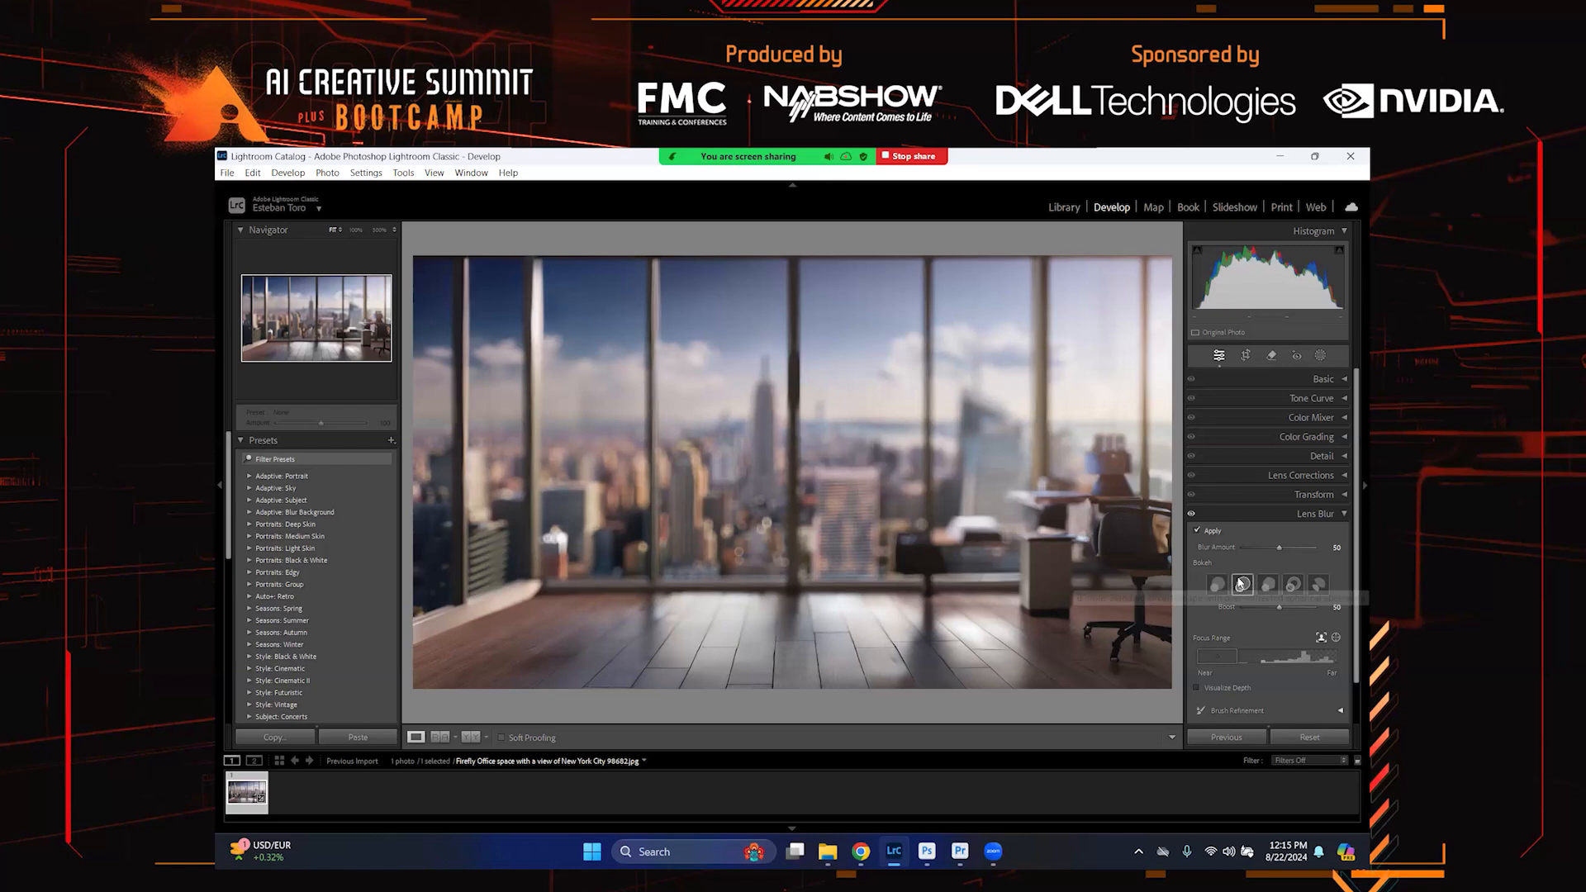
left_click(1270, 584)
left_click(1294, 584)
left_click(1317, 585)
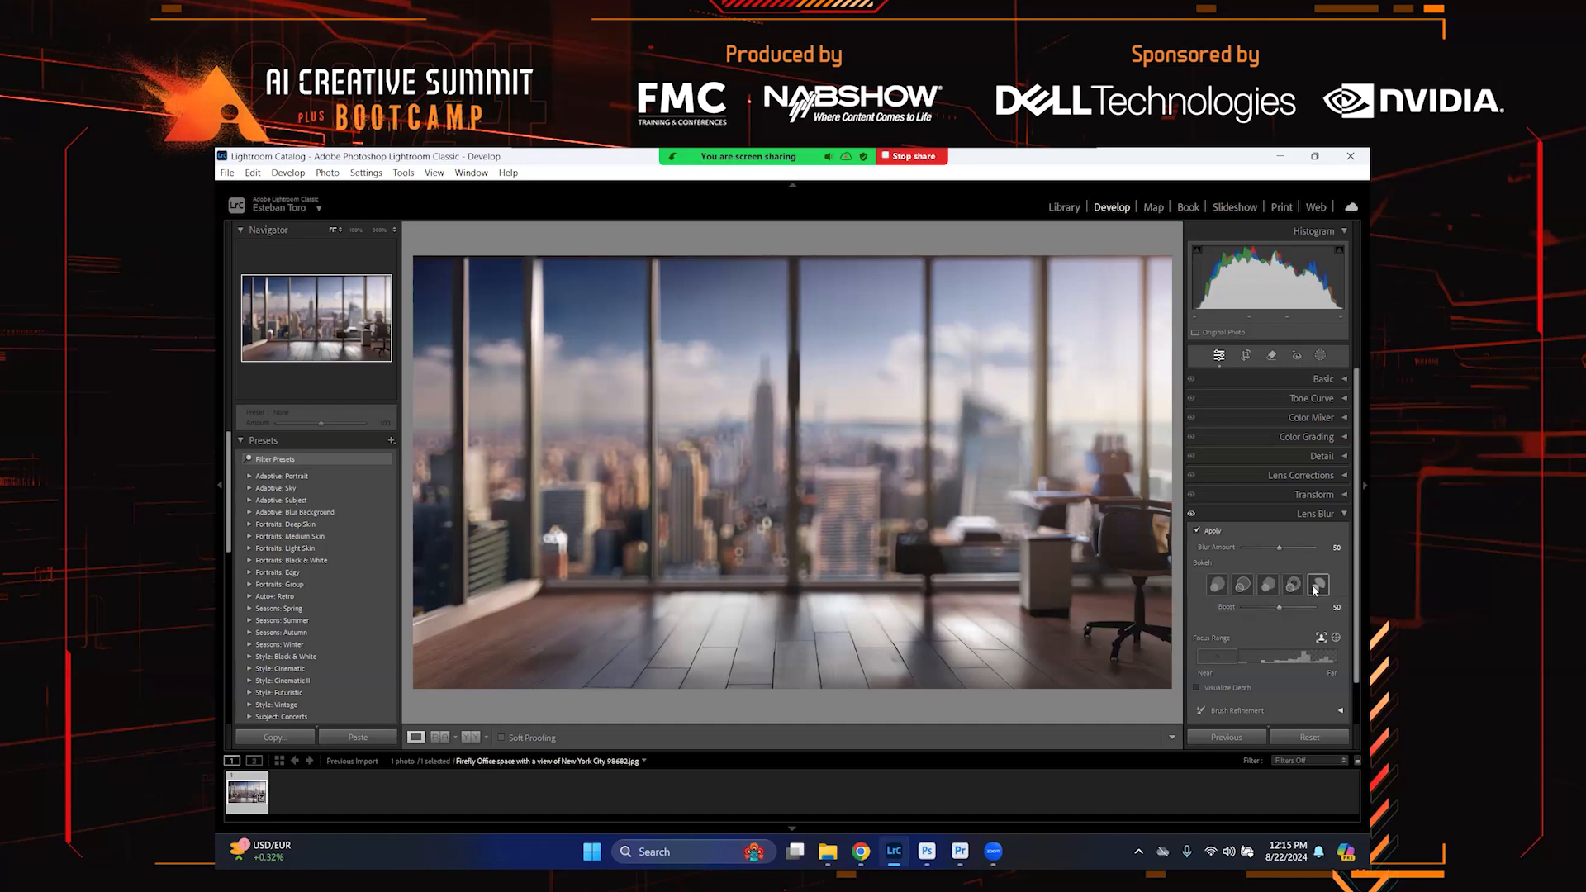
left_click(1244, 585)
left_click_drag(1230, 658, 1228, 659)
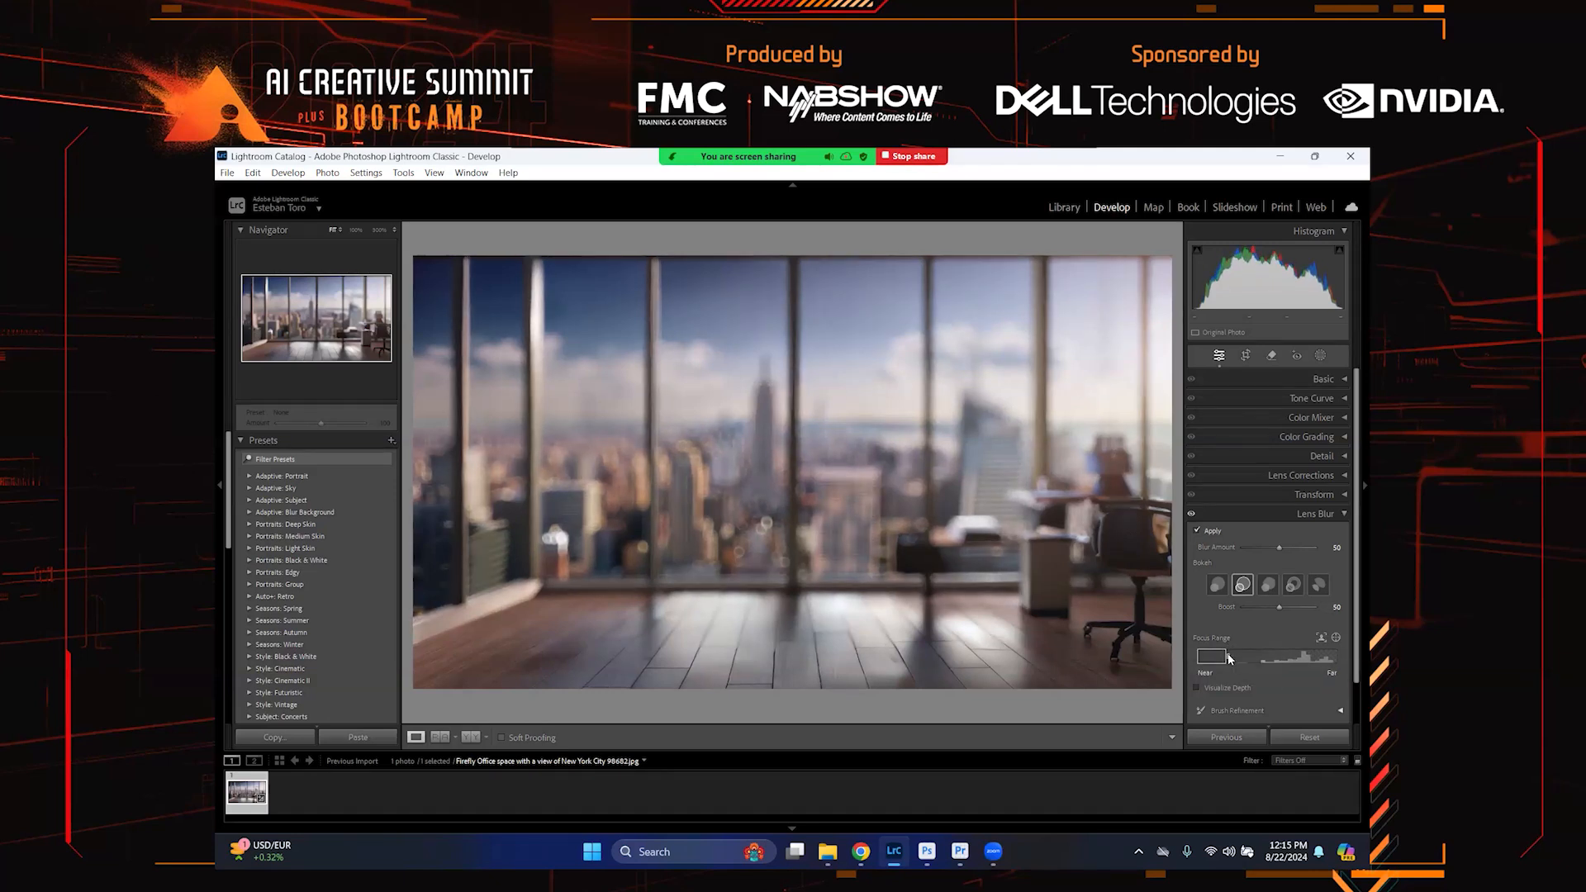
left_click_drag(1228, 657, 1234, 657)
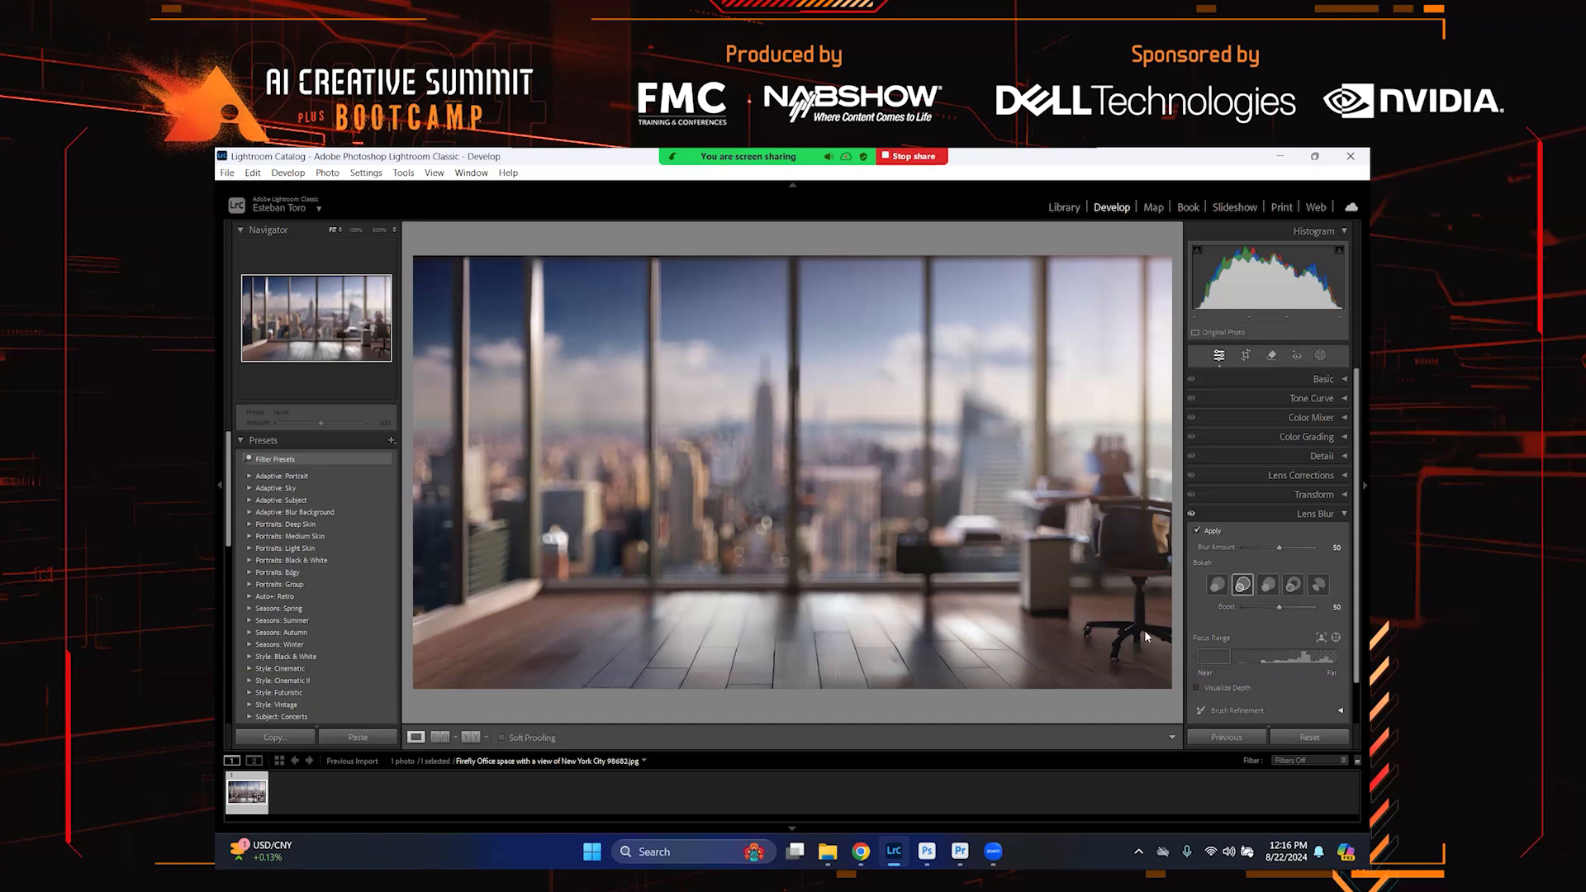
Return to Firefly, close the image preview, and generate a new set of images
left_click(861, 852)
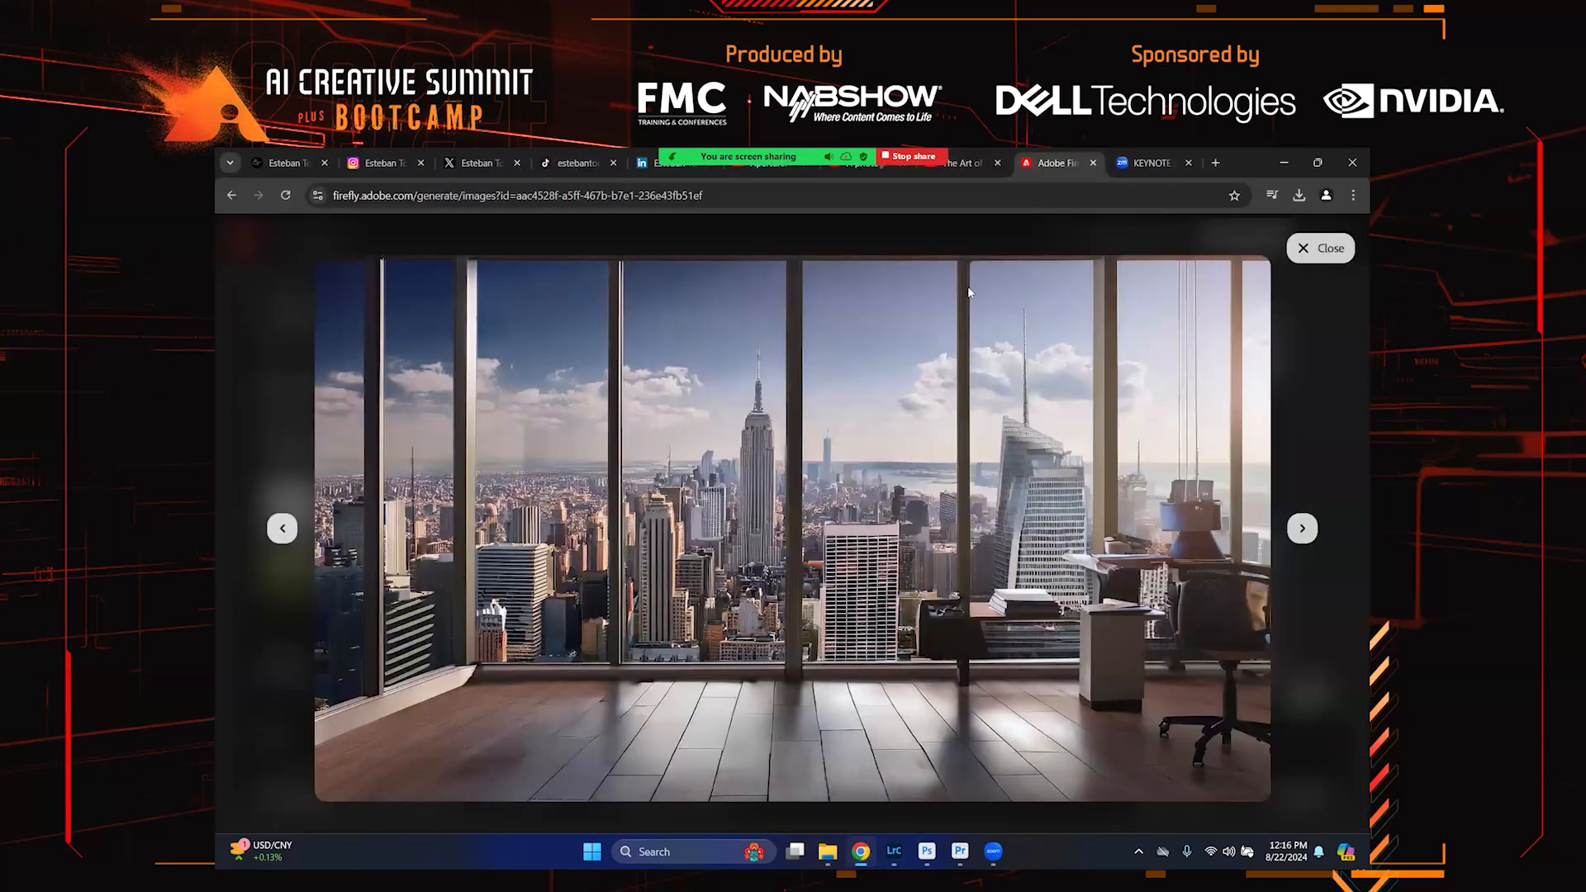
left_click(1325, 248)
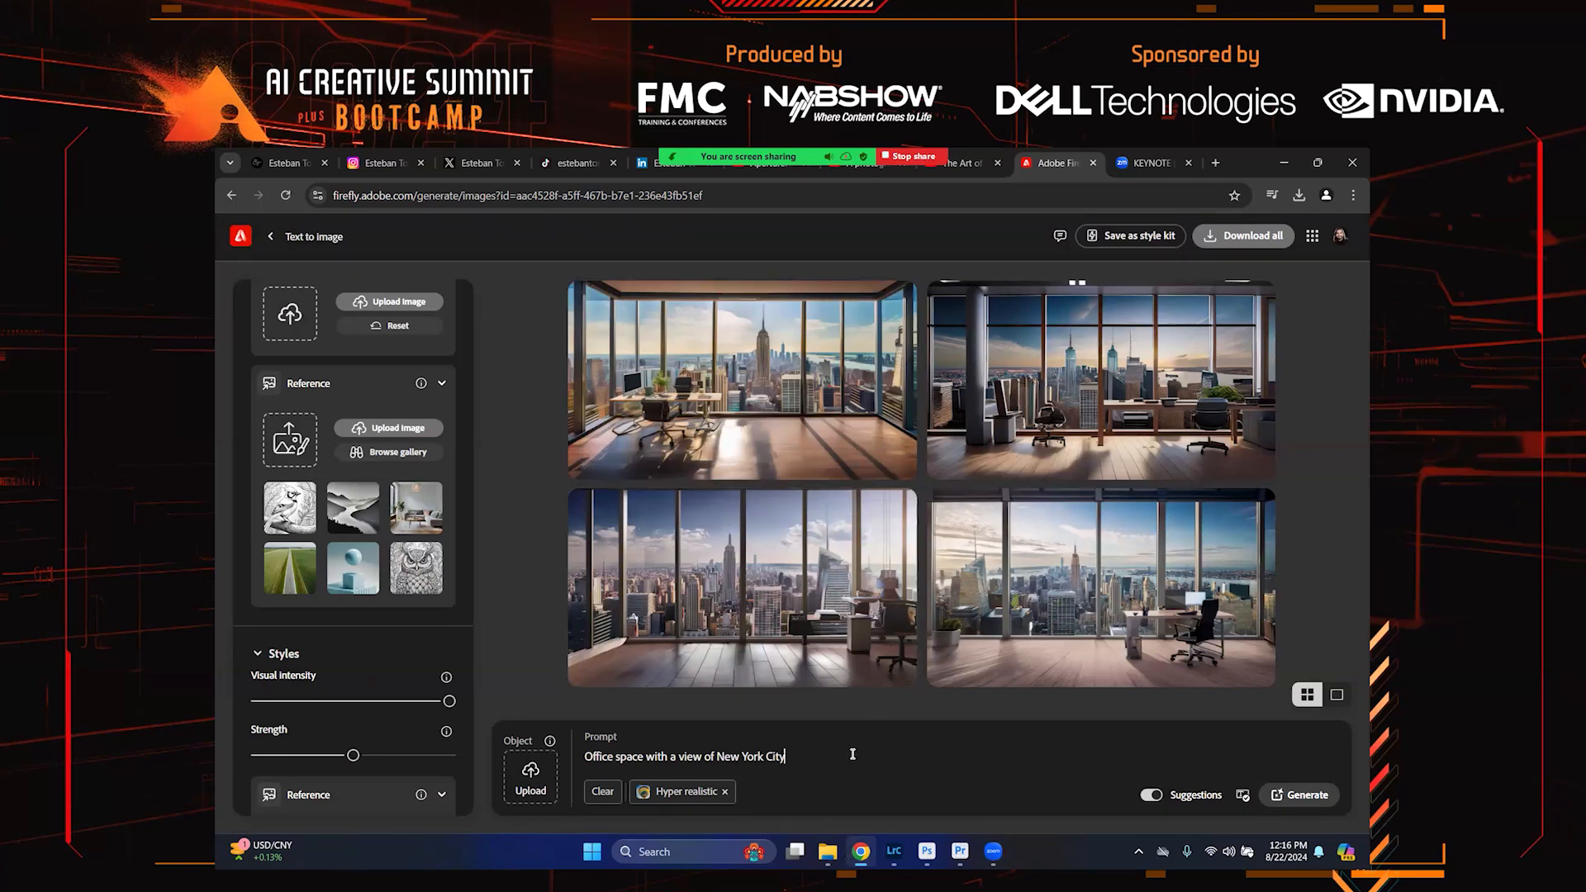
left_click(1323, 798)
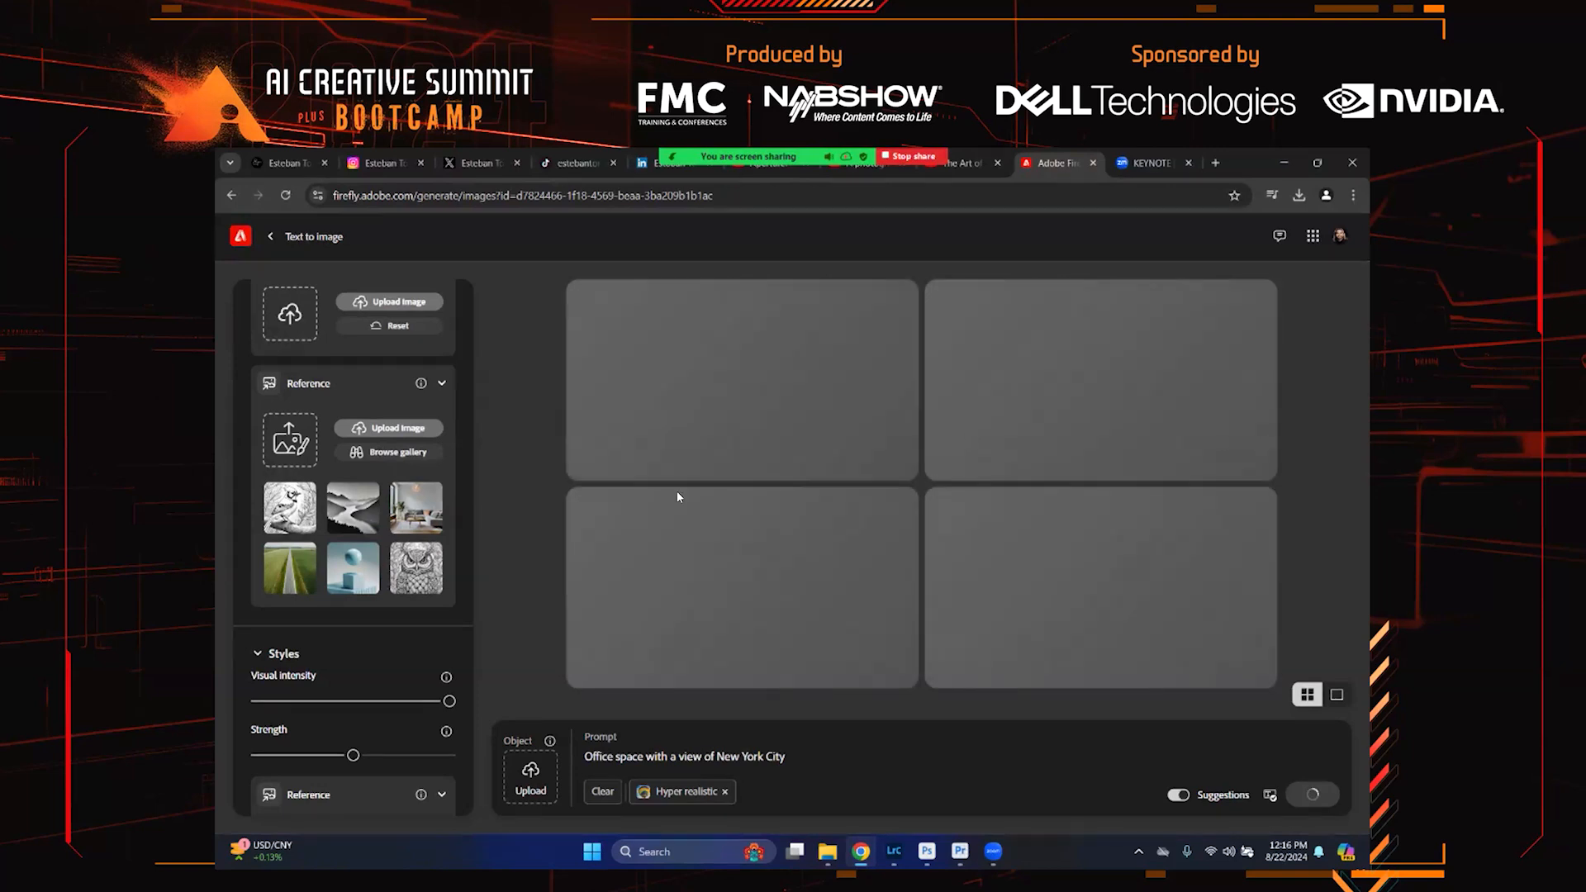
Open the top-left new night-view office image in the enlarged preview and download it
scroll(429, 544, "up", 2)
scroll(429, 544, "up", 4)
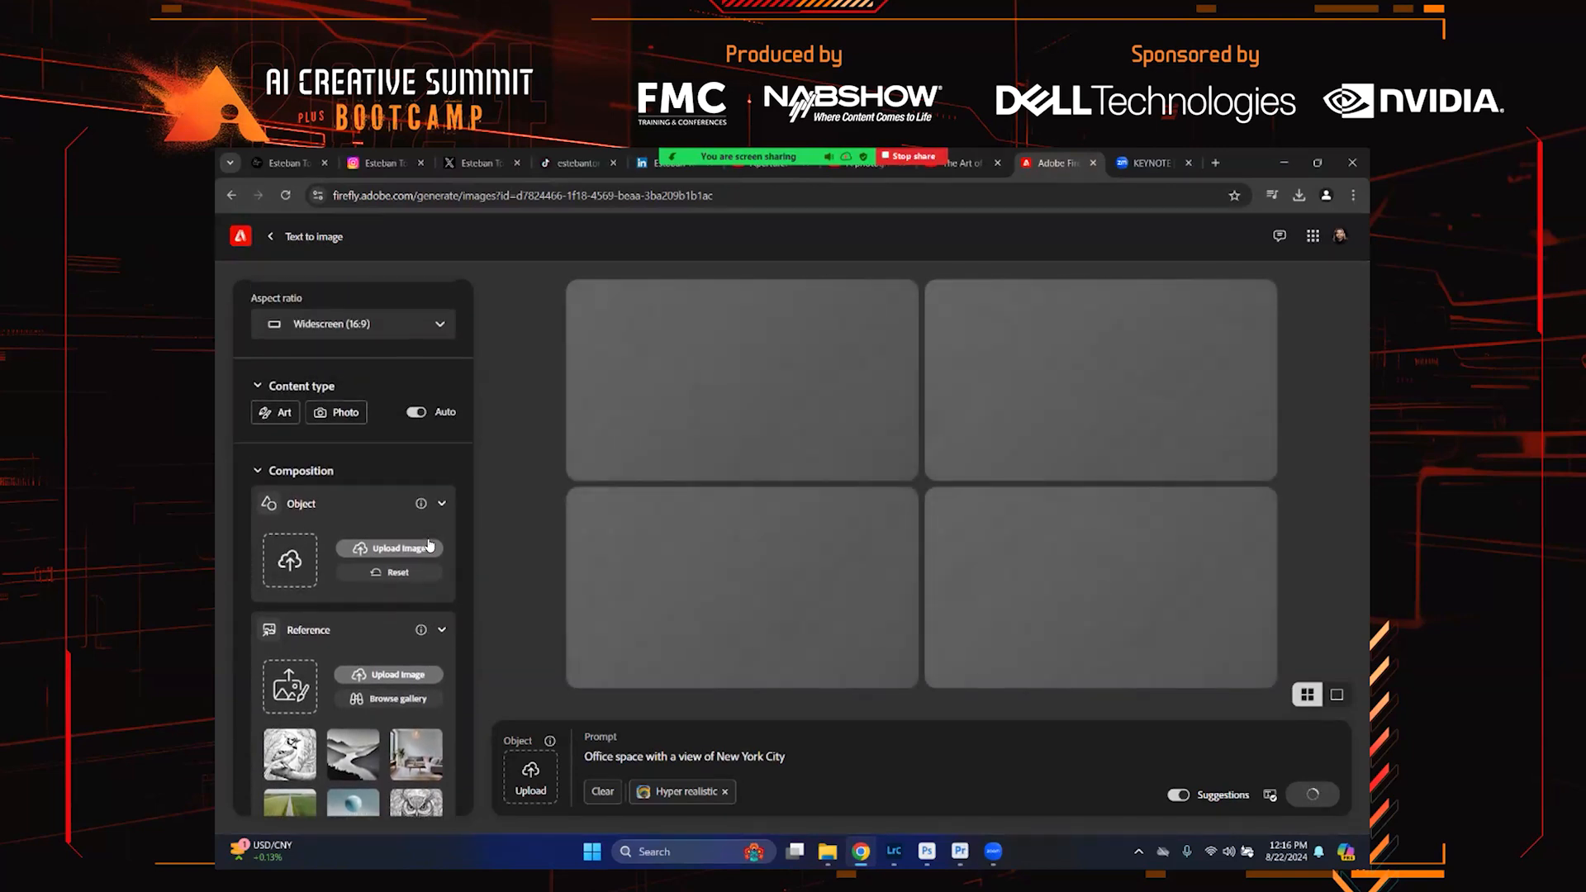
scroll(428, 537, "down", 3)
scroll(428, 537, "down", 3)
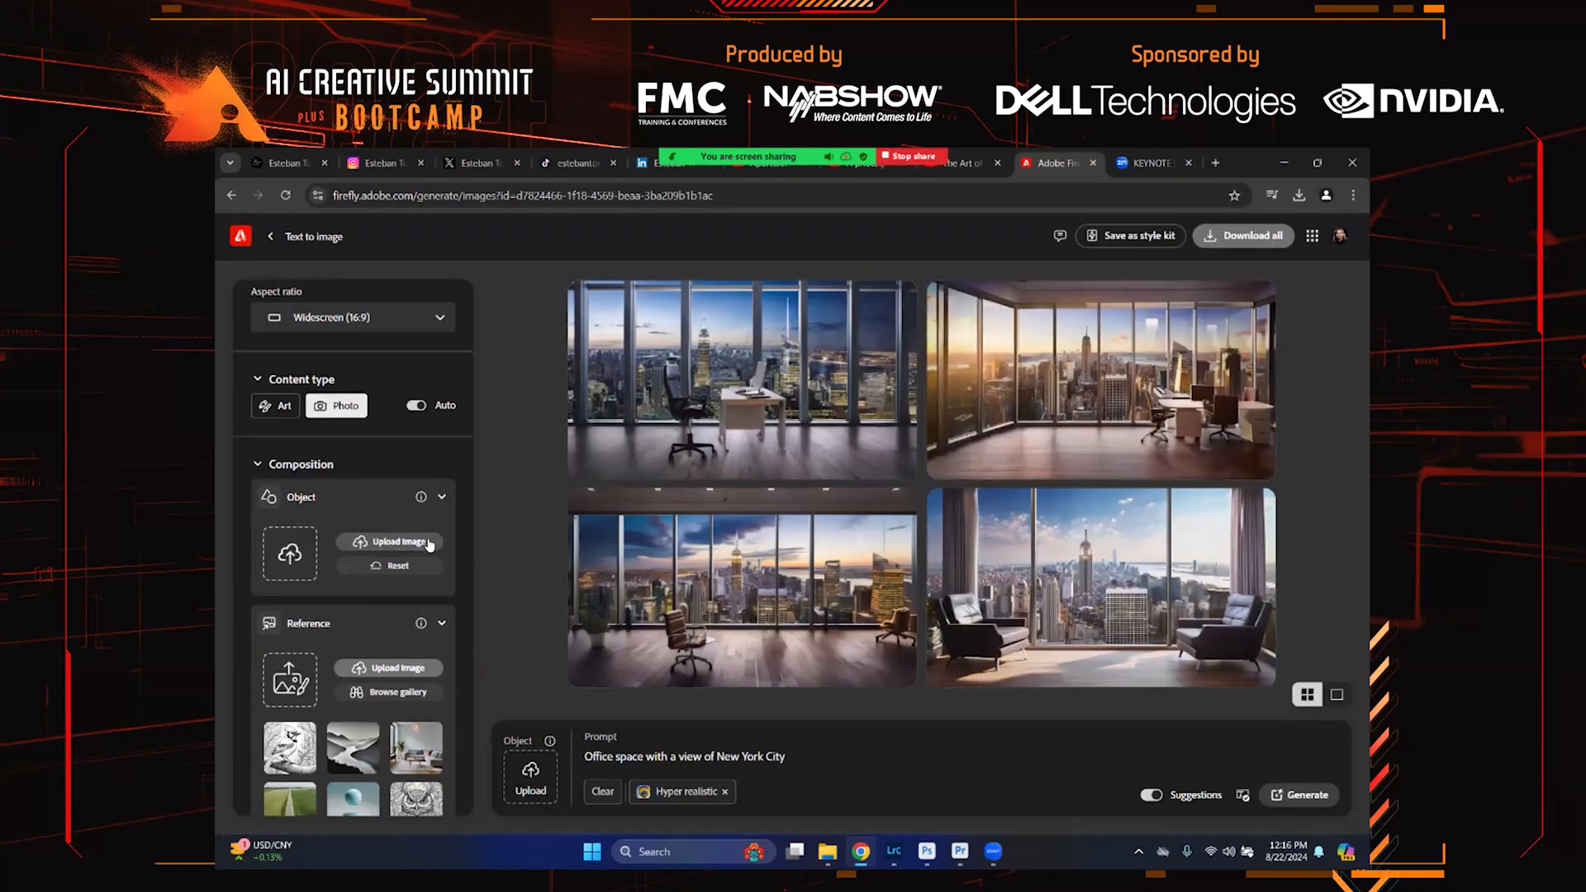
mouse_move(1185, 452)
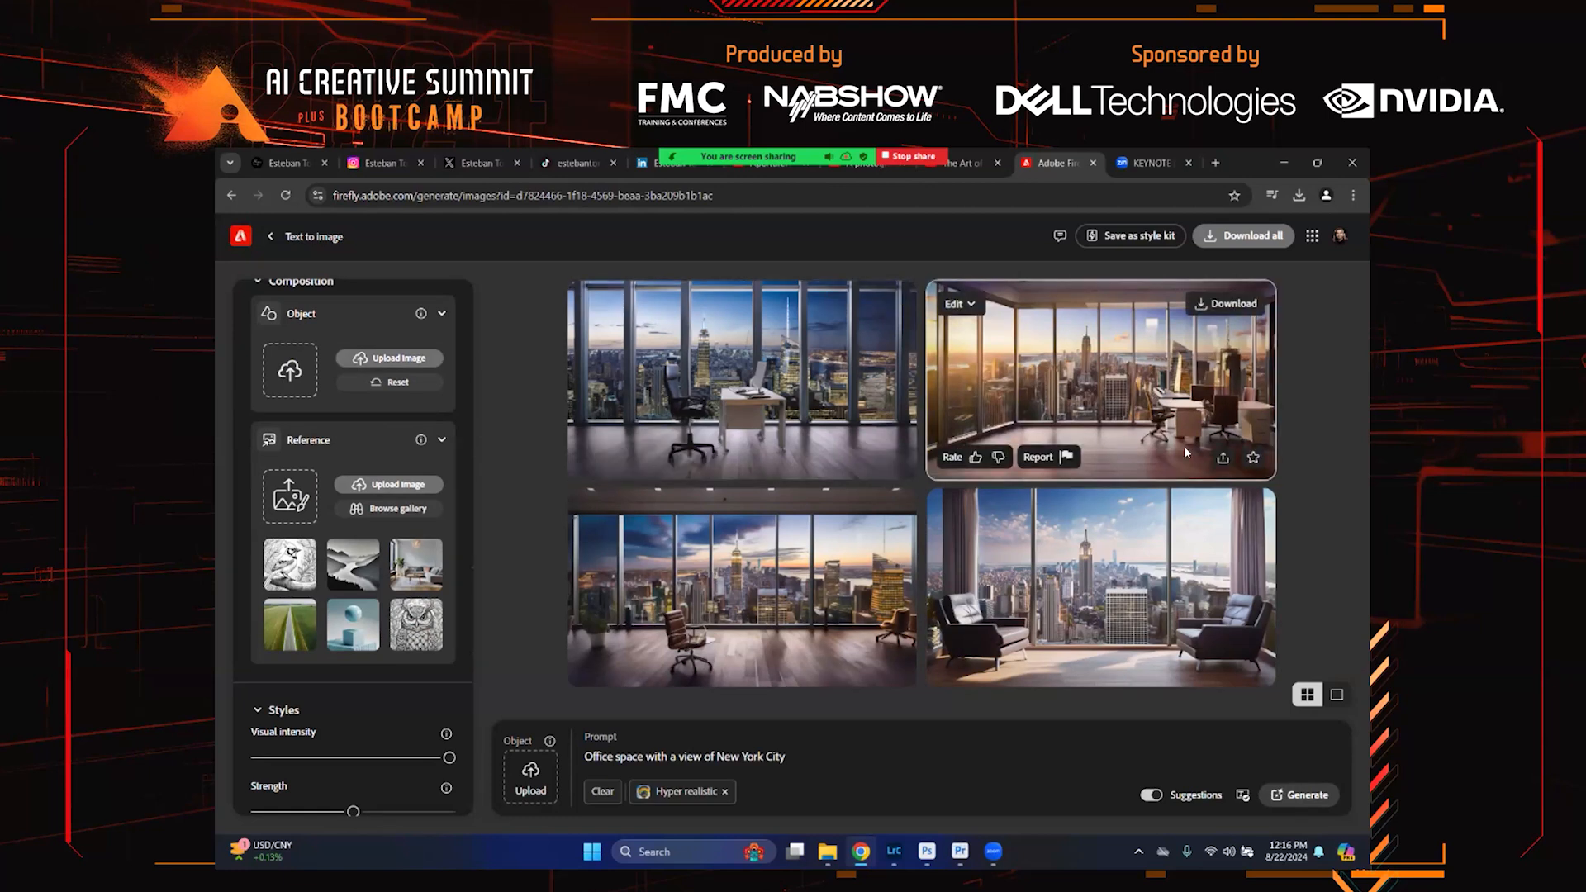
left_click(760, 333)
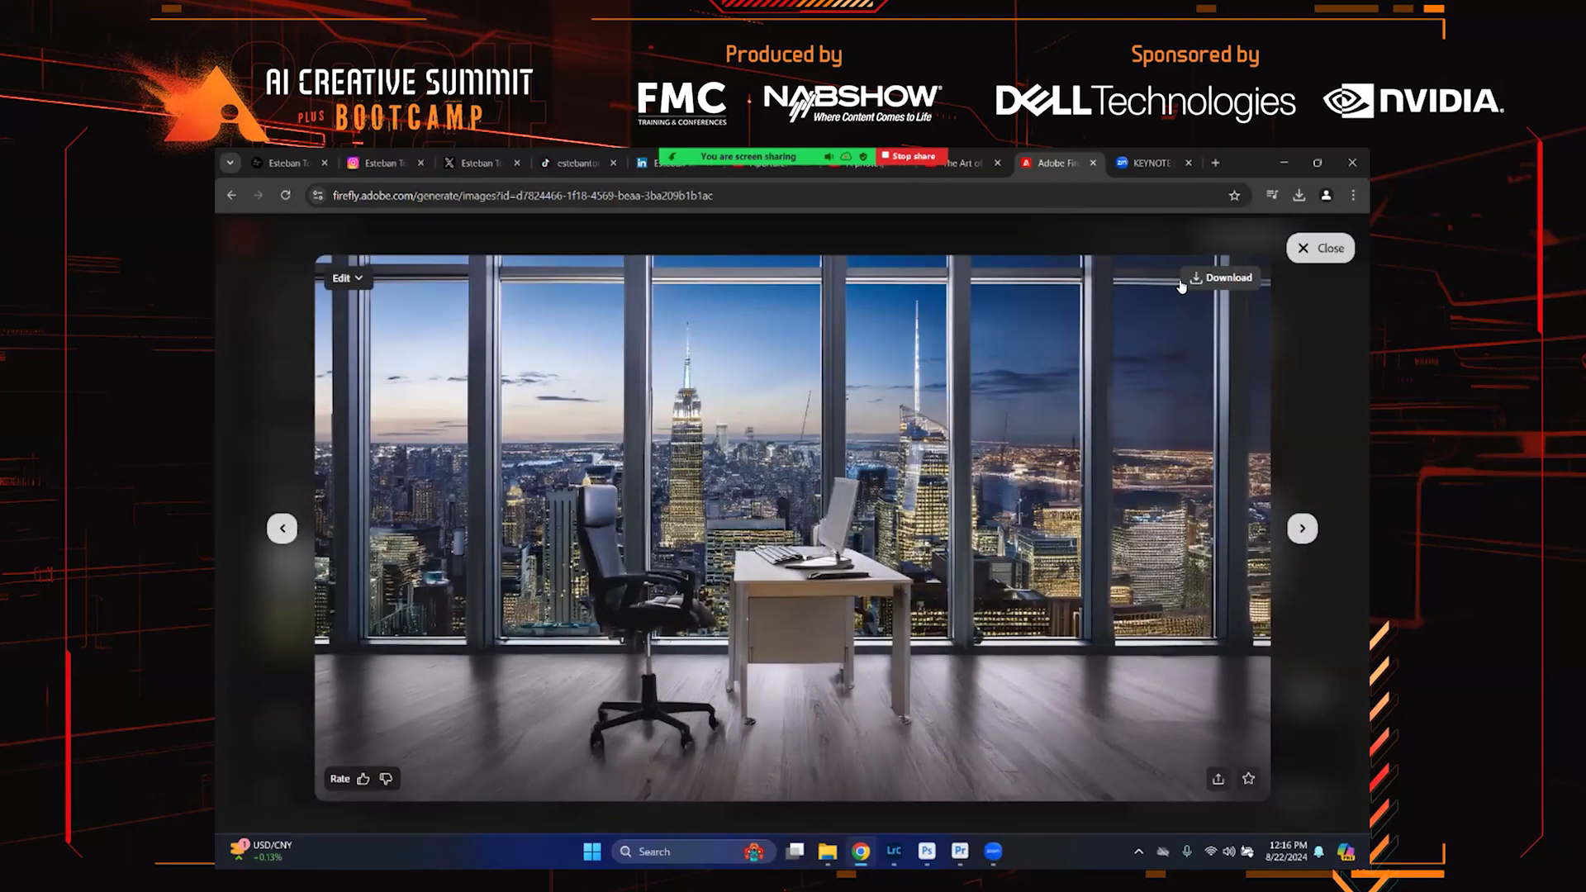
left_click(1219, 278)
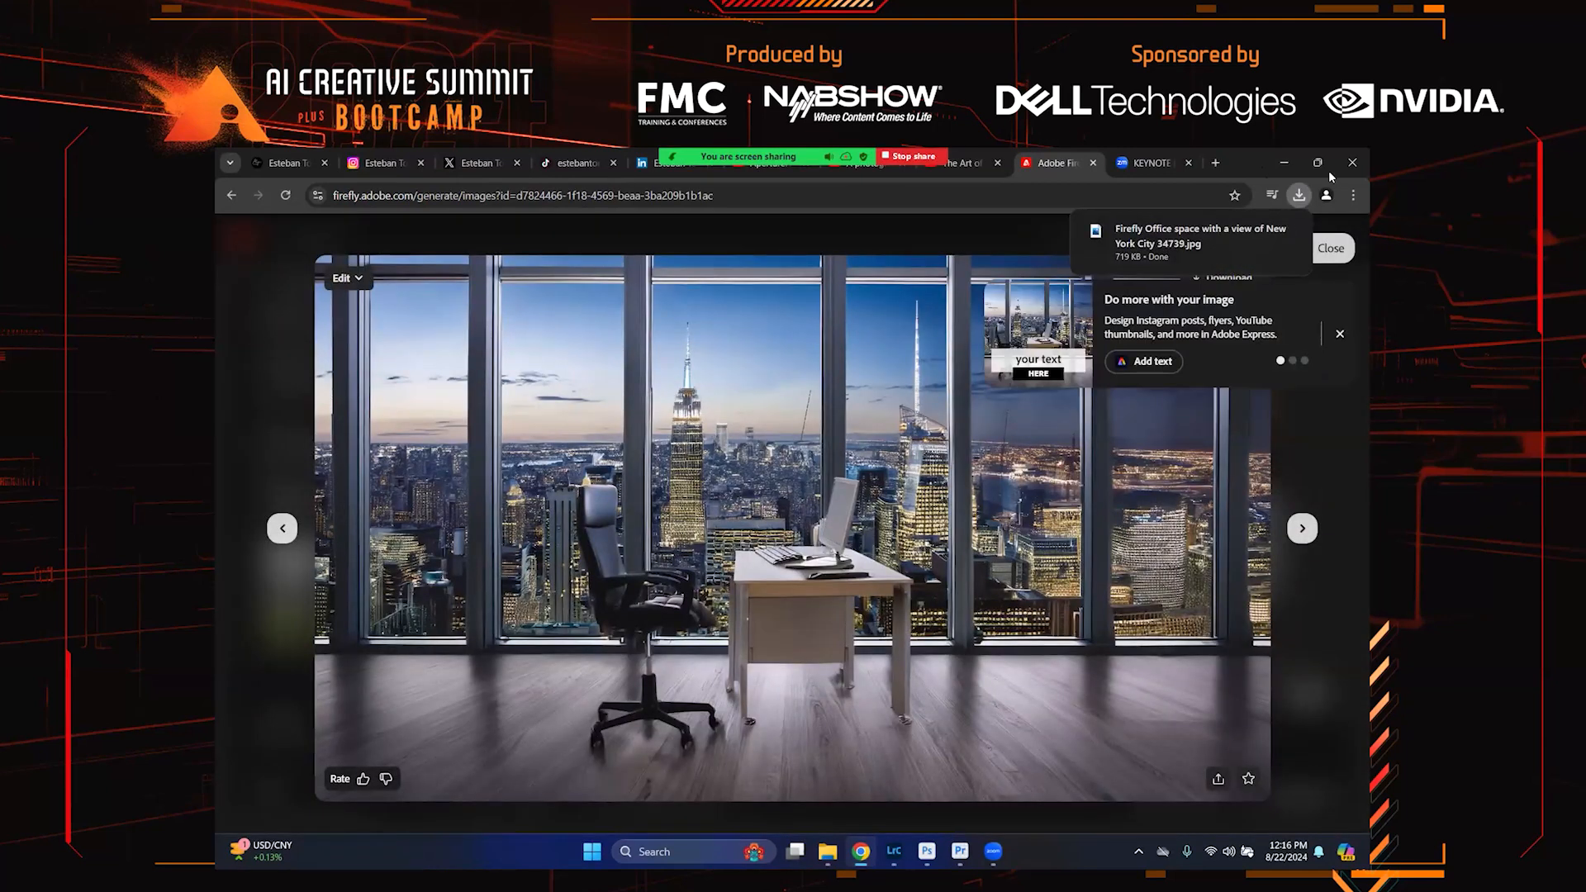
Minimize the browser and bring up the Downloads folder in File Explorer
left_click(1293, 163)
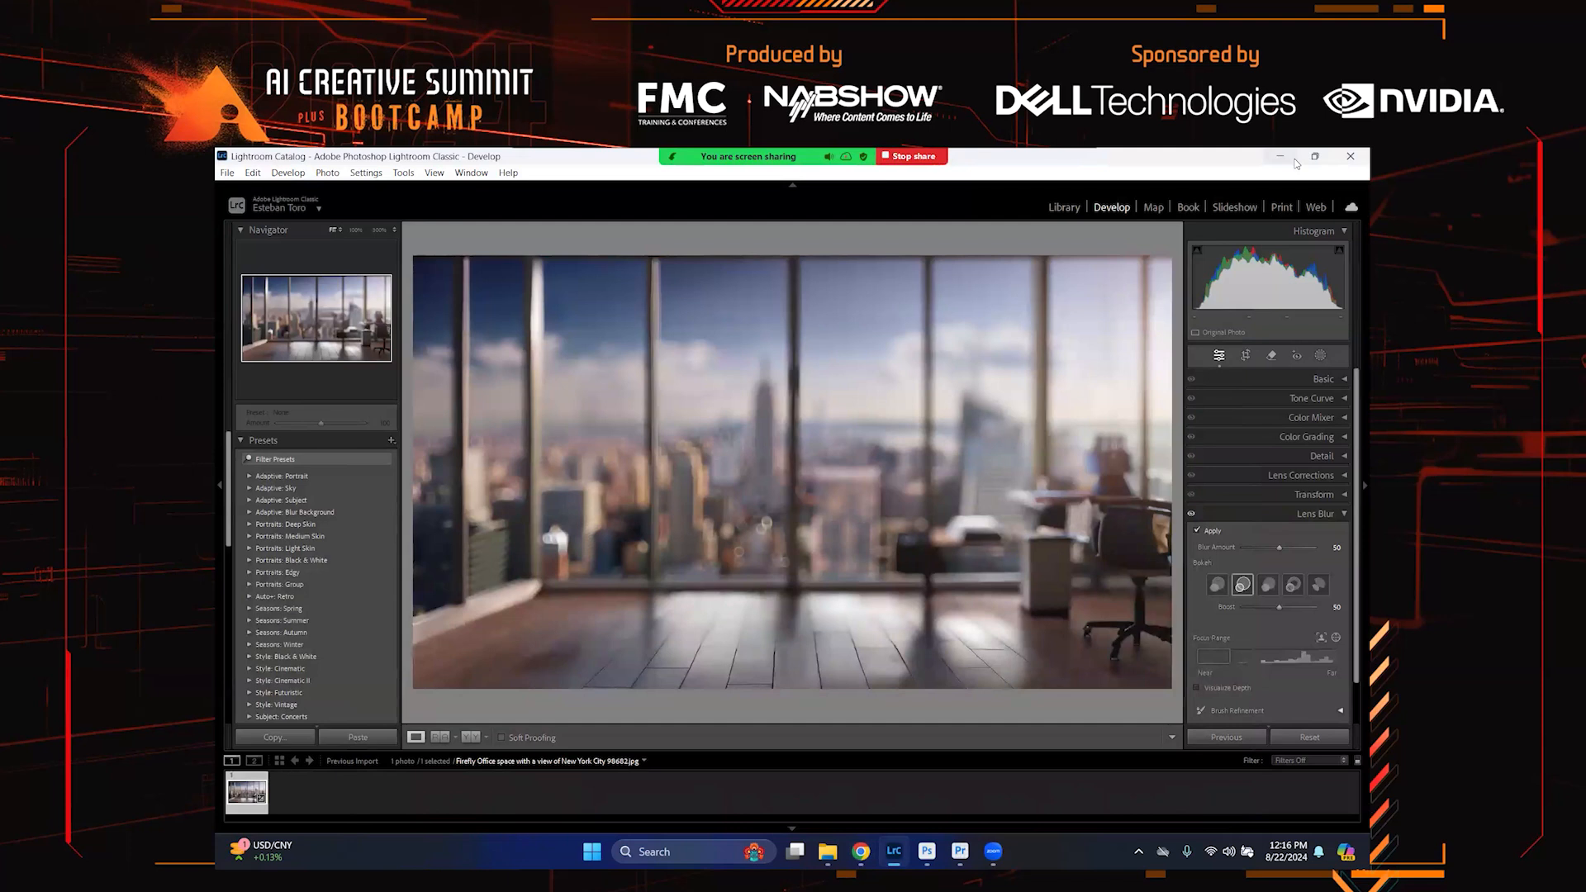
left_click(822, 854)
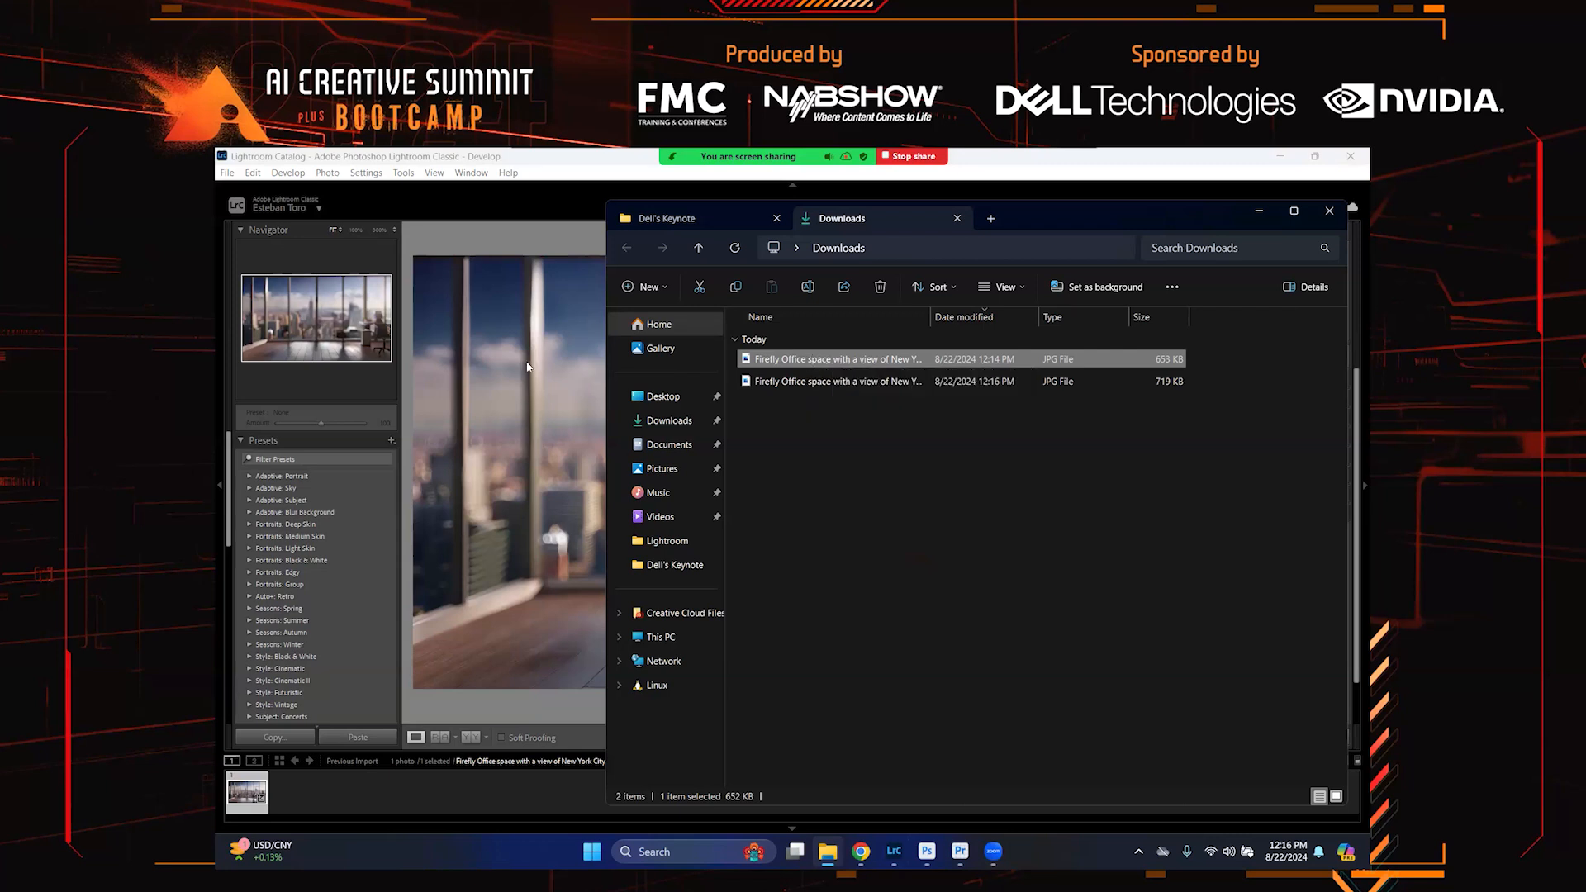
Import the new night-view office image from the Downloads folder into the Lightroom catalog and open it for developing
left_click(553, 202)
left_click(1063, 208)
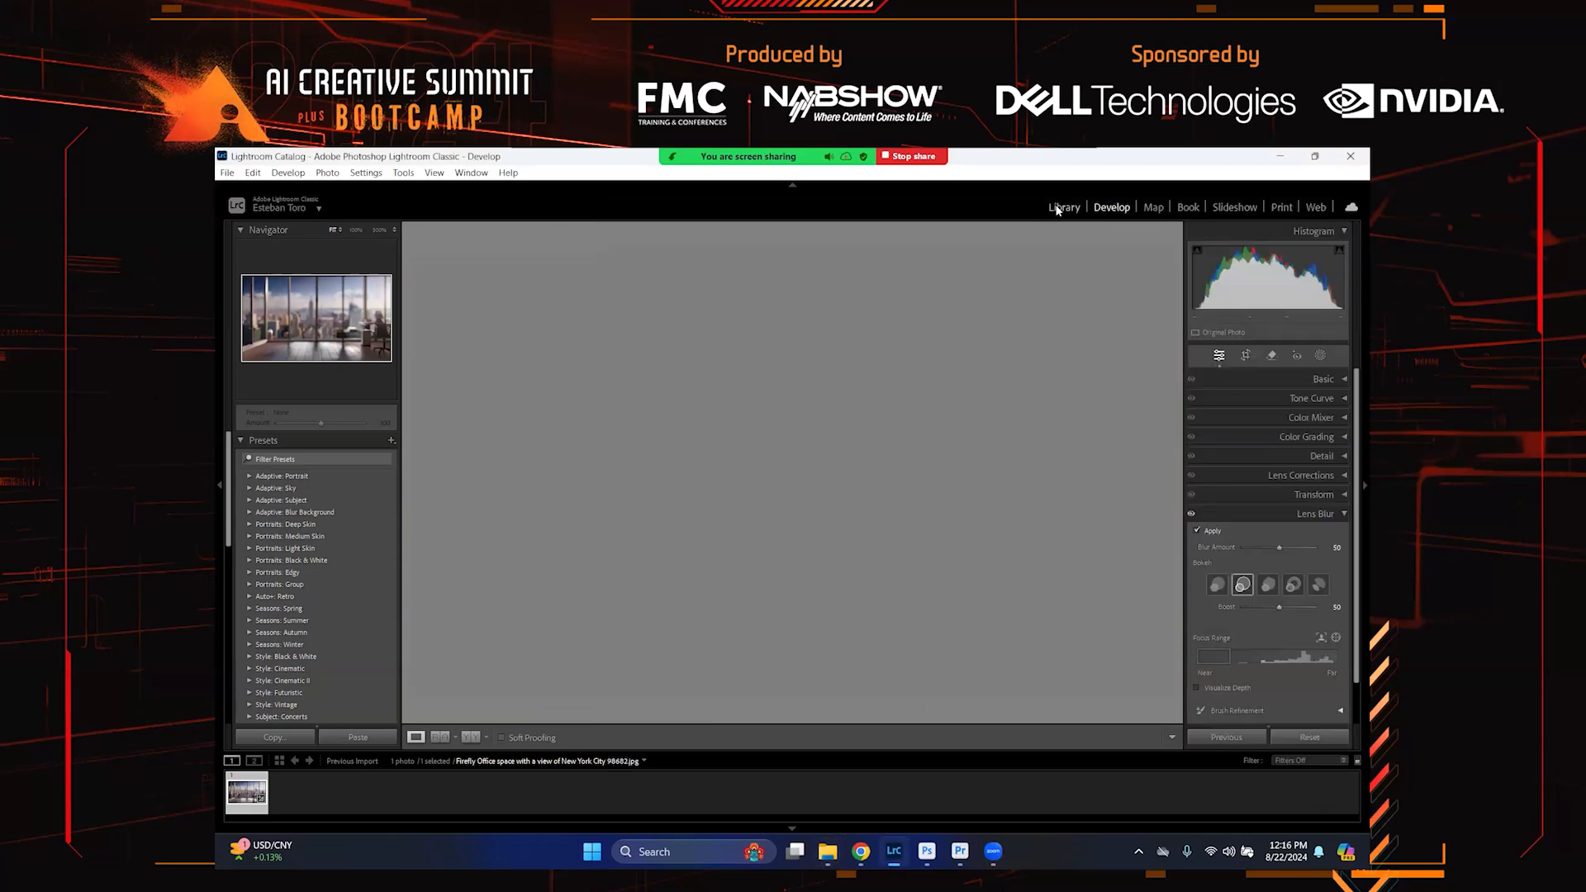
left_click(827, 851)
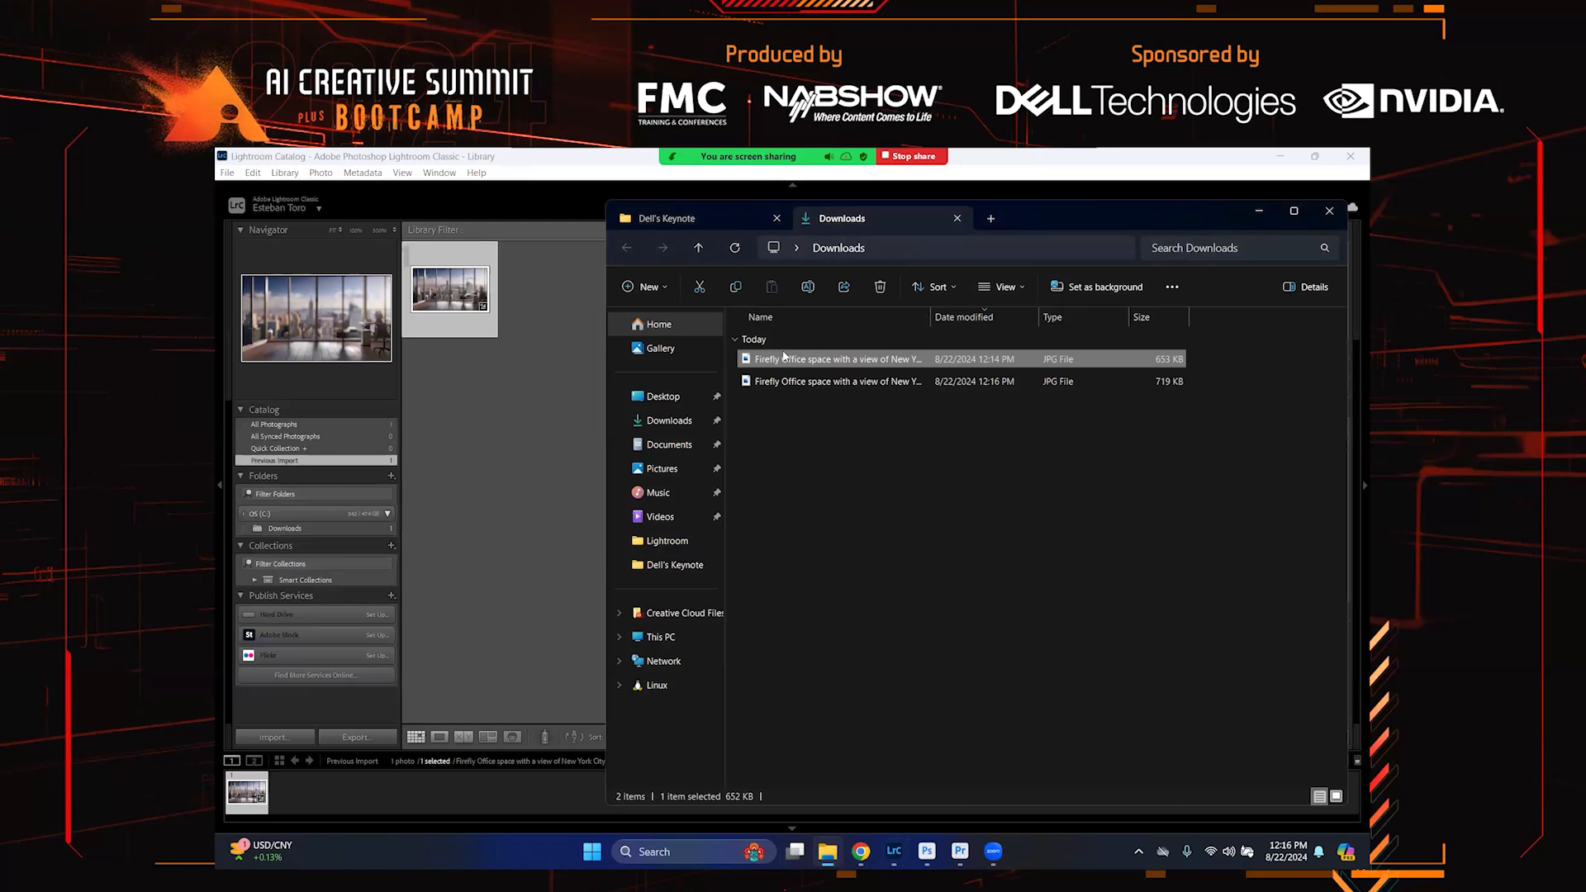
left_click(549, 379)
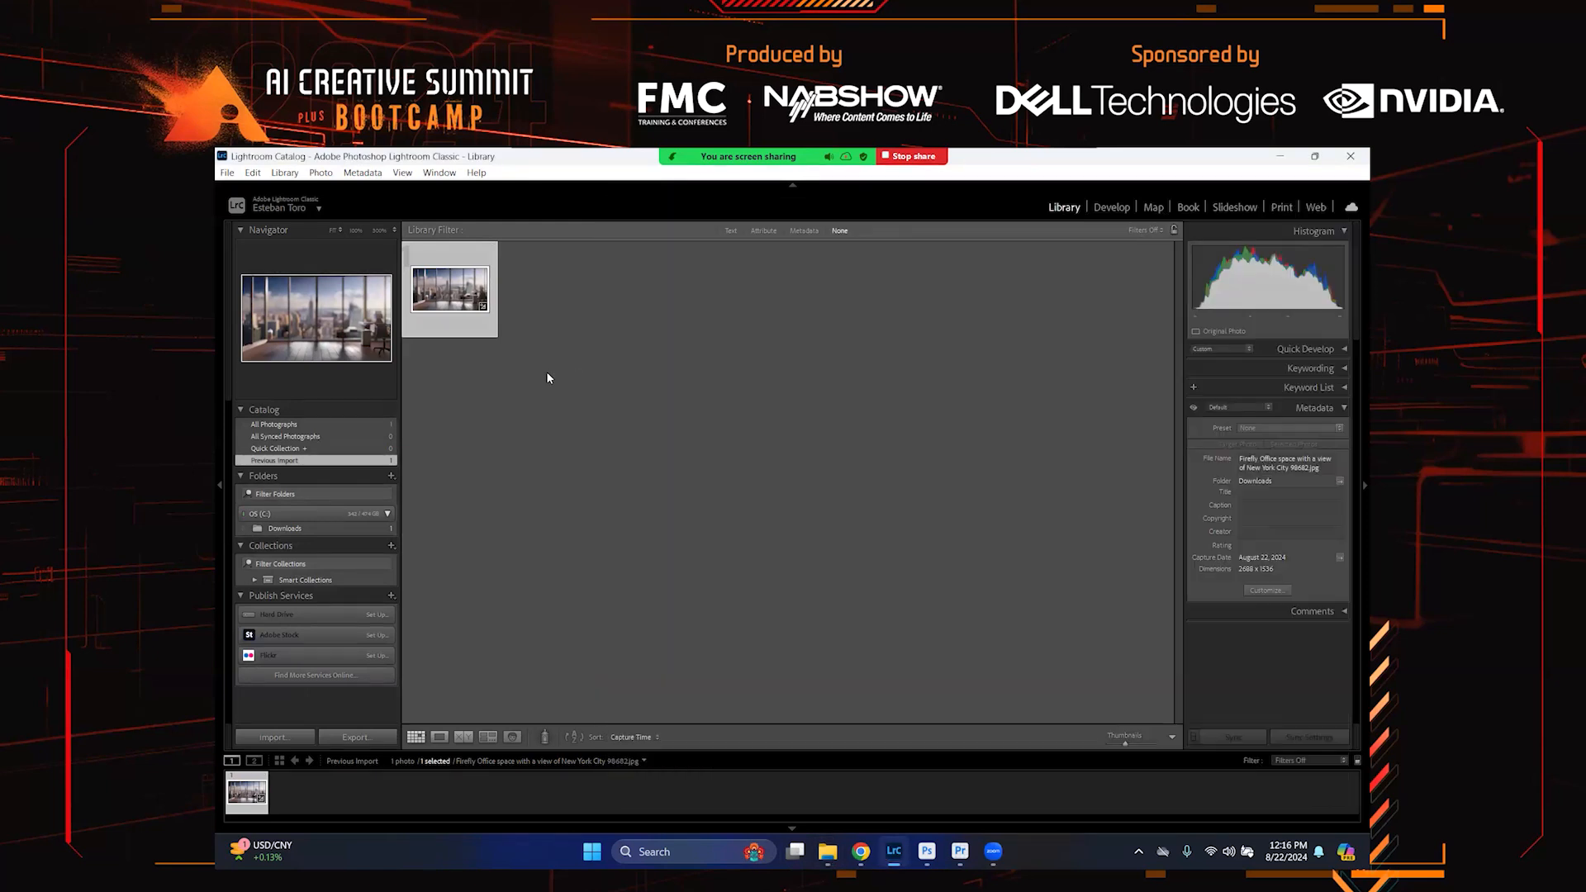
key("ctrl+shift+i")
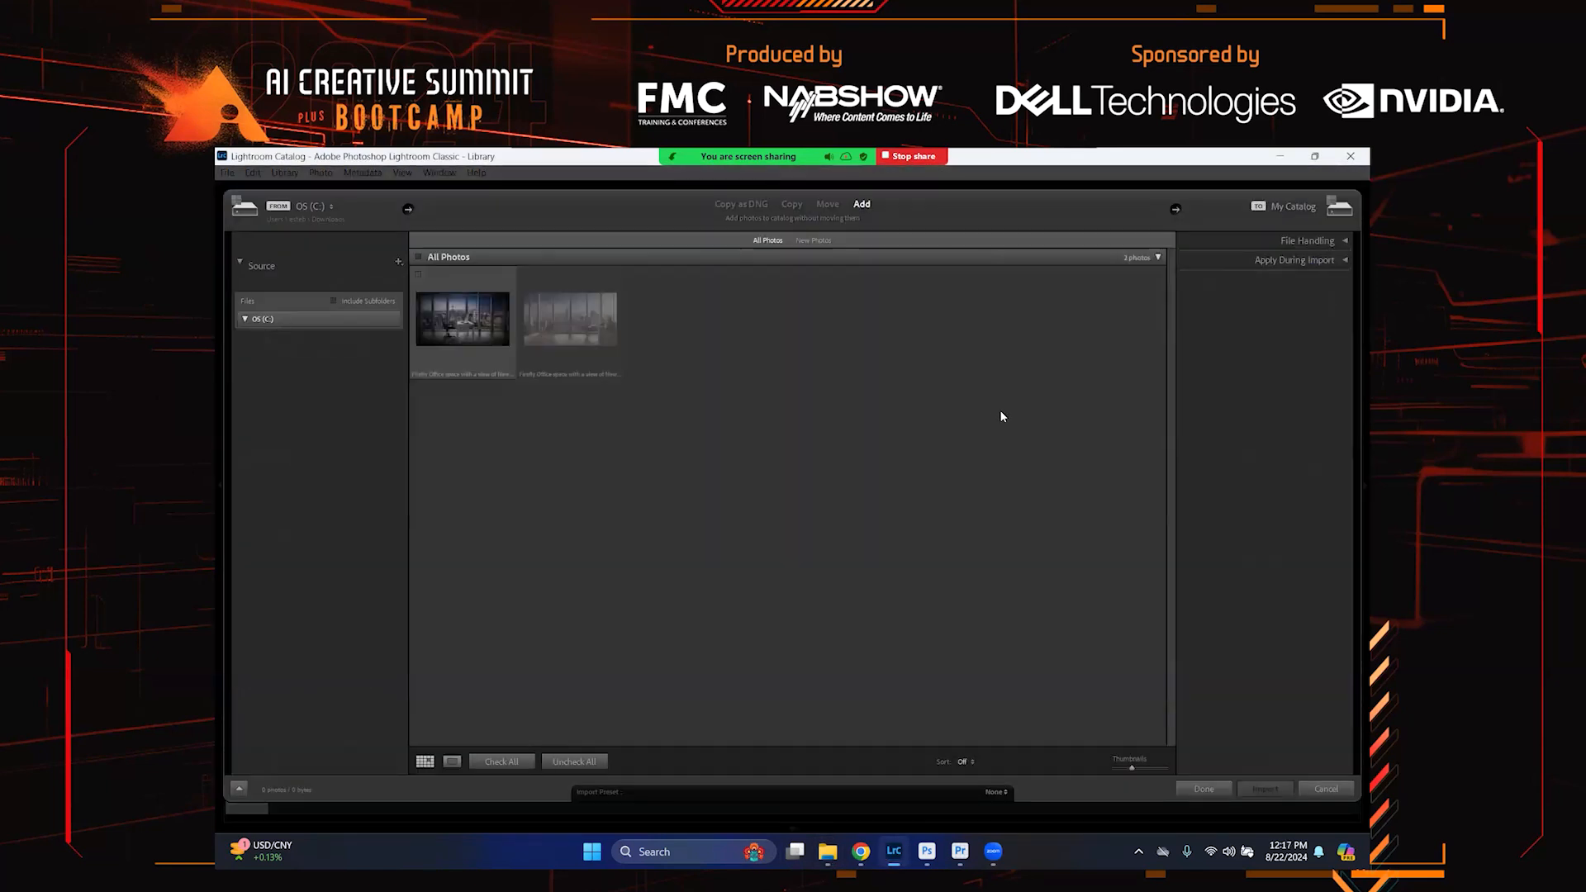
left_click(427, 294)
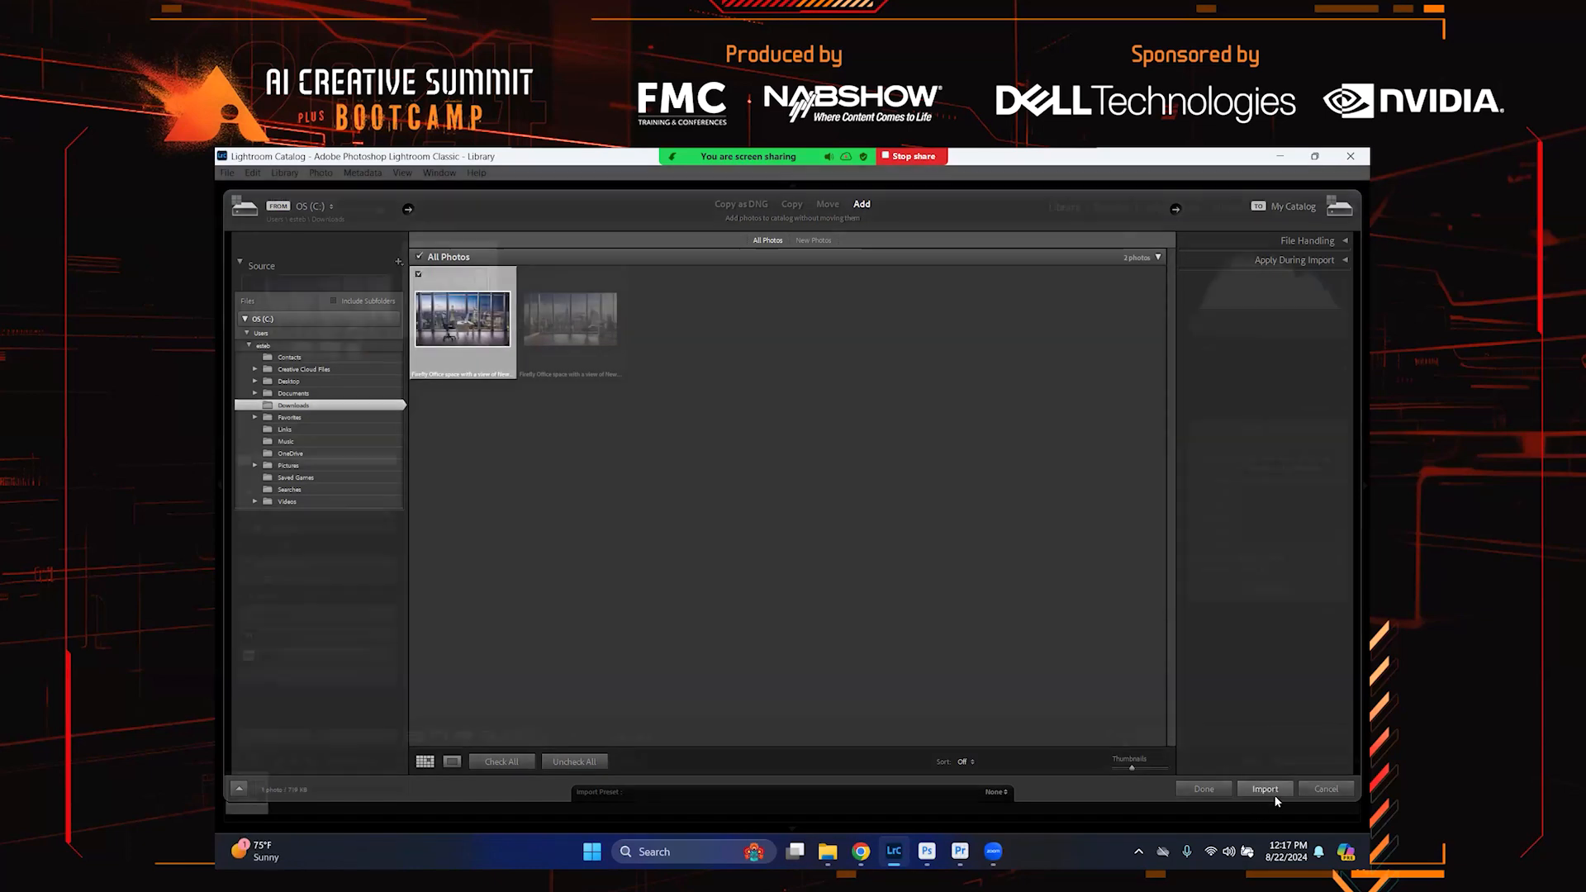
left_click(1265, 788)
left_click(1111, 206)
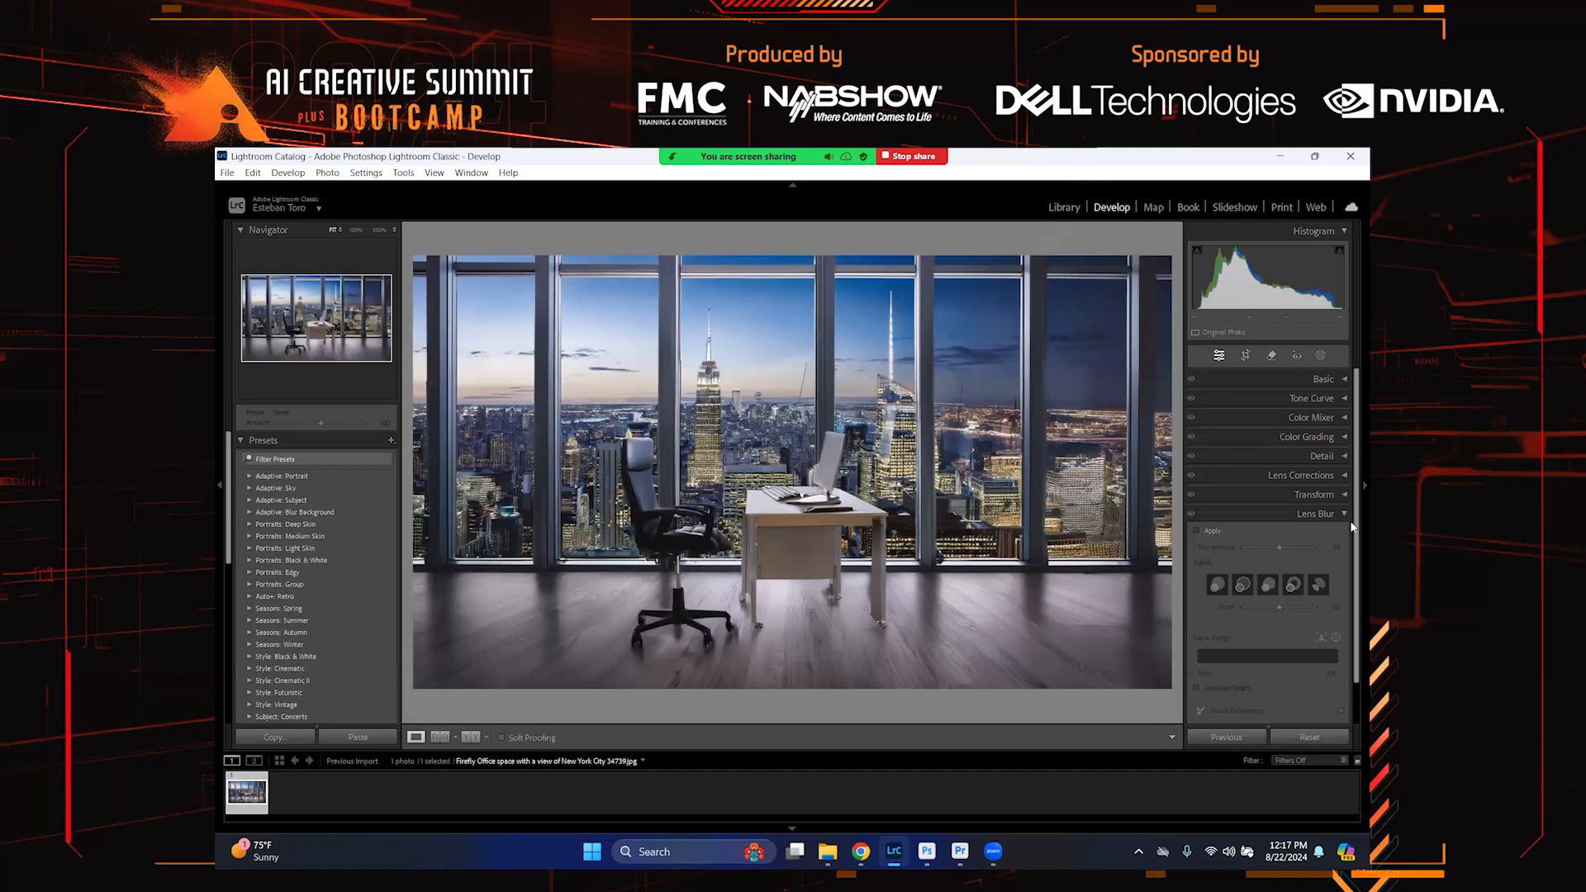
Apply Lens Blur to the night-view photo and narrow the focus range
left_click(1195, 531)
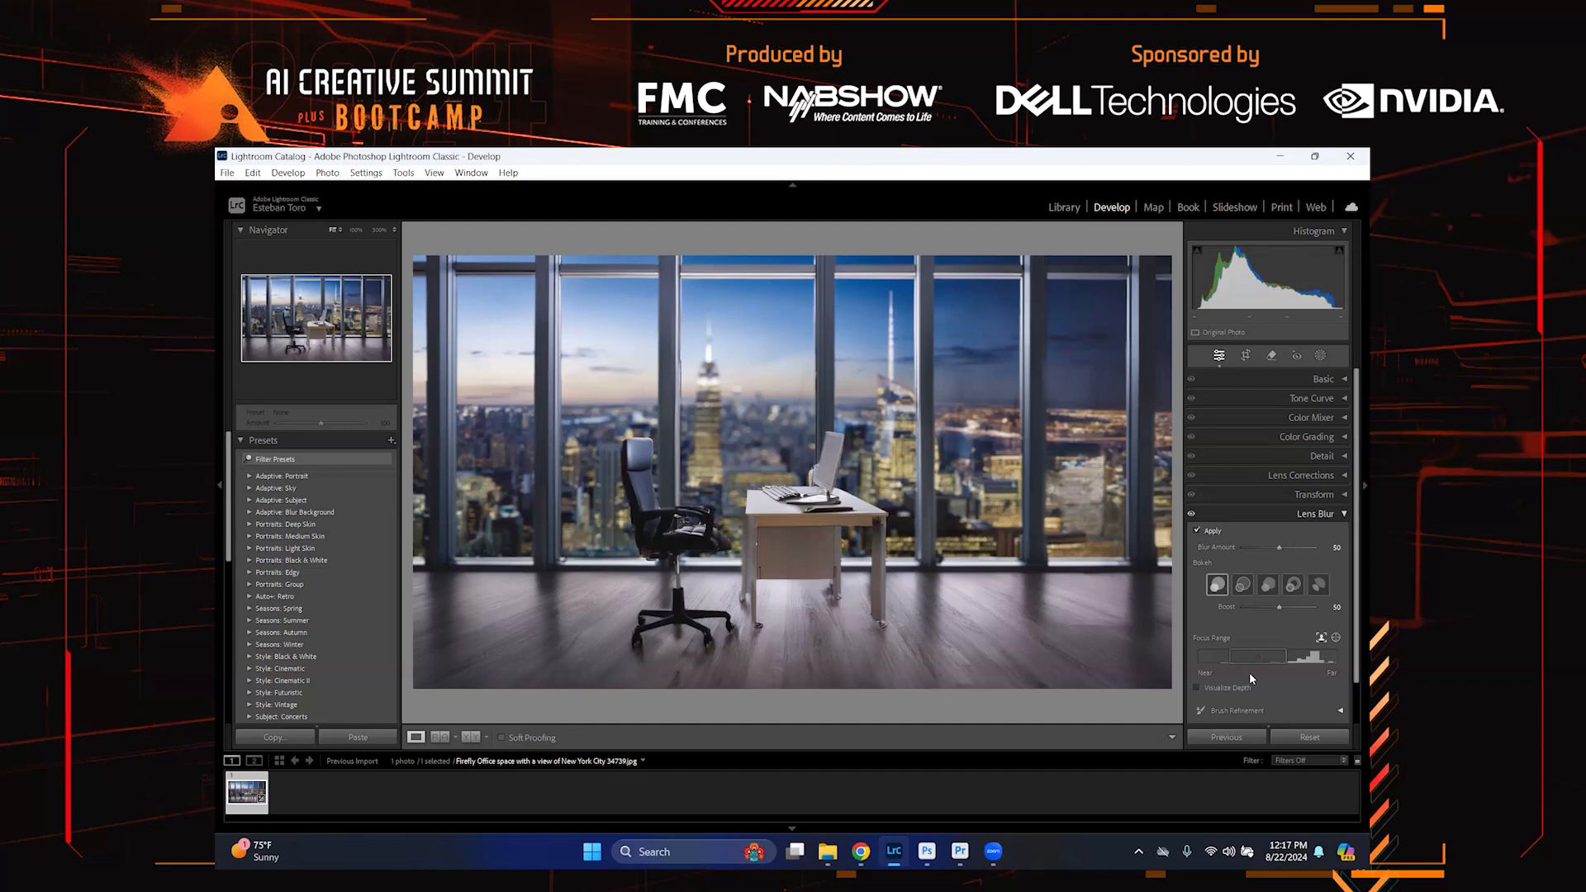
left_click_drag(1249, 659, 1216, 659)
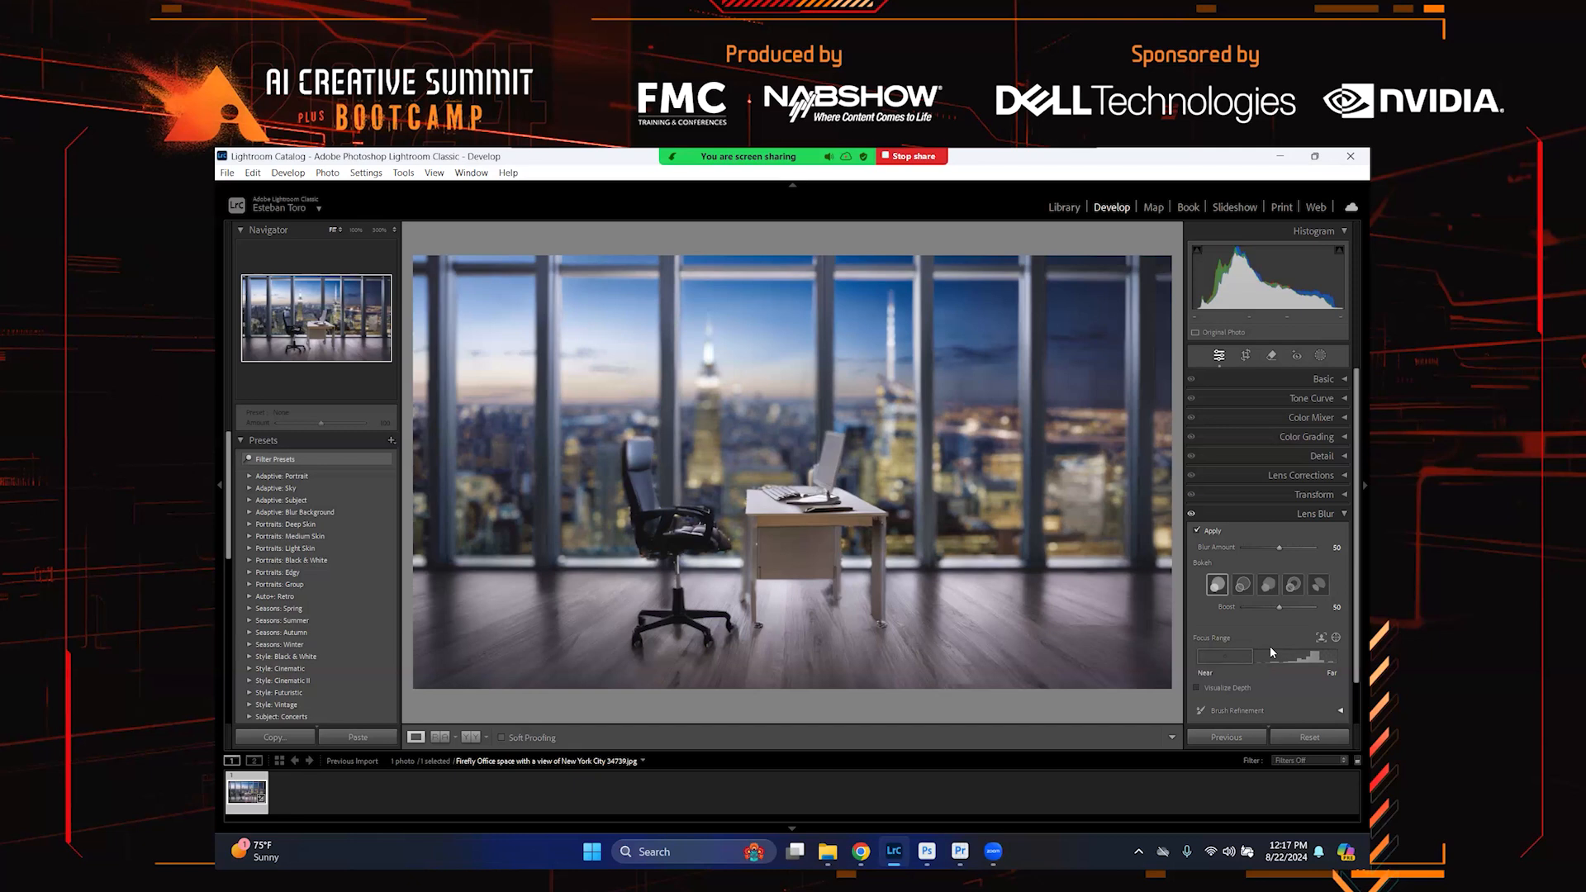
left_click_drag(1252, 656, 1241, 658)
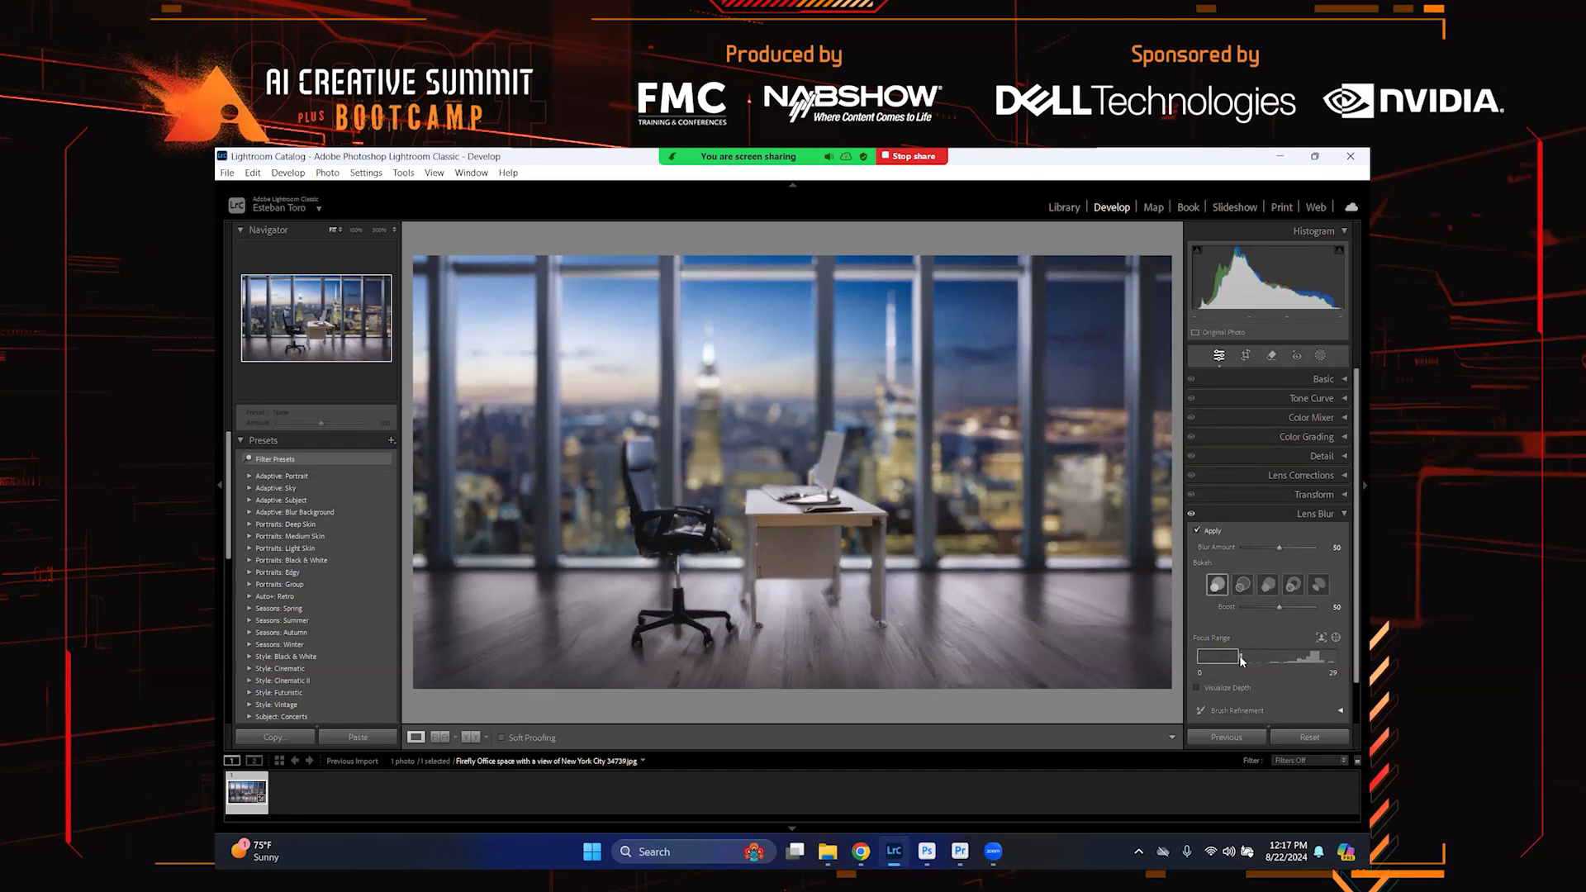
Try the different bokeh shapes, settling on the second one
left_click(1243, 584)
left_click(1270, 586)
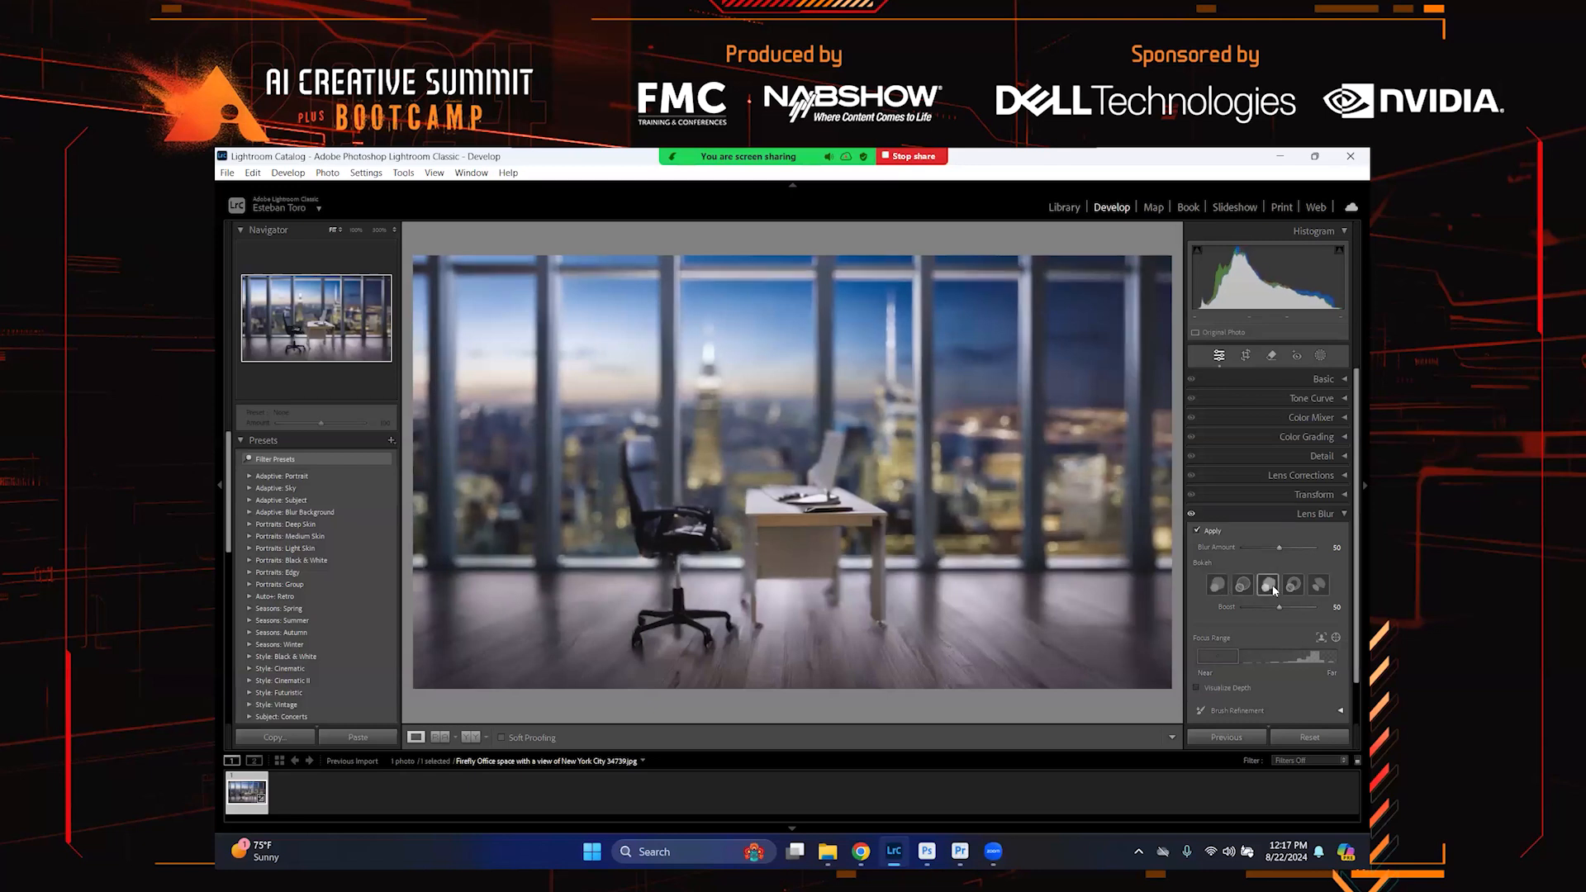
left_click(1295, 584)
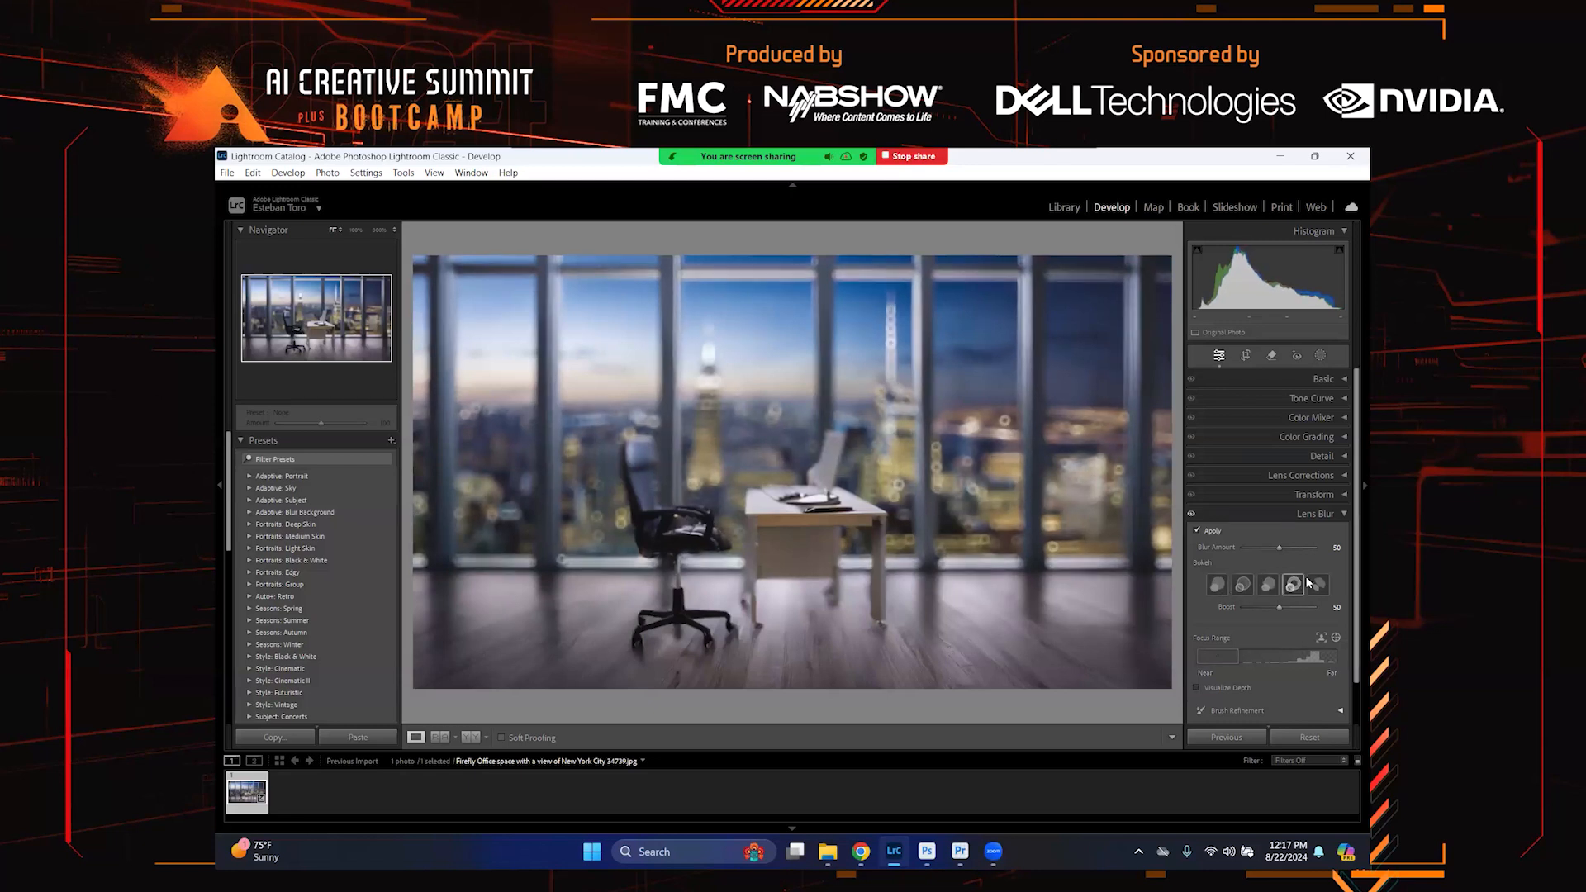
left_click(1318, 585)
left_click(1243, 584)
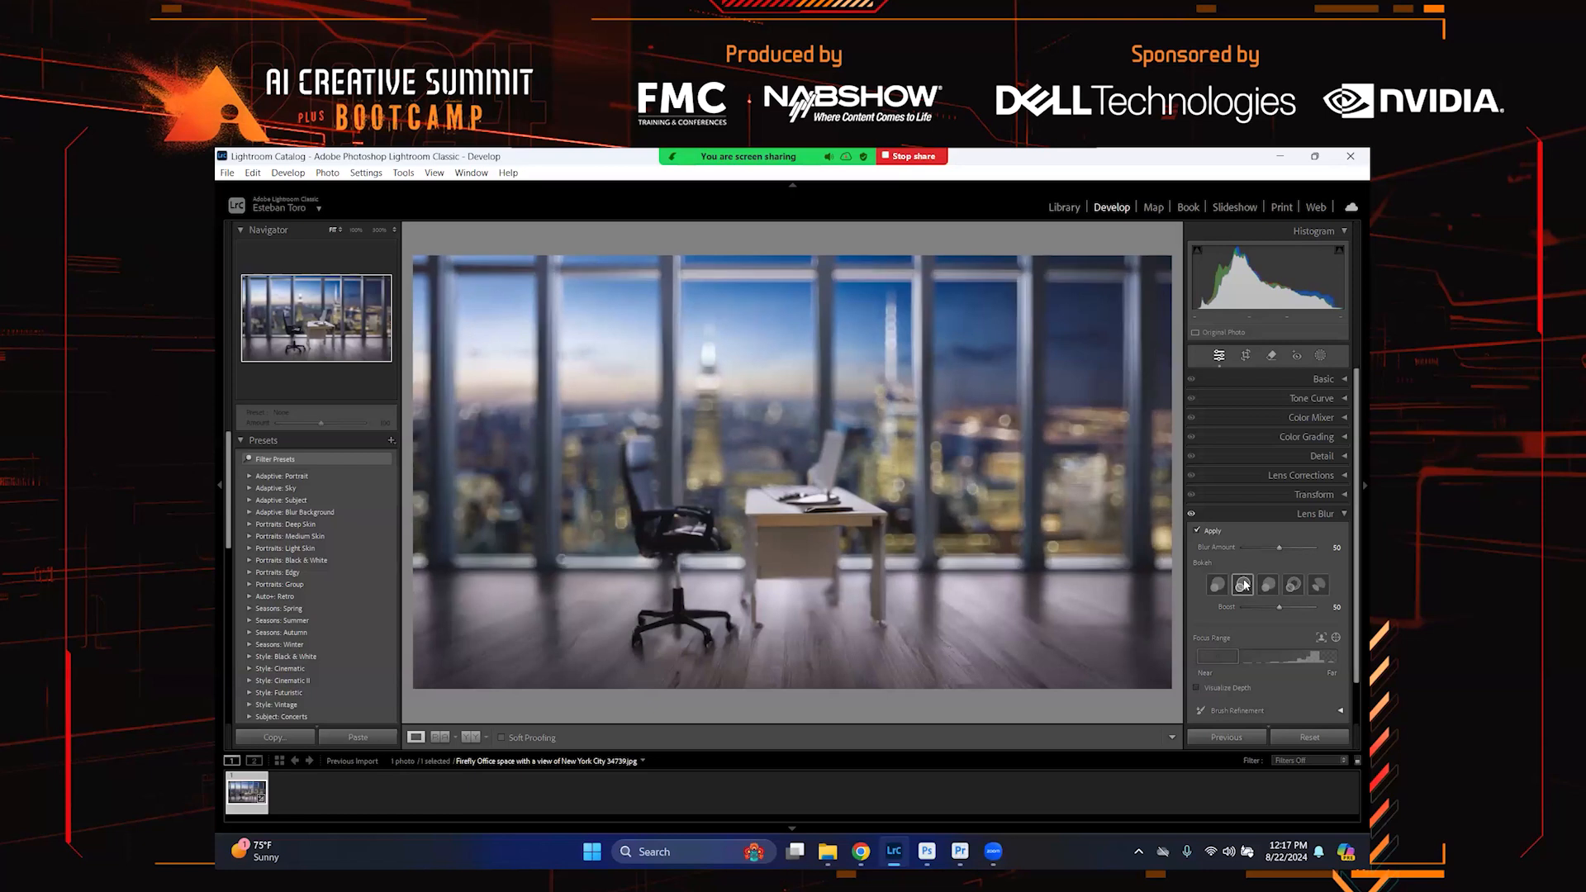
left_click(1268, 585)
left_click(1236, 587)
Export the photo as a JPEG into an O.K subfolder beside the original, and open that folder
left_click(228, 175)
left_click(313, 372)
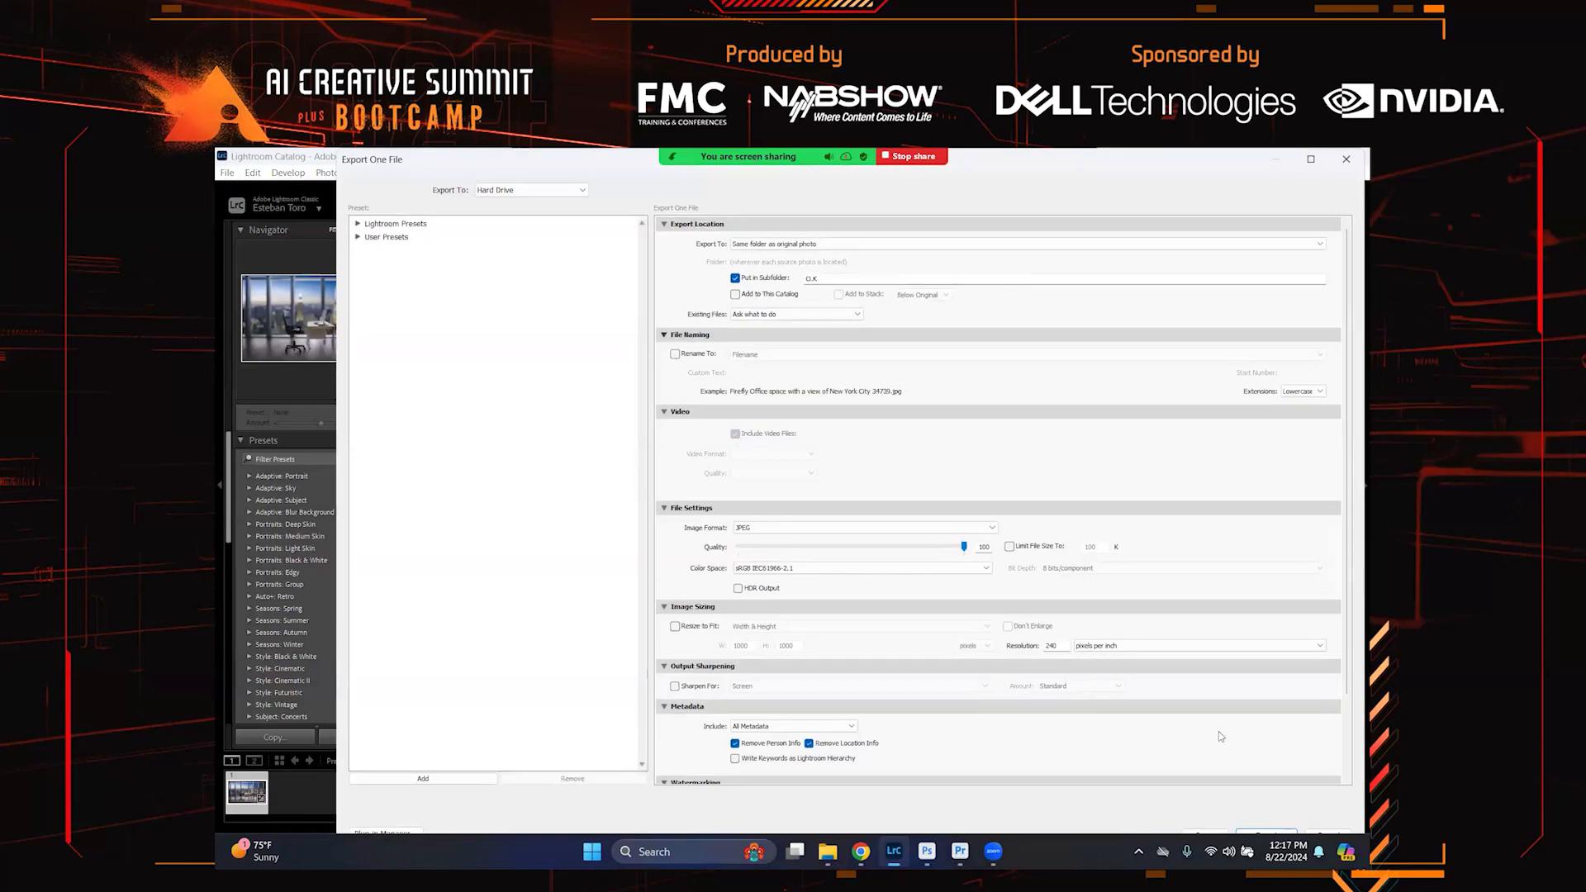
left_click(1278, 834)
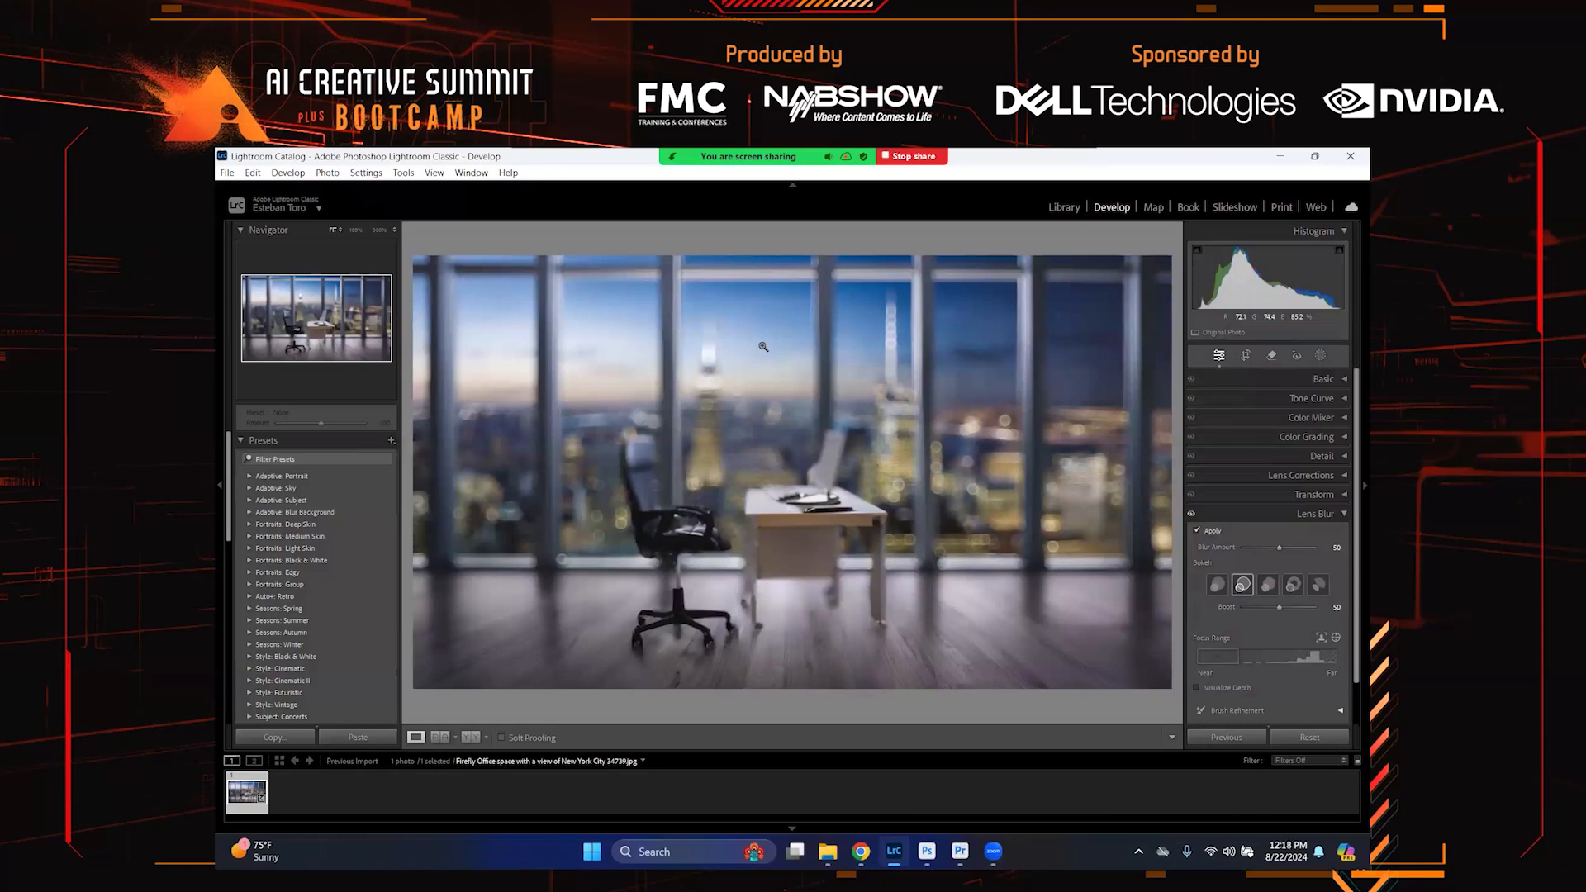
left_click(827, 850)
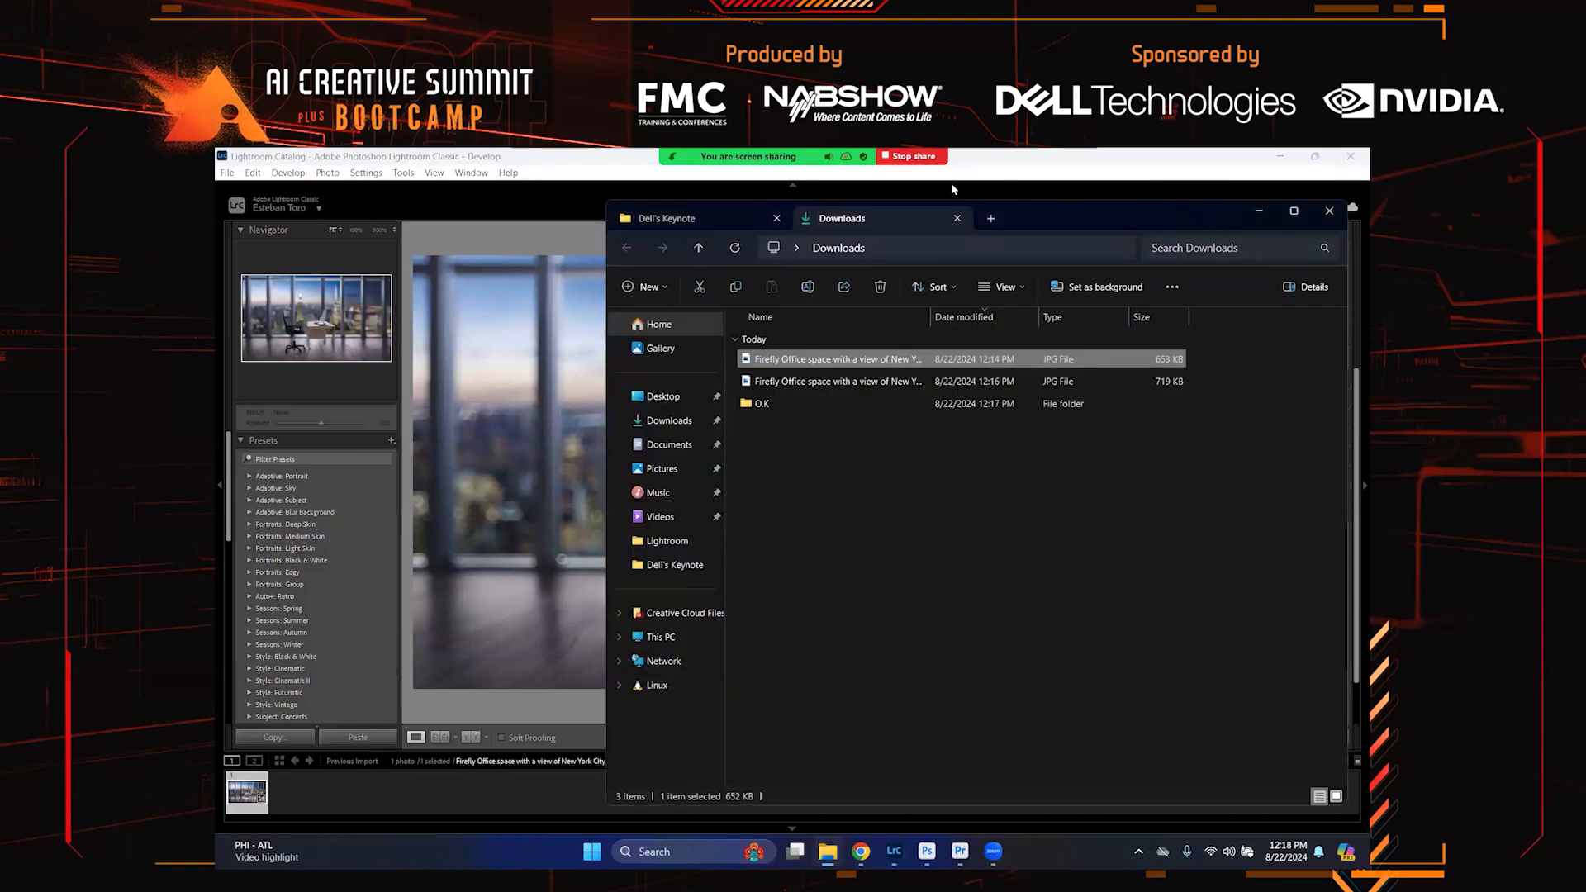
double_click(818, 403)
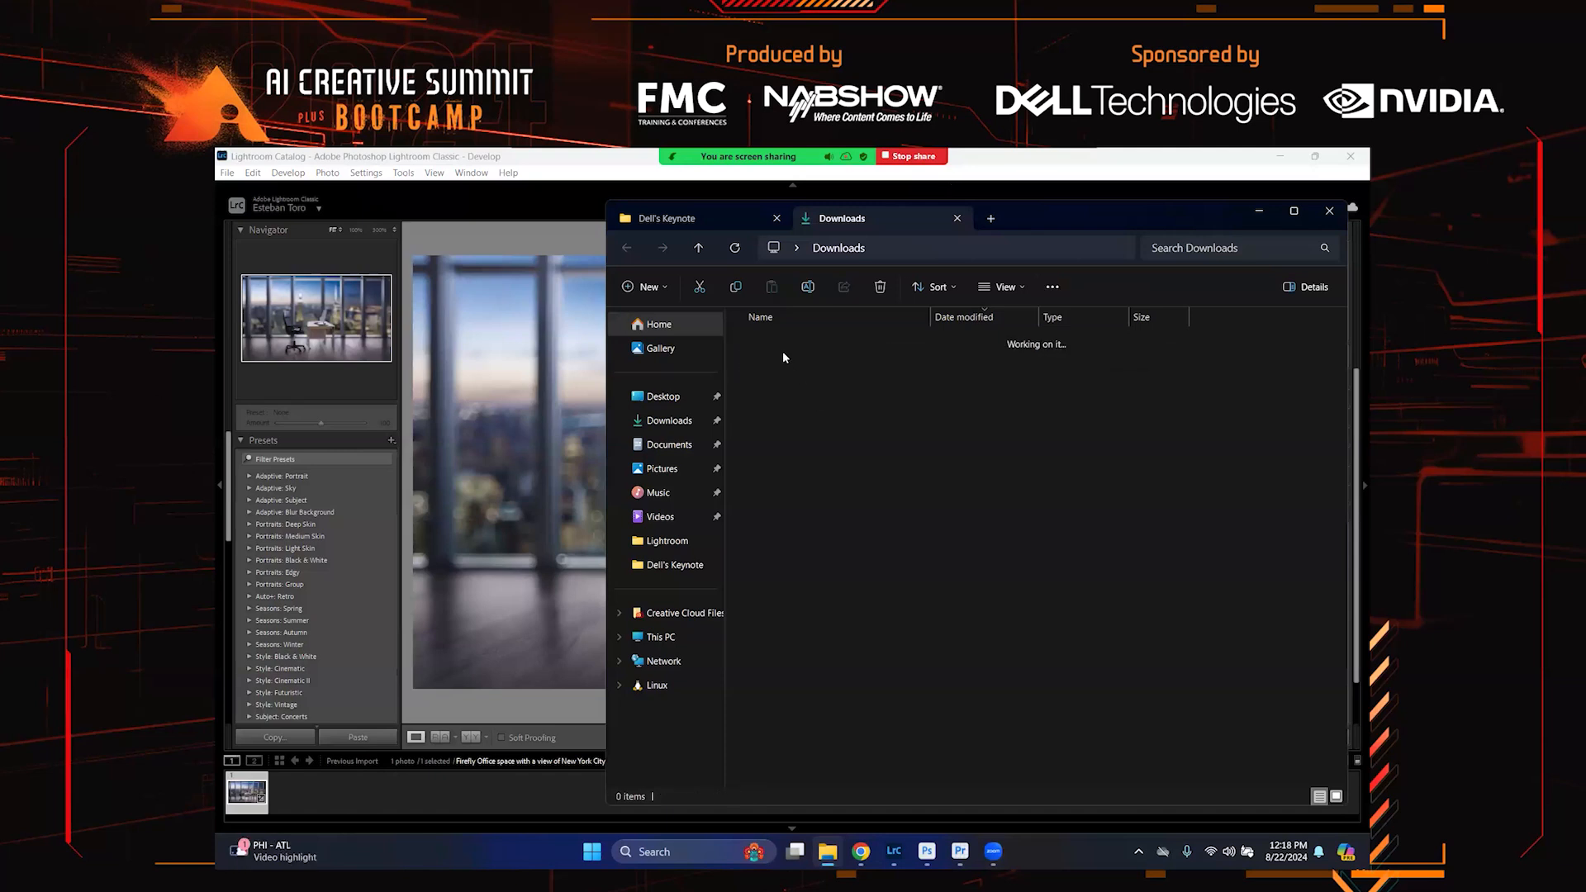
Open the recent portrait in Photoshop and drag the exported office image into the document
left_click(927, 851)
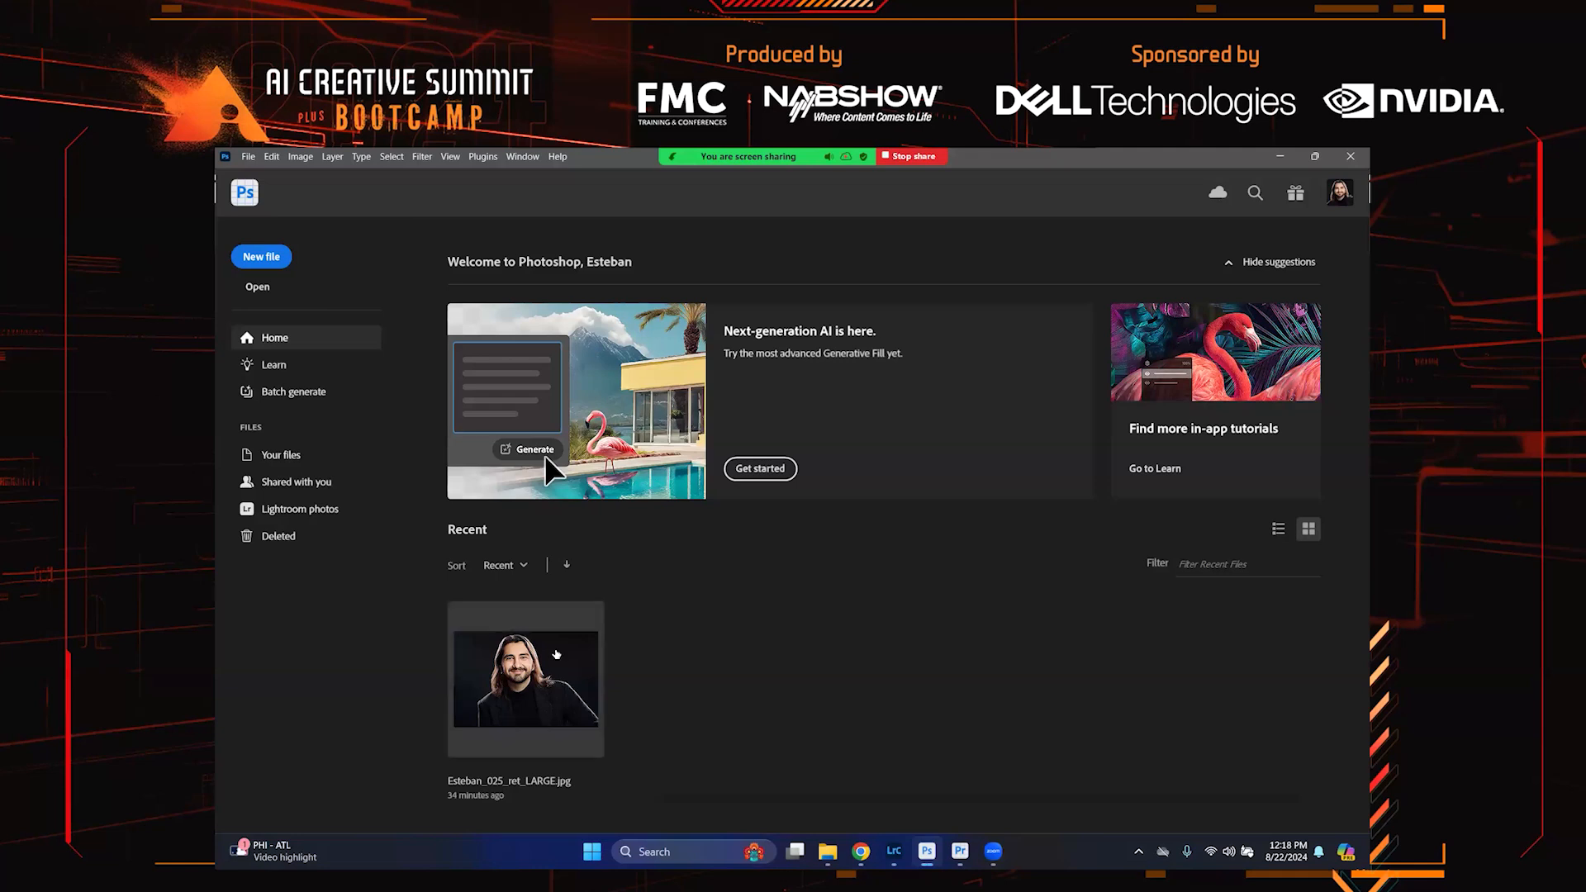
left_click(553, 682)
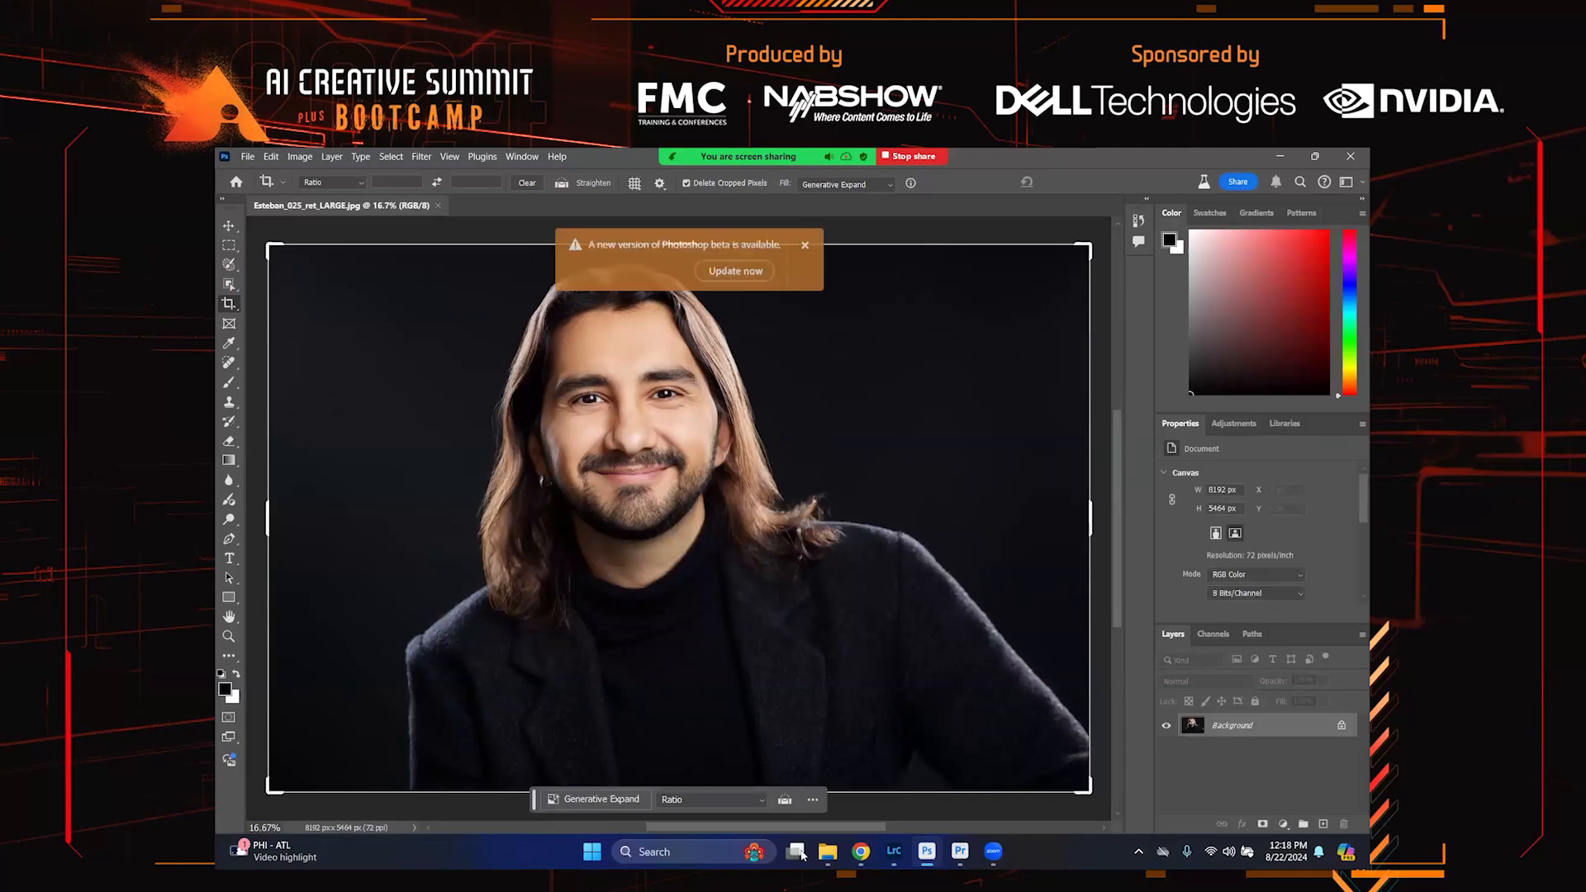
left_click(829, 851)
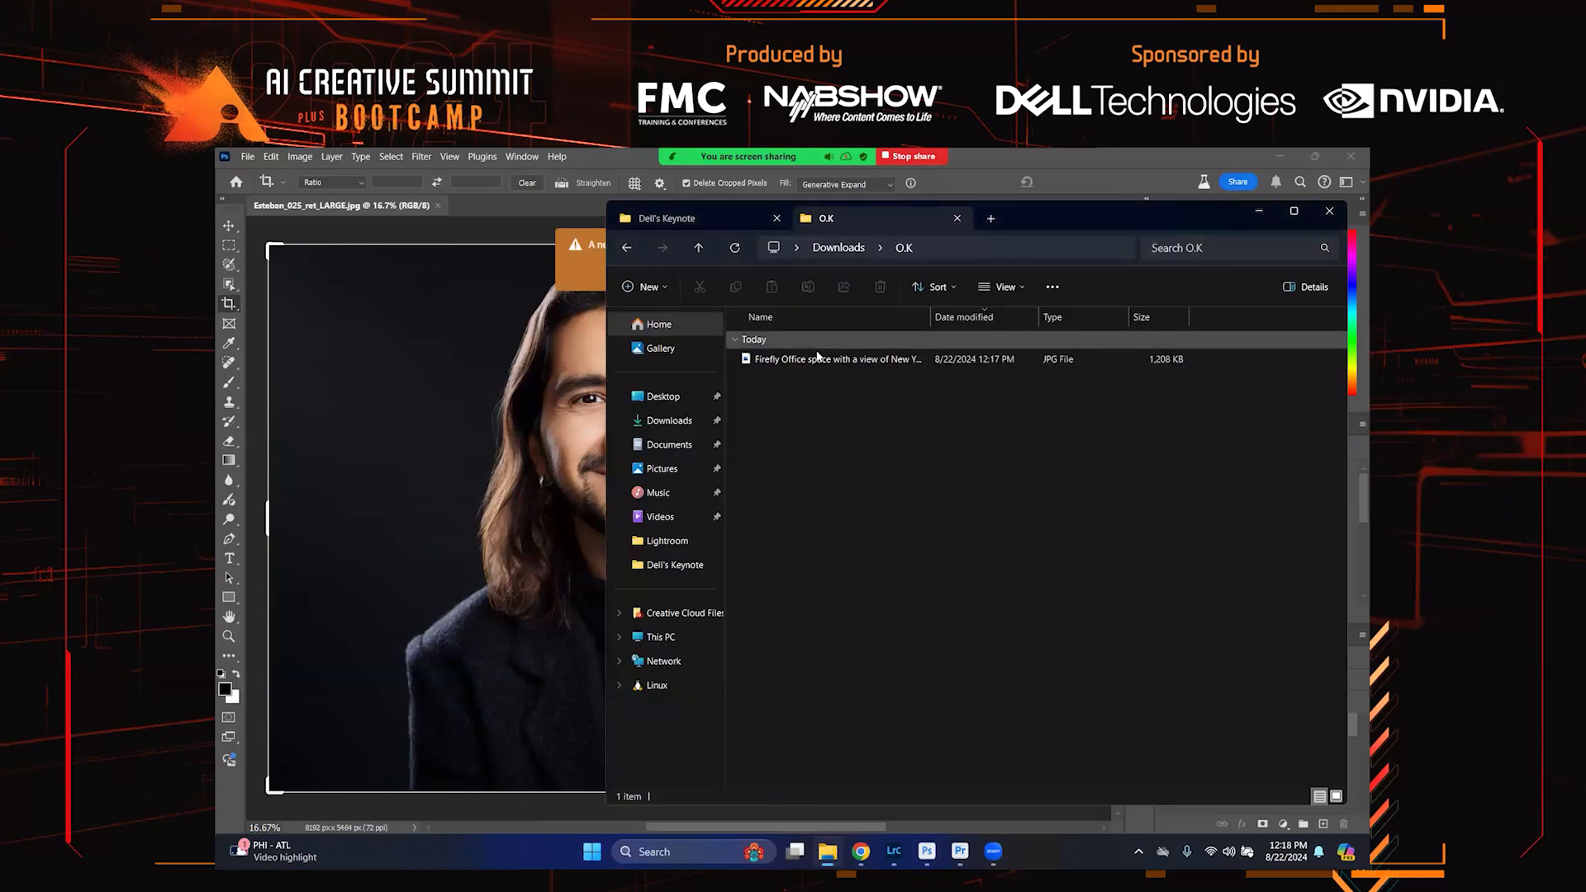
left_click(817, 356)
left_click_drag(817, 357, 466, 343)
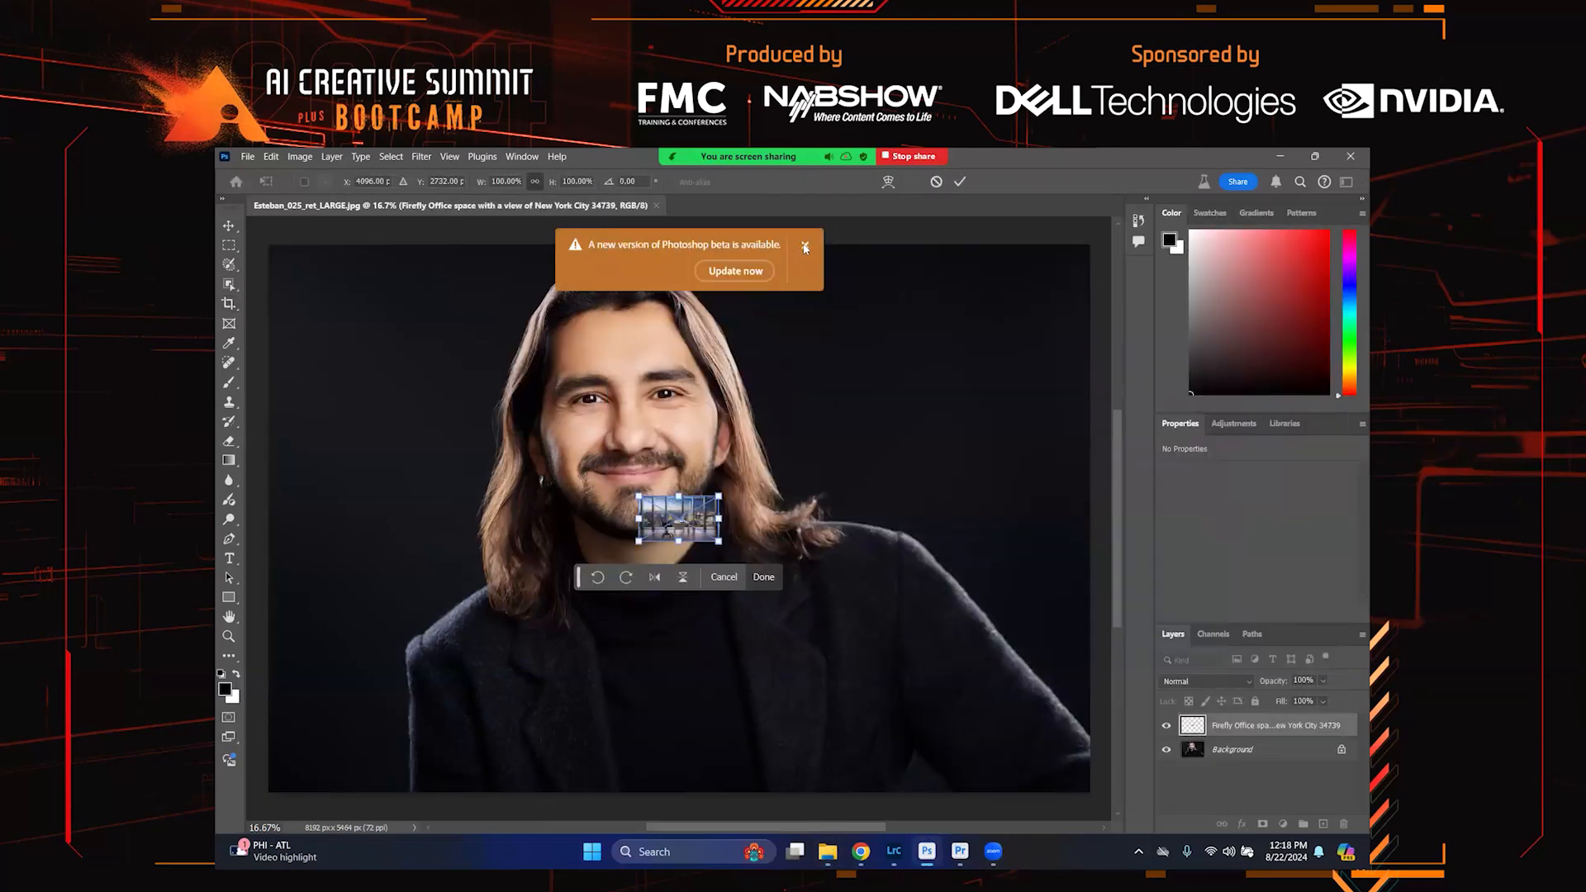
Scale the placed office image to cover the whole canvas and commit the placement
left_click_drag(665, 501, 963, 721)
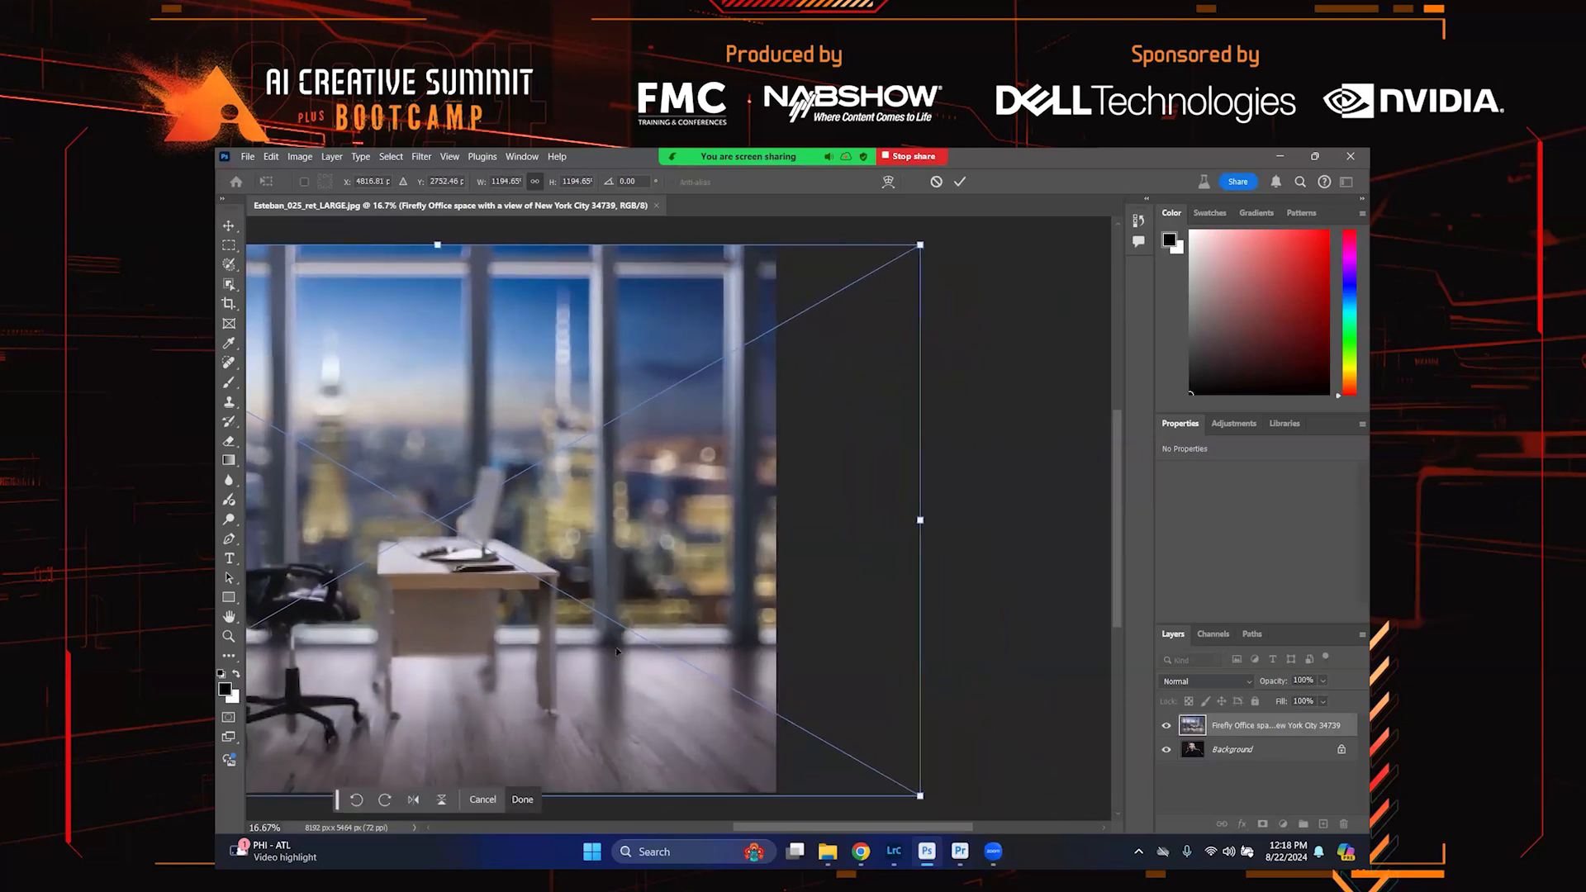
left_click_drag(617, 652, 860, 565)
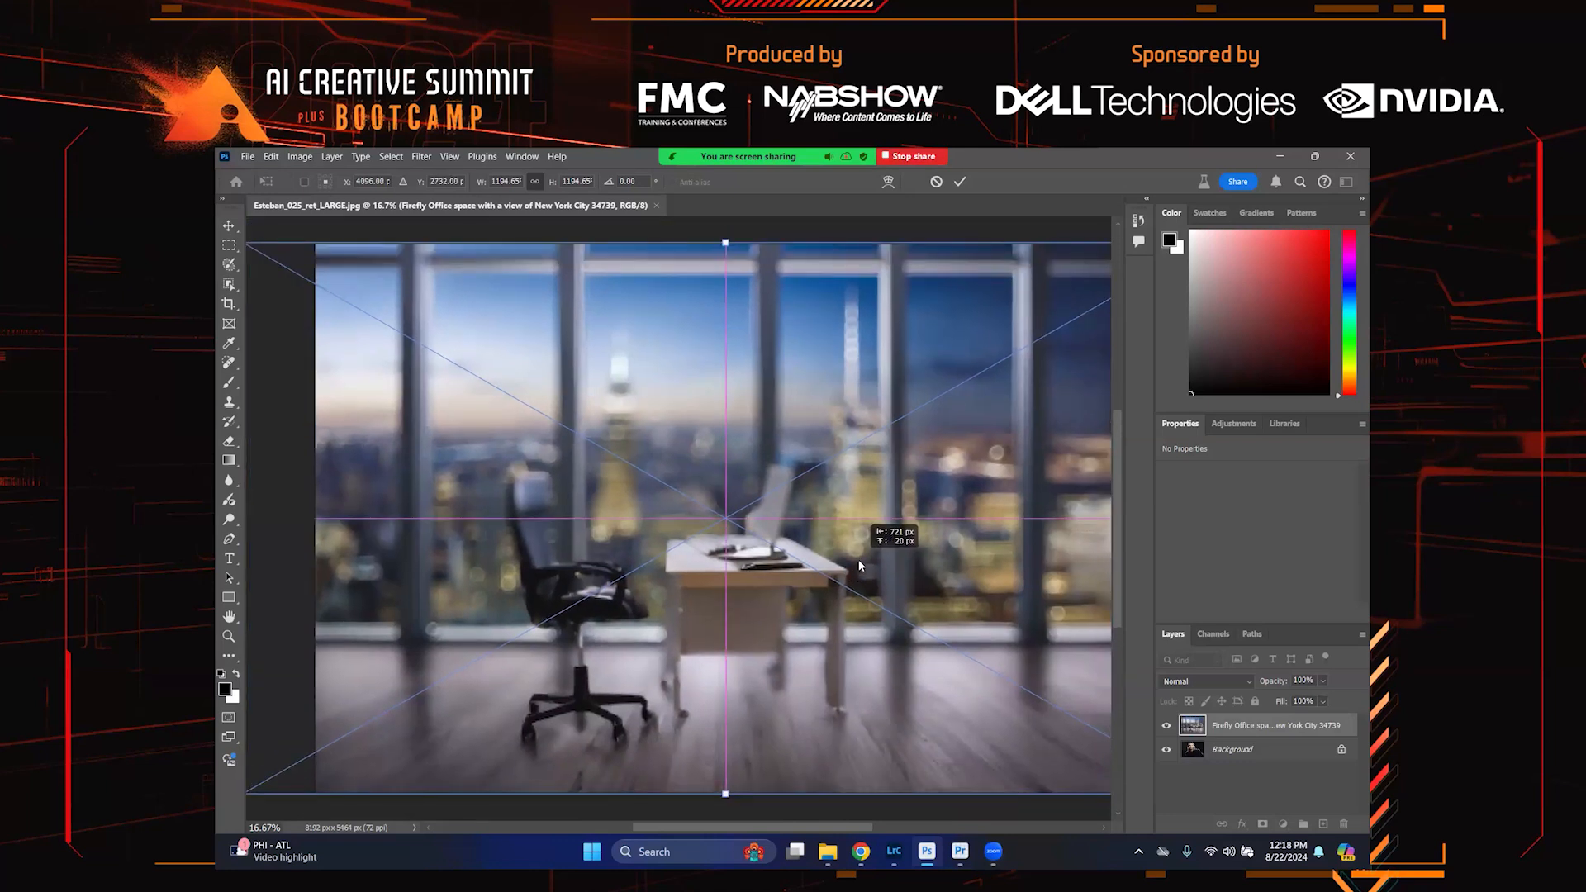
left_click_drag(859, 565, 859, 565)
key("Return")
key("c")
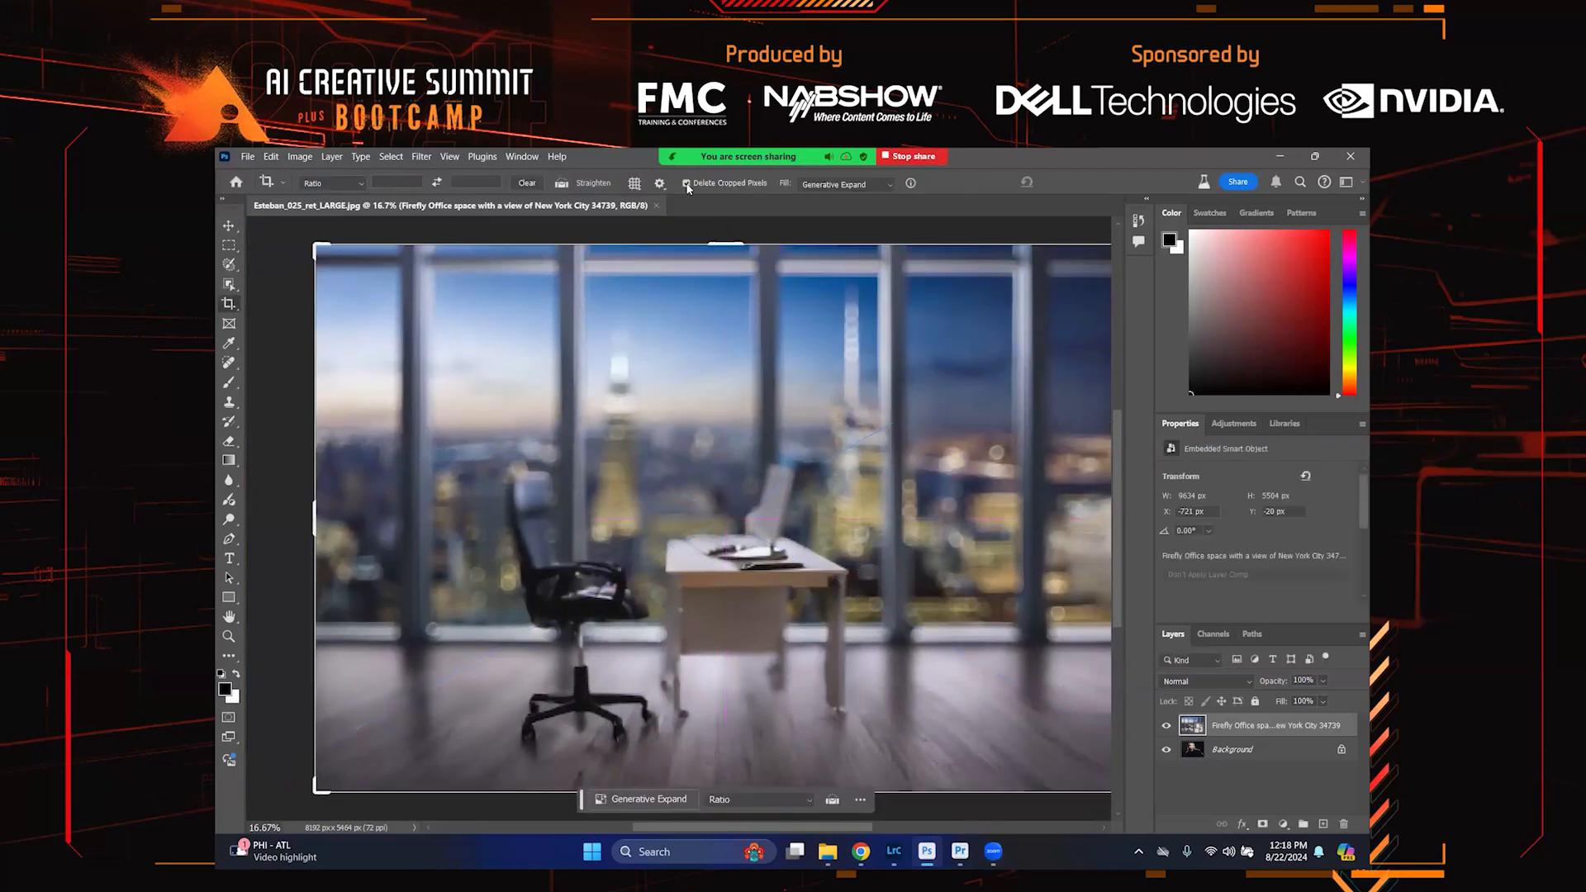
key("z")
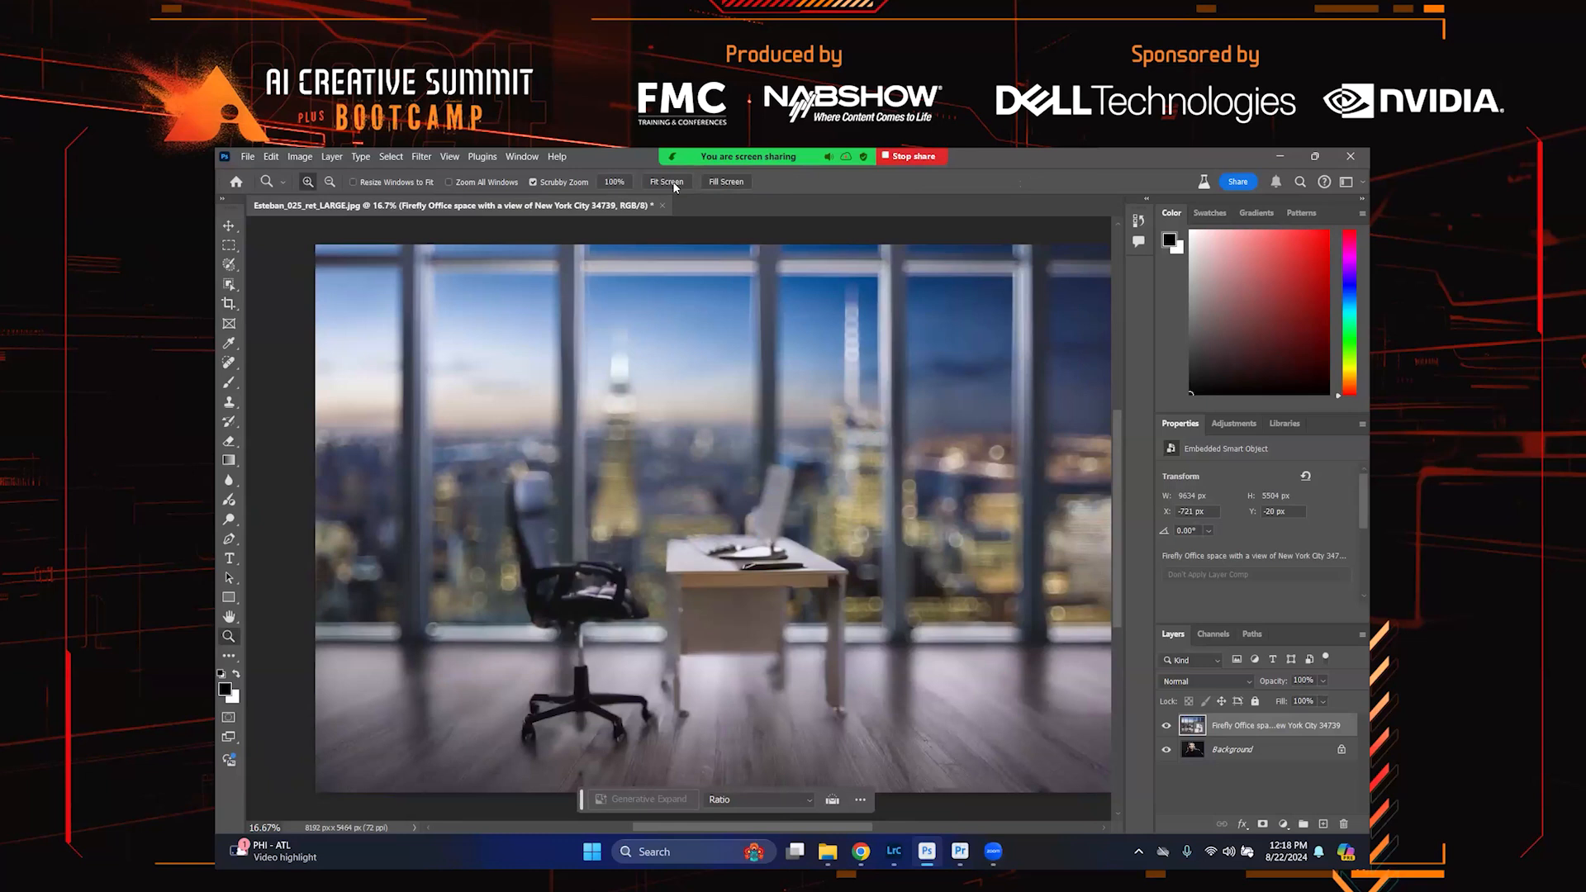
left_click(674, 183)
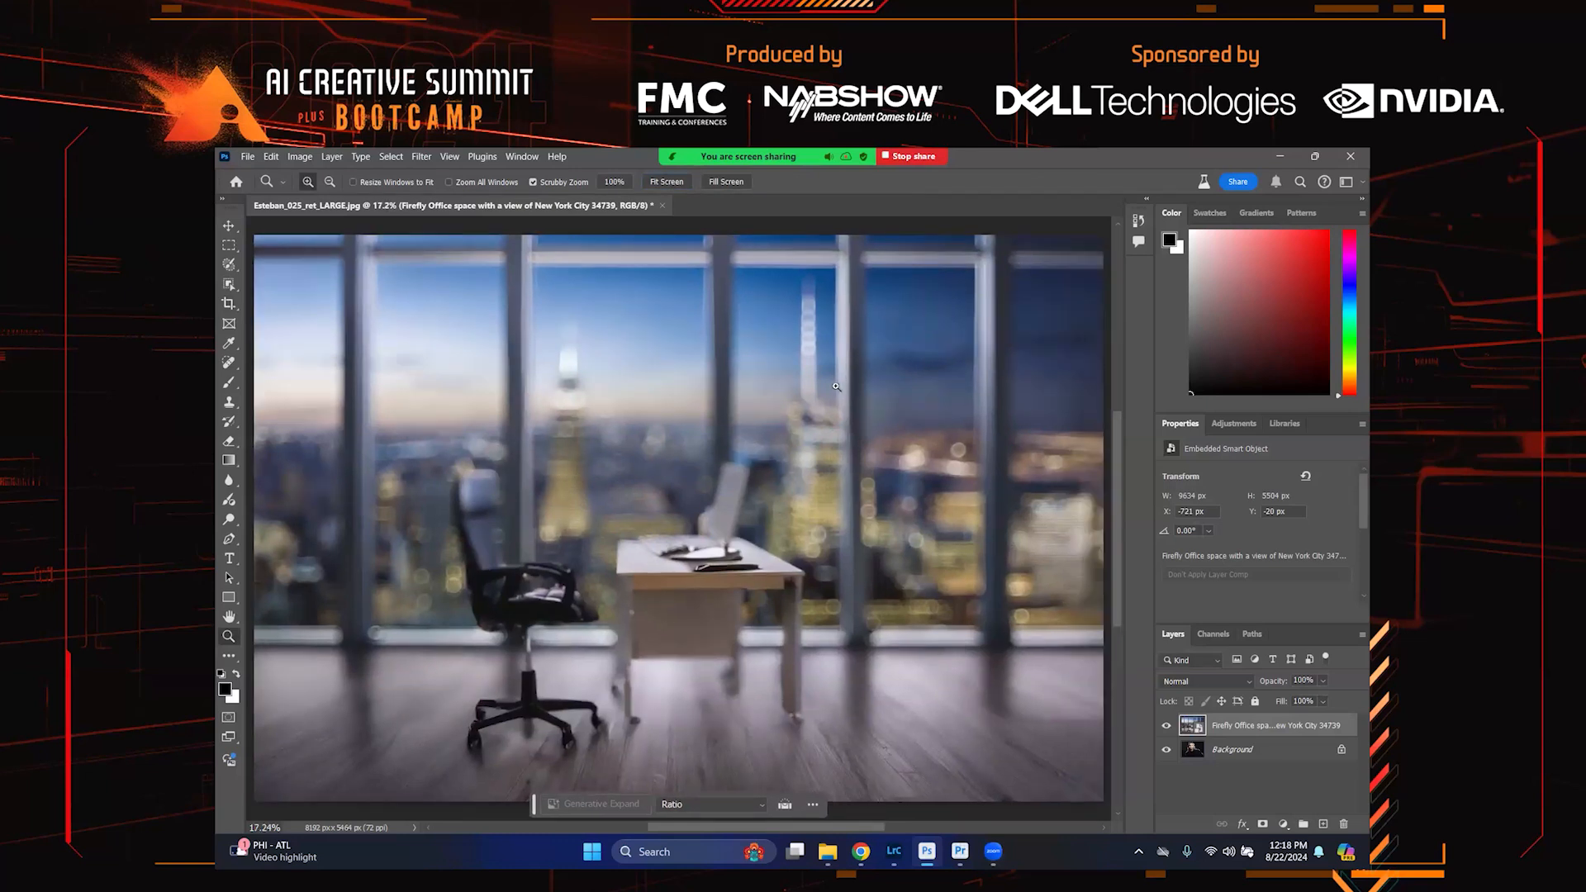
key("super")
left_click(864, 190)
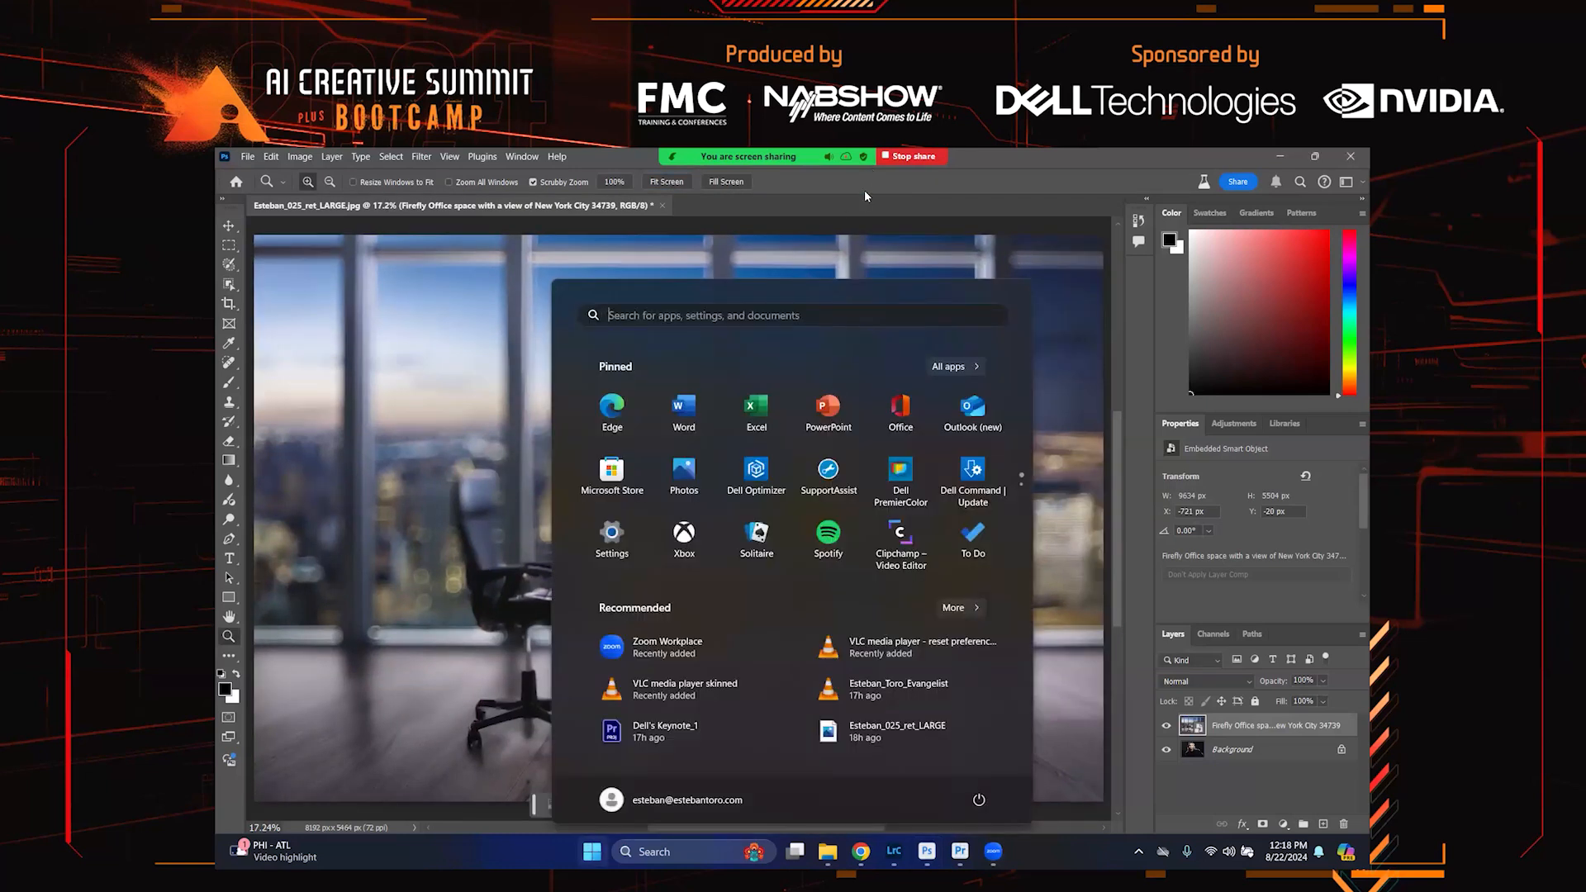
left_click(783, 315, "alt")
left_click(783, 315, "alt")
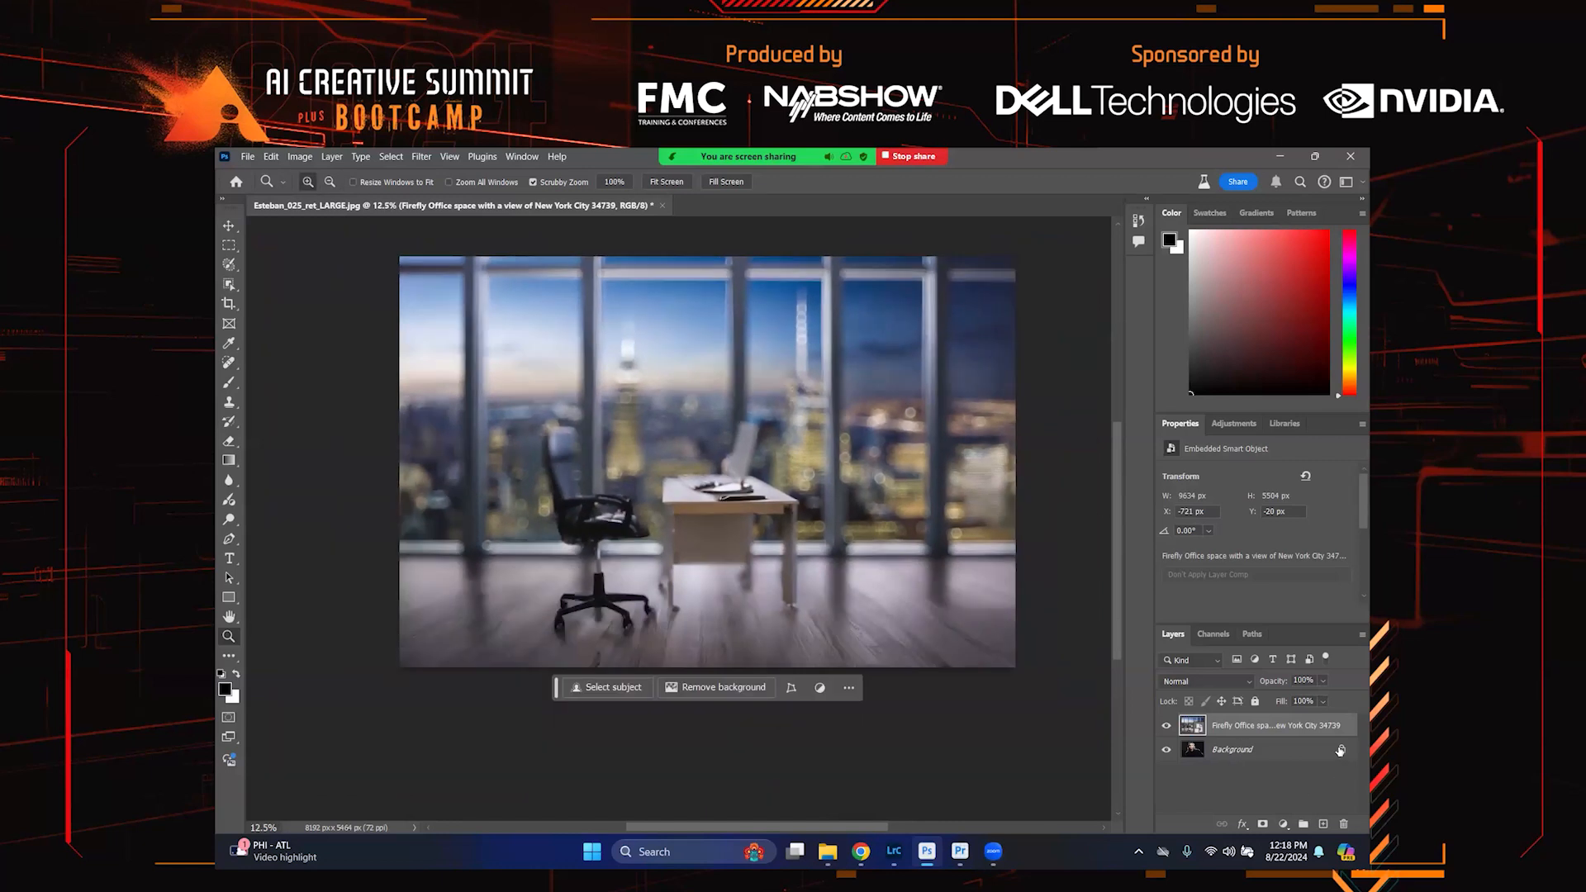
Unlock the portrait's background layer and move it above the office image layer
left_click(1248, 754)
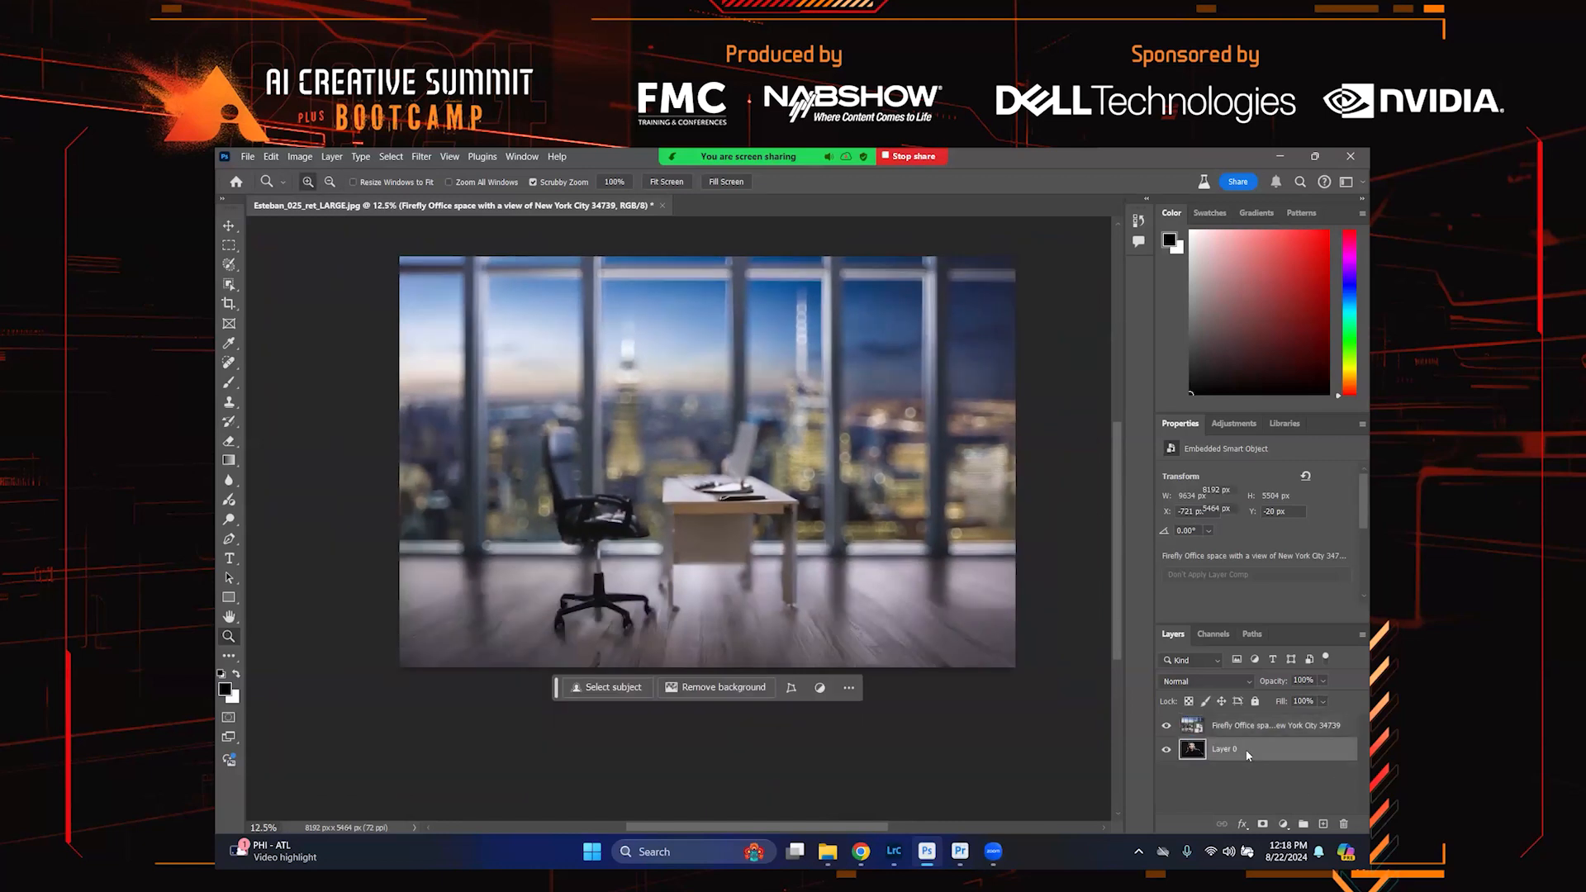
double_click(1248, 753)
key("Down")
key("Down")
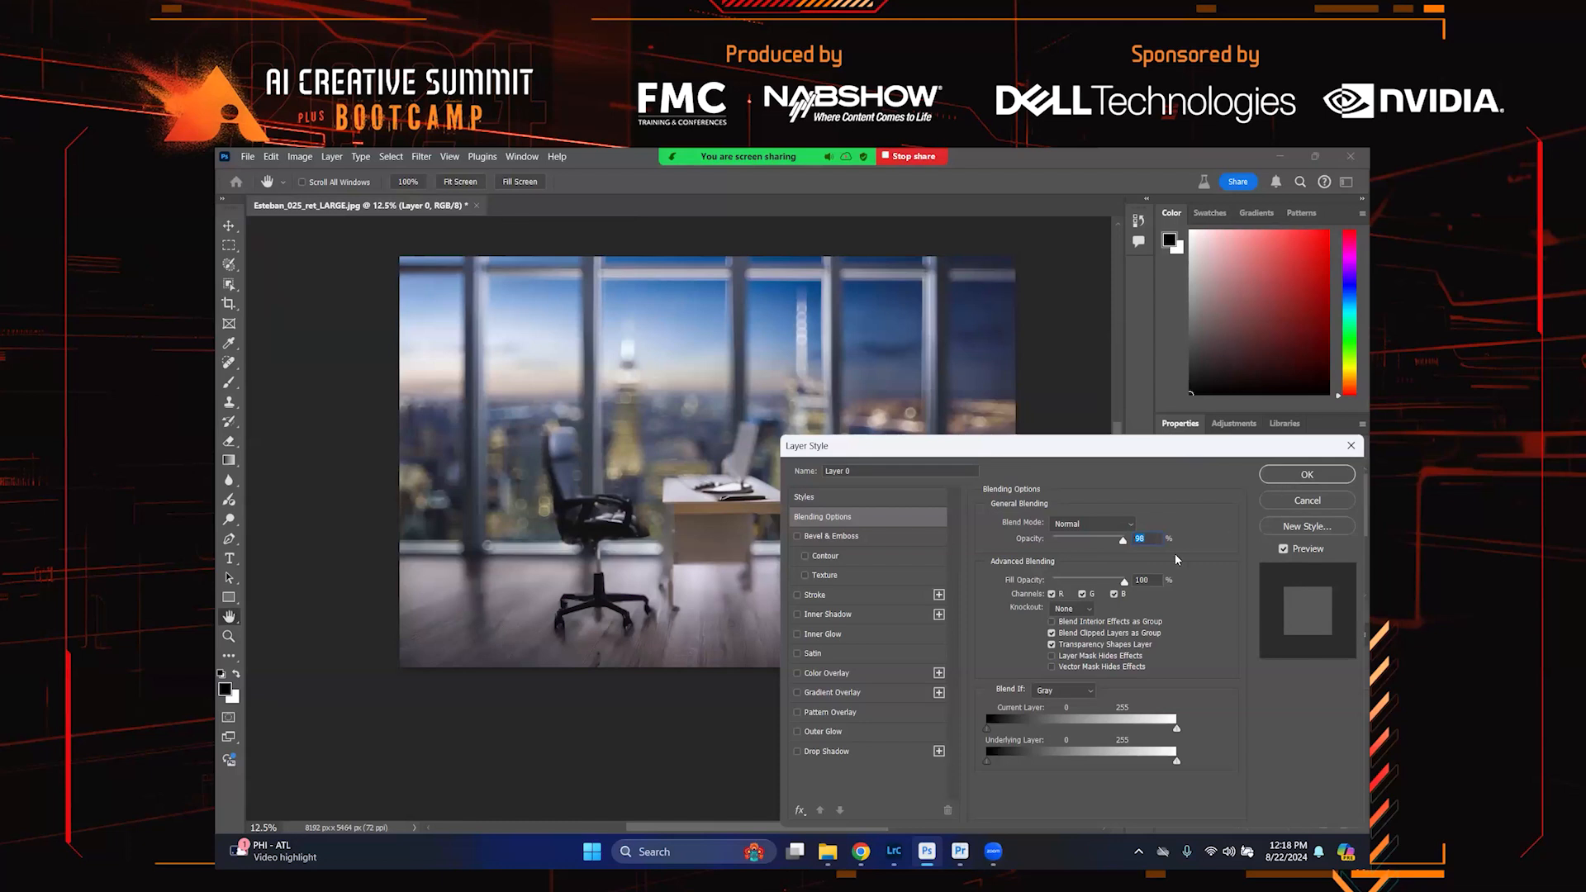
key("Up")
key("Up")
left_click(1289, 474)
left_click_drag(1228, 728, 1230, 726)
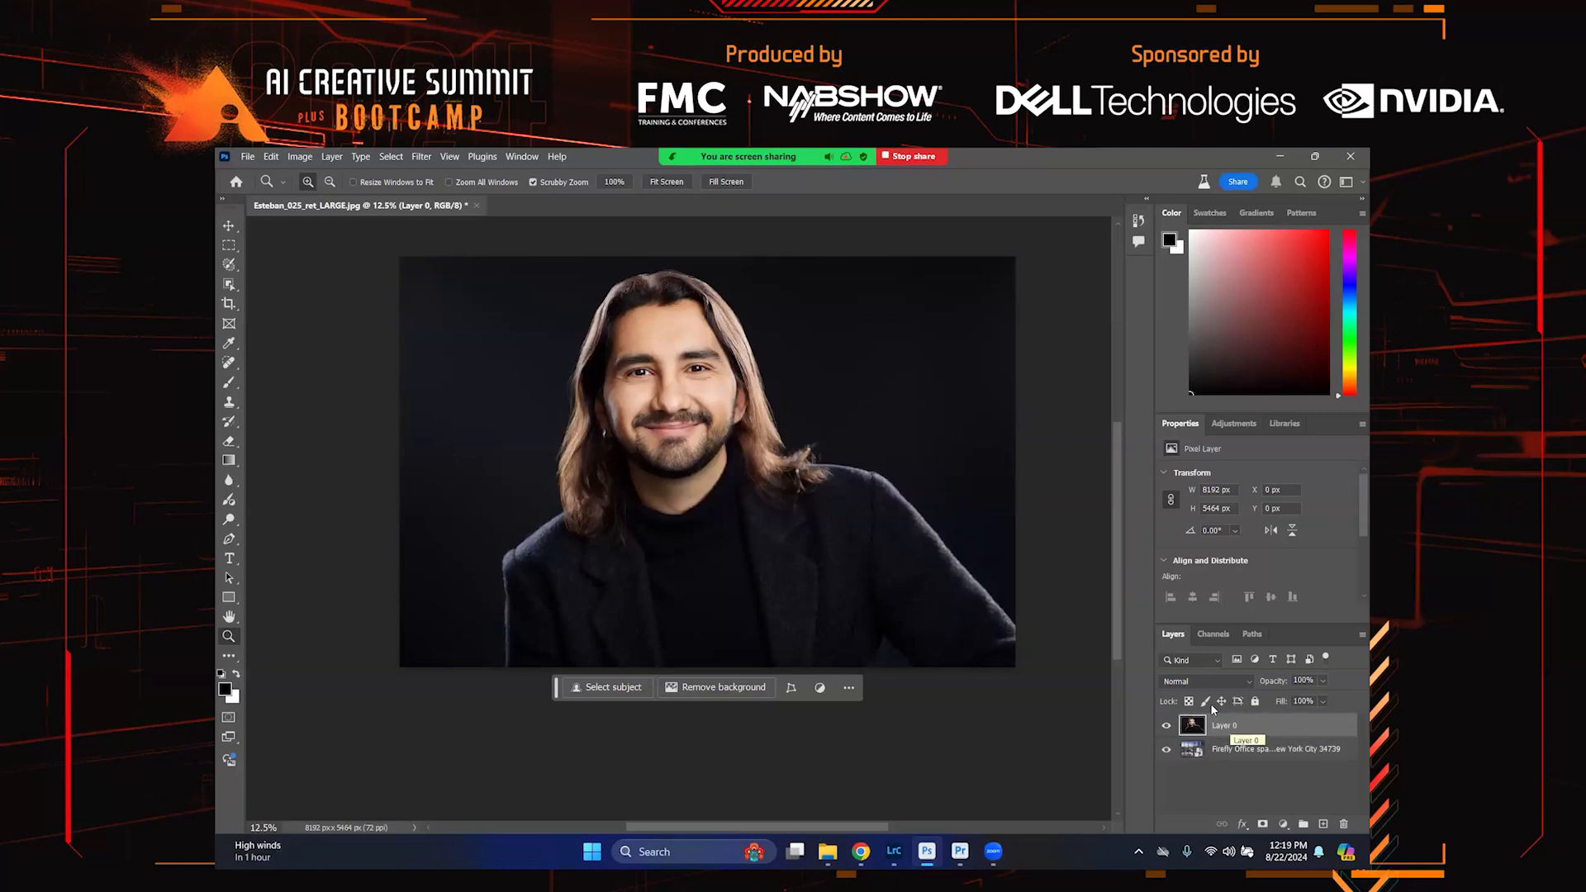
Remove the portrait's background so the blurred office view shows behind the subject
left_click(733, 685)
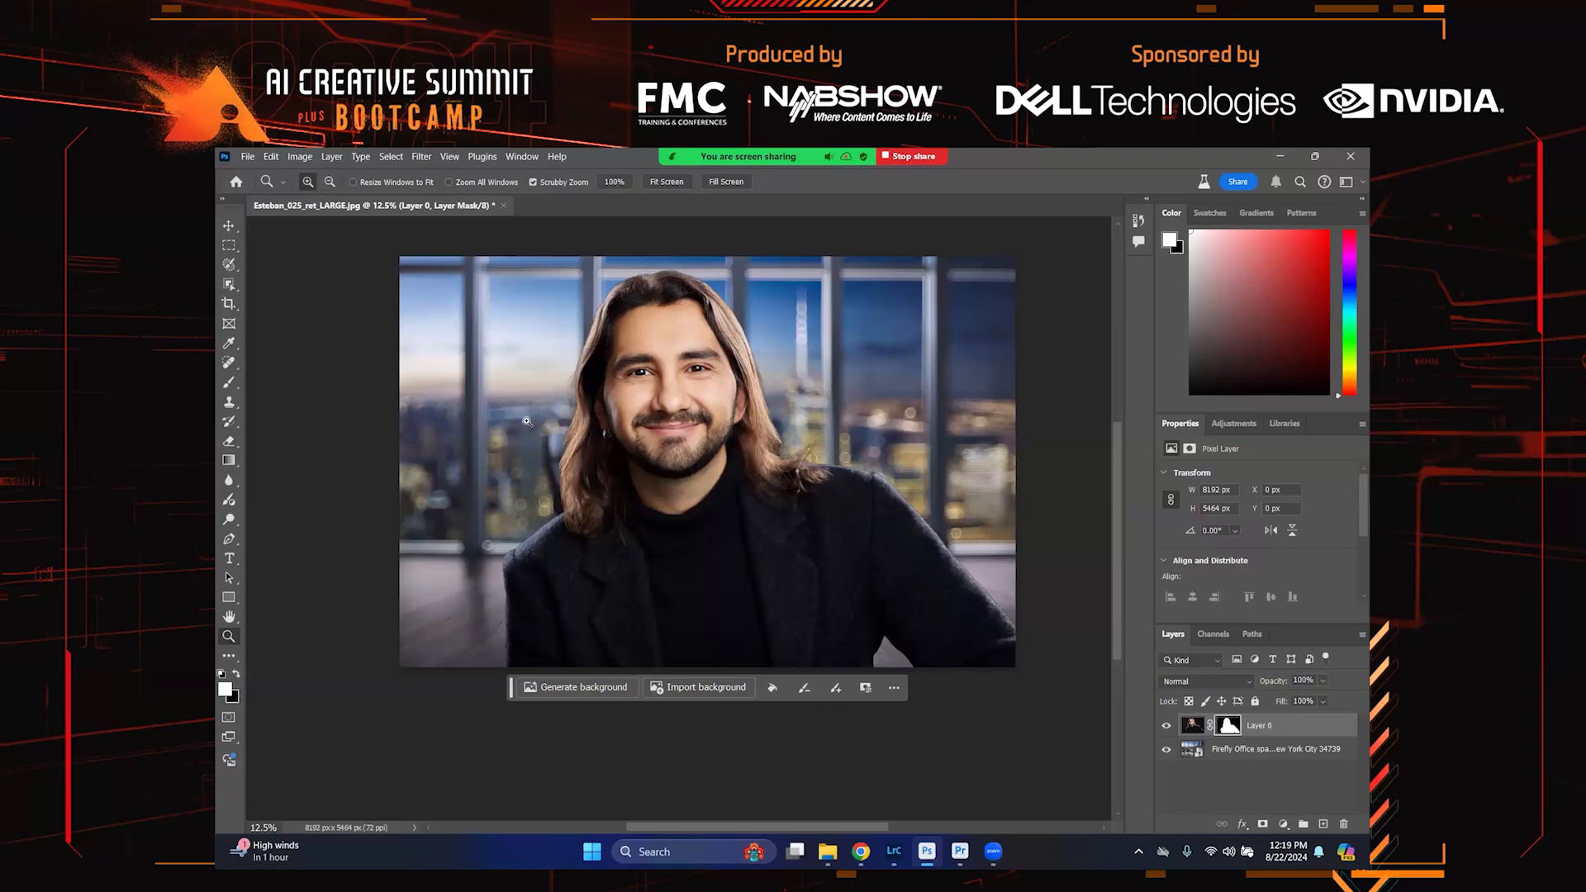
left_click(582, 375)
left_click_drag(582, 375, 583, 375)
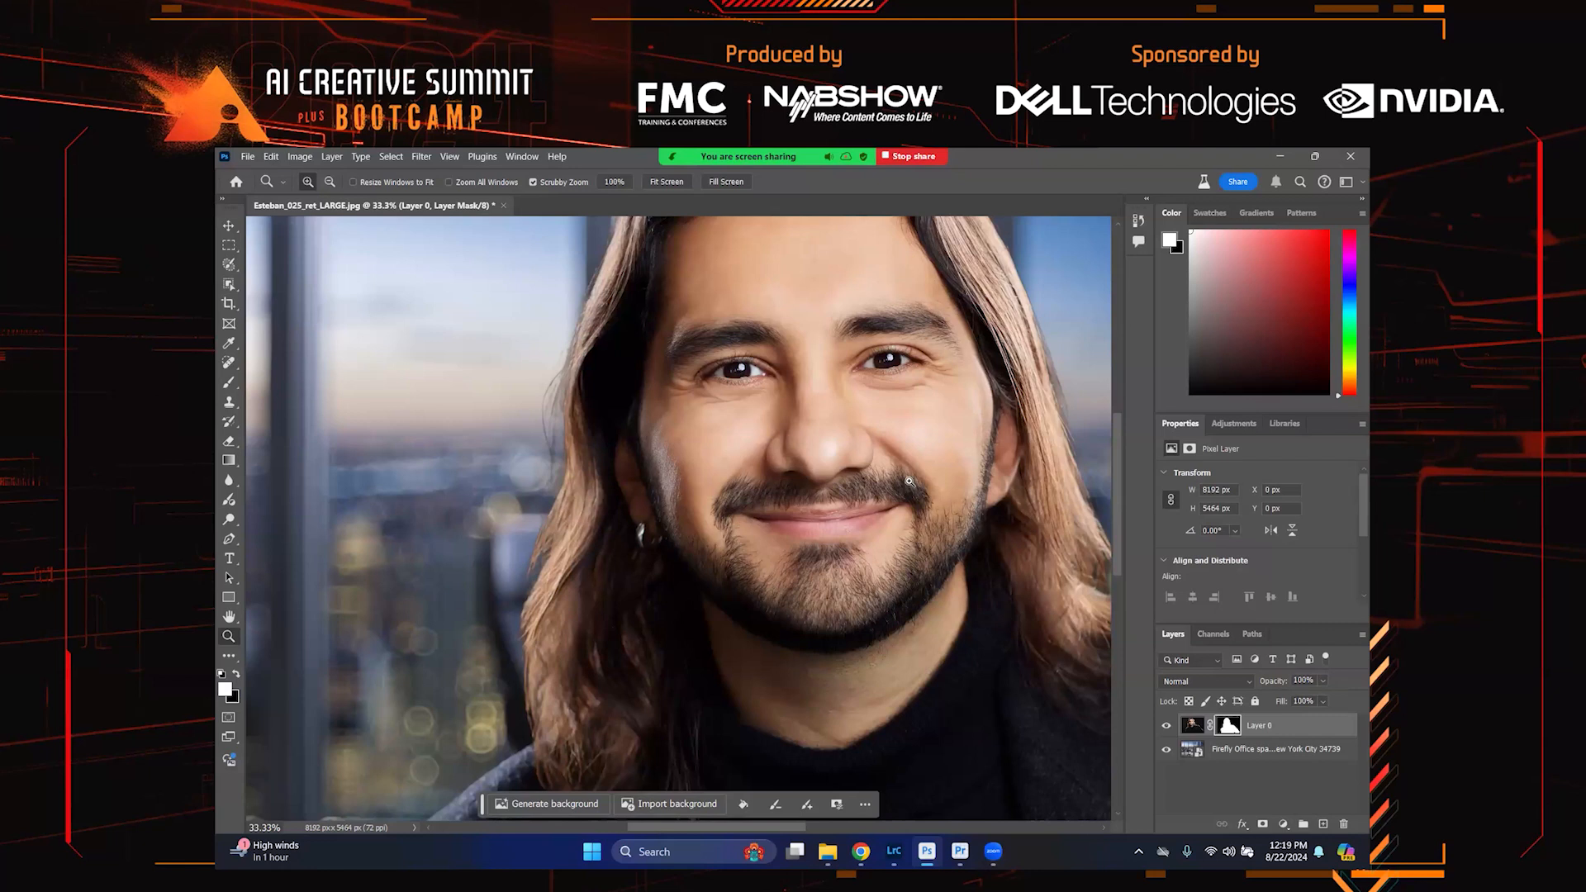
left_click(937, 350, "alt")
left_click(937, 350, "alt")
left_click(937, 350, "alt")
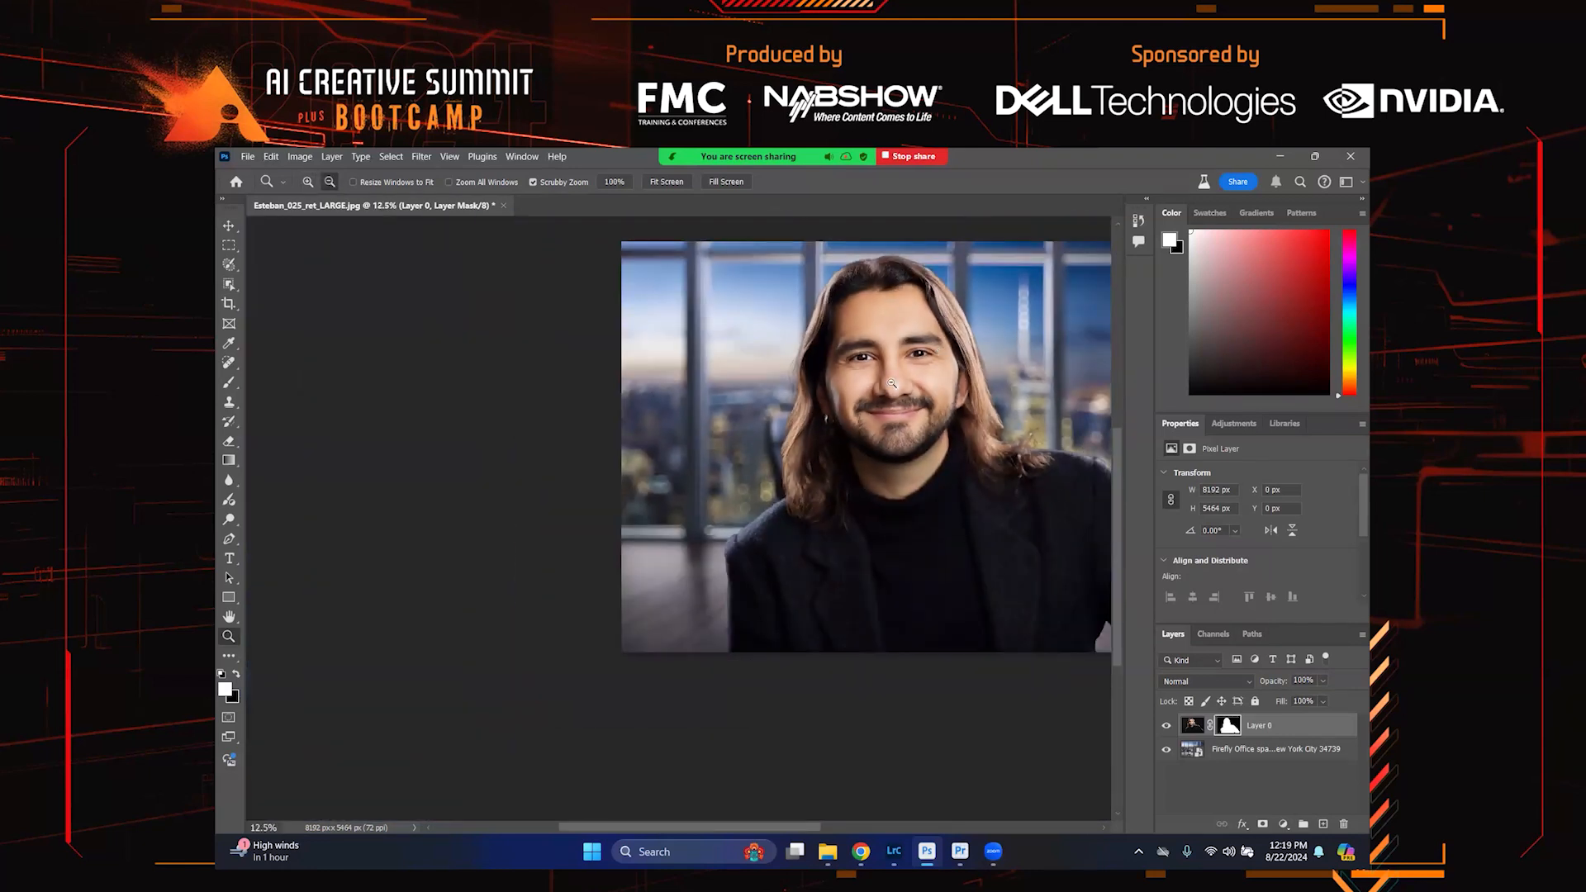
left_click(892, 383, "alt")
left_click(892, 382, "alt")
left_click(892, 382, "alt")
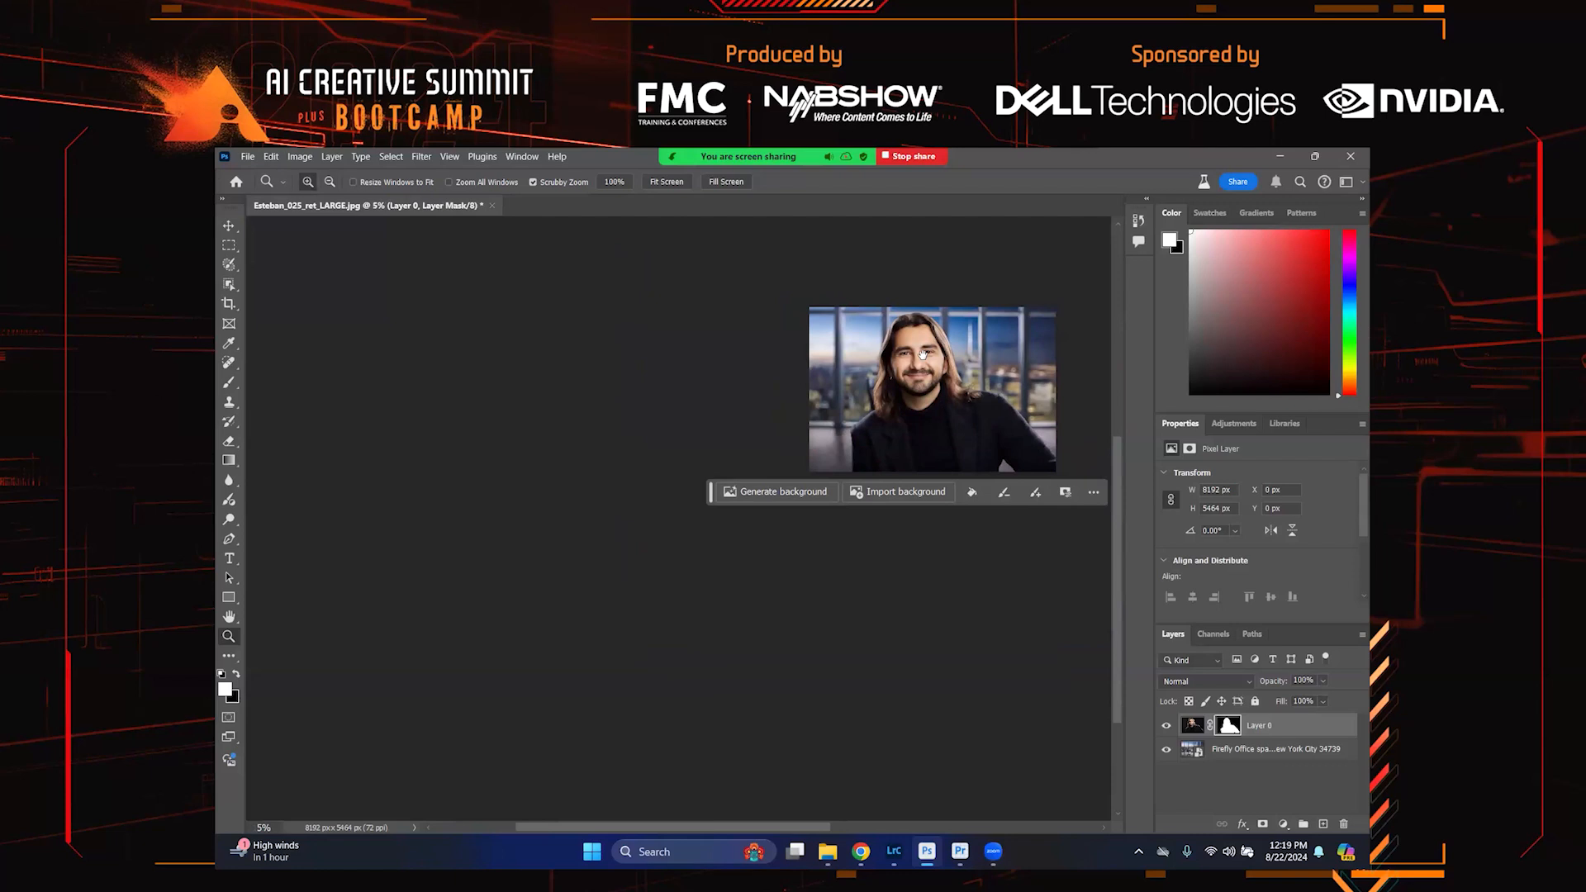
left_click(668, 182)
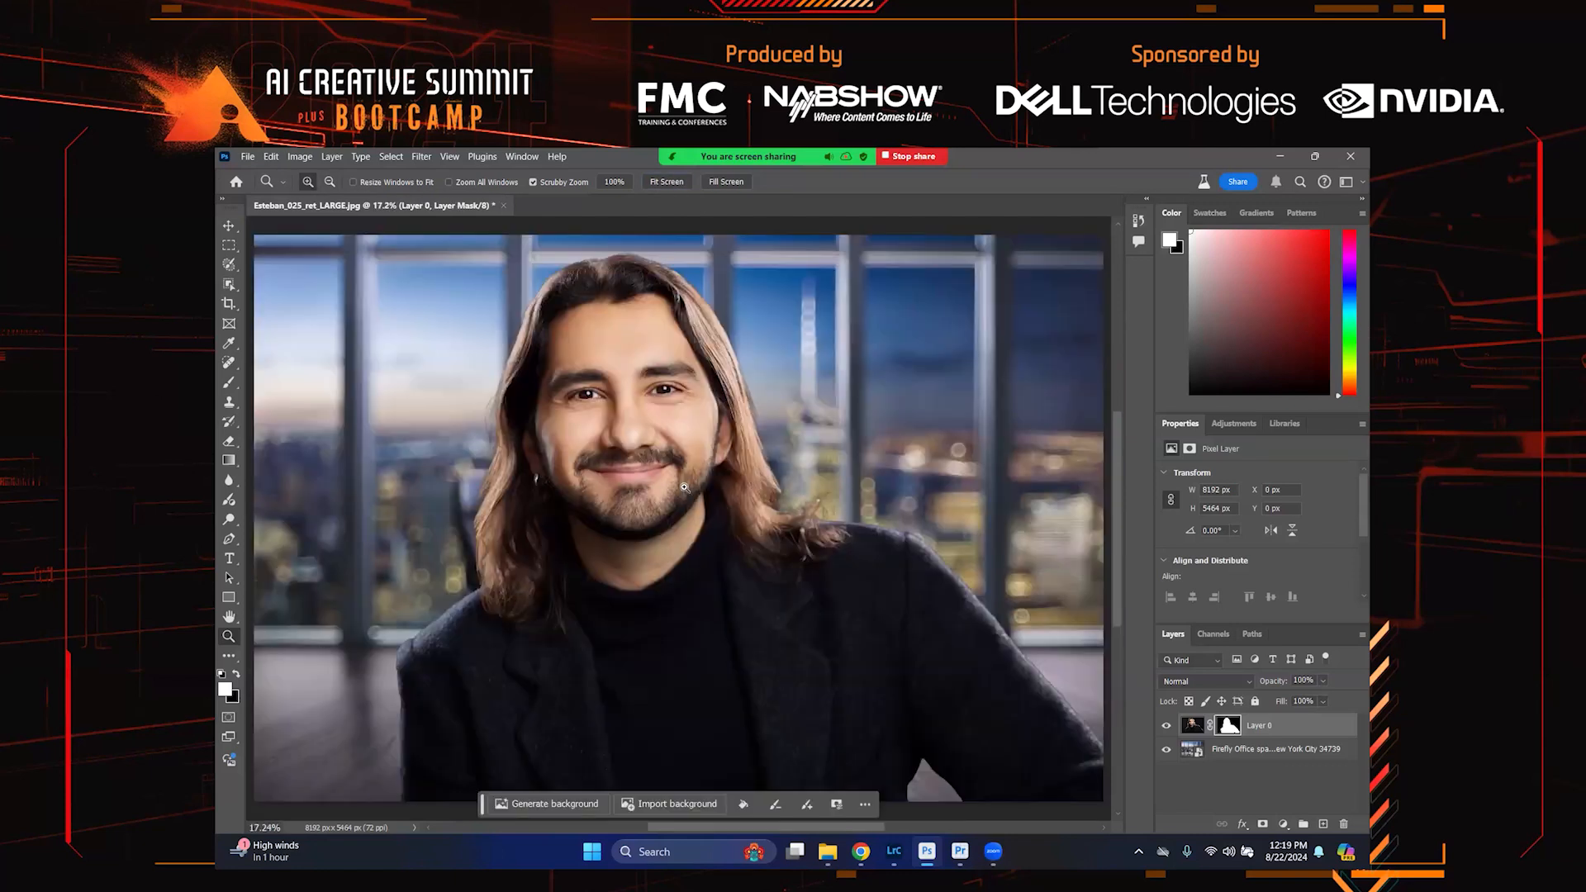
Stamp all visible layers into a new merged layer above the portrait layer
left_click(679, 485, "alt")
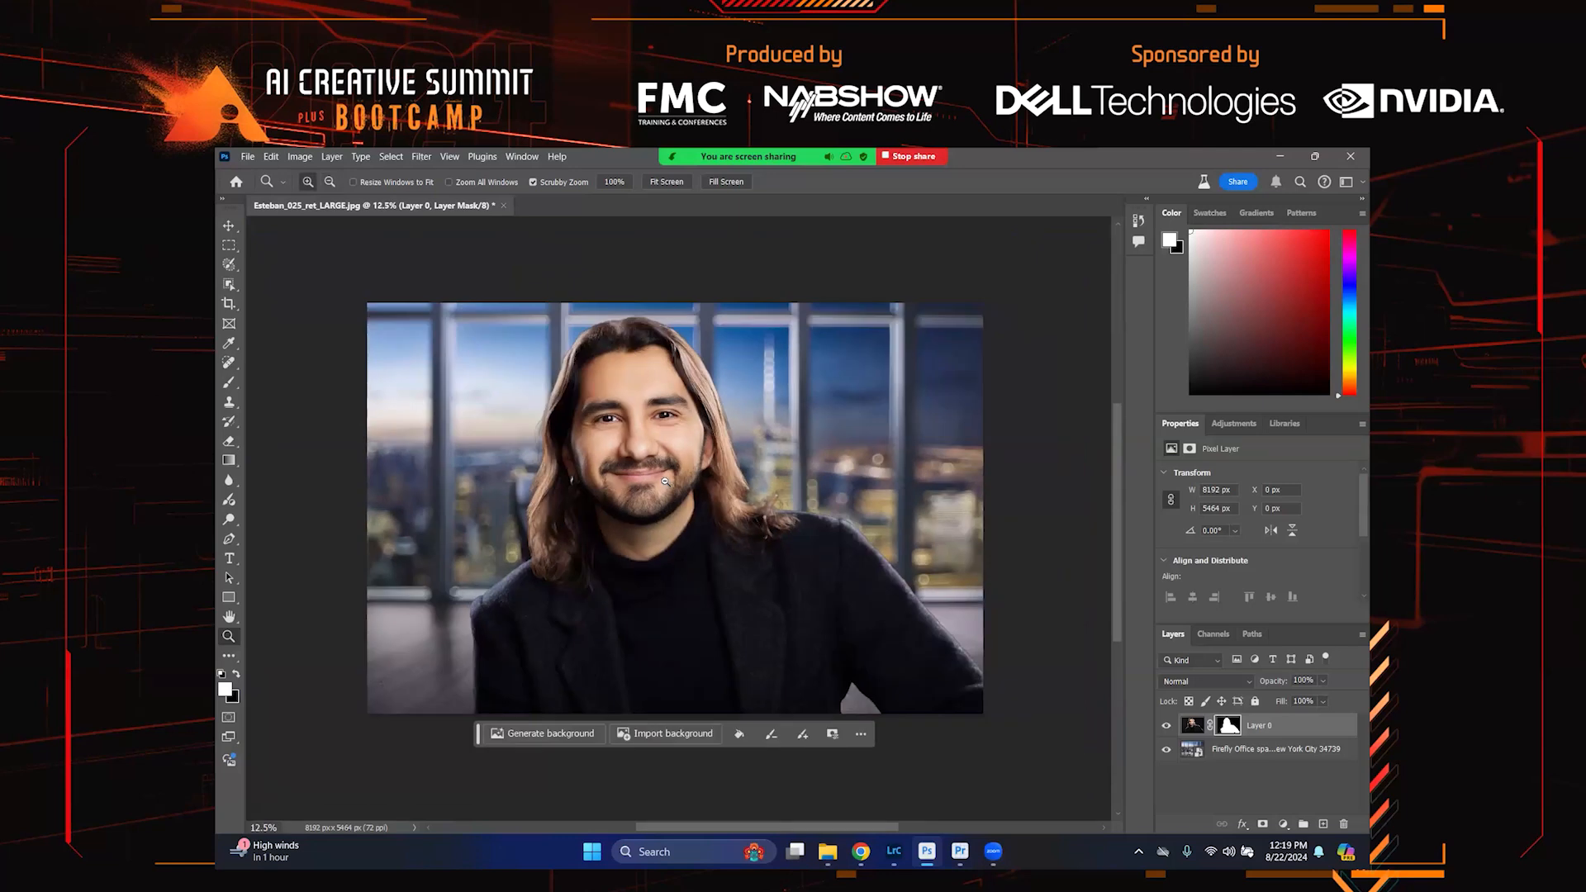
left_click(665, 481, "alt")
key("v")
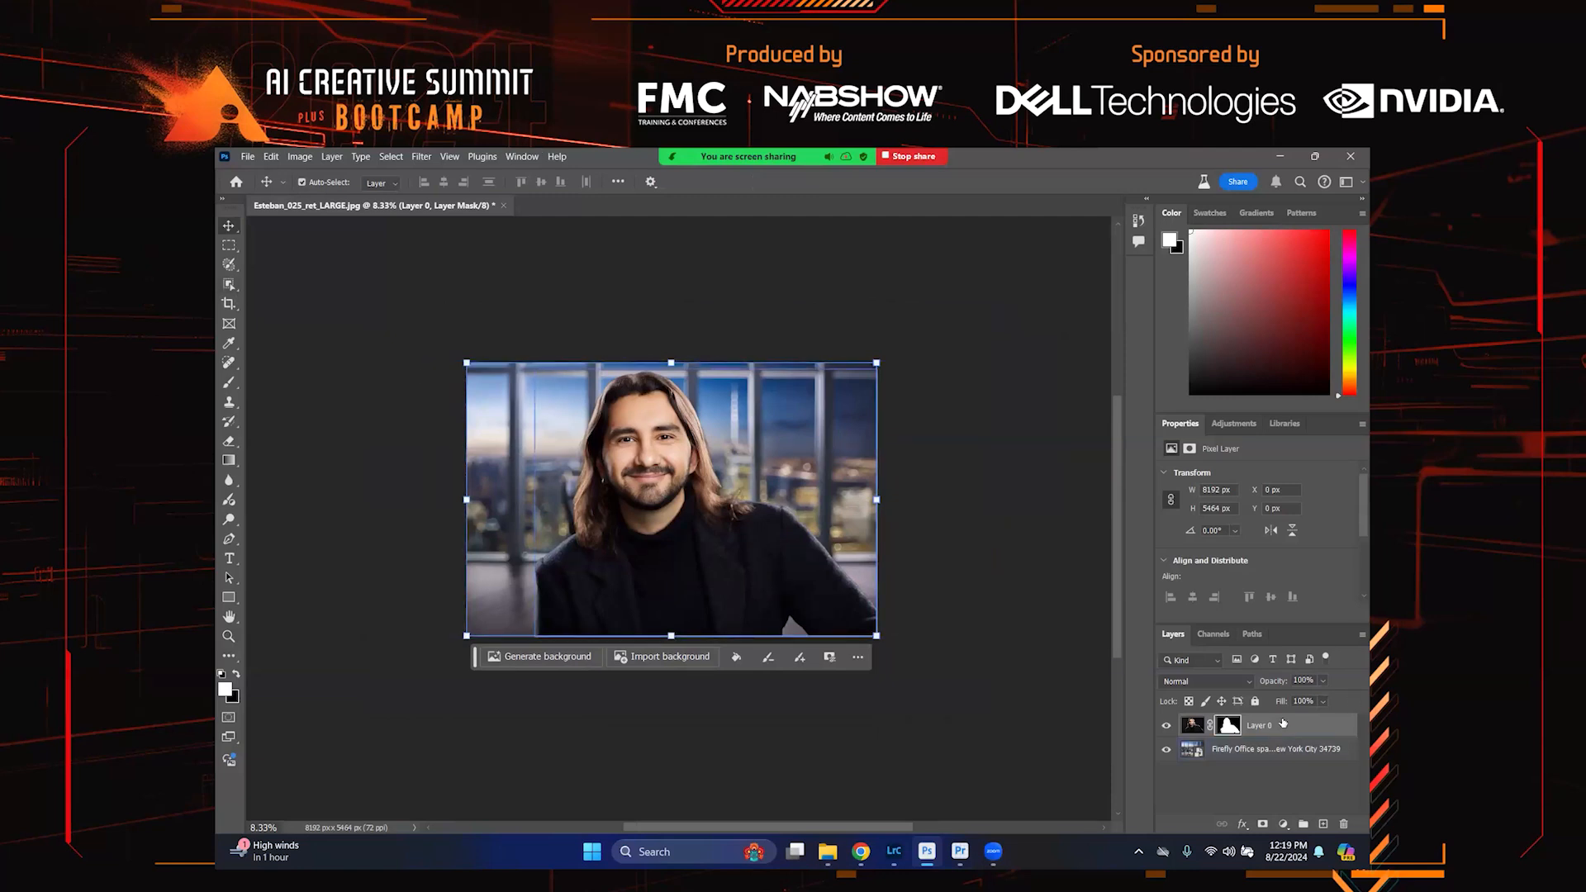
left_click(1253, 773)
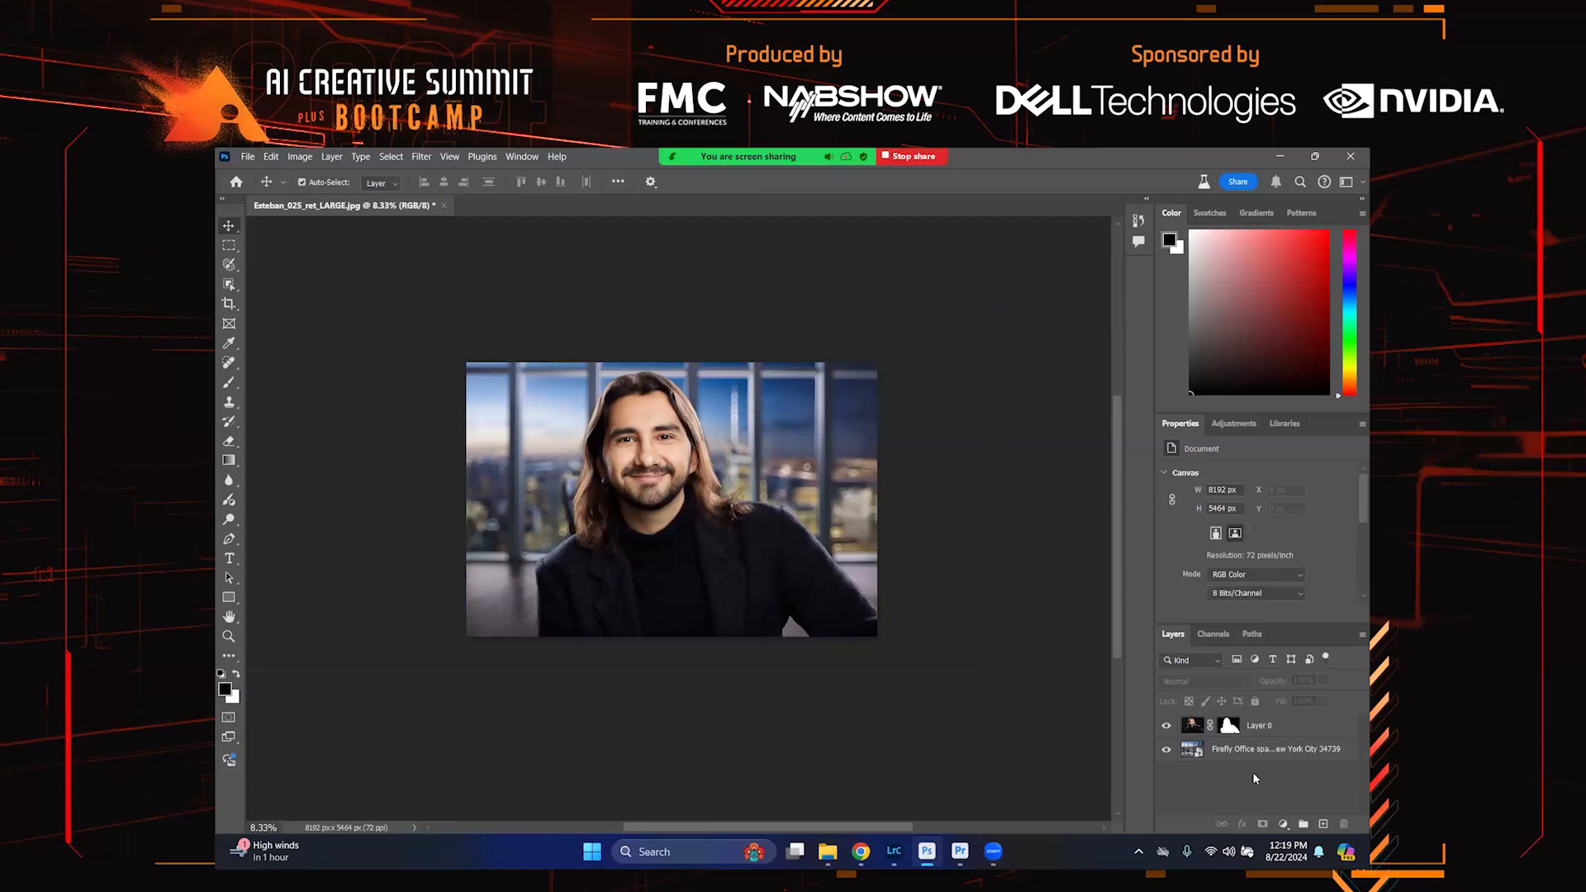
left_click(1281, 721)
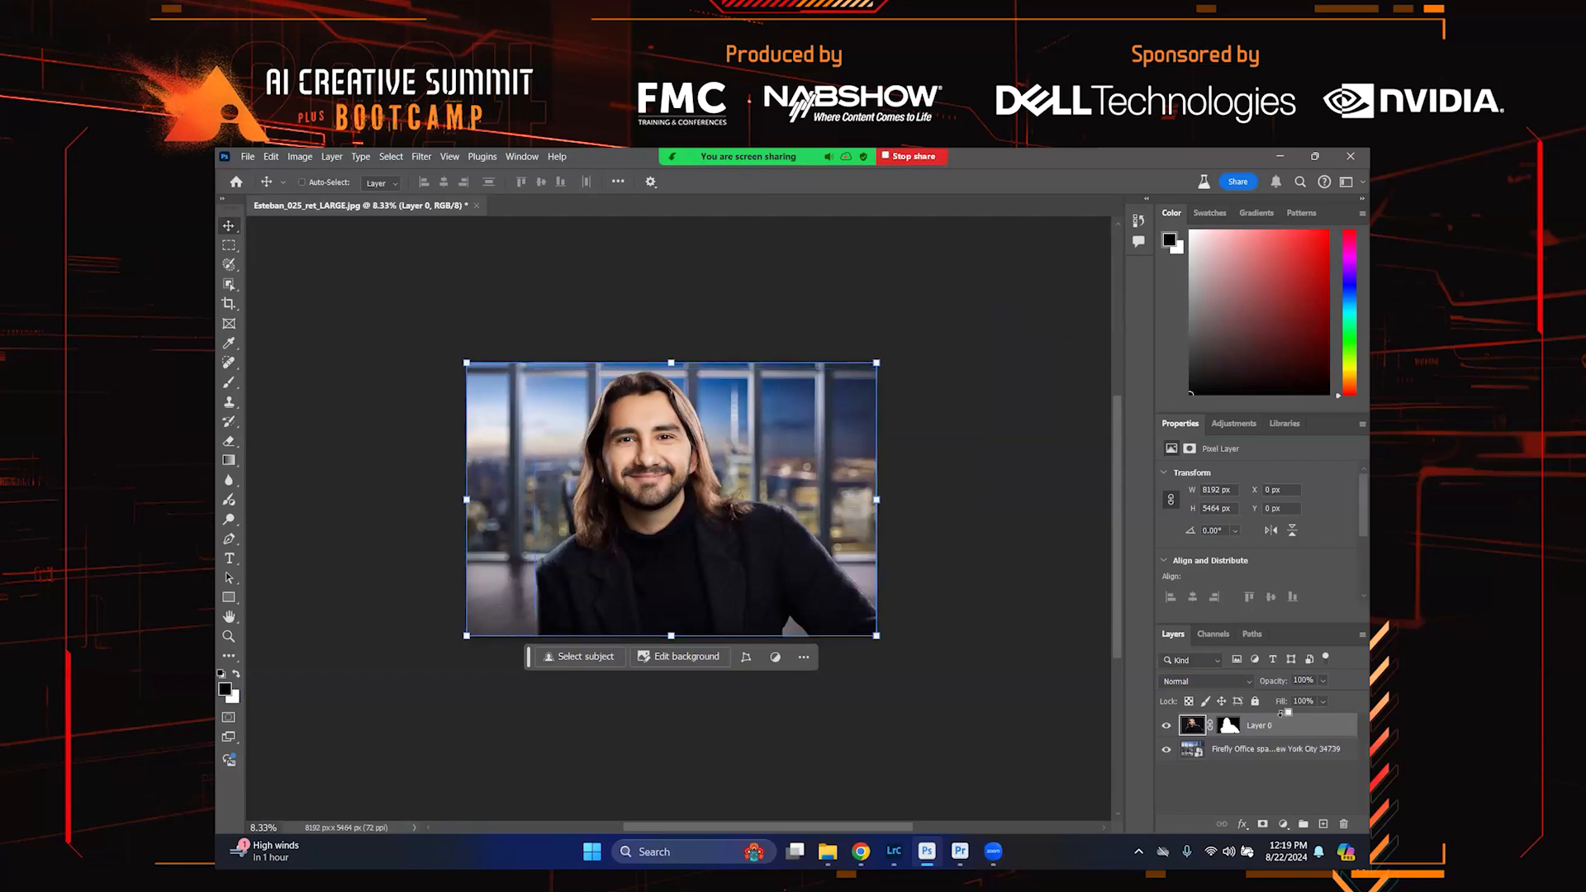
key("ctrl+alt+shift+e")
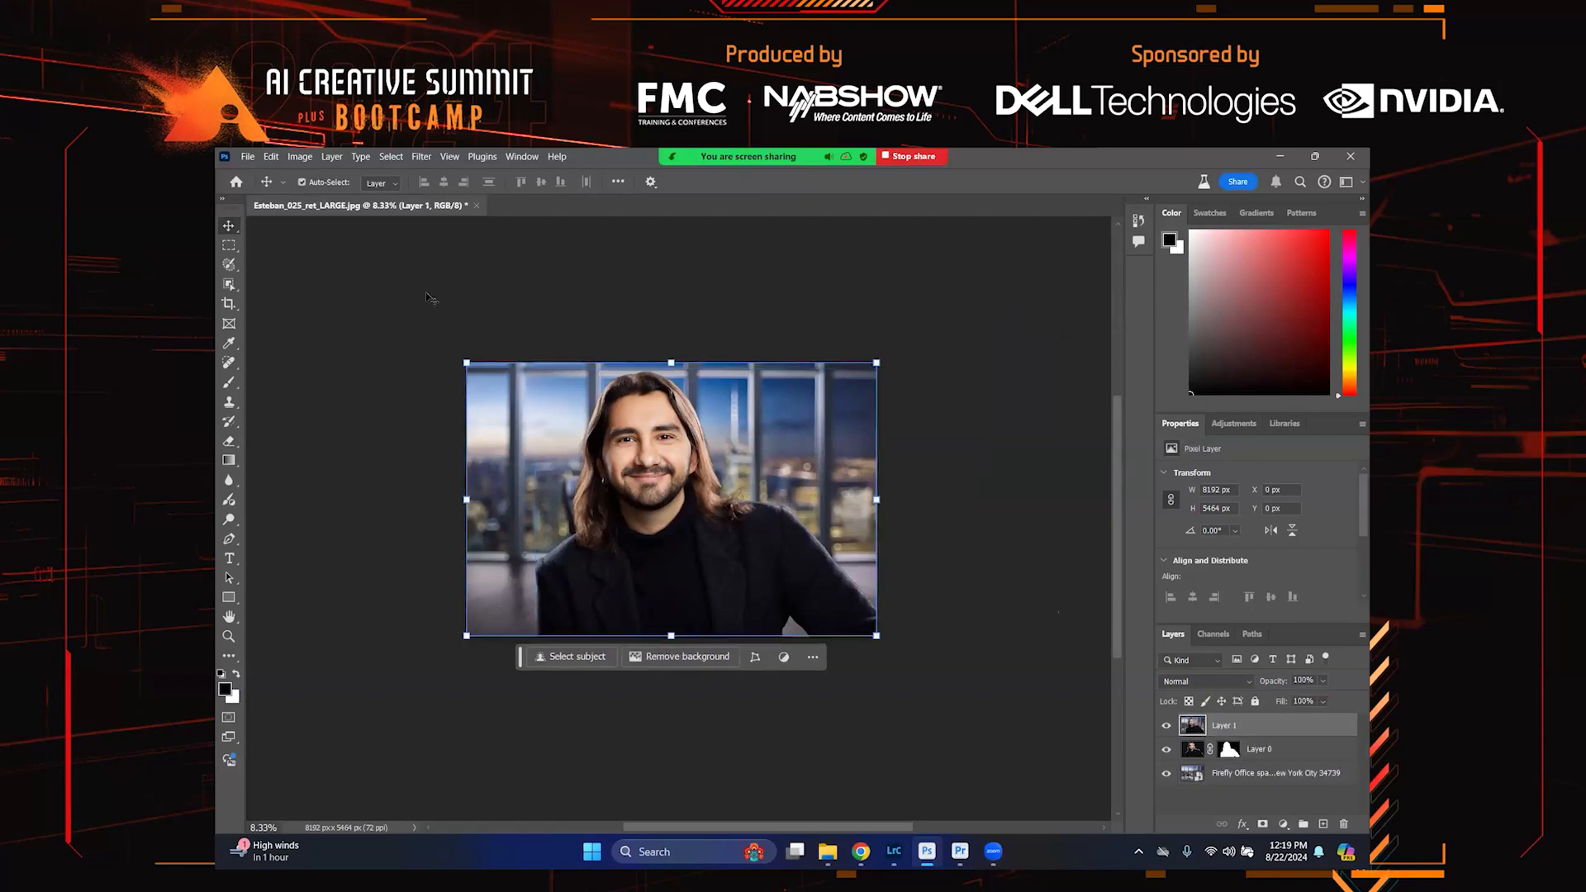
Widen the canvas on both sides with the Crop tool and fill the new area using Generative Expand without a prompt
left_click(229, 303)
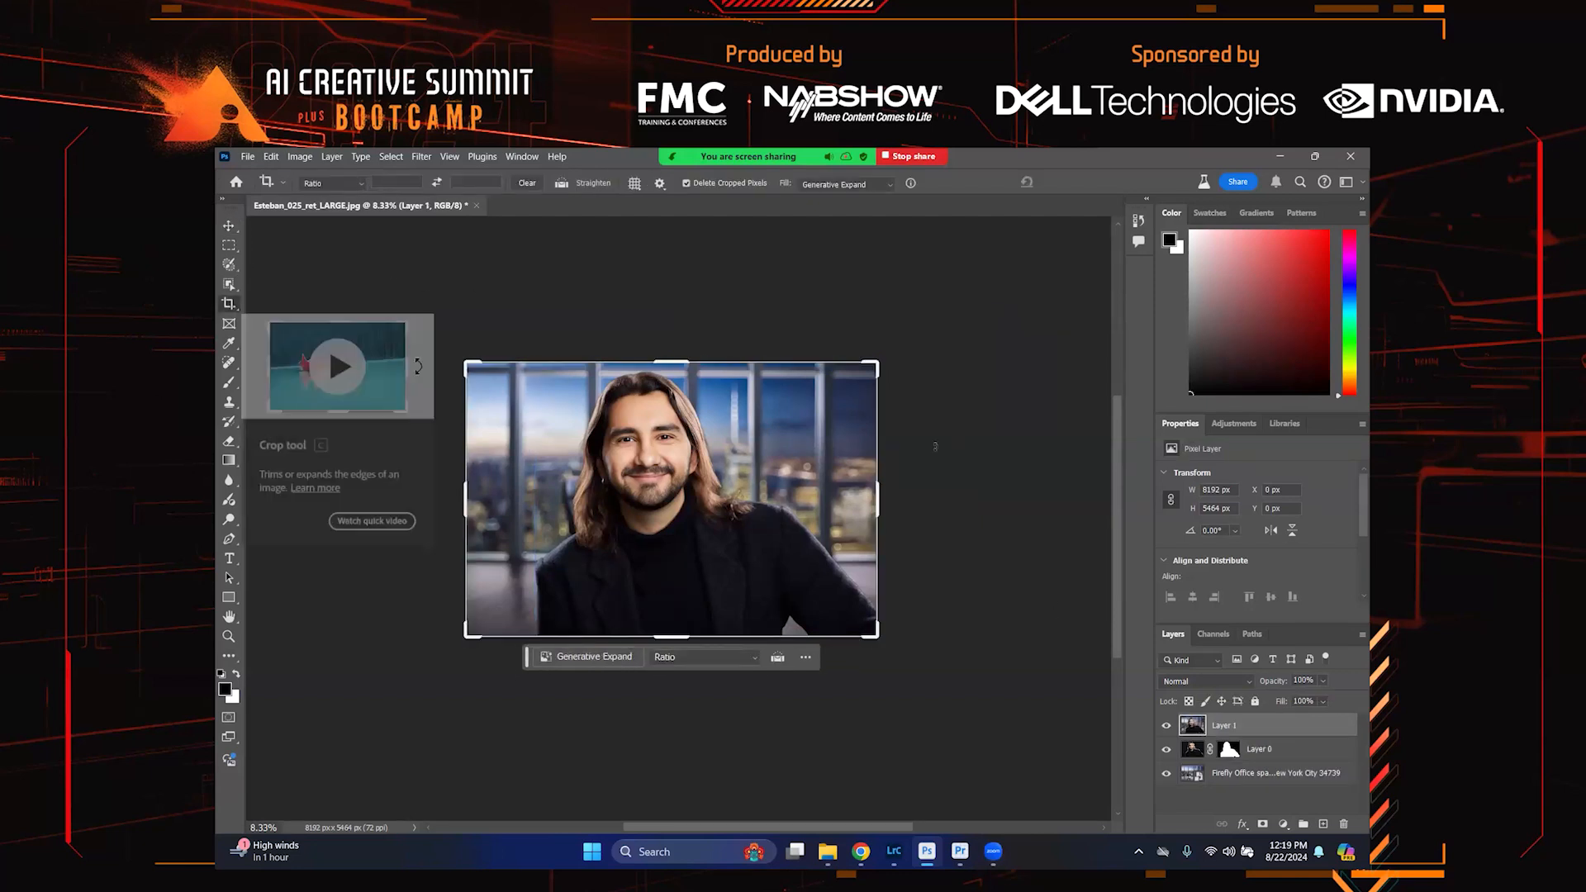
left_click_drag(876, 499, 948, 483)
left_click_drag(395, 491, 322, 487)
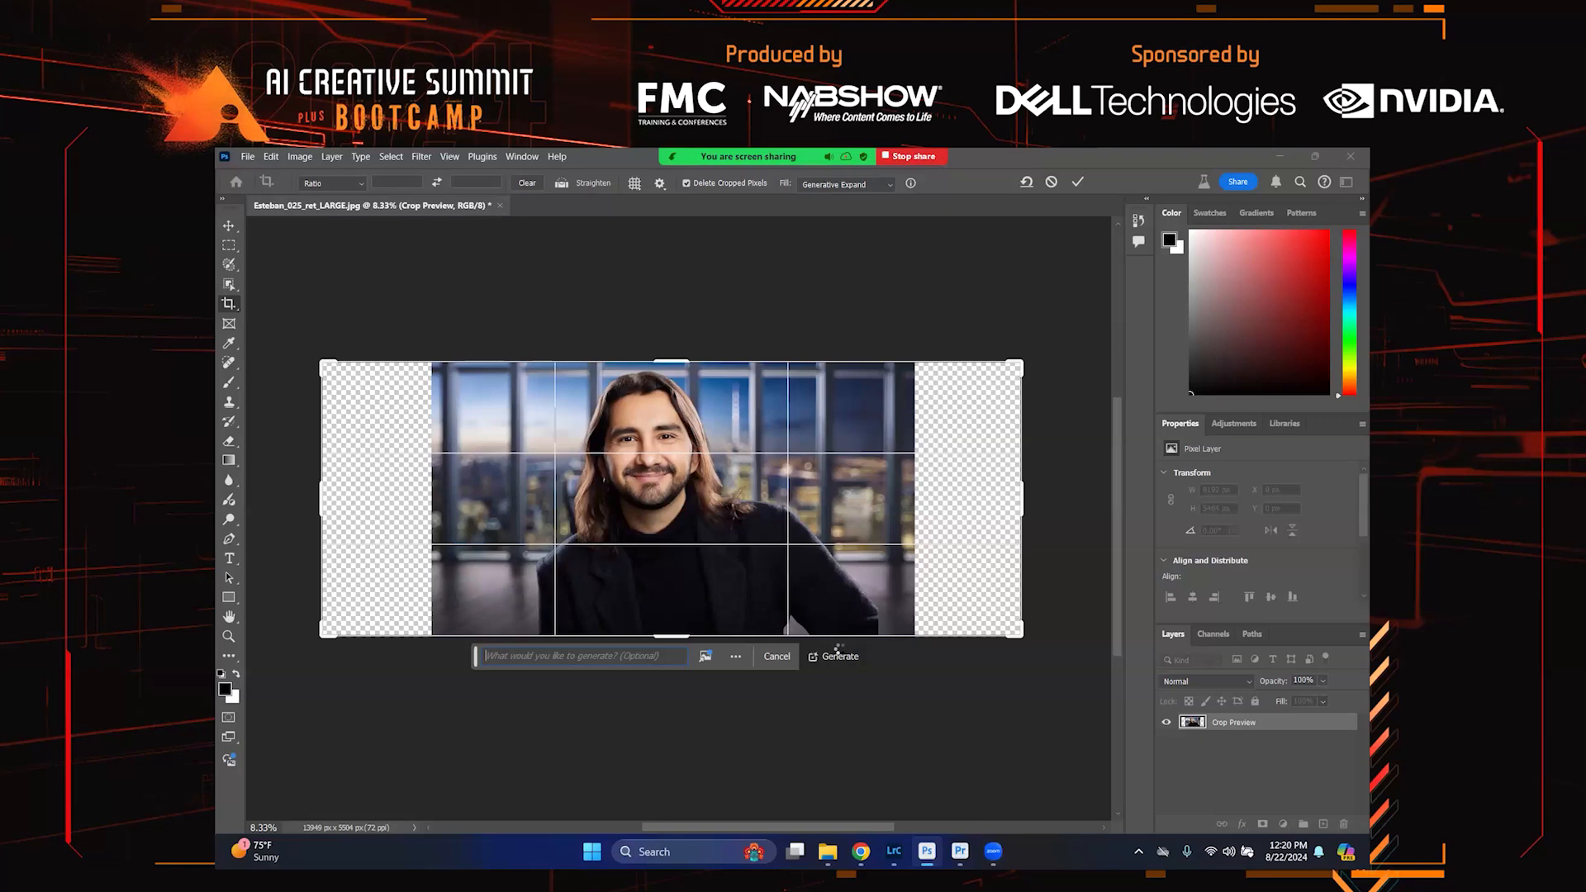
left_click_drag(838, 653, 665, 661)
left_click(666, 658)
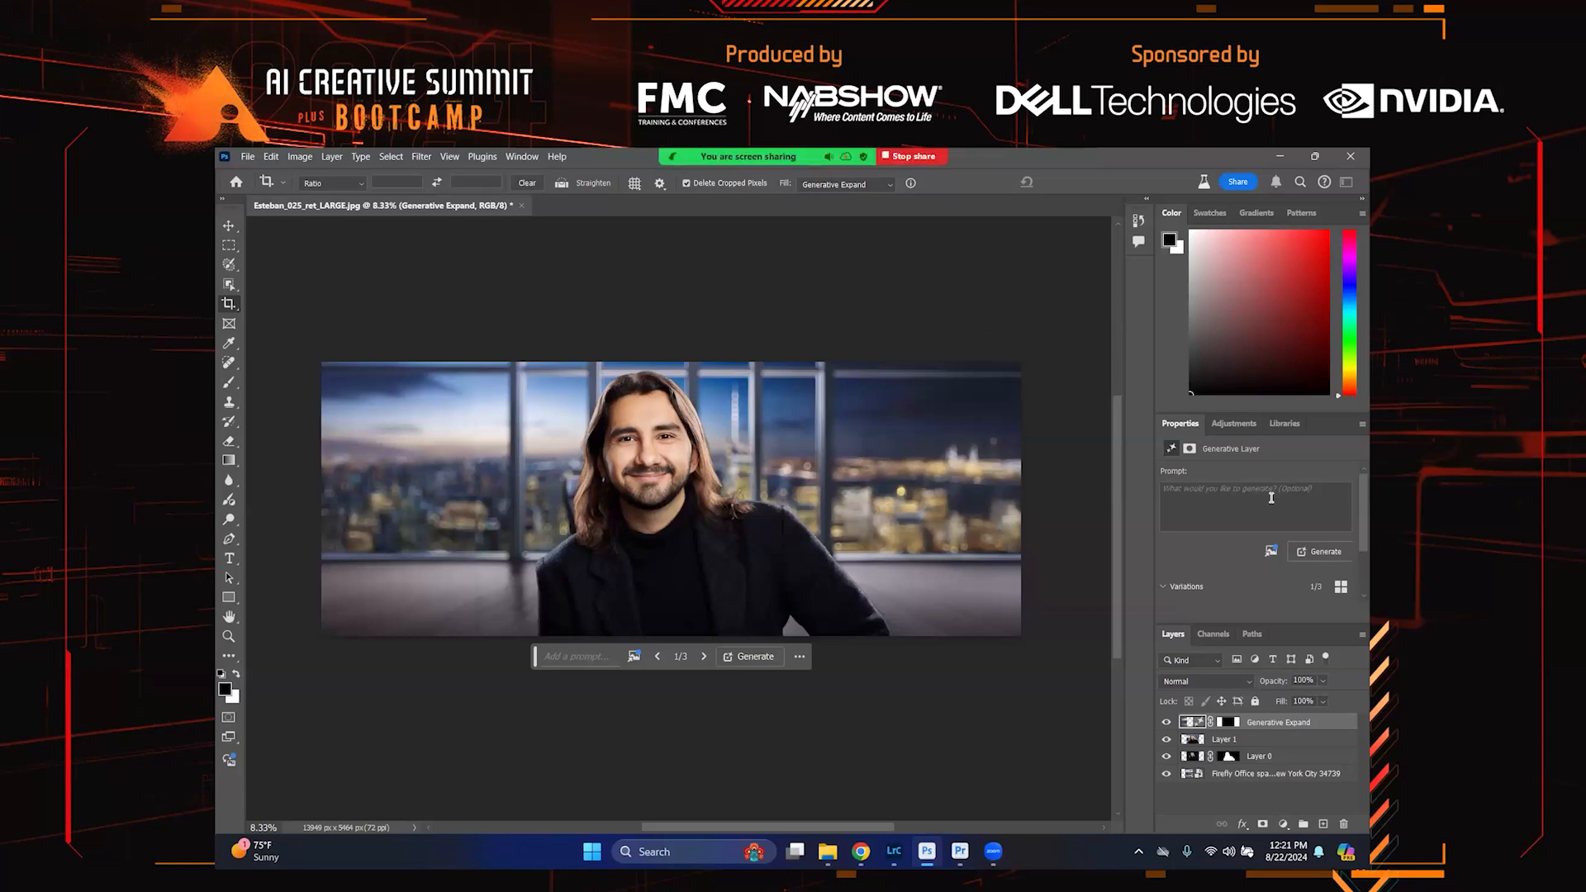
Choose the third Generative Expand variation
scroll(1271, 497, "down", 2)
mouse_move(1253, 565)
left_click(1252, 565)
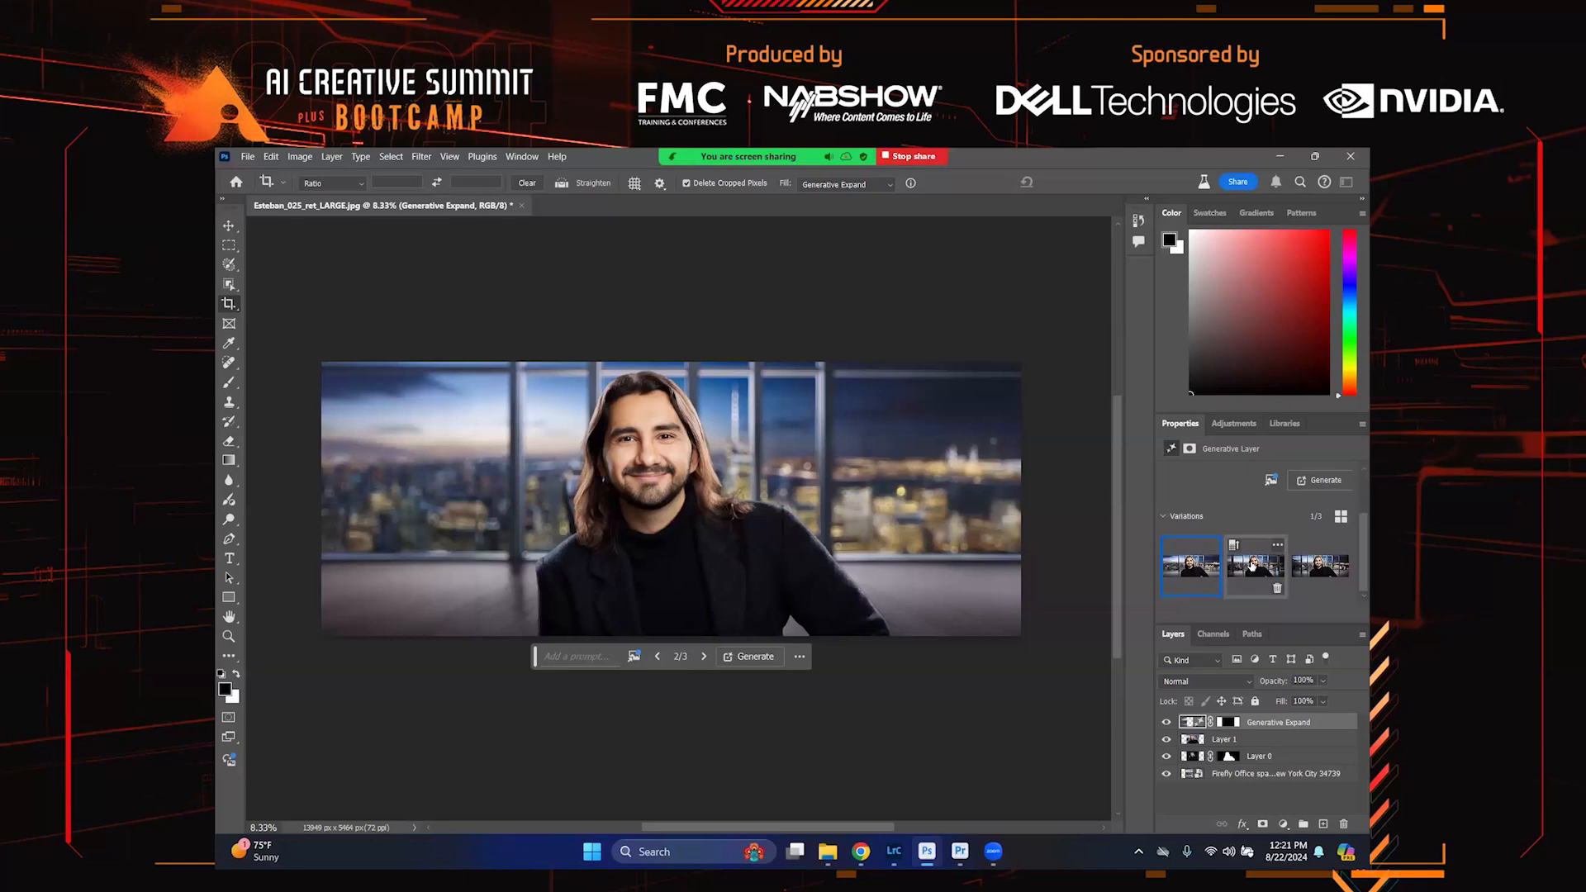
left_click(1317, 572)
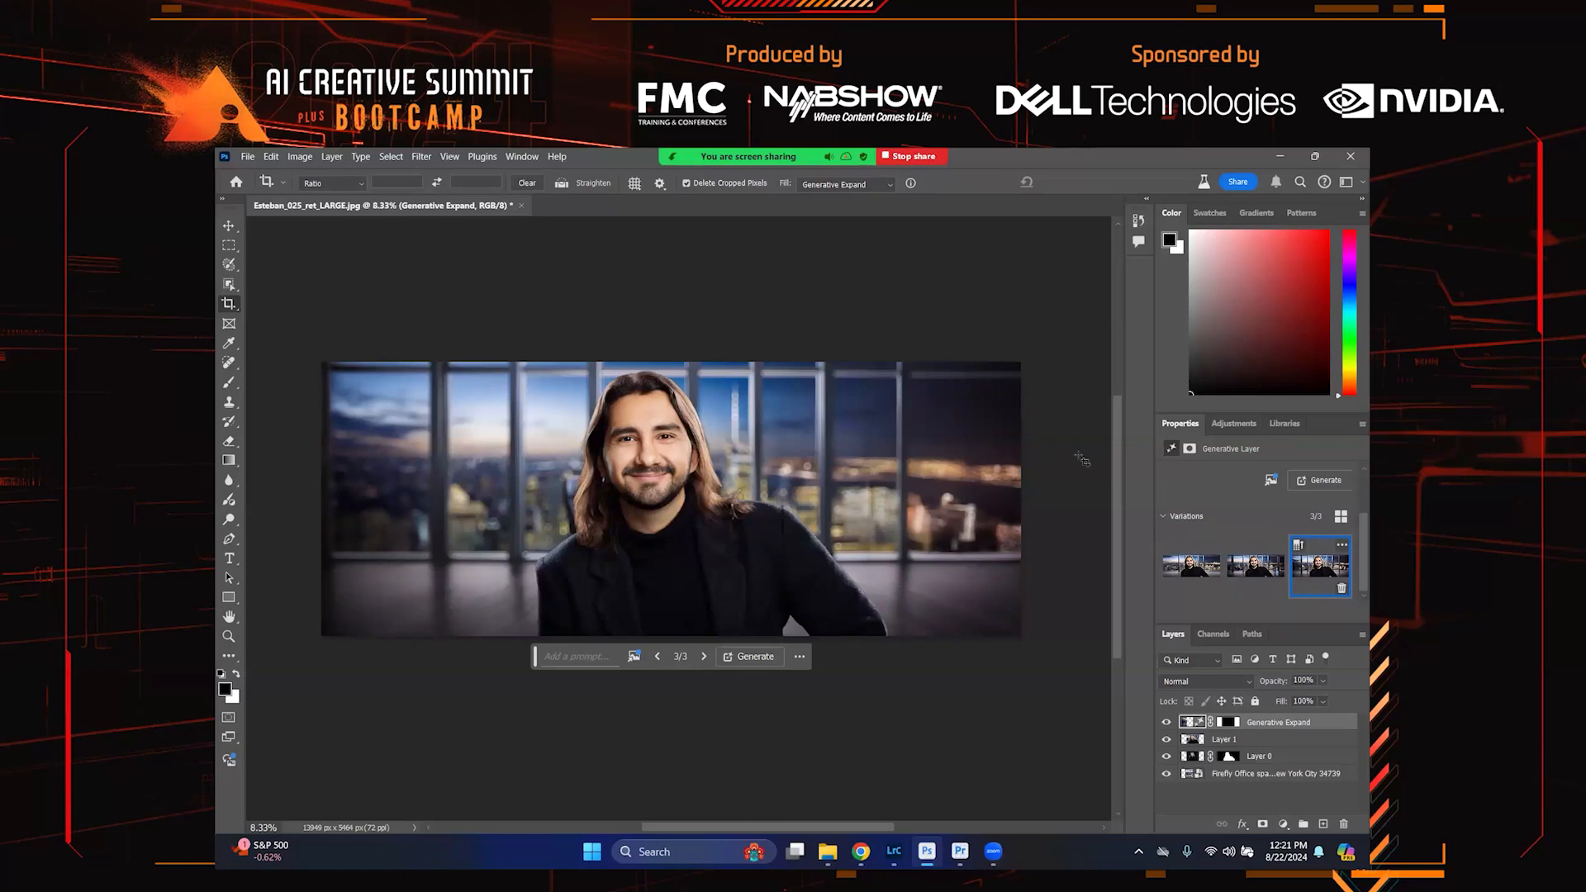
Export the image as a JPG at quality 7 with a width of 4000 px
left_click(247, 157)
mouse_move(356, 410)
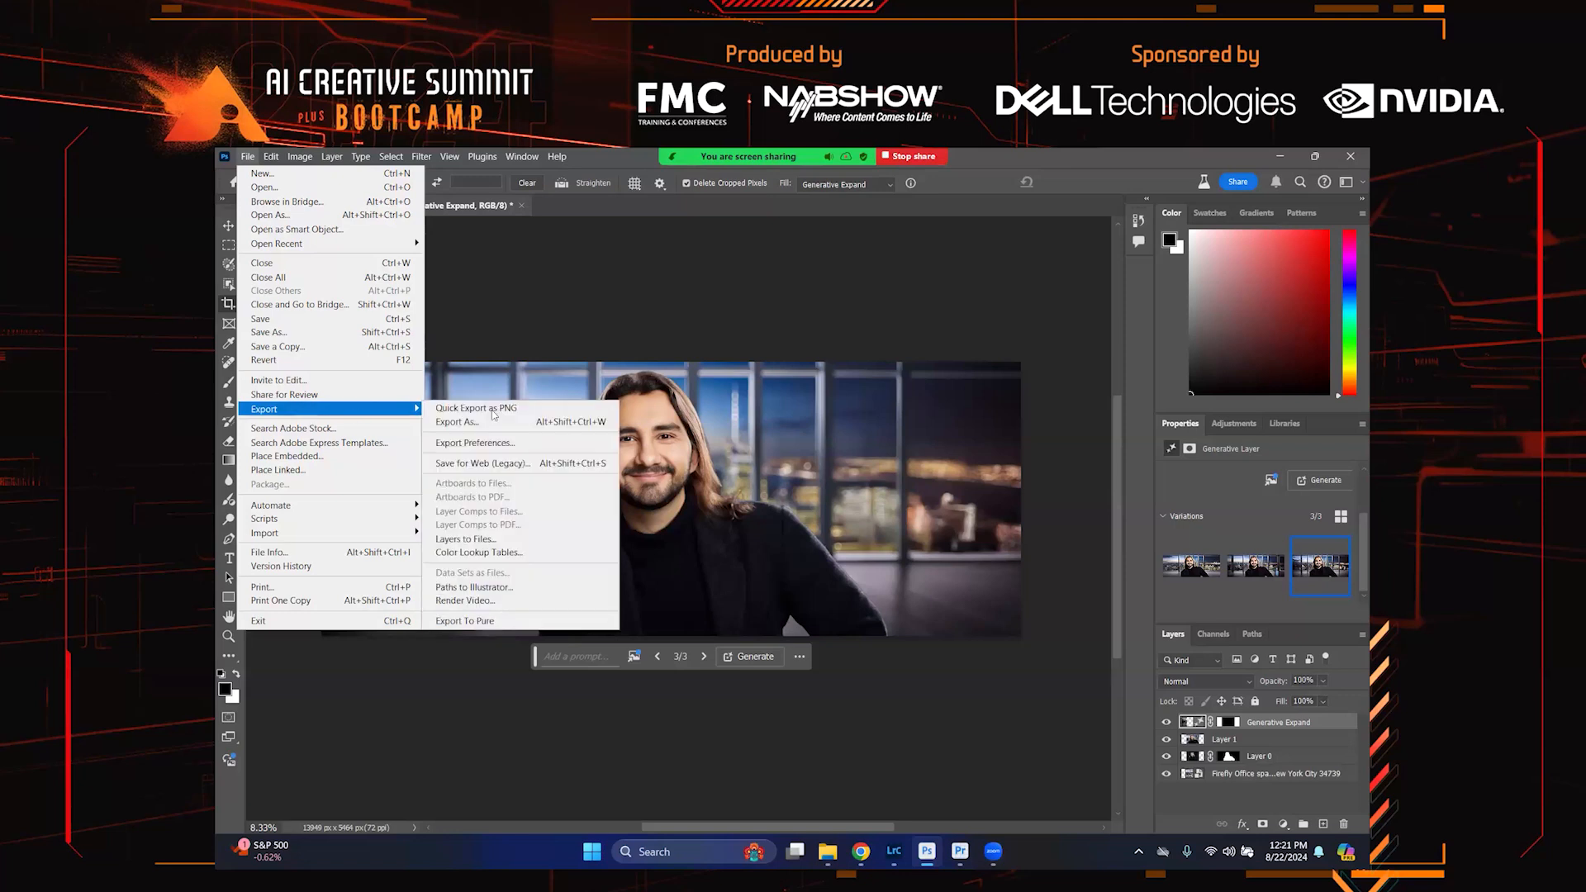
left_click(487, 422)
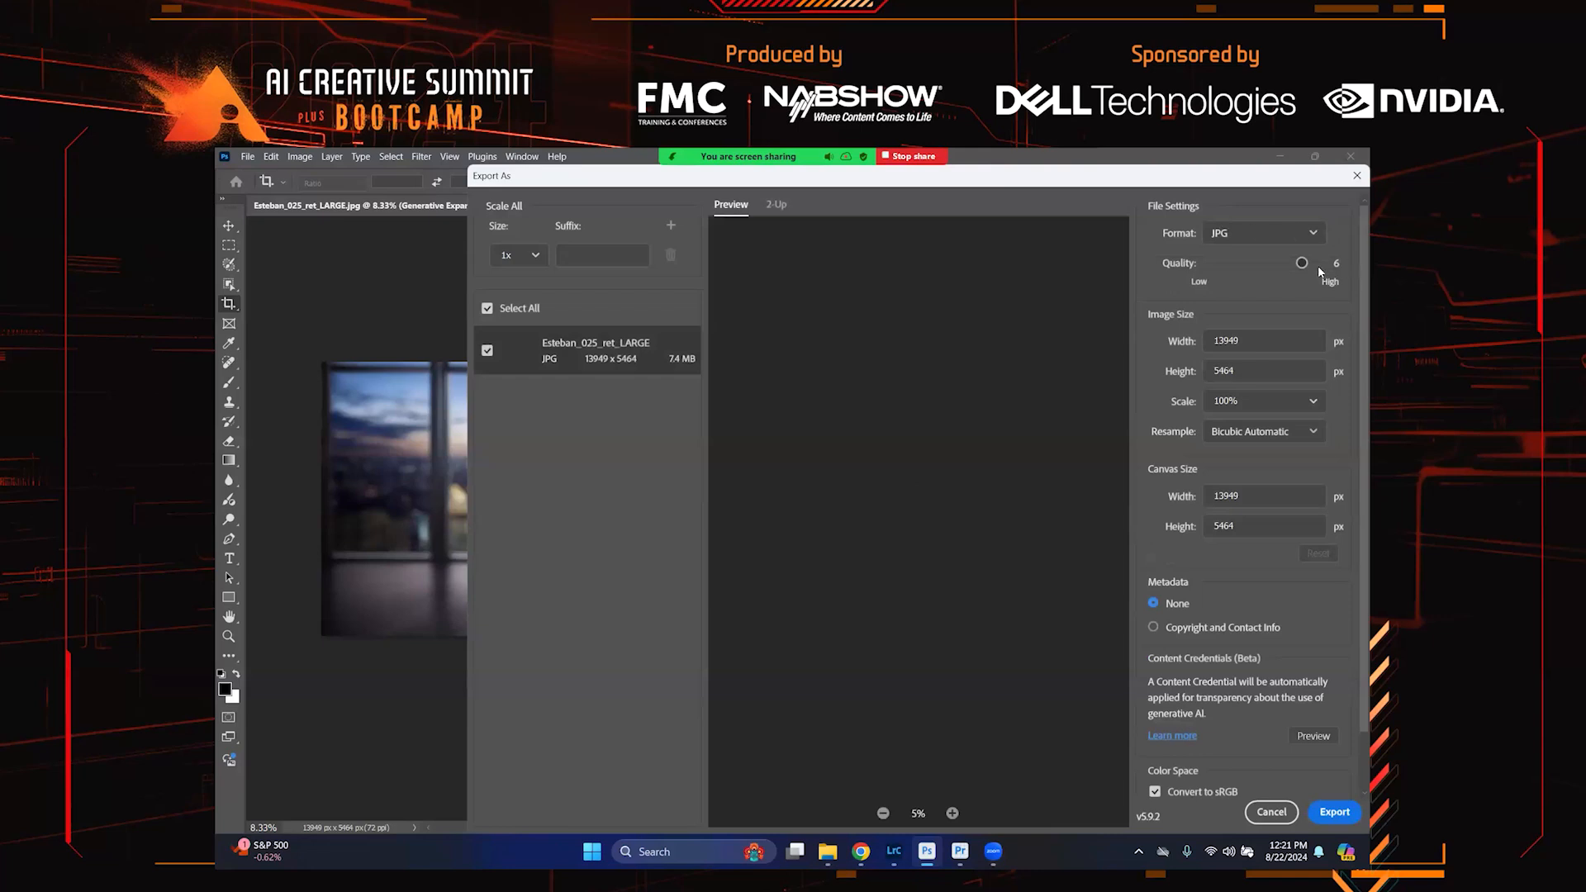
left_click(1321, 262)
key("BackSpace")
key("BackSpace")
key("BackSpace")
key("BackSpace")
type("4000")
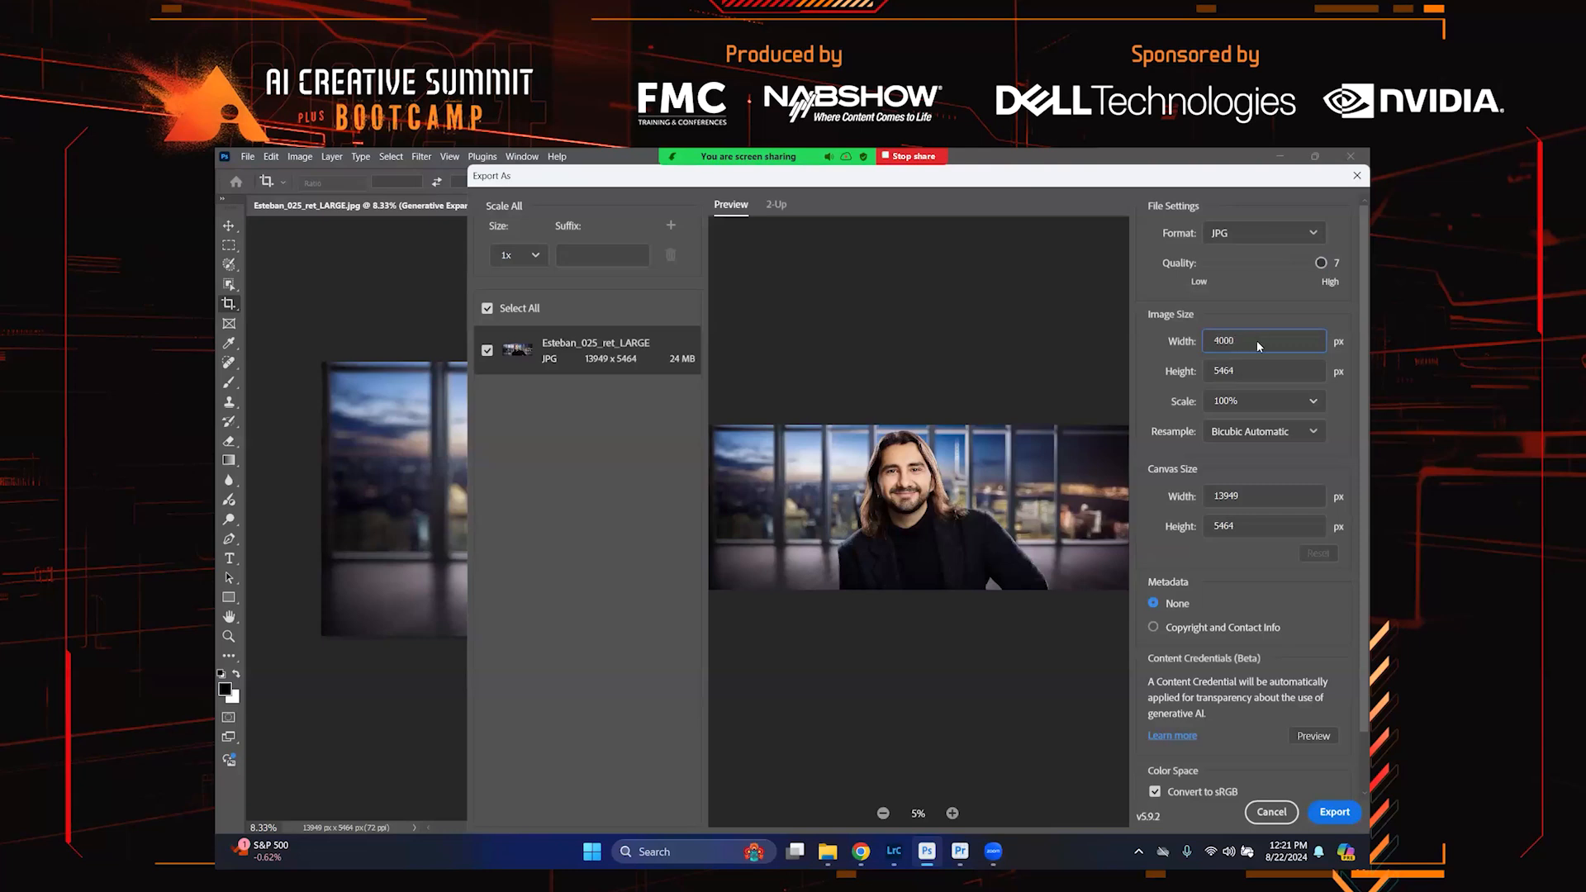
left_click(1333, 812)
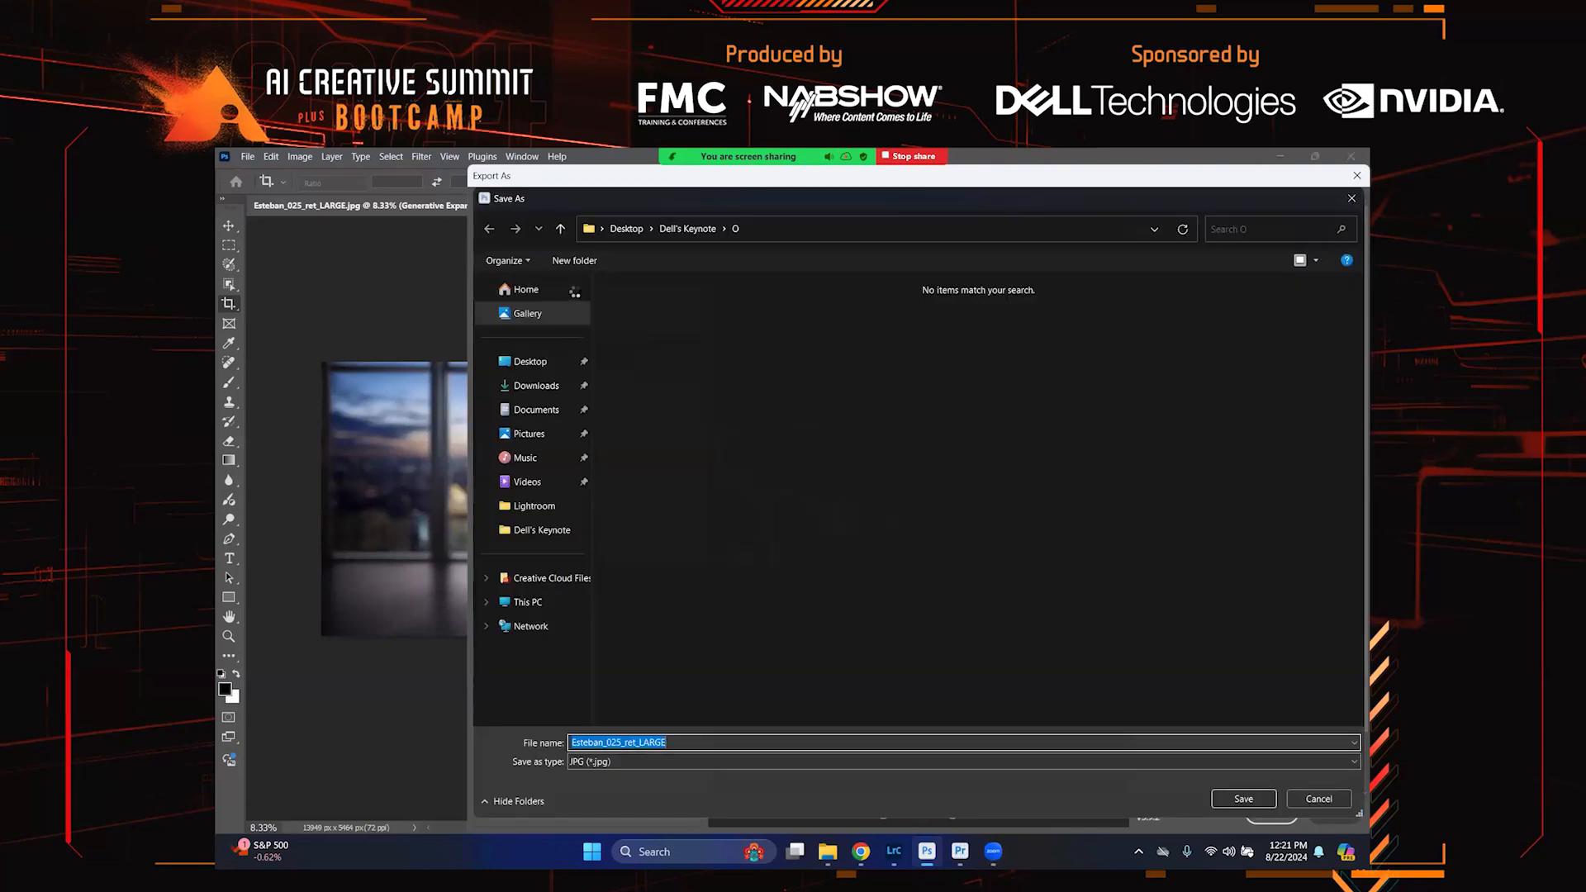
Save the export as PORTRAIT_INTRO_ESTEBAN in the Dell's Keynote folder
left_click(696, 231)
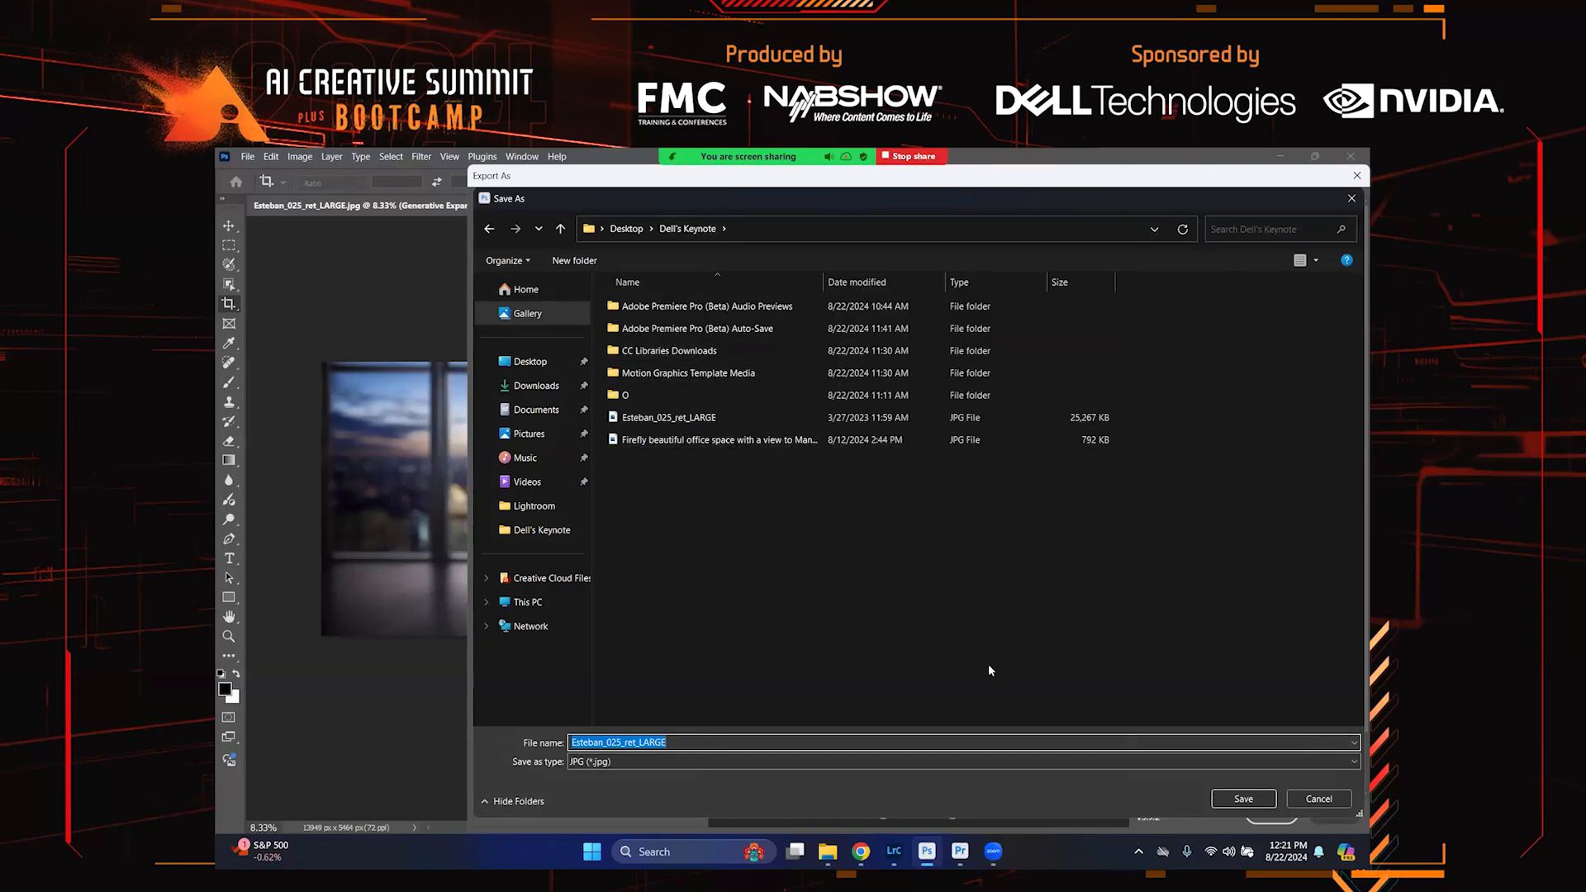
key("Caps_Lock")
type("PORTRAIT_INTRO_ESTEBAN")
key("Caps_Lock")
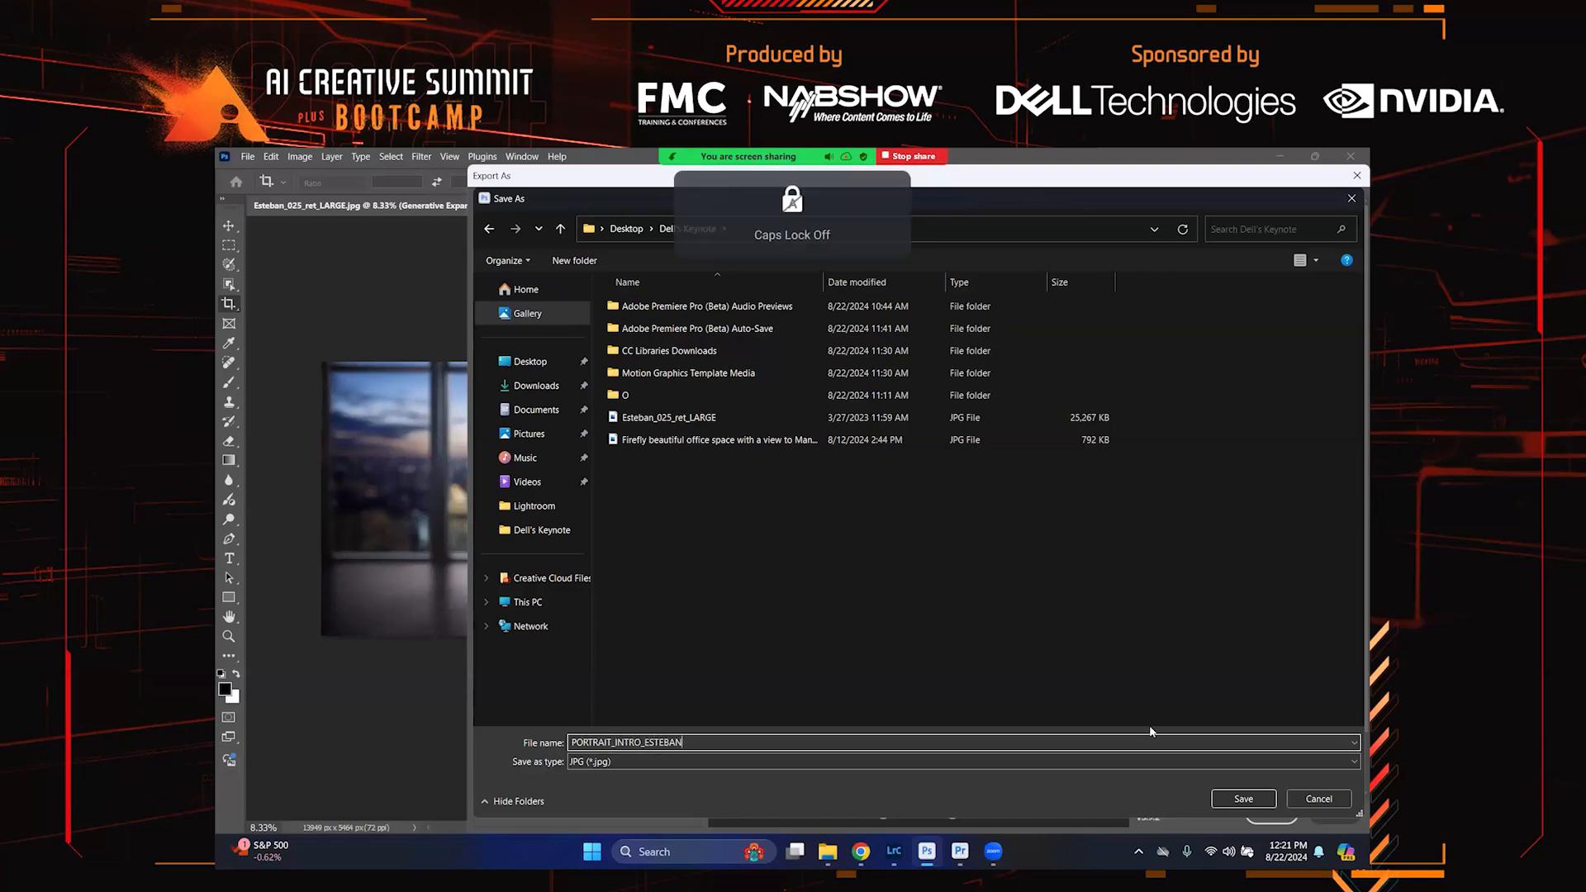
left_click(1243, 798)
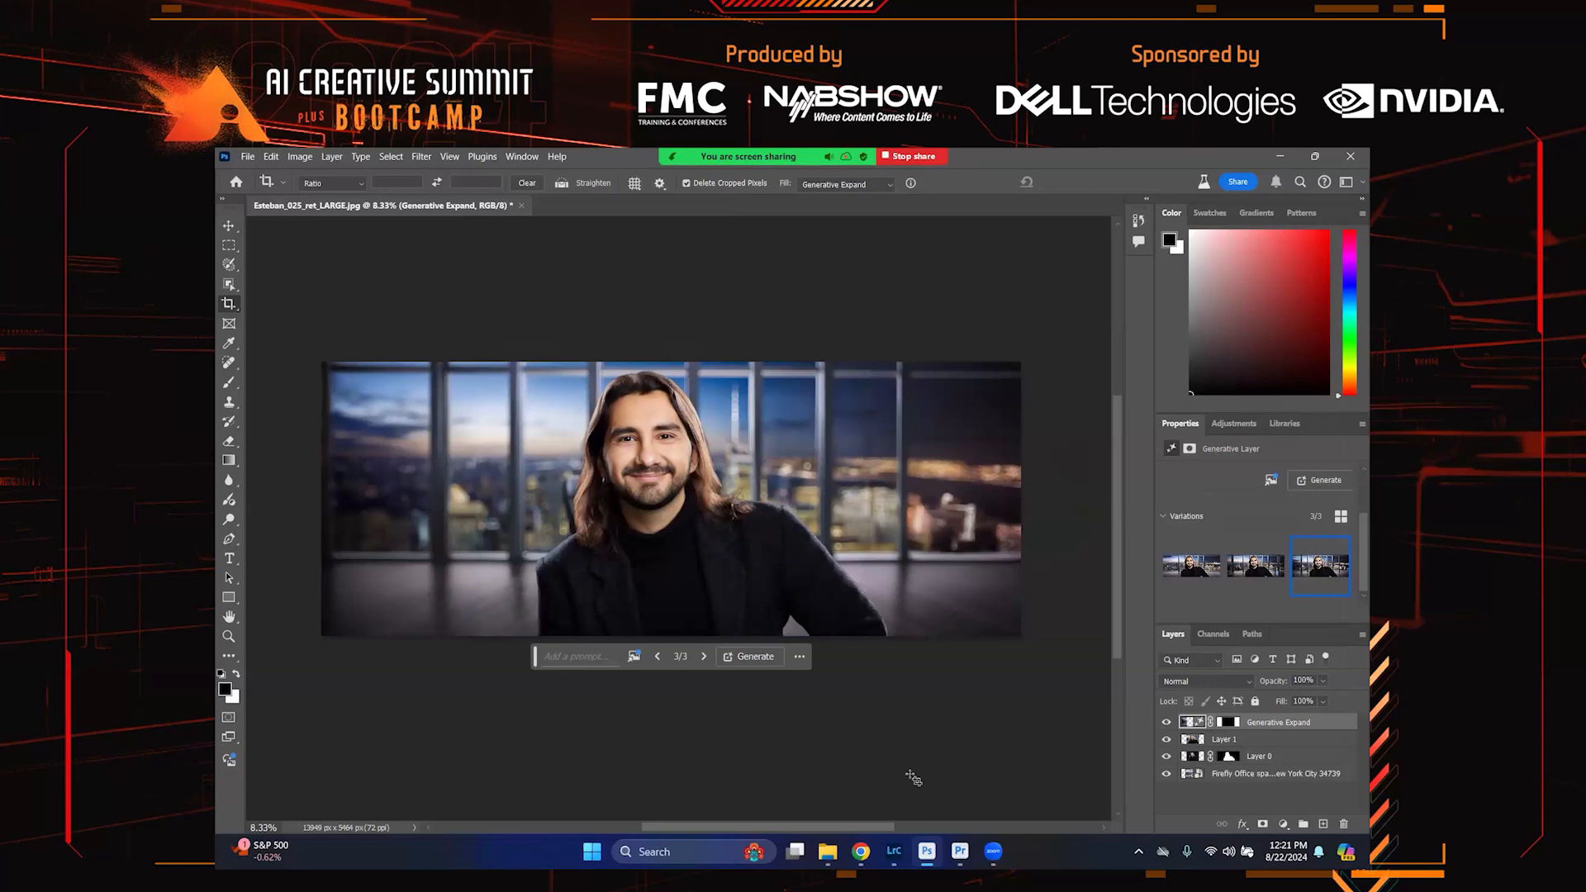
Switch to Premiere Pro and delete the existing clips from the sequence timeline
left_click(952, 854)
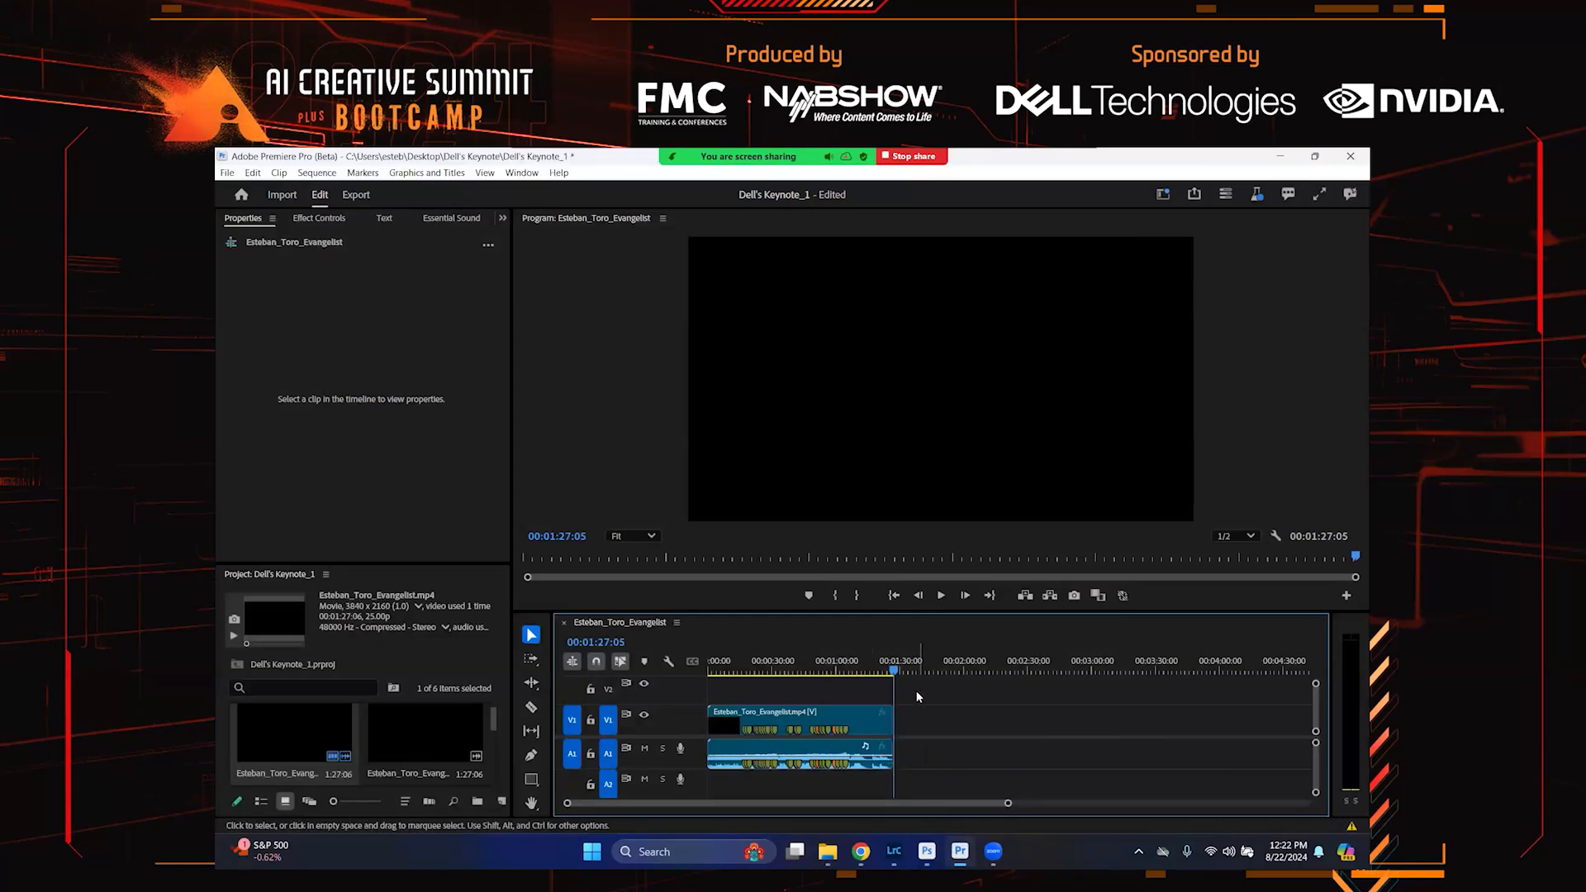
left_click_drag(915, 691, 739, 781)
key("Delete")
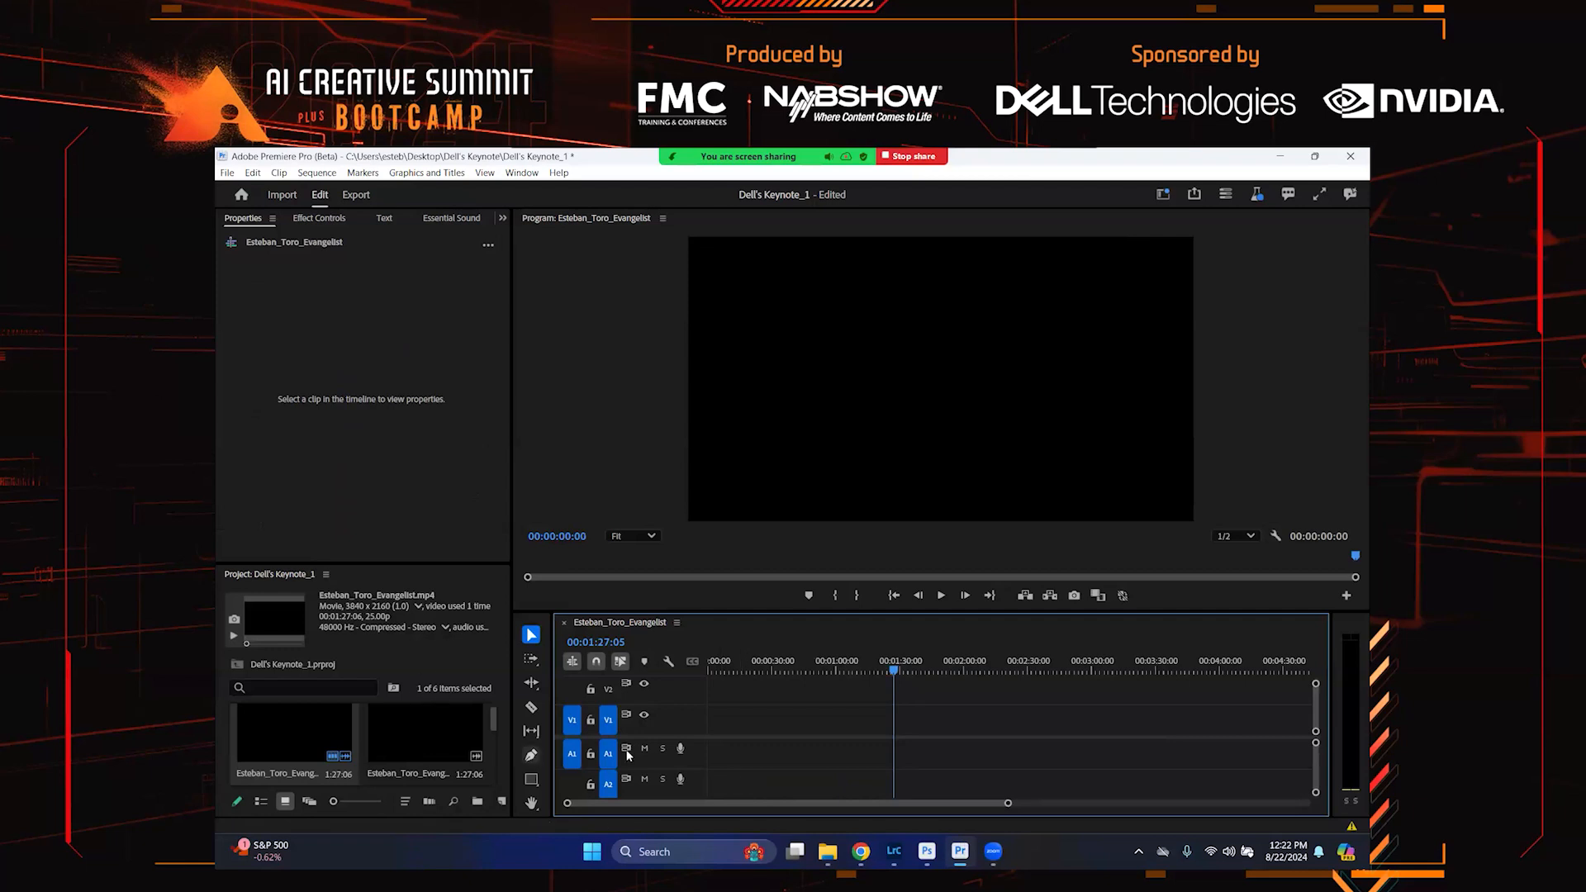
Import PORTRAIT_INTRO_ESTEBAN from the Dell's Keynote folder into the Premiere project
left_click(828, 851)
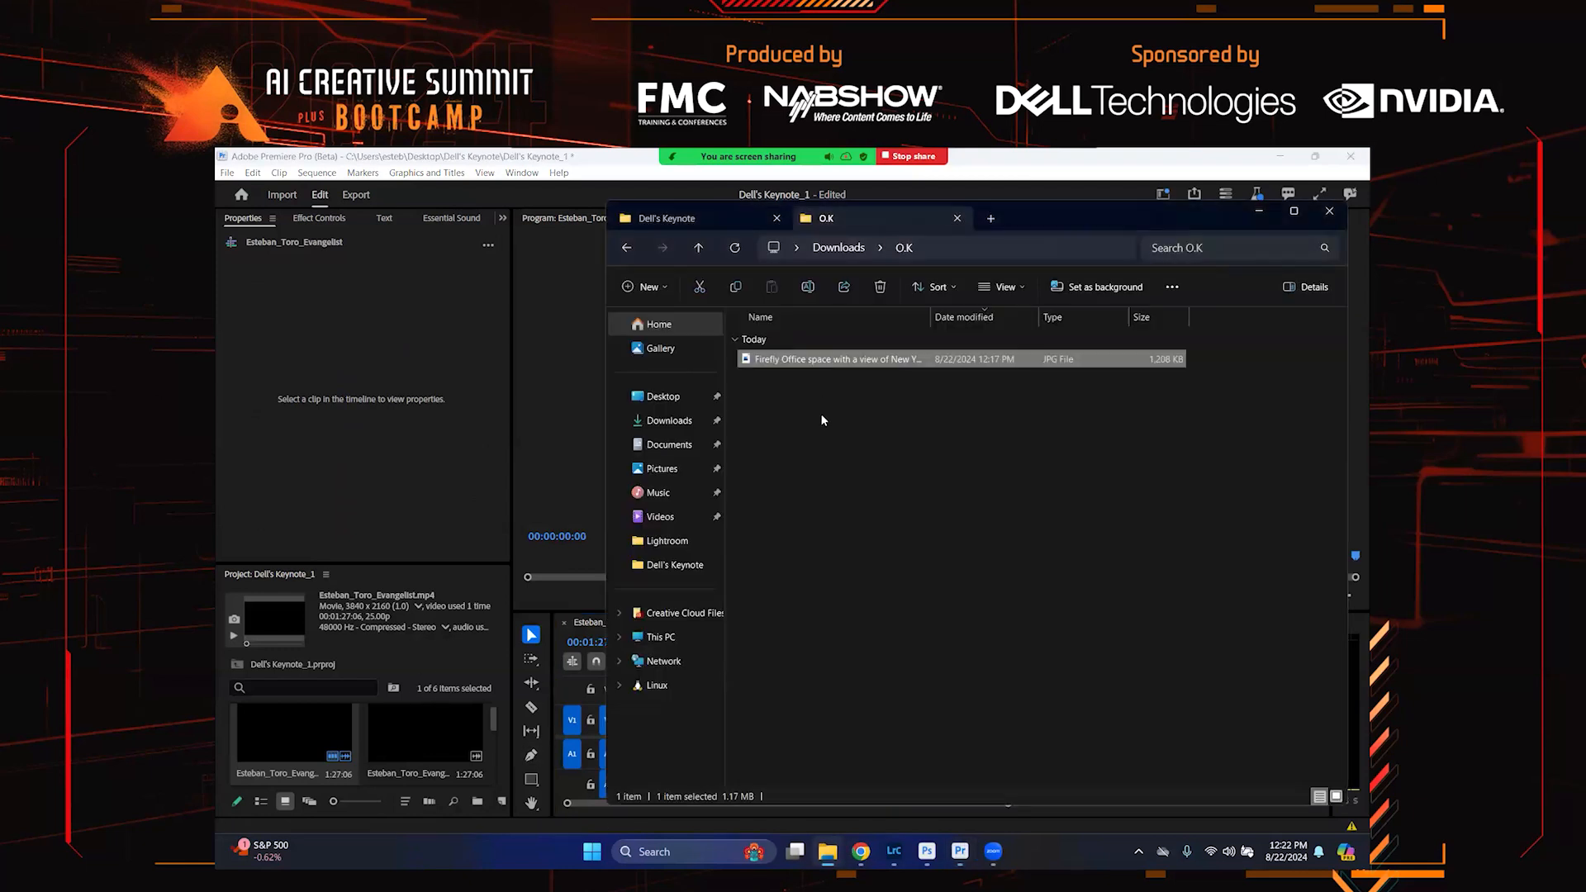
left_click(736, 217)
scroll(992, 578, "up", 3)
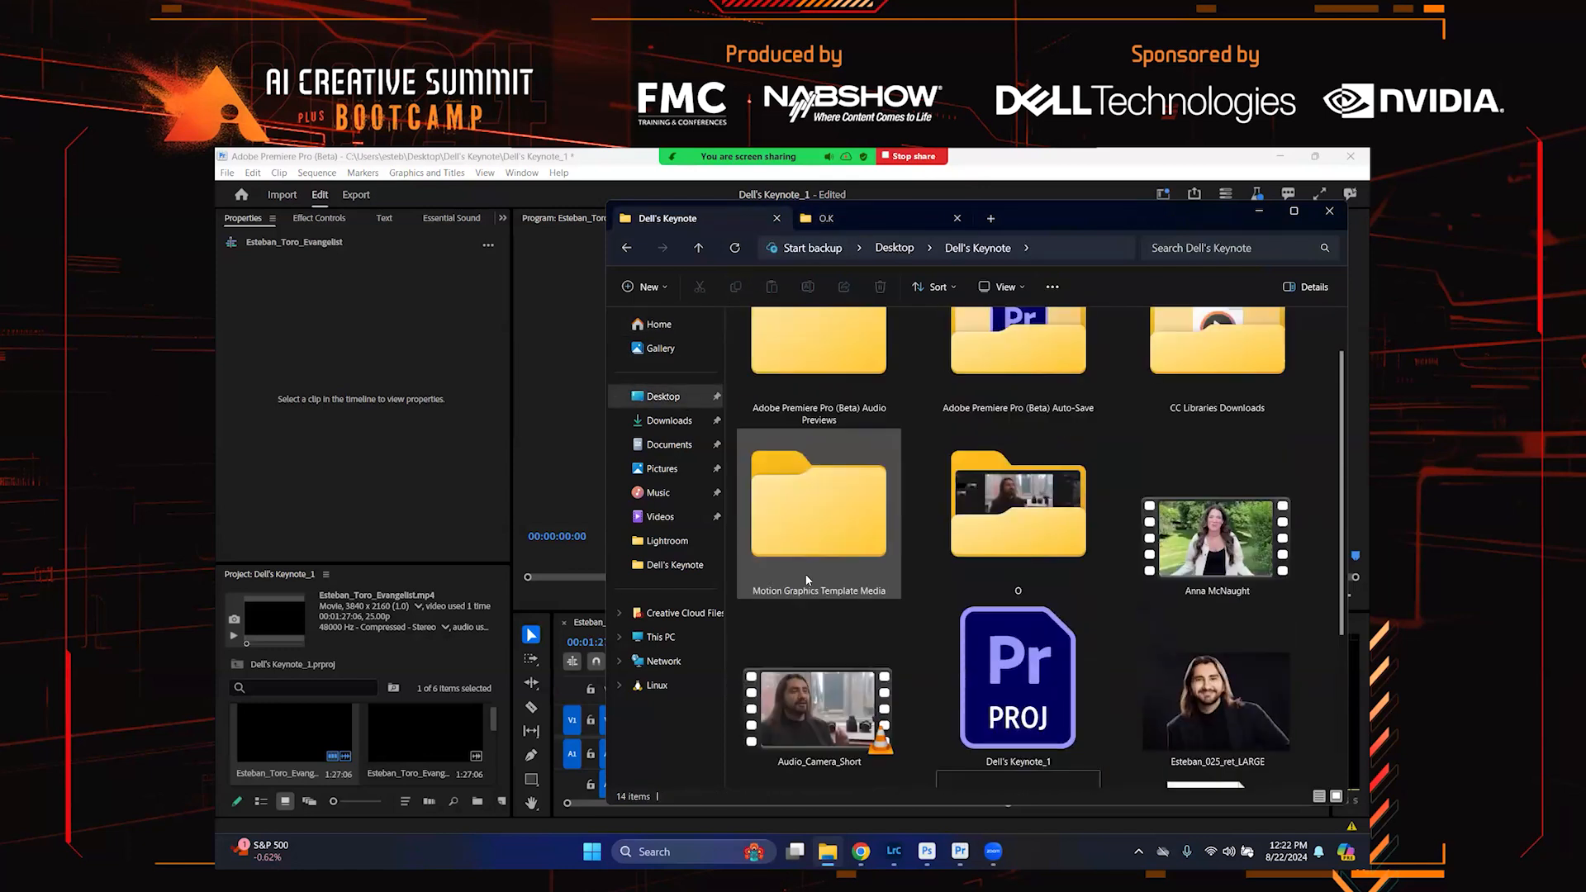
scroll(914, 675, "down", 2)
scroll(914, 674, "down", 2)
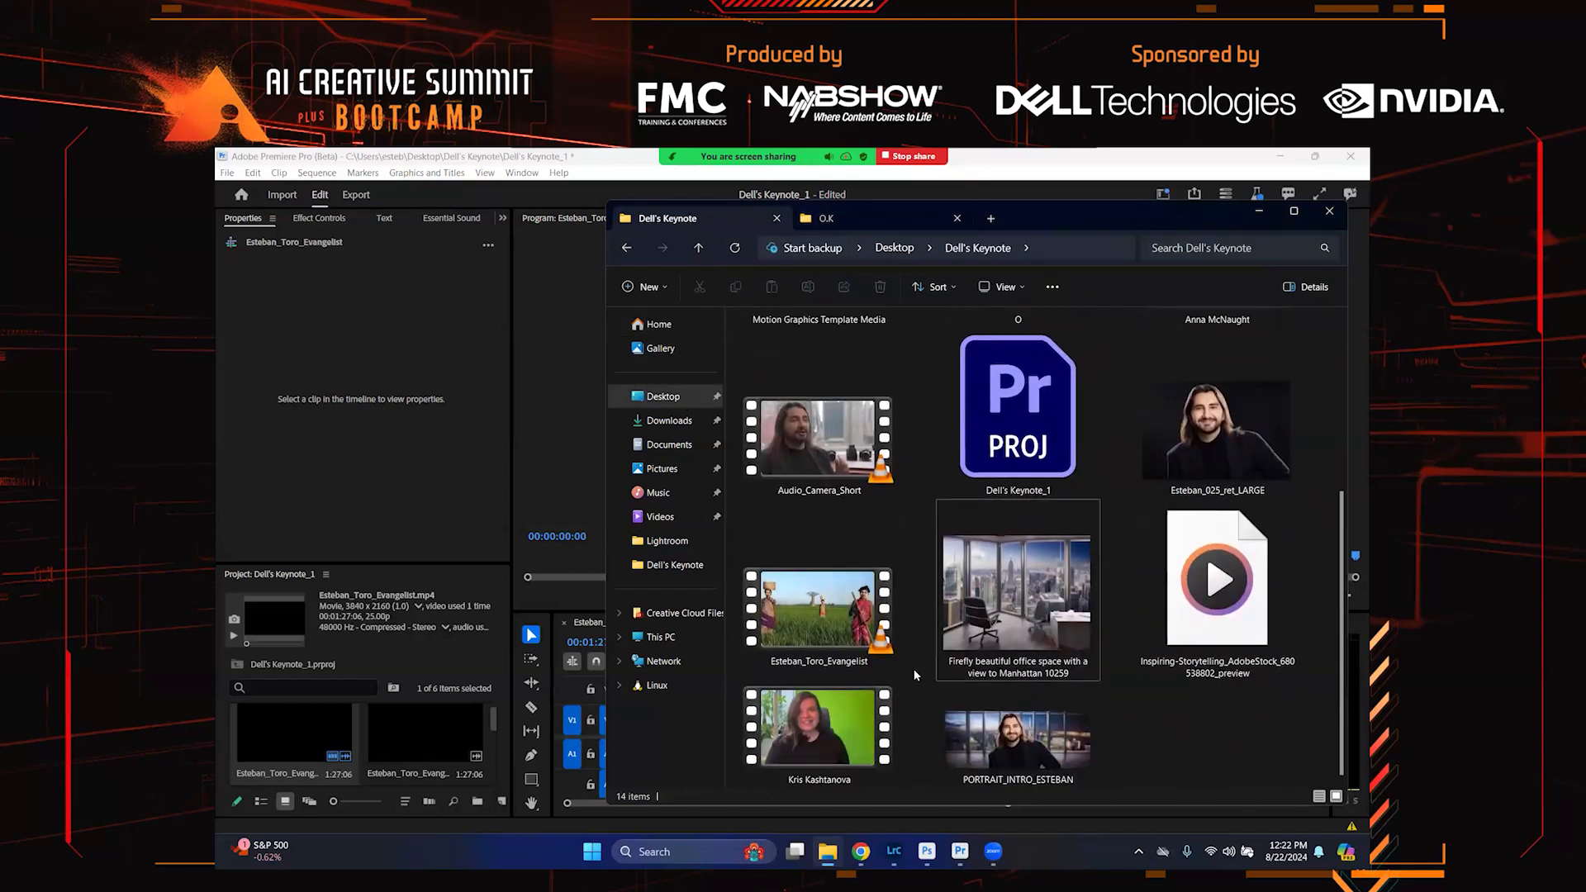
left_click_drag(1024, 733, 406, 735)
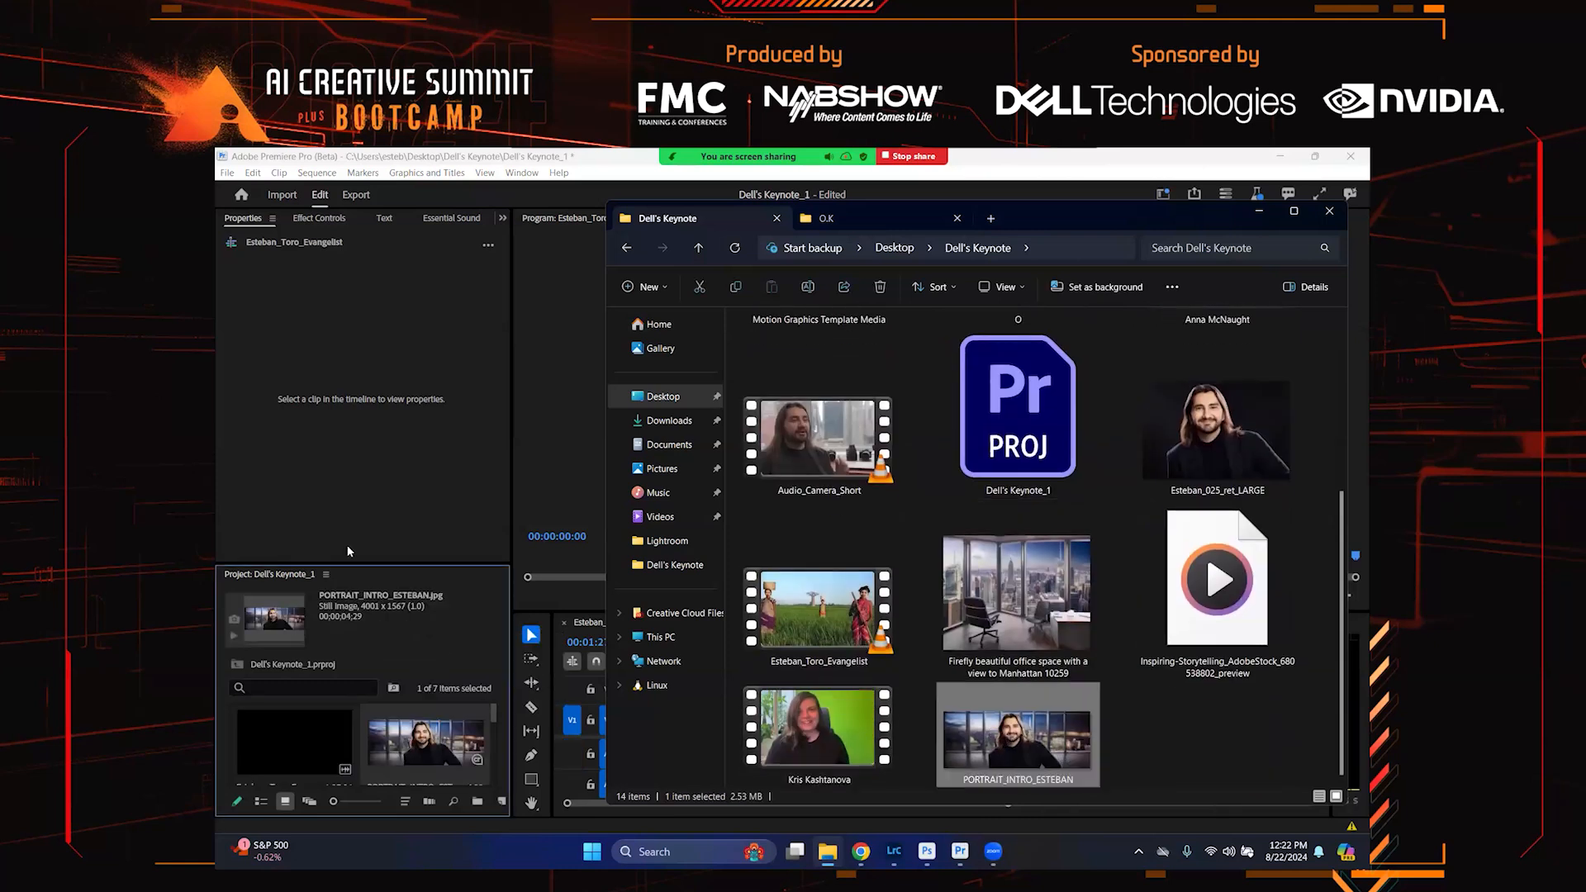
left_click(388, 474)
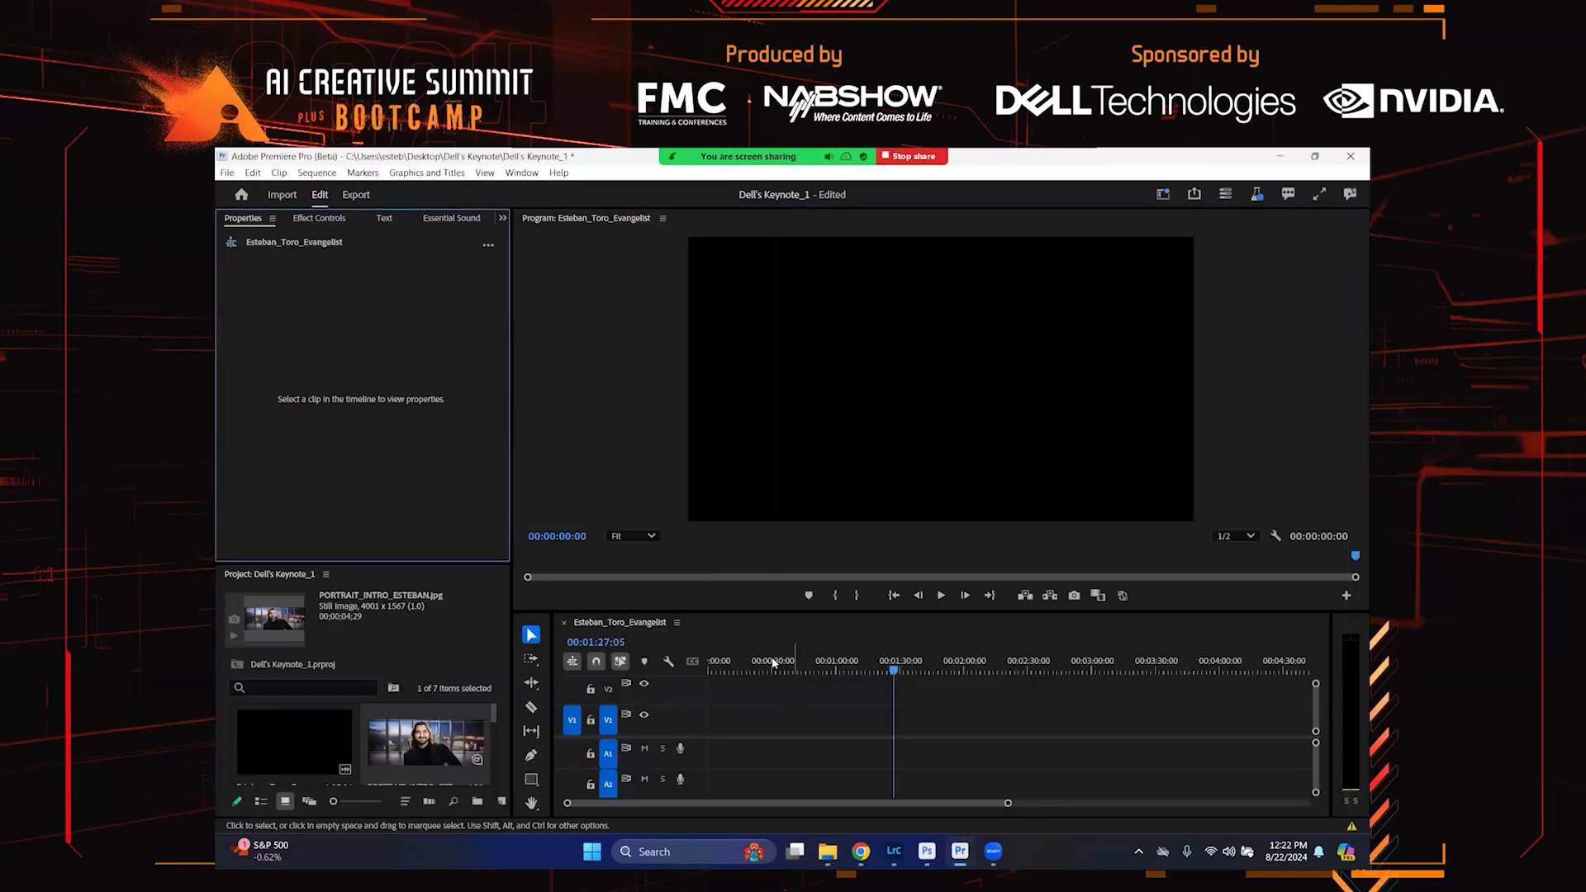
Place the PORTRAIT_INTRO_ESTEBAN image on the V1 track at the start of the sequence
left_click_drag(771, 662, 669, 656)
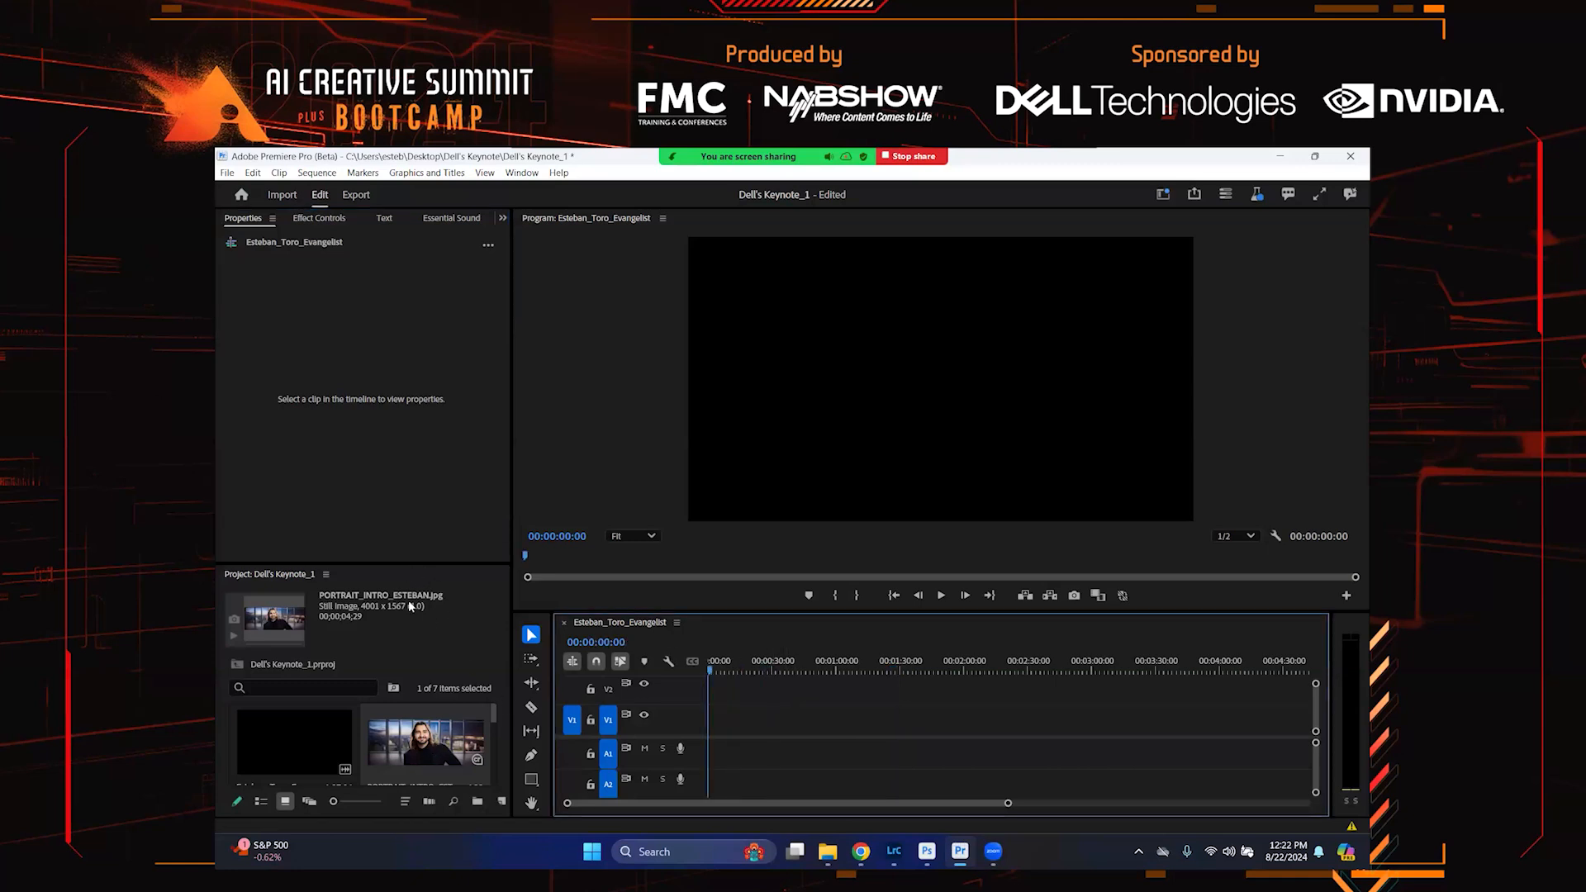
scroll(364, 739, "down", 2)
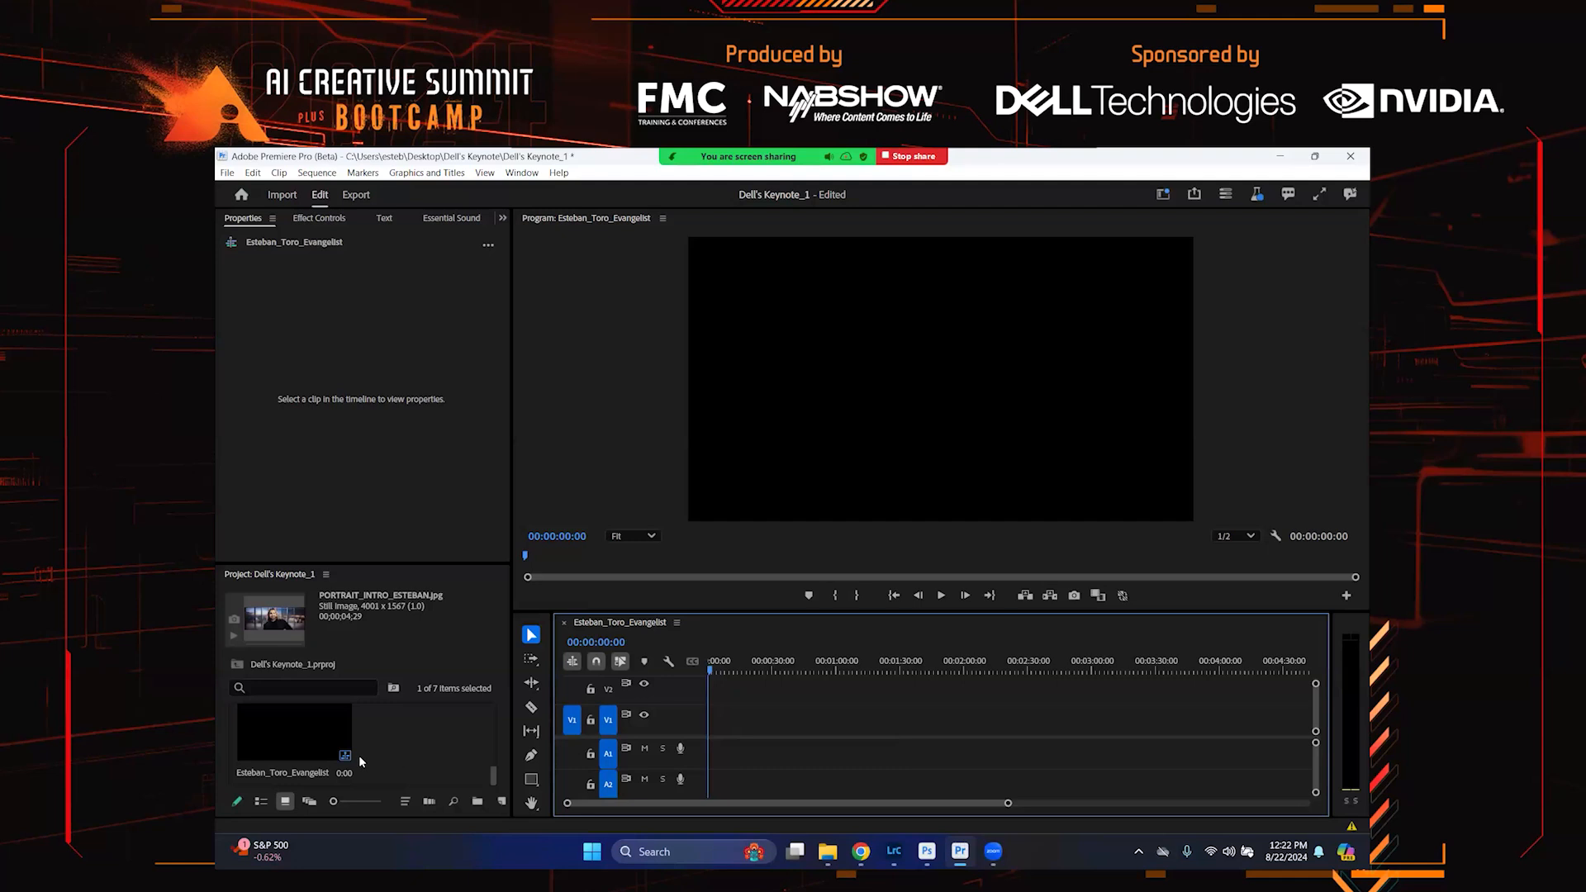
left_click(310, 725)
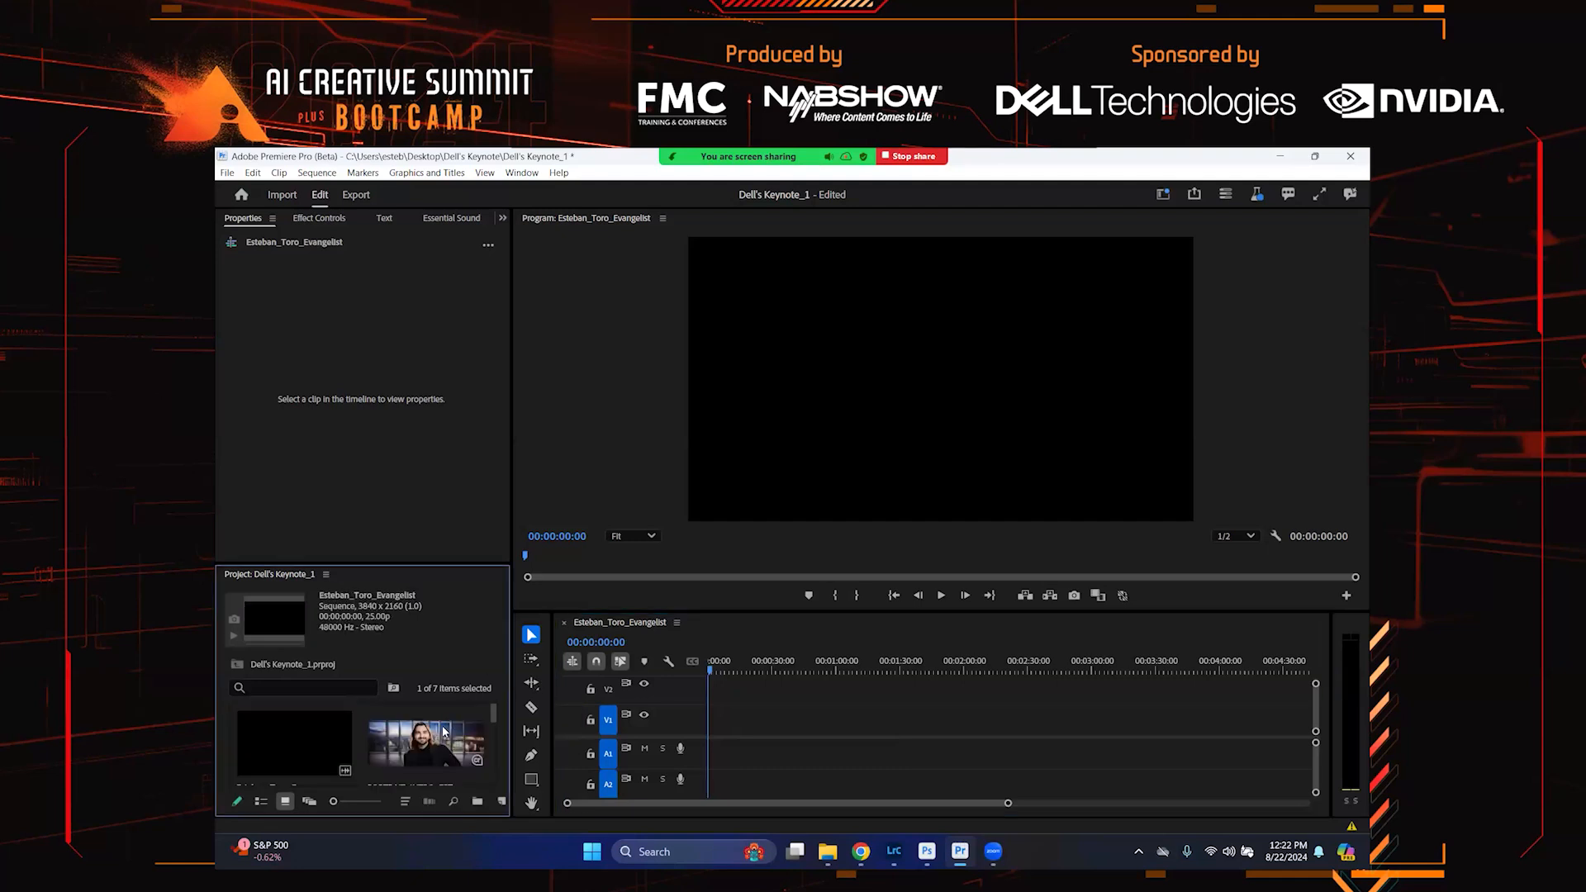
left_click_drag(432, 747, 719, 719)
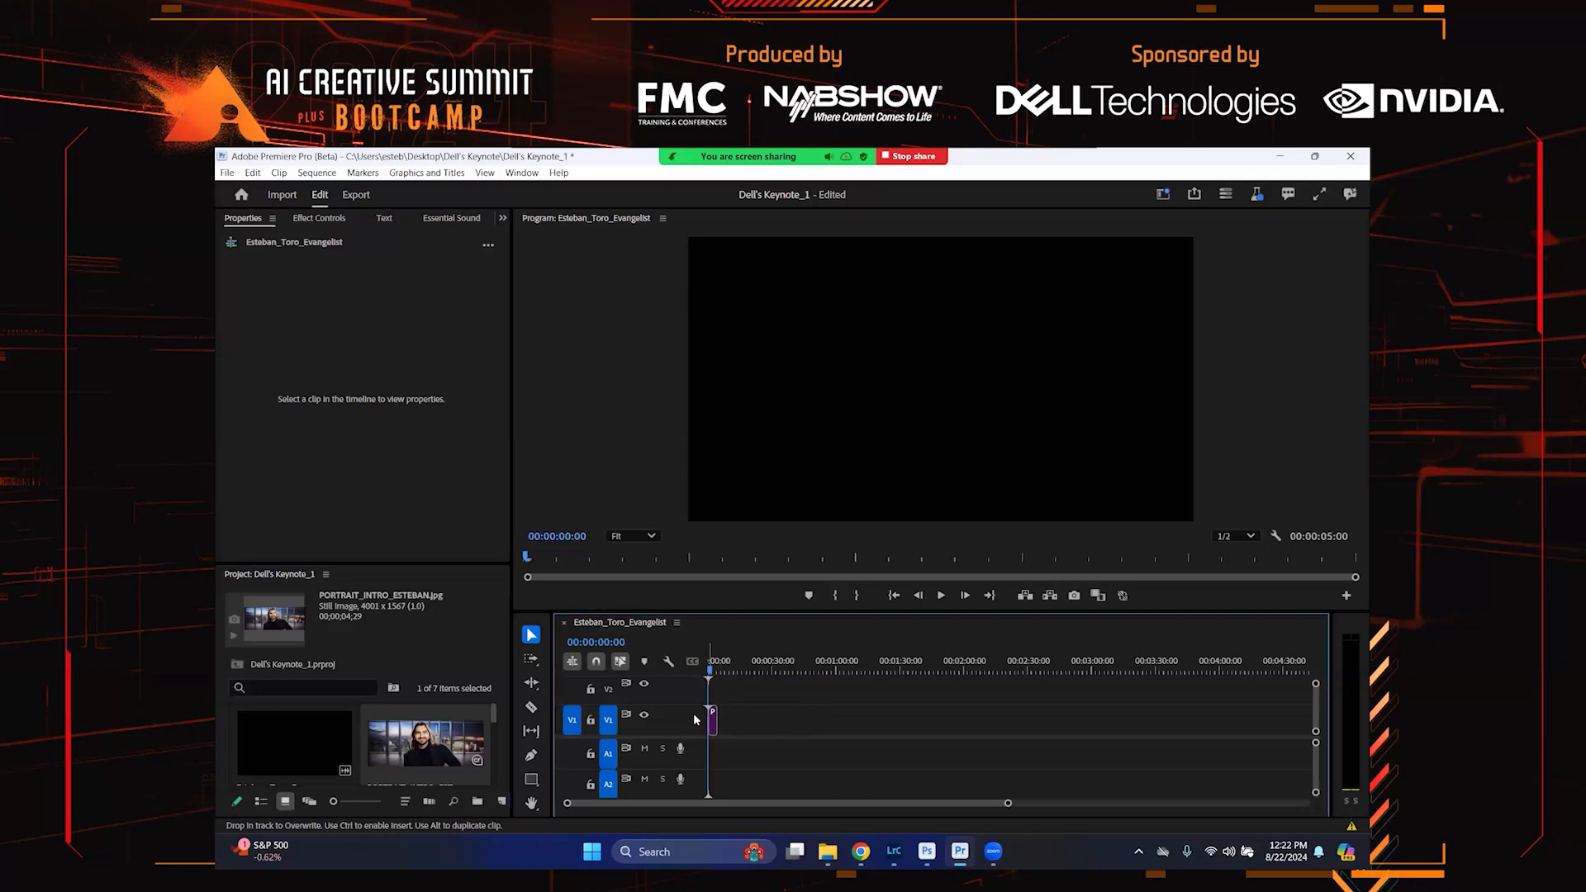
key("equal")
key("equal")
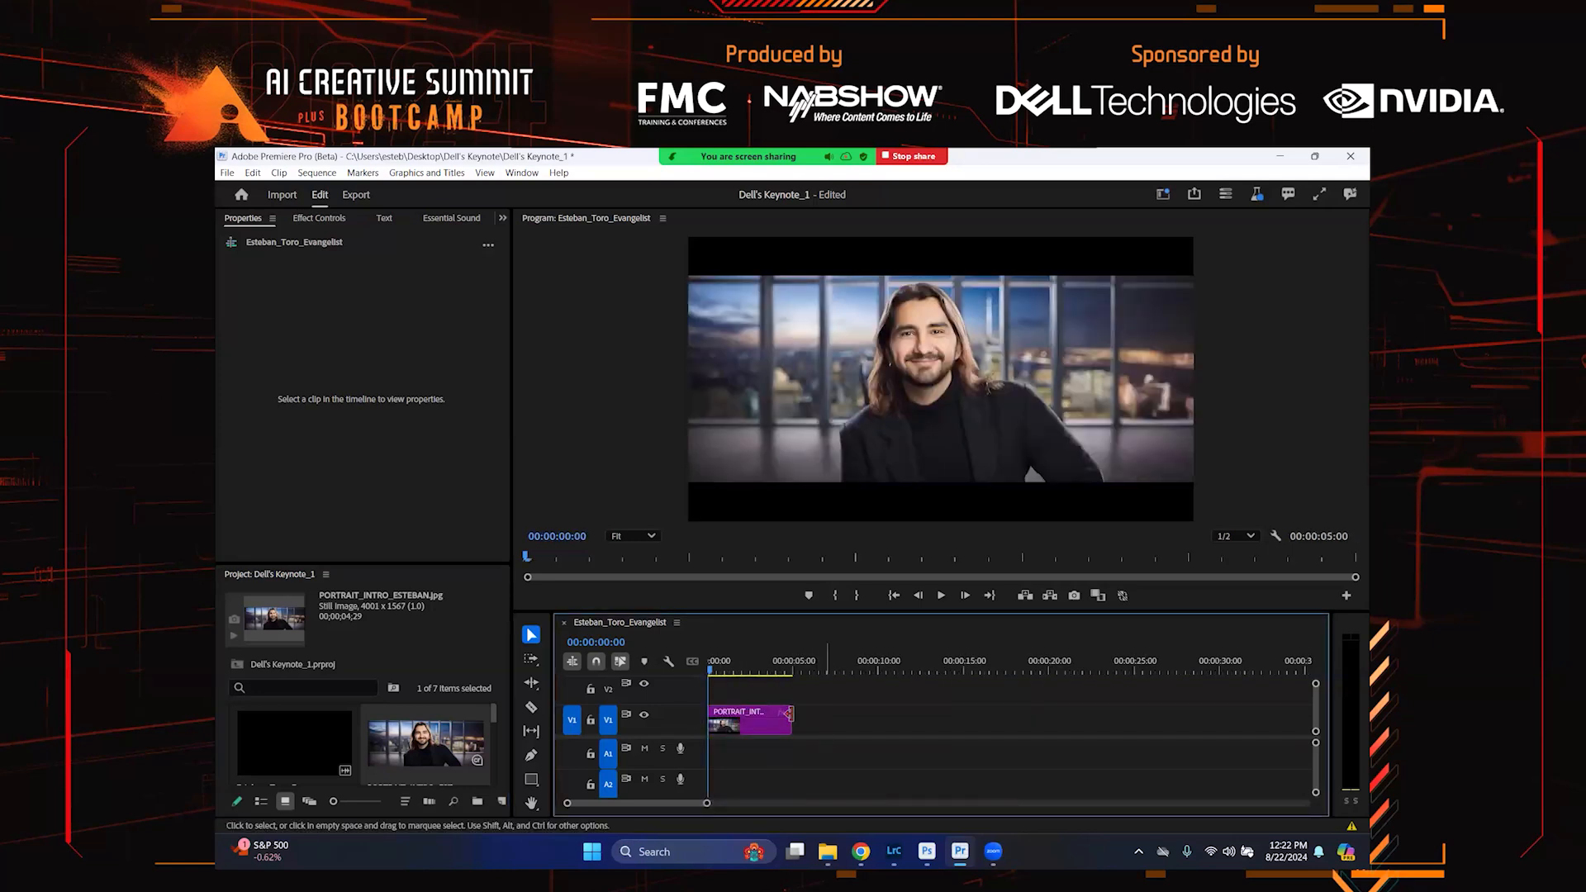
Extend the image clip to about 7 seconds and play back the sequence
left_click_drag(792, 715, 822, 724)
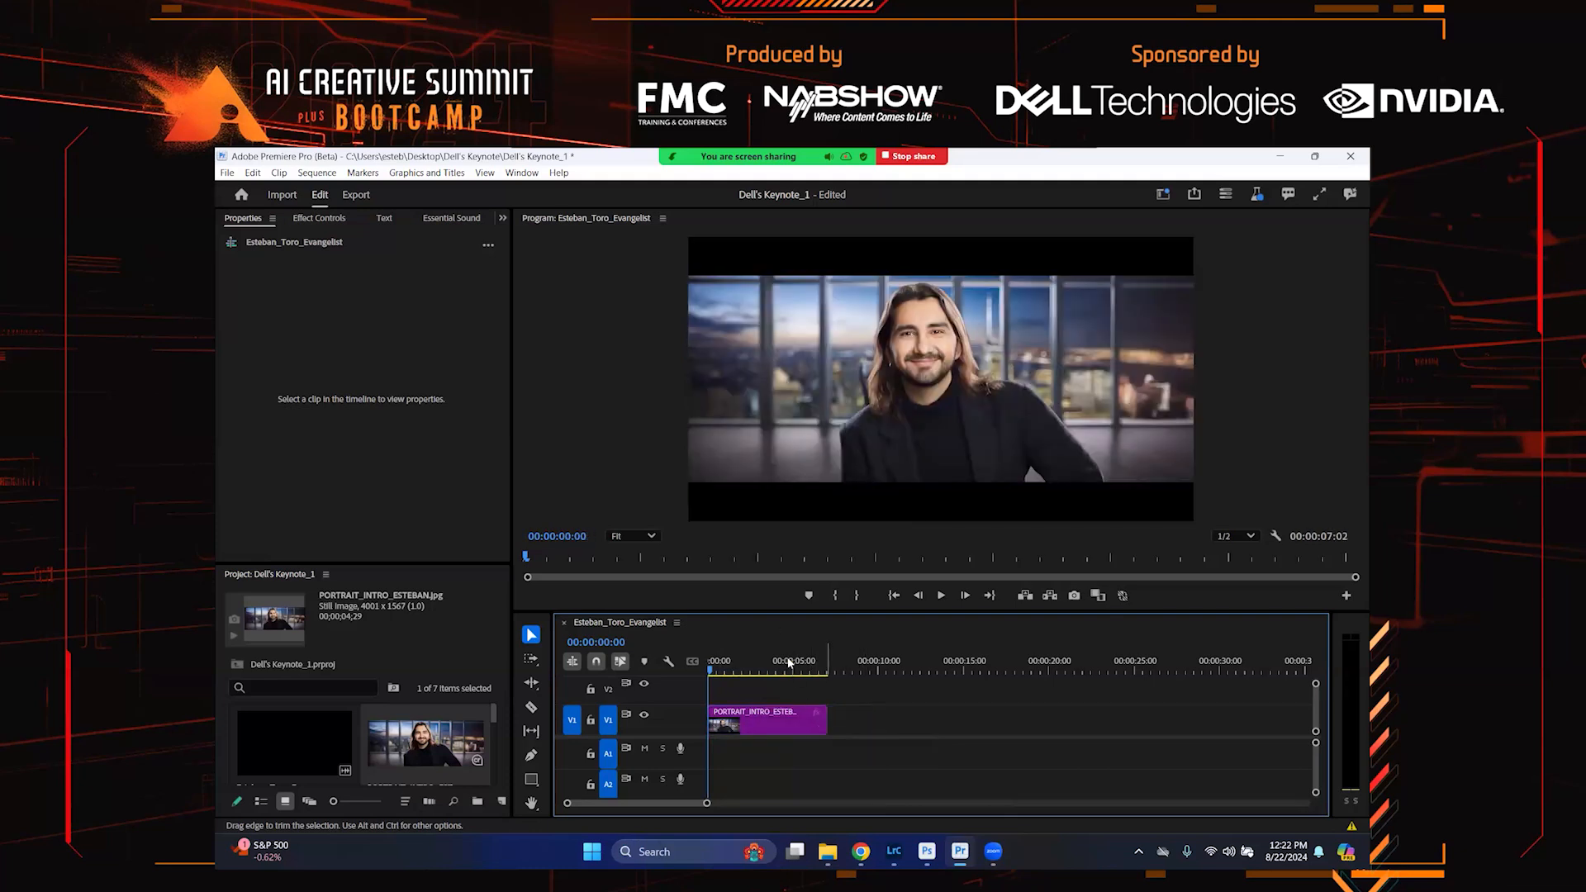
key("space")
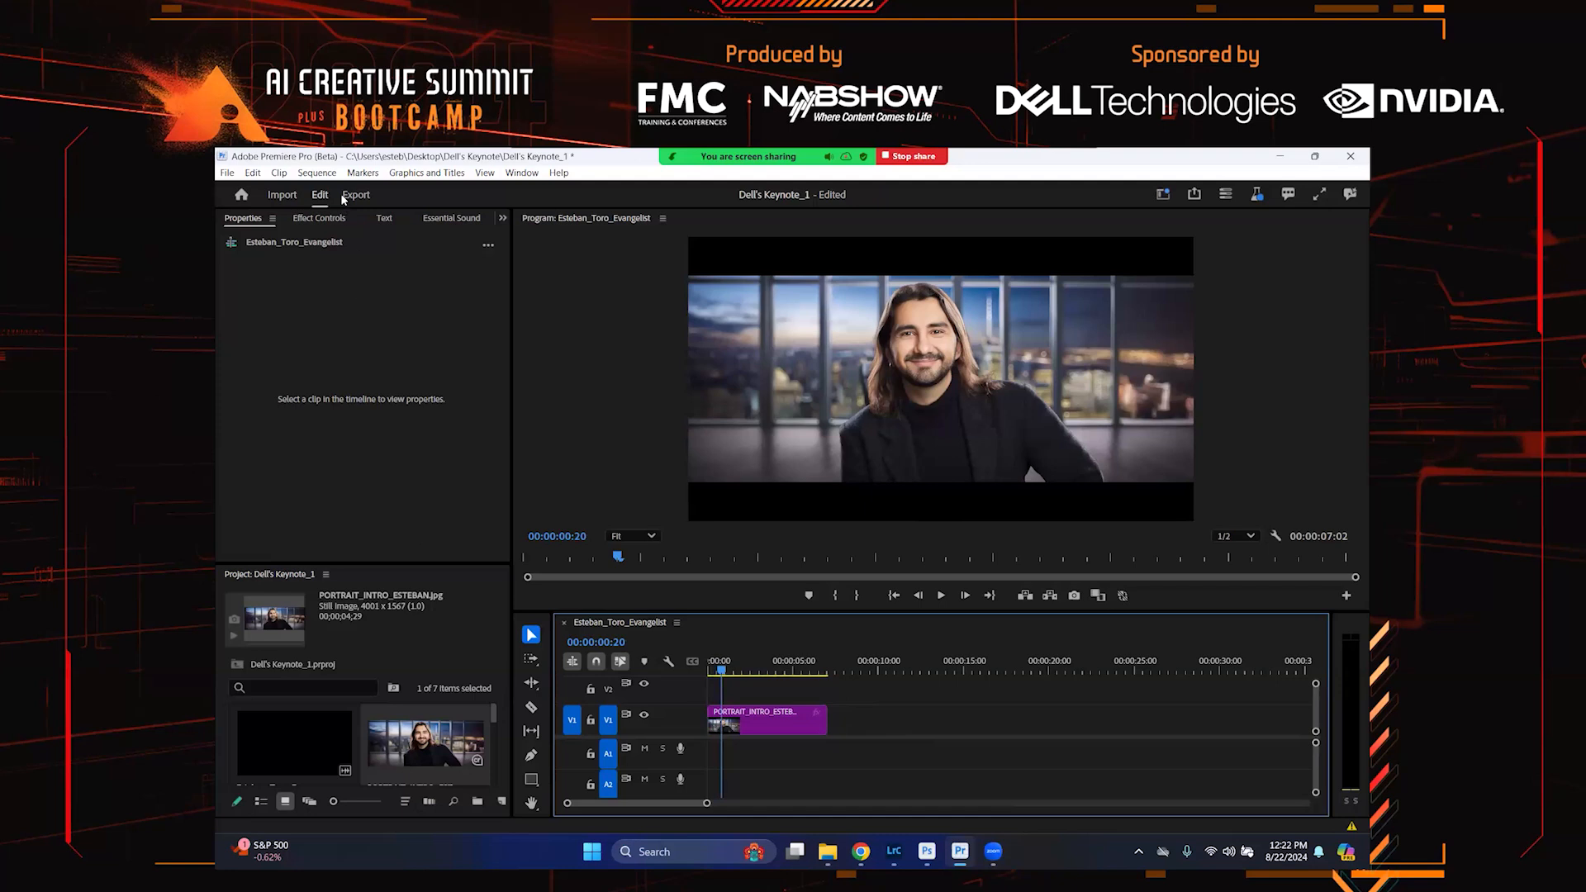
Add the Film Title graphics template to the V2 track above the portrait at the start of the sequence
left_click(501, 218)
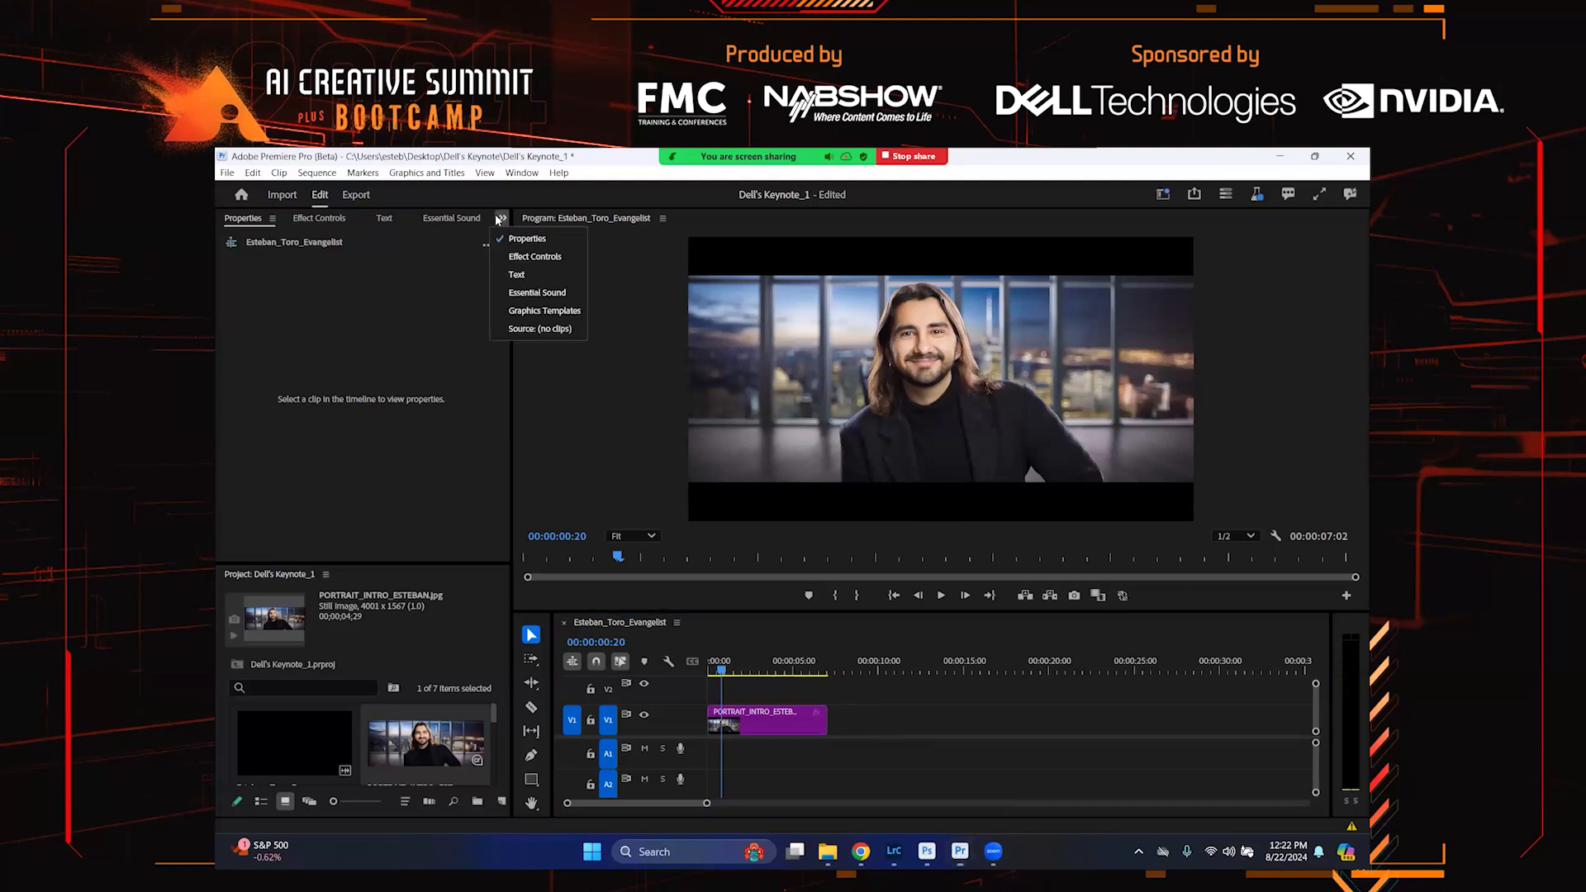
left_click(505, 311)
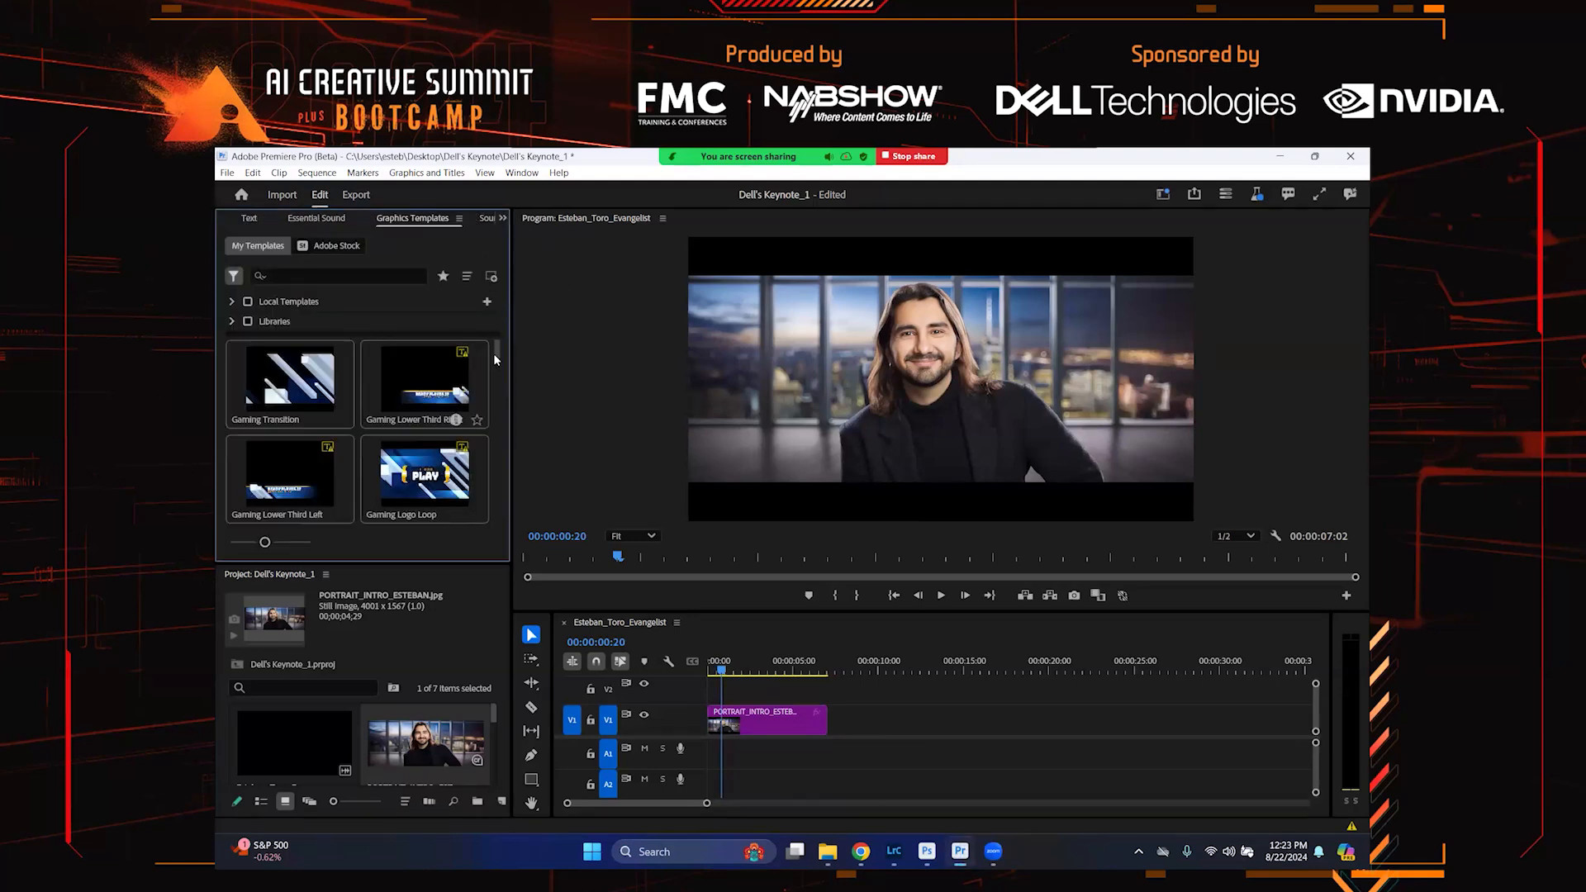
left_click_drag(497, 348, 502, 379)
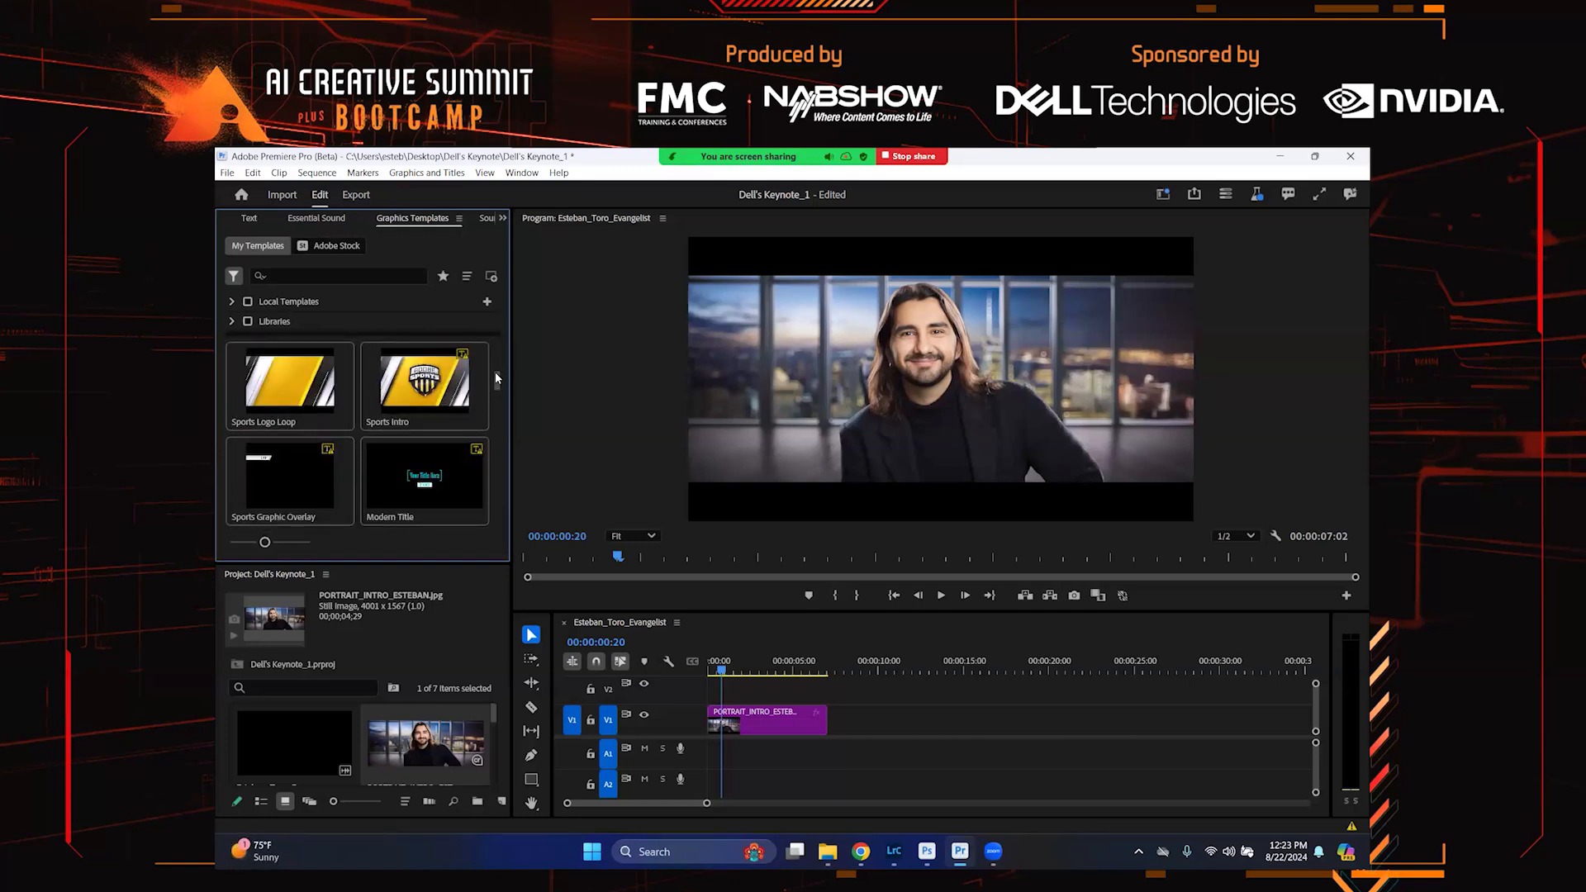
scroll(497, 382, "down", 1)
scroll(497, 383, "down", 3)
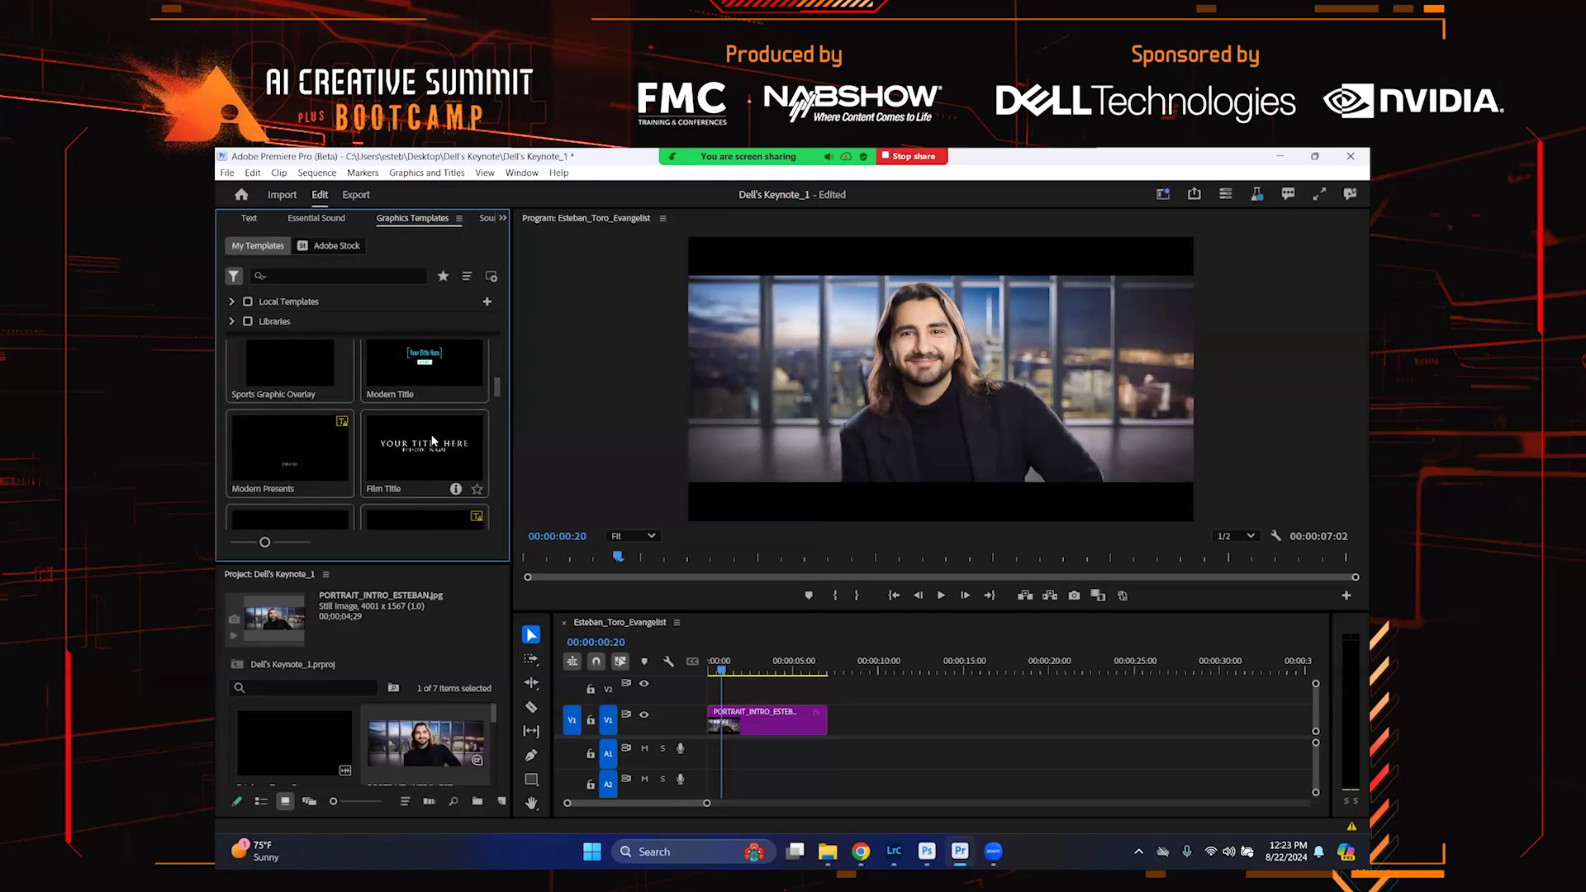
left_click_drag(430, 441, 720, 689)
left_click(730, 661)
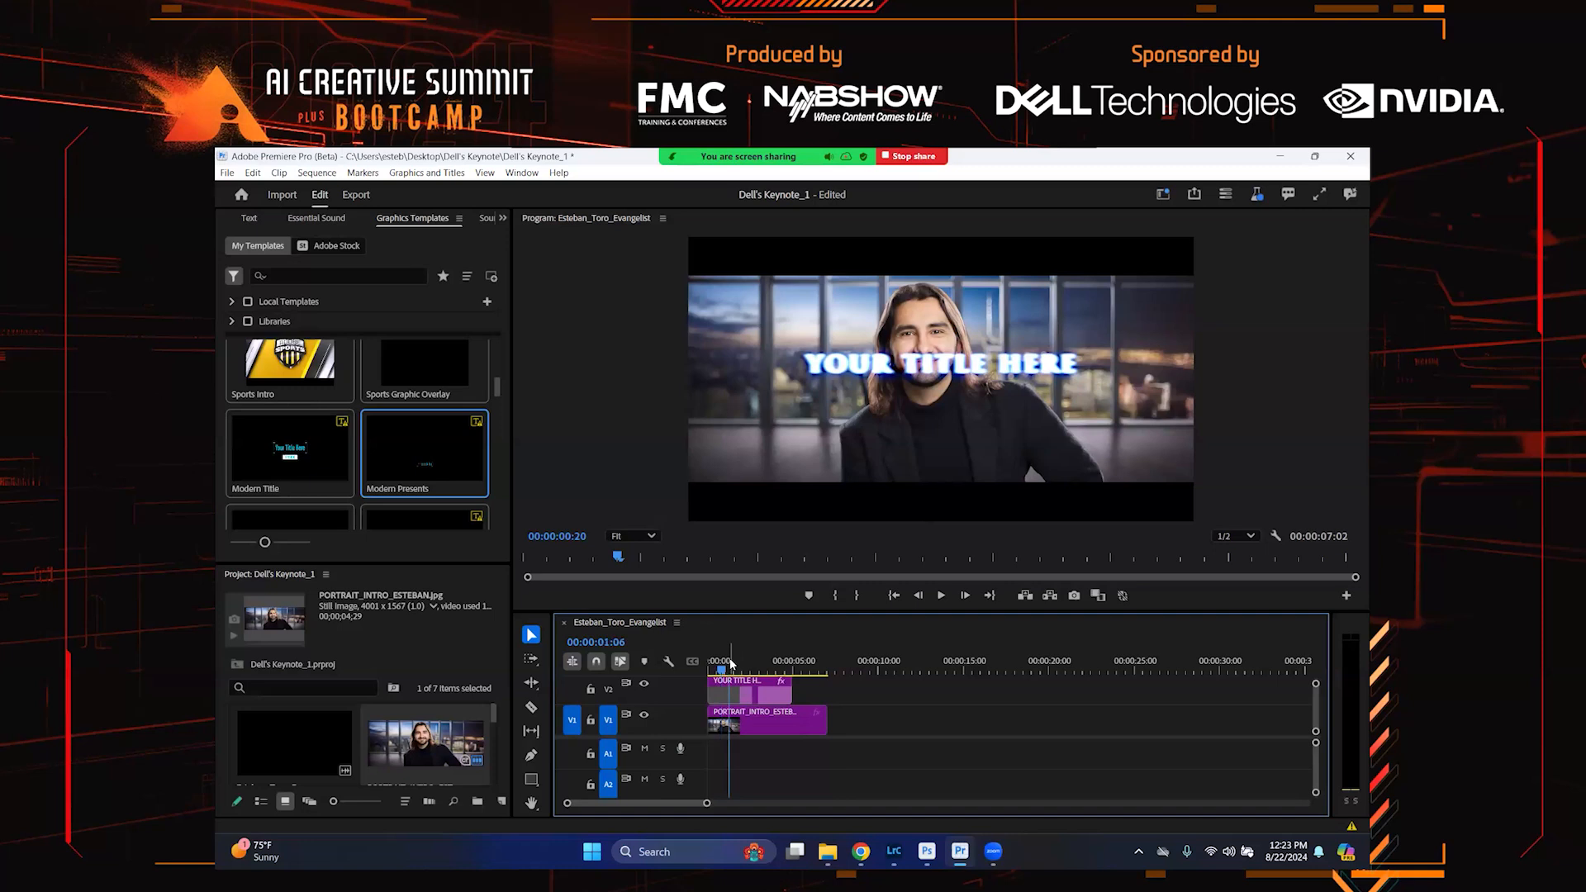
Replace the template's main title text with ESTEBAN TORO
left_click_drag(741, 665, 759, 665)
left_click(754, 682)
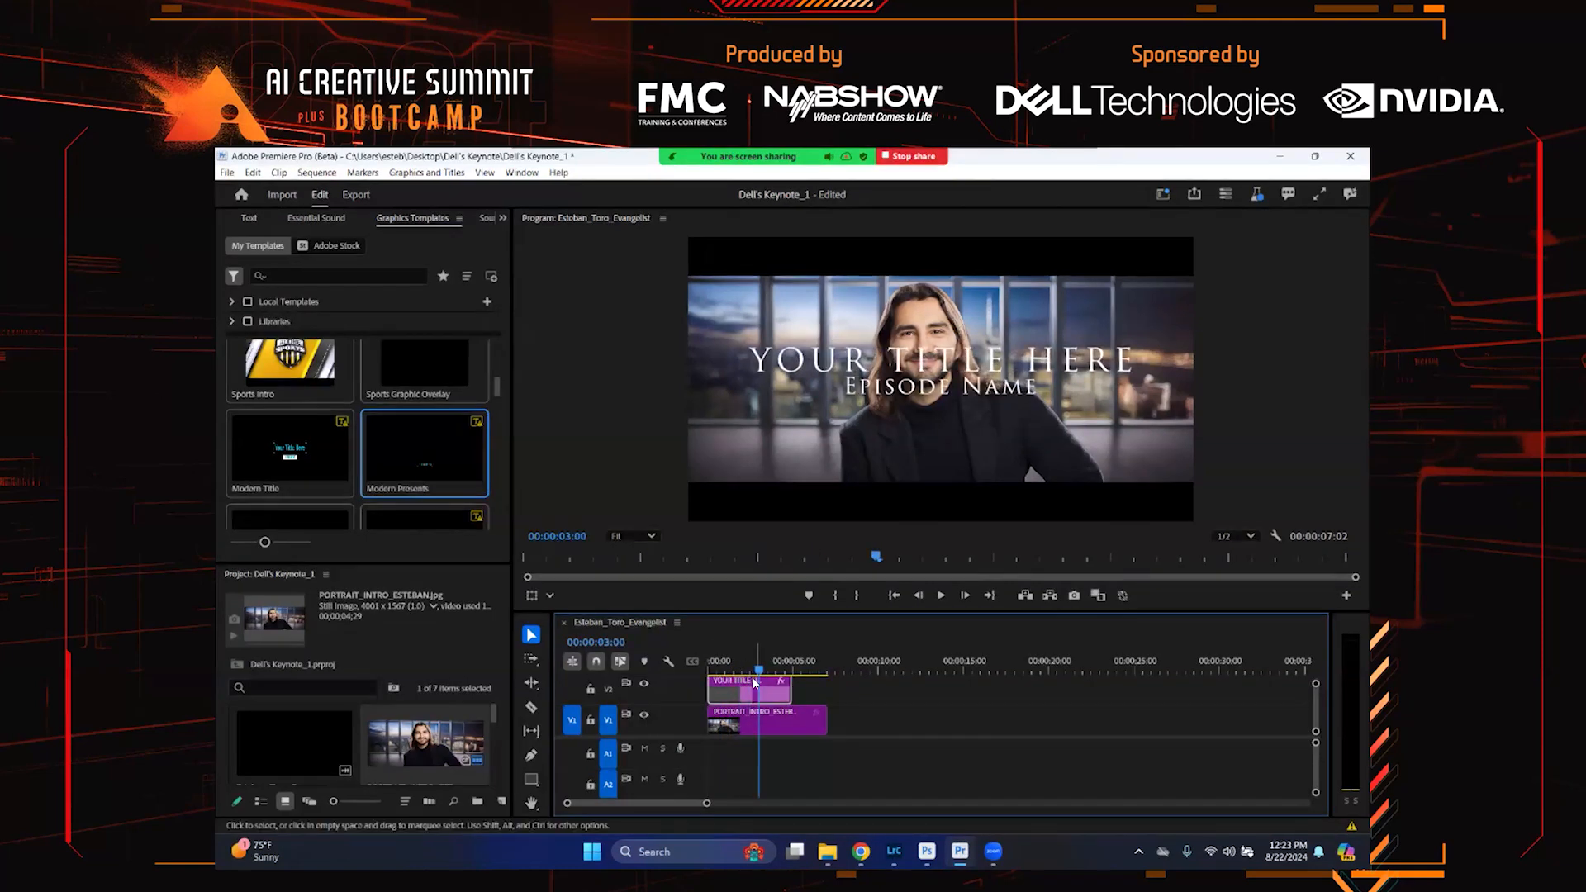
left_click(503, 218)
left_click(507, 232)
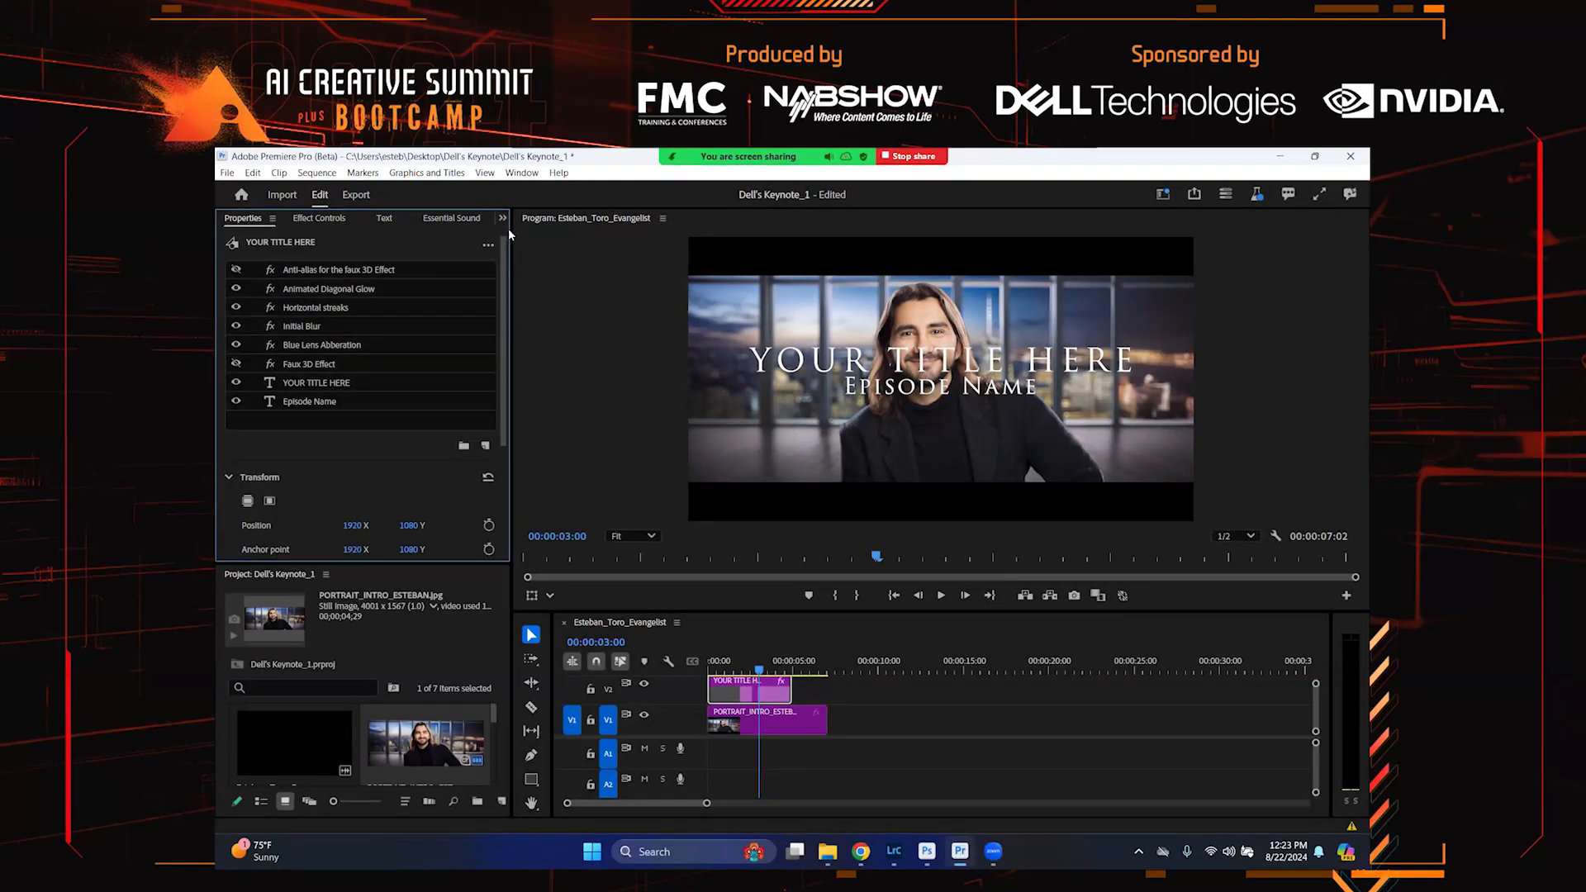
left_click(322, 383)
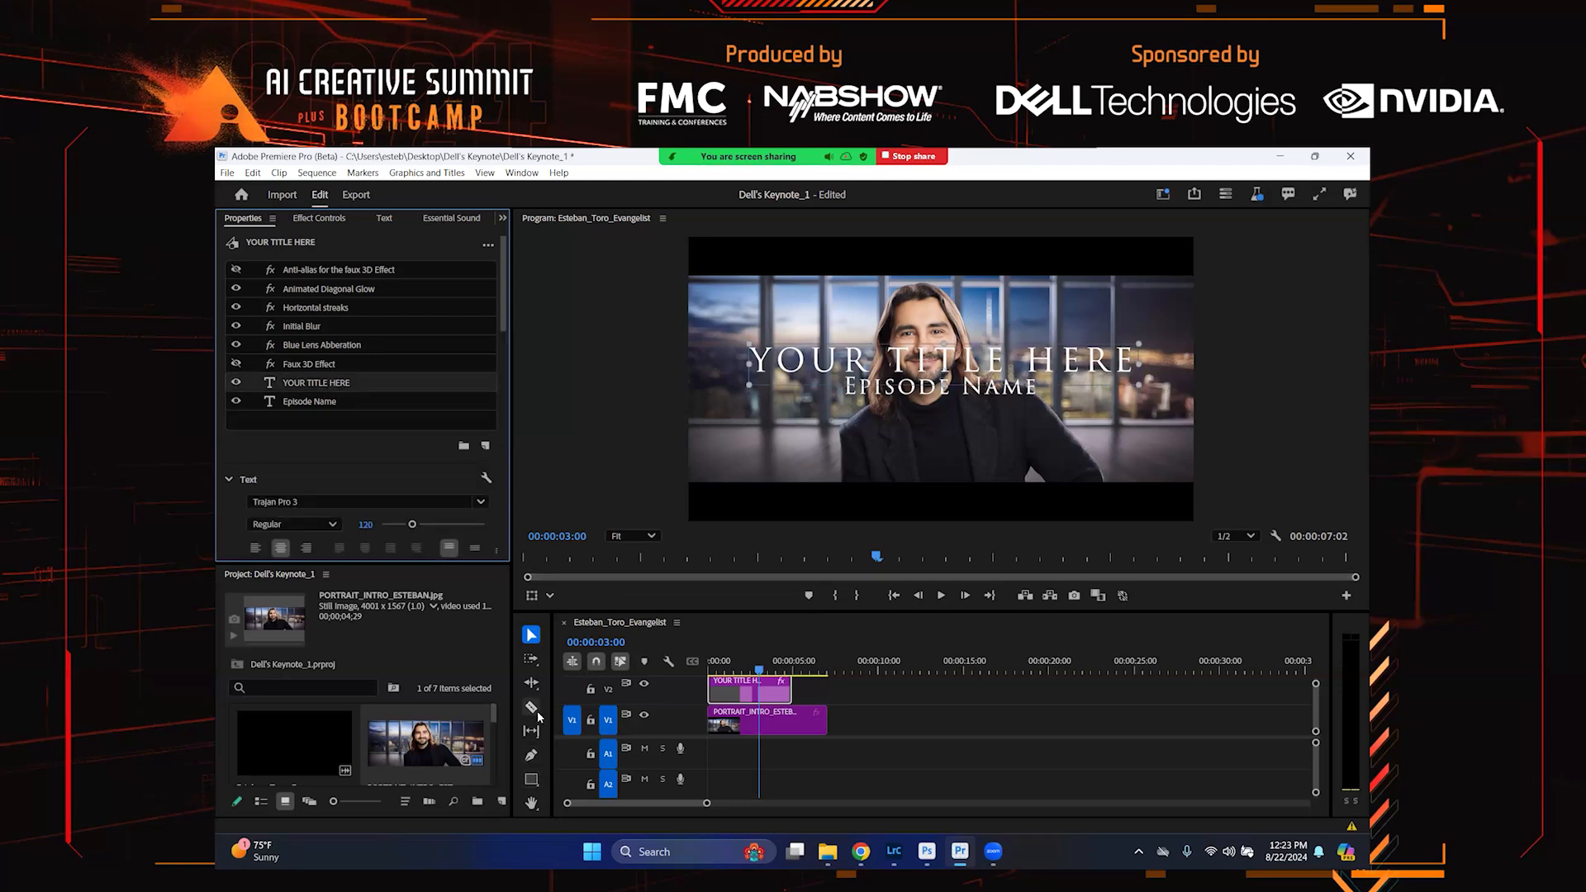
double_click(806, 368)
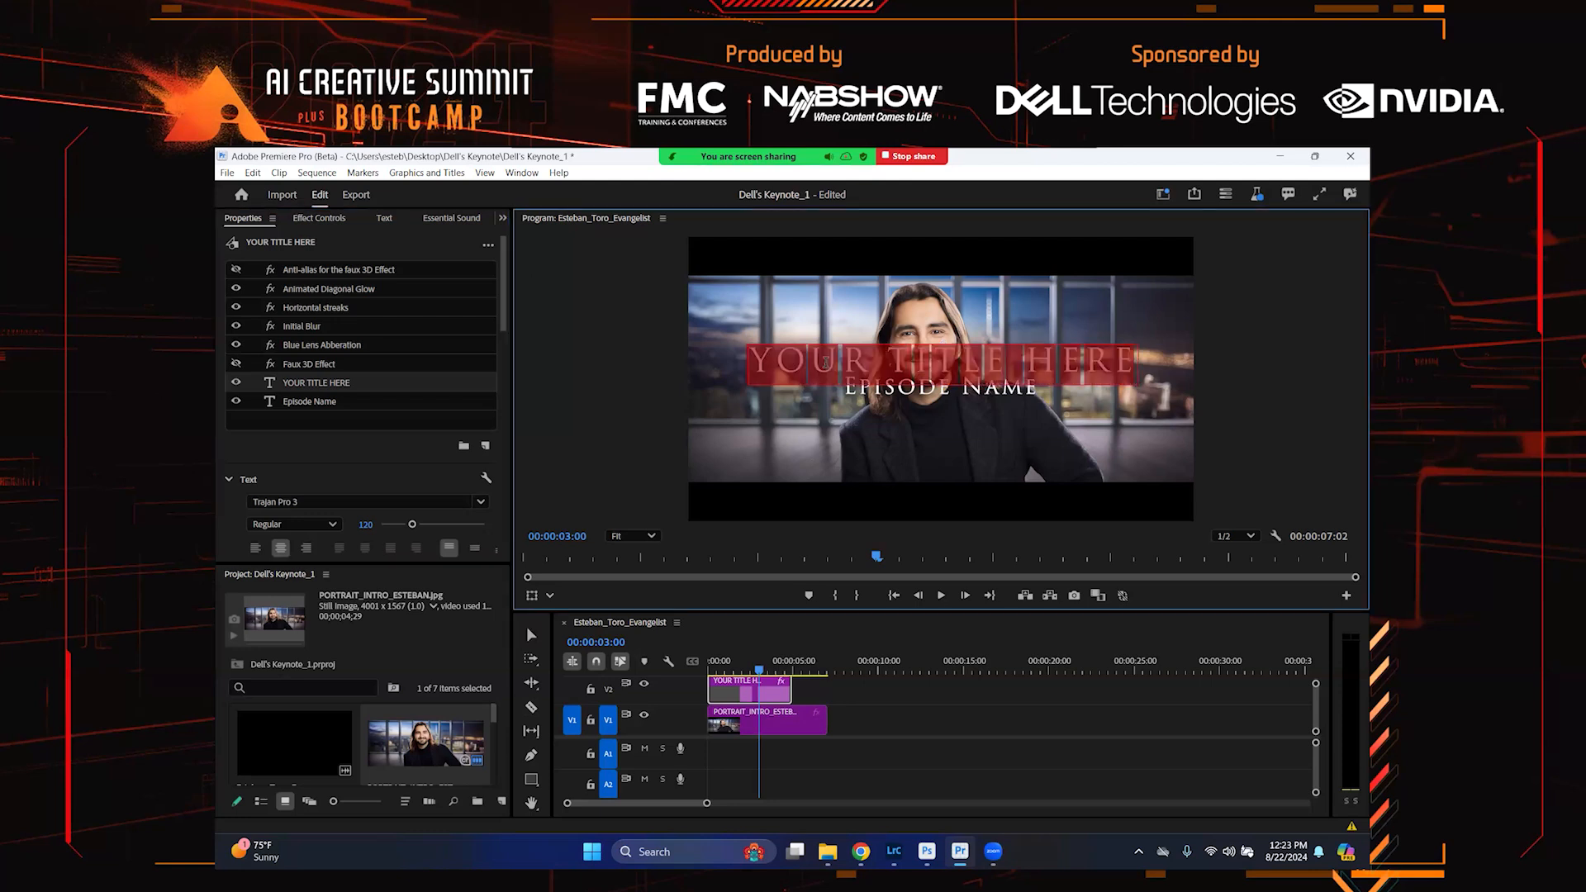
key("Caps_Lock")
type("ESTEBAN TO")
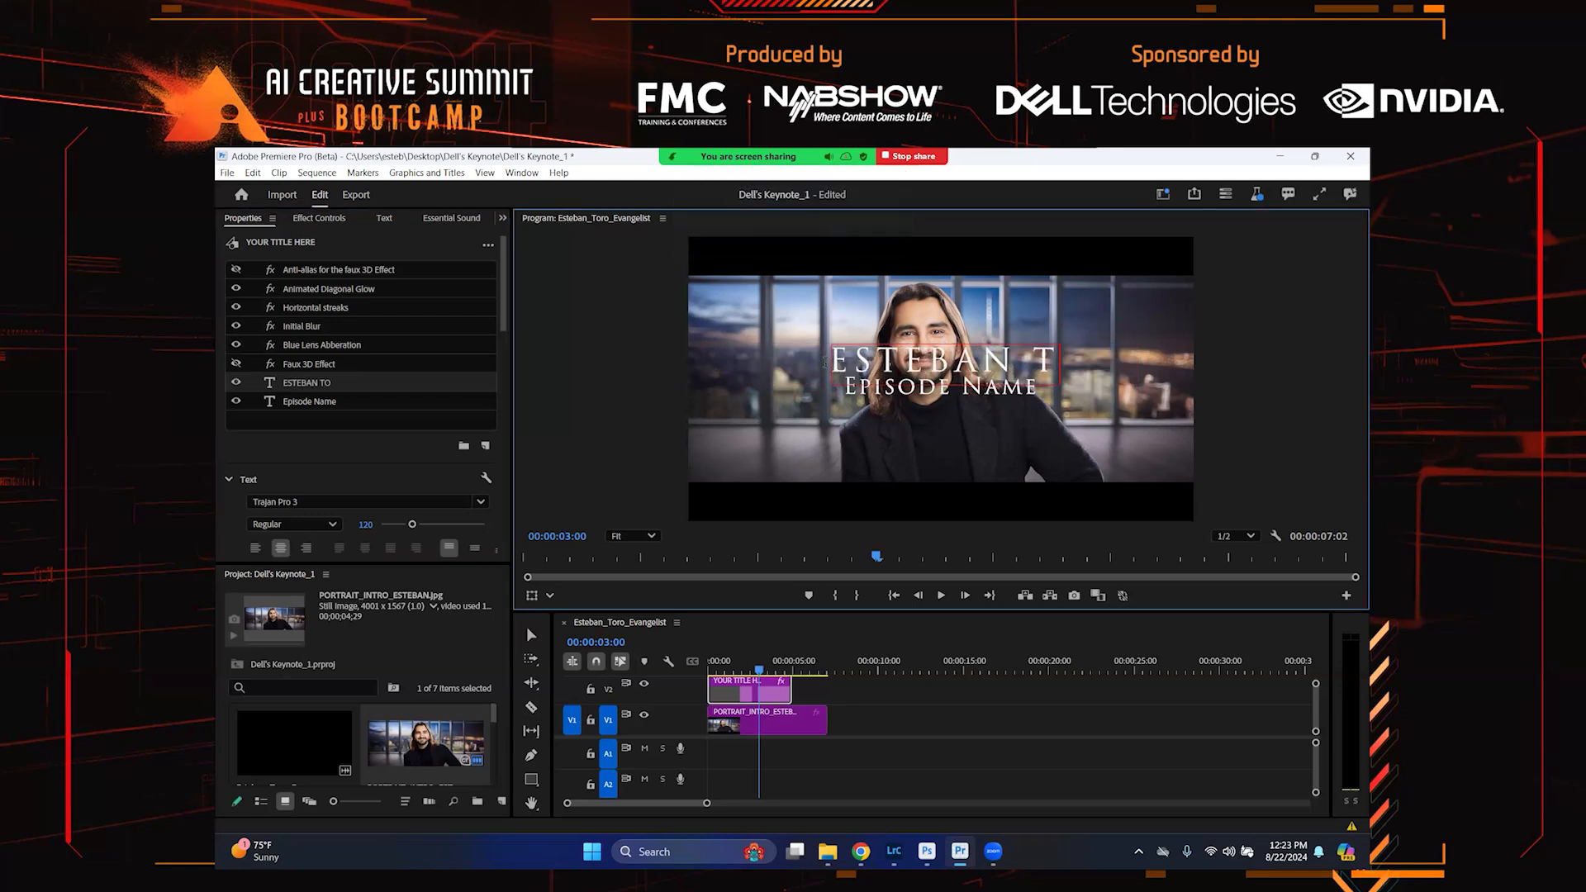
type("RO")
key("Caps_Lock")
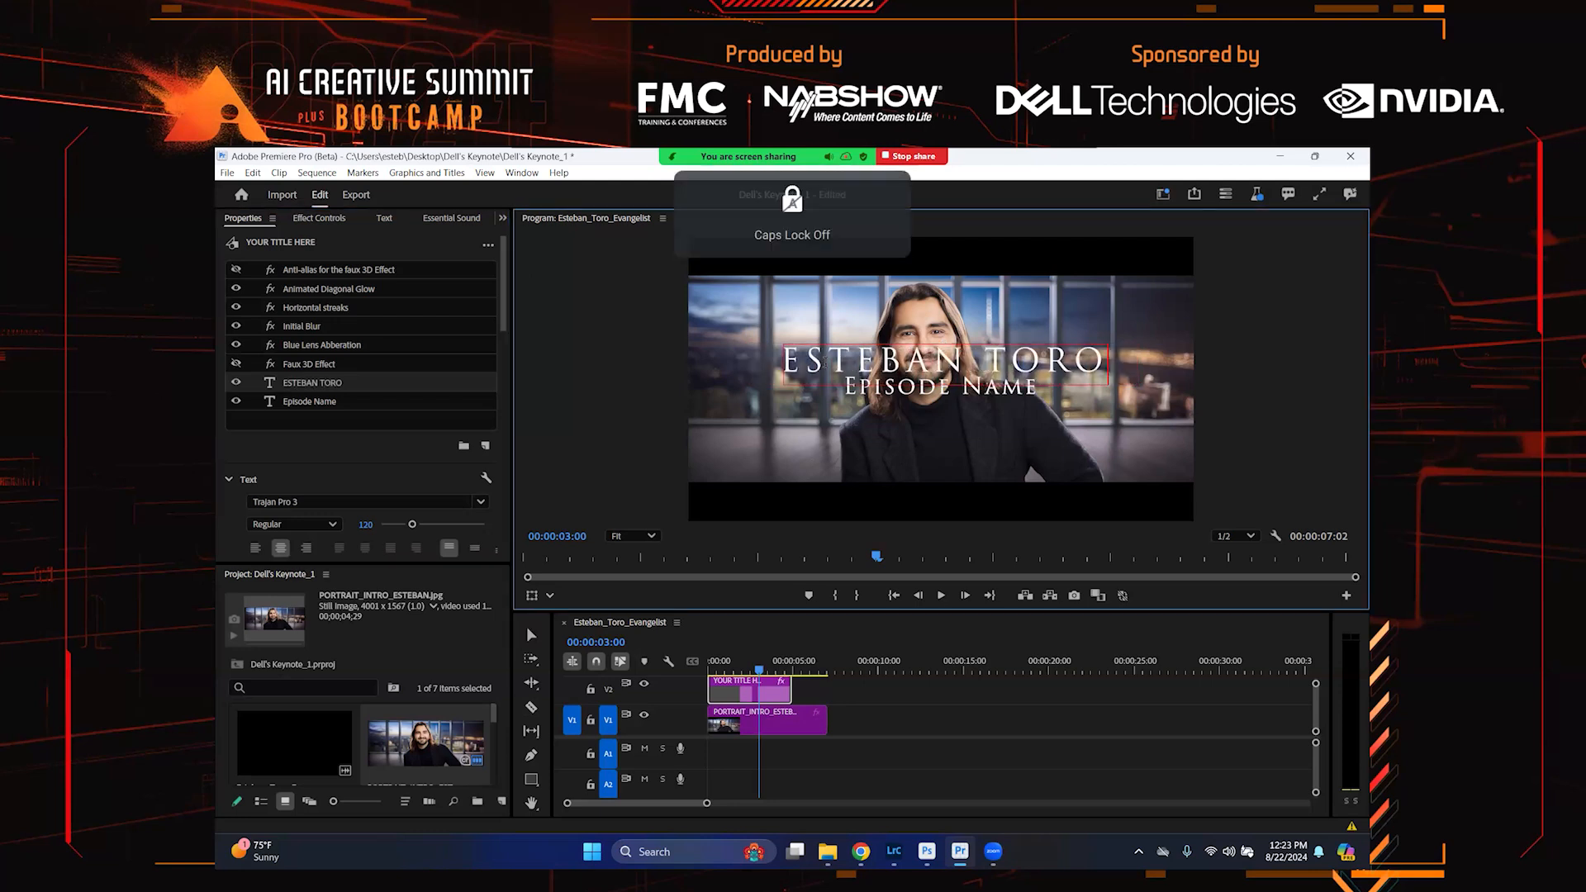
Replace the Episode Name subtitle text with New York City
left_click(326, 400)
left_click(900, 390)
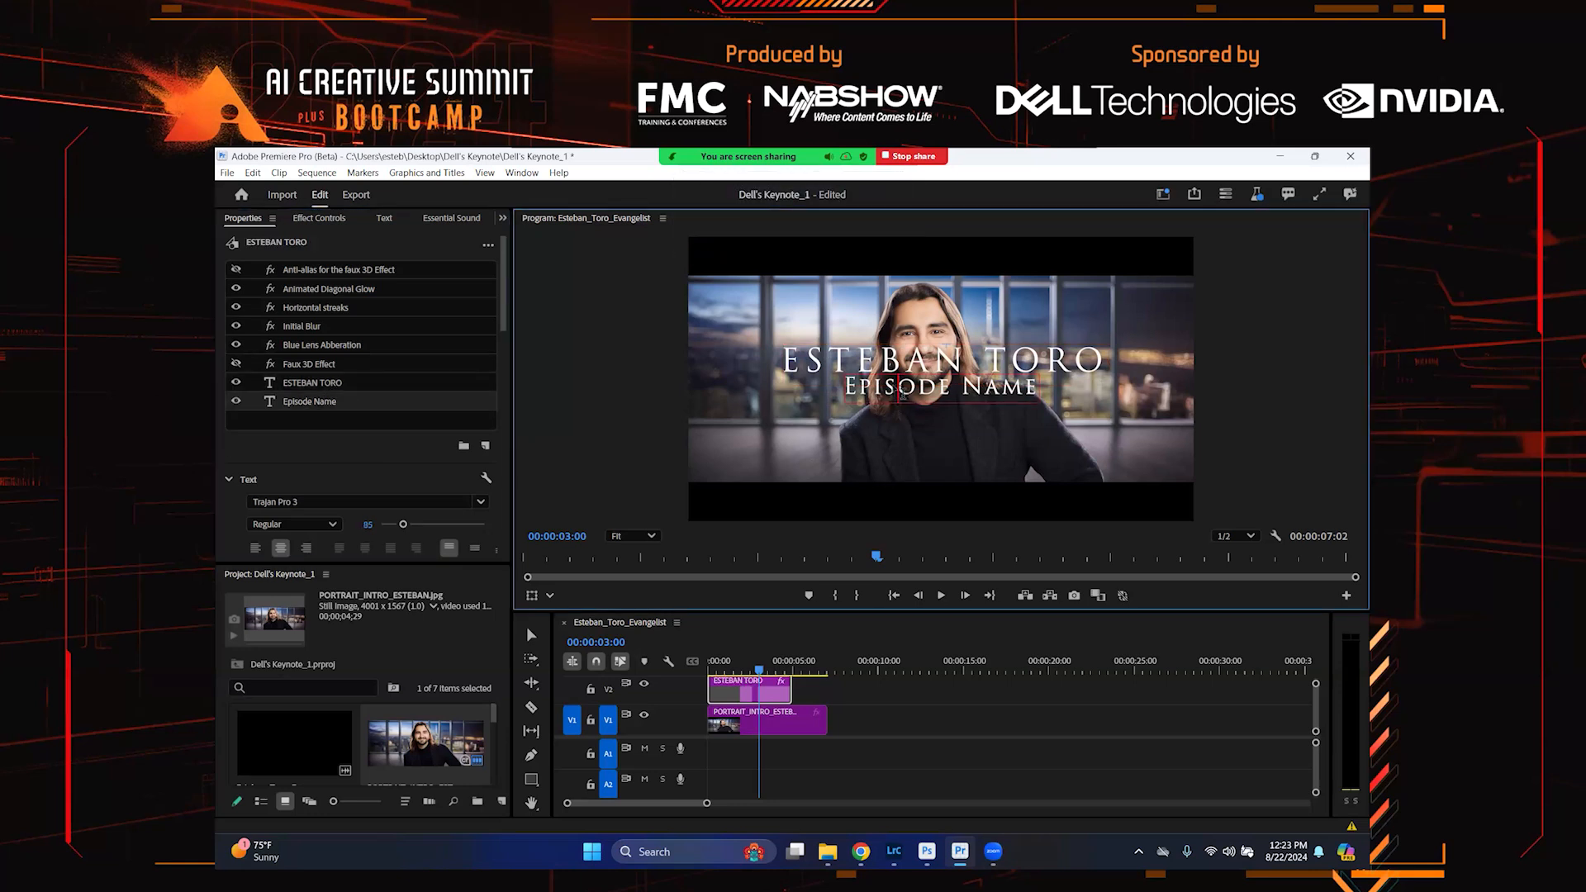
left_click_drag(858, 388, 1016, 396)
key("BackSpace")
key("Right")
key("Right")
key("BackSpace")
key("BackSpace")
key("BackSpace")
key("Caps_Lock")
key("Caps_Lock")
type("Ne")
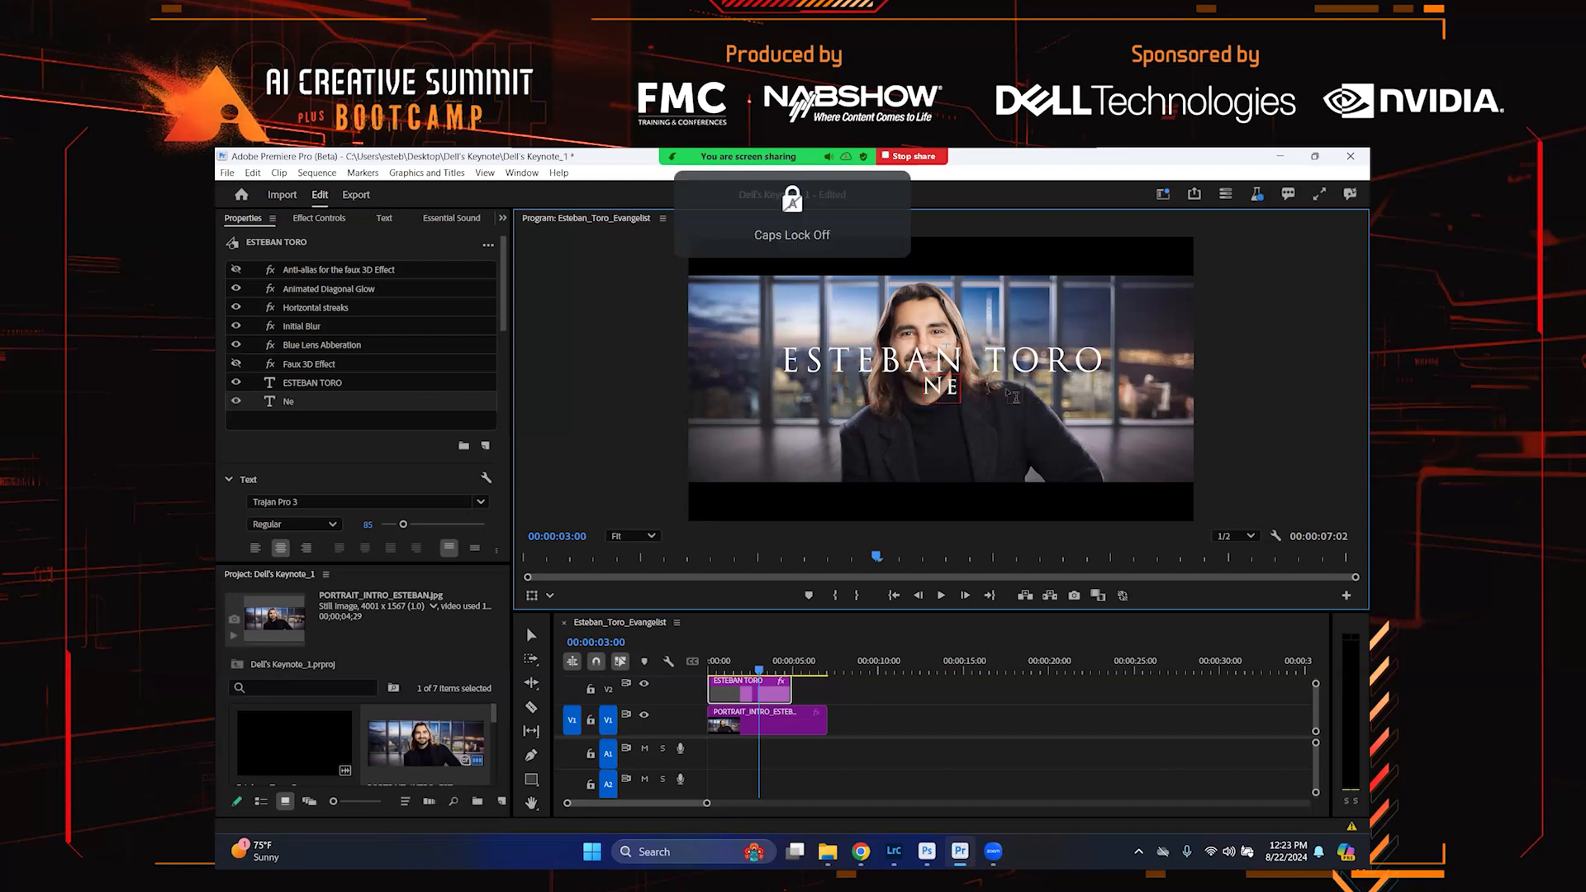
type("w York City")
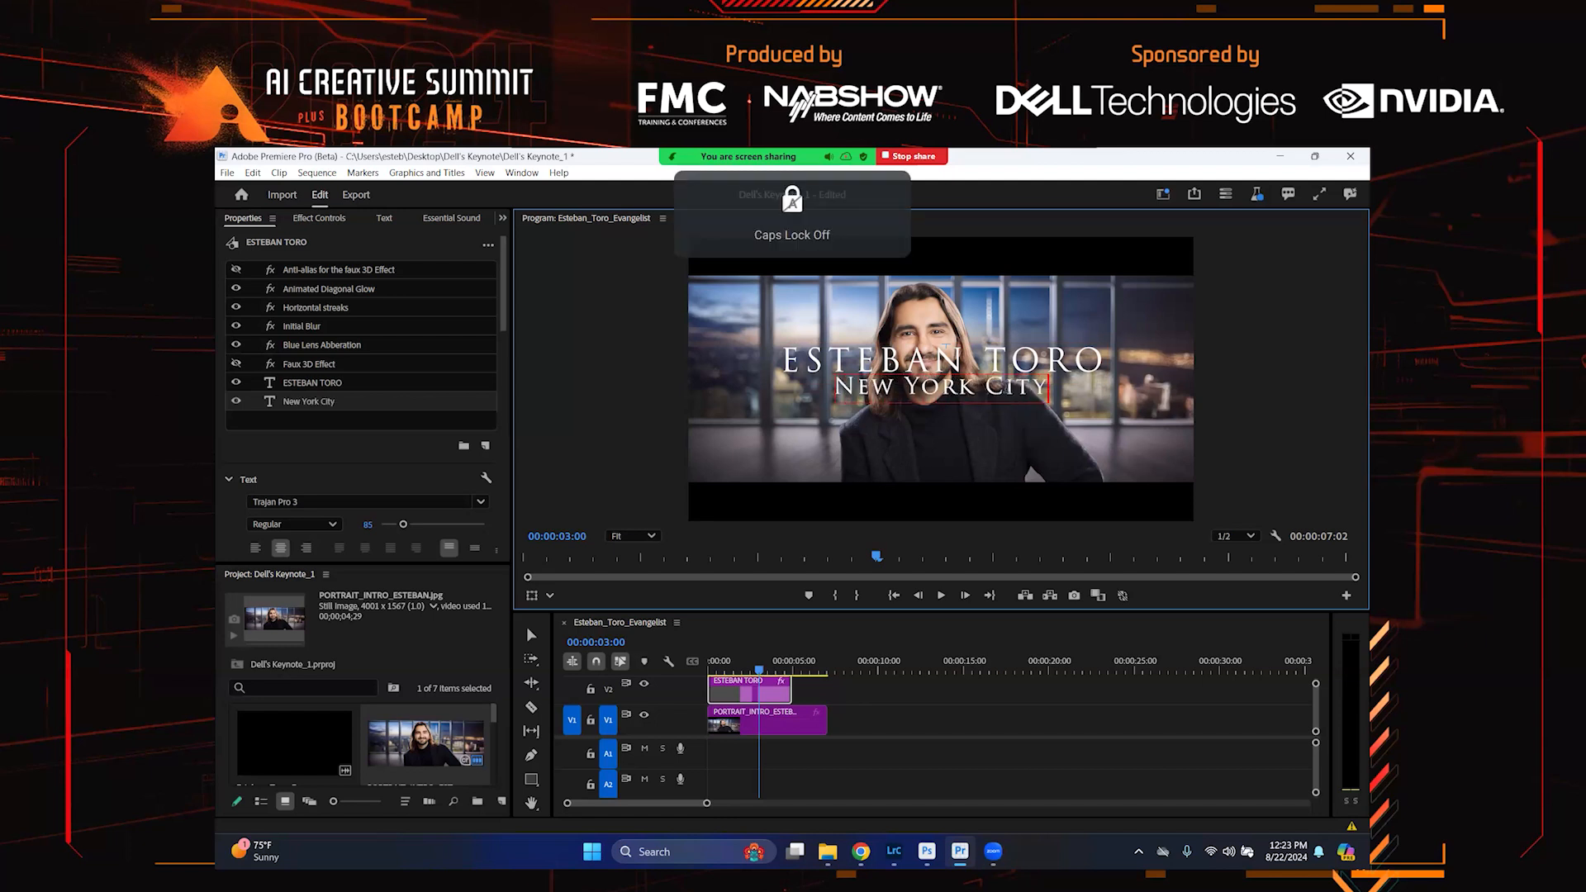
Play back the sequence from the start to review the title over the portrait
left_click(531, 635)
left_click_drag(752, 663, 694, 671)
left_click(890, 715)
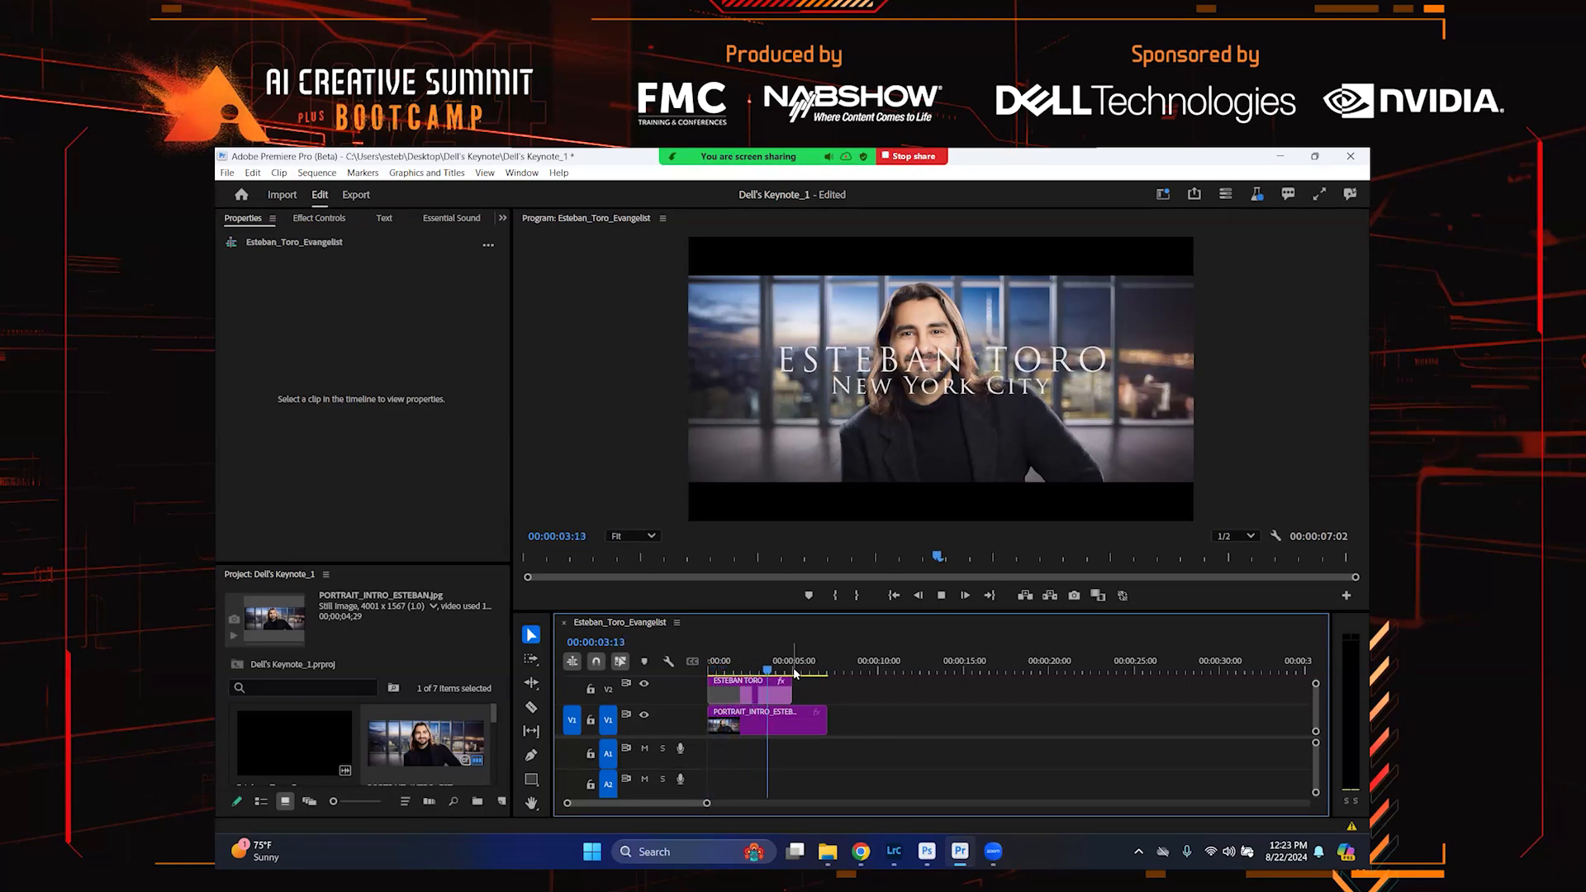
key("space")
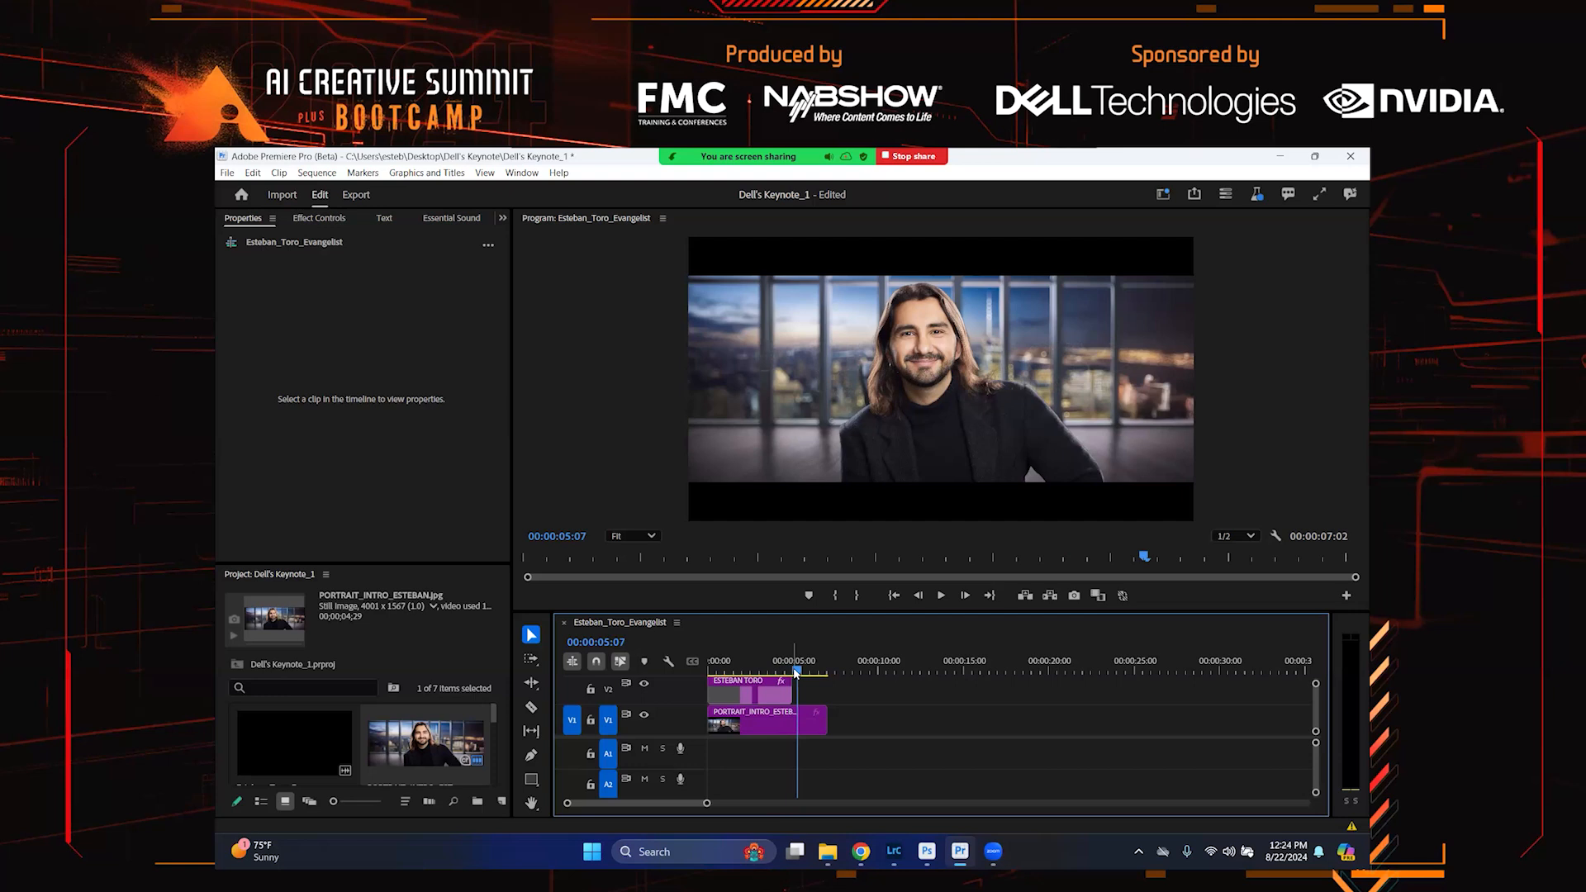
Cut the portrait clip where the title ends and delete the remaining part
key("c")
left_click(803, 712)
key("v")
left_click(805, 717)
key("Delete")
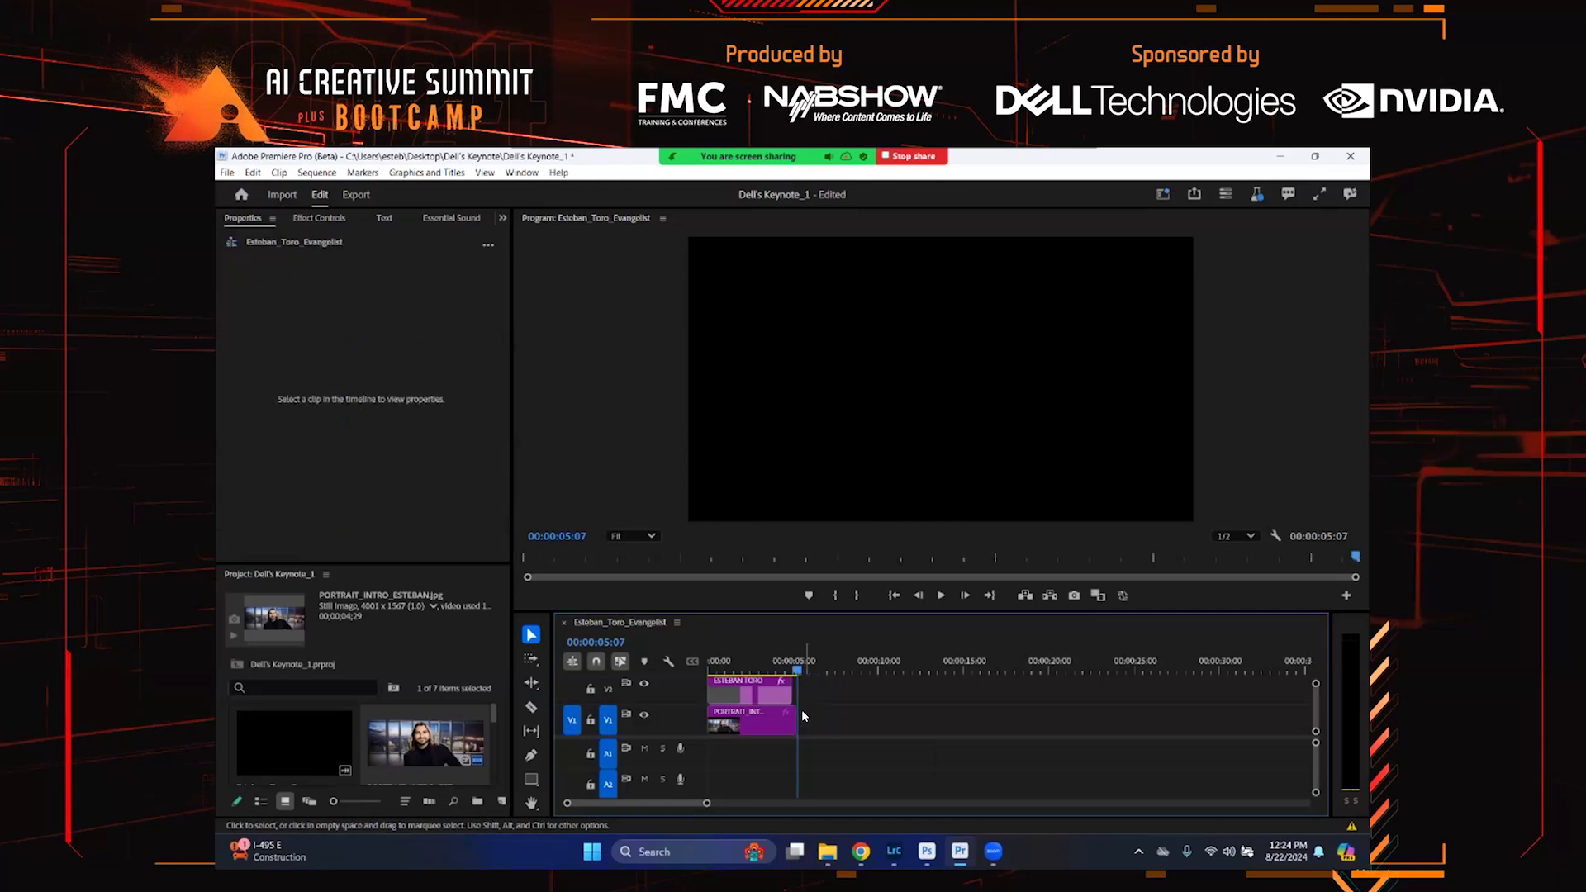
Enable Scale animation on the portrait clip and place a 100 keyframe at the clip's start
scroll(777, 663, "down", 2)
scroll(780, 712, "up", 2)
left_click_drag(734, 668, 757, 706)
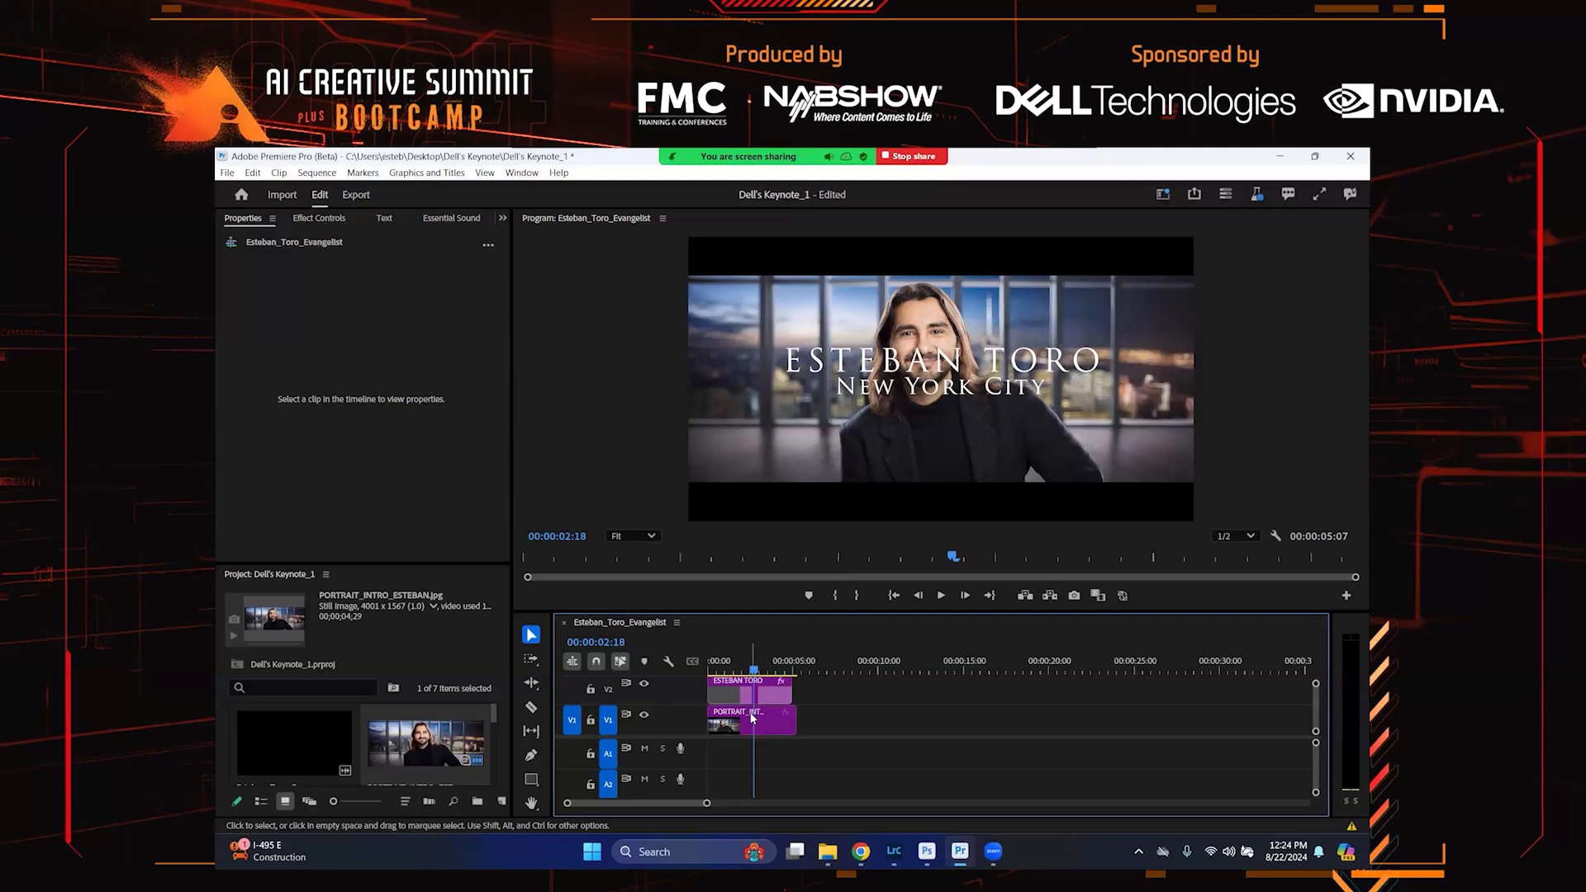
left_click(752, 718)
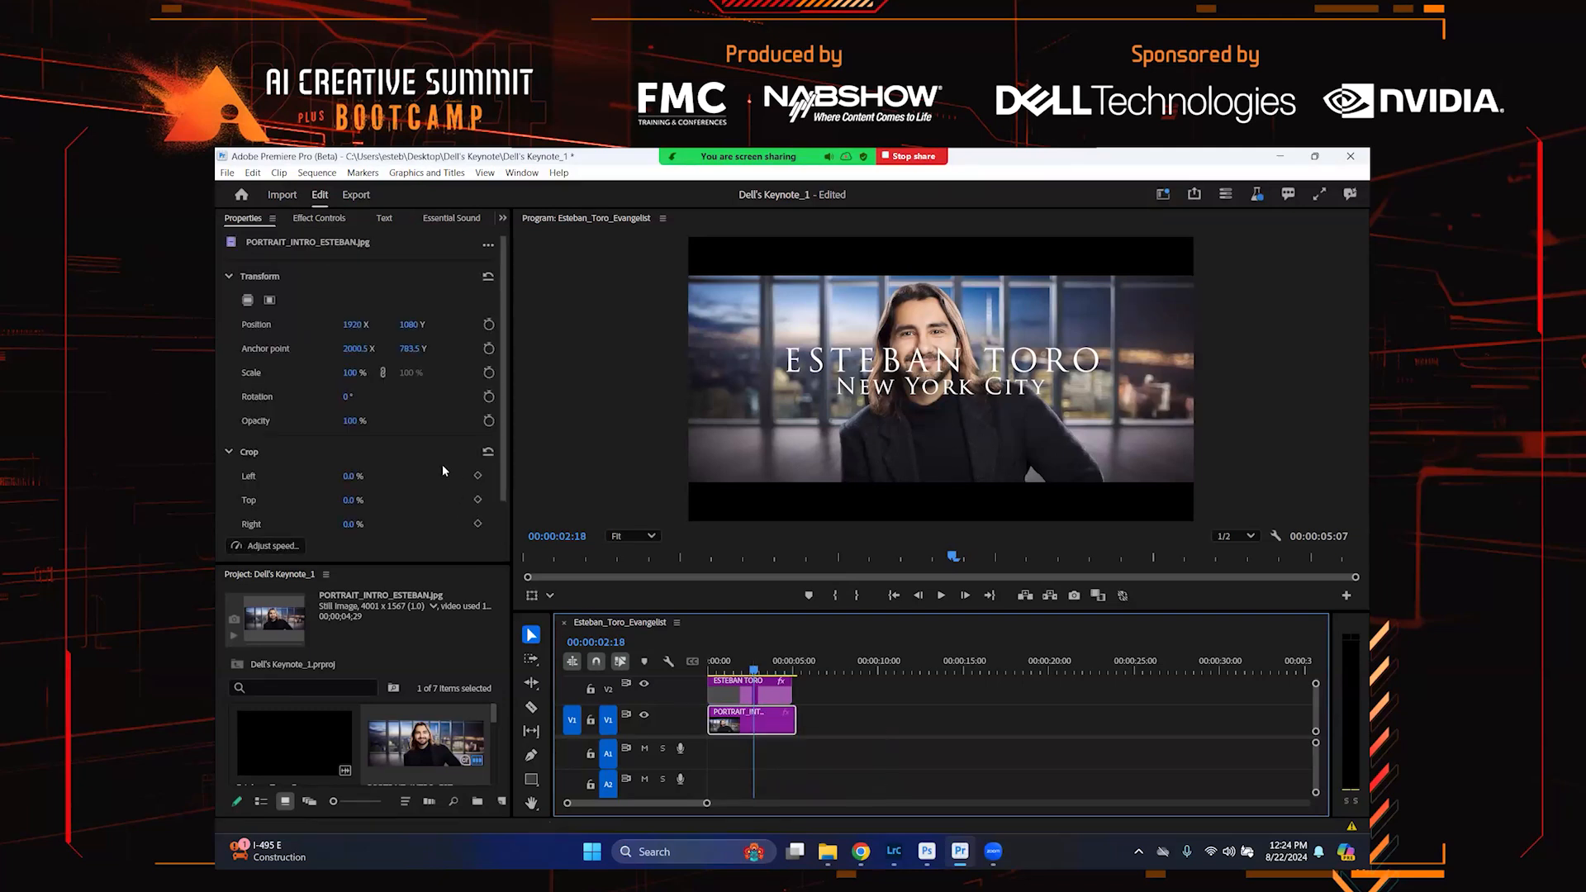
left_click(502, 217)
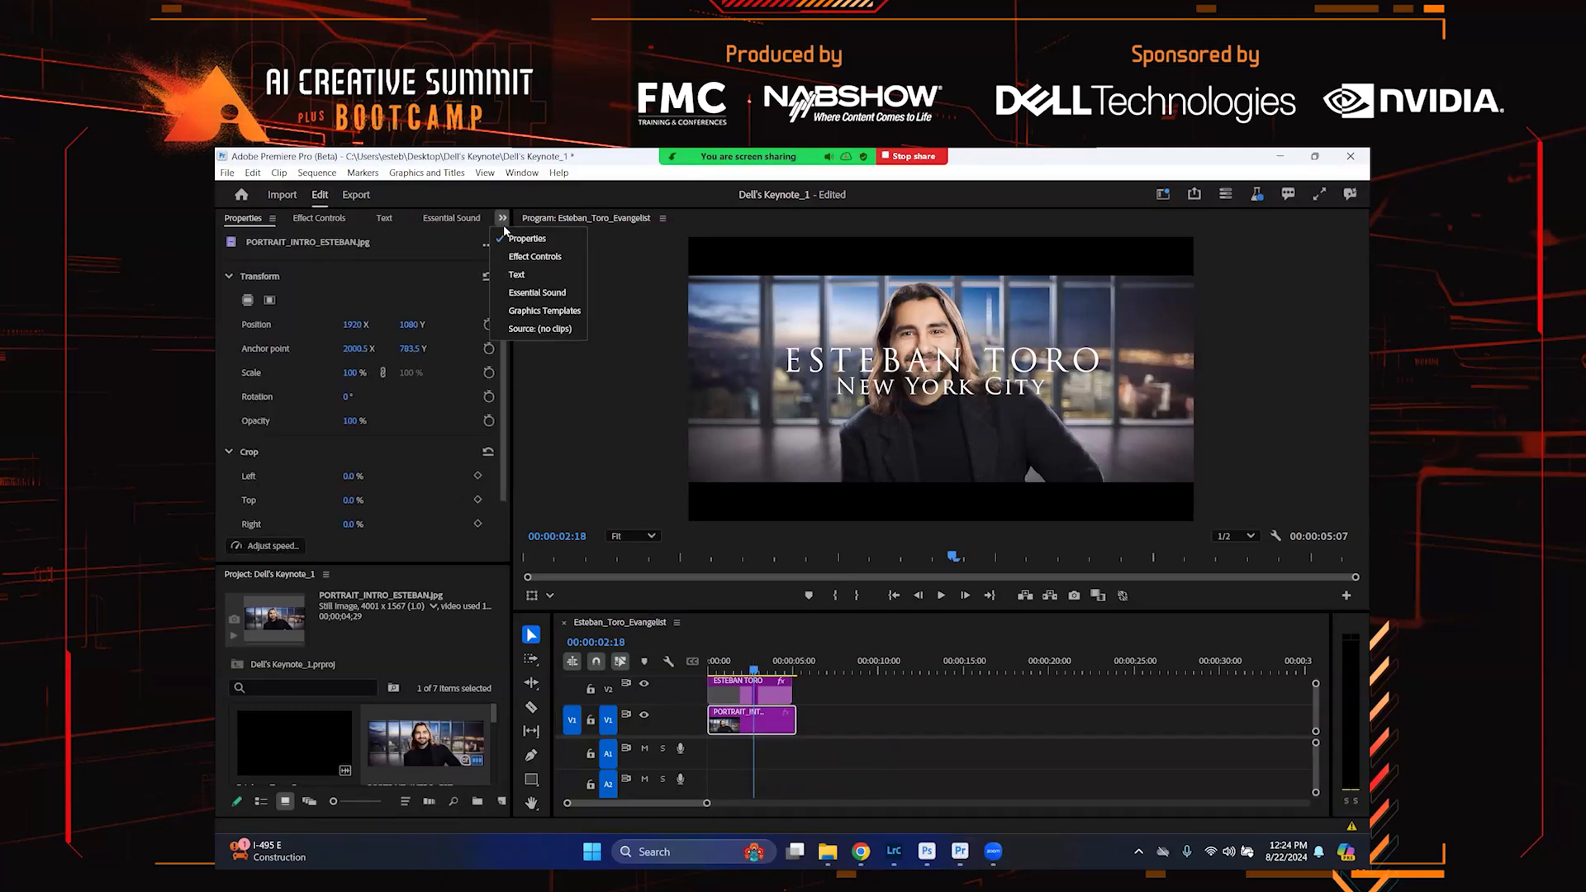
left_click(508, 255)
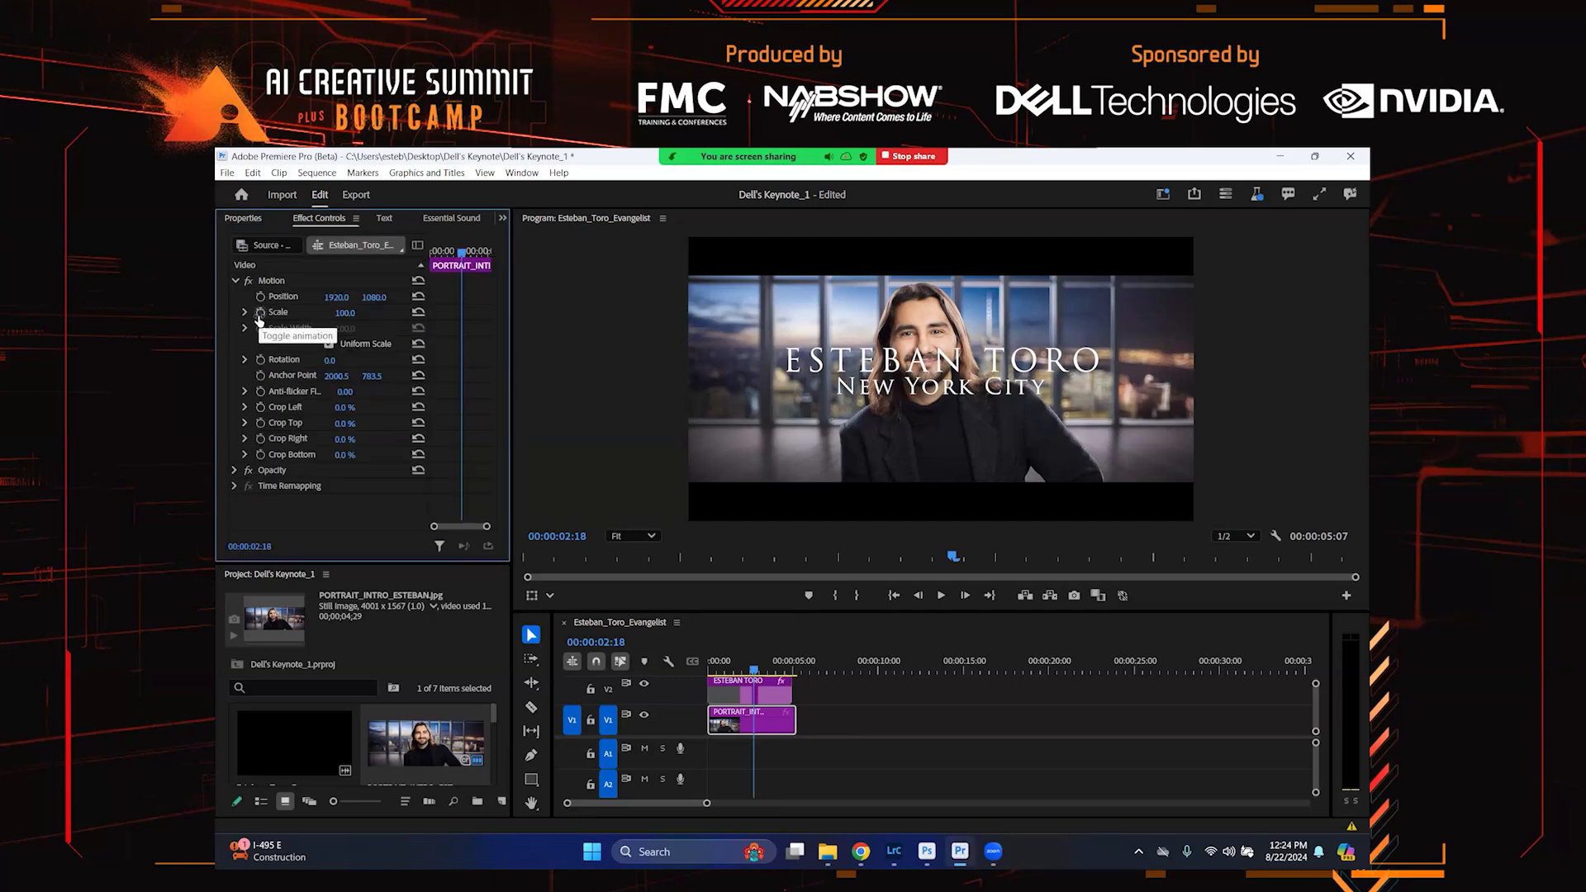
left_click(259, 313)
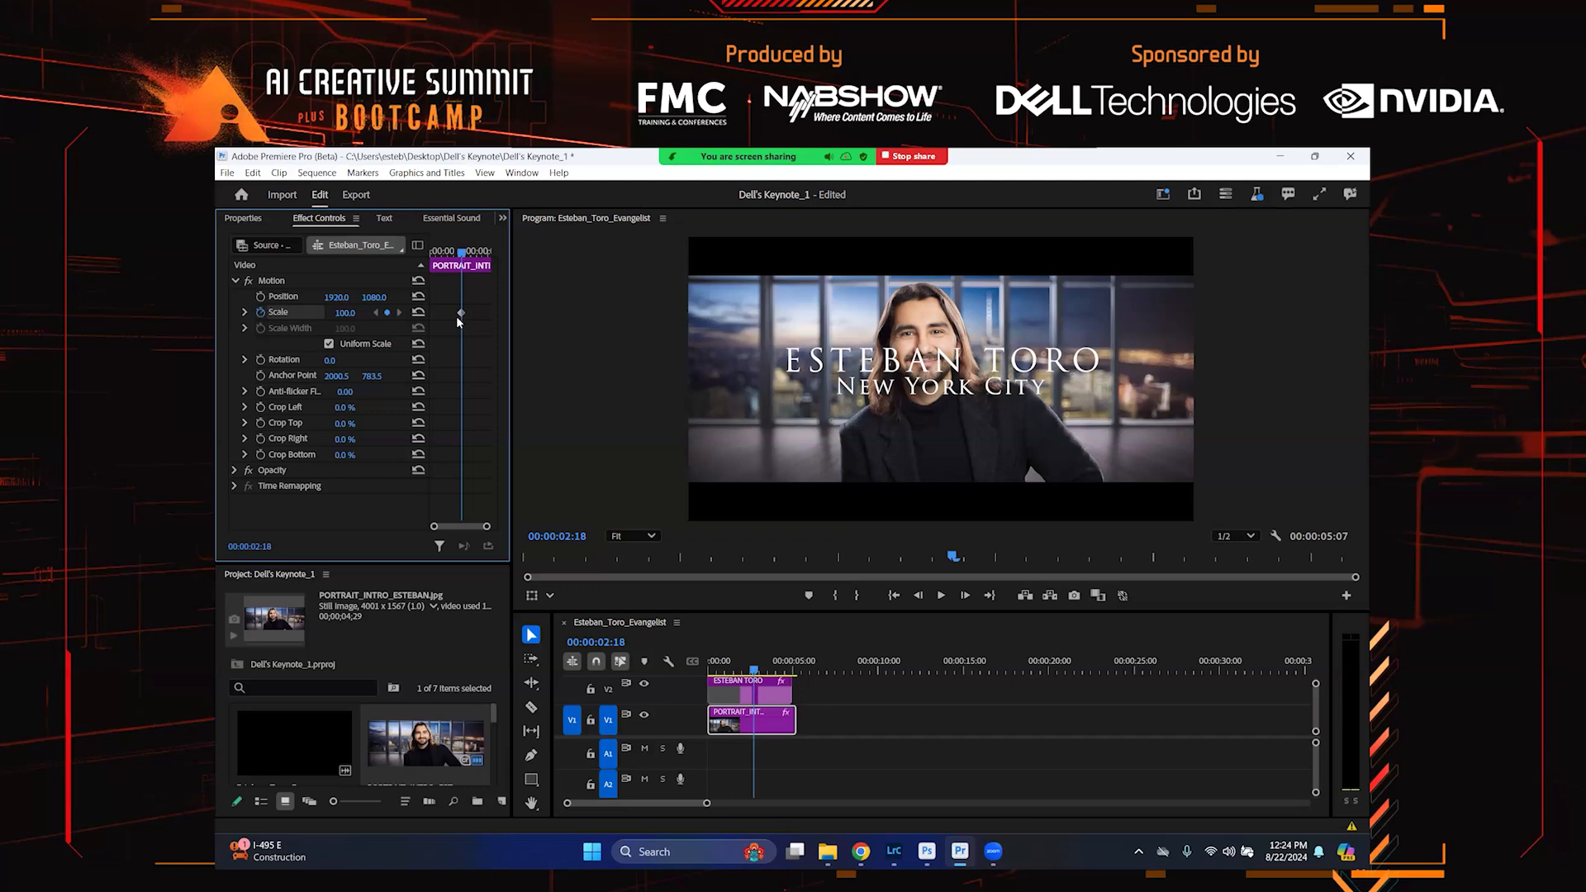
left_click_drag(461, 313, 420, 314)
Add a second Scale keyframe of about 116.6 and move it to the portrait clip's end
left_click_drag(775, 669, 782, 671)
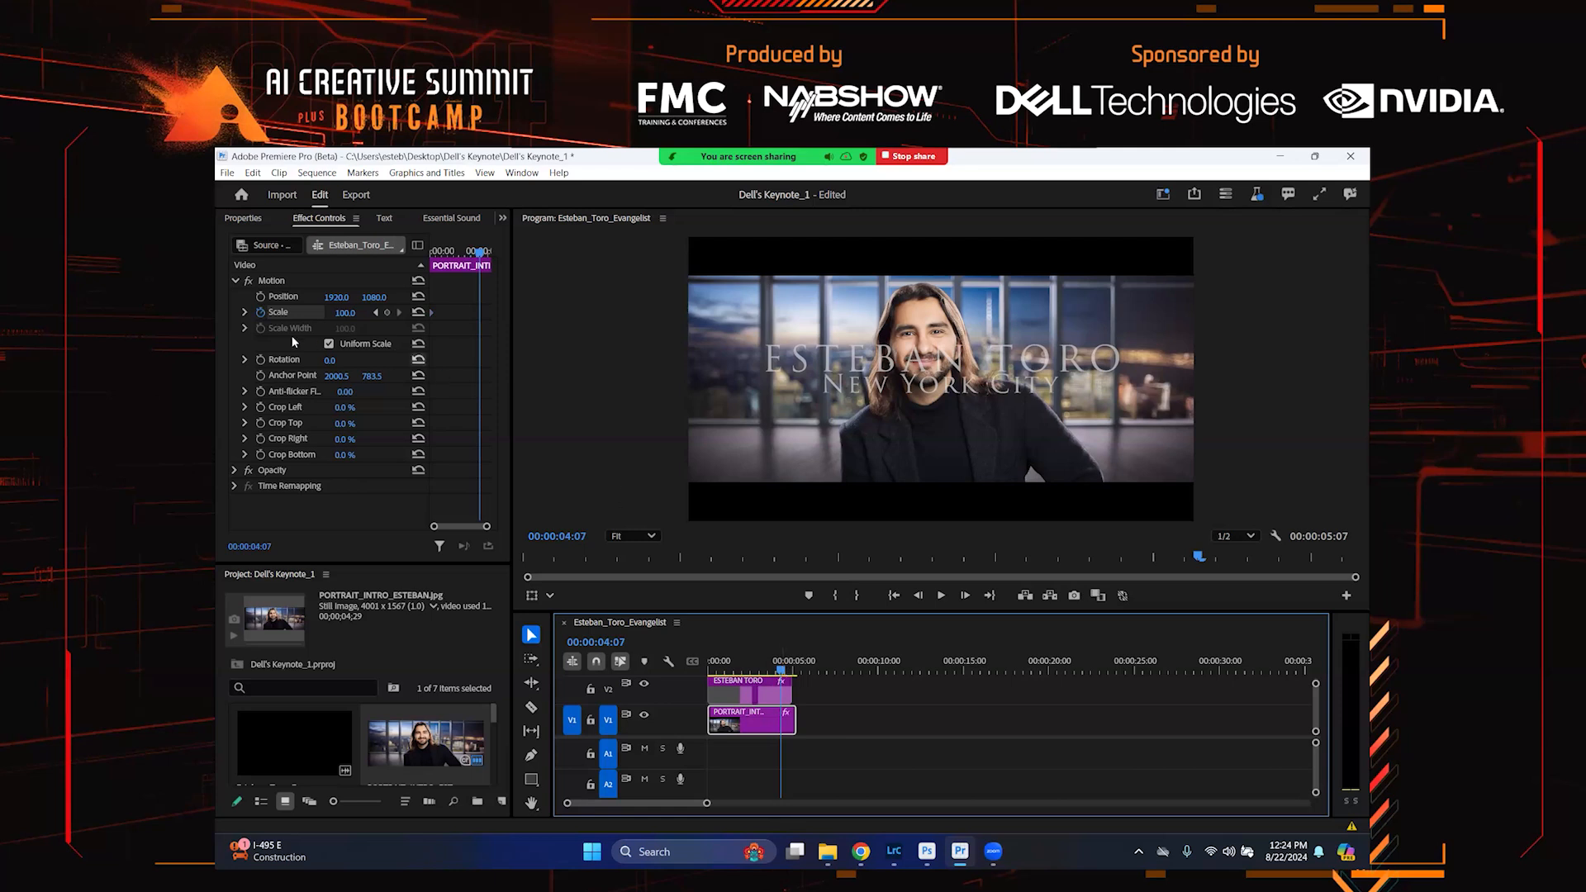
left_click(244, 313)
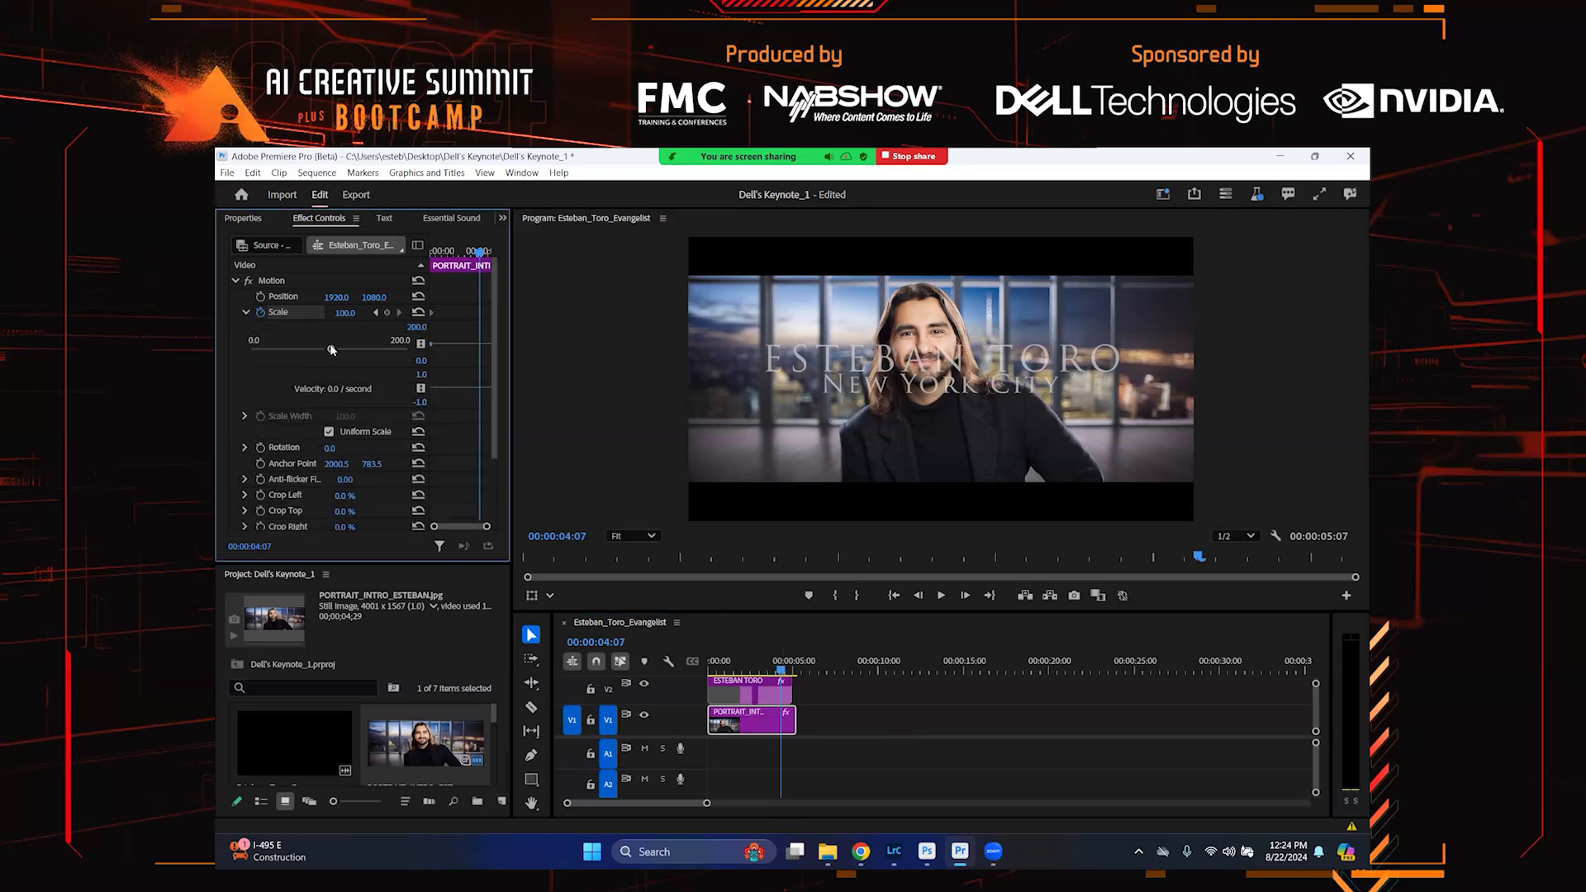
left_click(328, 351)
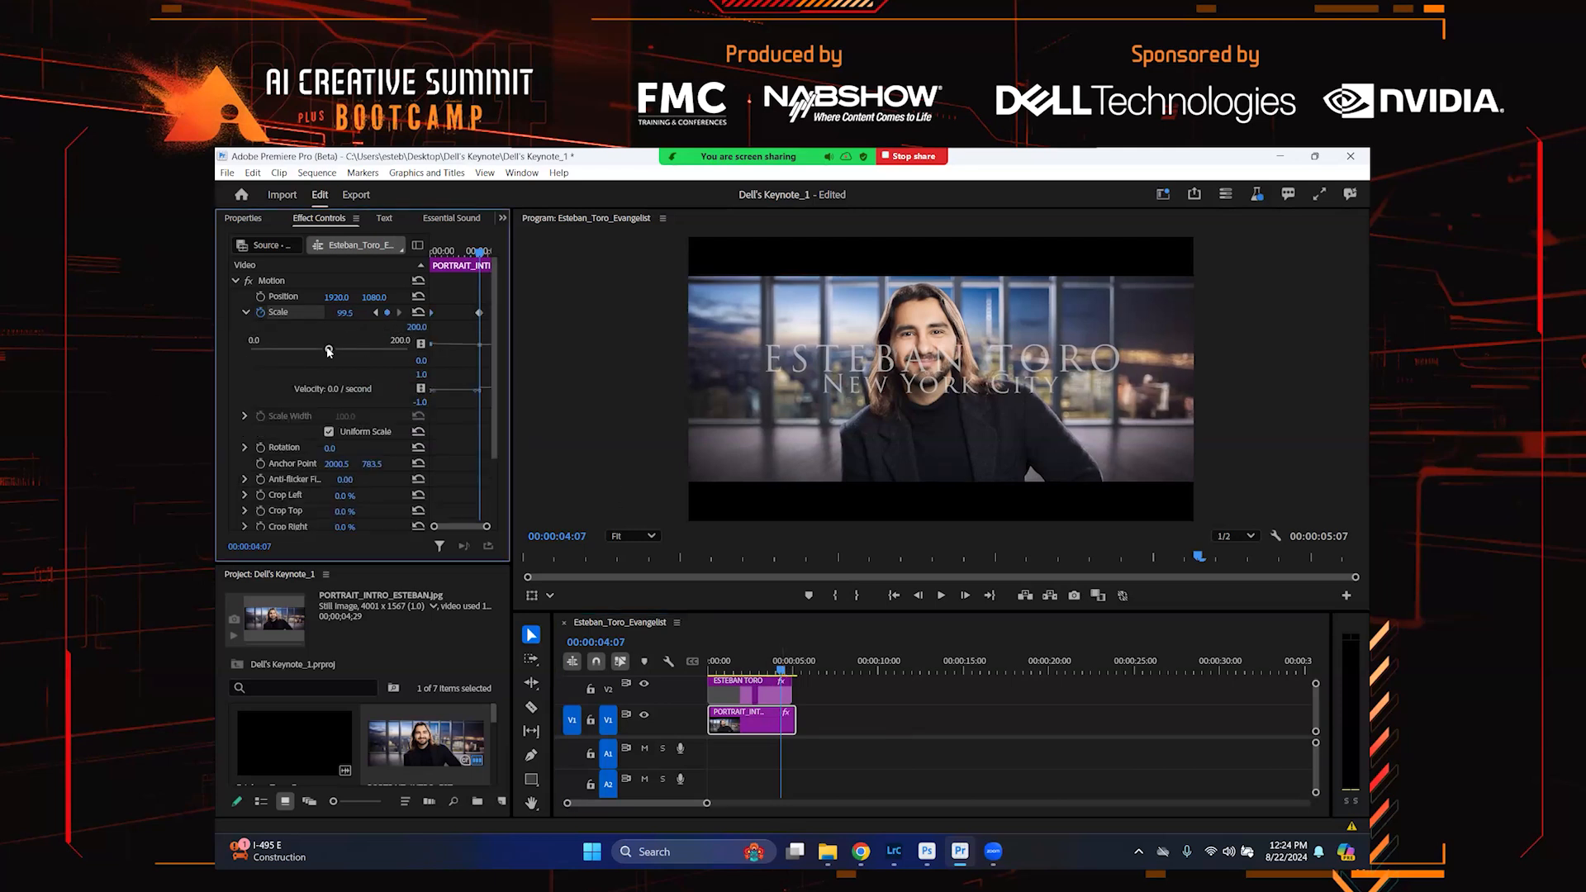
left_click_drag(328, 350, 342, 352)
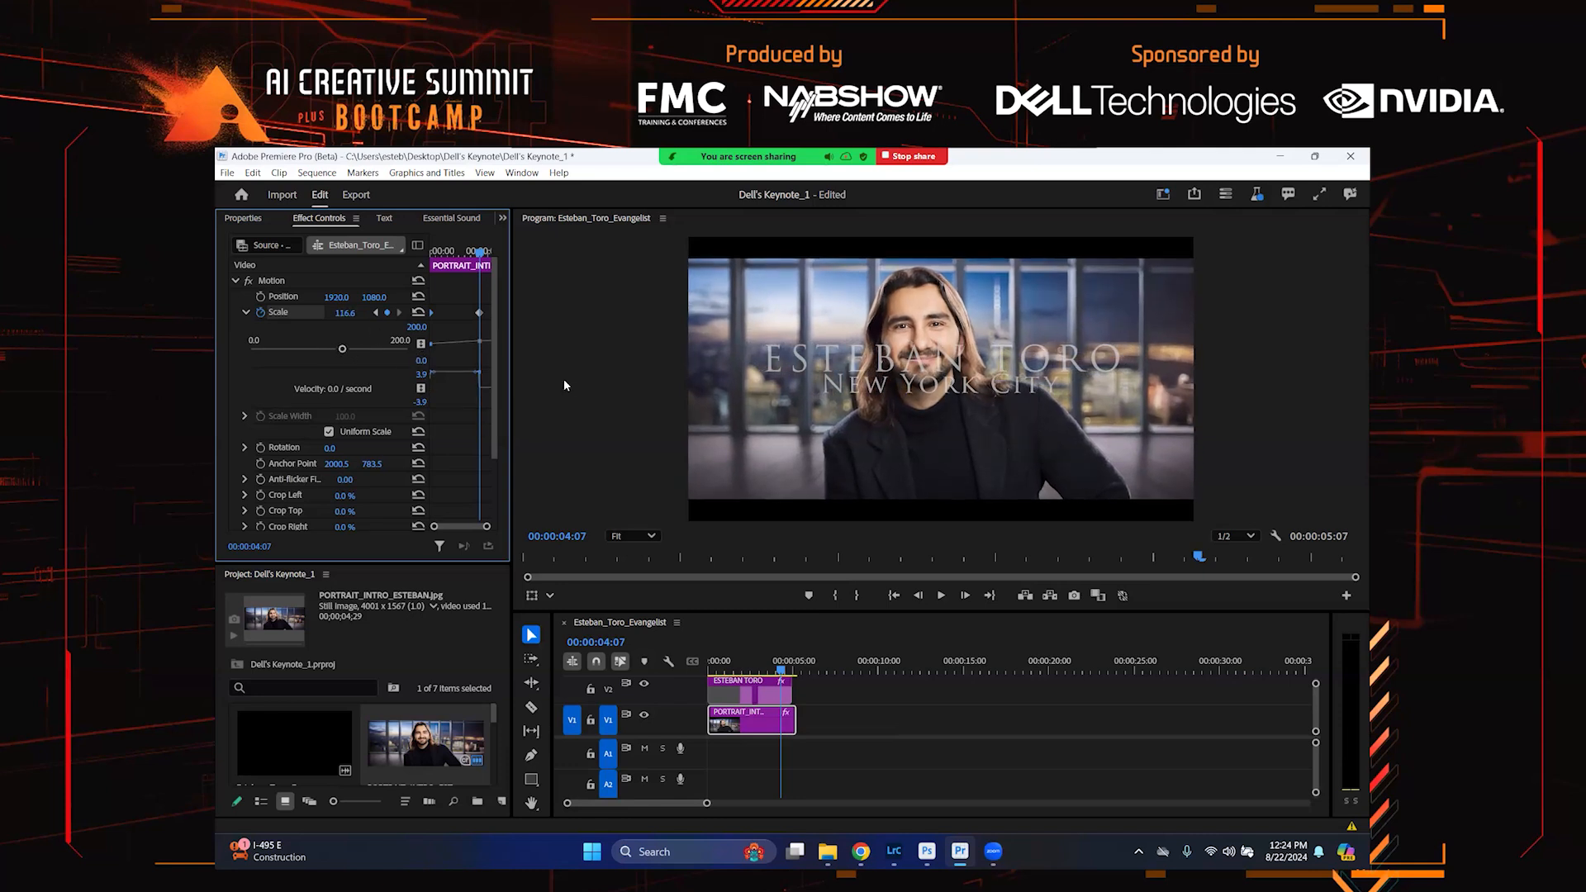
left_click_drag(480, 314, 489, 313)
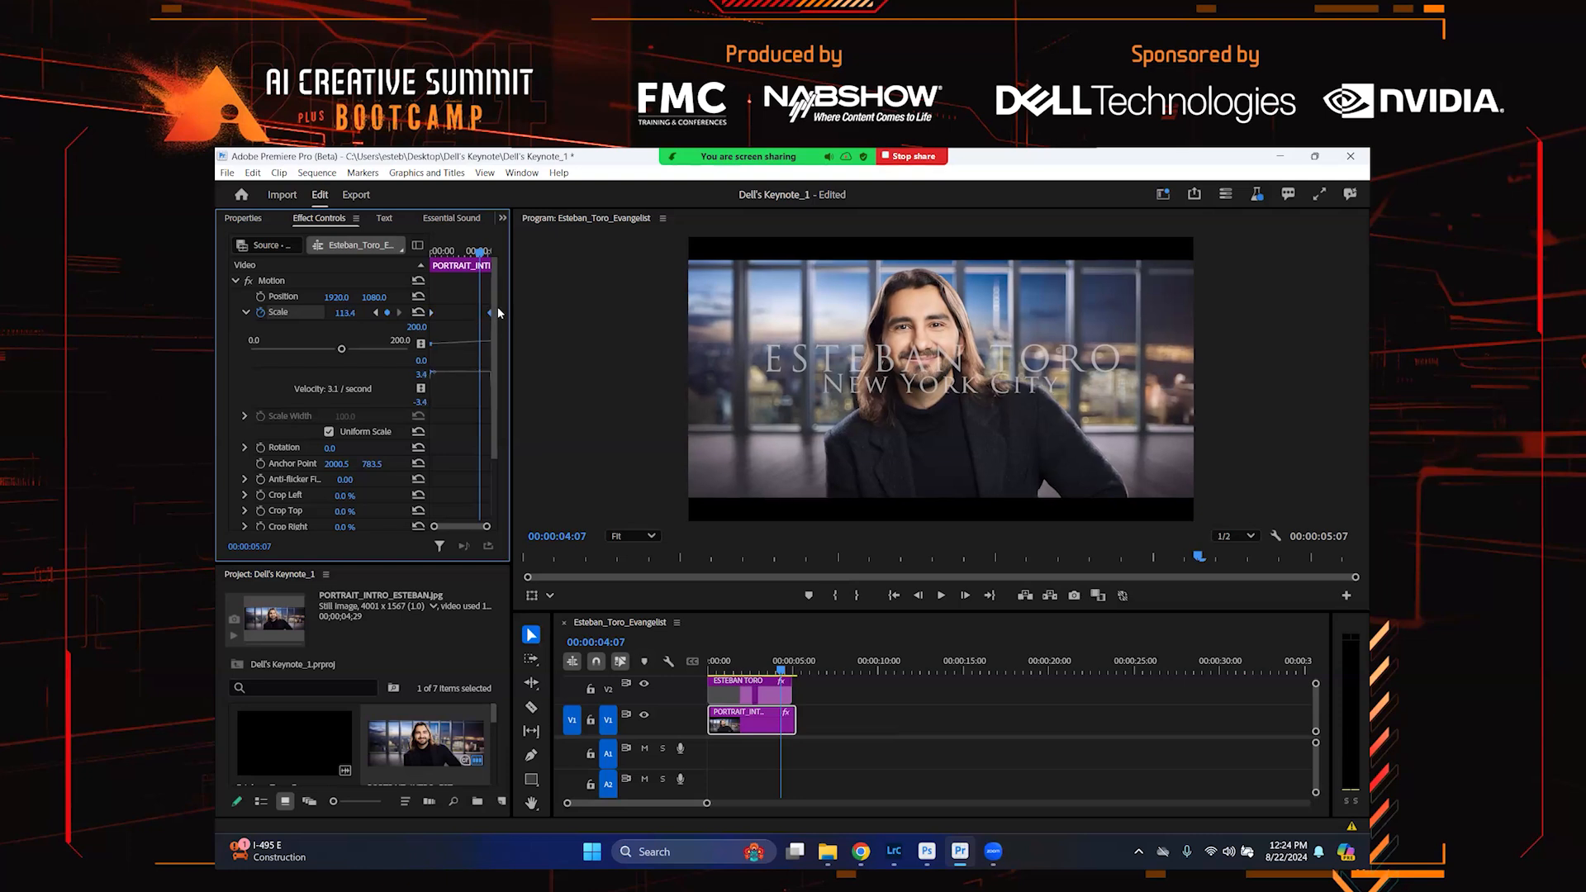
Play back the sequence to review the slow zoom on the portrait
left_click(712, 662)
key("space")
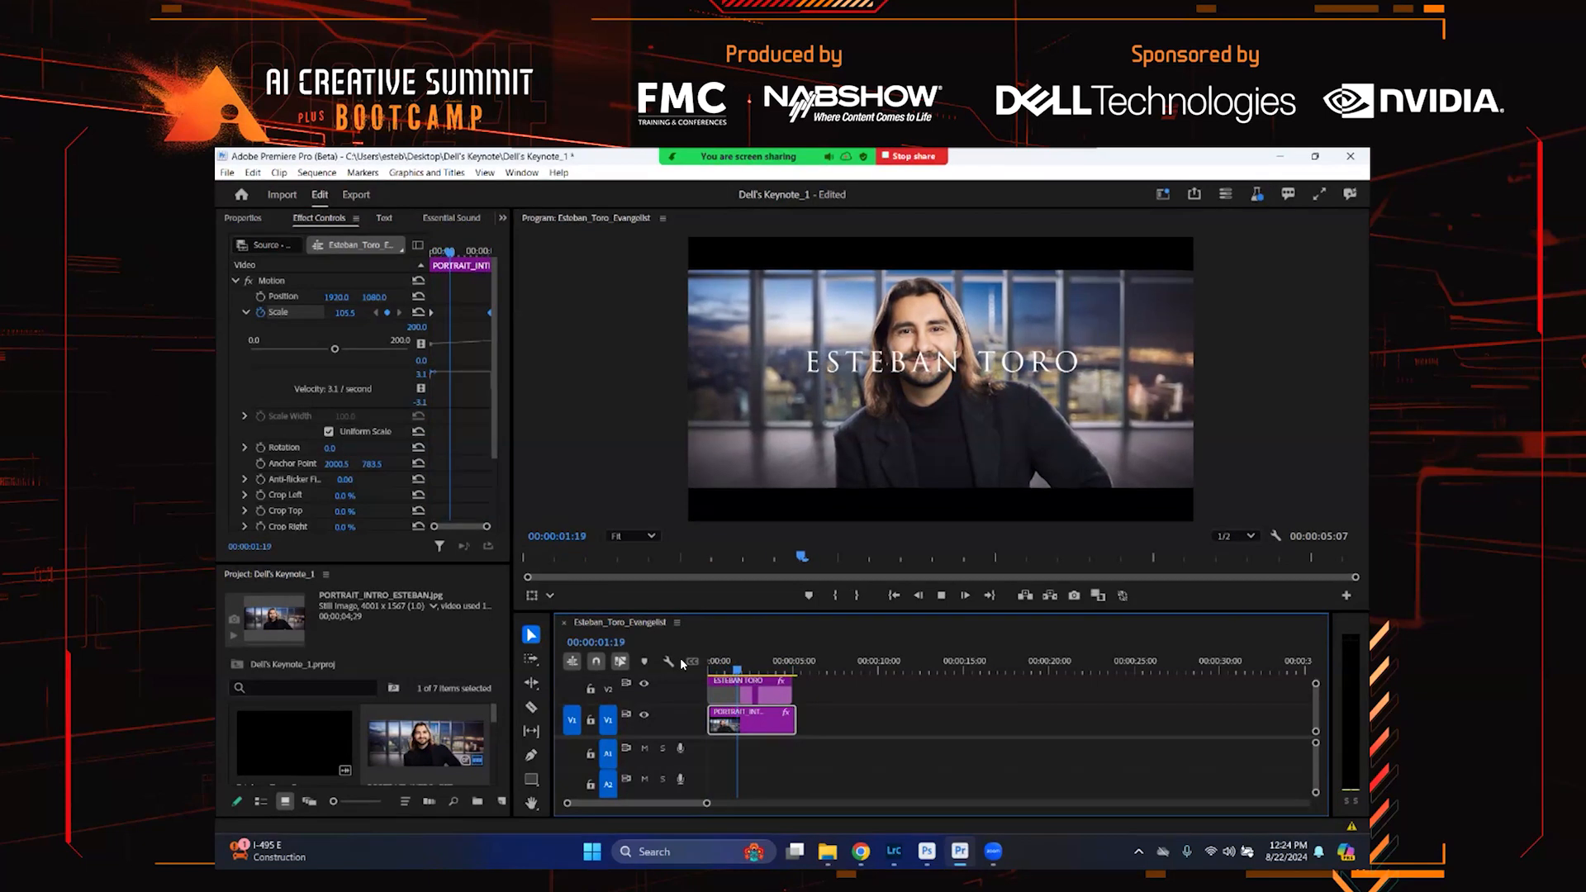
key("space")
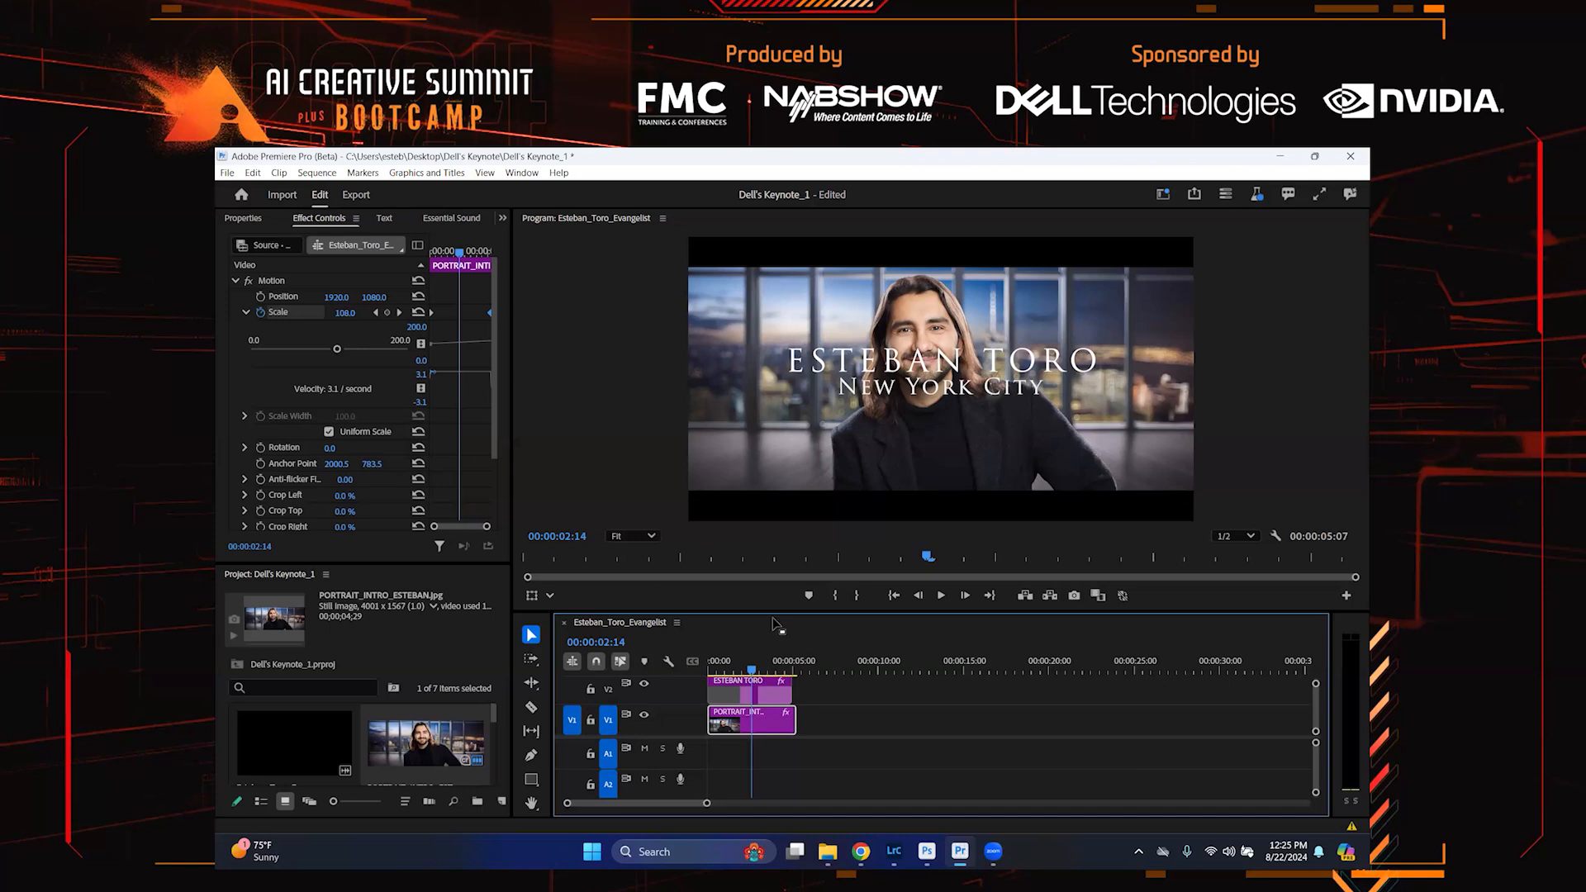
Open Audio_Camera_Short.mp4 in the Source monitor and dock it beside the Program monitor
left_click_drag(747, 667, 708, 669)
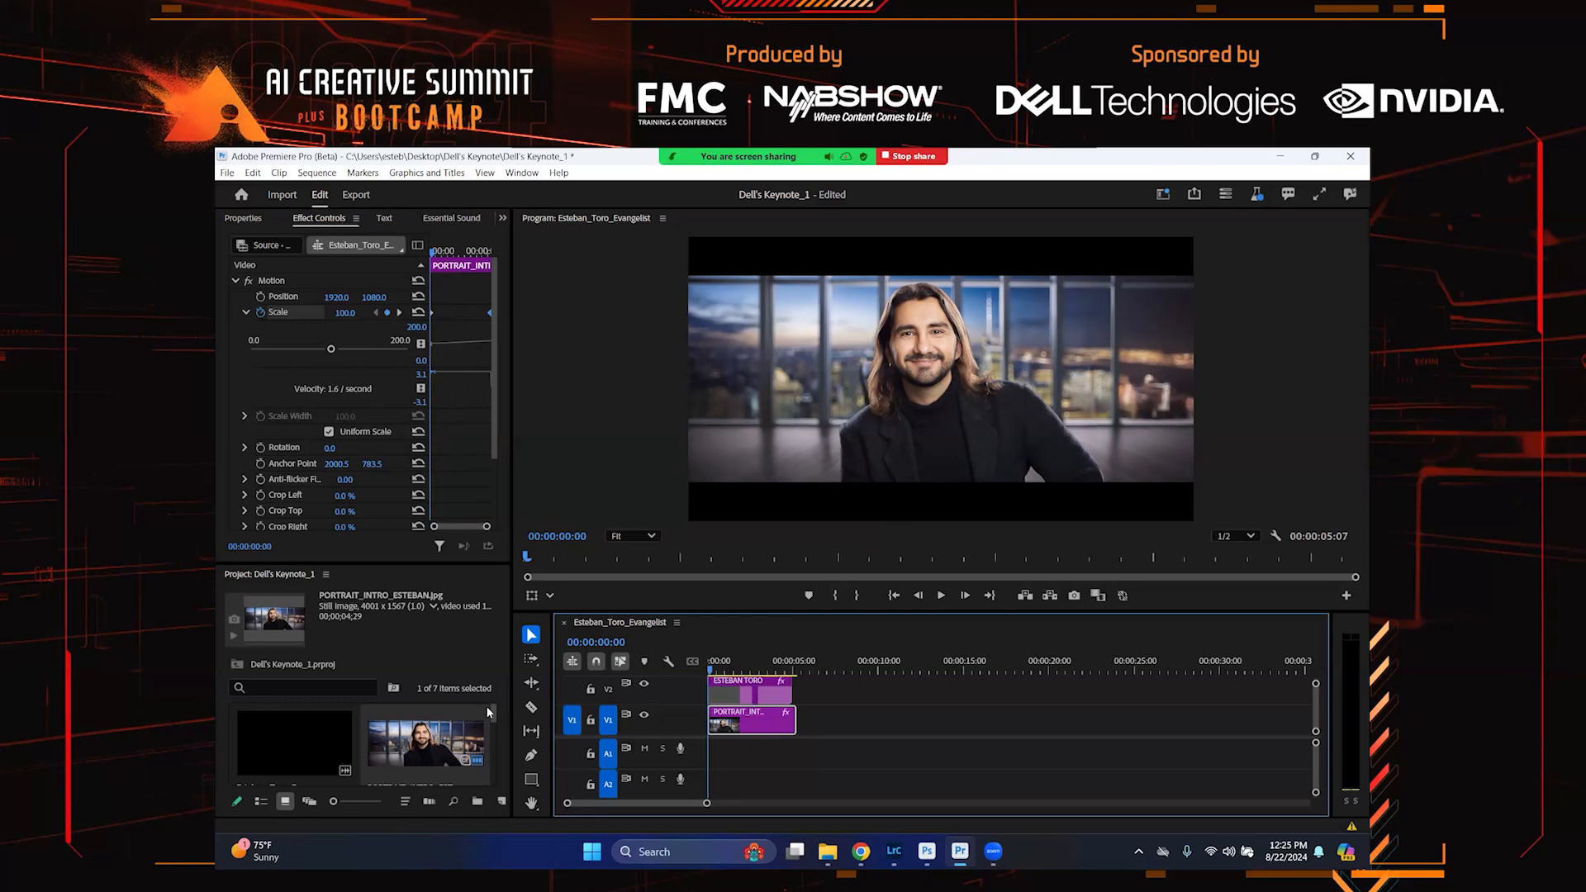
left_click(494, 724)
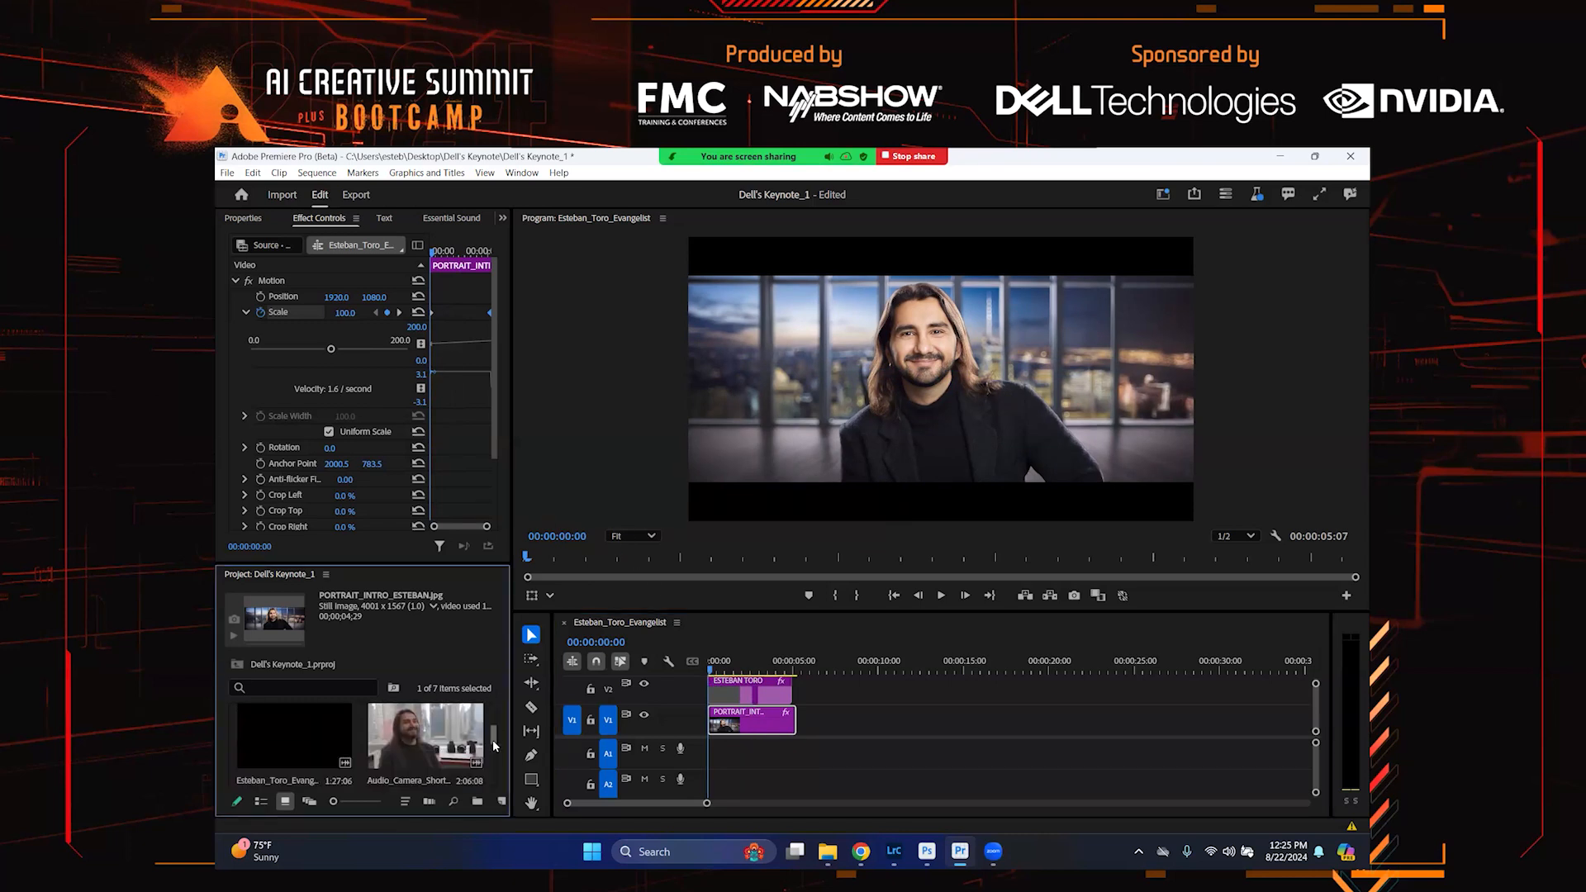
double_click(444, 744)
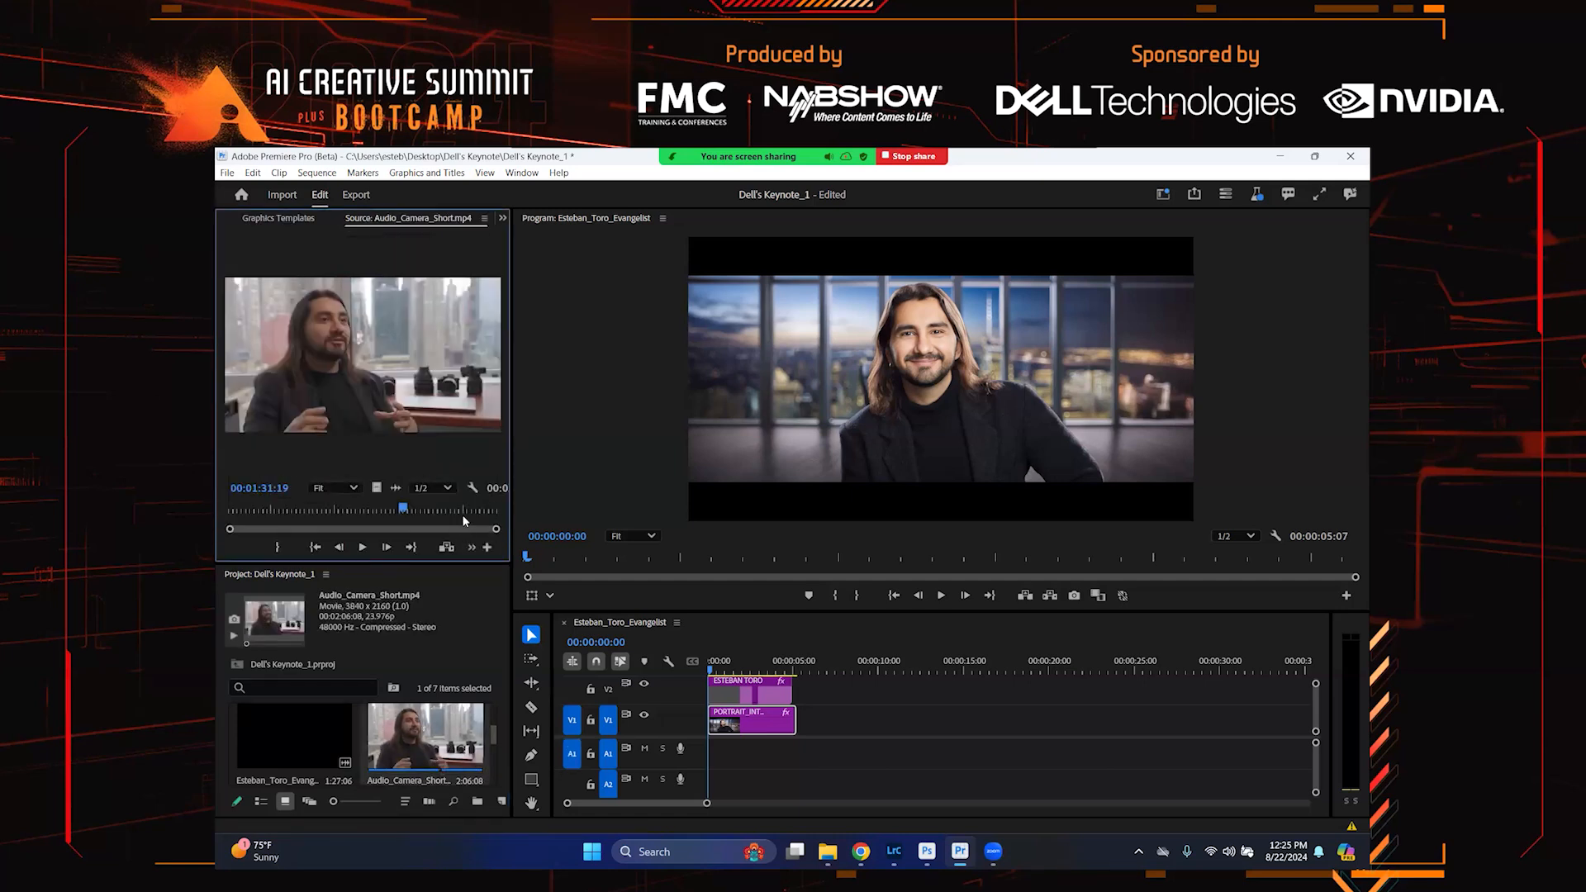
left_click_drag(455, 223, 701, 222)
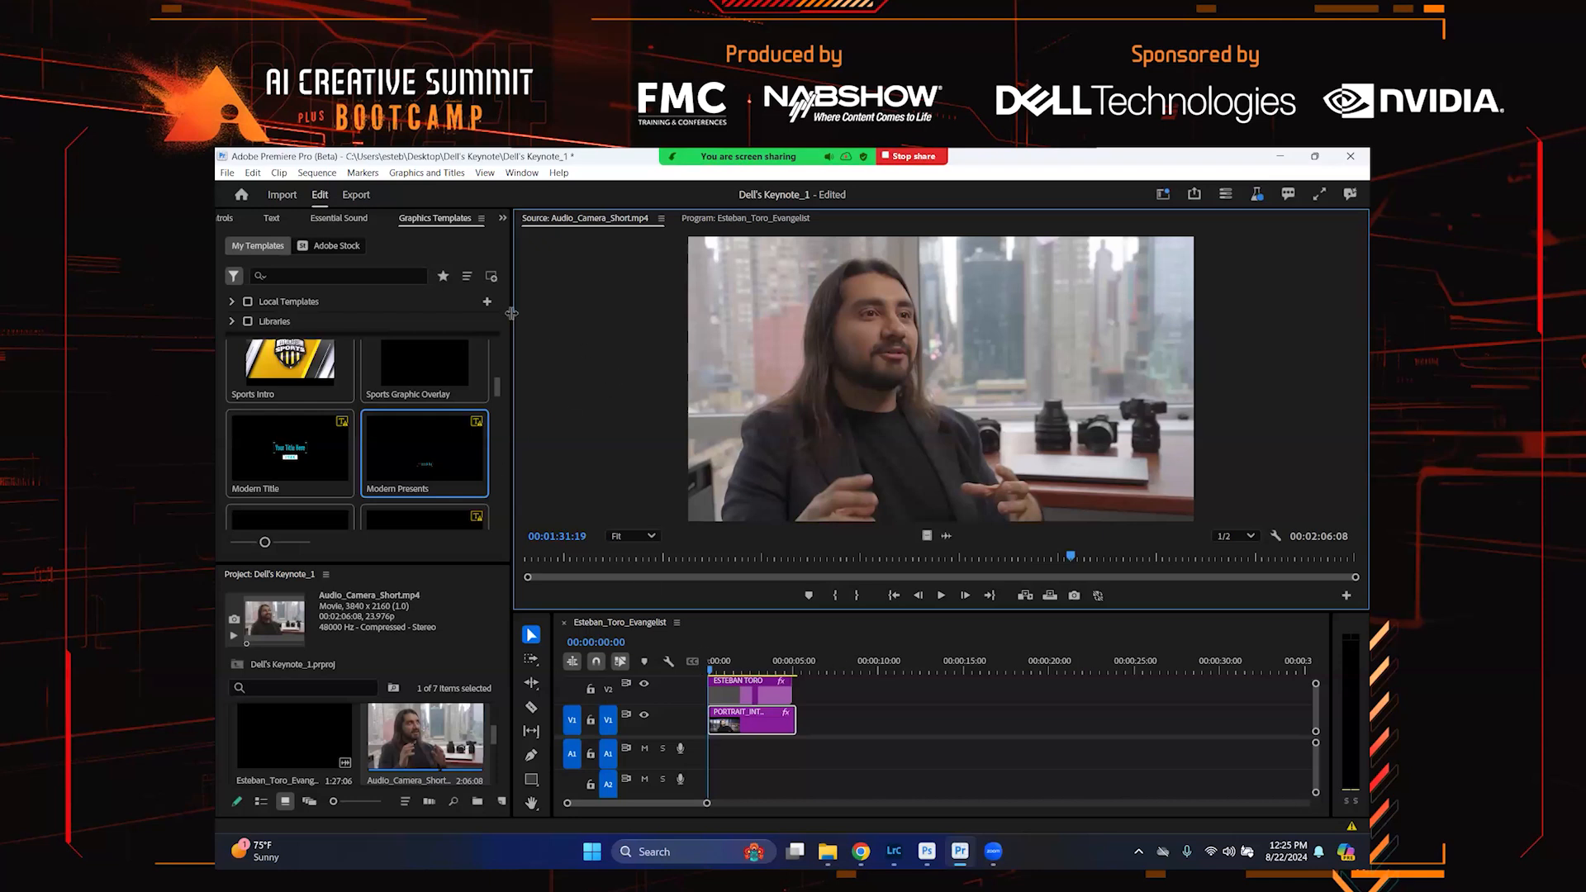
Open the Text panel for the source clip
left_click(503, 218)
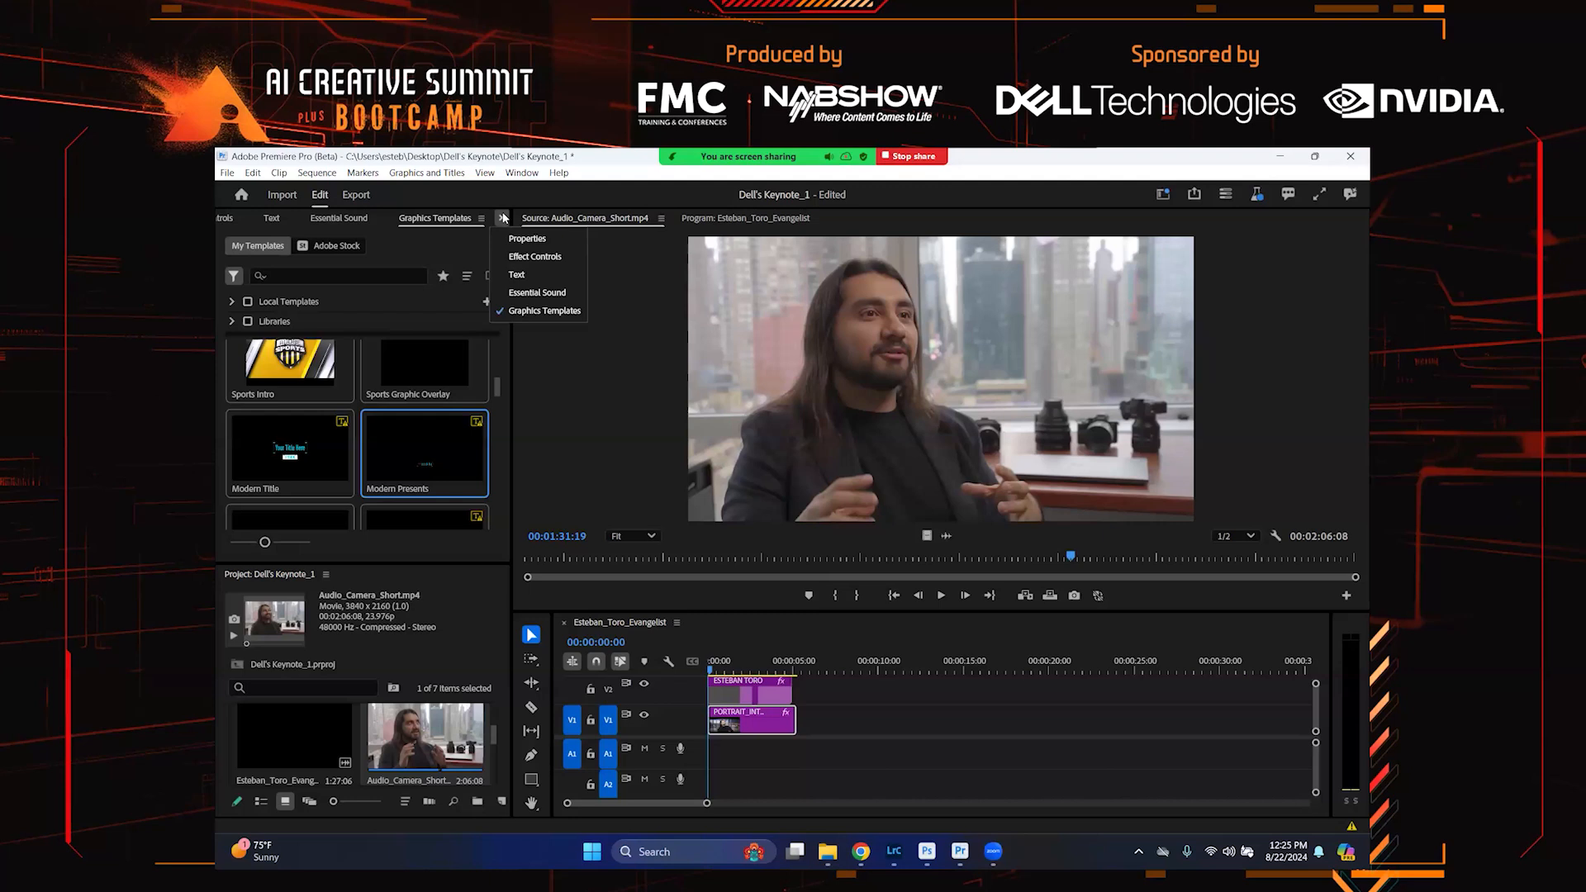
left_click(518, 276)
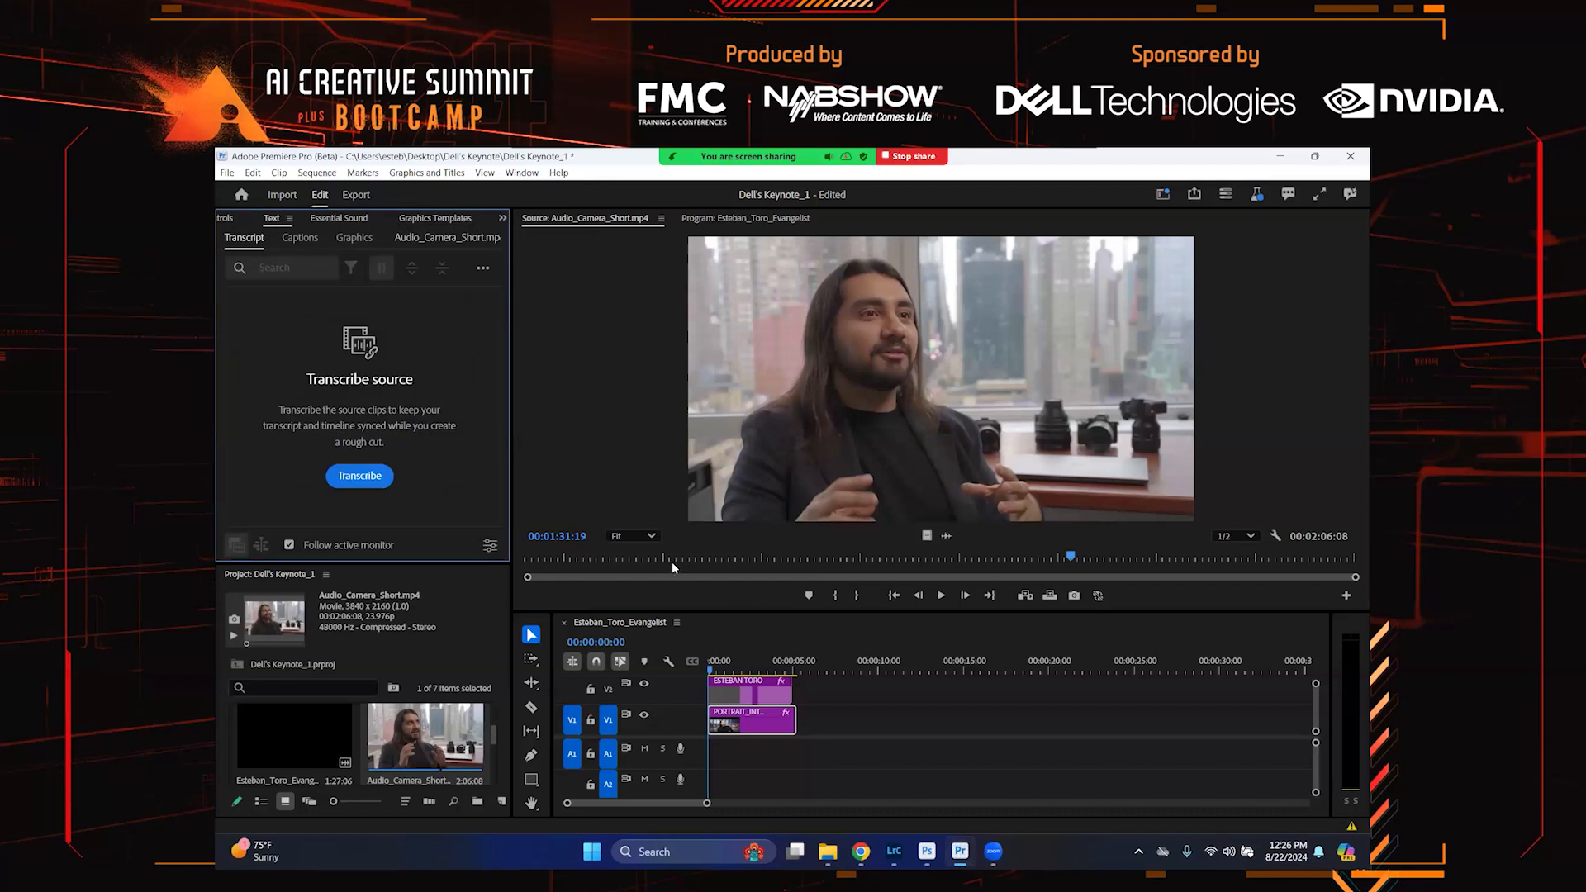
Scrub to about 11 seconds in the source interview clip and play it briefly to preview
left_click_drag(666, 555, 541, 542)
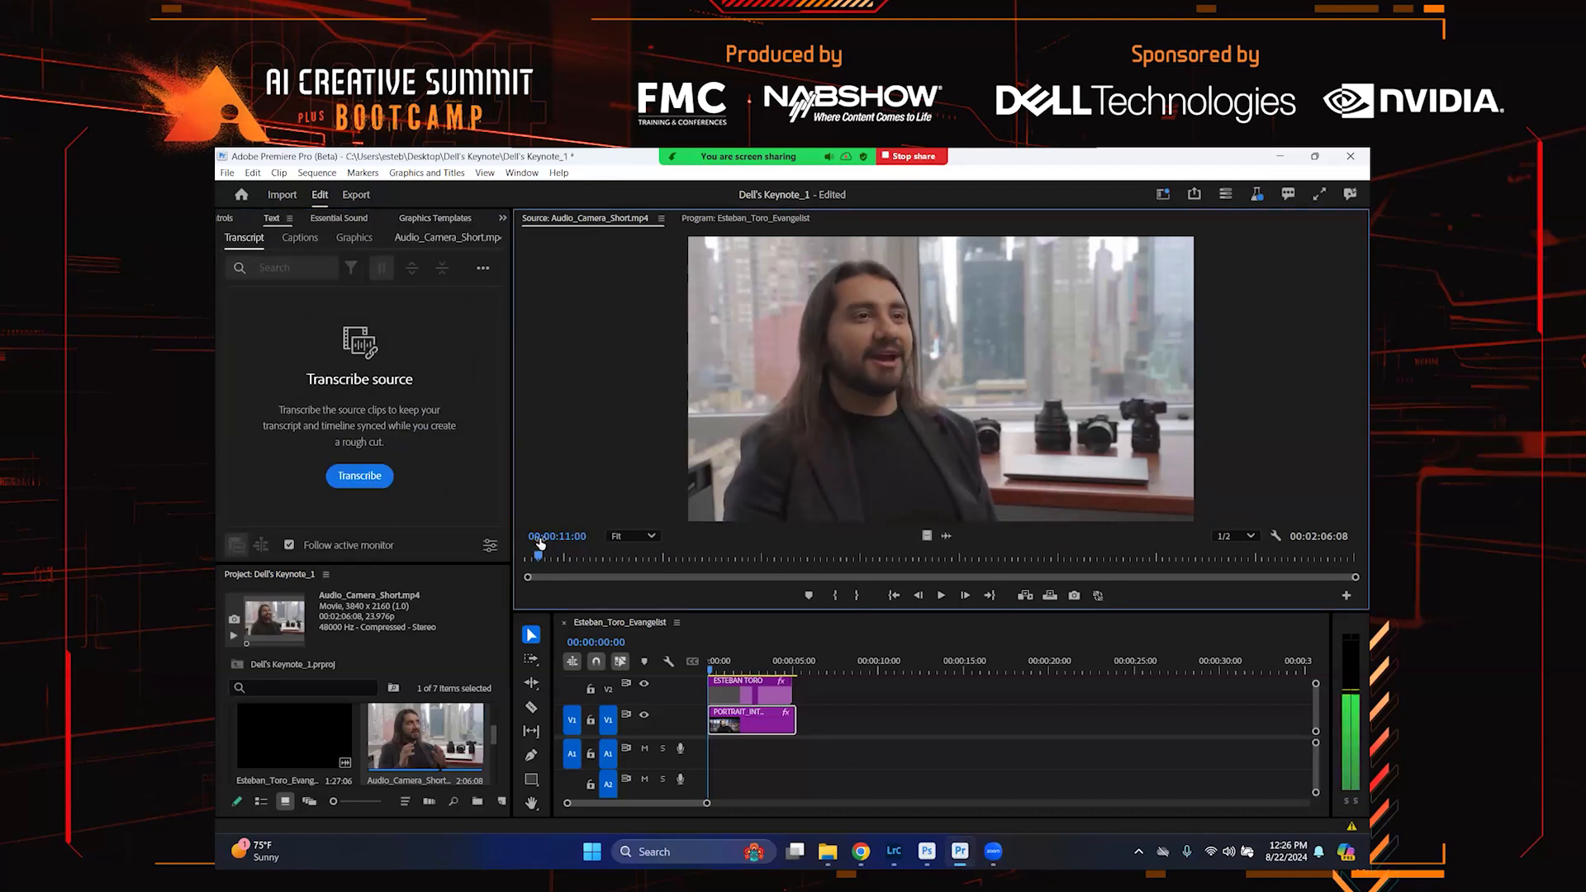
key("space")
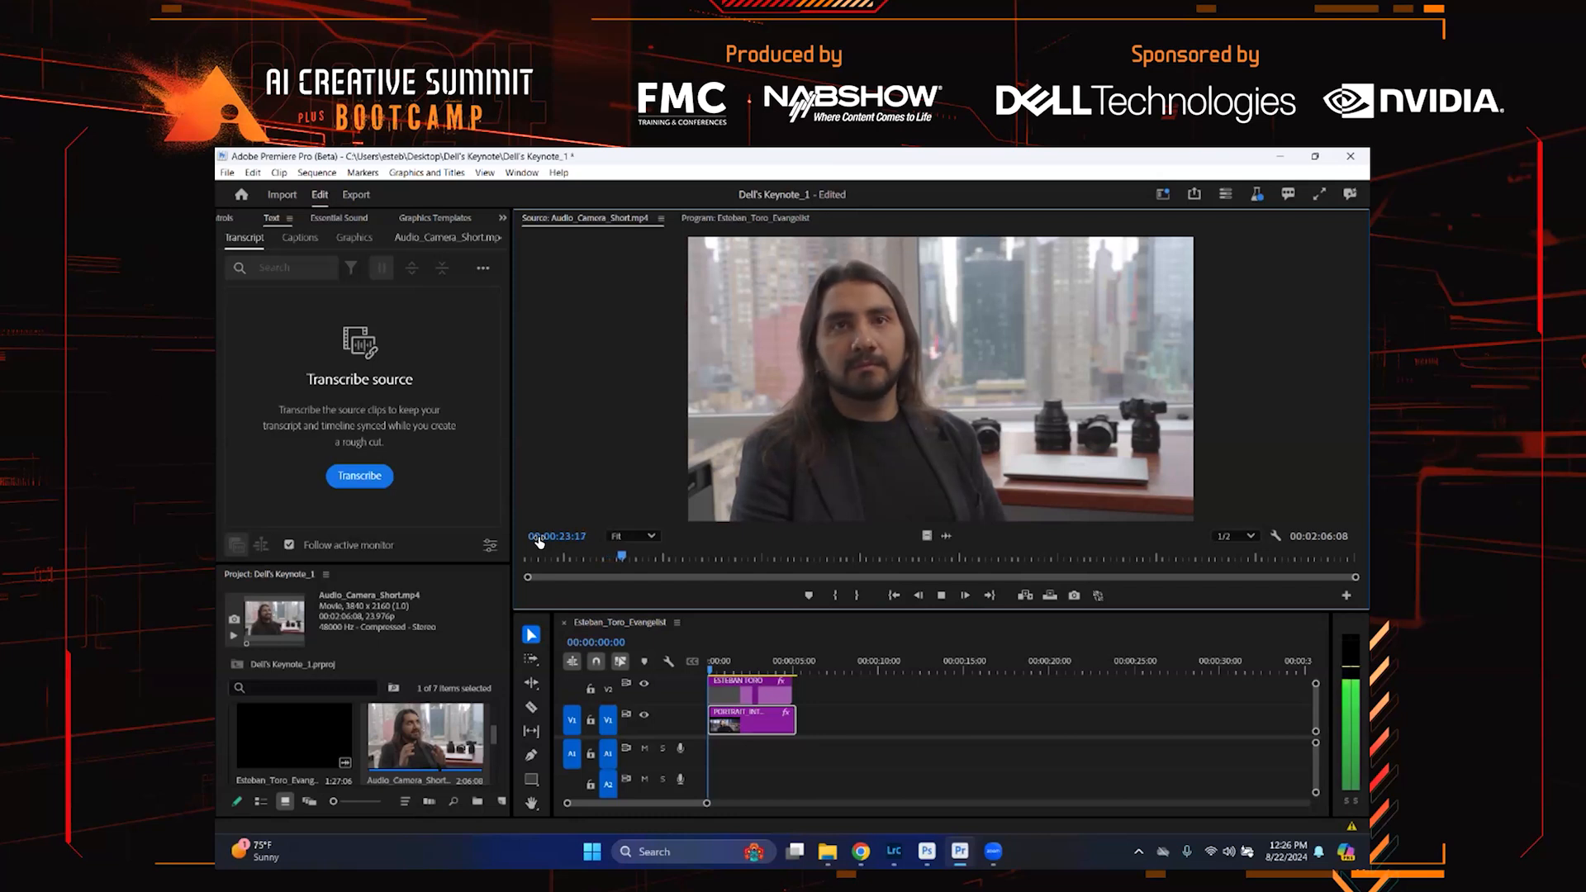
key("space")
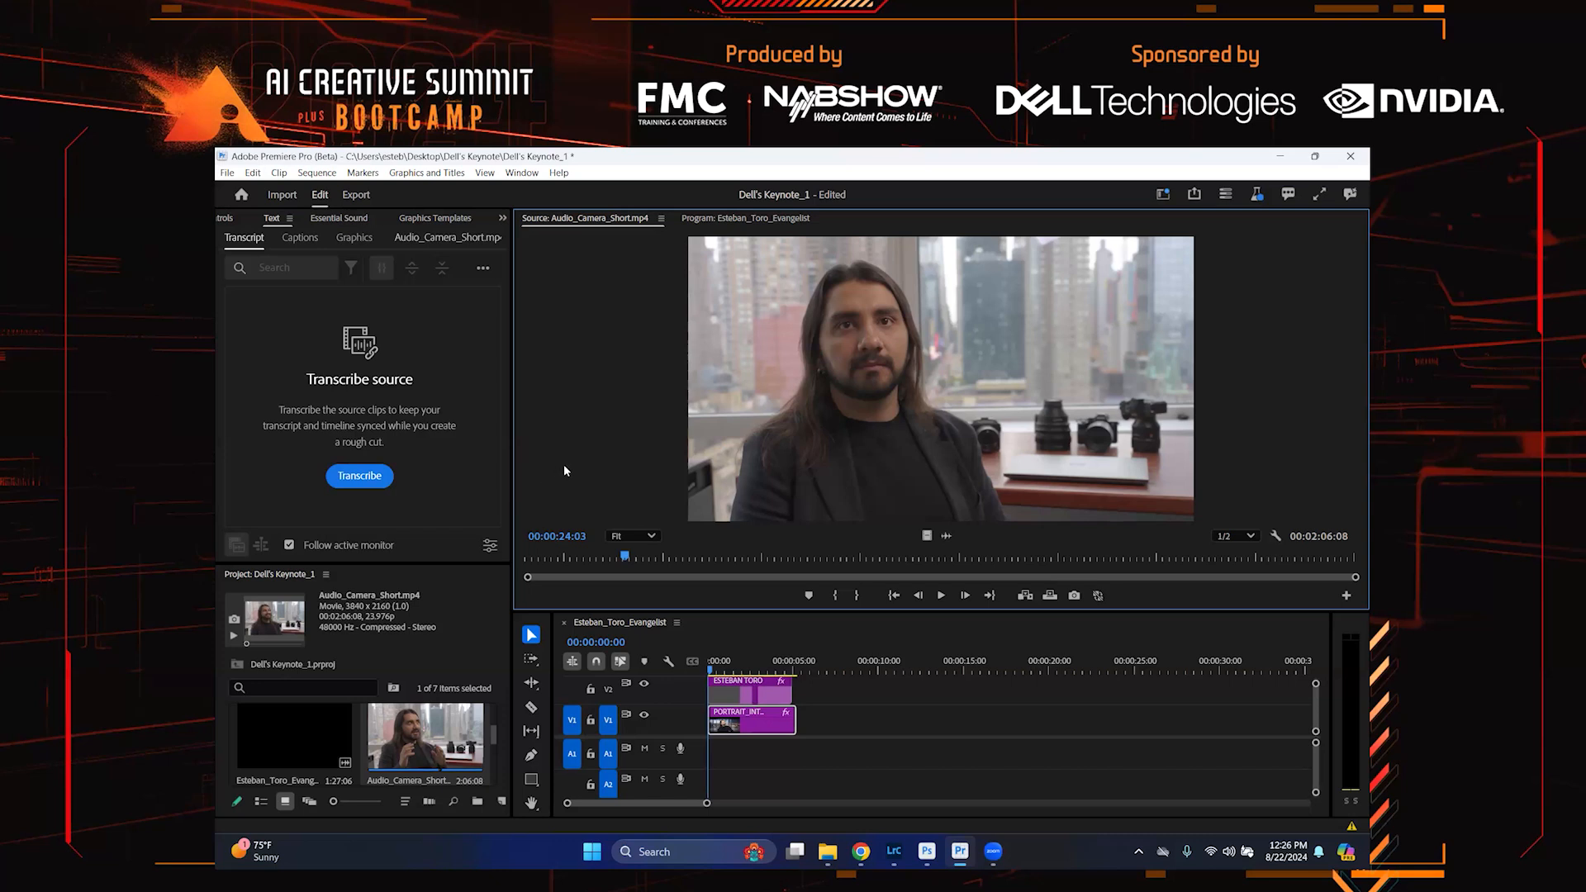
Transcribe the source clip in English with separate speaker labels
left_click(360, 476)
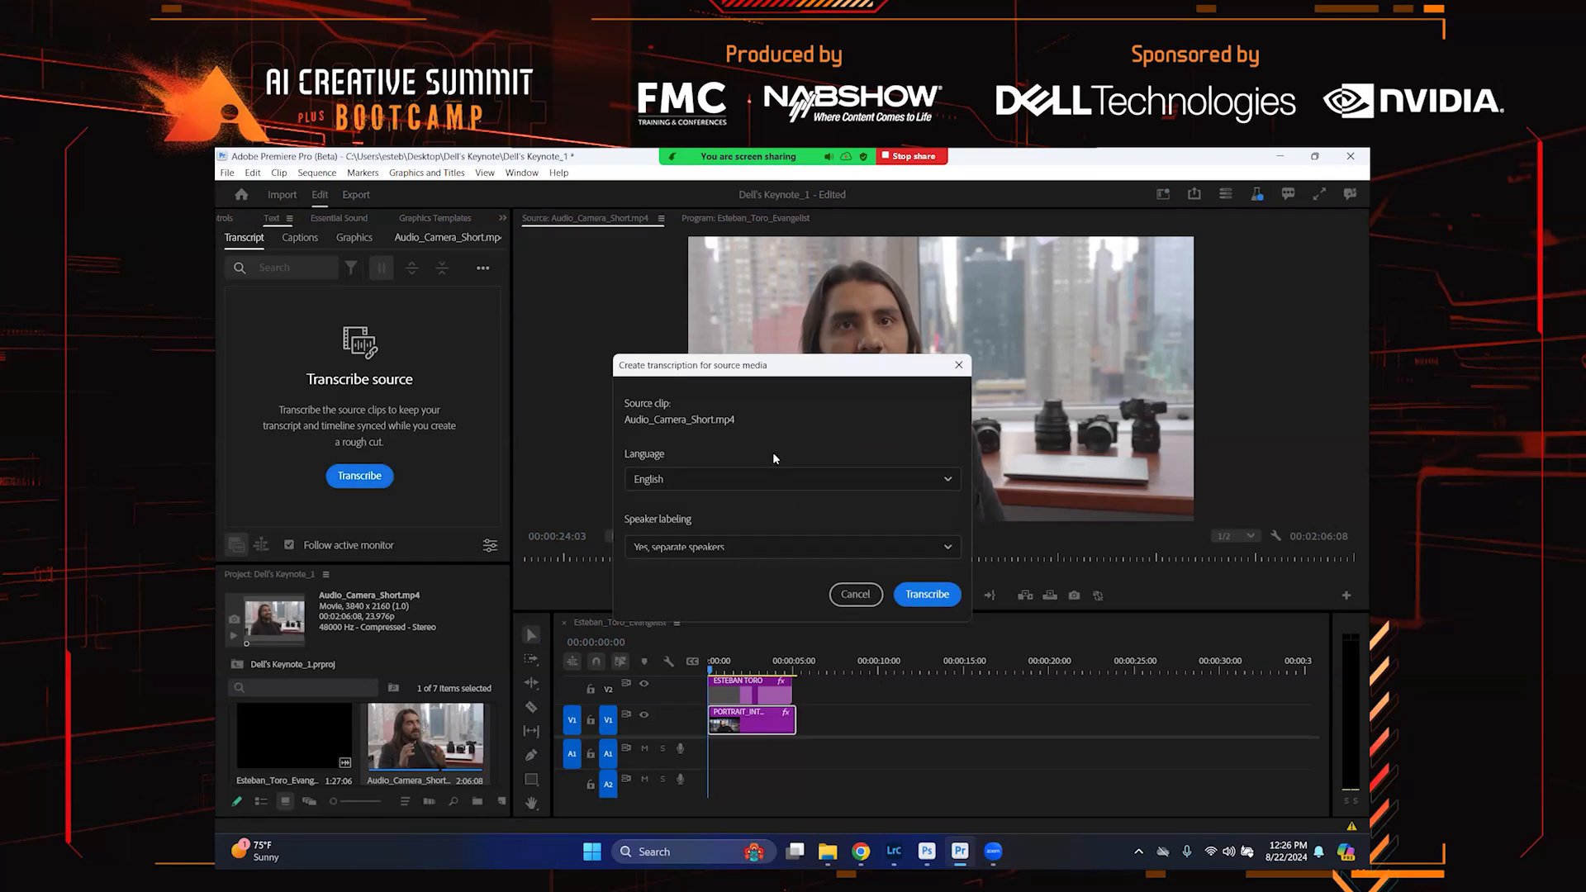
left_click(752, 480)
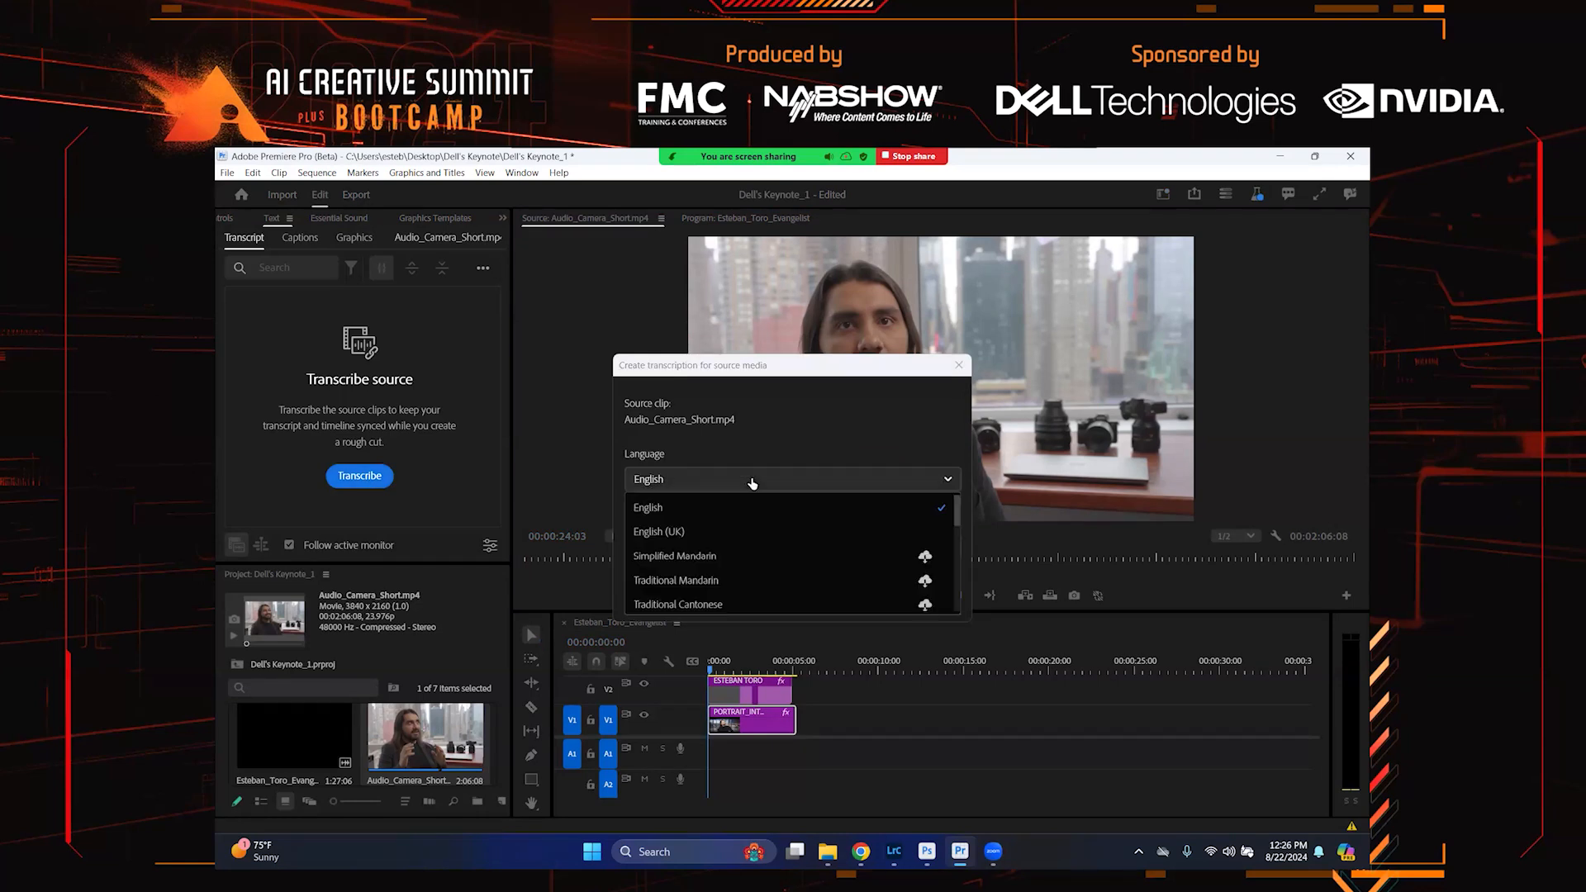
left_click(747, 507)
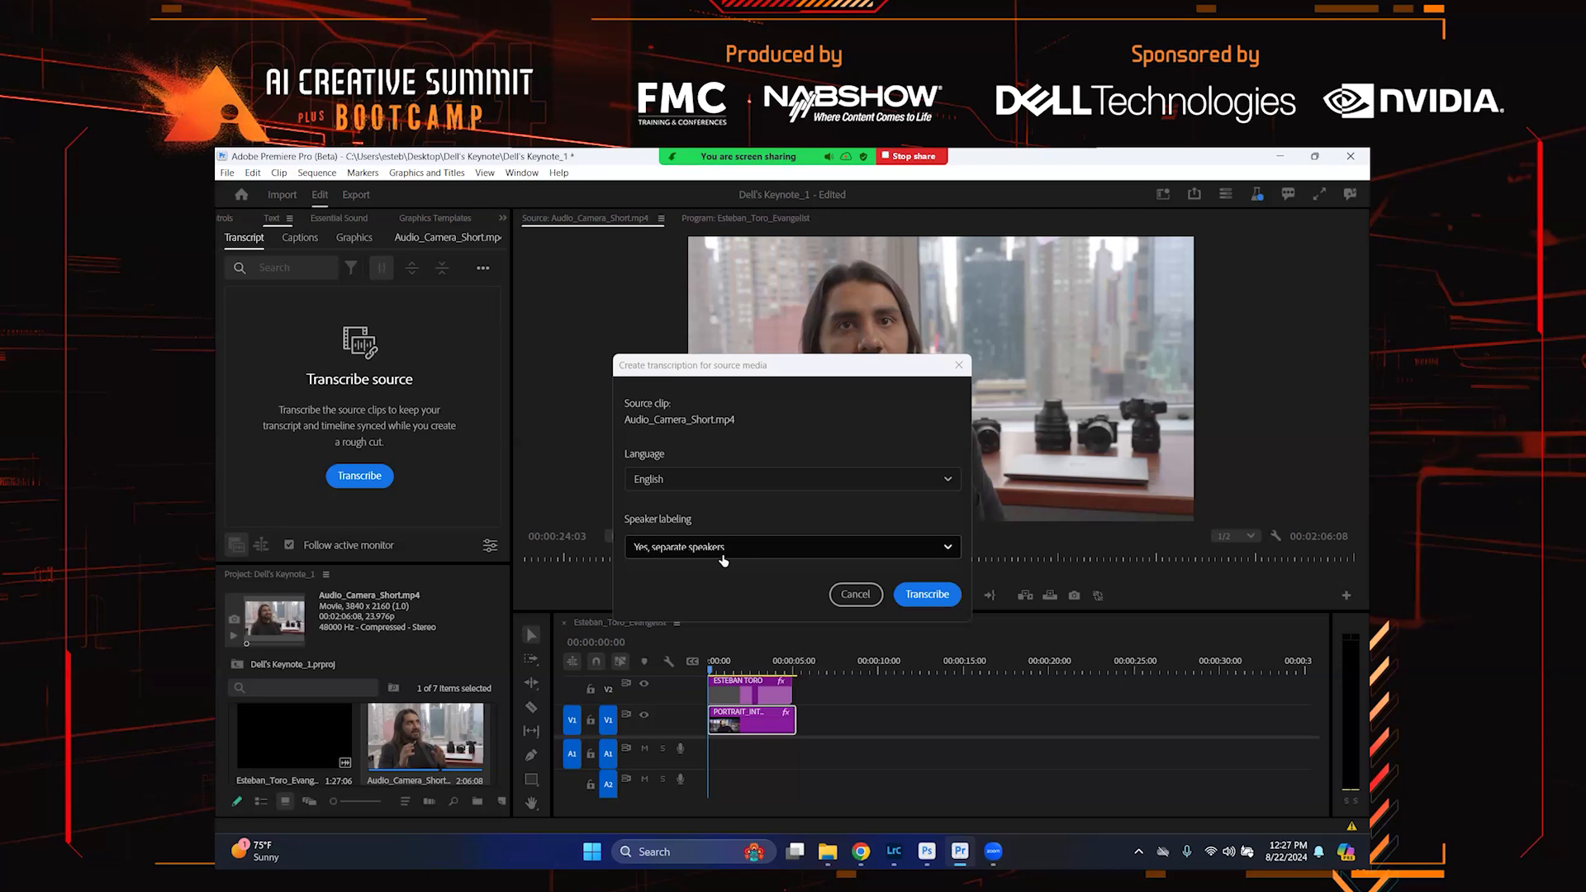
left_click(934, 551)
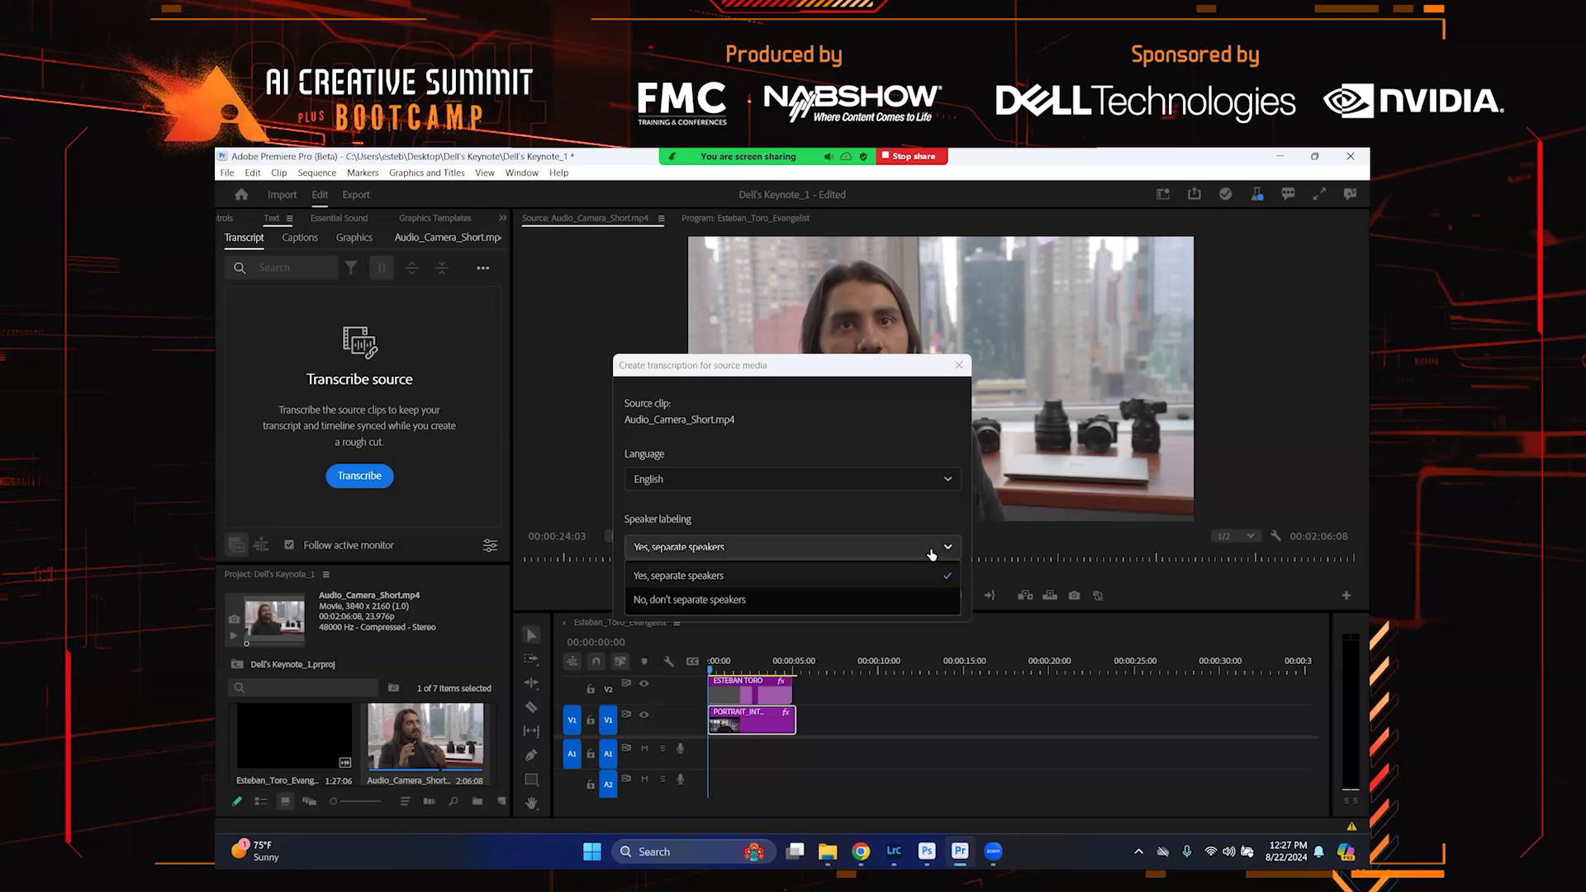
left_click(904, 516)
left_click(932, 600)
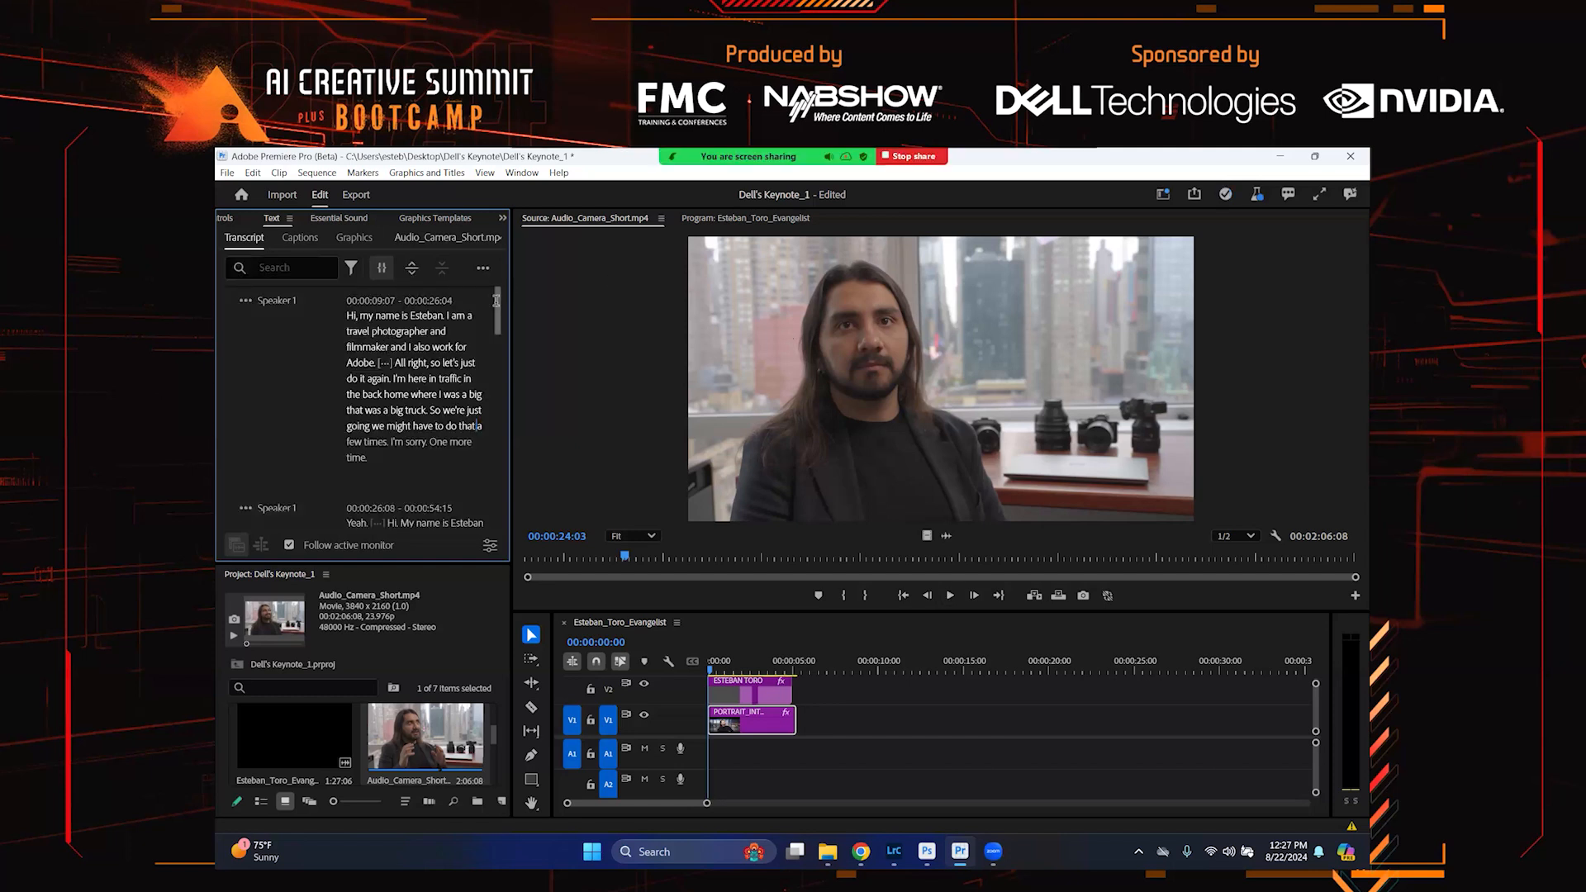
Insert the transcript passage "Hi. My name is Esteban Toro… I work for Adobe." into the sequence after the portrait clip
scroll(498, 328, "down", 10)
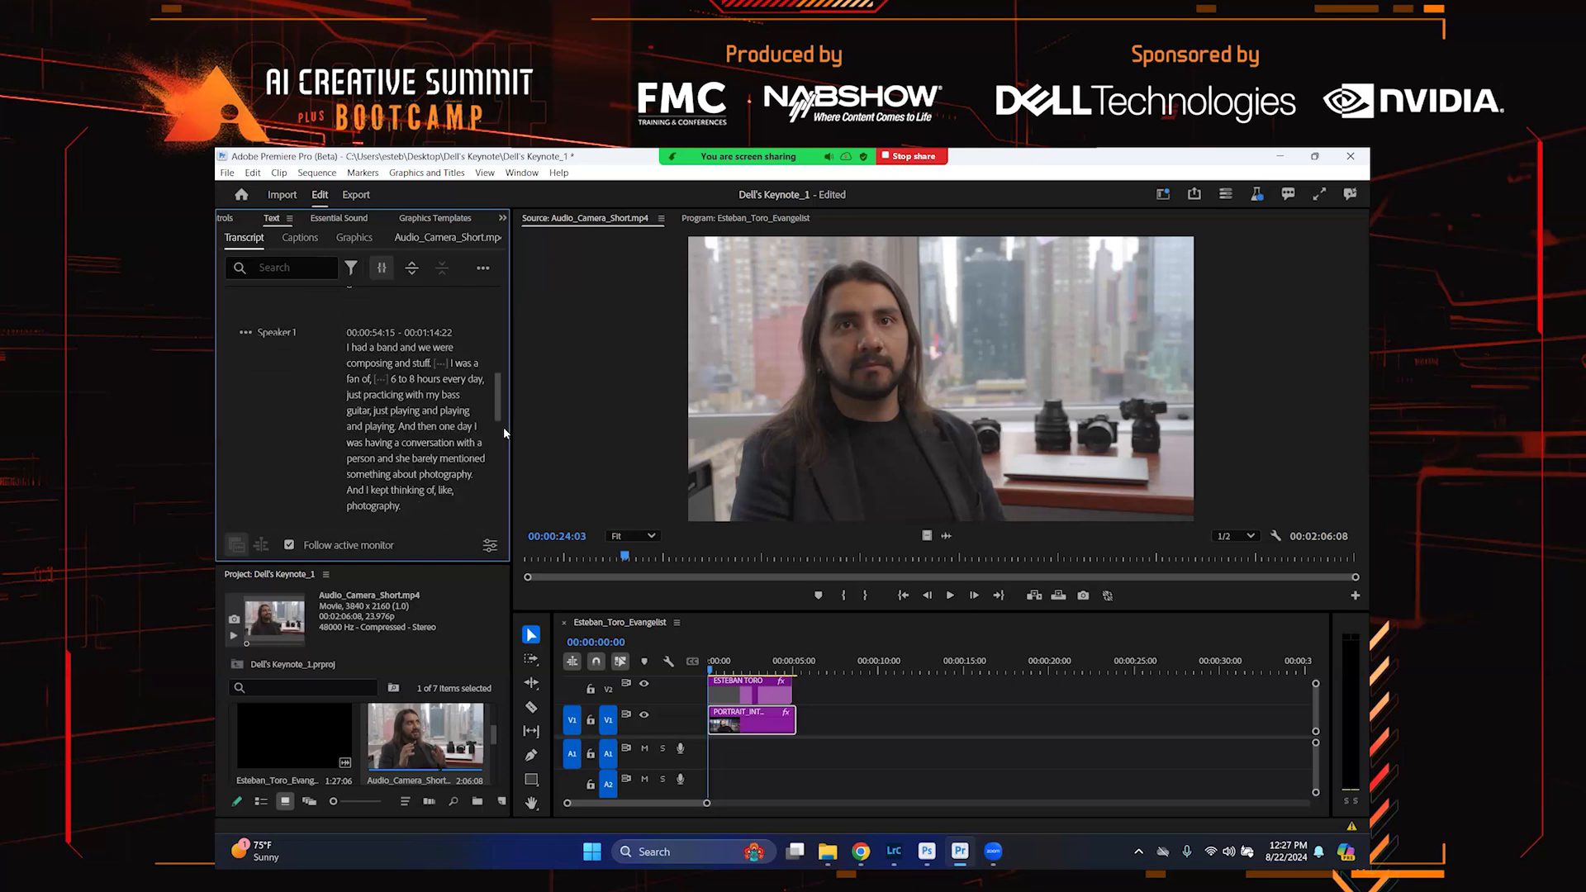
scroll(502, 363, "up", 10)
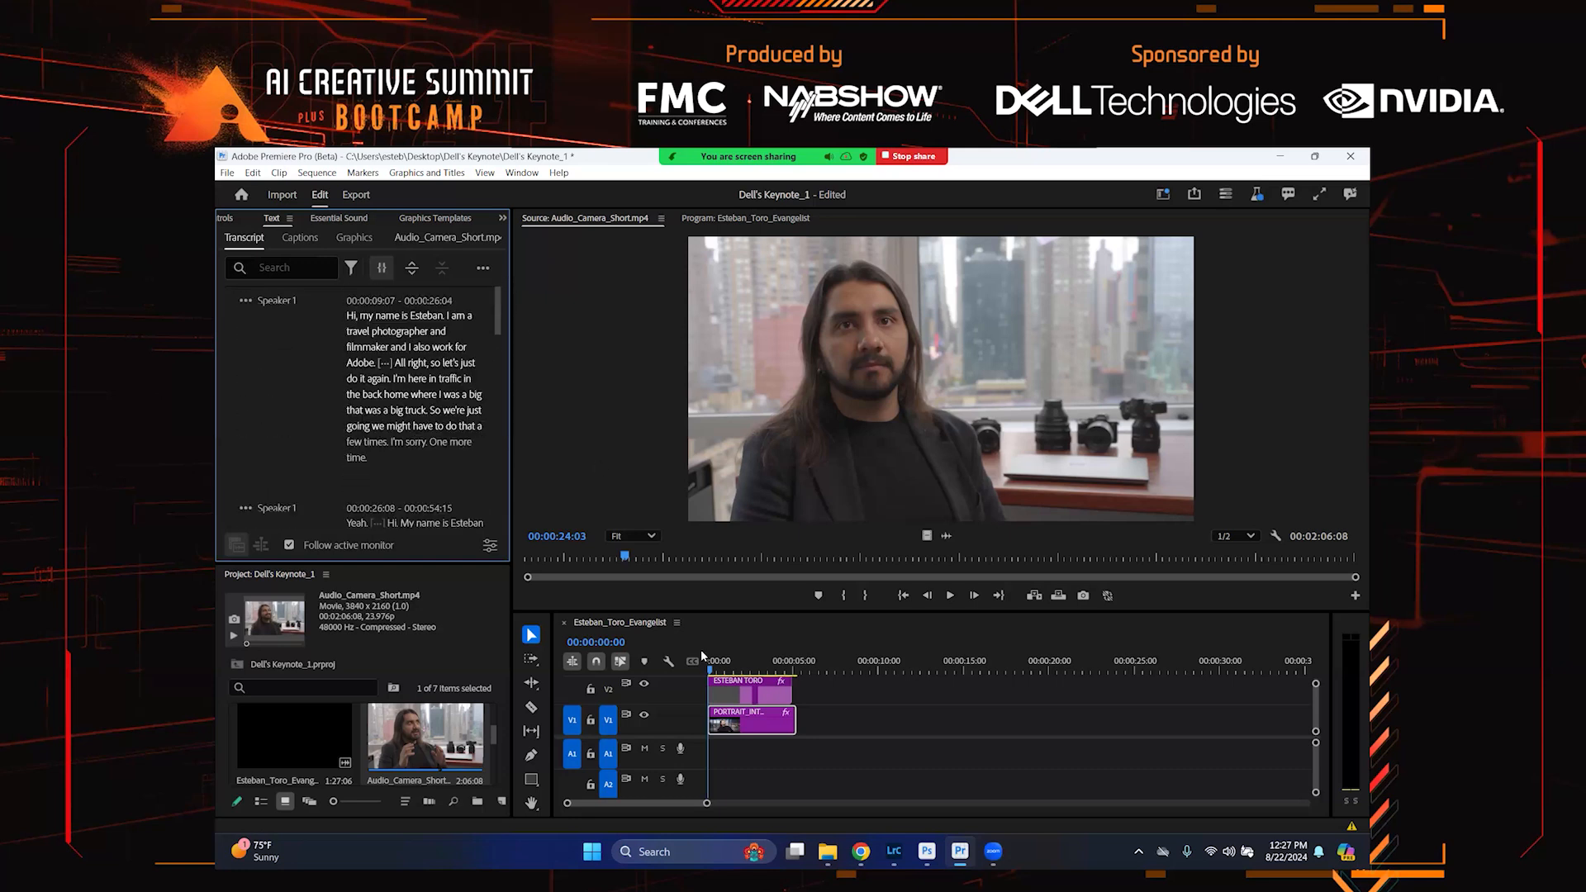
left_click(799, 666)
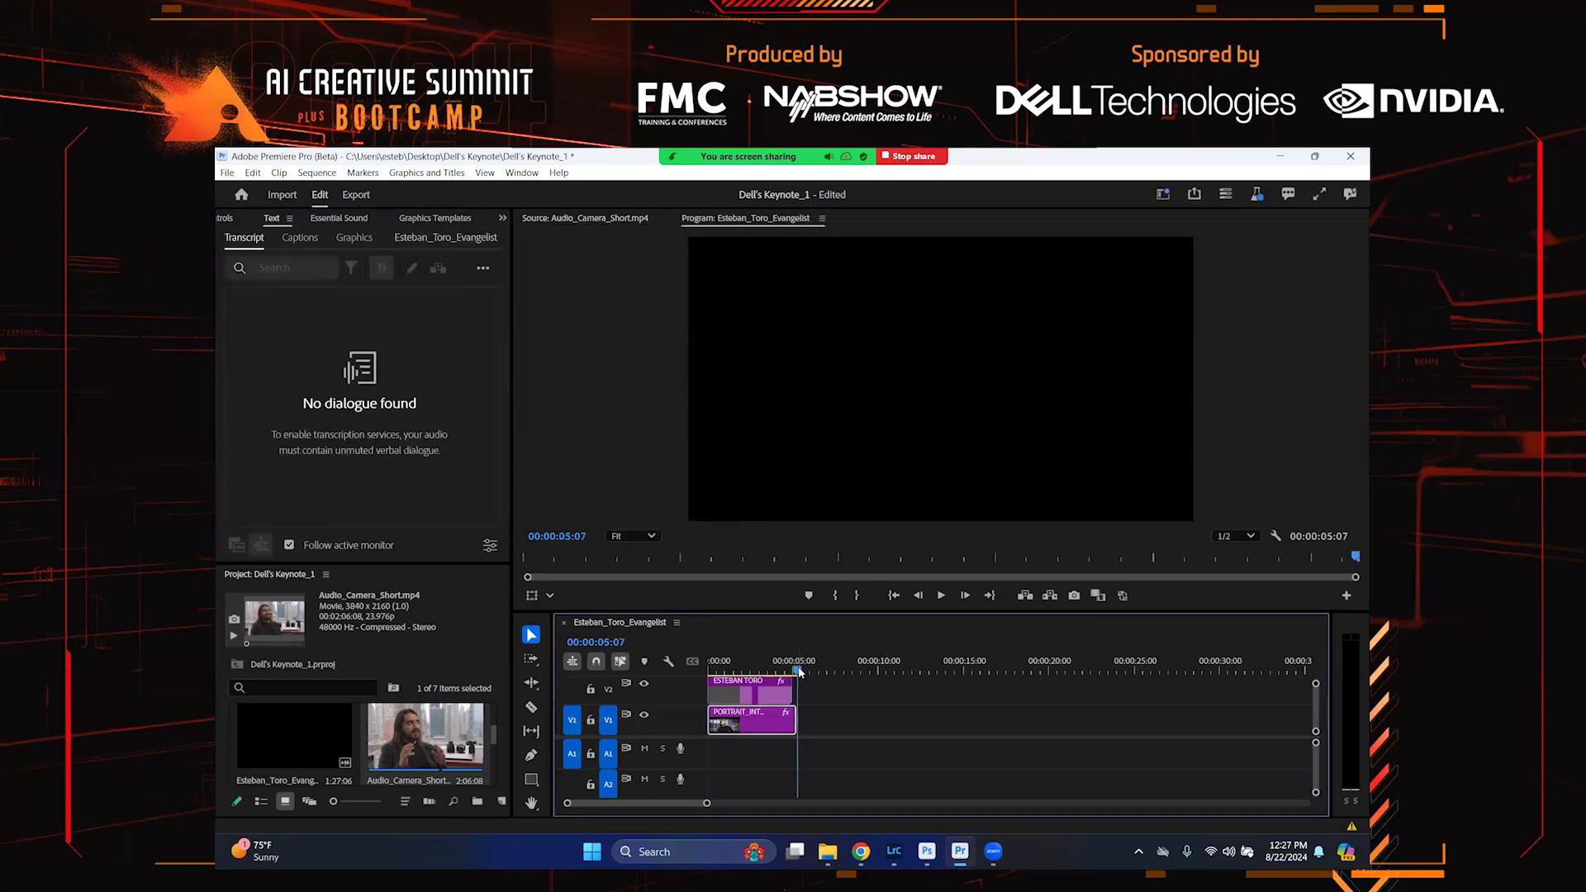
key("Left")
key("Left")
double_click(426, 735)
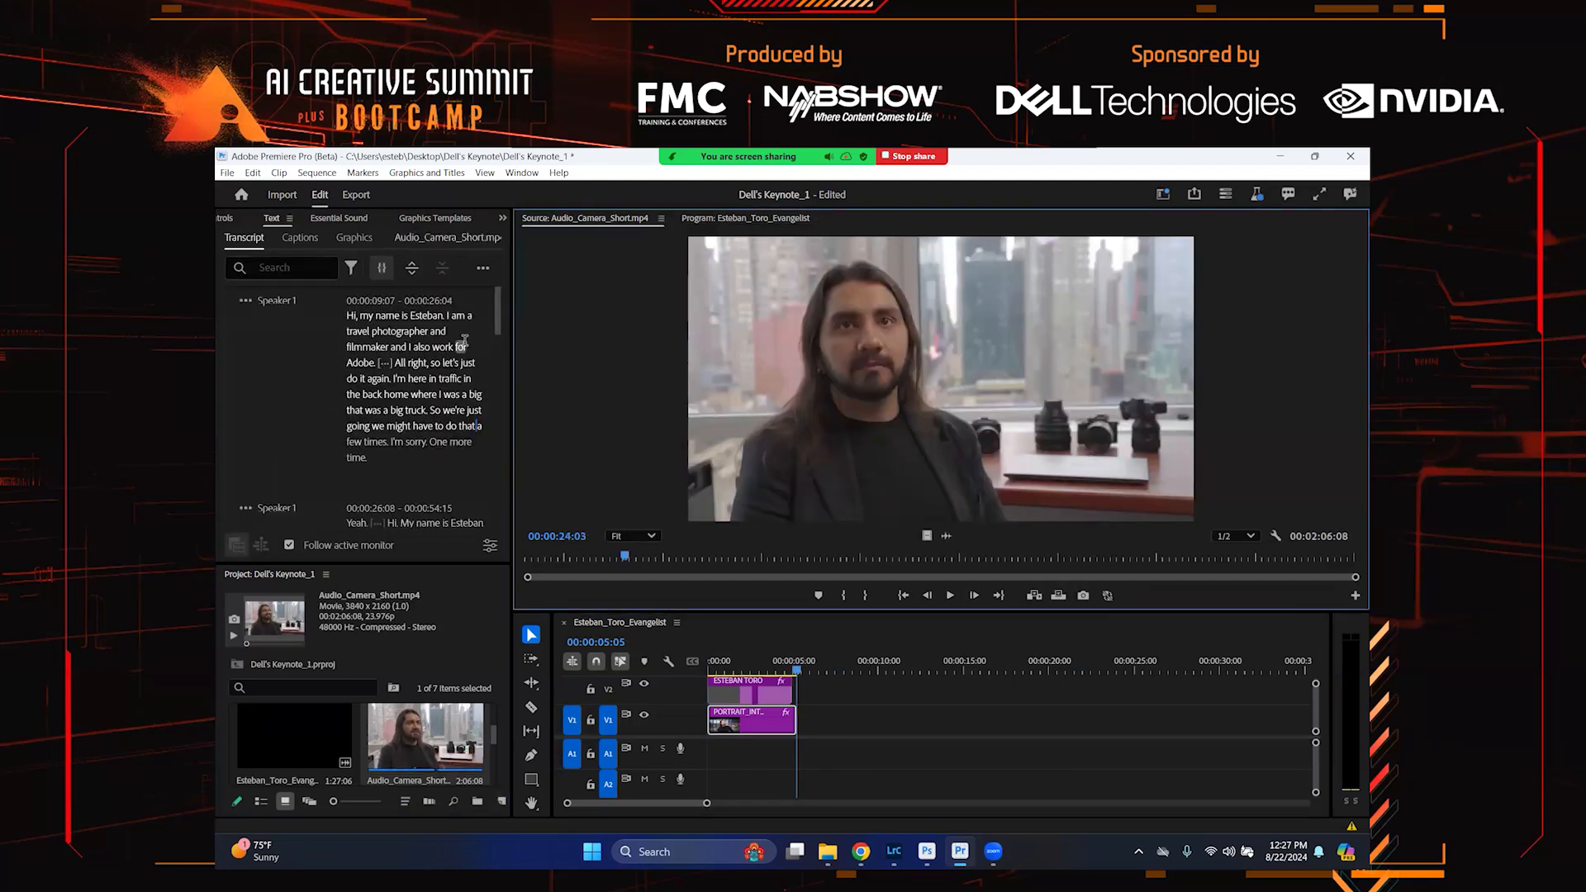
scroll(398, 385, "down", 1)
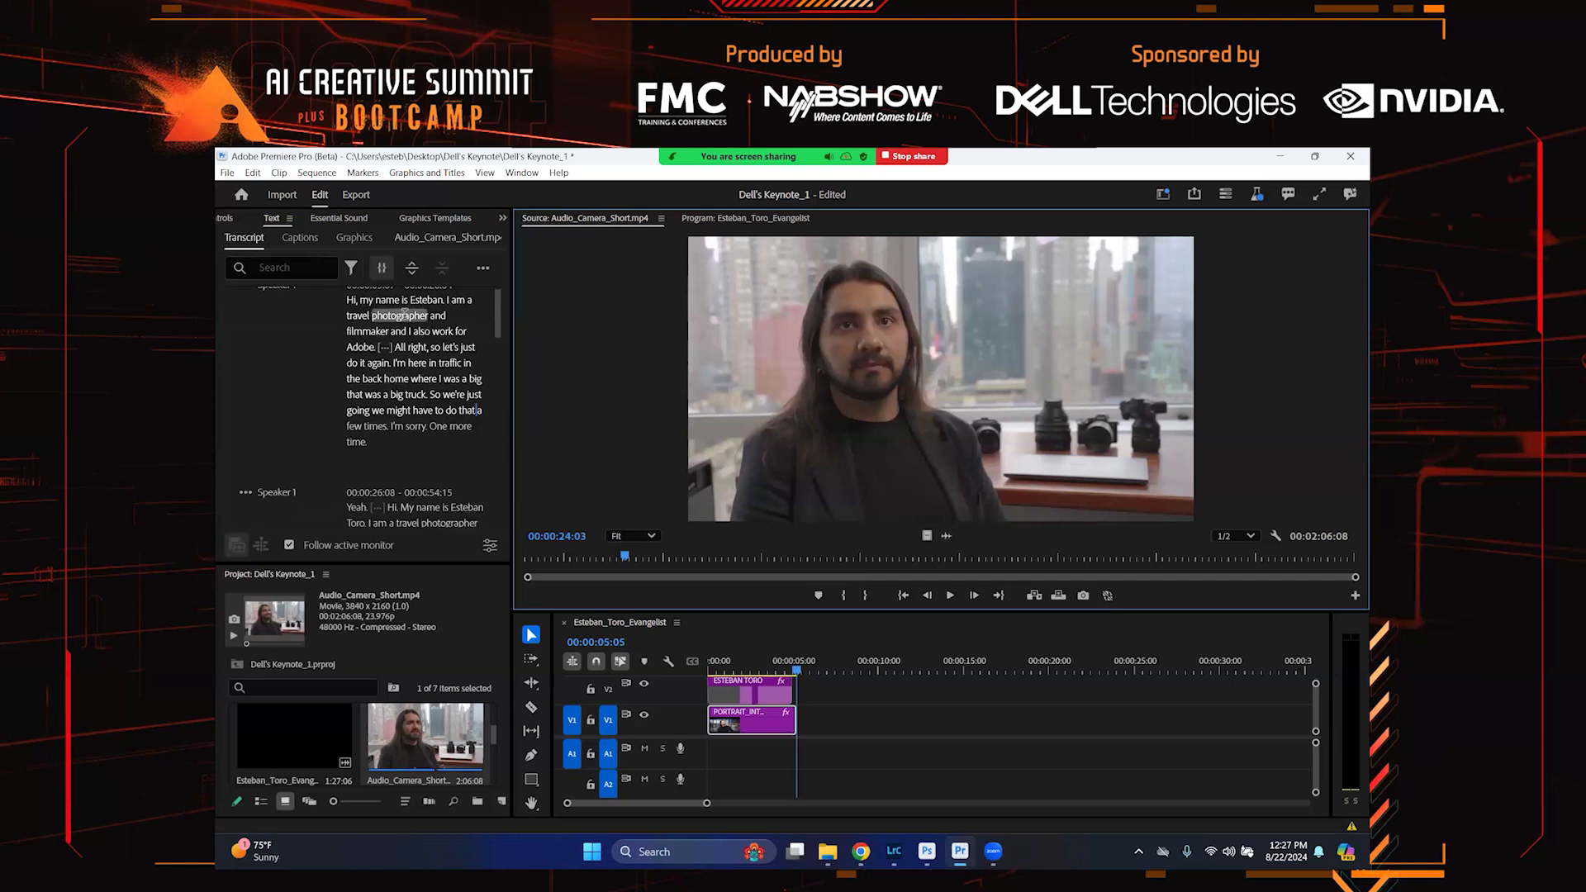
scroll(408, 338, "down", 10)
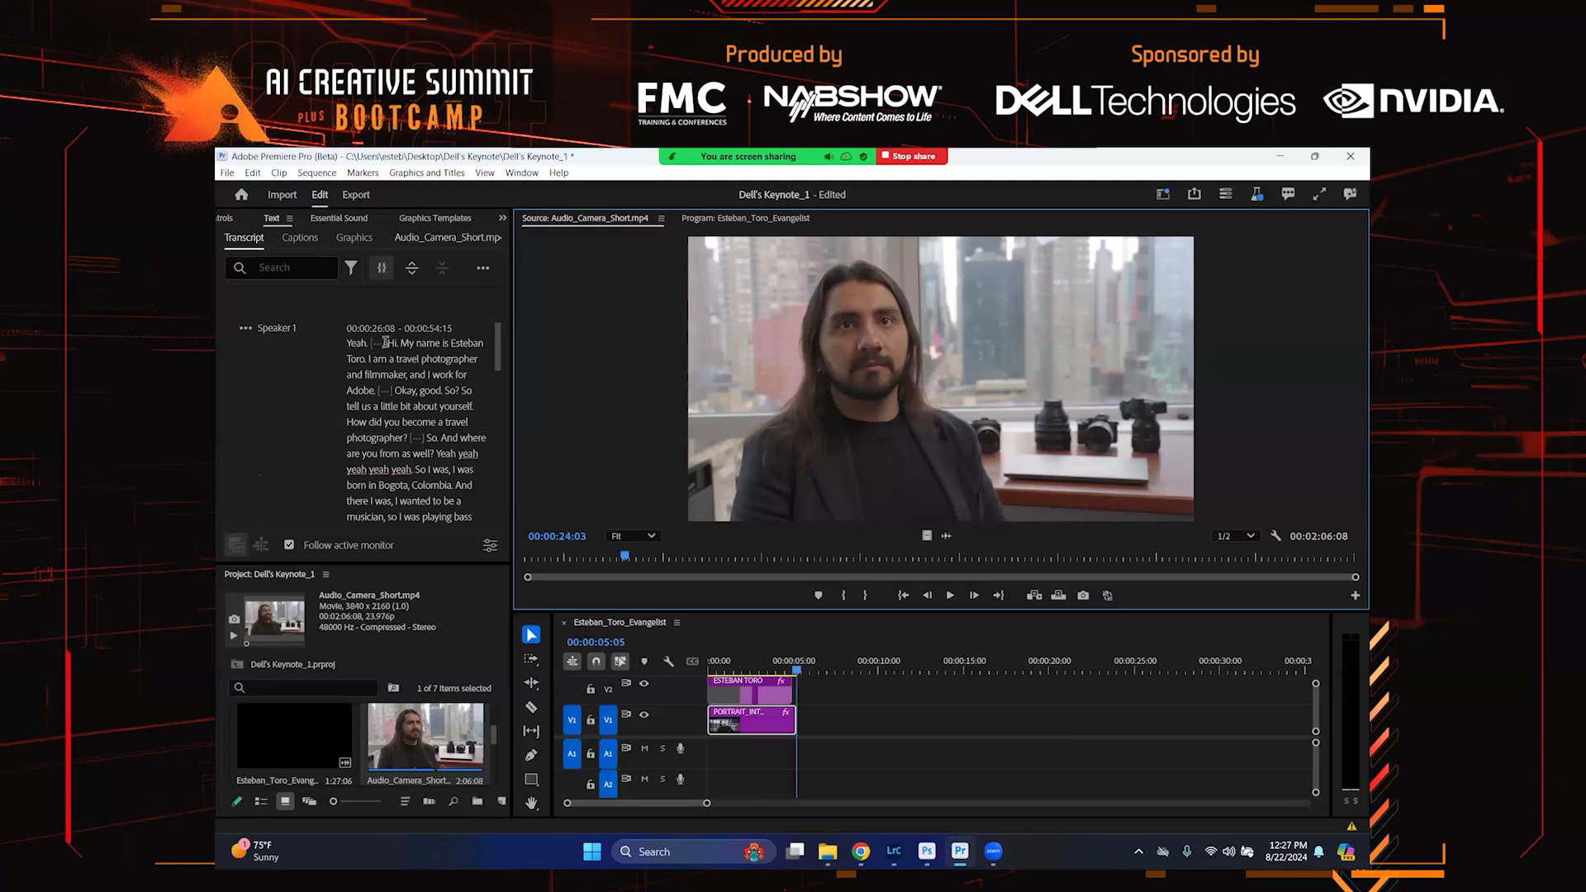
left_click_drag(387, 343, 373, 390)
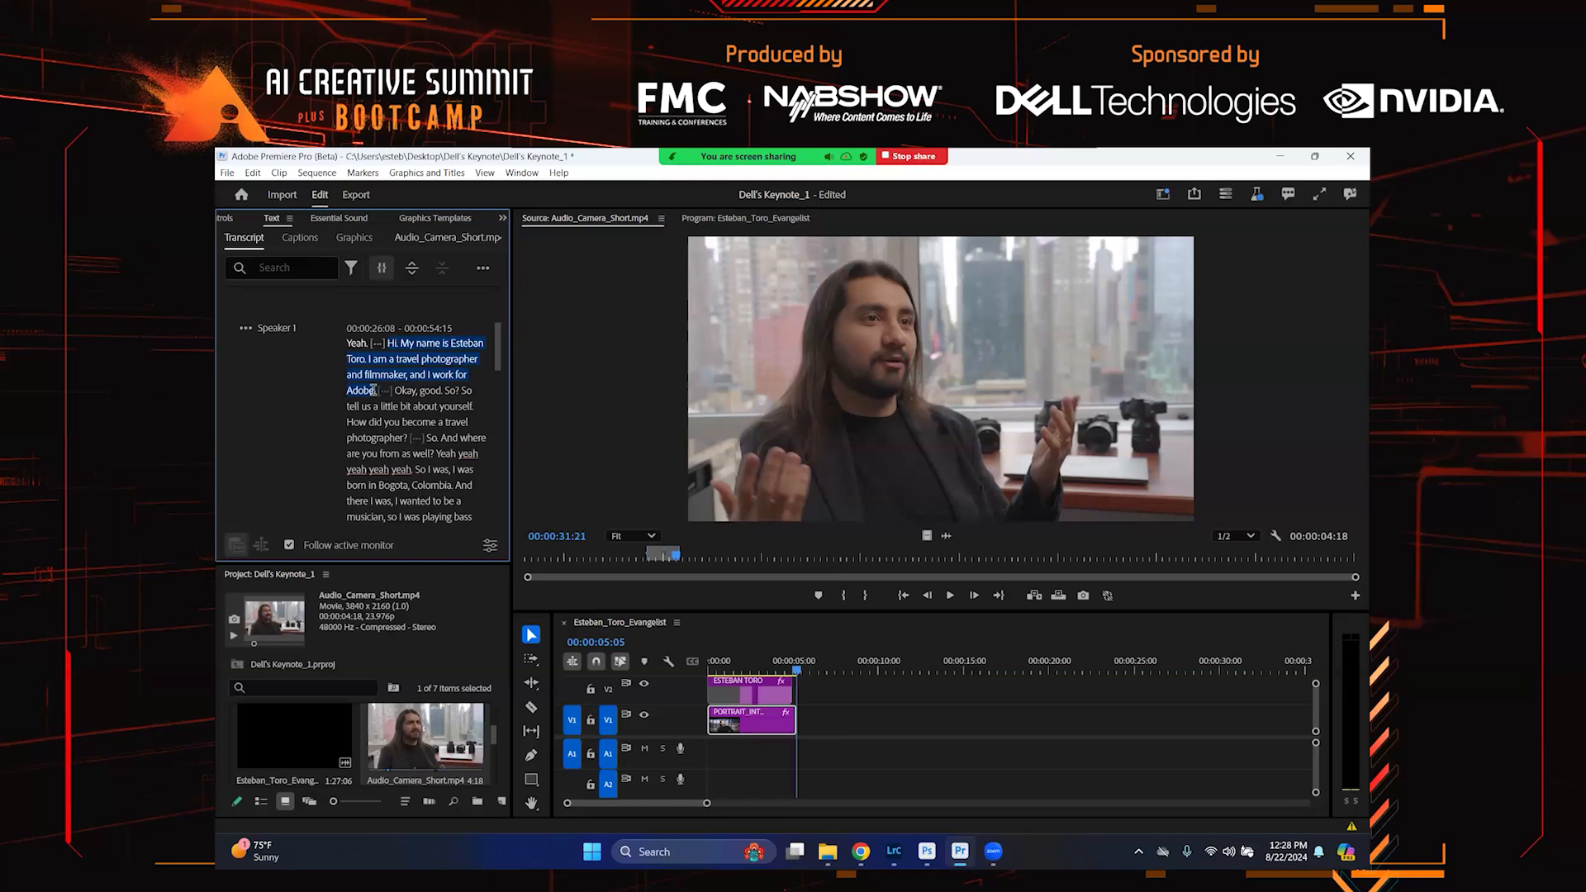
left_click(440, 273)
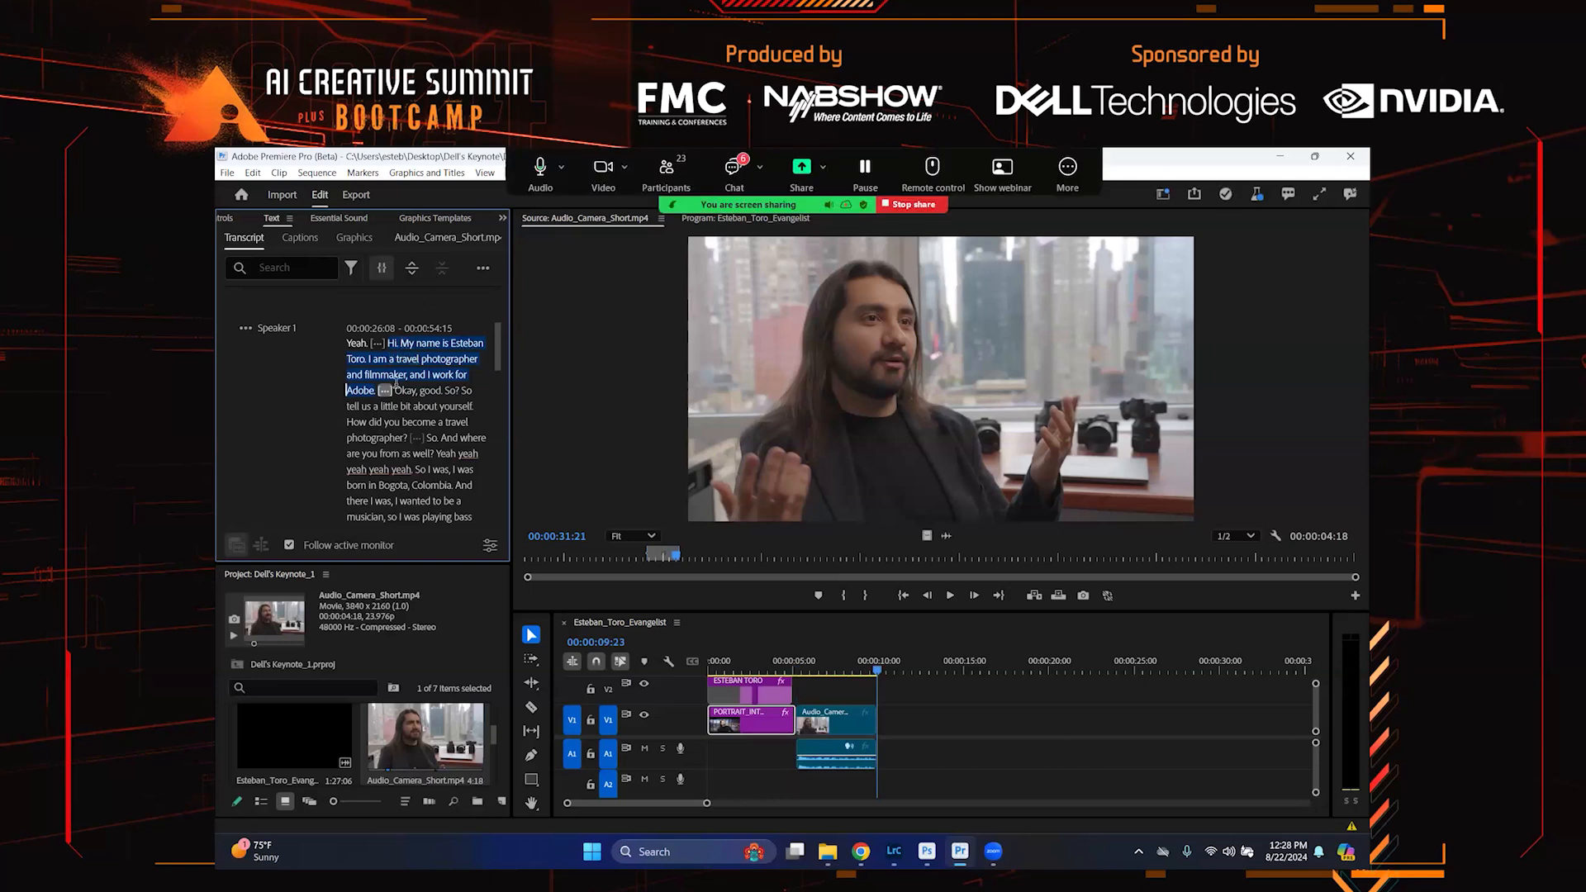
Insert the transcript line "I wanted to be a musician, so I was playing bass guitar." into the sequence
scroll(399, 390, "down", 1)
scroll(399, 390, "down", 1)
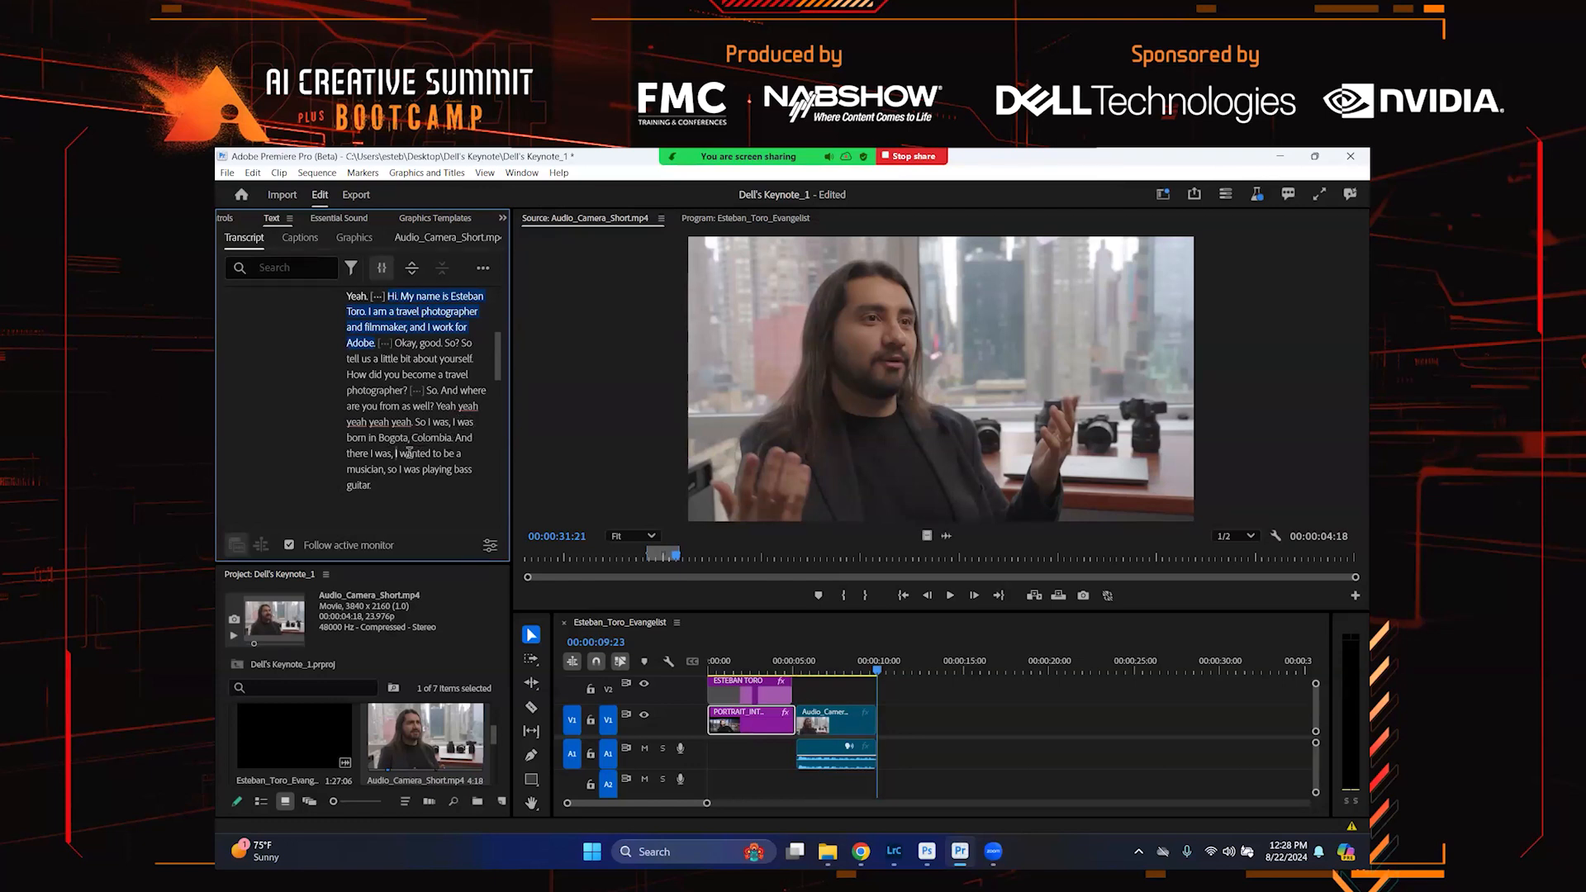
left_click_drag(397, 454, 413, 485)
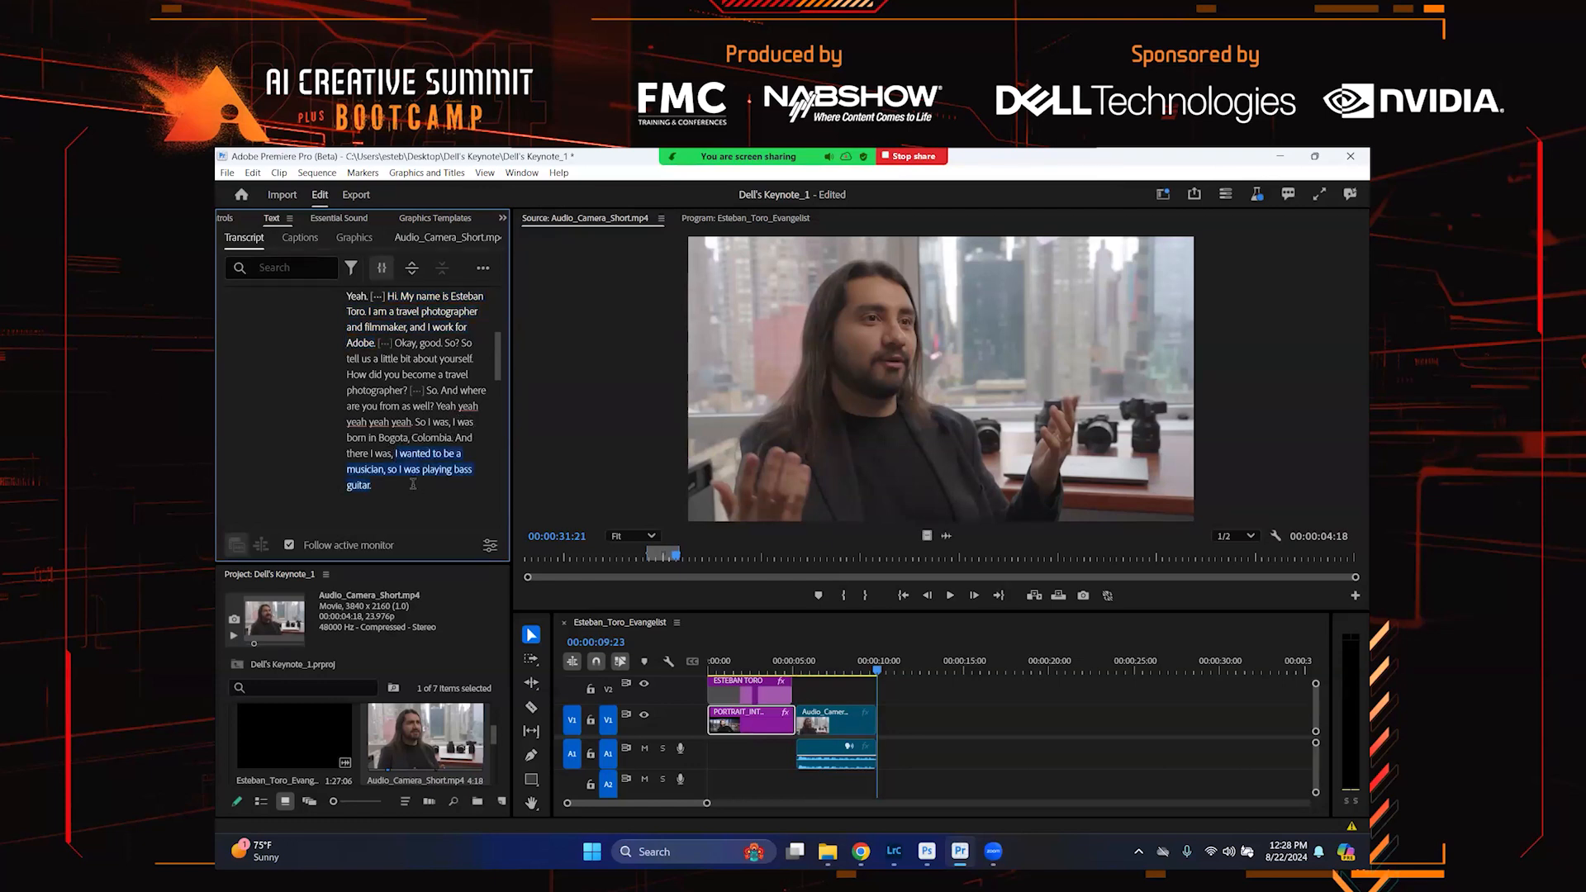
key("comma")
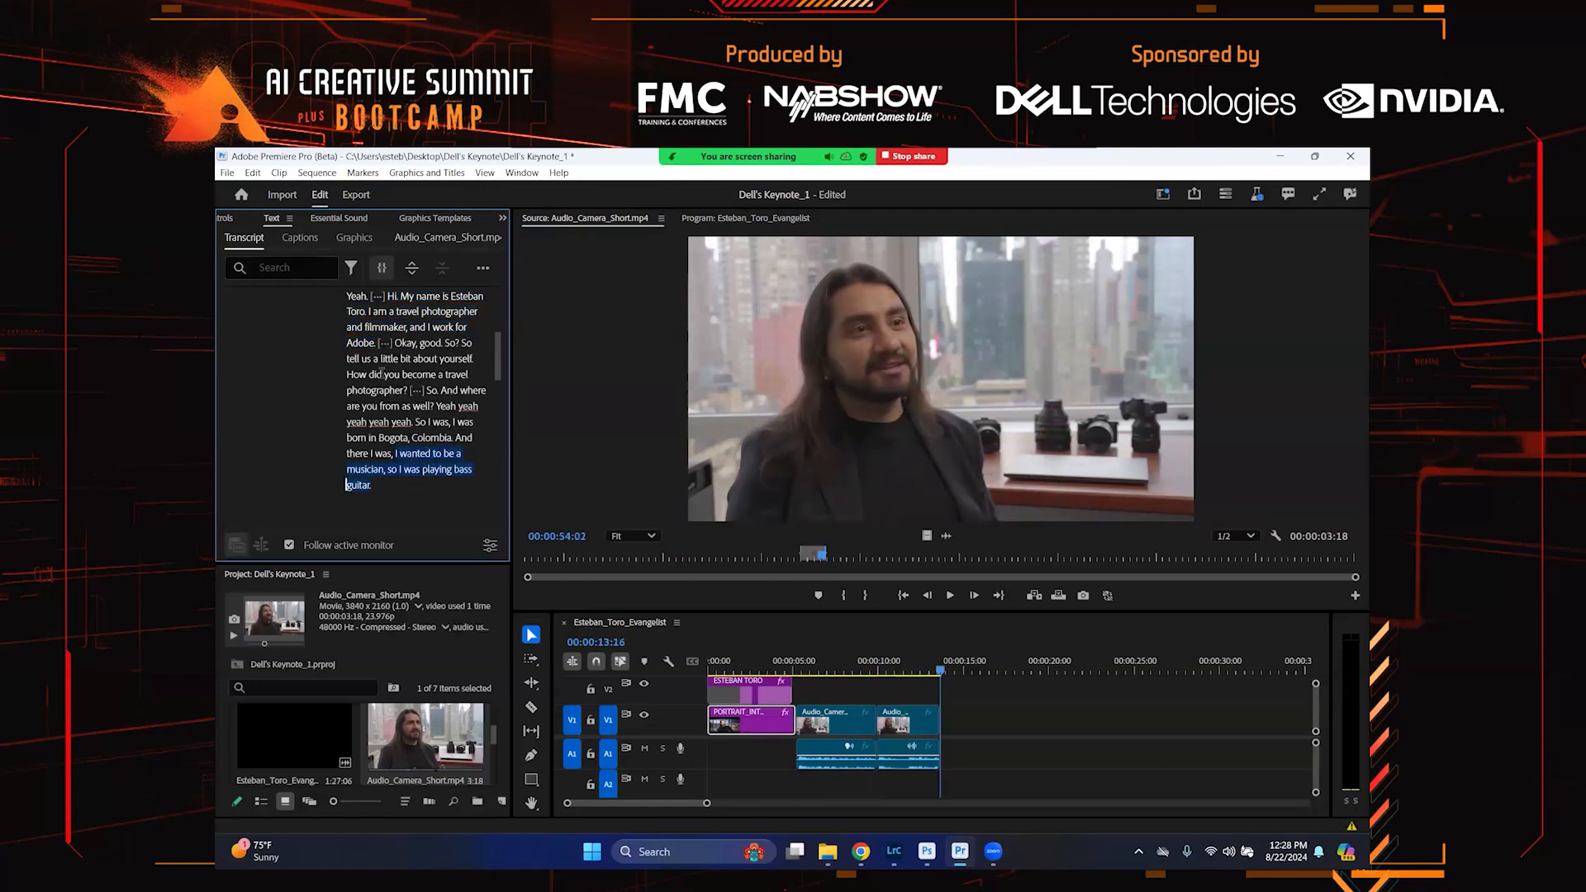
Insert the transcript line "I had a band and we were composing and stuff." into the sequence
scroll(384, 379, "down", 5)
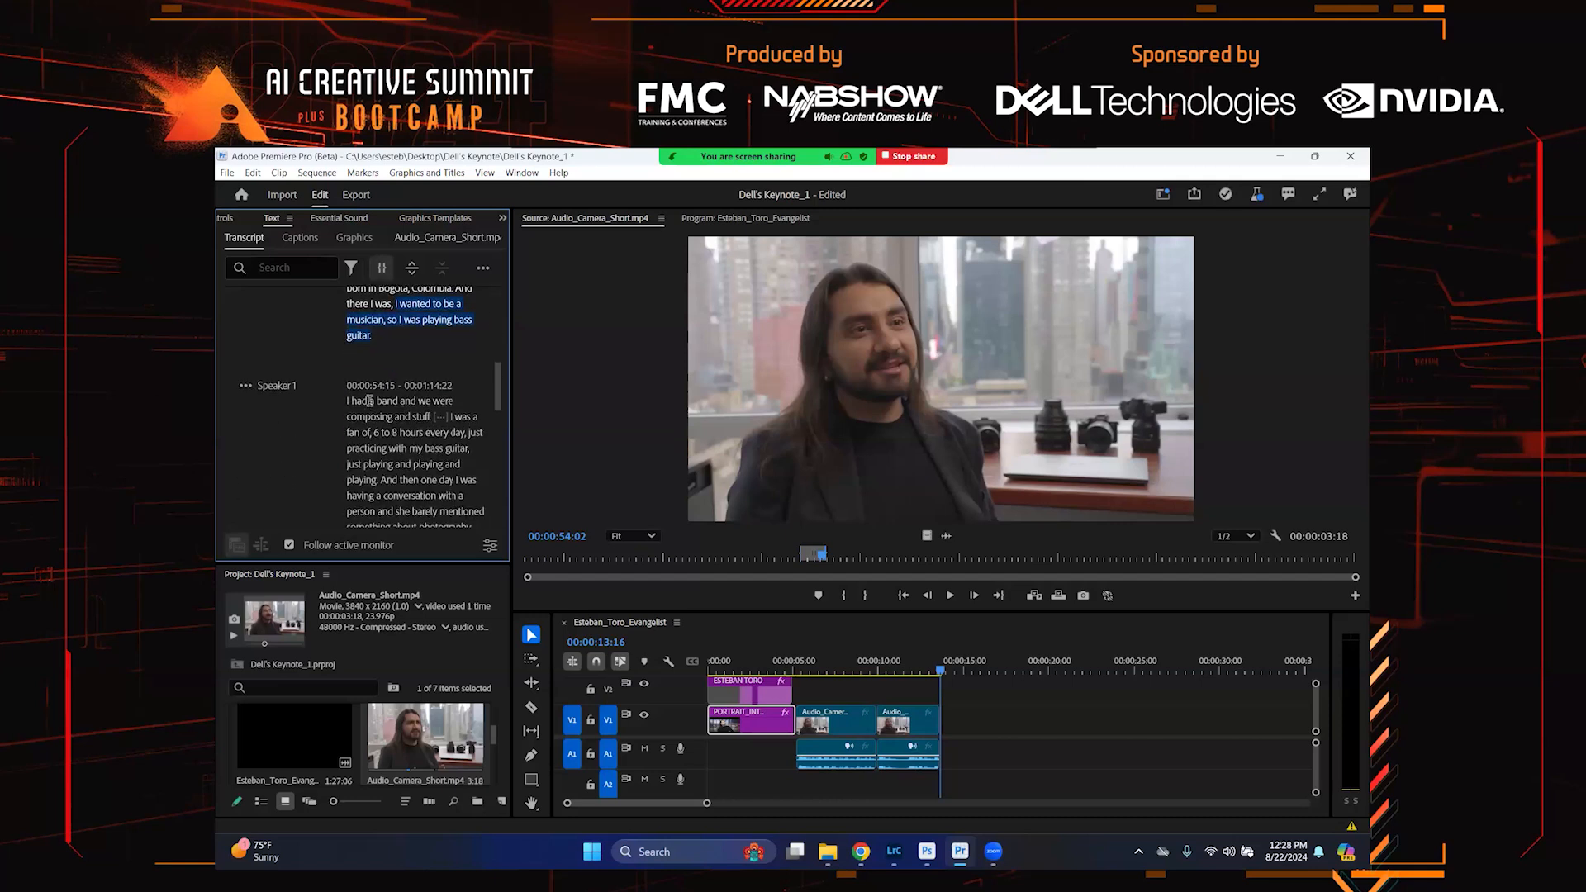
left_click_drag(348, 402, 420, 413)
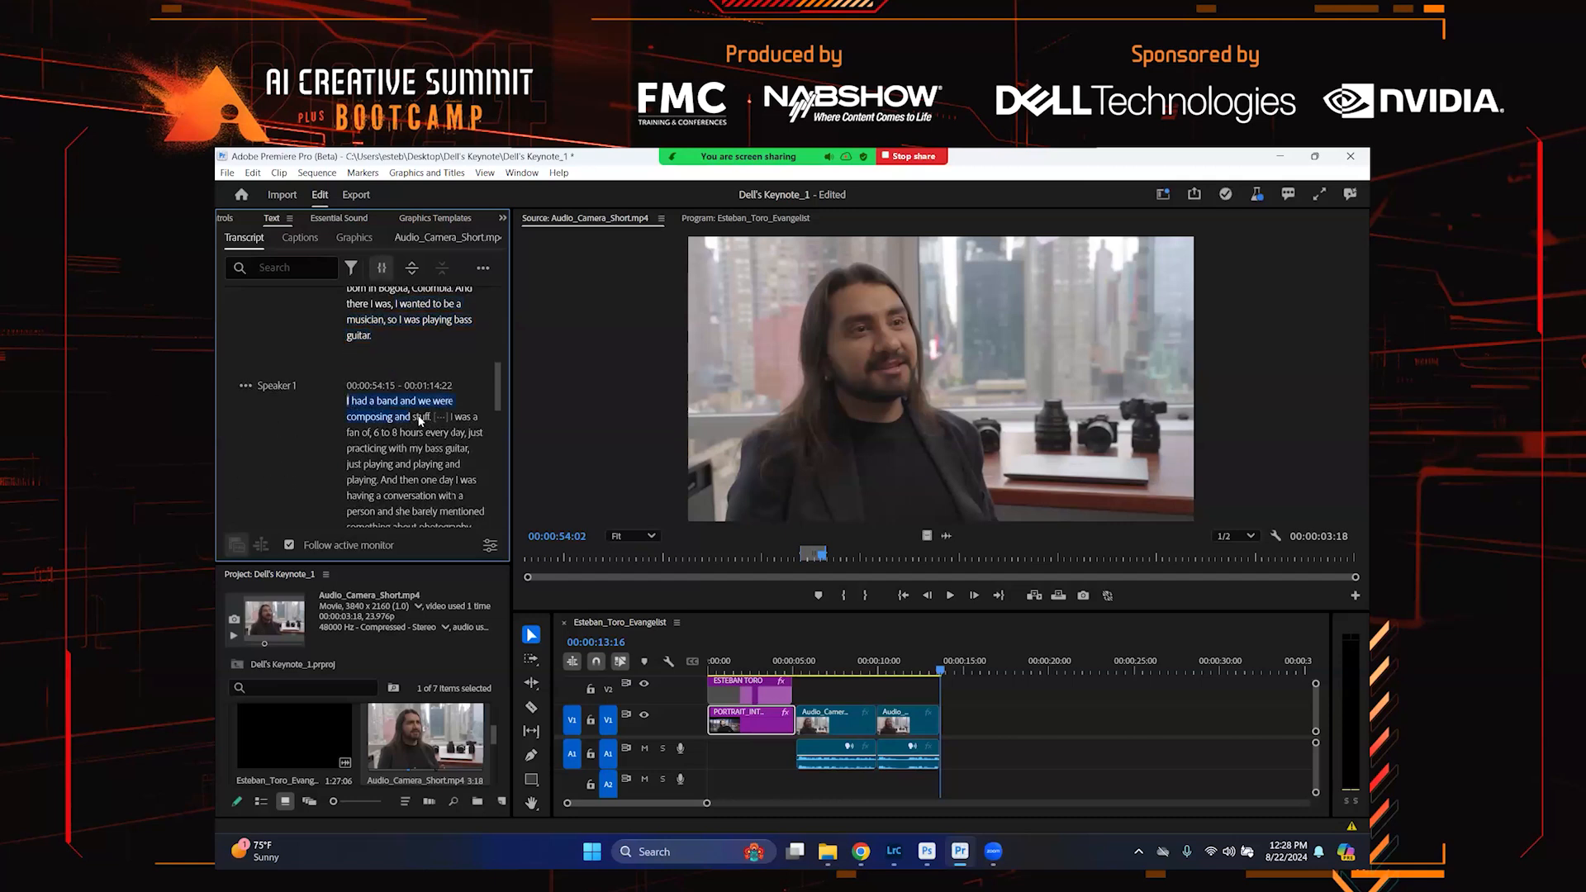
key("comma")
Insert the passage "one day I was having a conversation… And I kept thinking of, like, photography" into the sequence
scroll(429, 438, "down", 2)
scroll(430, 443, "down", 1)
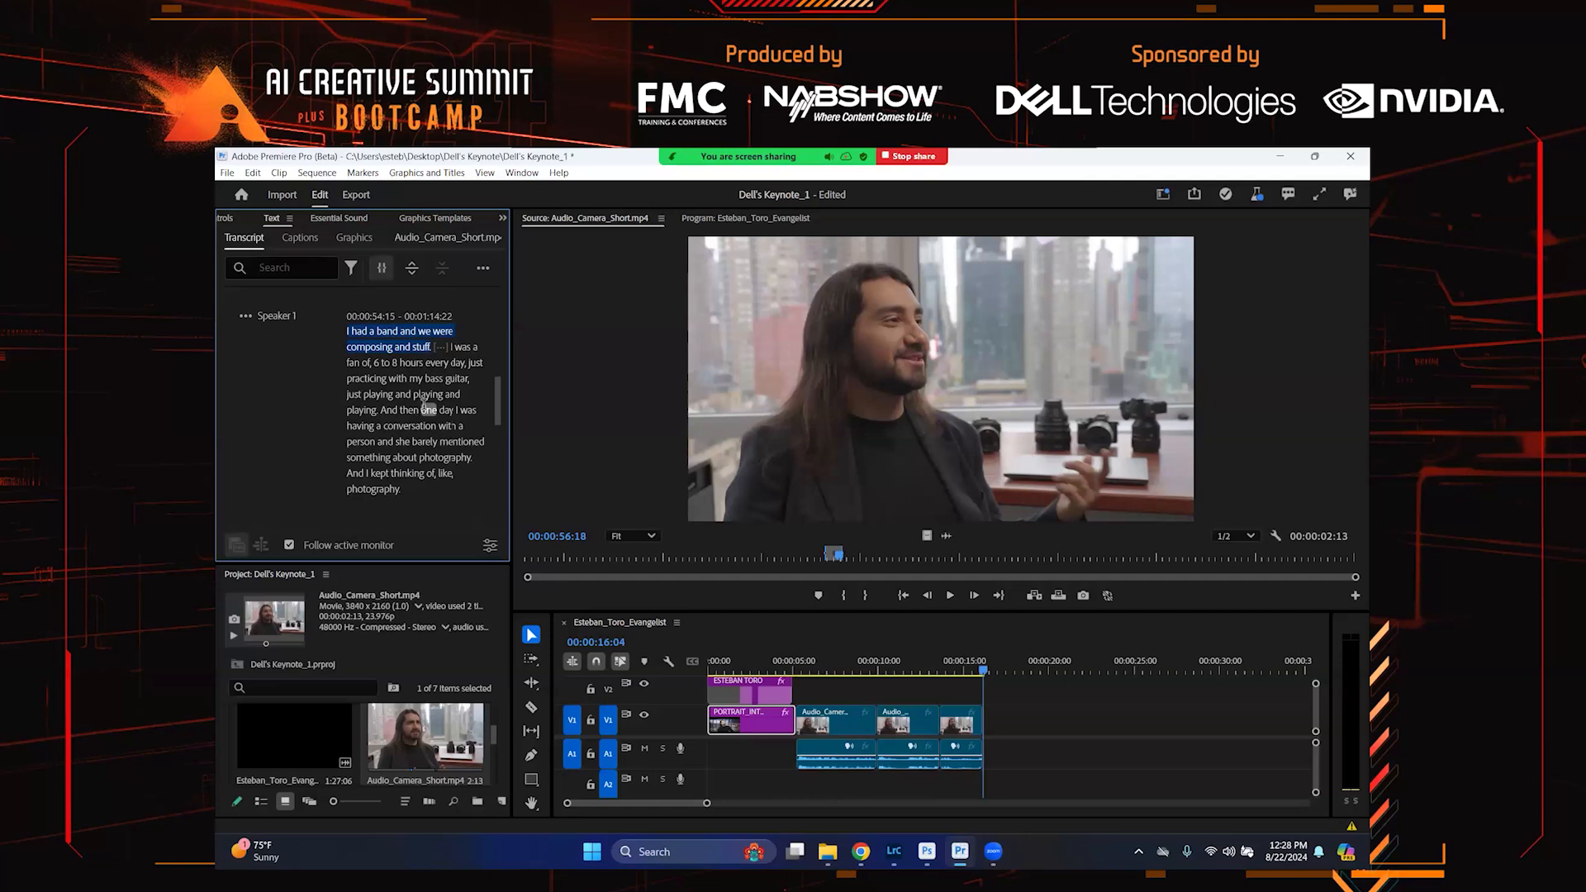
left_click_drag(424, 406, 442, 493)
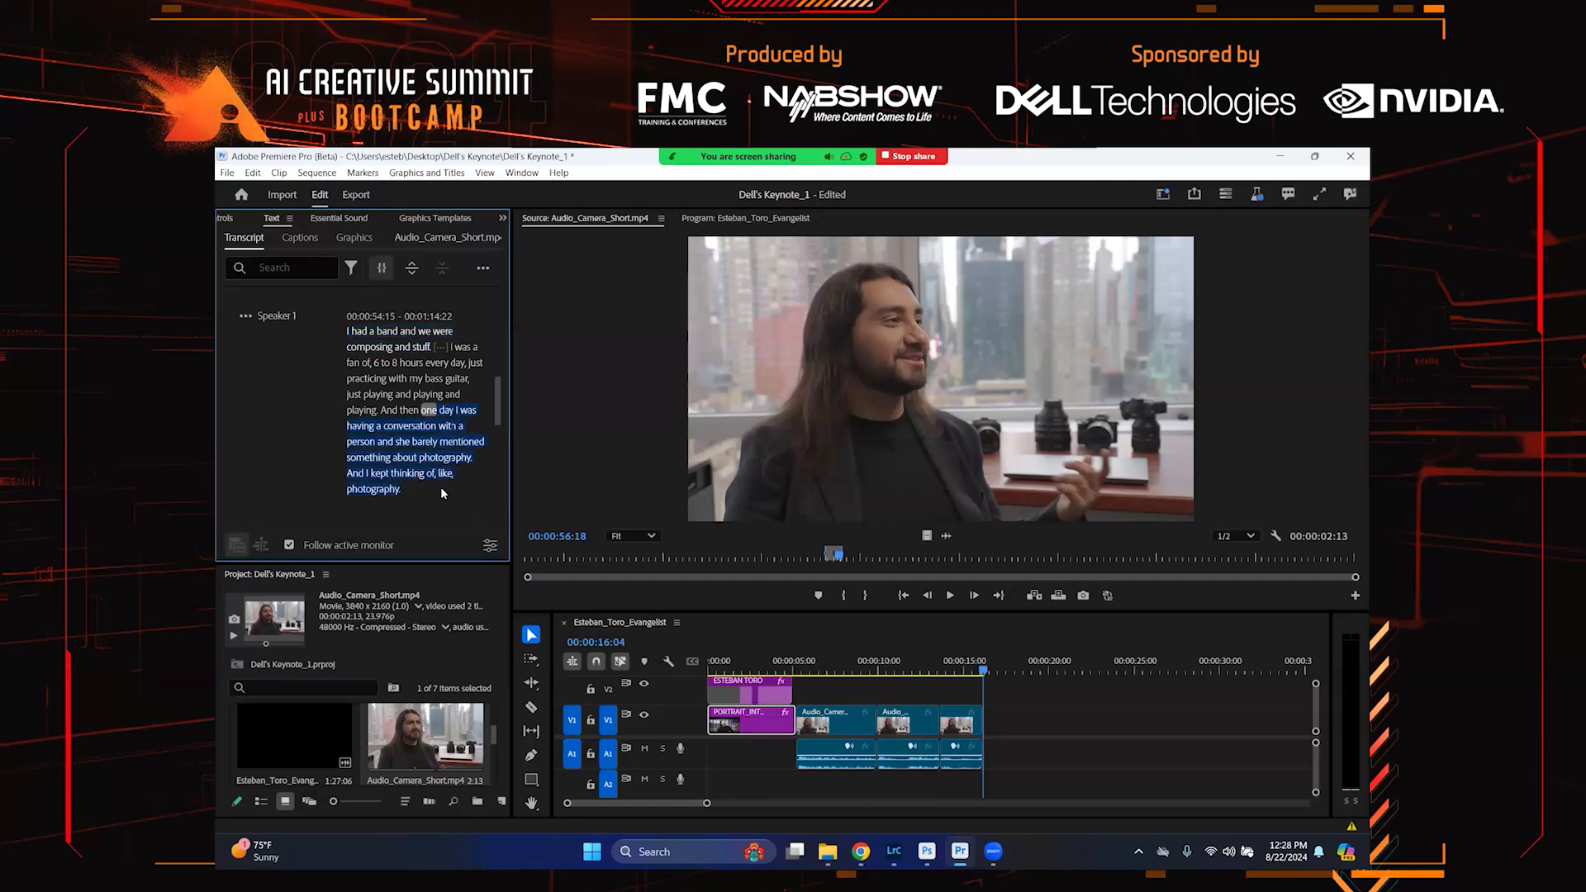
key("comma")
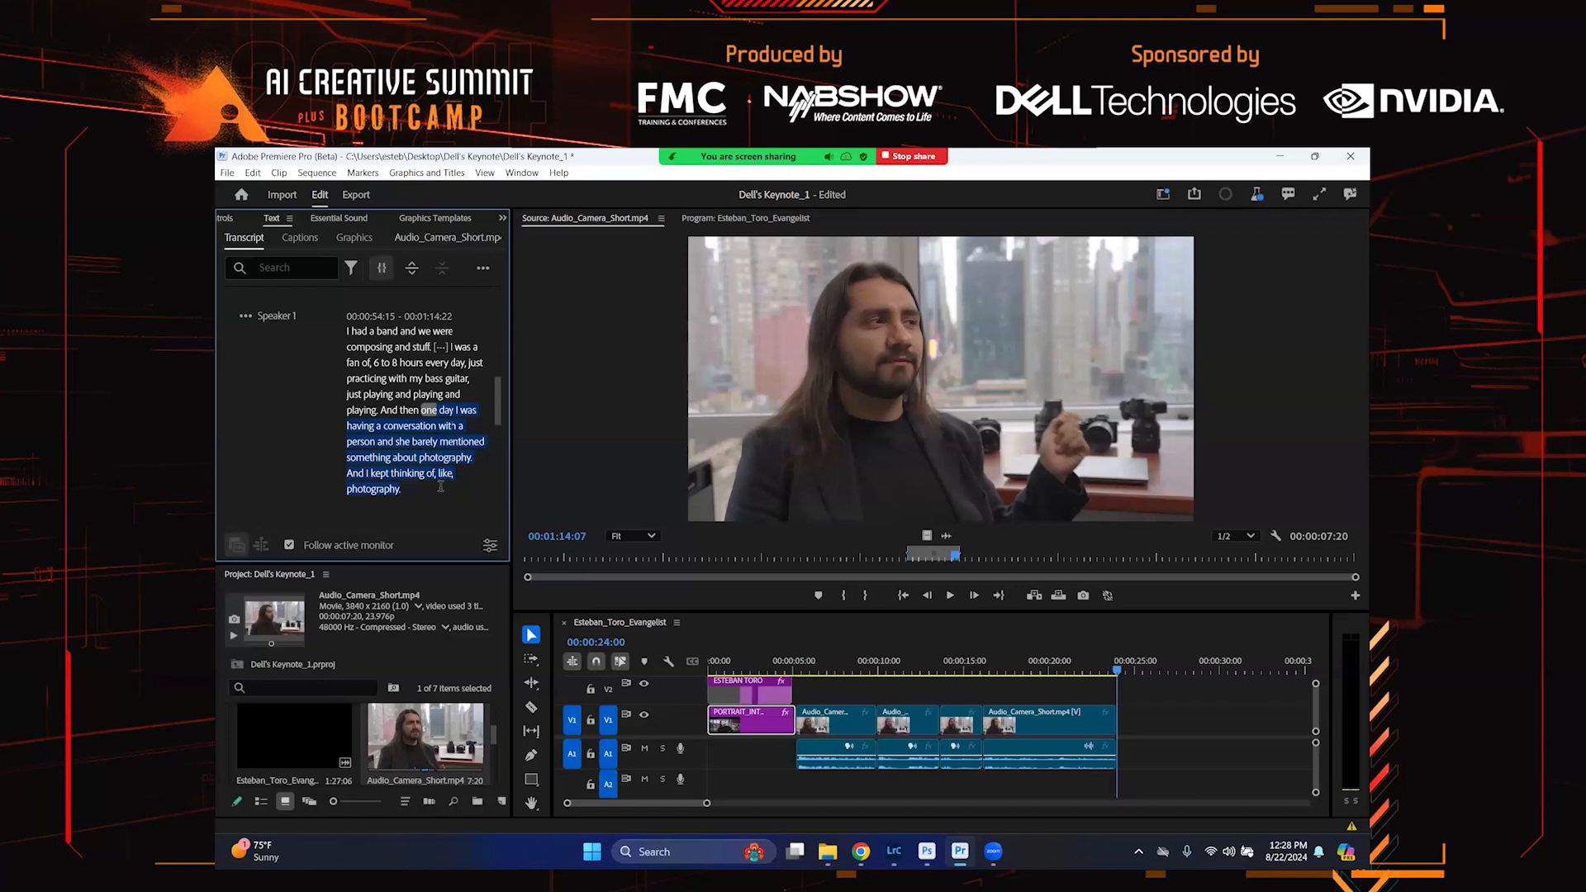
Switch to the sequence transcript and play back the assembled interview edit to review it
left_click(820, 622)
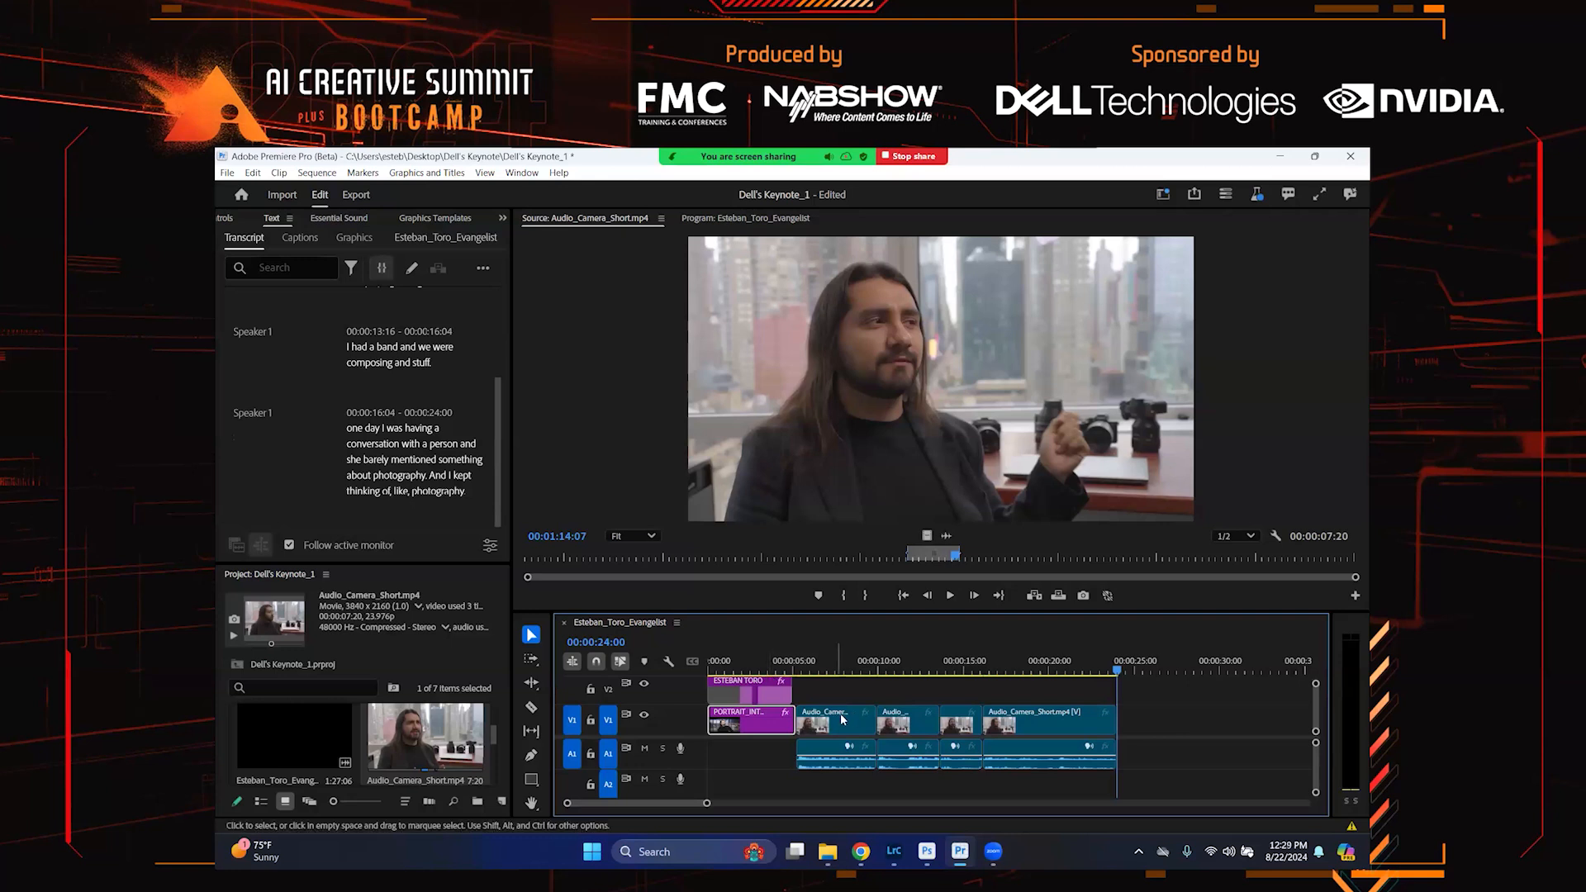
left_click(791, 663)
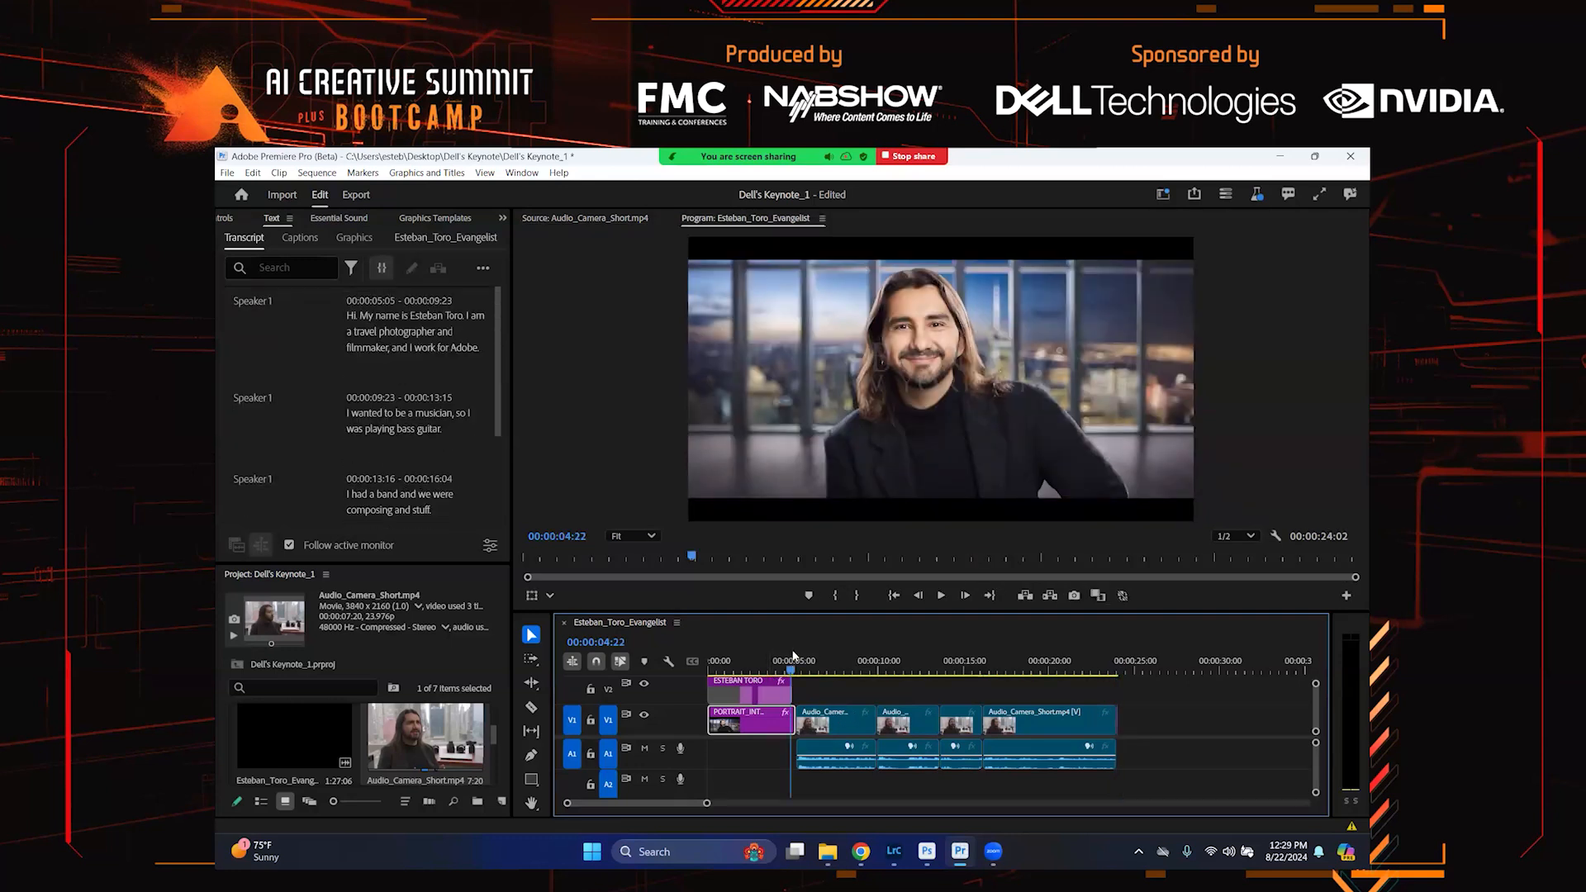
key("space")
left_click(796, 657)
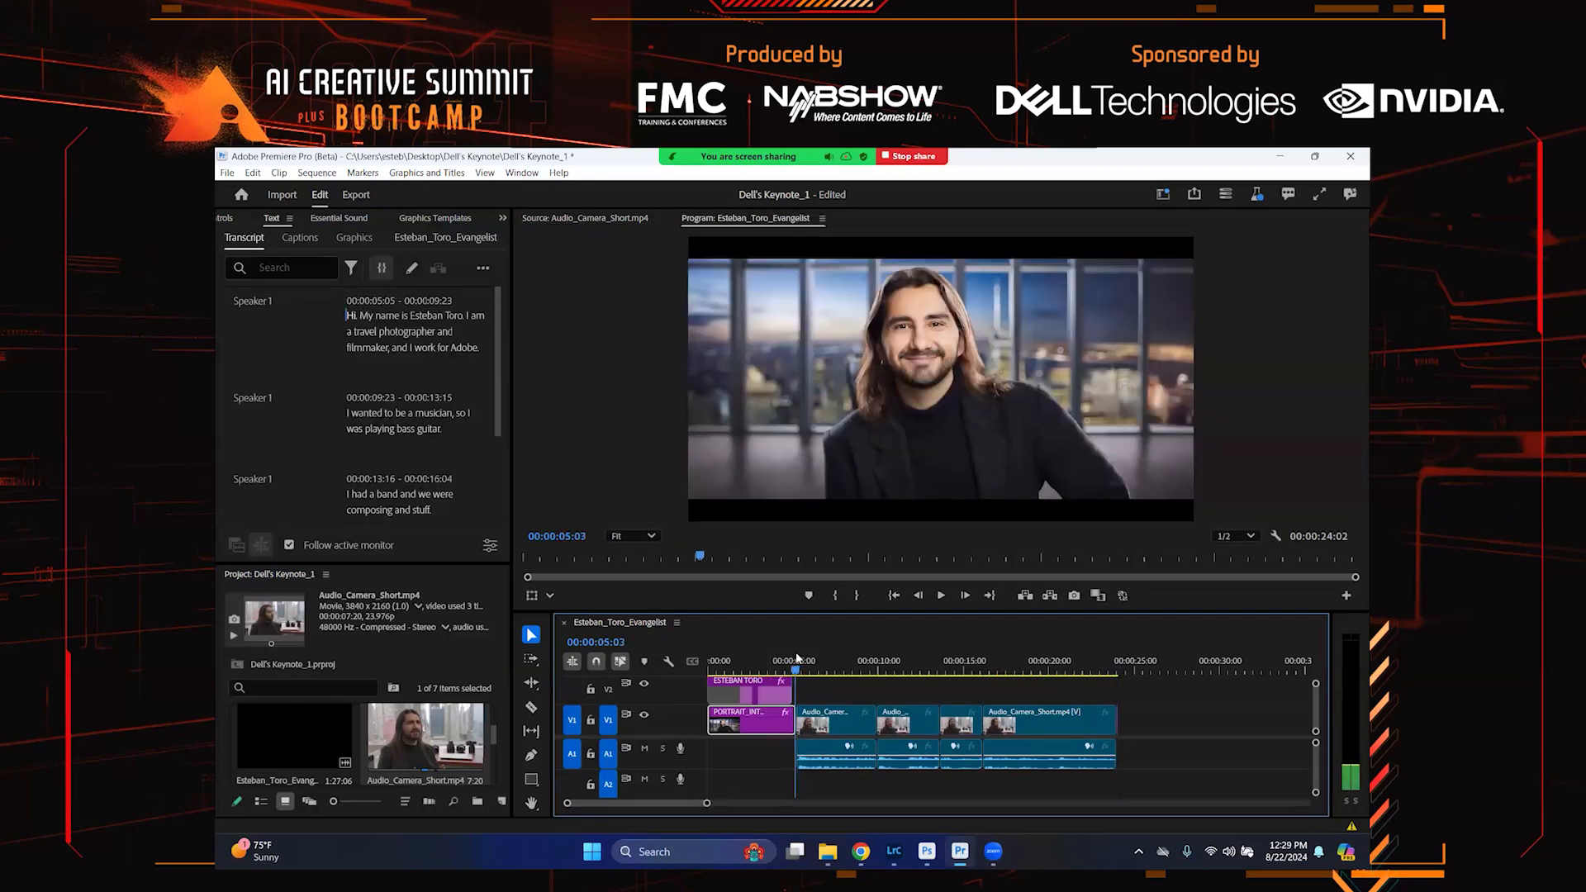
key("space")
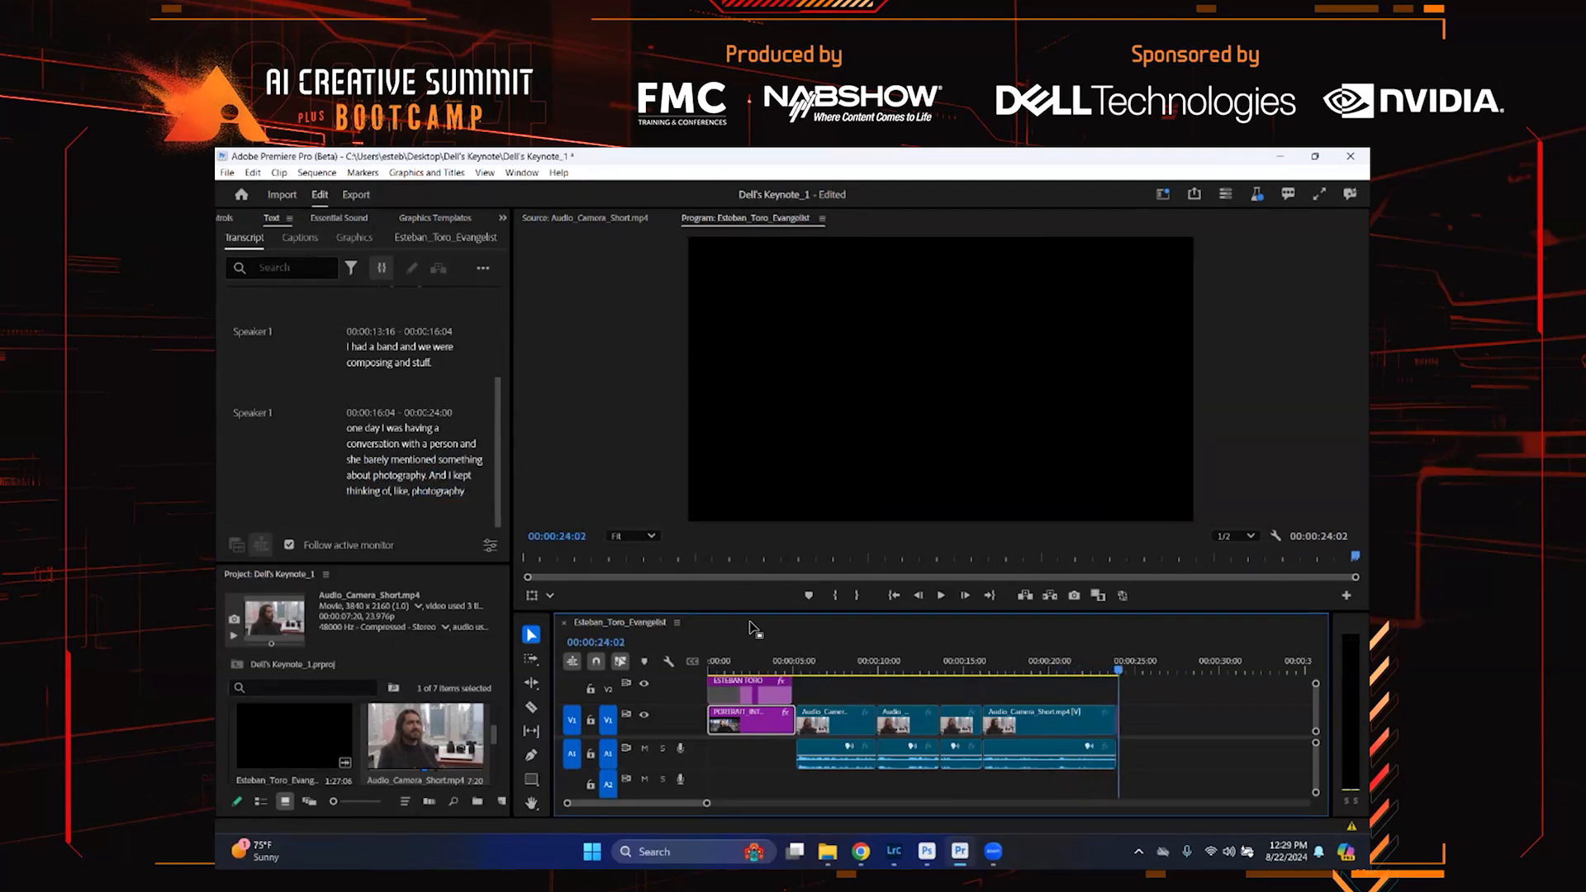
left_click(783, 663)
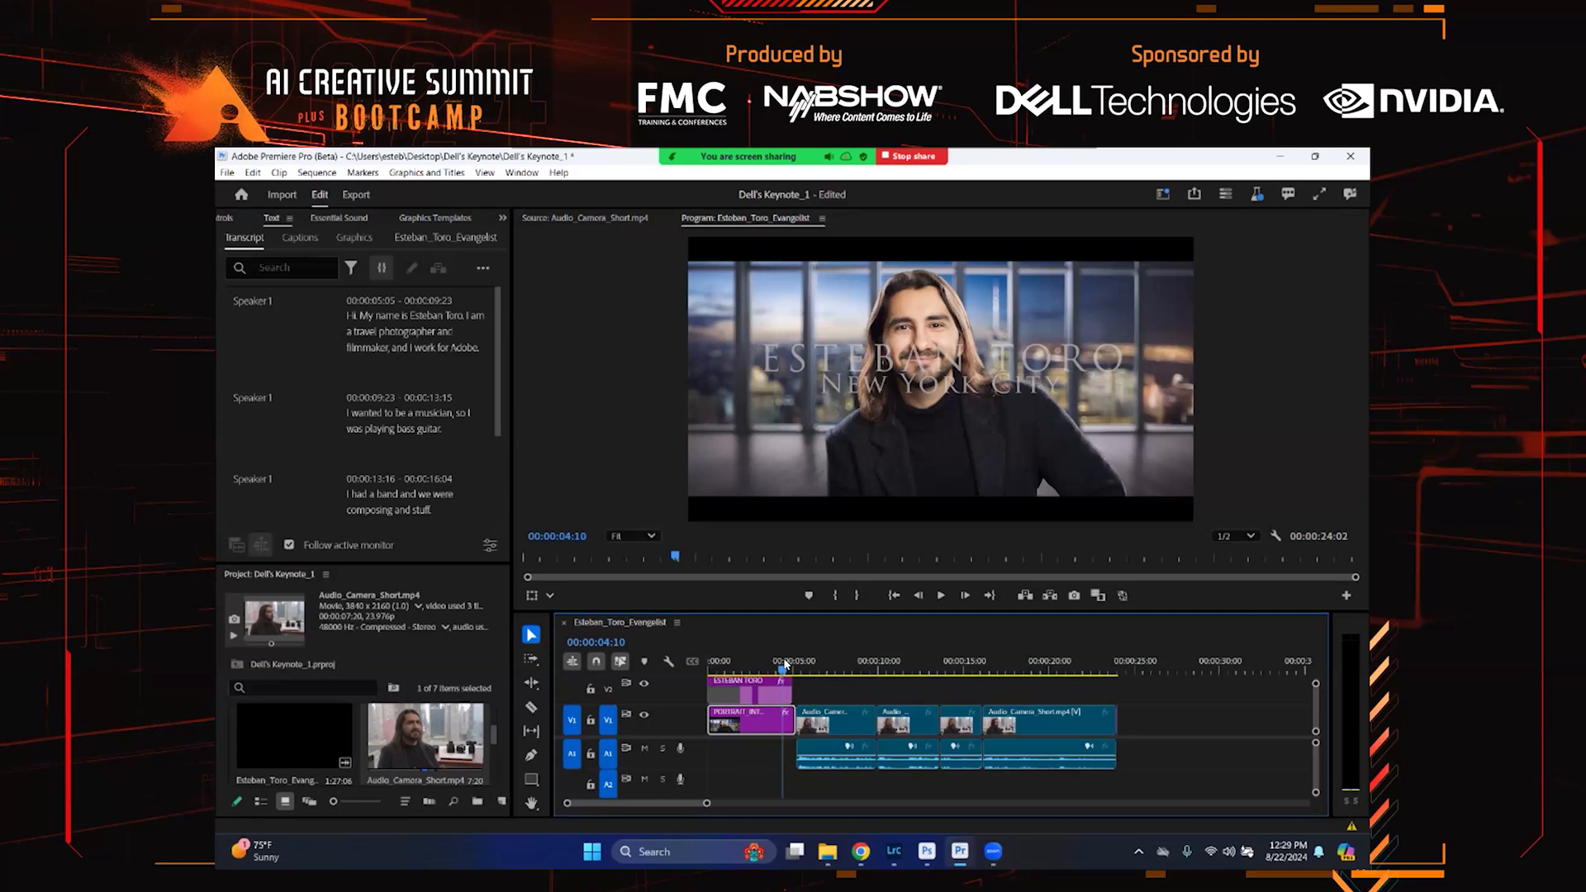
left_click(800, 669)
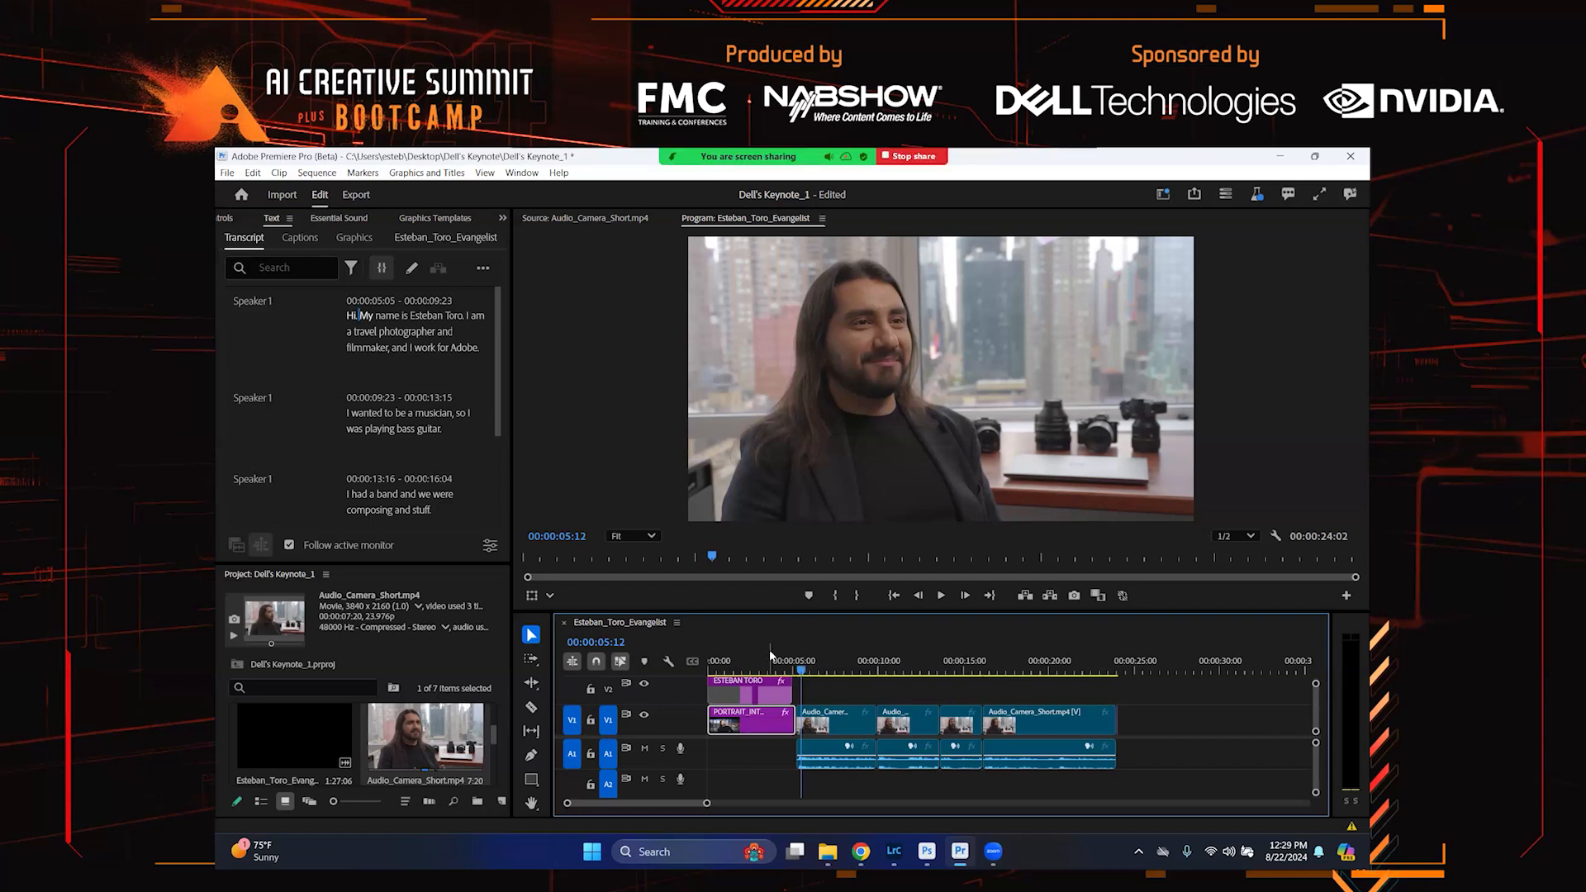
left_click(820, 670)
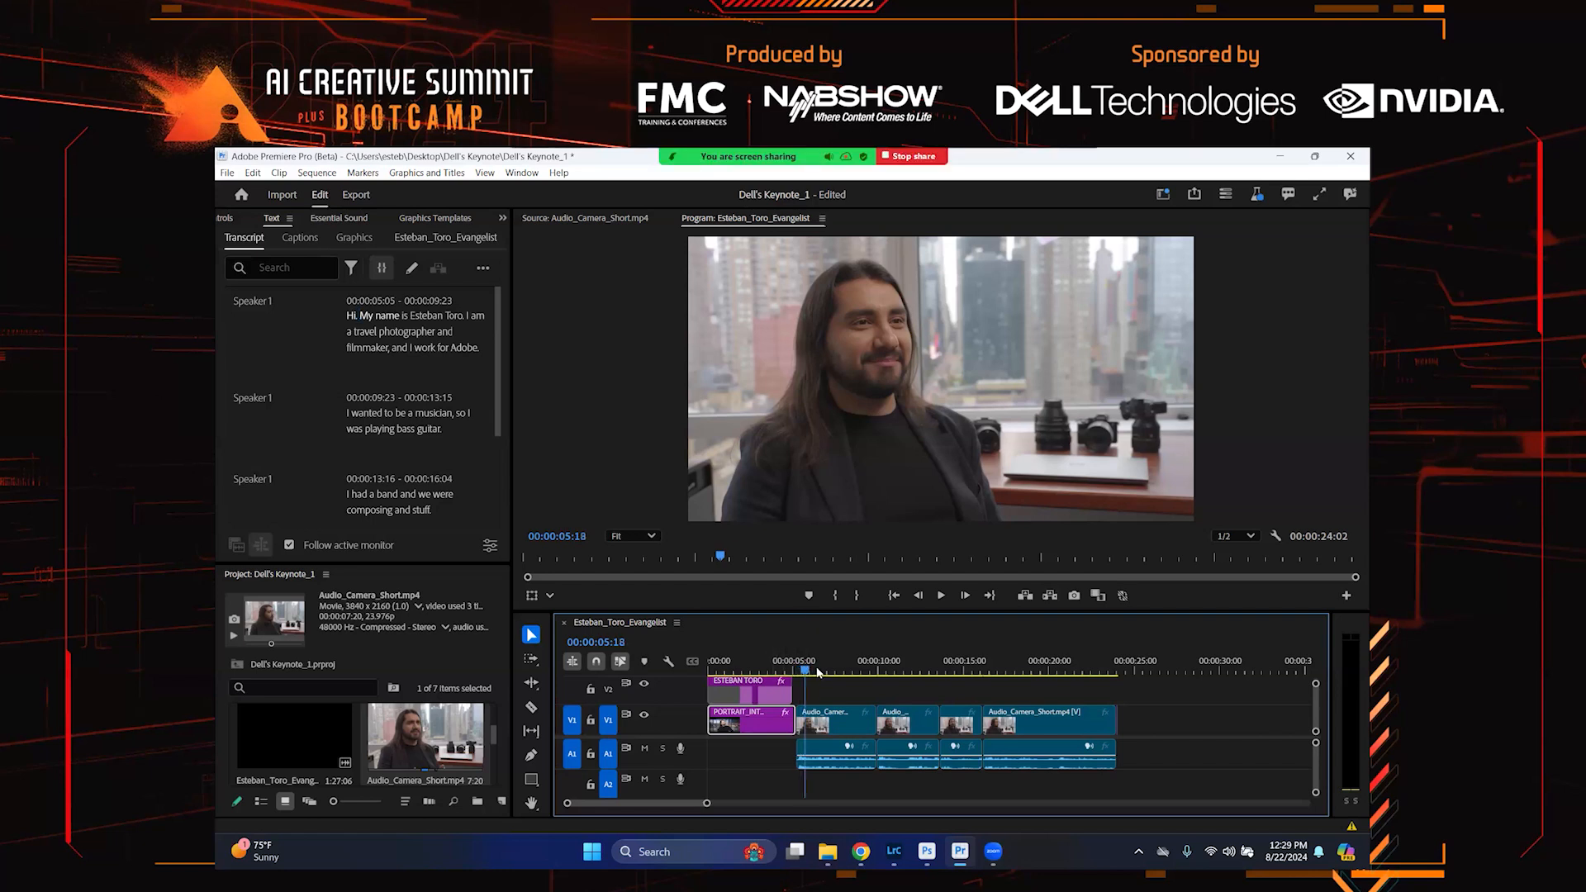
Unlink the first interview clip's audio and video, then cut its video with the Razor tool near 6 seconds
right_click(834, 723)
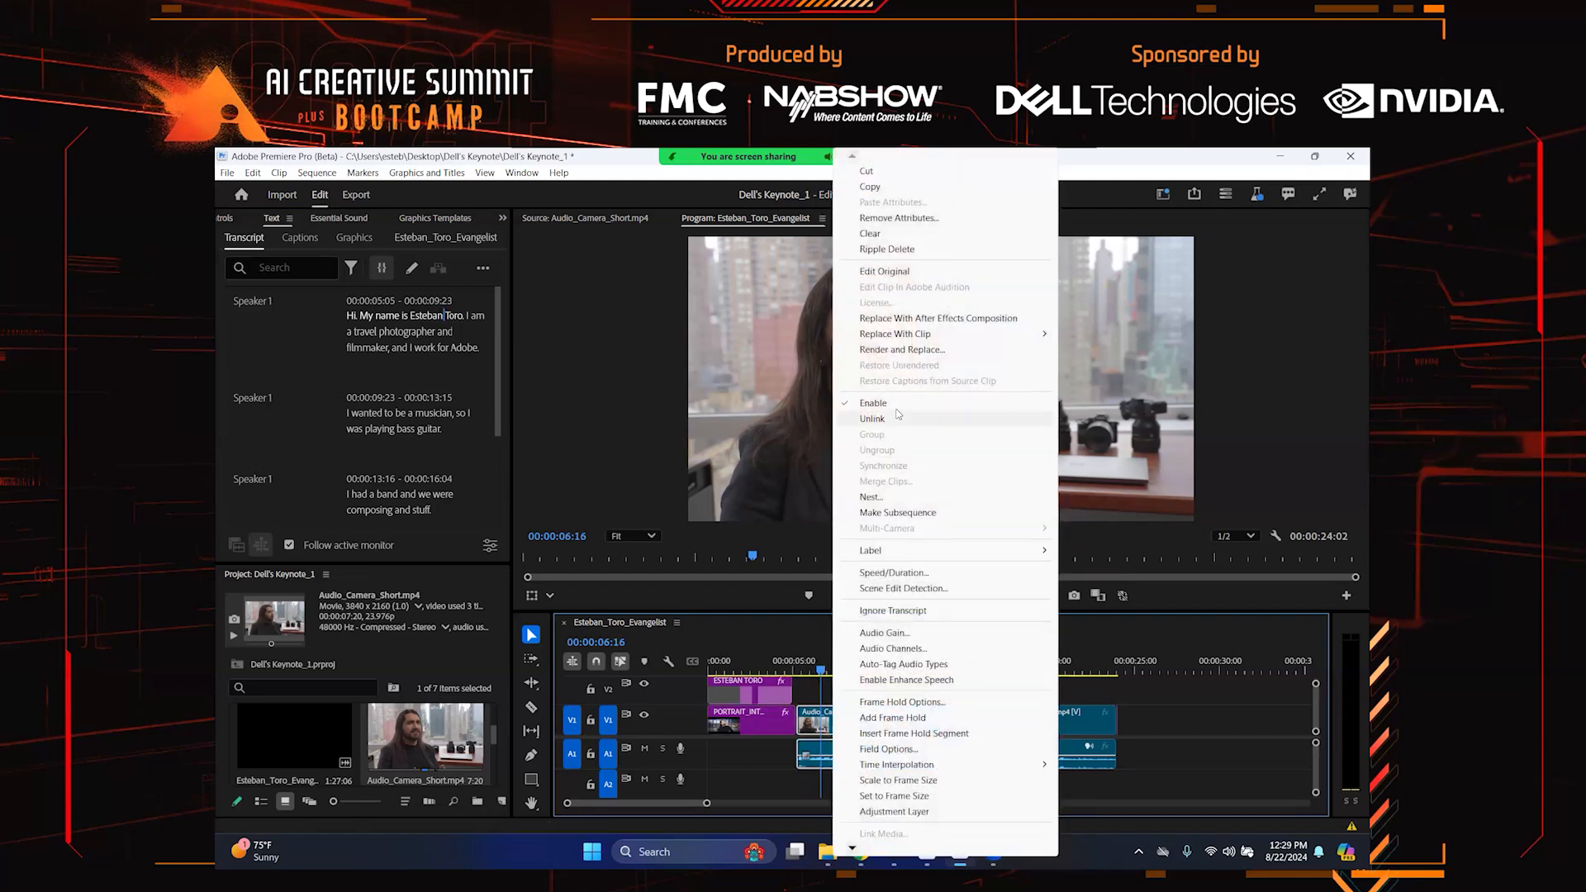
left_click(878, 419)
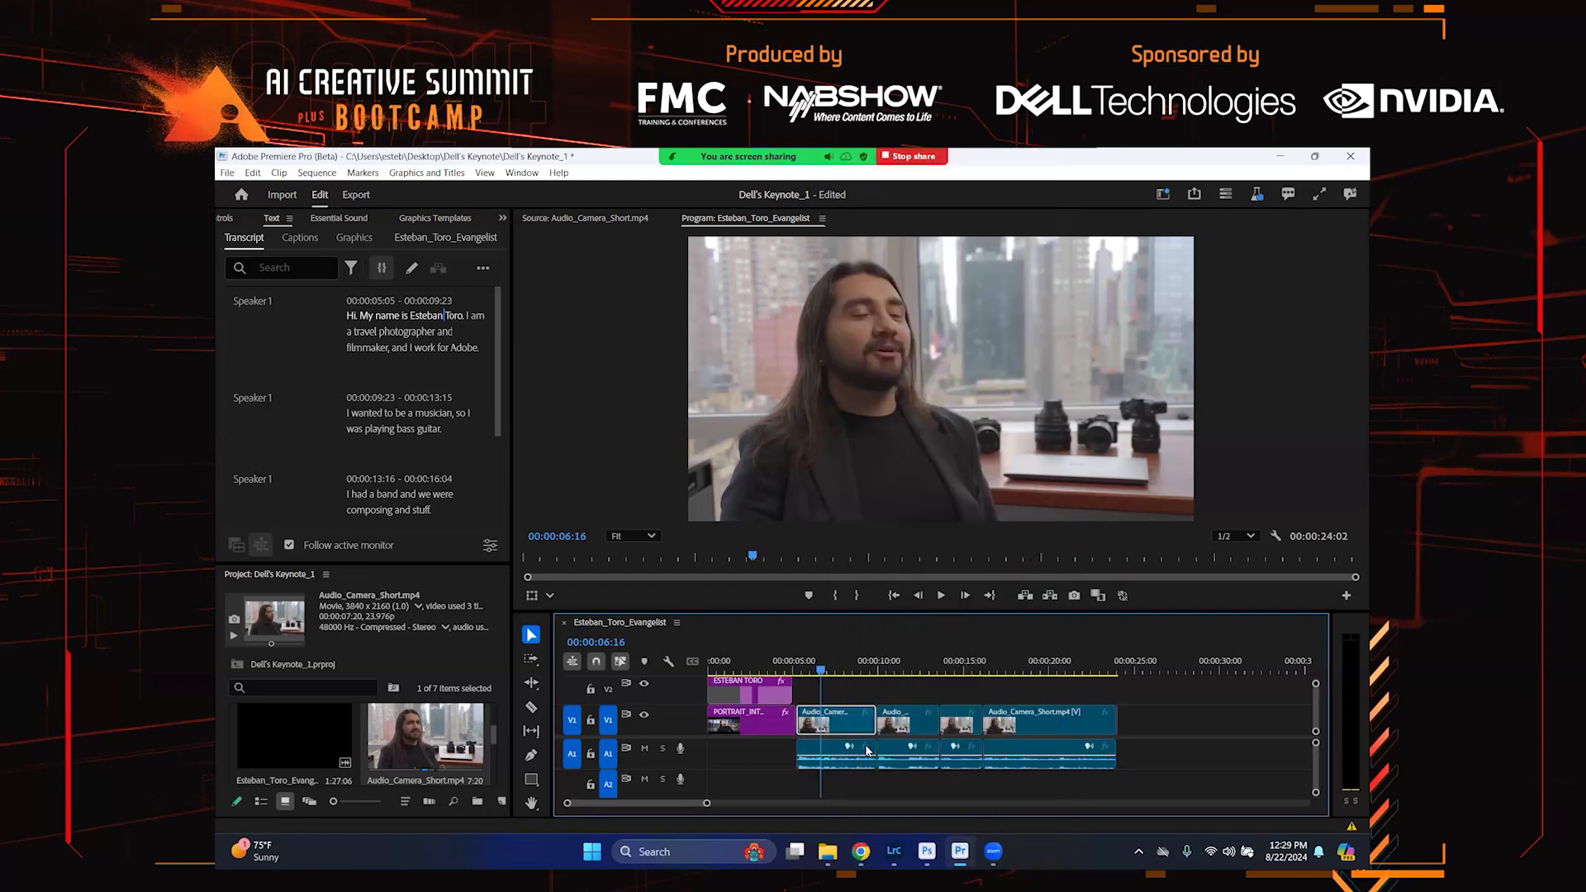
key("c")
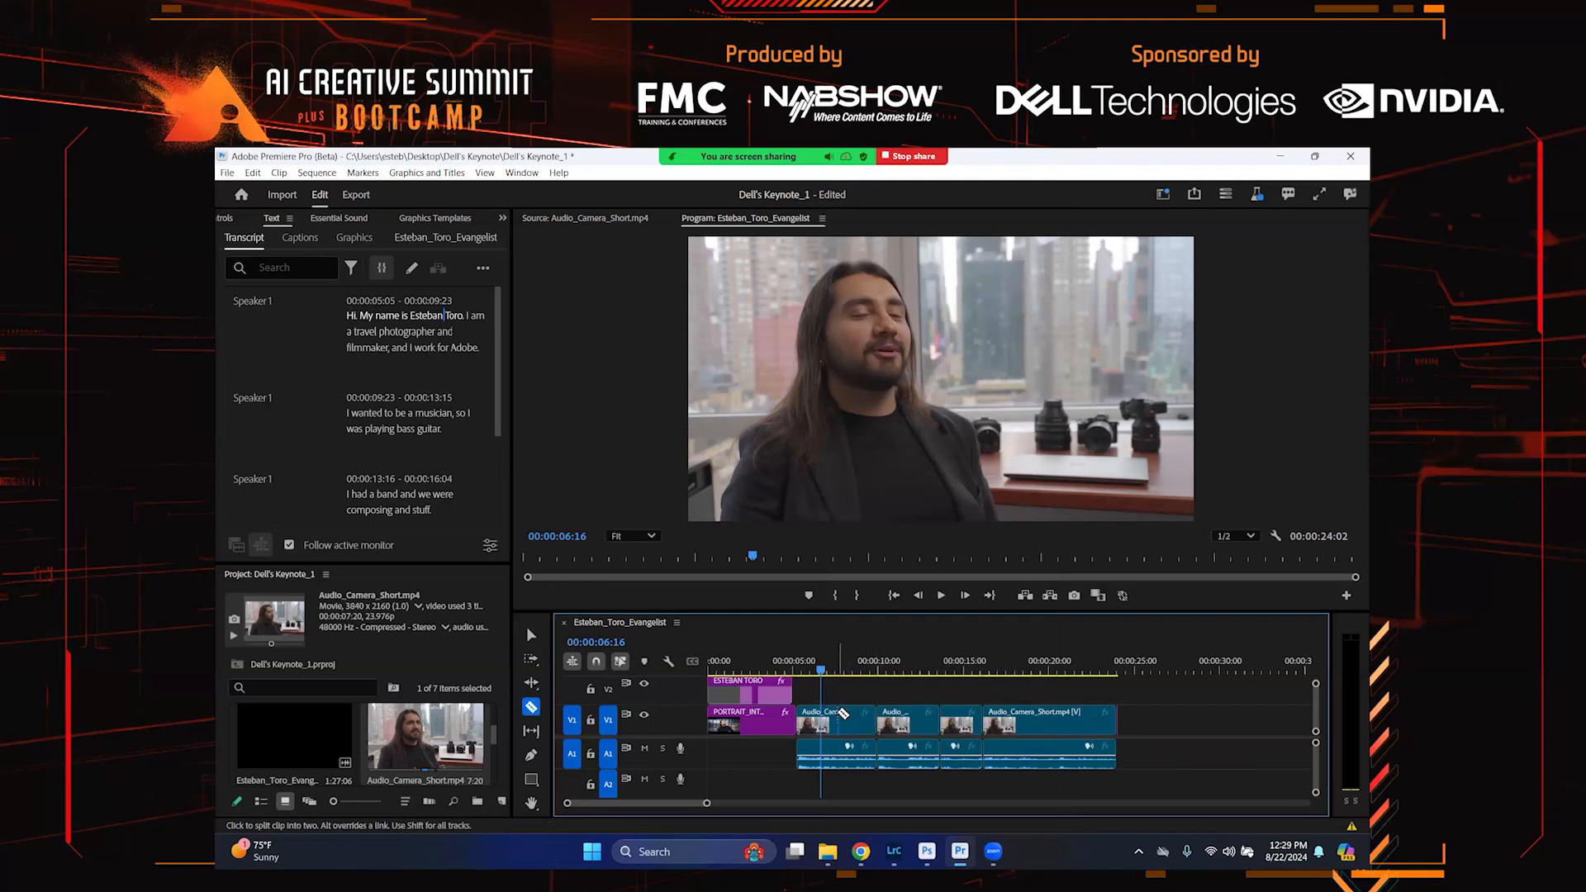
left_click(838, 716)
key("v")
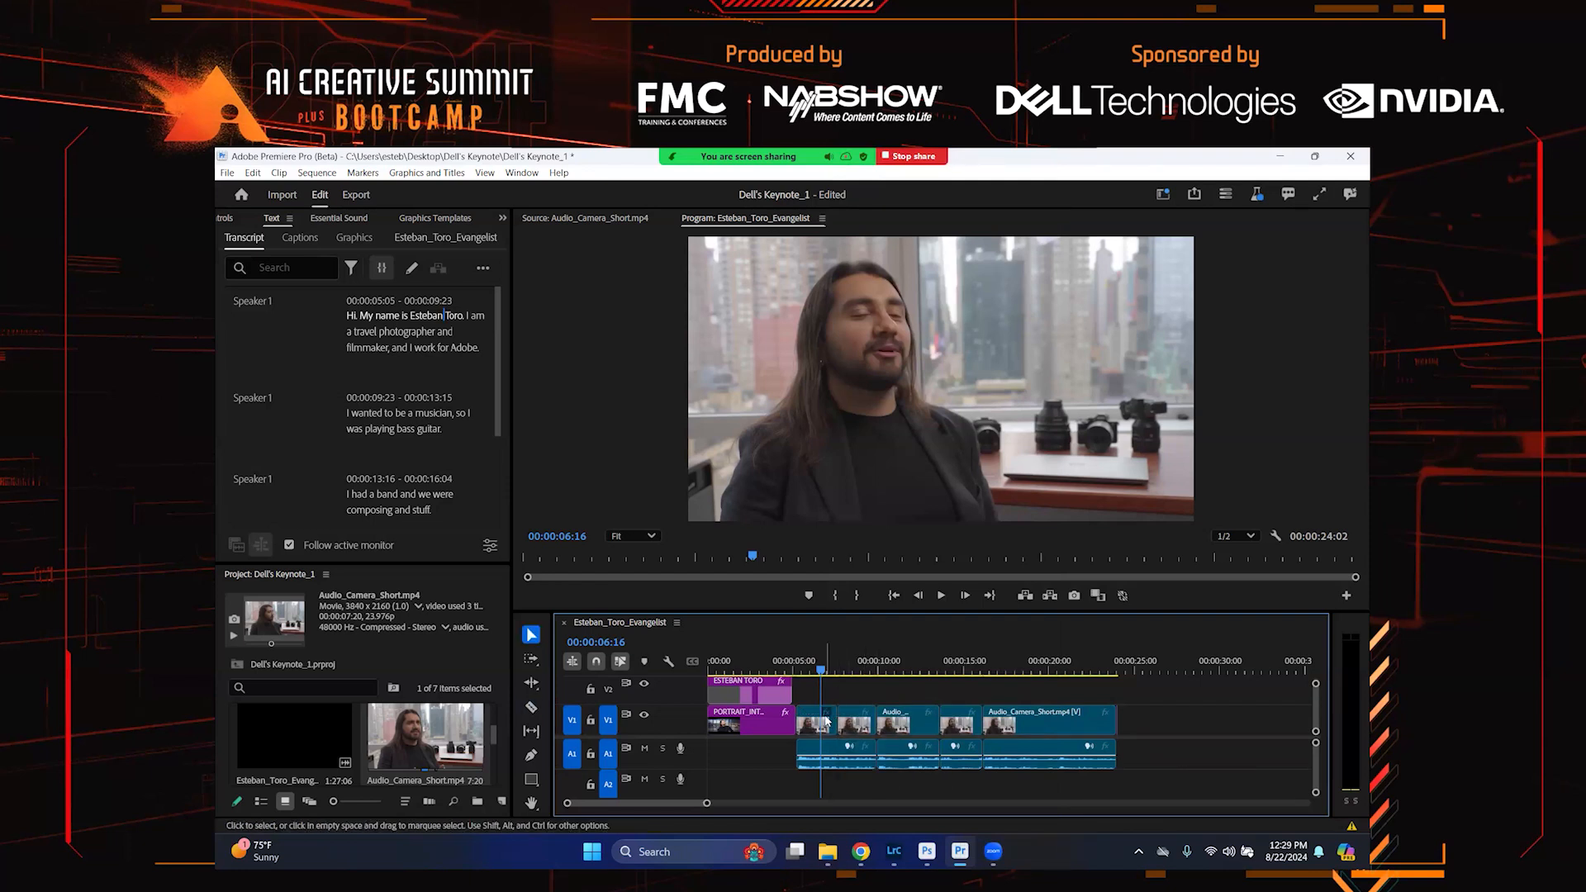
Delete the trimmed-off start of the first interview video and shift the interview clips left to close the gap
left_click(826, 725)
key("Delete")
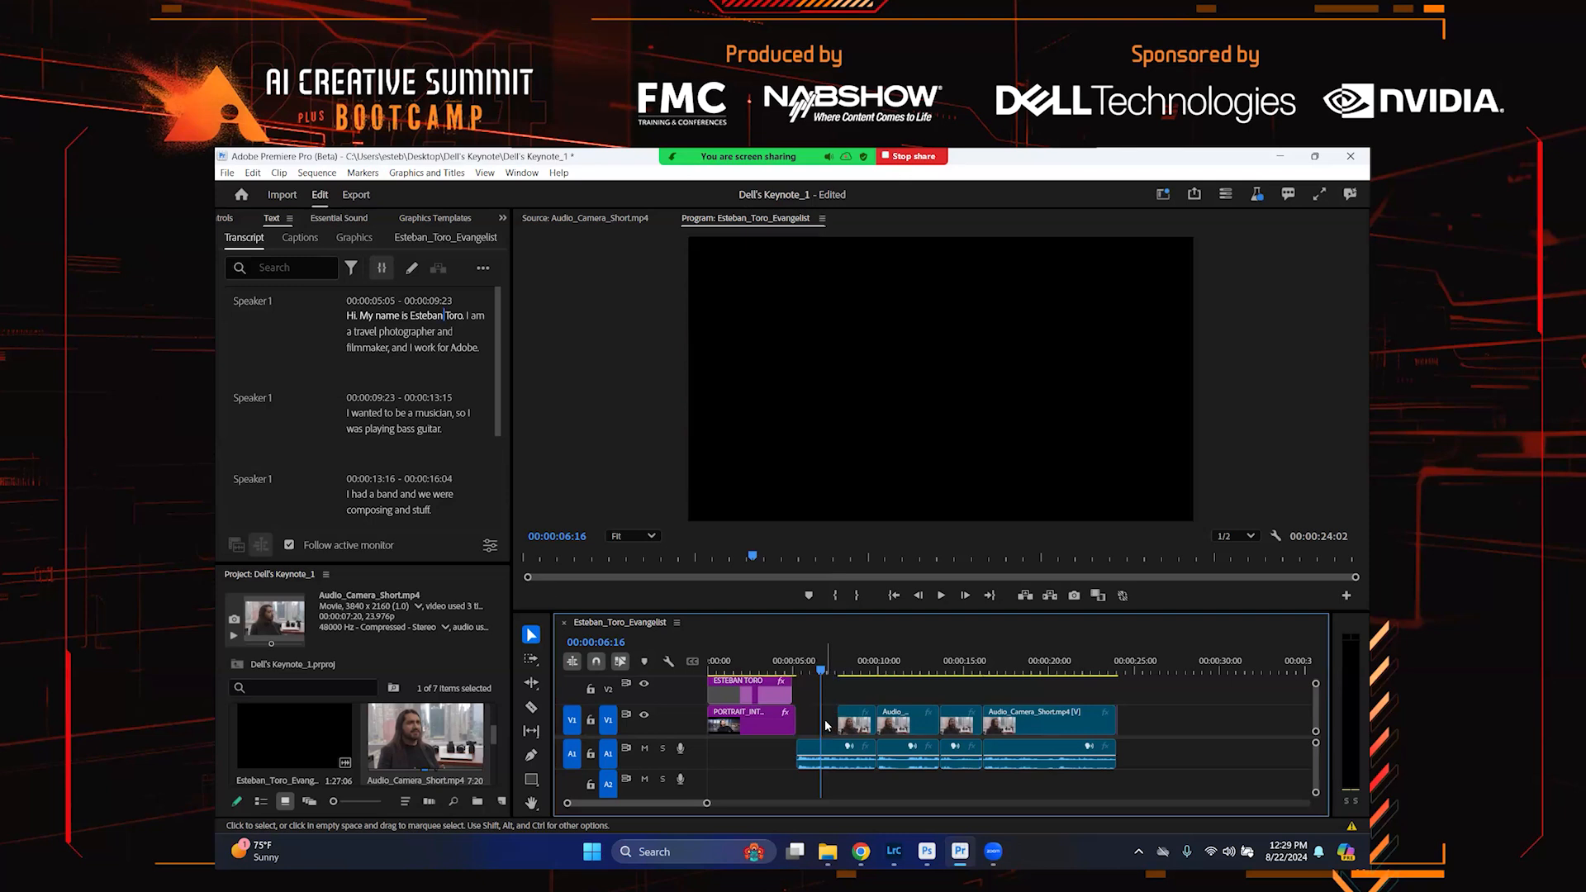
left_click_drag(1008, 693, 822, 770)
left_click_drag(1089, 725, 1049, 735)
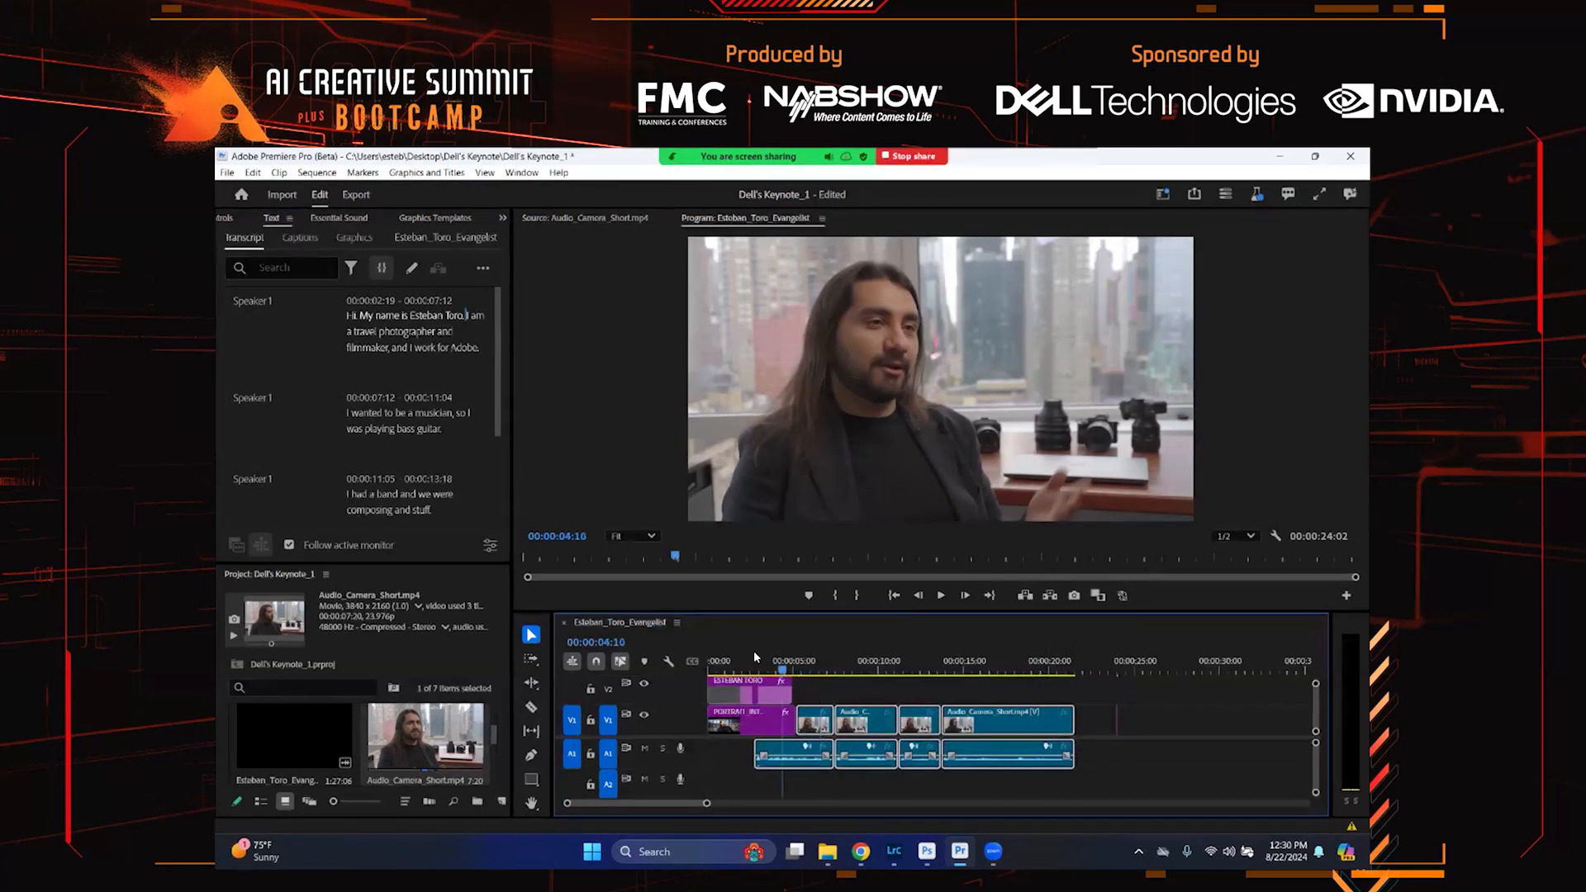
Play back the opening of the sequence to review the title intro and the trimmed interview
left_click(708, 656)
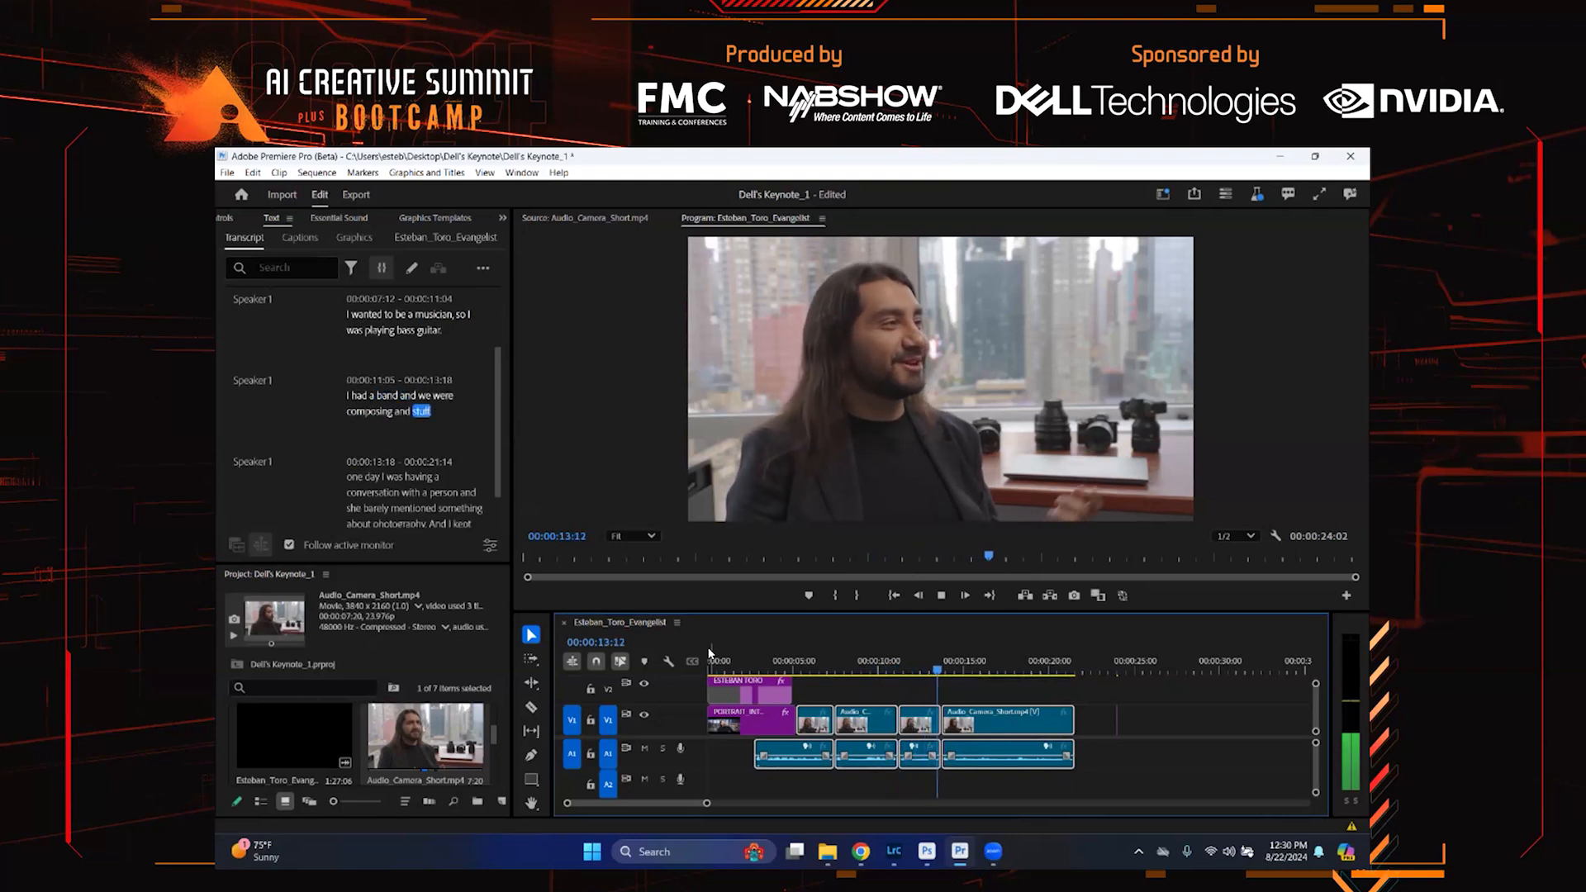
key("space")
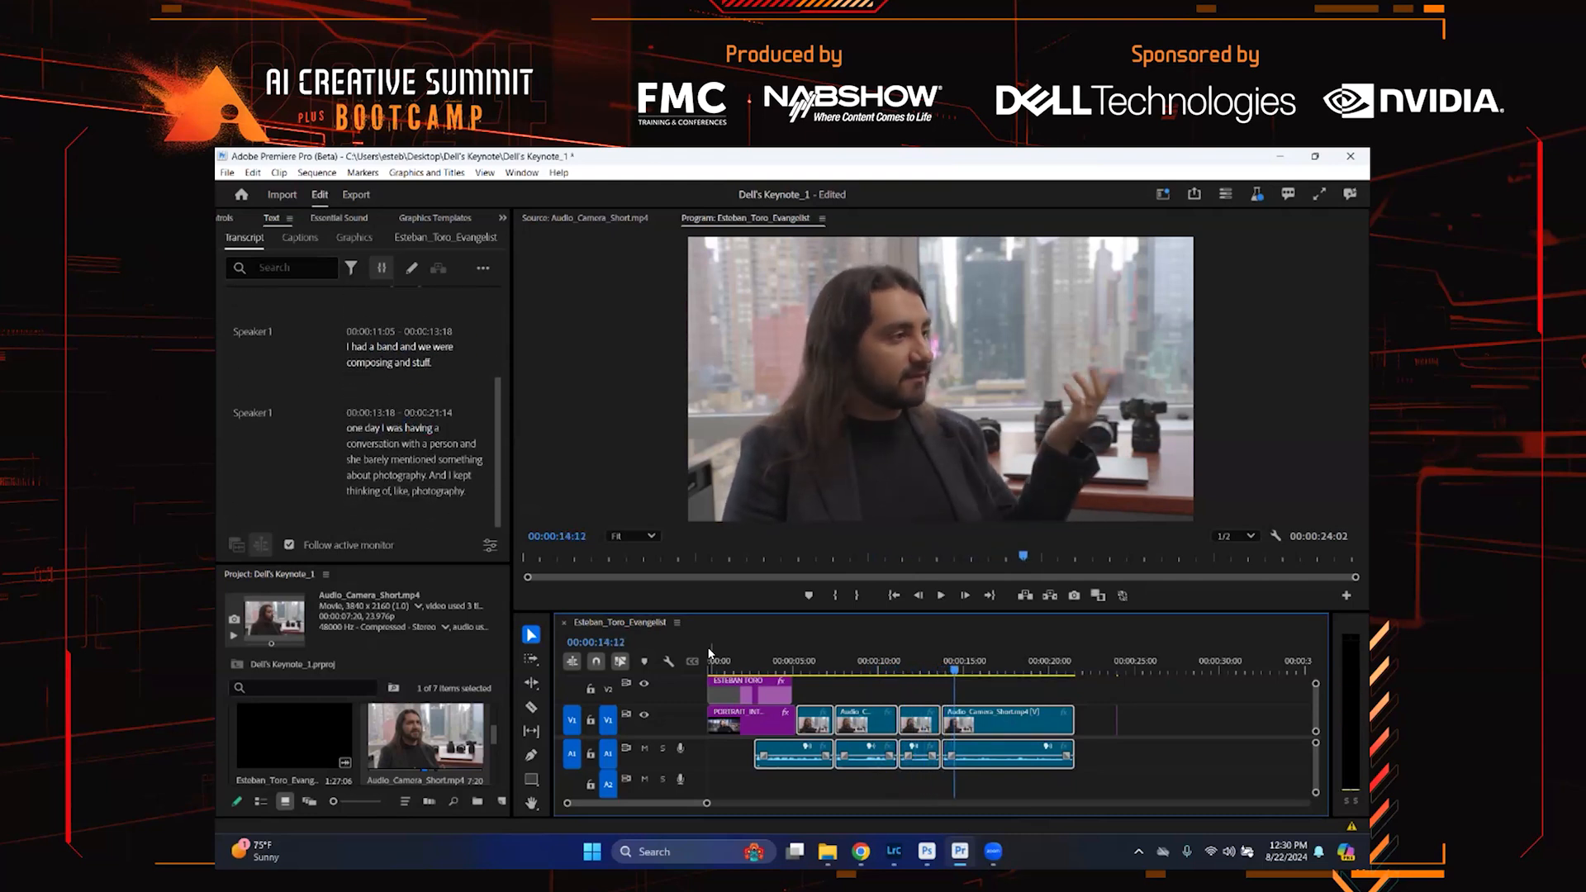
left_click(748, 671)
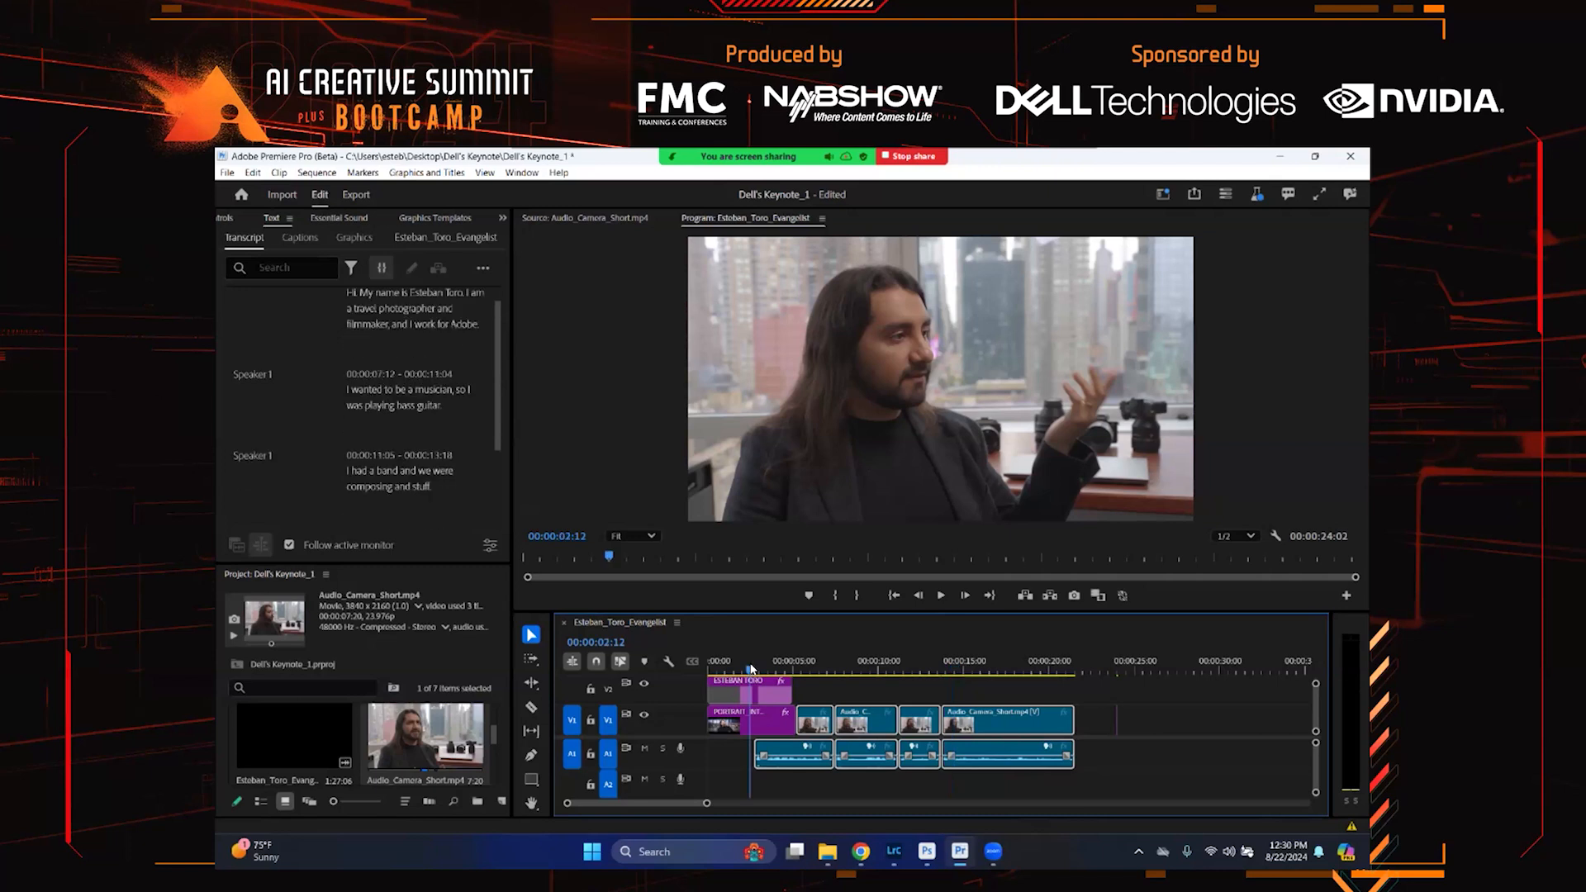
key("space")
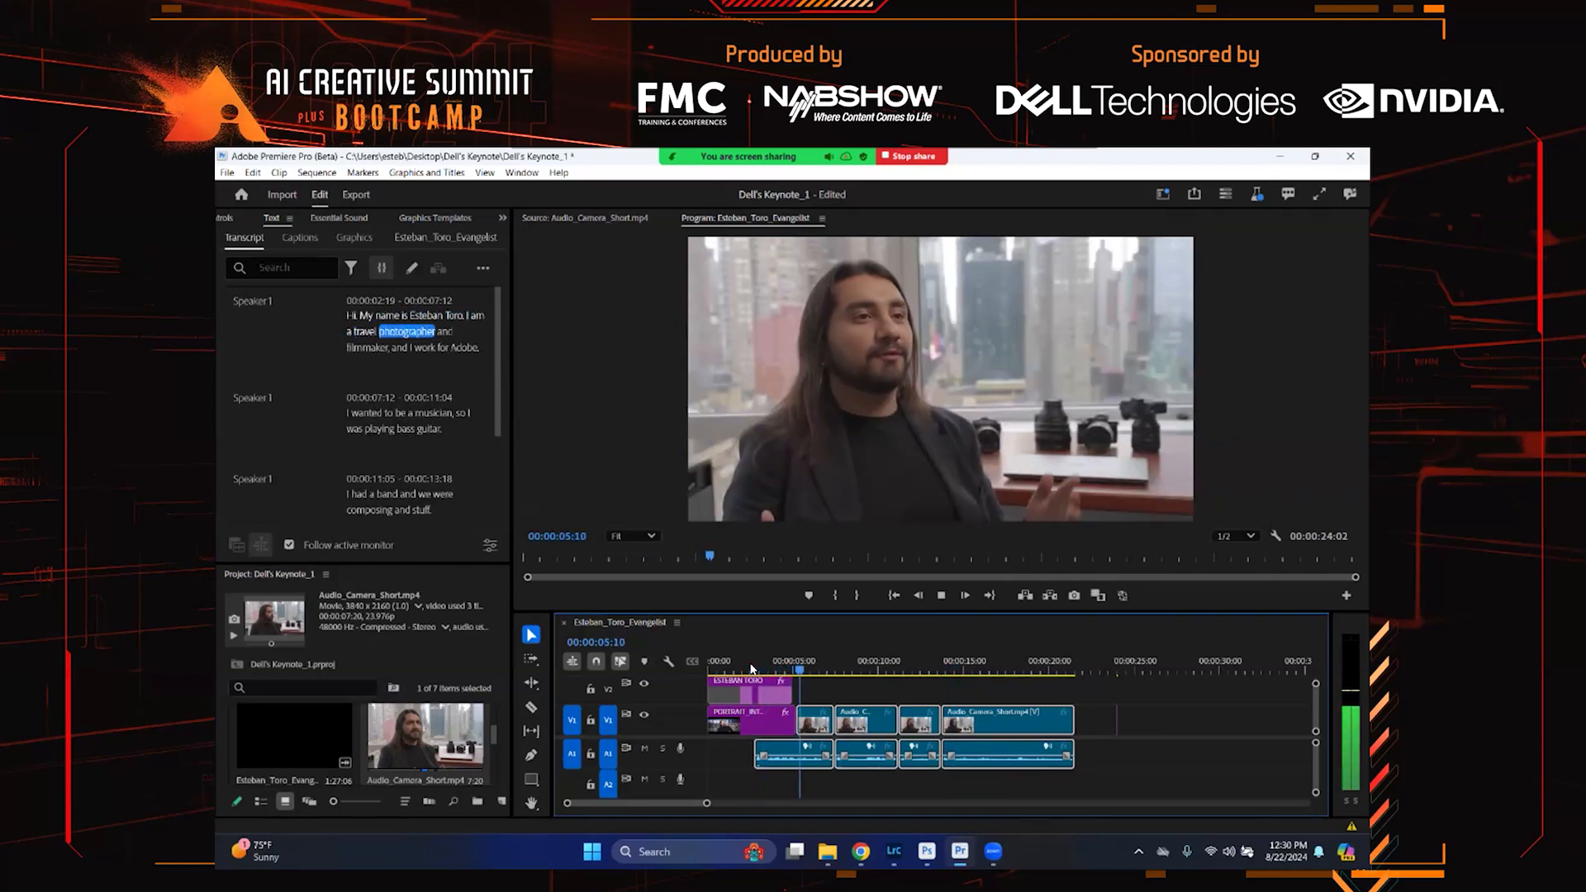
key("space")
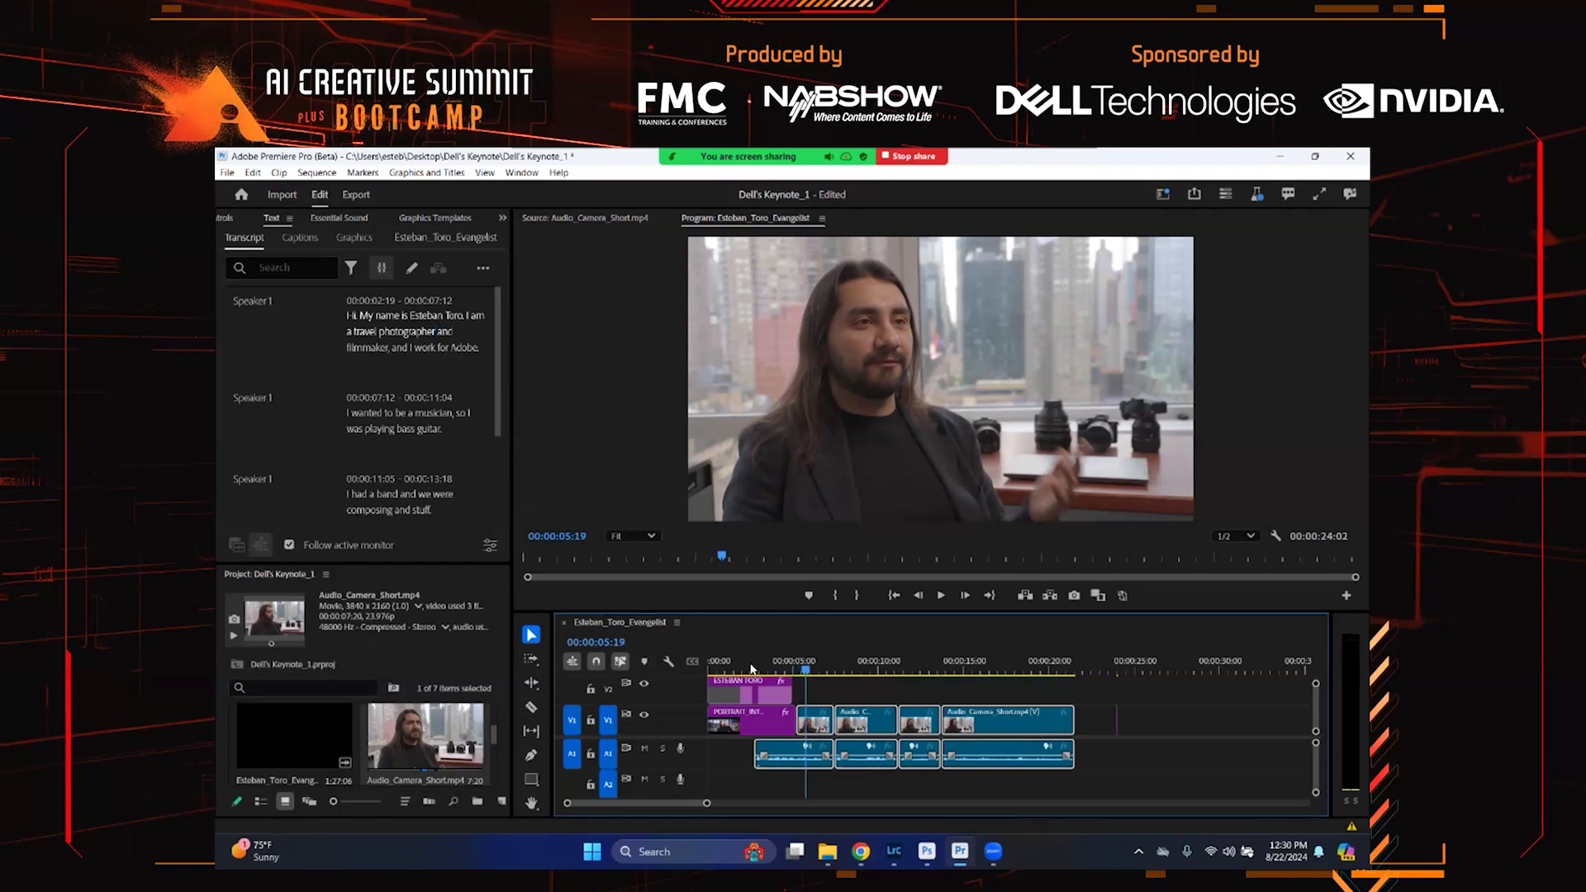
left_click_drag(752, 667, 717, 669)
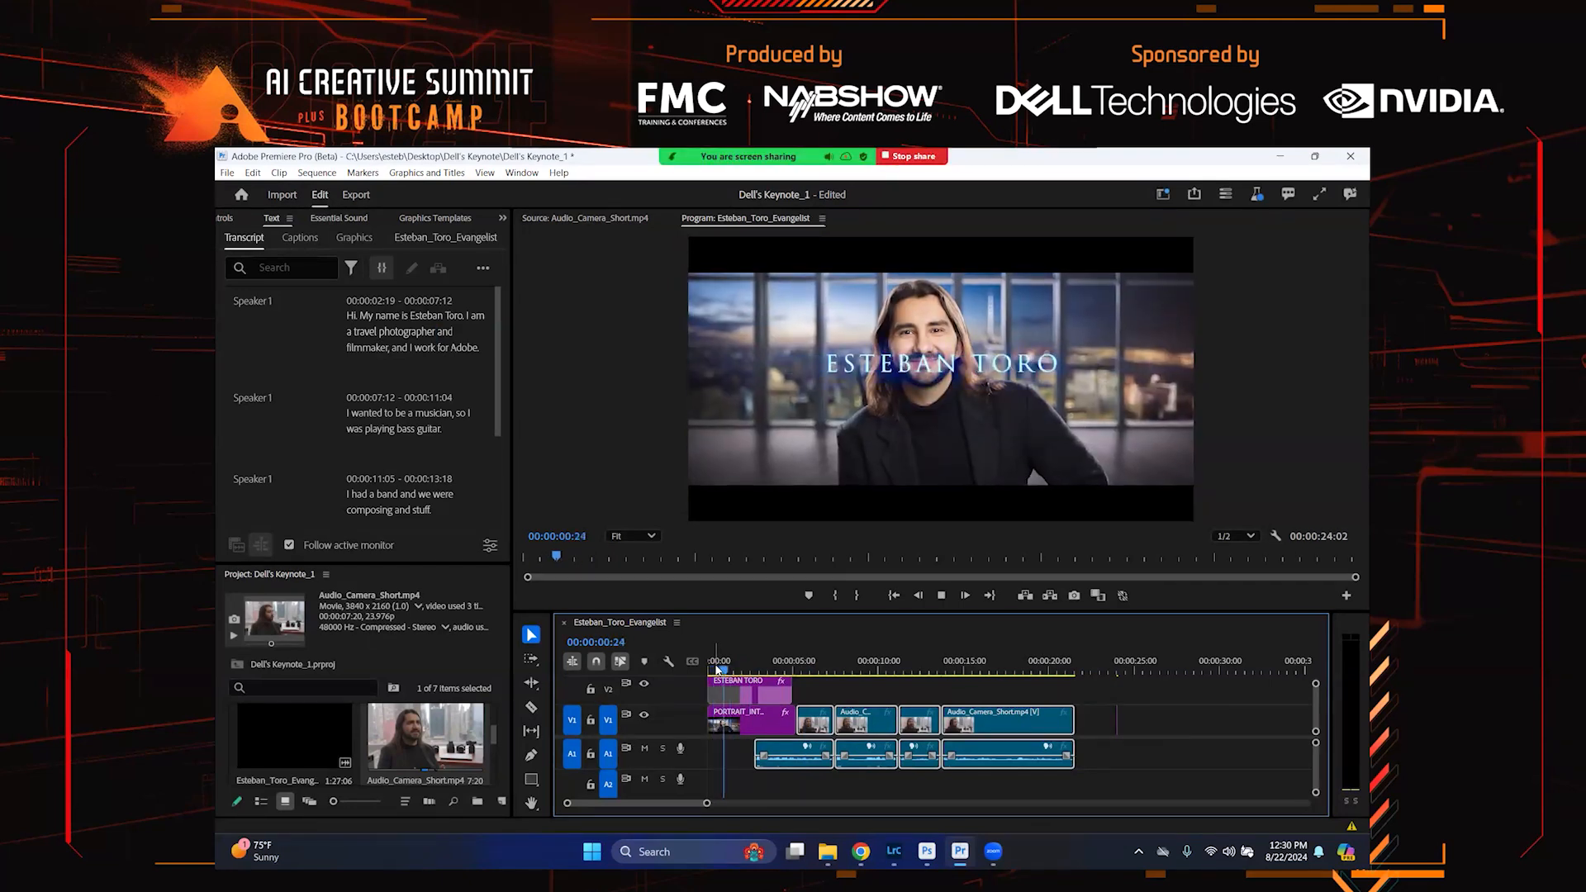
key("space")
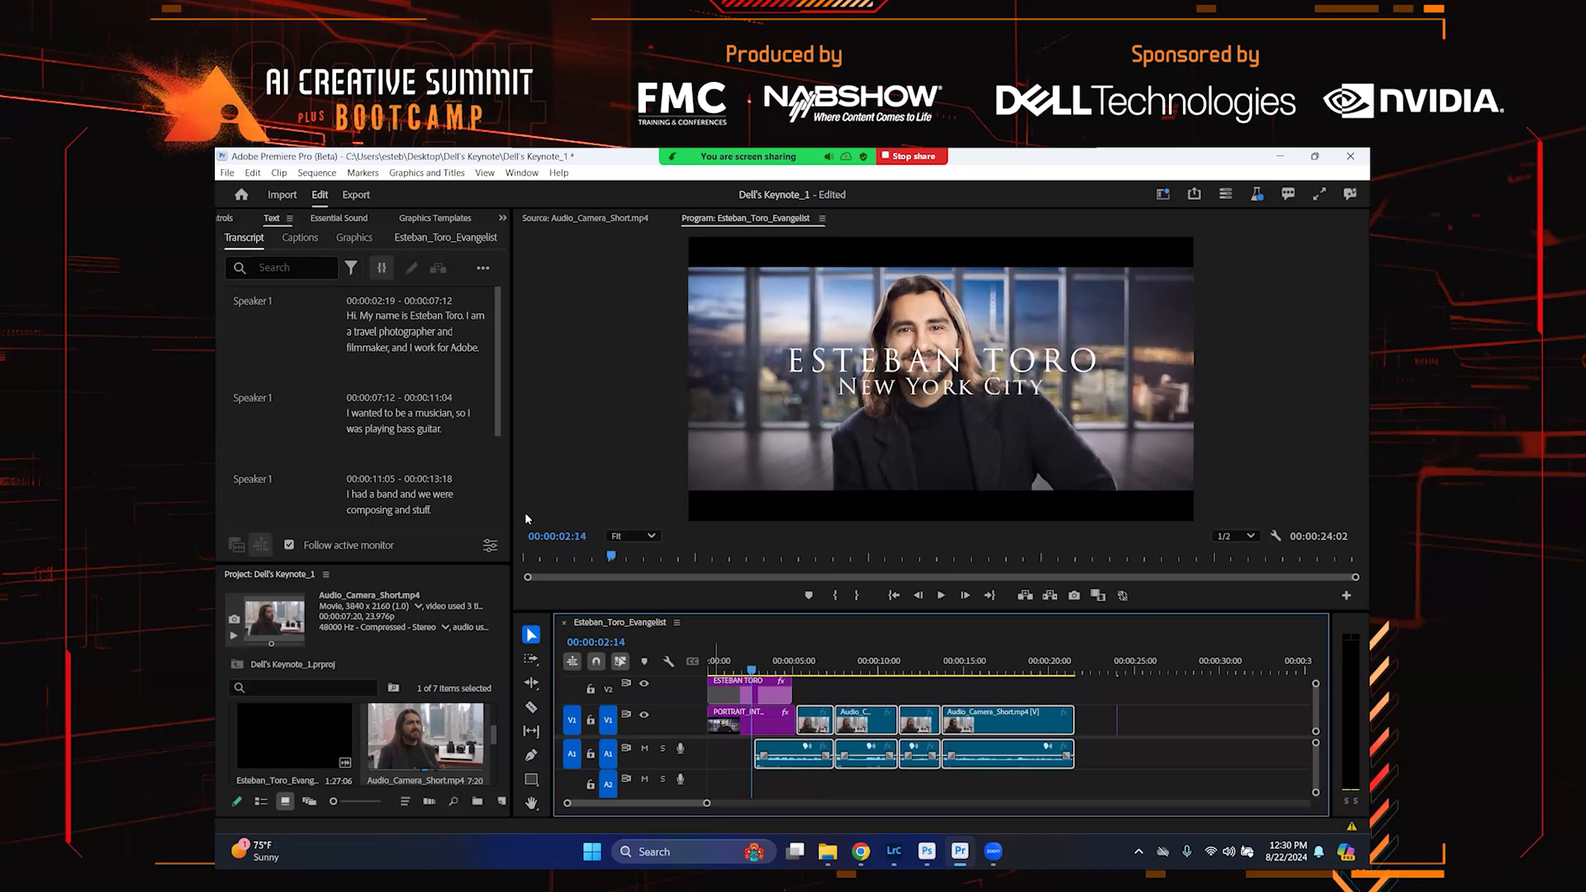
Add the Inspiring-Storytelling AdobeStock music clip to audio track A2 at the start of the sequence
scroll(475, 743, "down", 2)
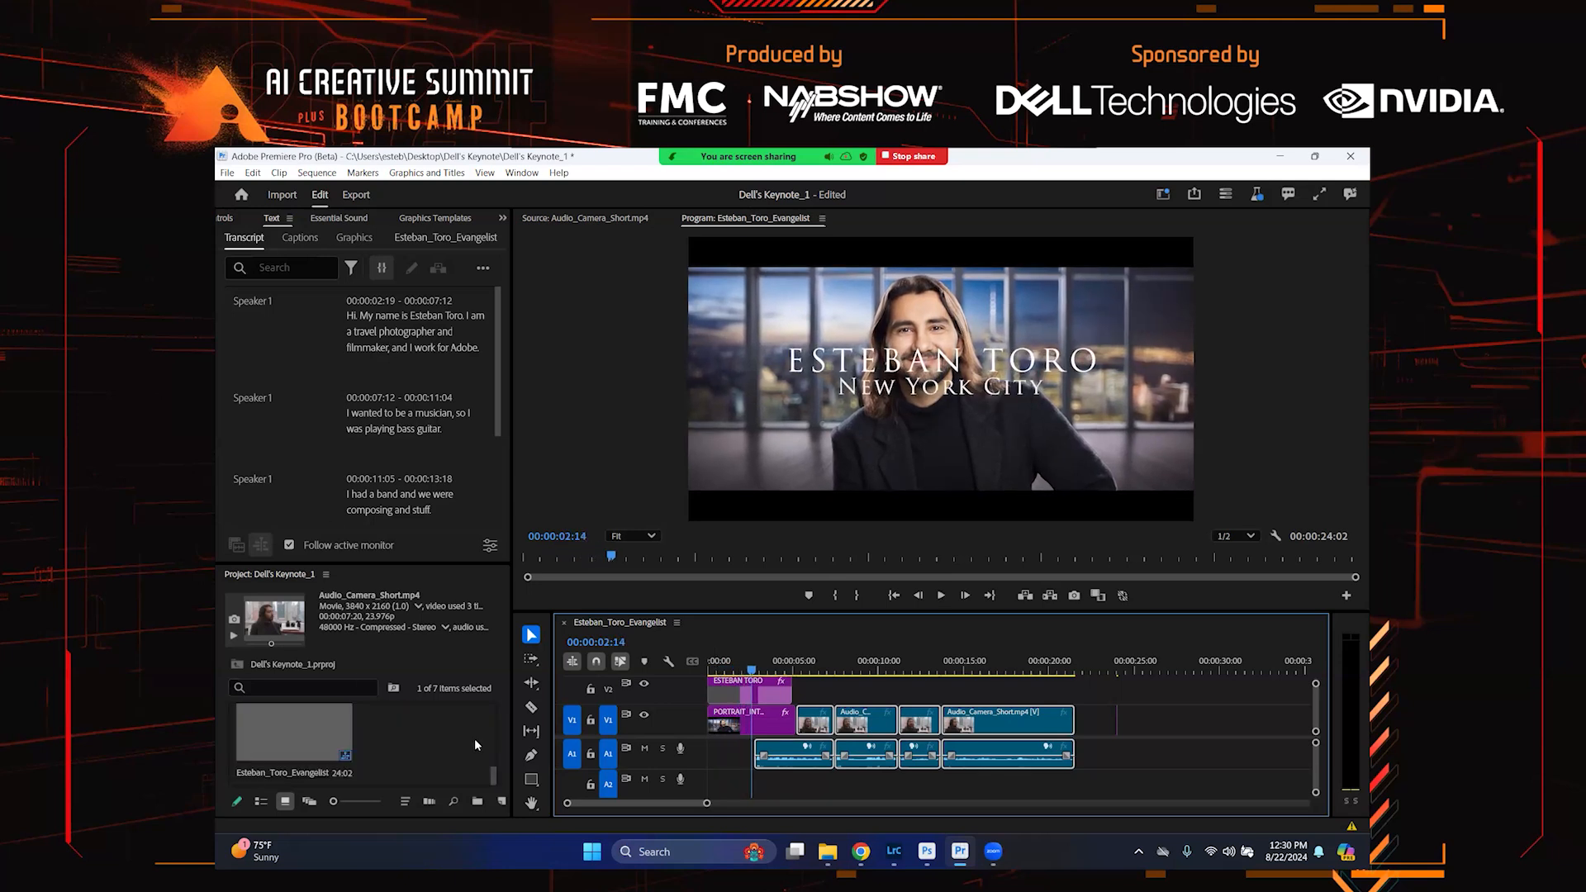
left_click(312, 731)
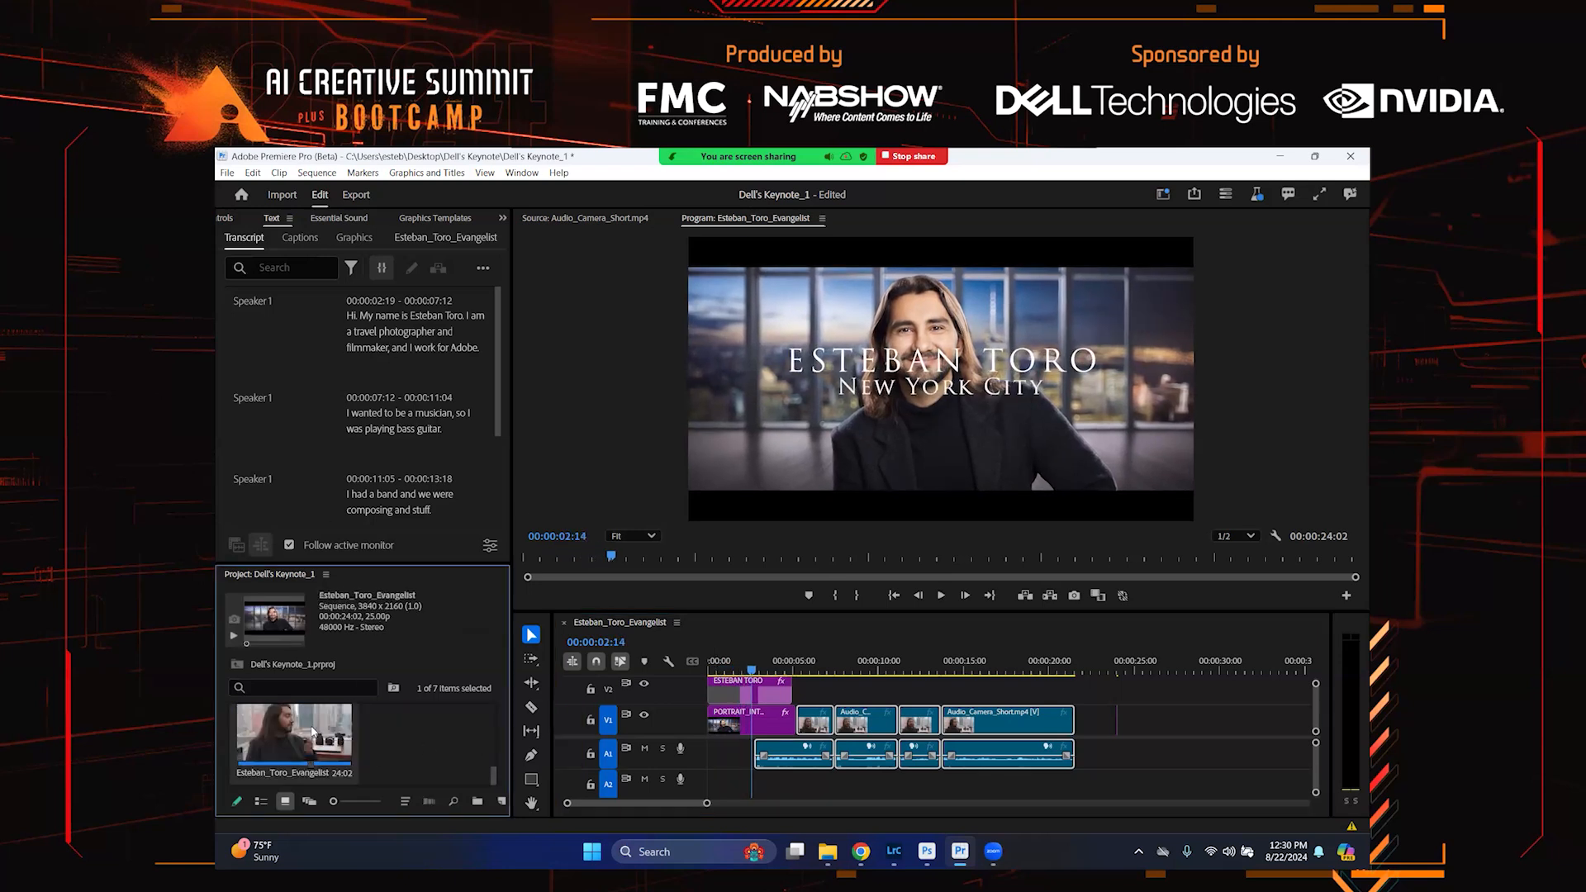
scroll(312, 731, "up", 1)
left_click(313, 731)
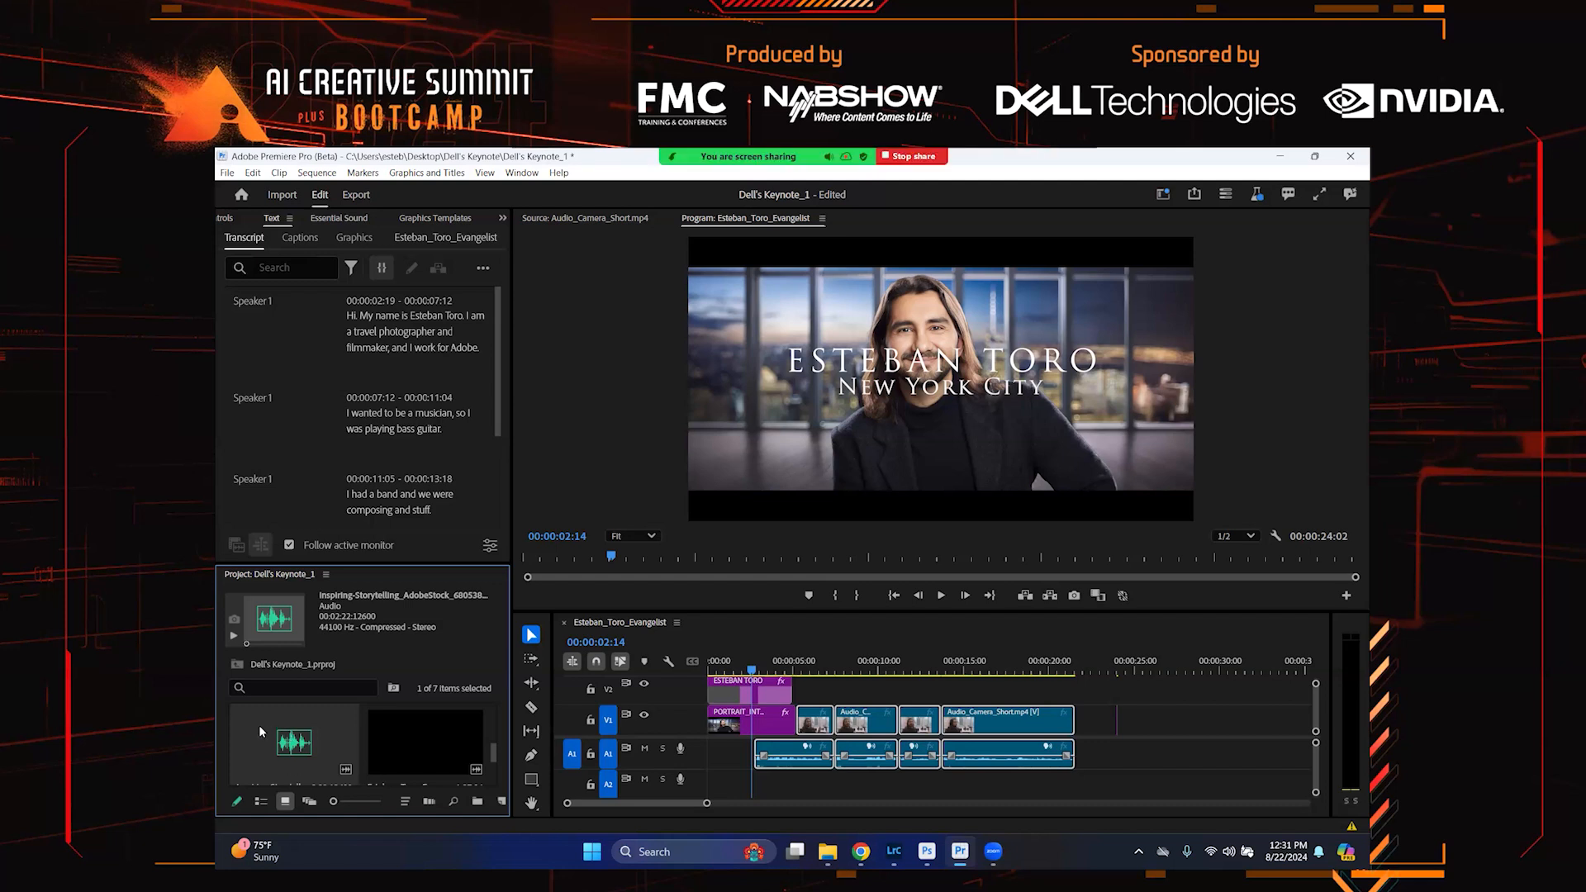
left_click_drag(259, 727, 693, 784)
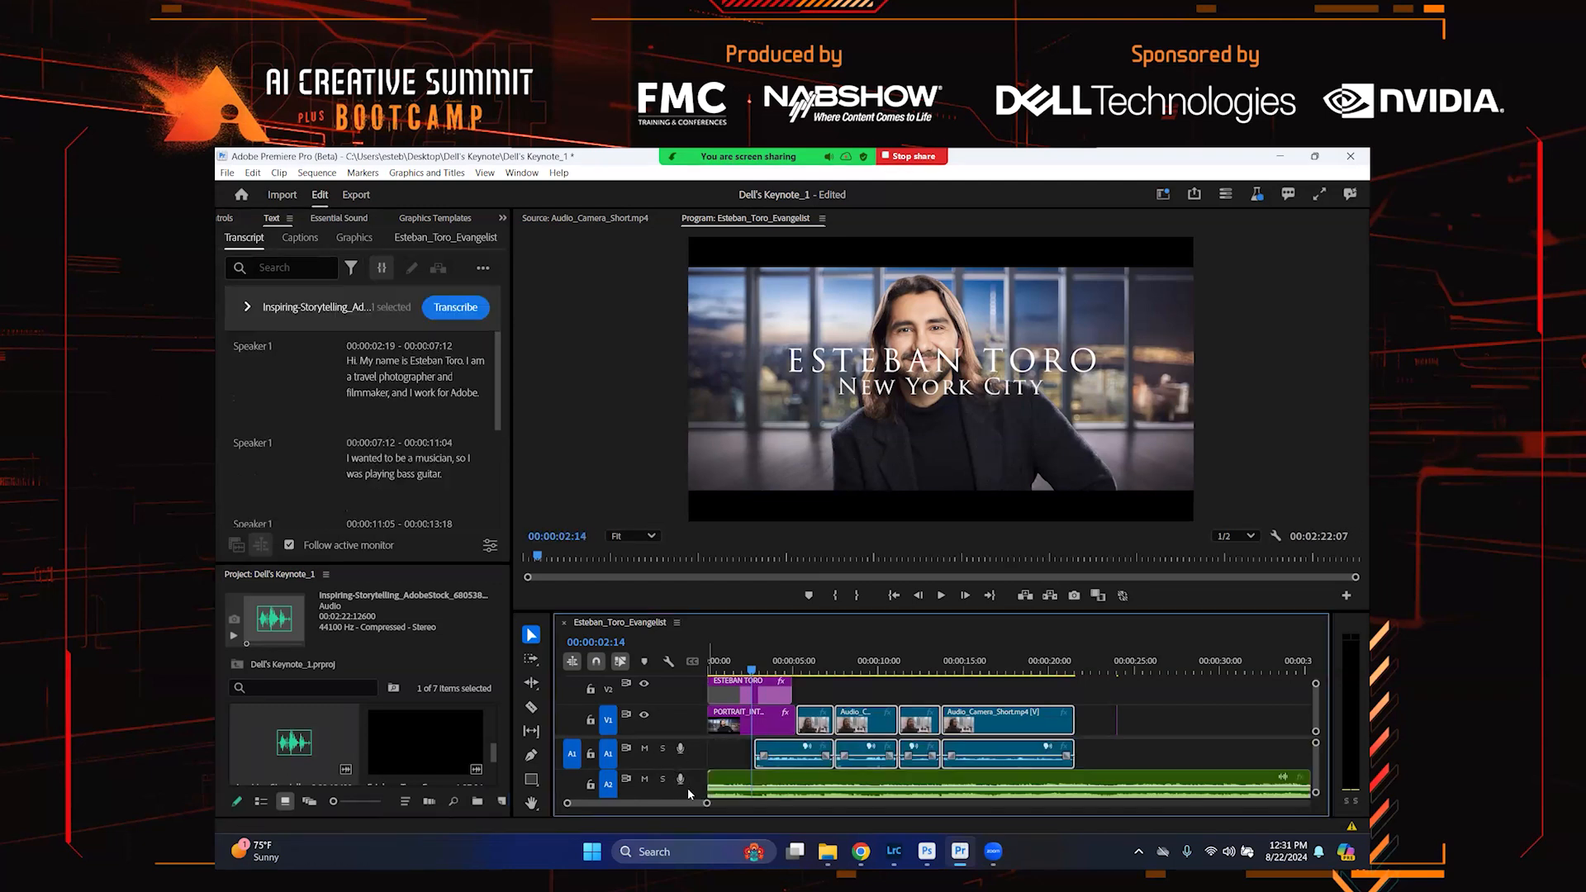
Shorten the music clip with the Remix Tool so it ends near the end of the interview
key("minus")
key("minus")
key("minus")
key("minus")
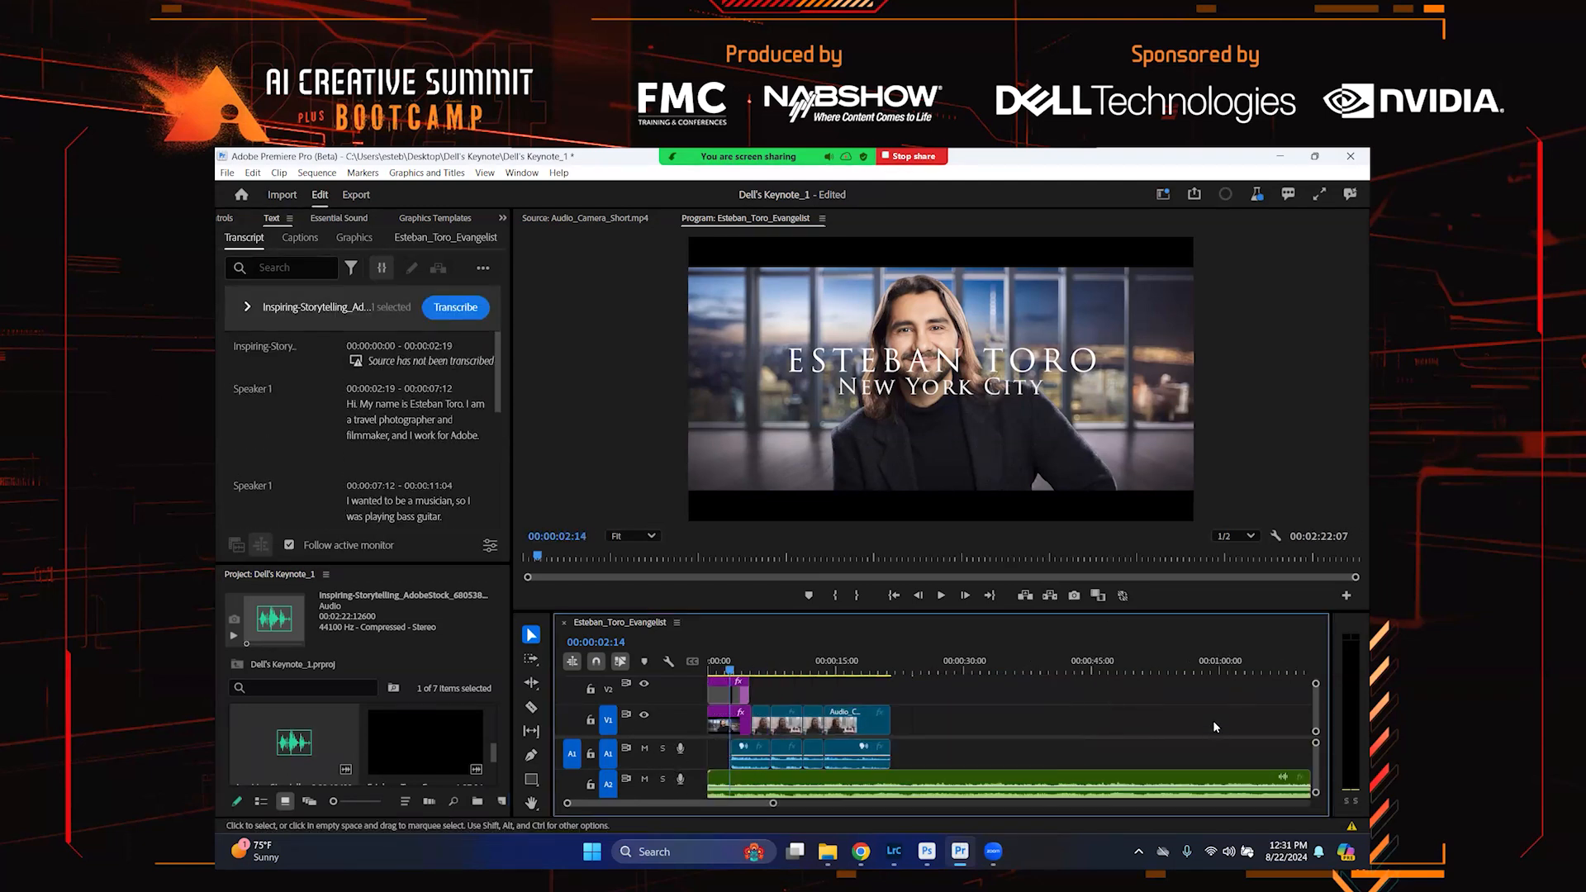
key("equal")
key("equal")
key("equal")
key("equal")
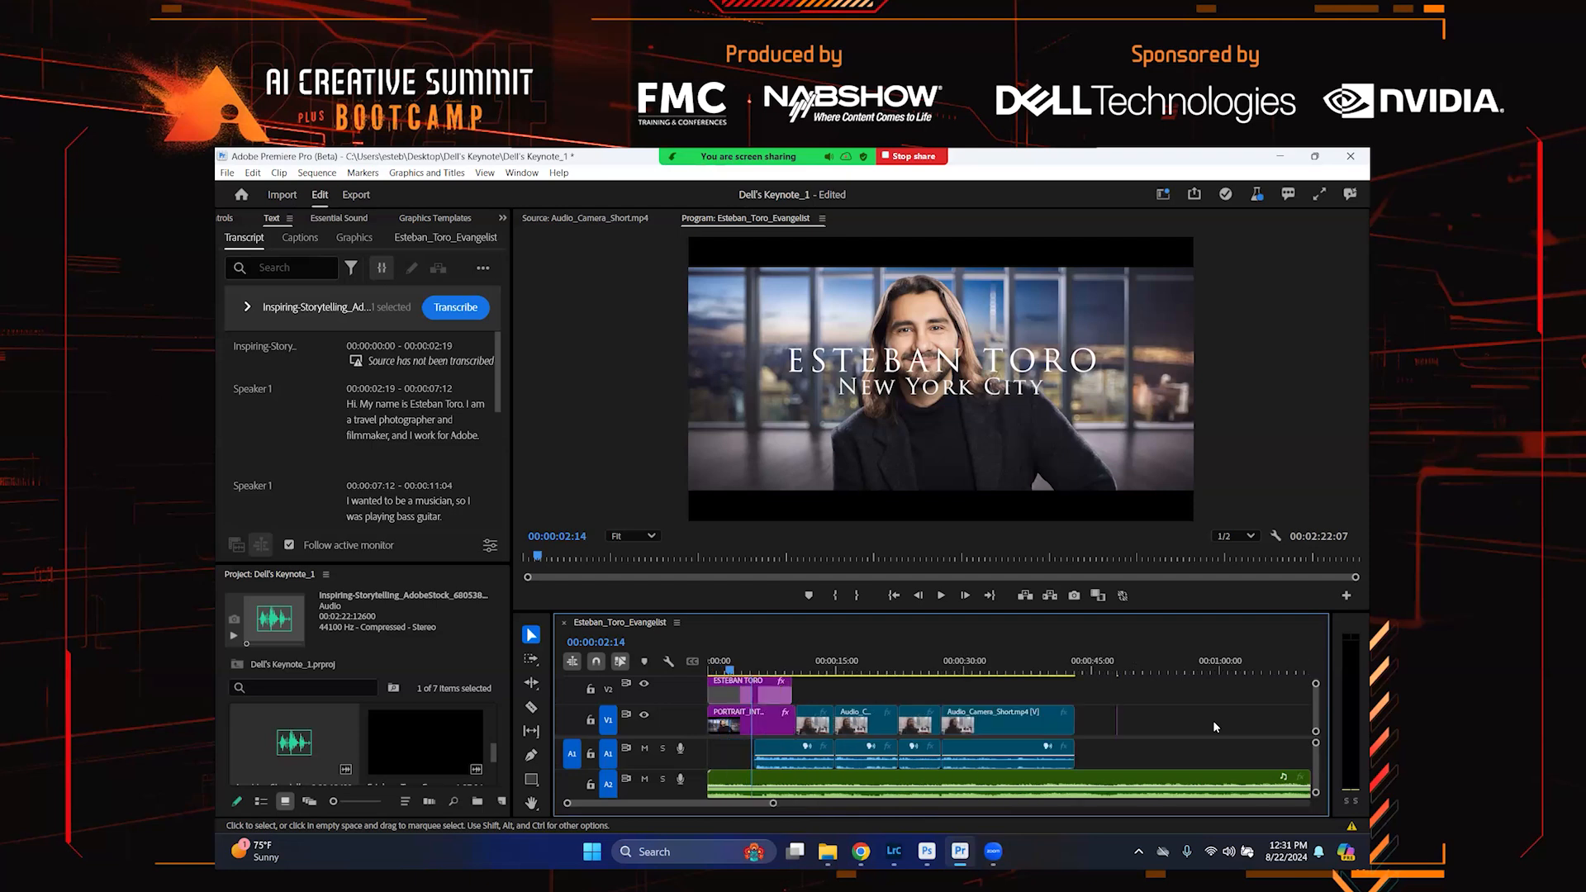
key("minus")
key("minus")
key("minus")
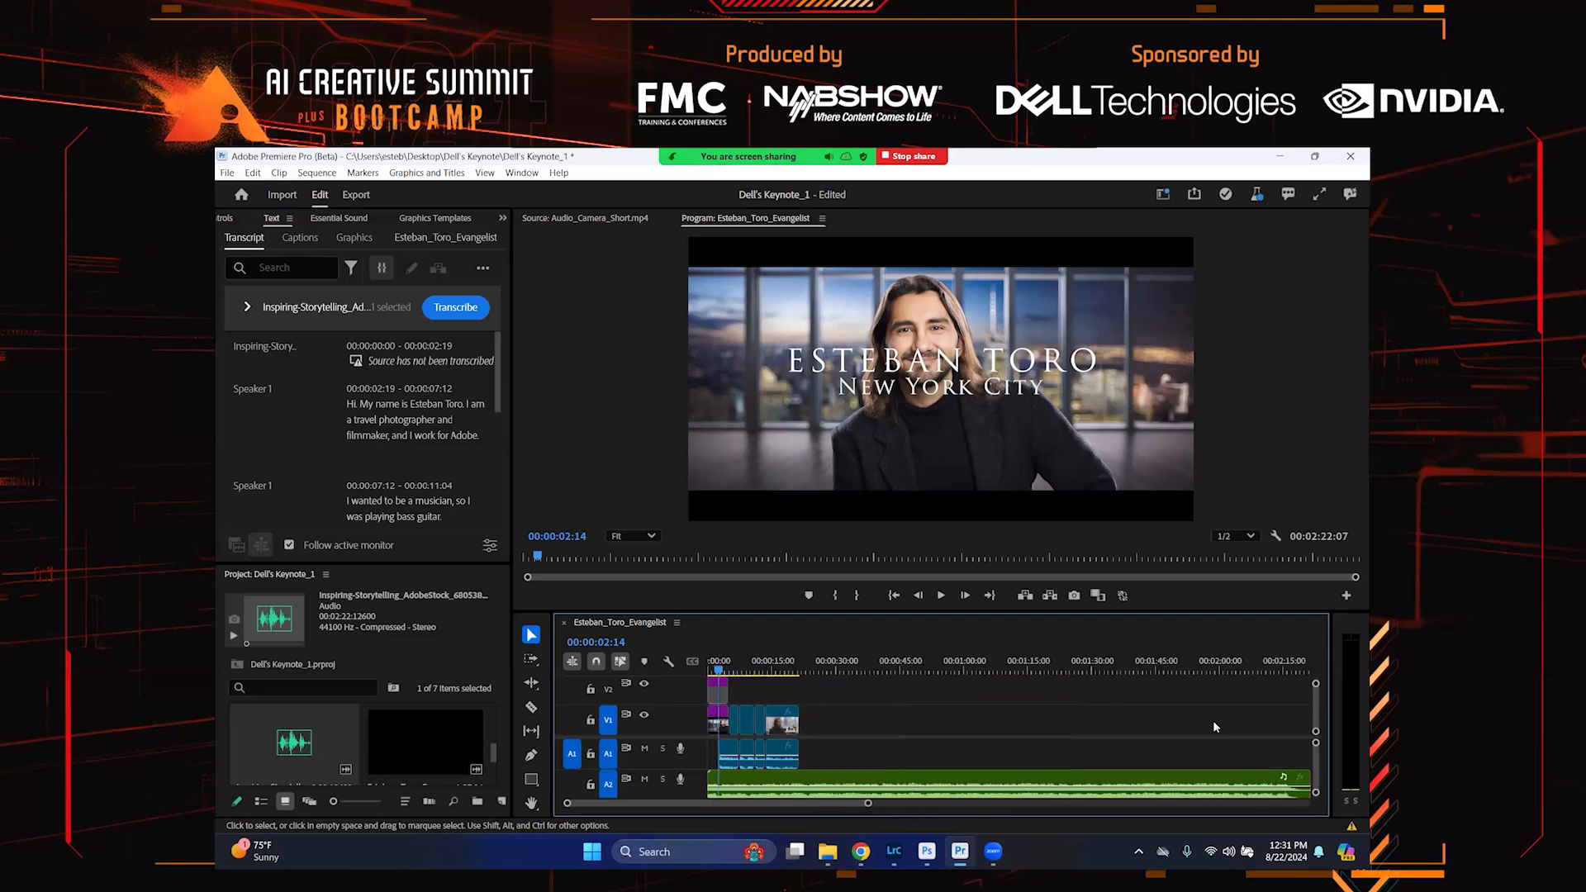
key("equal")
key("equal")
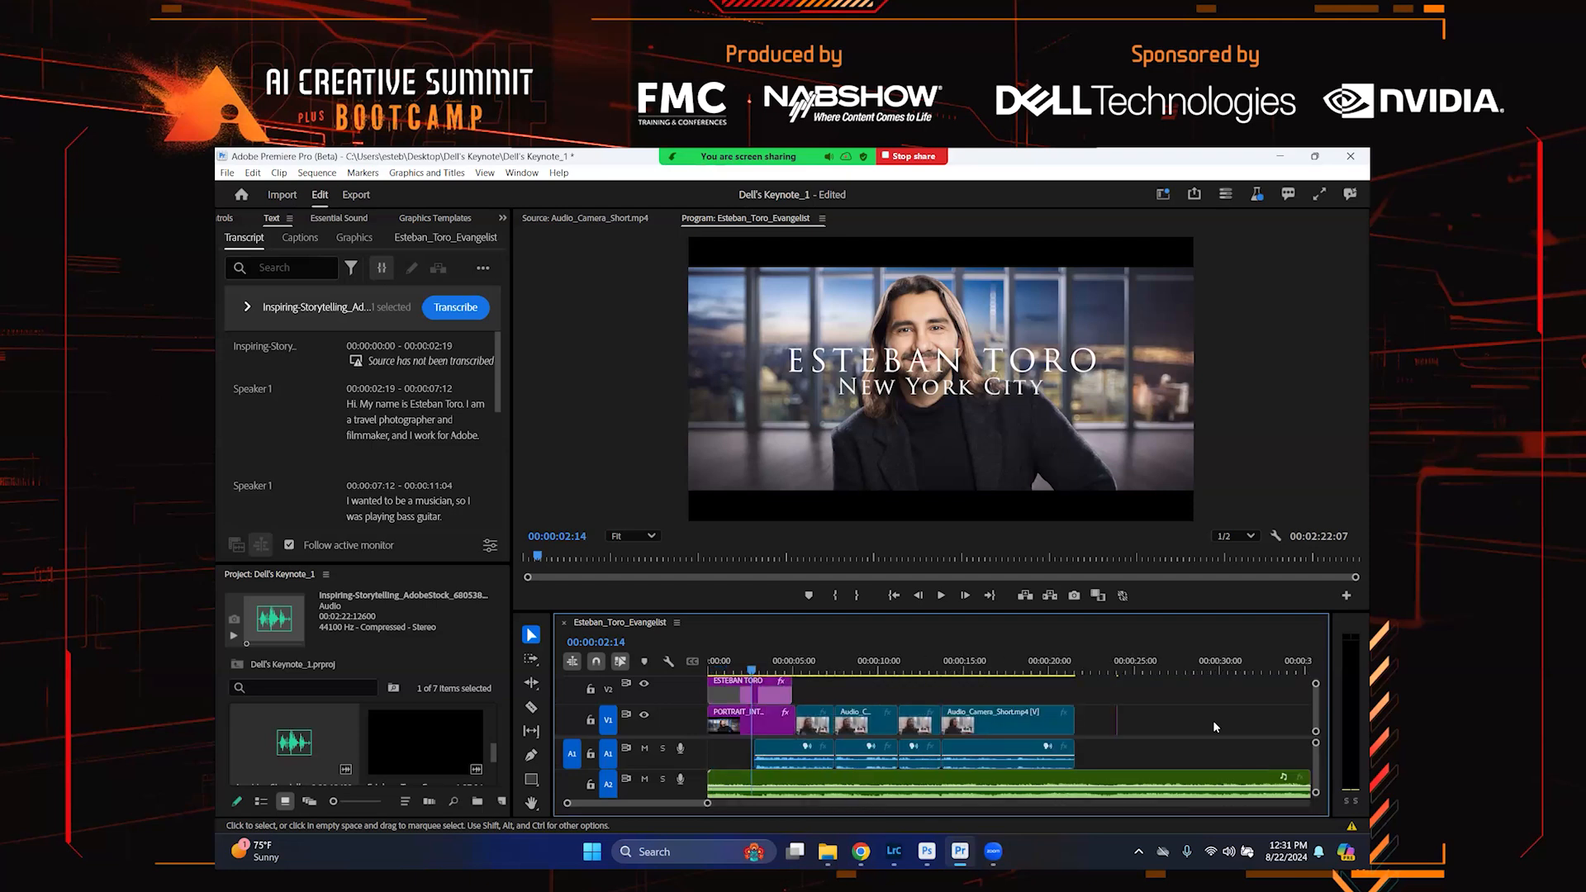
key("minus")
key("minus")
key("minus")
key("minus")
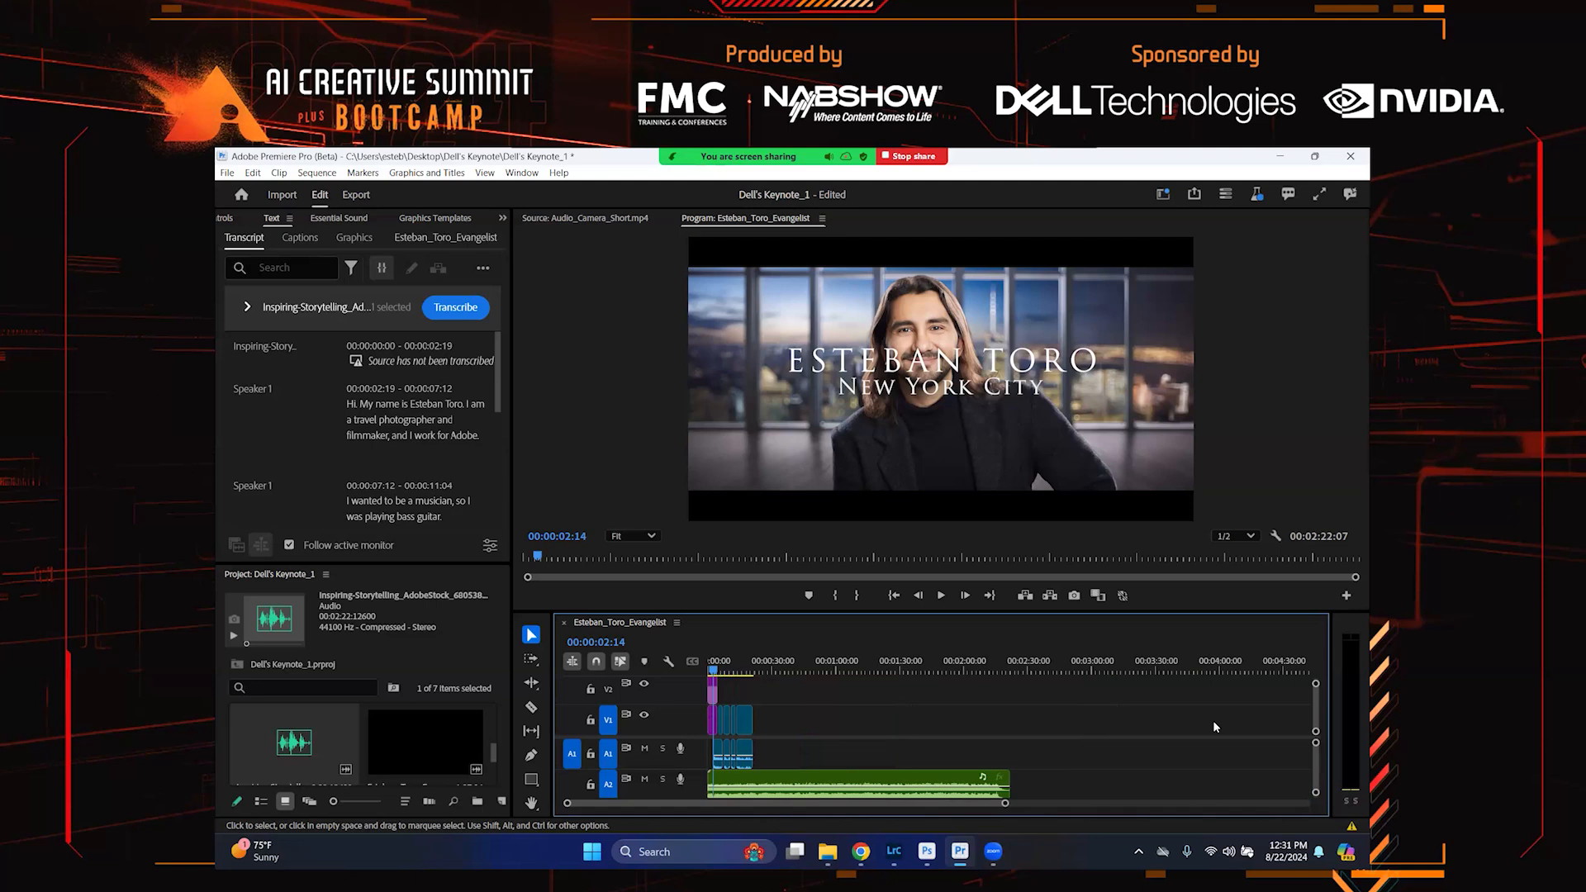
key("equal")
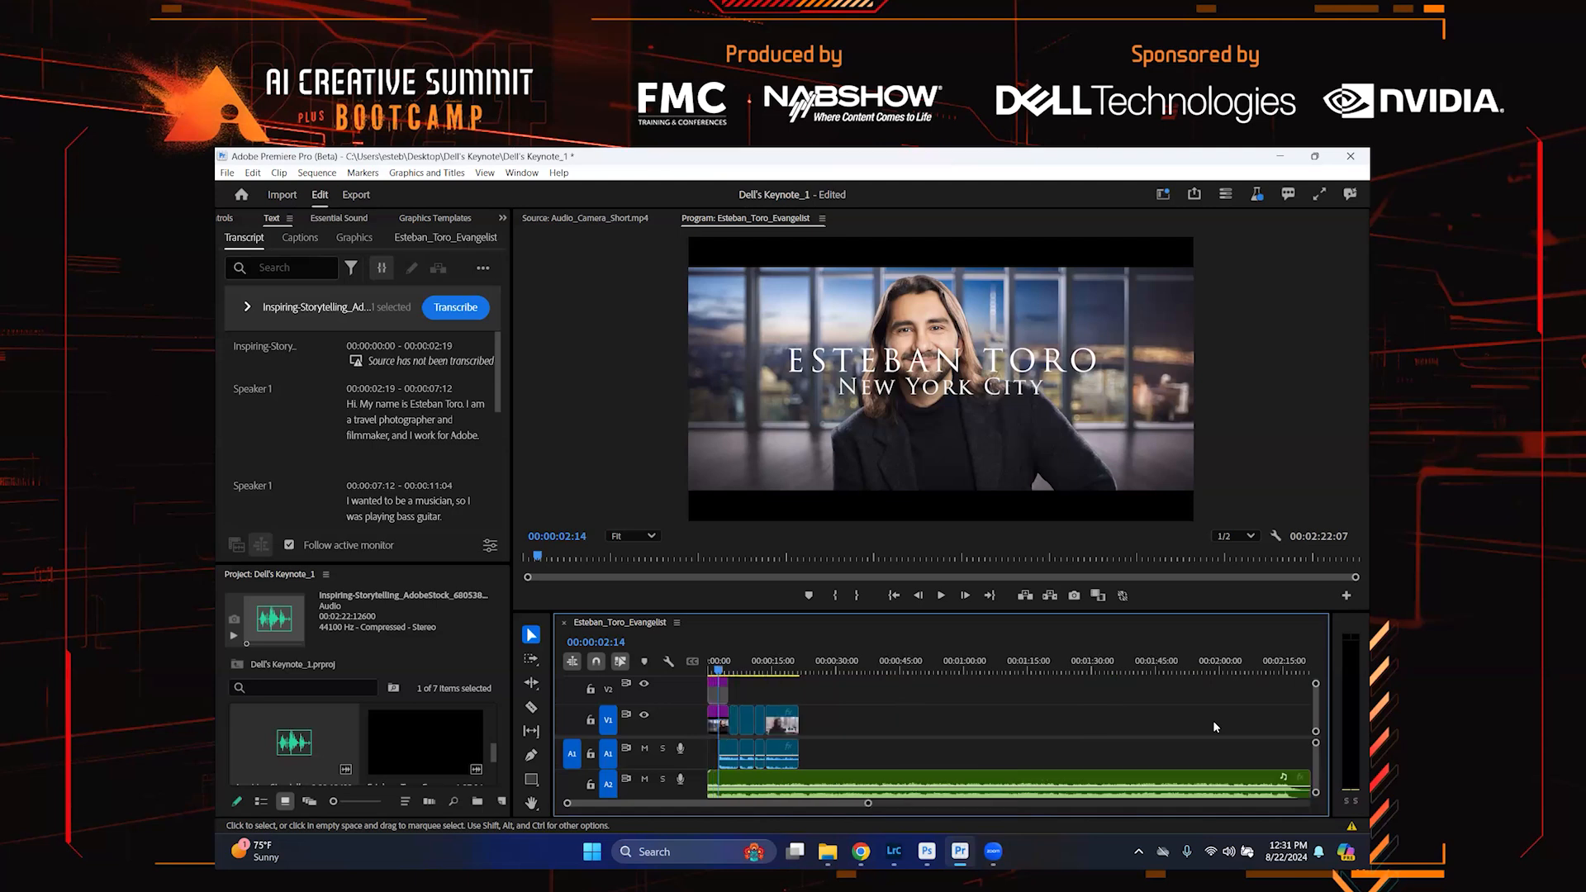
key("minus")
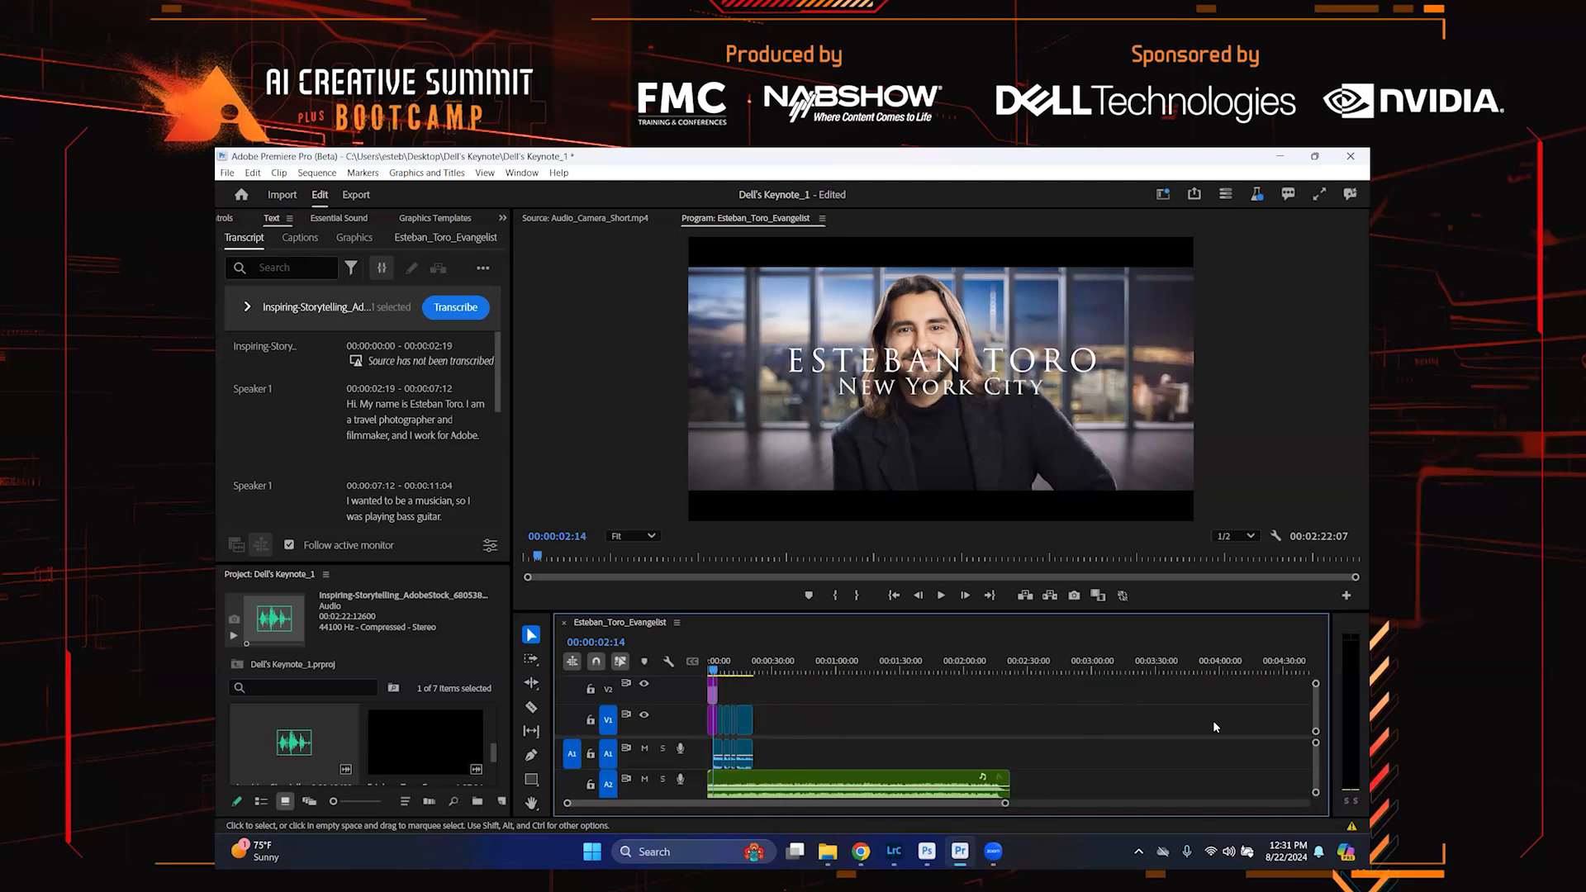
left_click(529, 685)
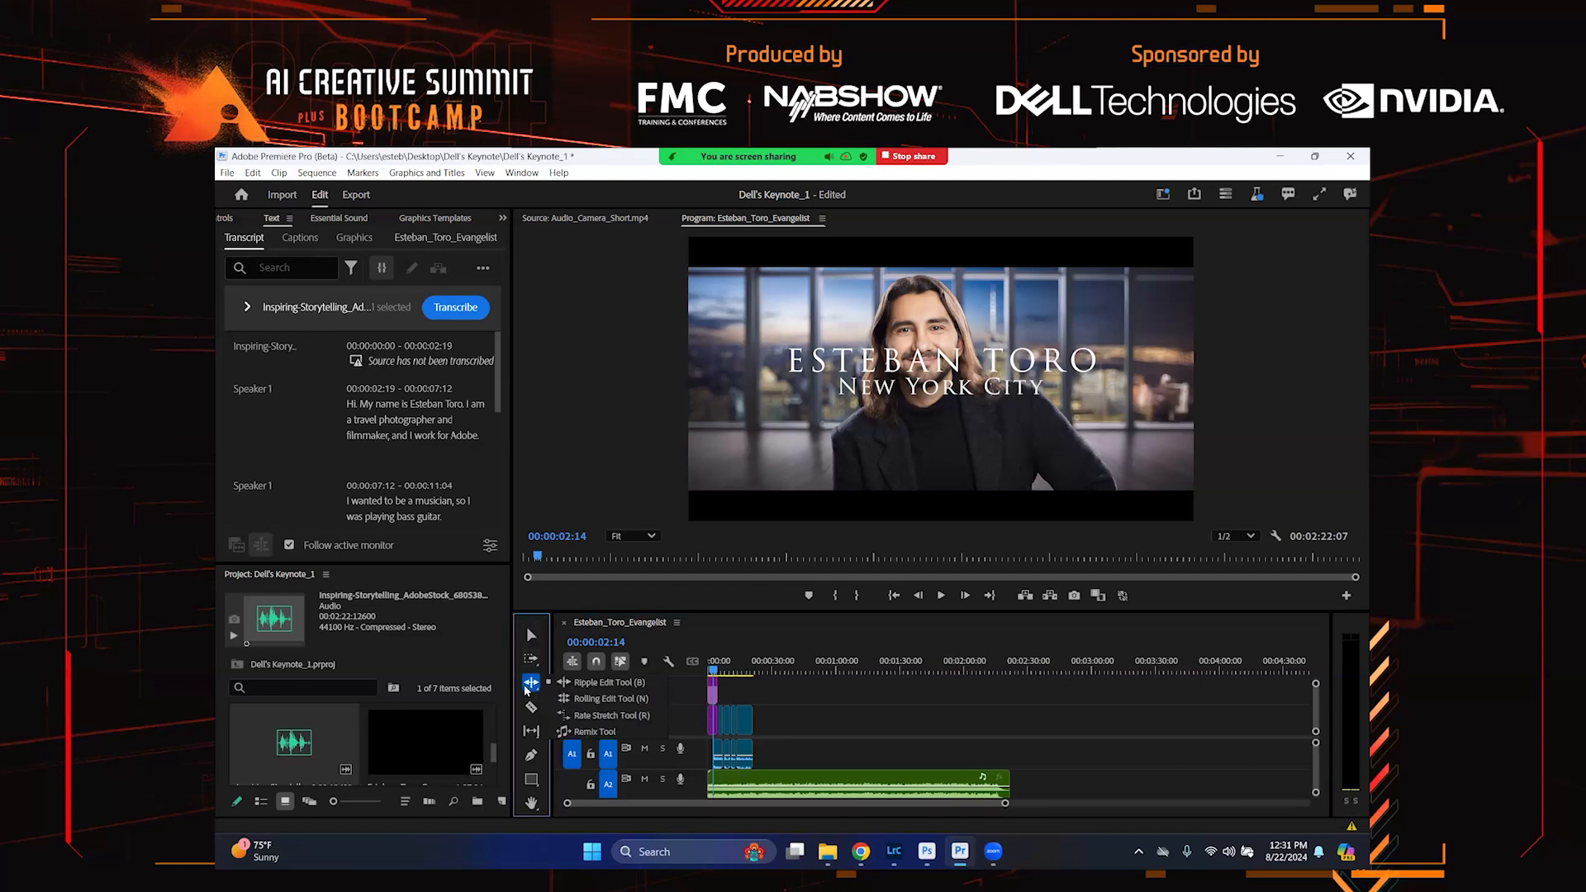
left_click(605, 732)
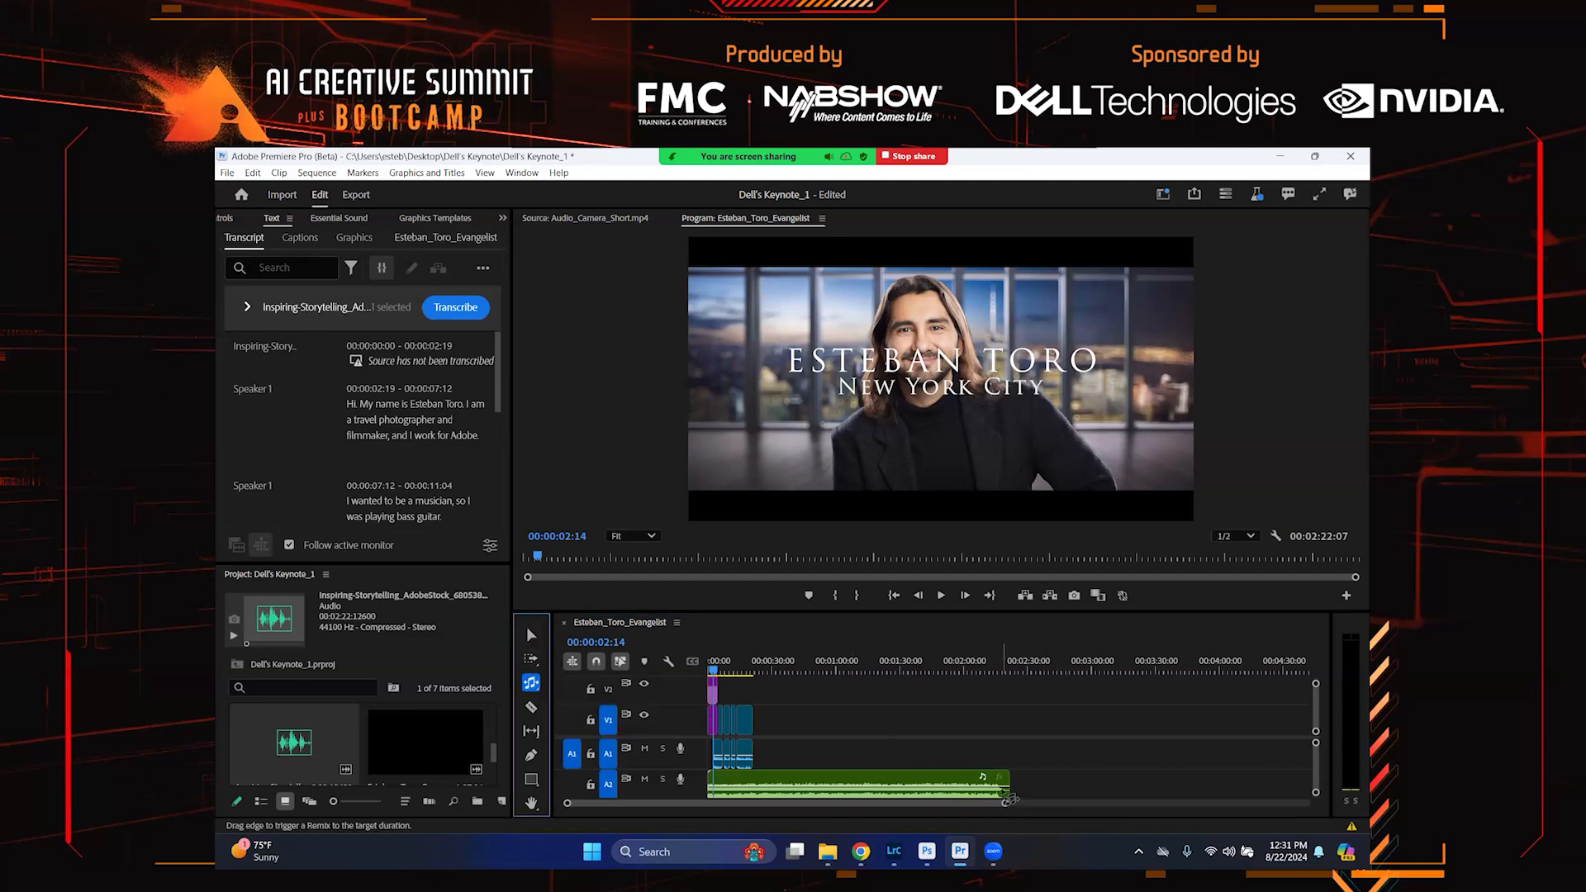
left_click_drag(1010, 791, 746, 786)
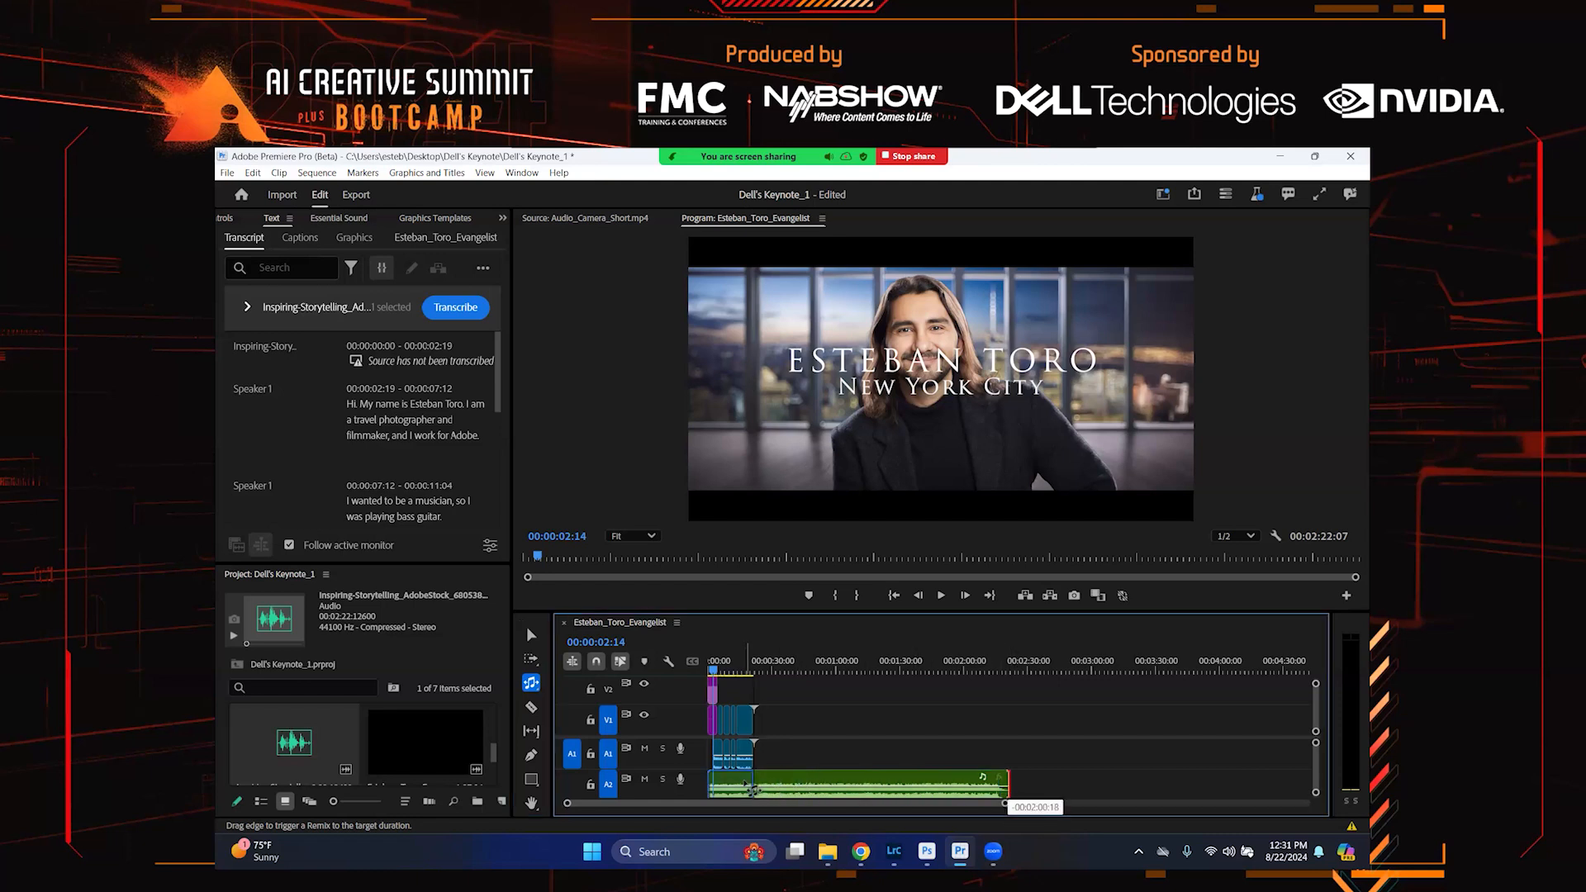
key("backslash")
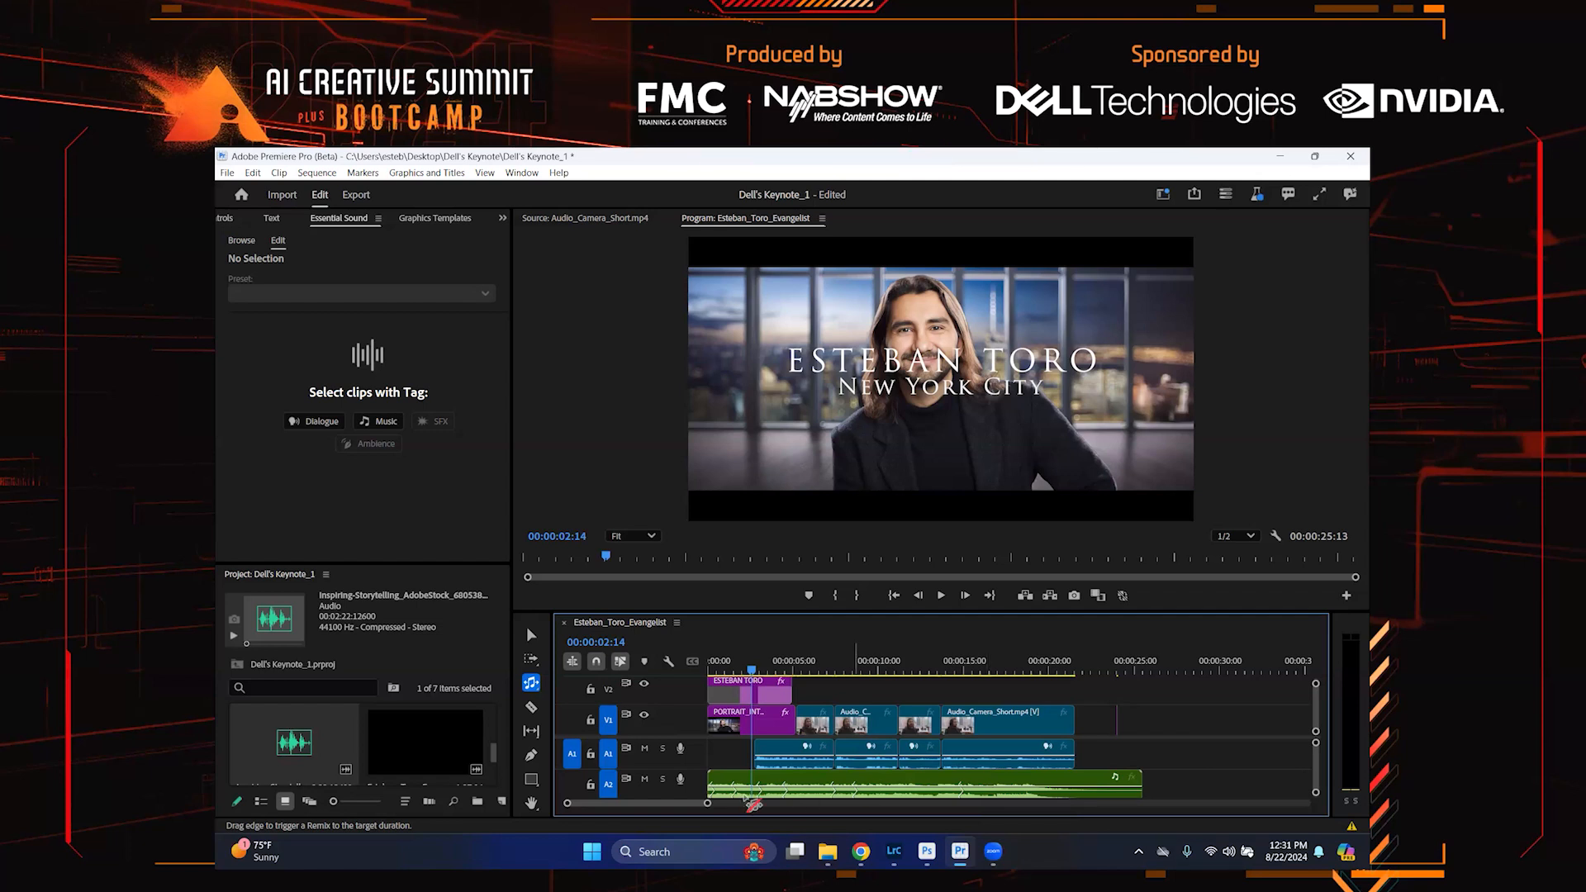
Play the sequence from the start to review the remixed music under the interview
key("=")
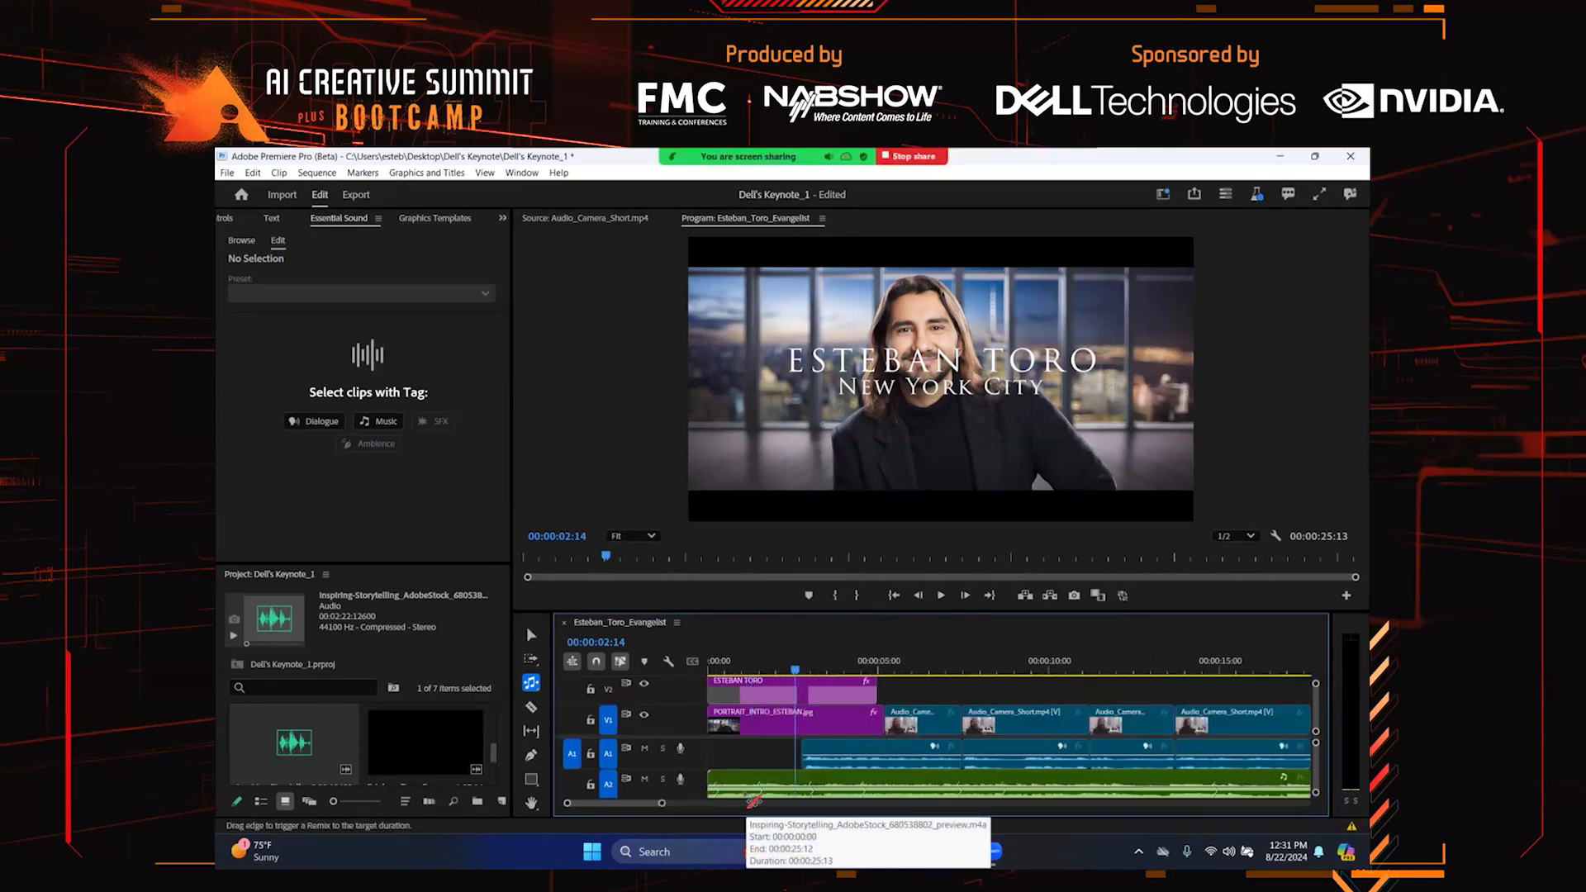
key("-")
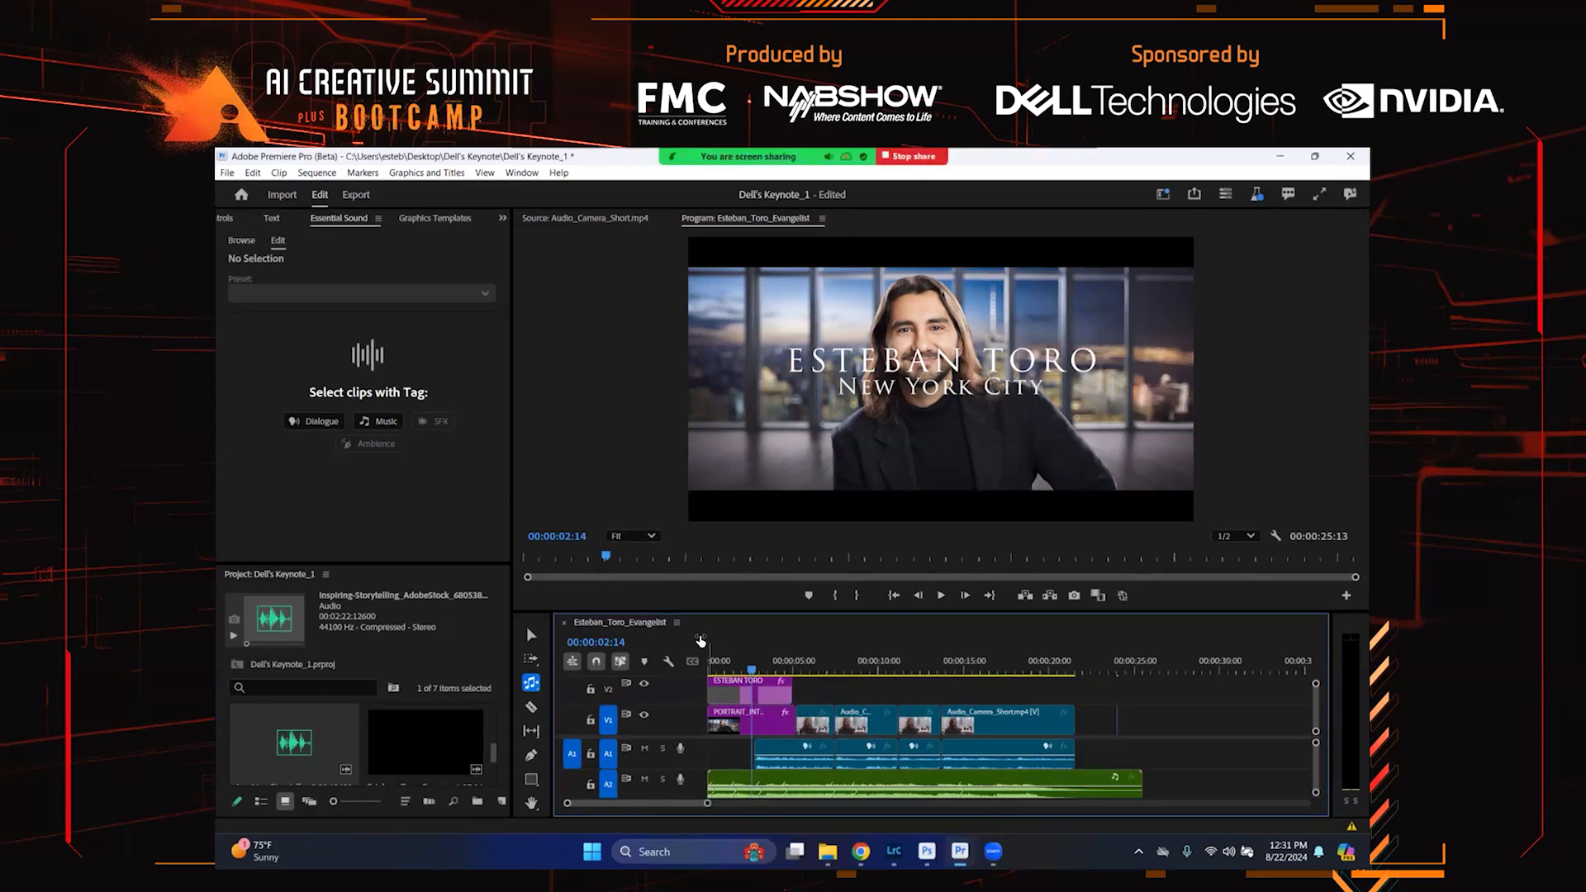
left_click(703, 661)
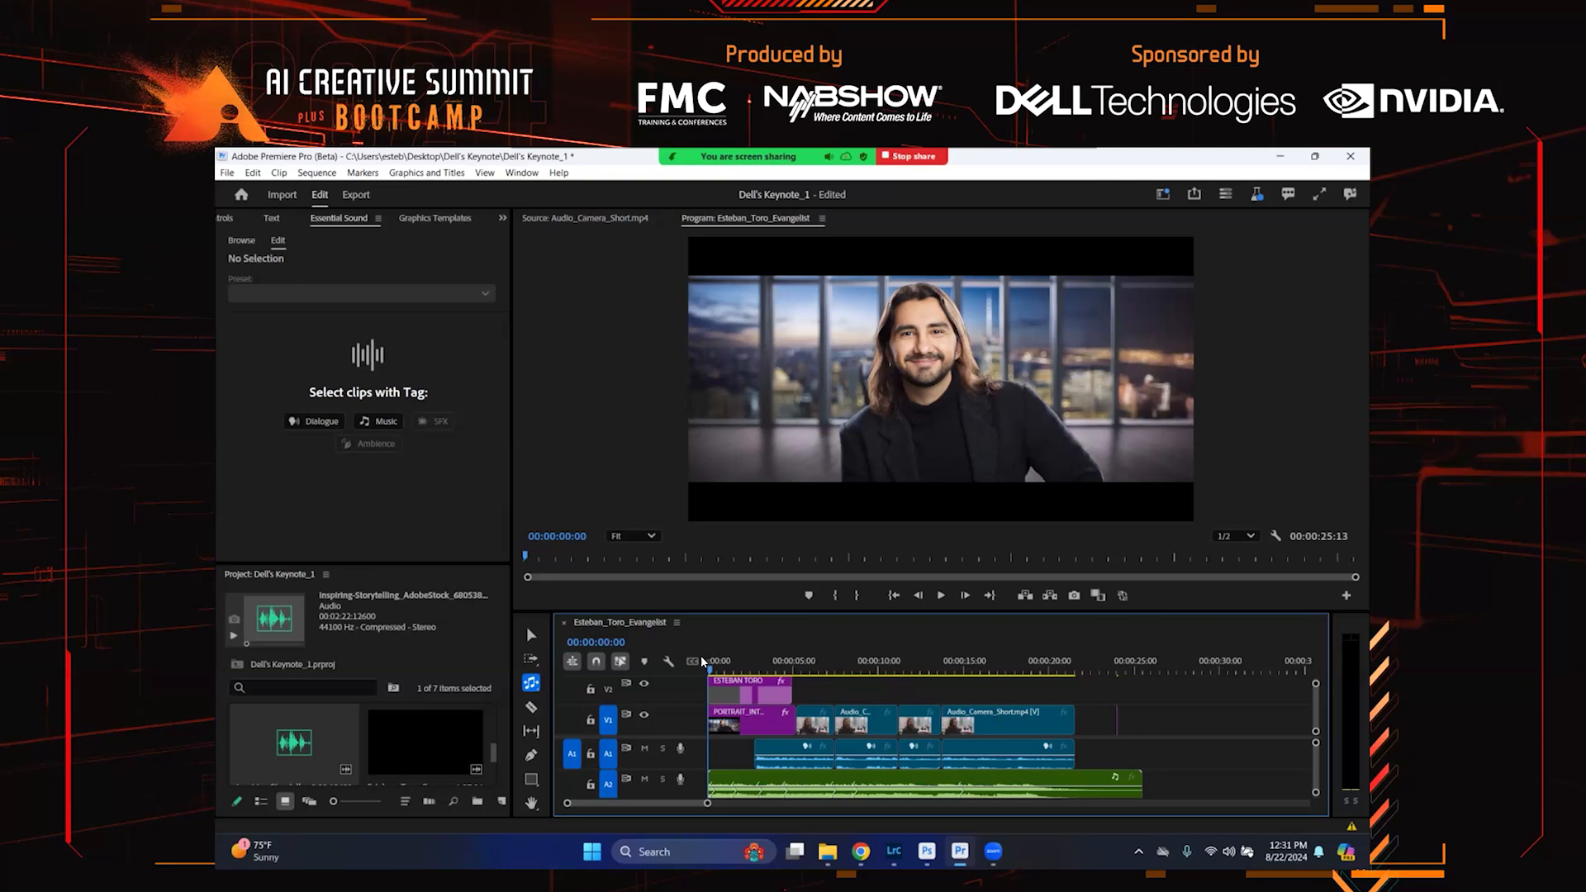
key("space")
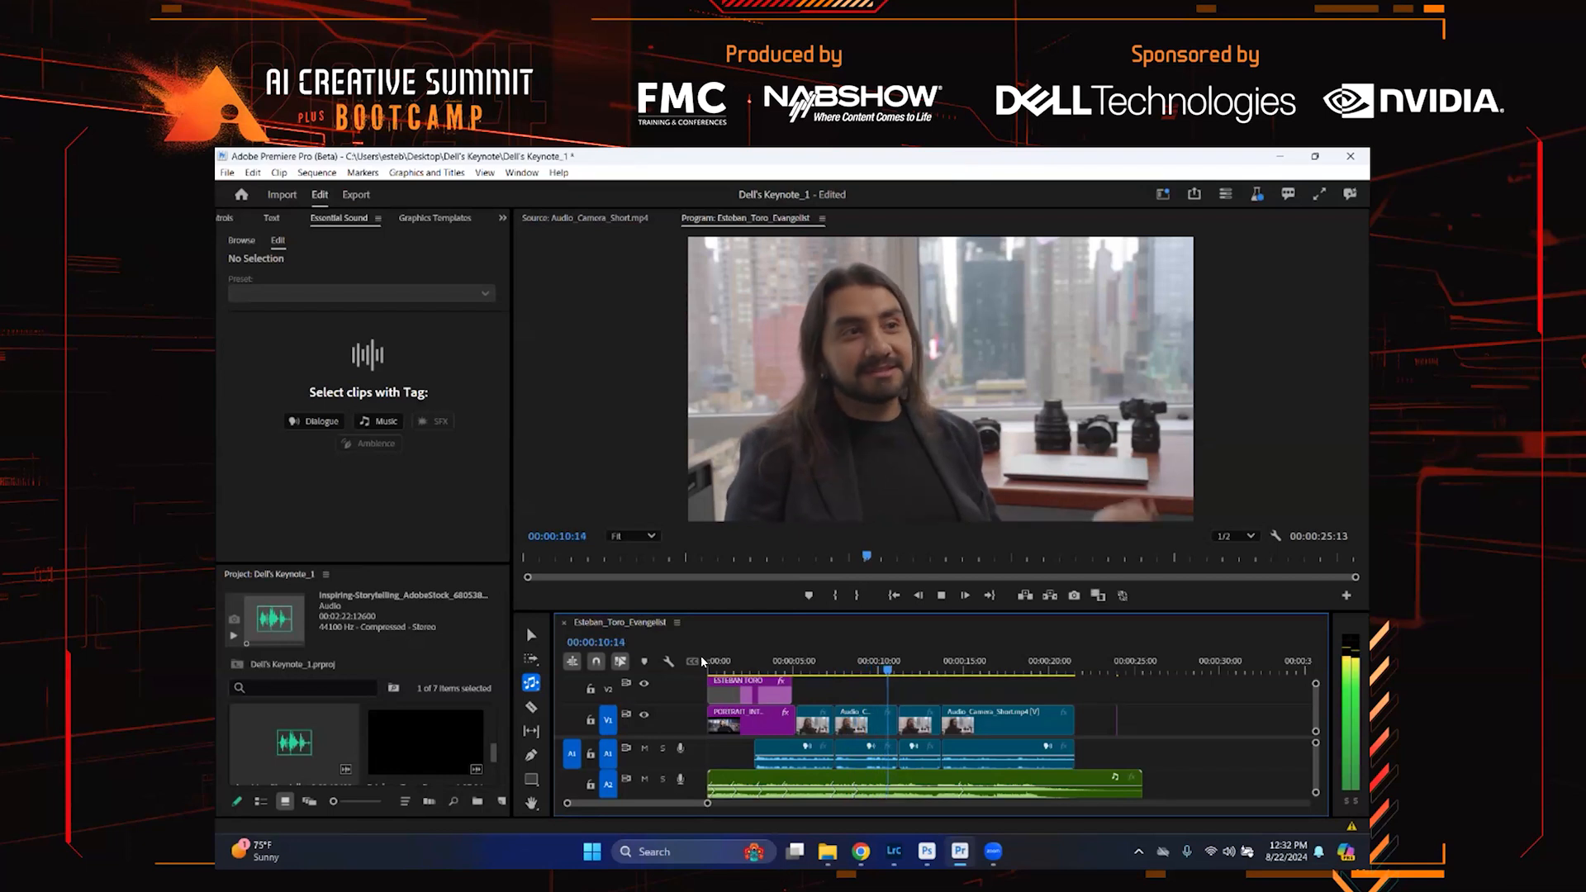
key("space")
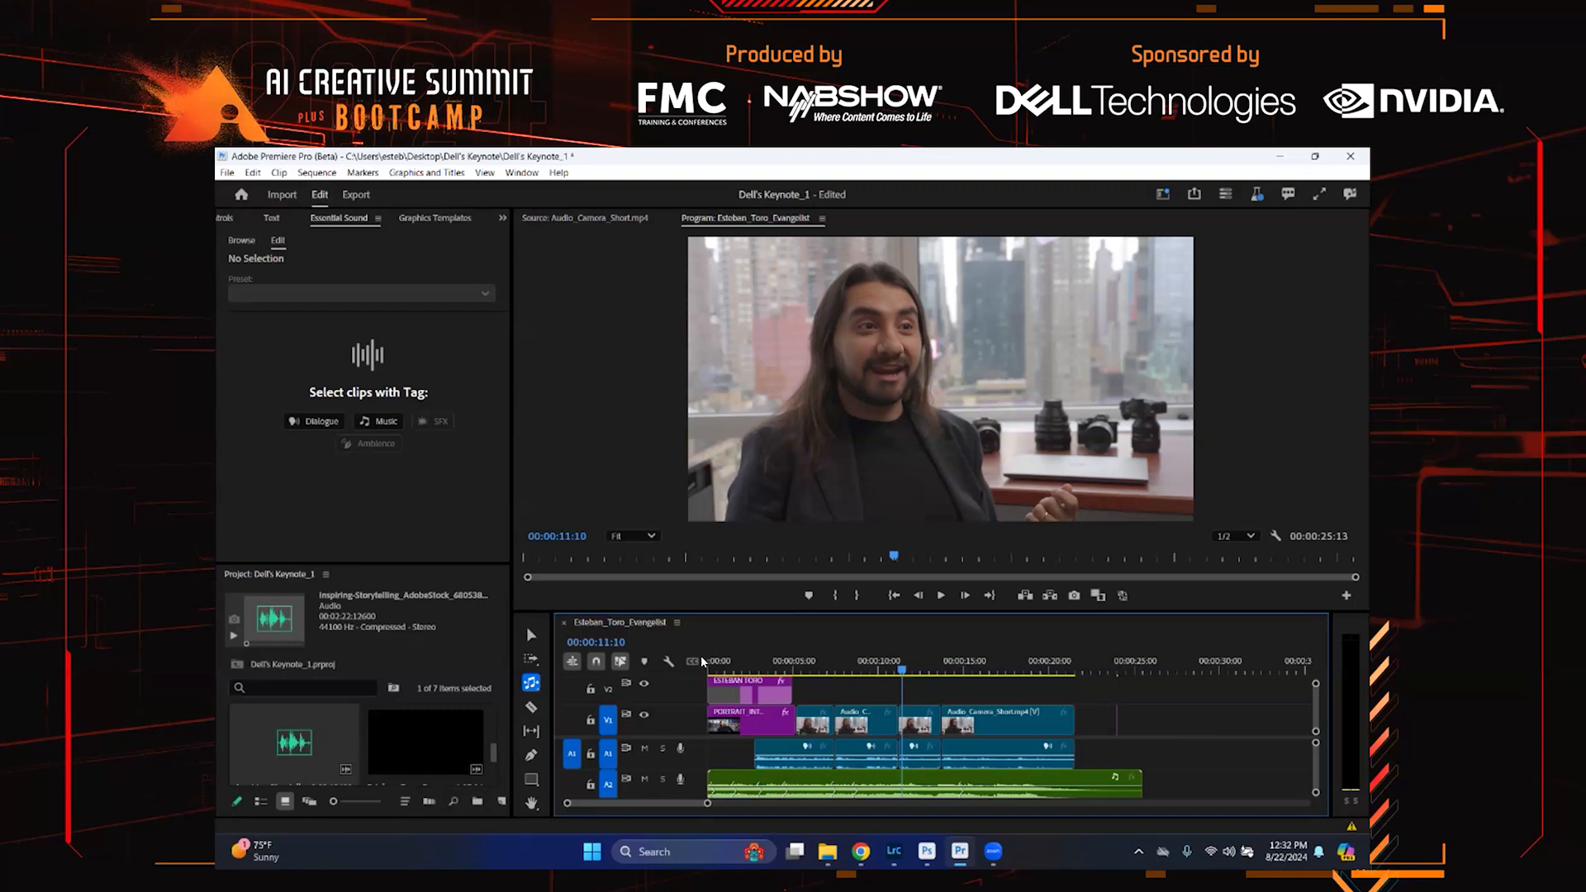
Select the music clip and turn on Ducking in its Essential Sound settings
key("v")
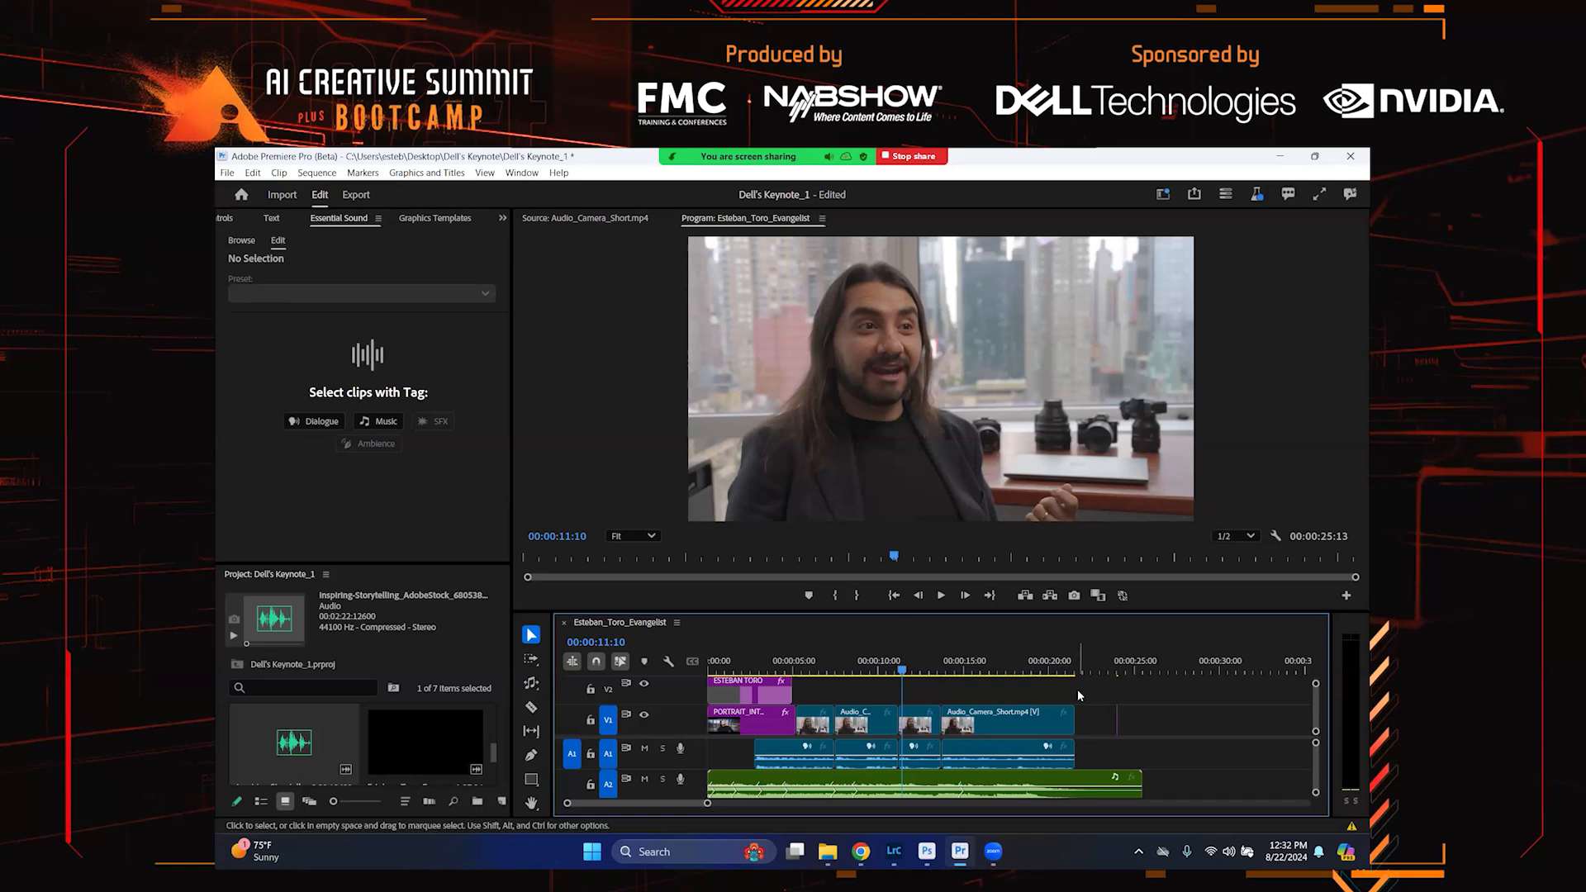
left_click(1071, 777)
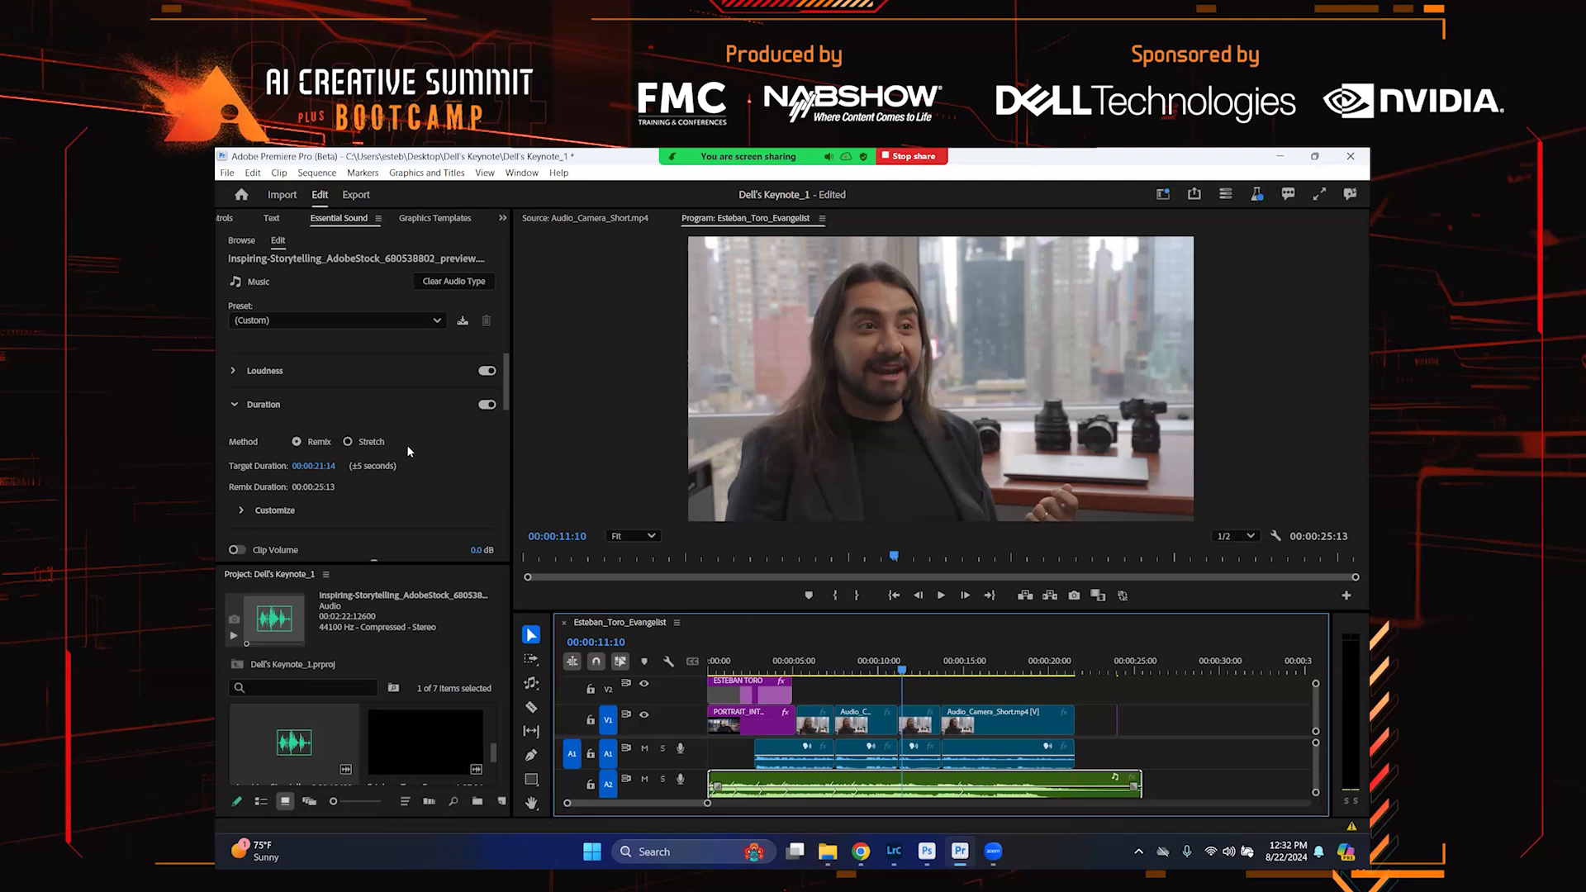
scroll(408, 450, "down", 1)
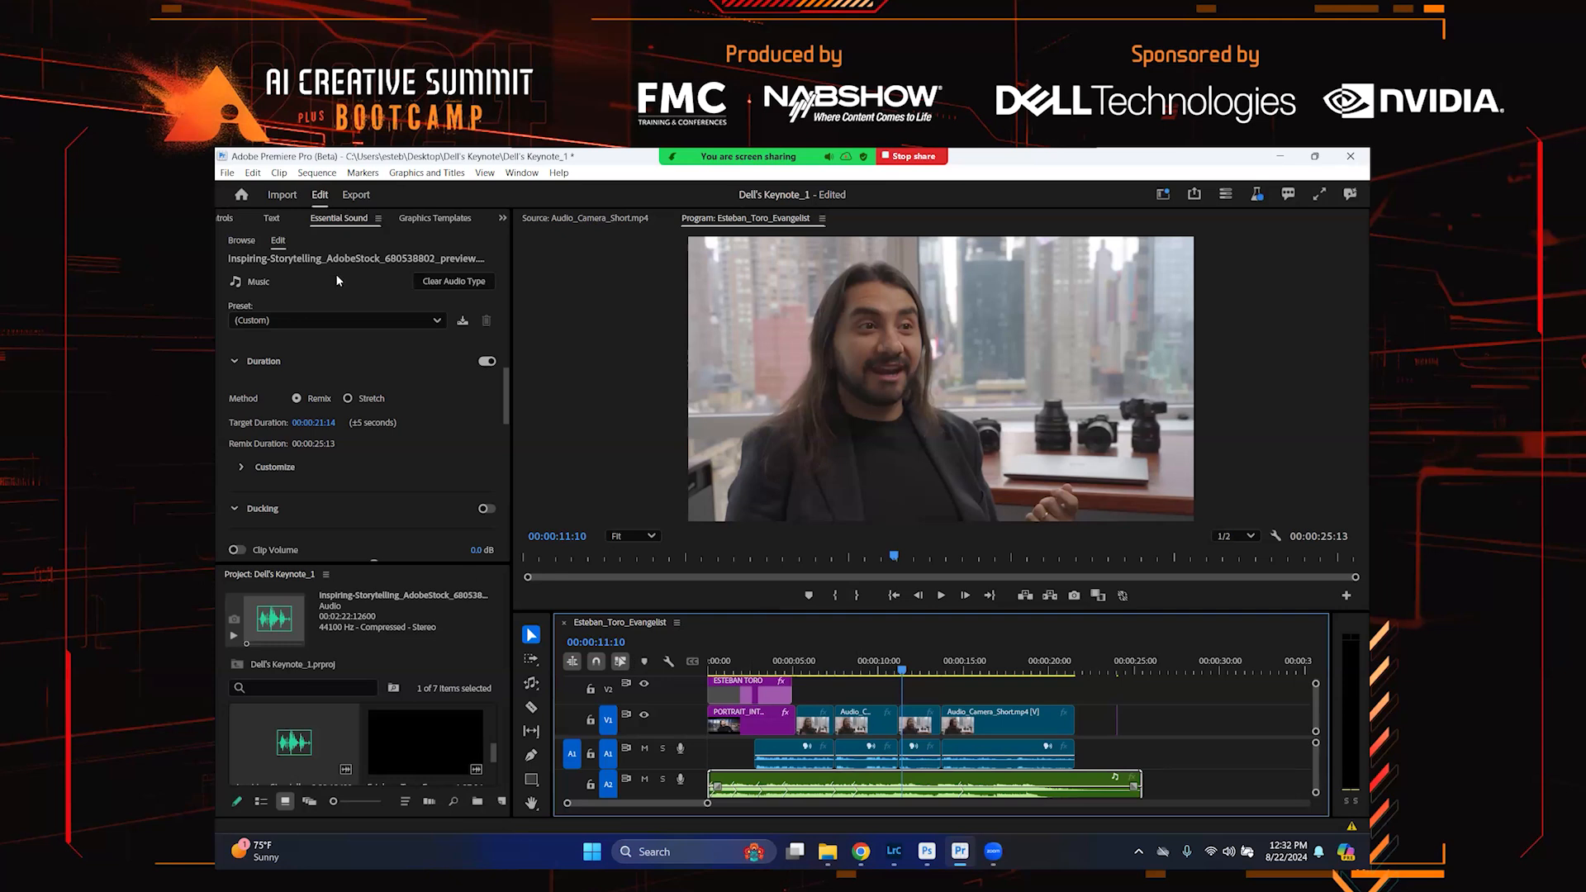
scroll(433, 446, "down", 3)
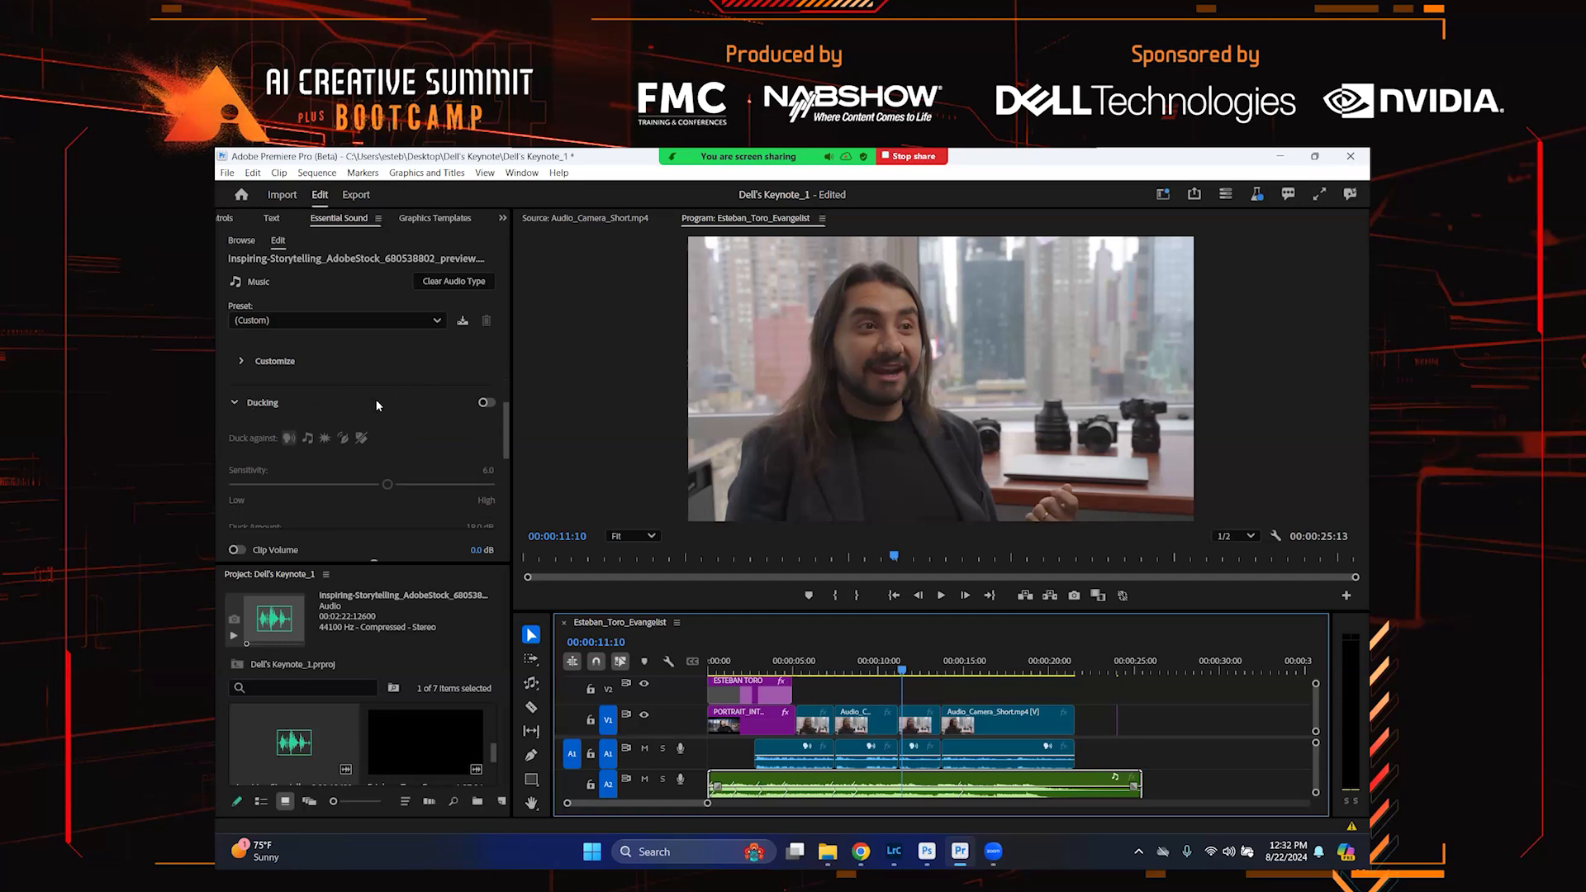
left_click(488, 403)
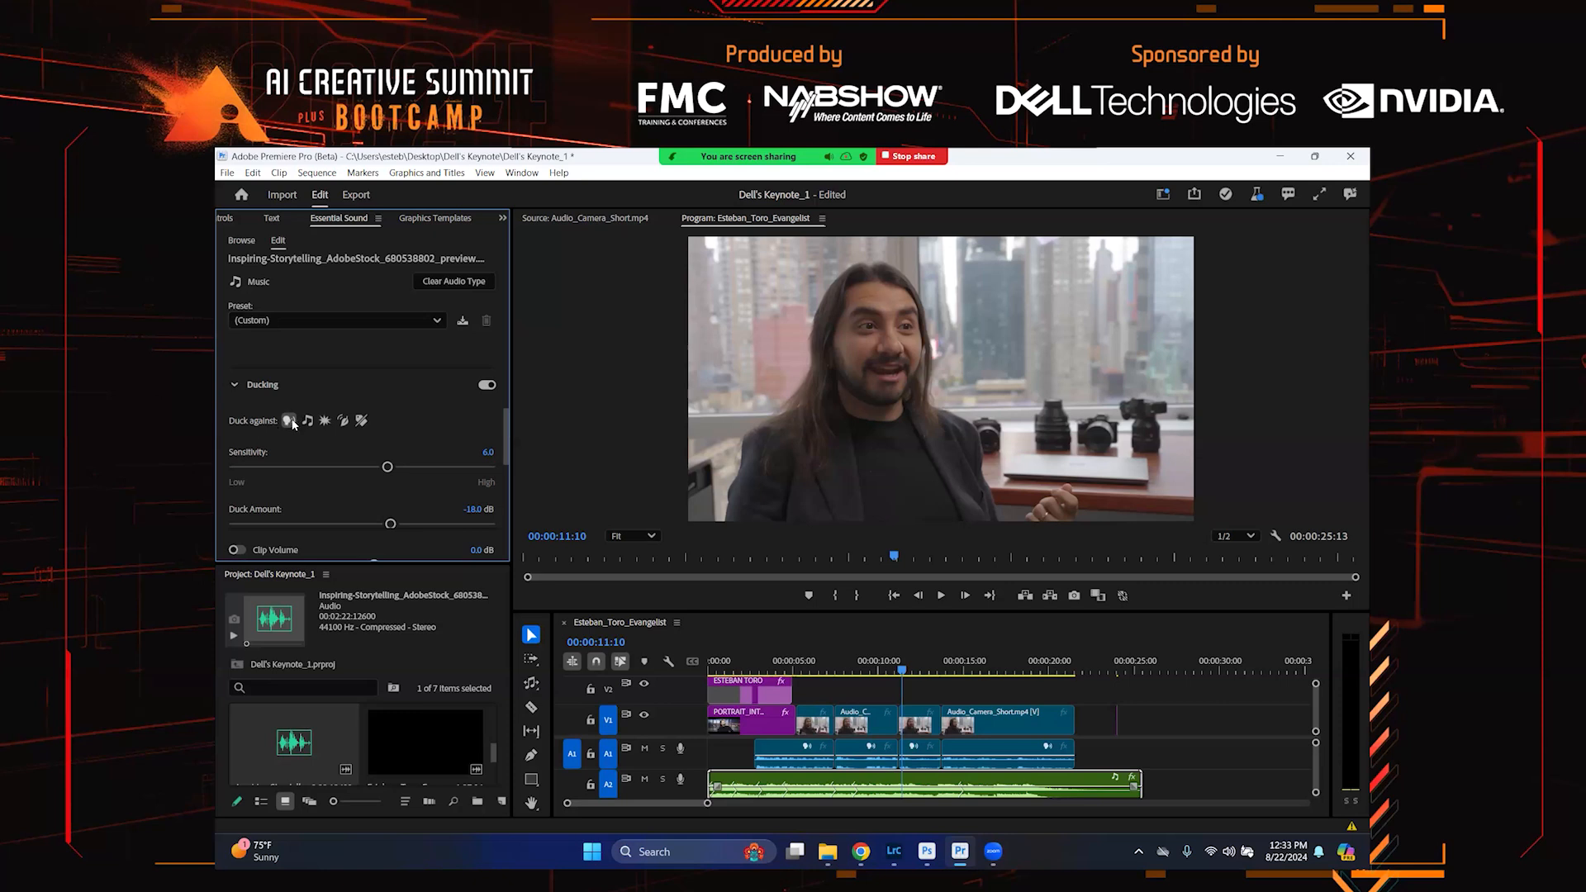
scroll(384, 418, "down", 5)
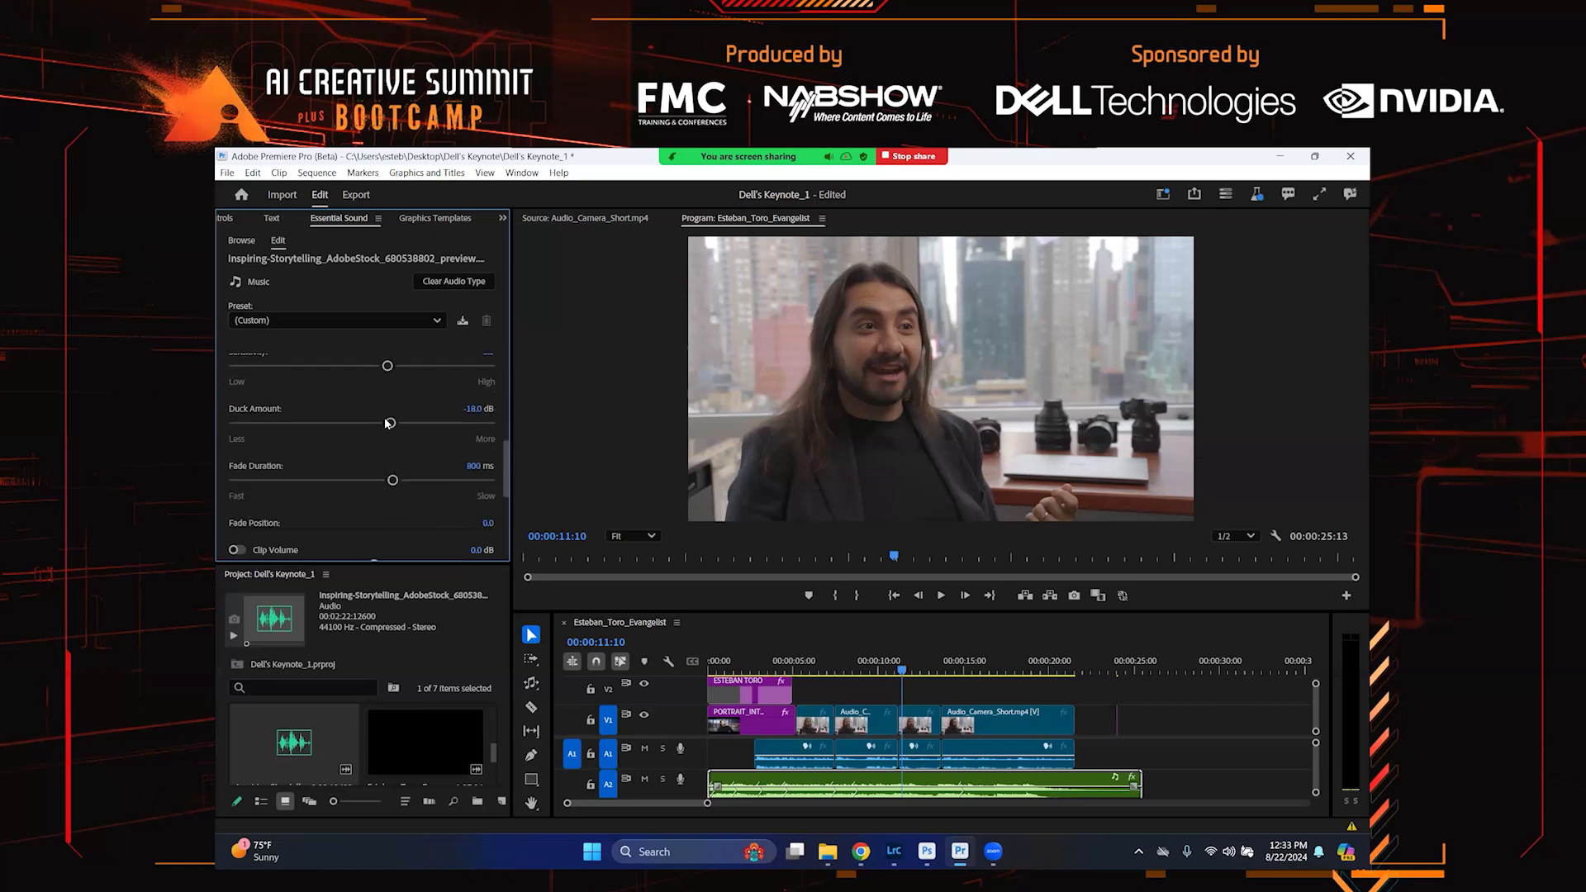
Generate the ducking keyframes for the music clip and play the sequence from the start to hear the result
left_click(356, 496)
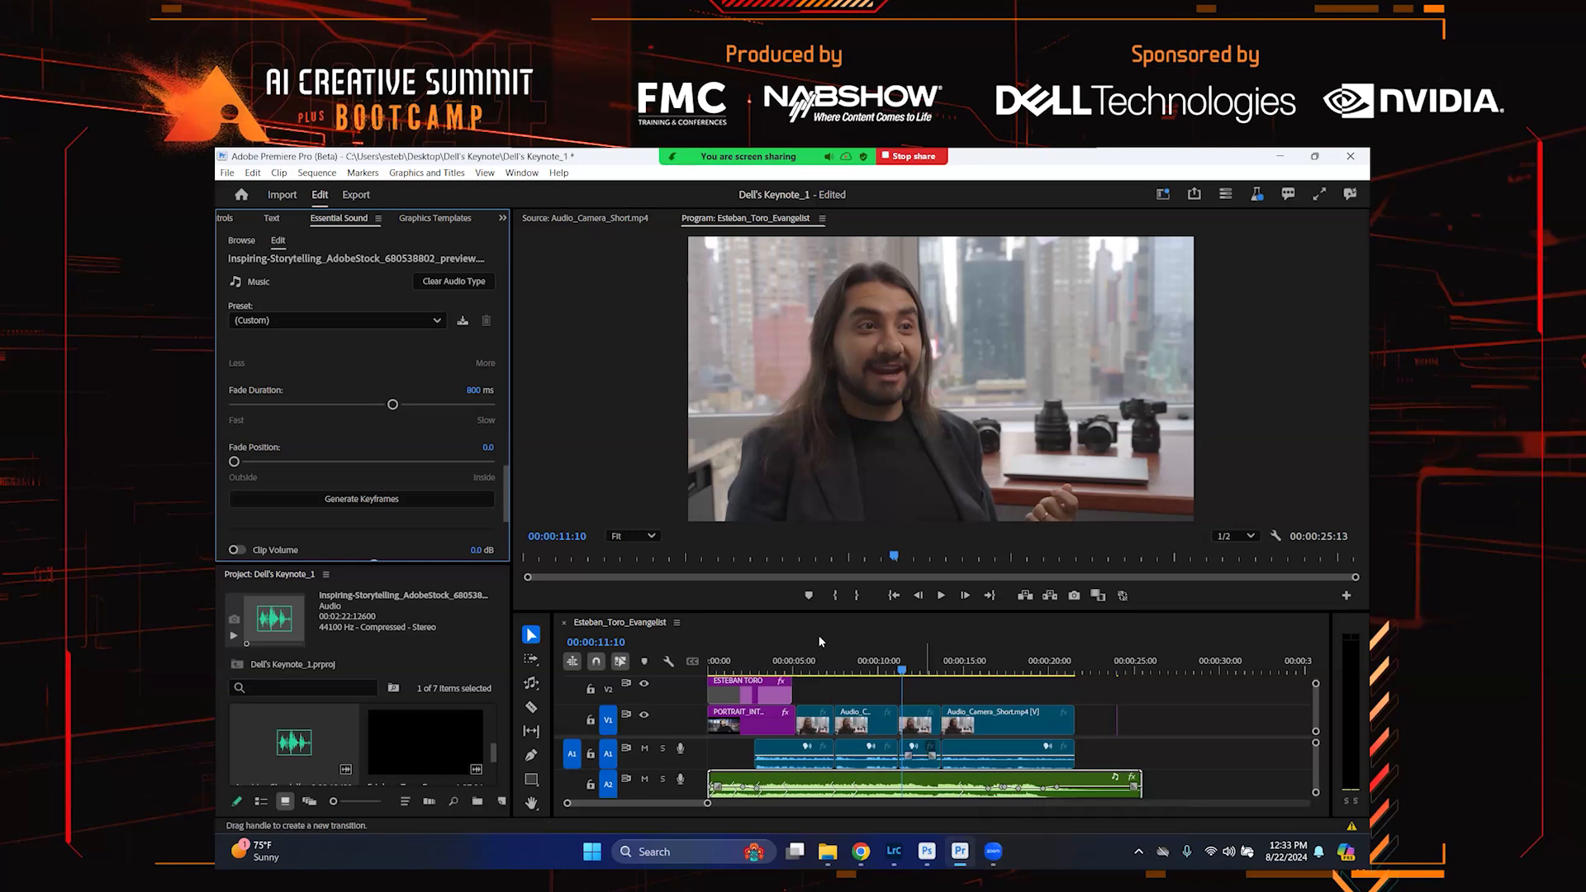
left_click_drag(750, 669, 696, 672)
key("space")
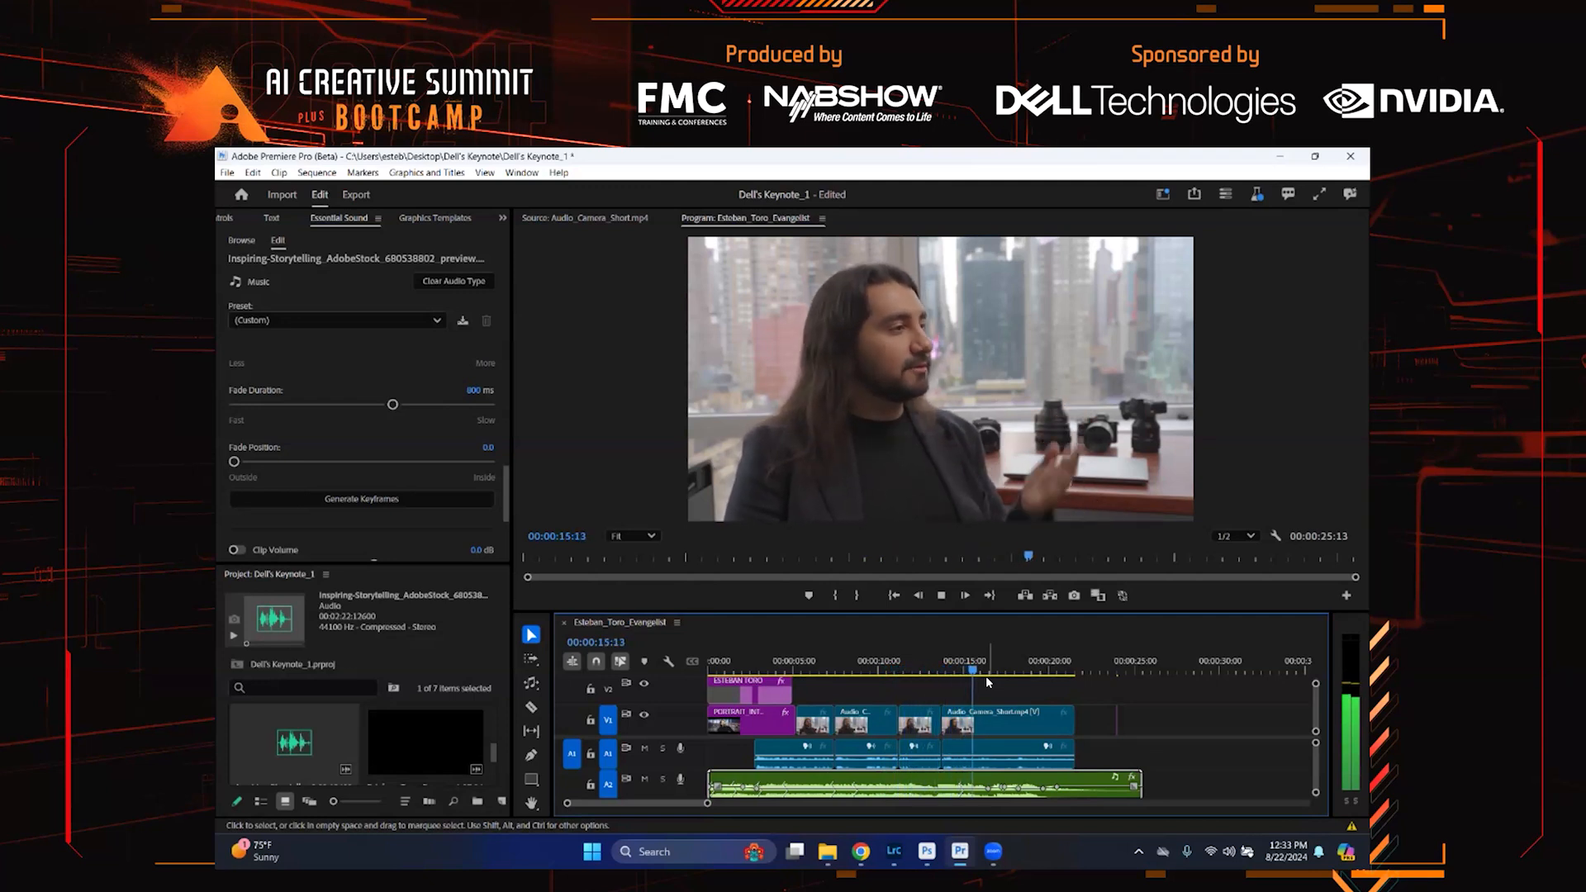
key("space")
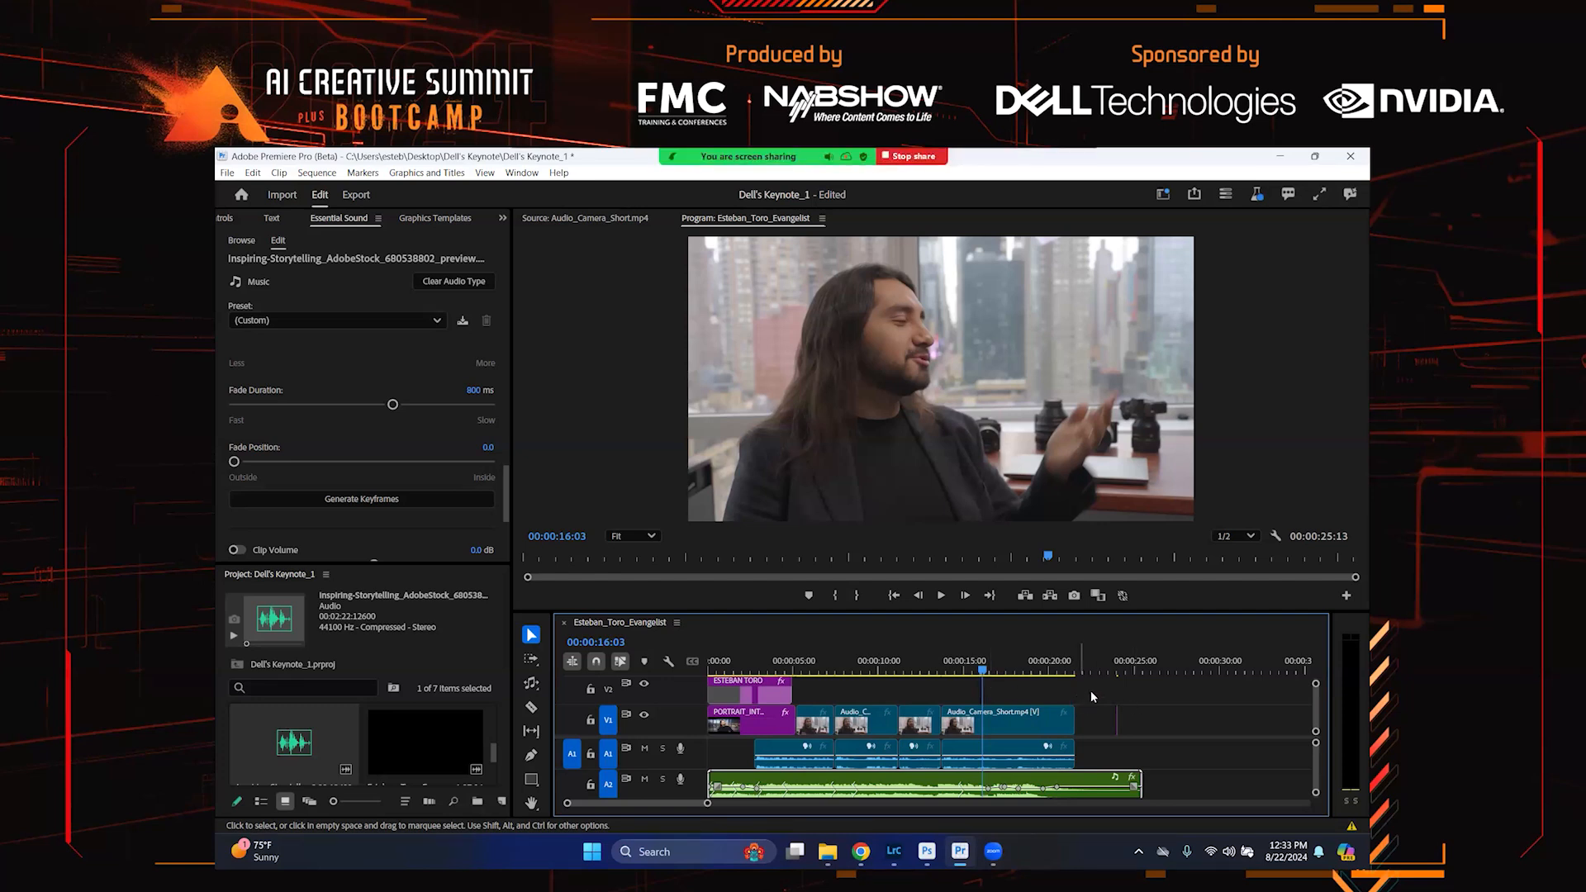
Select all interview clips on the dialogue track and auto-match their loudness in Essential Sound
left_click_drag(1091, 691, 814, 756)
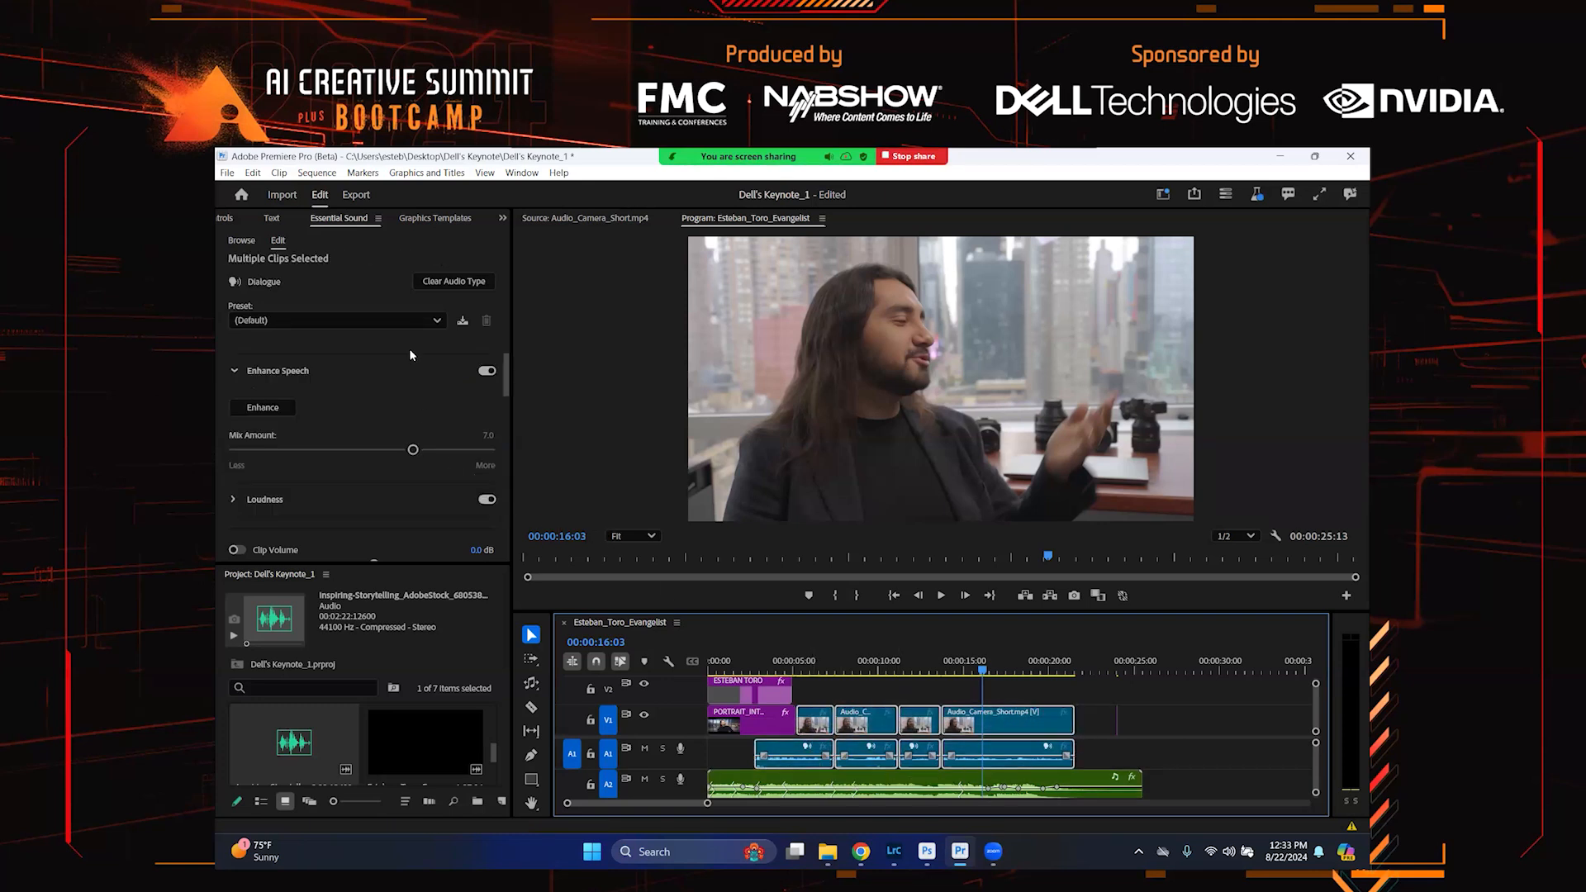
scroll(372, 384, "down", 2)
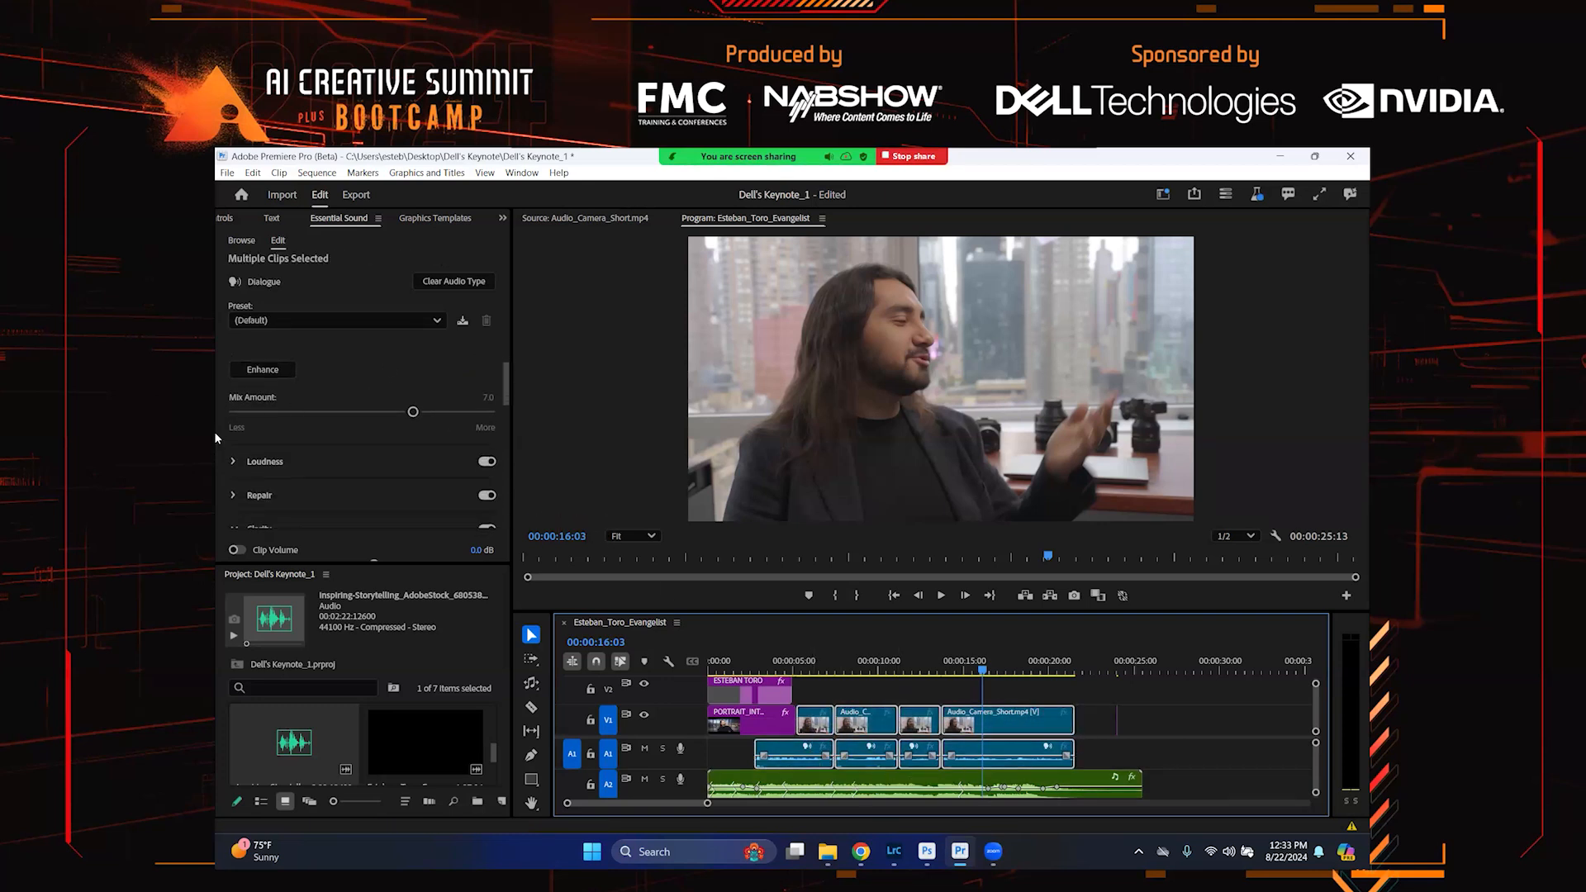
left_click(250, 464)
scroll(332, 421, "down", 3)
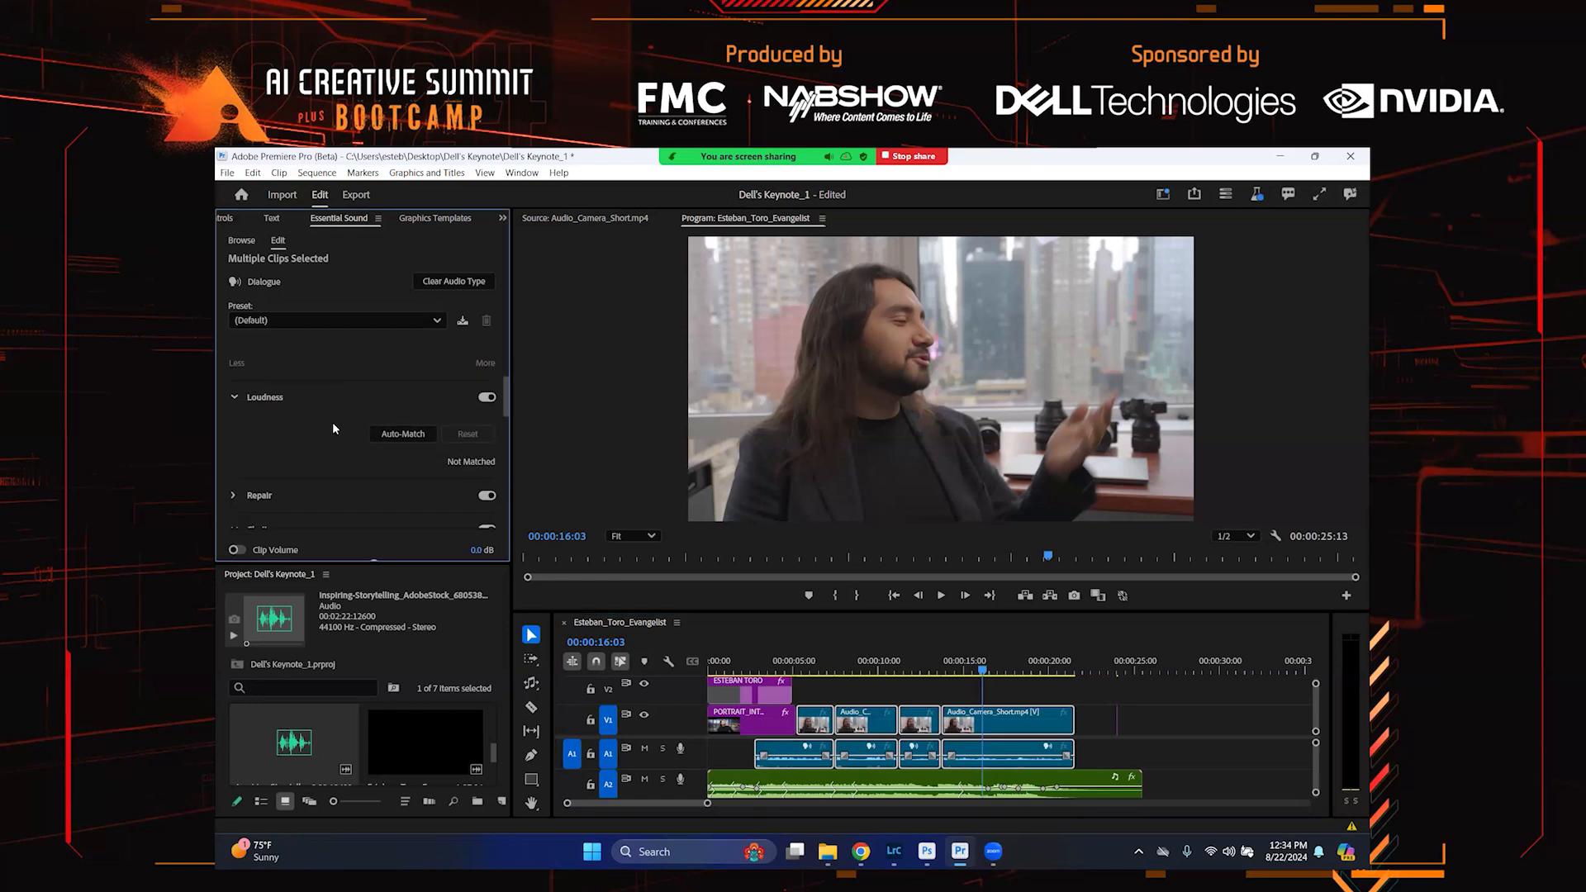
left_click(403, 434)
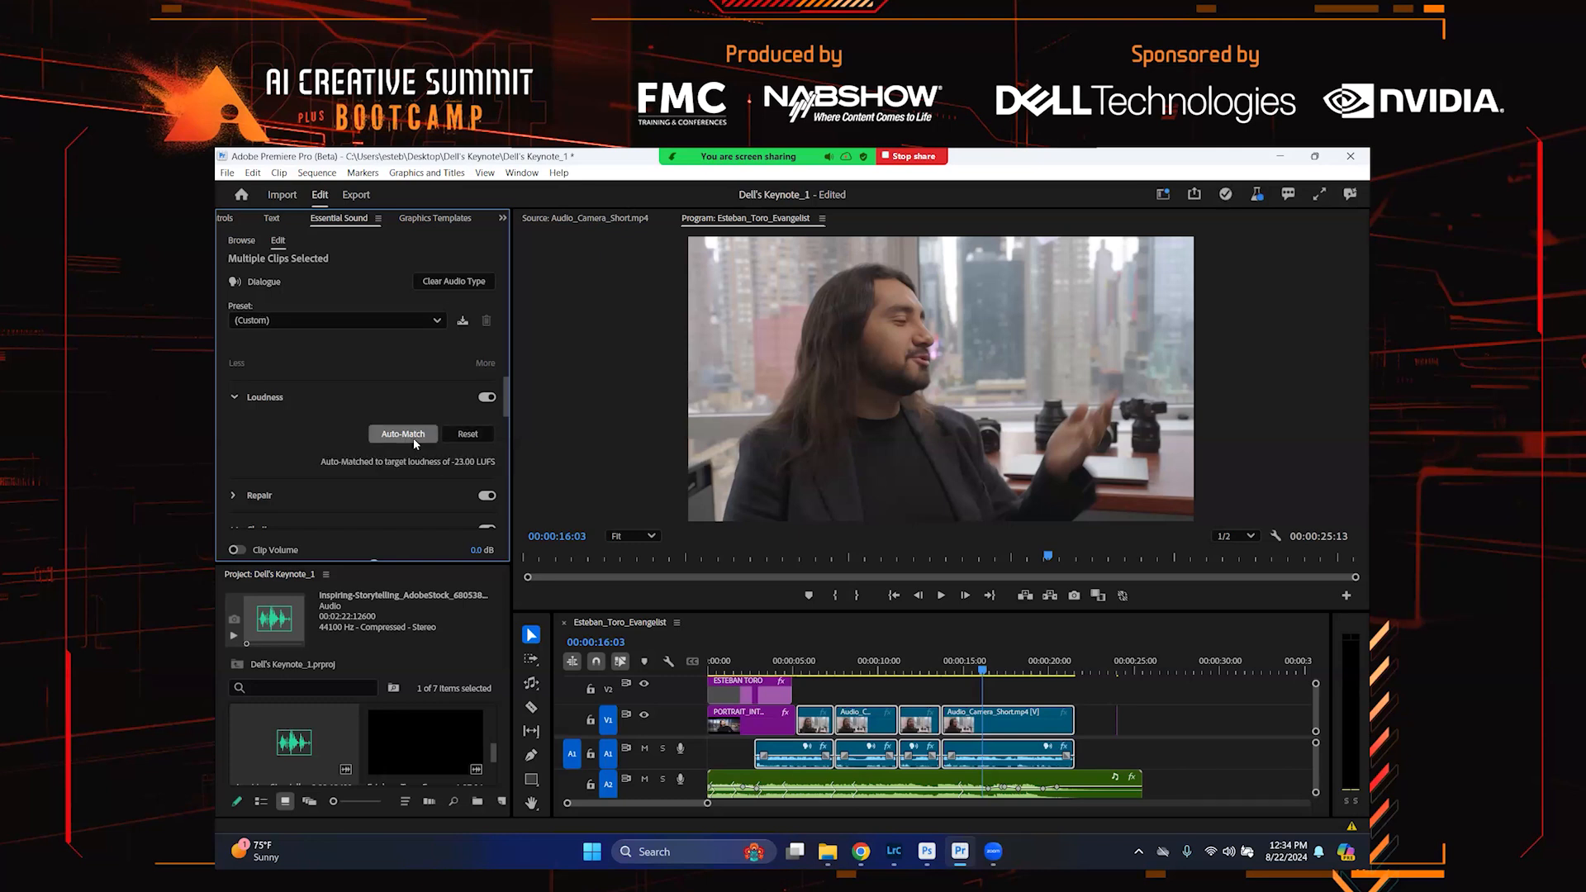
Play the sequence from near the start to review the loudness-matched dialogue
left_click(777, 664)
left_click(736, 649)
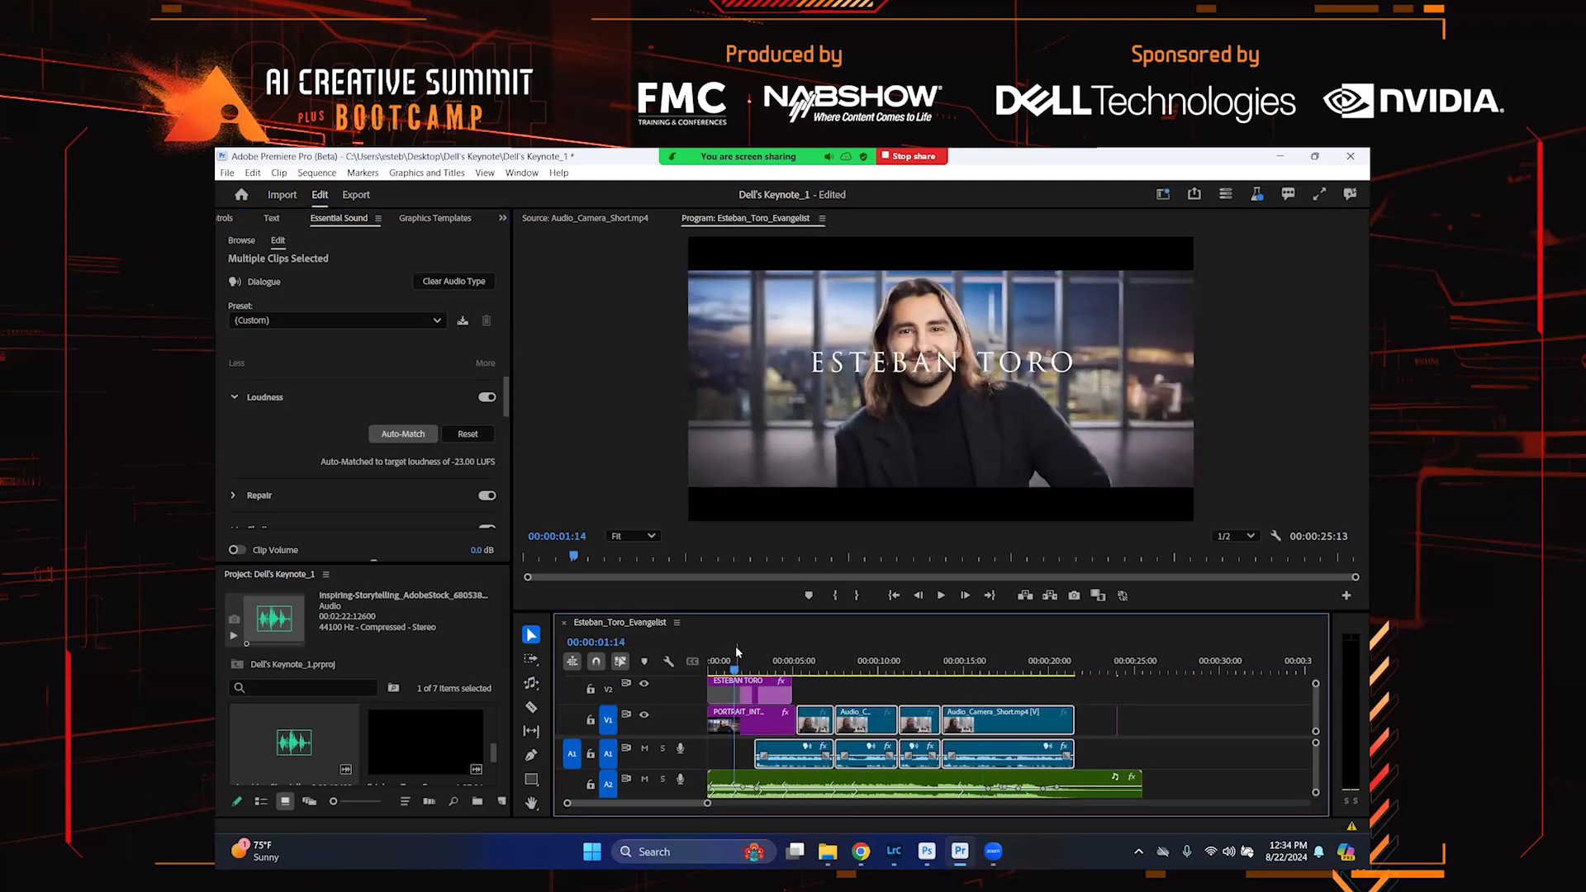
key("space")
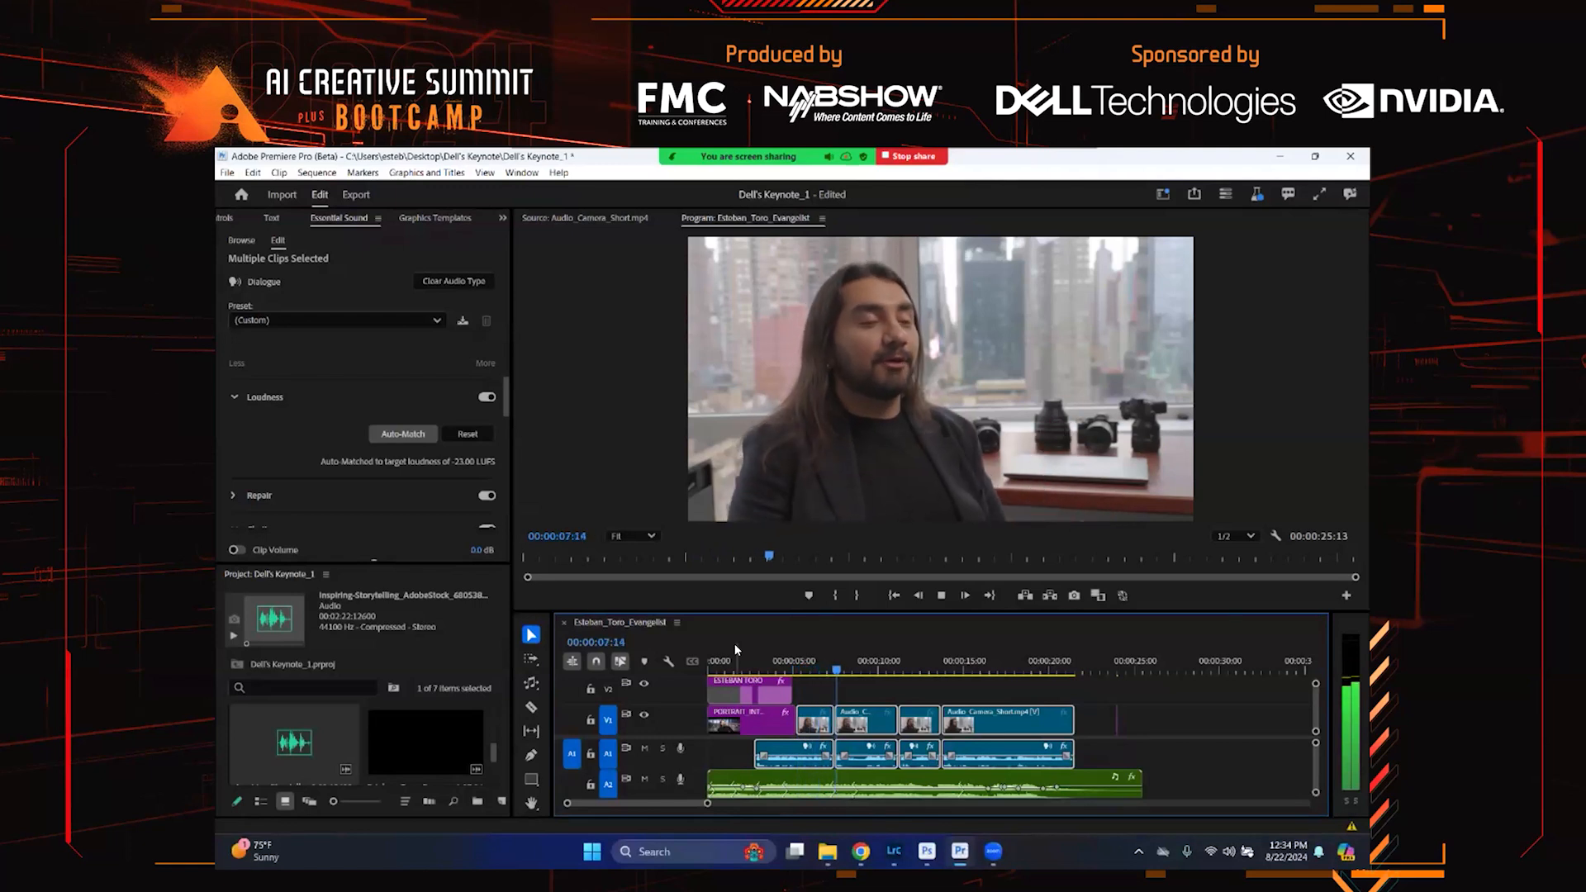
key("space")
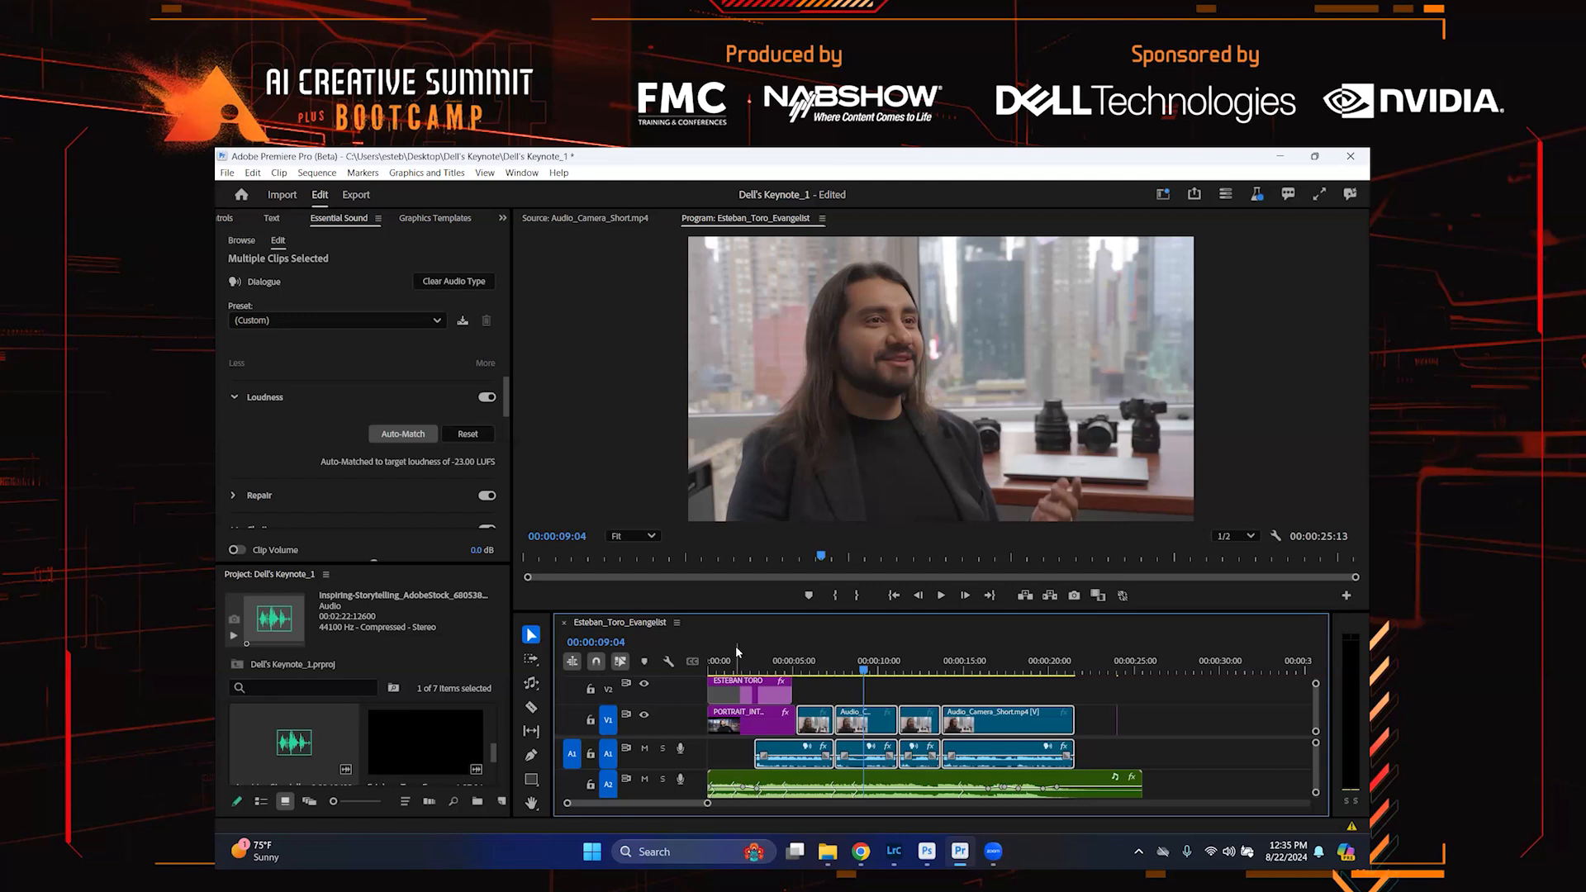
Reselect the interview clips and apply Enhance Speech with a mix amount of 8.0
left_click(1097, 688)
left_click_drag(1078, 686, 804, 770)
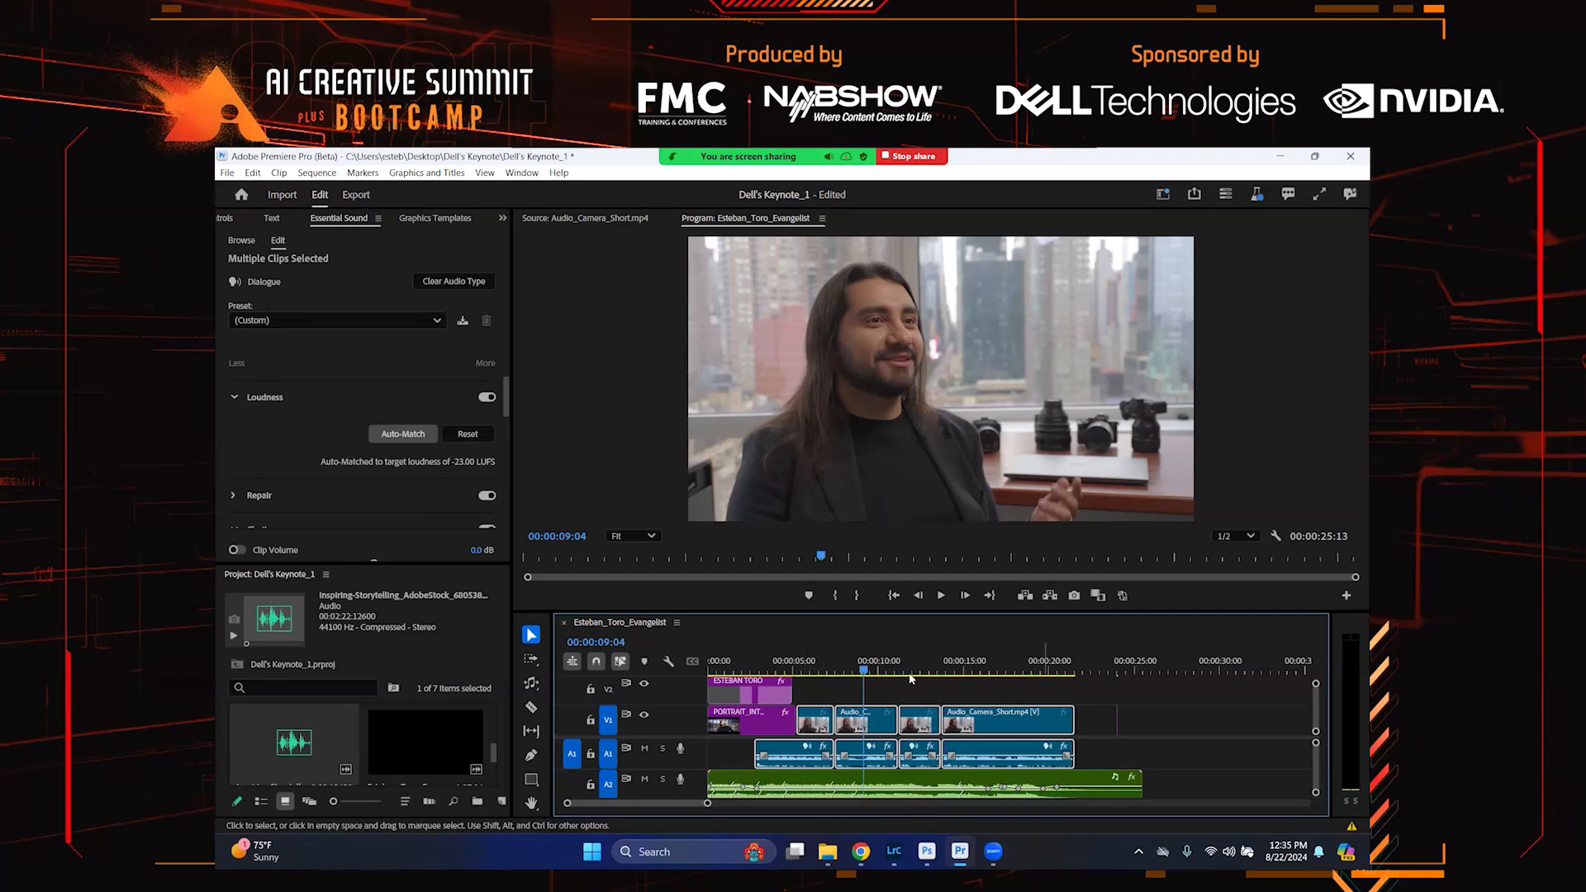
scroll(446, 397, "up", 3)
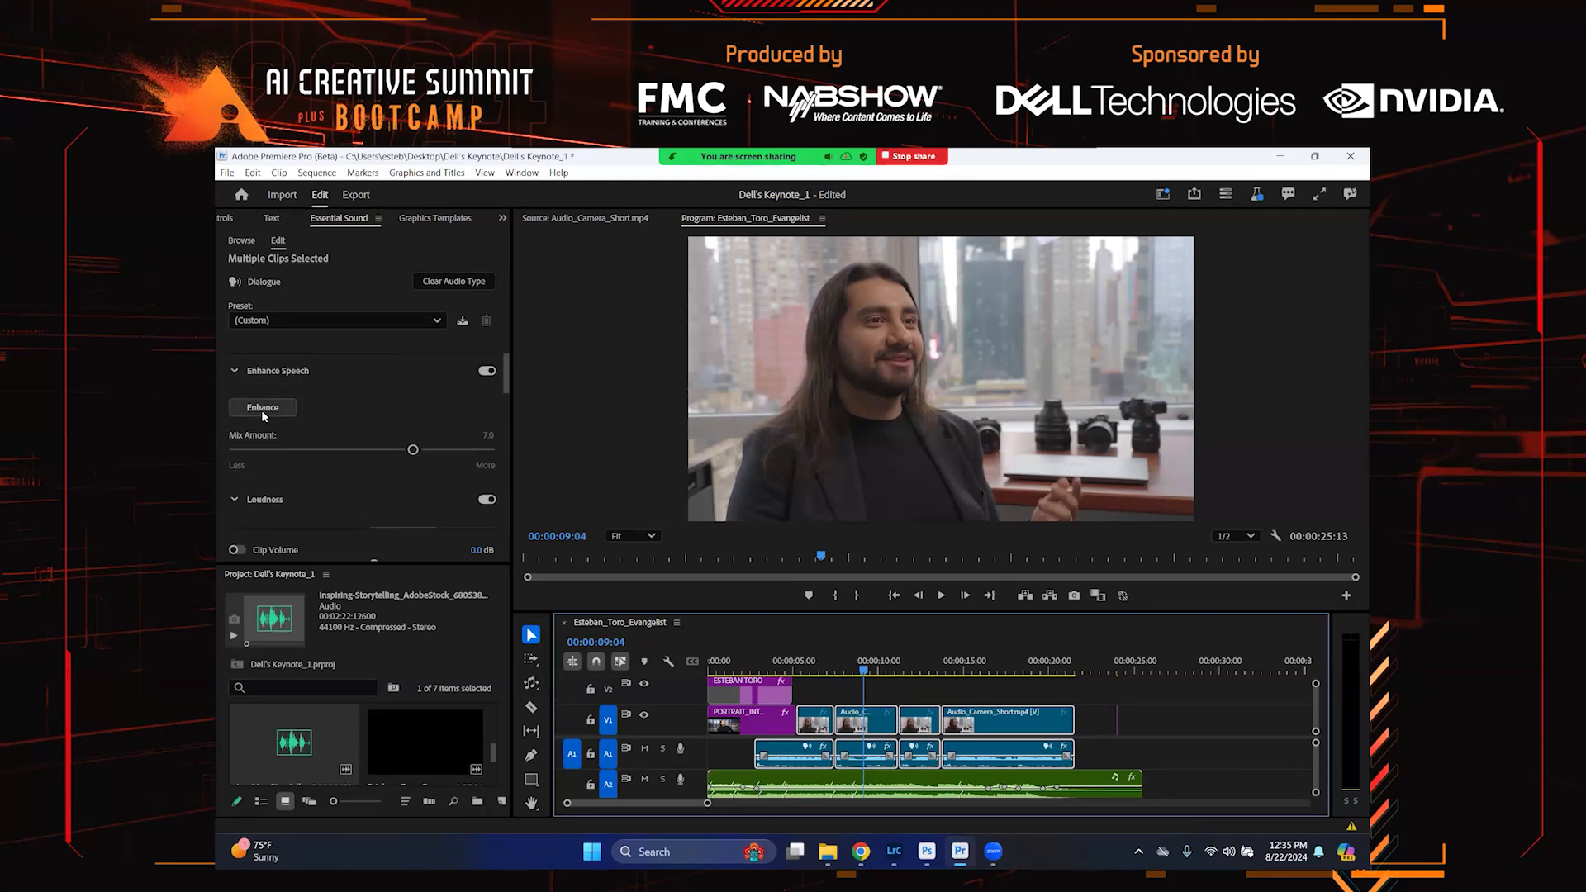
left_click(263, 409)
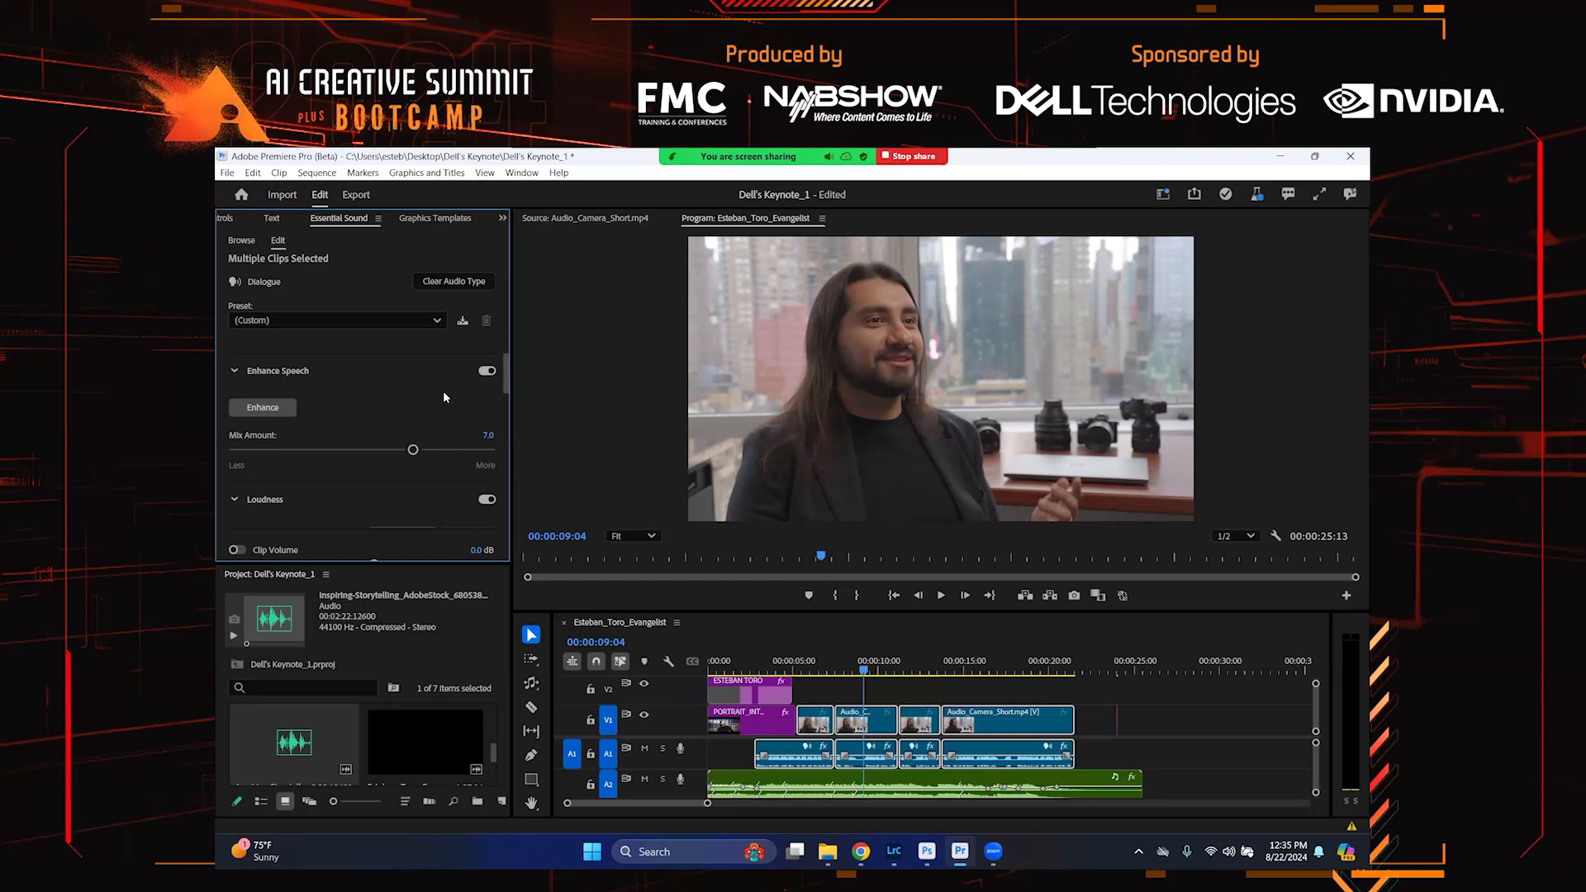
left_click(488, 435)
type("8")
key("Return")
Play the sequence from the start while toggling Enhance Speech off and on to compare the dialogue
left_click(737, 662)
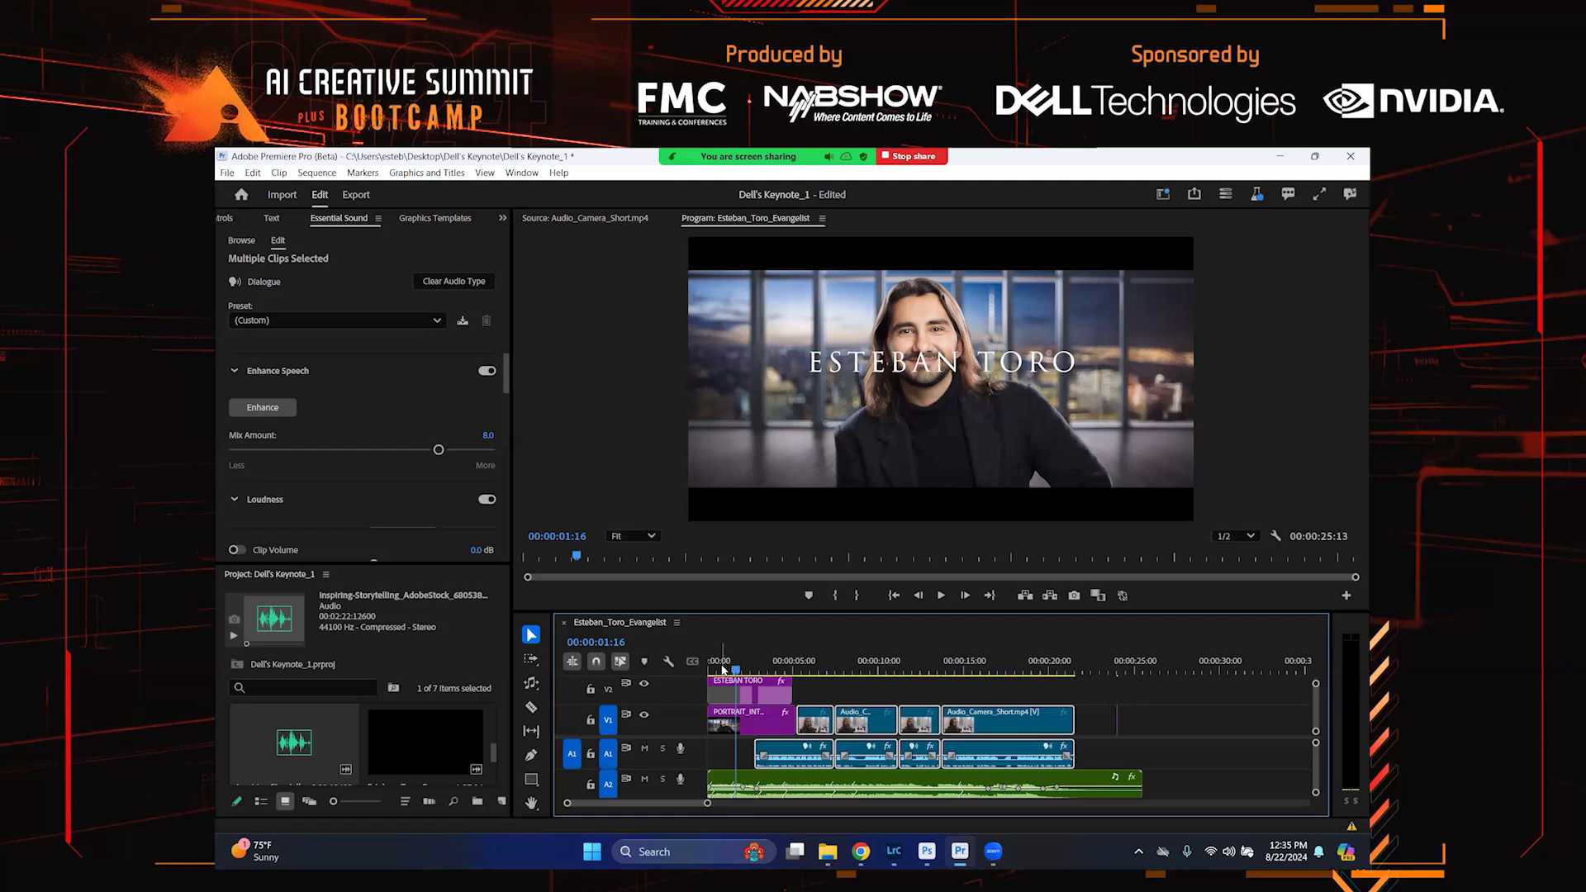
left_click(709, 665)
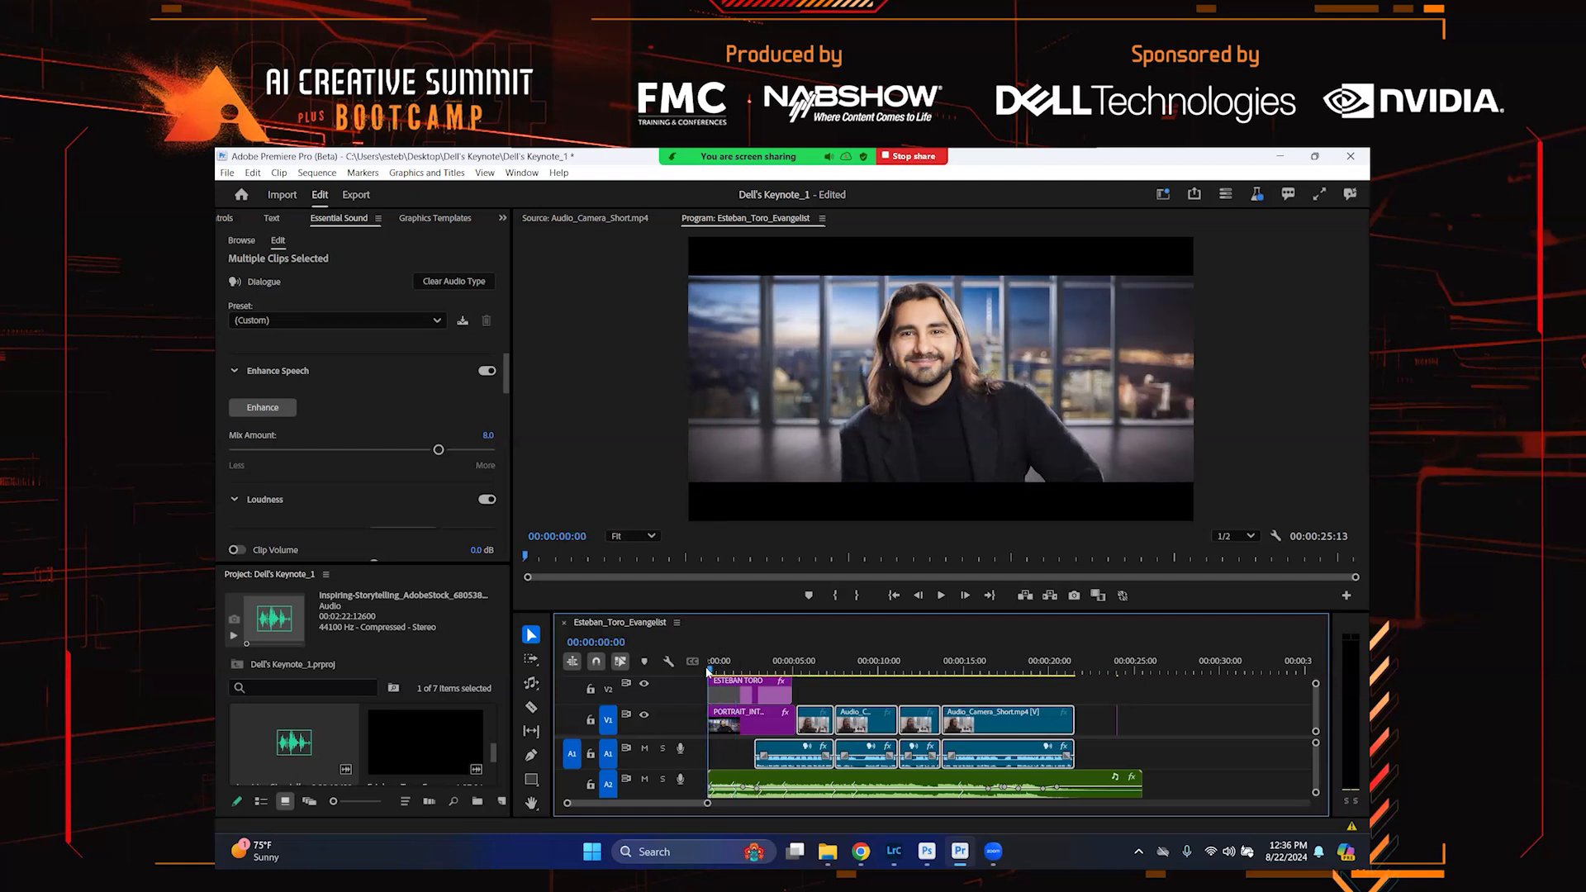
key("space")
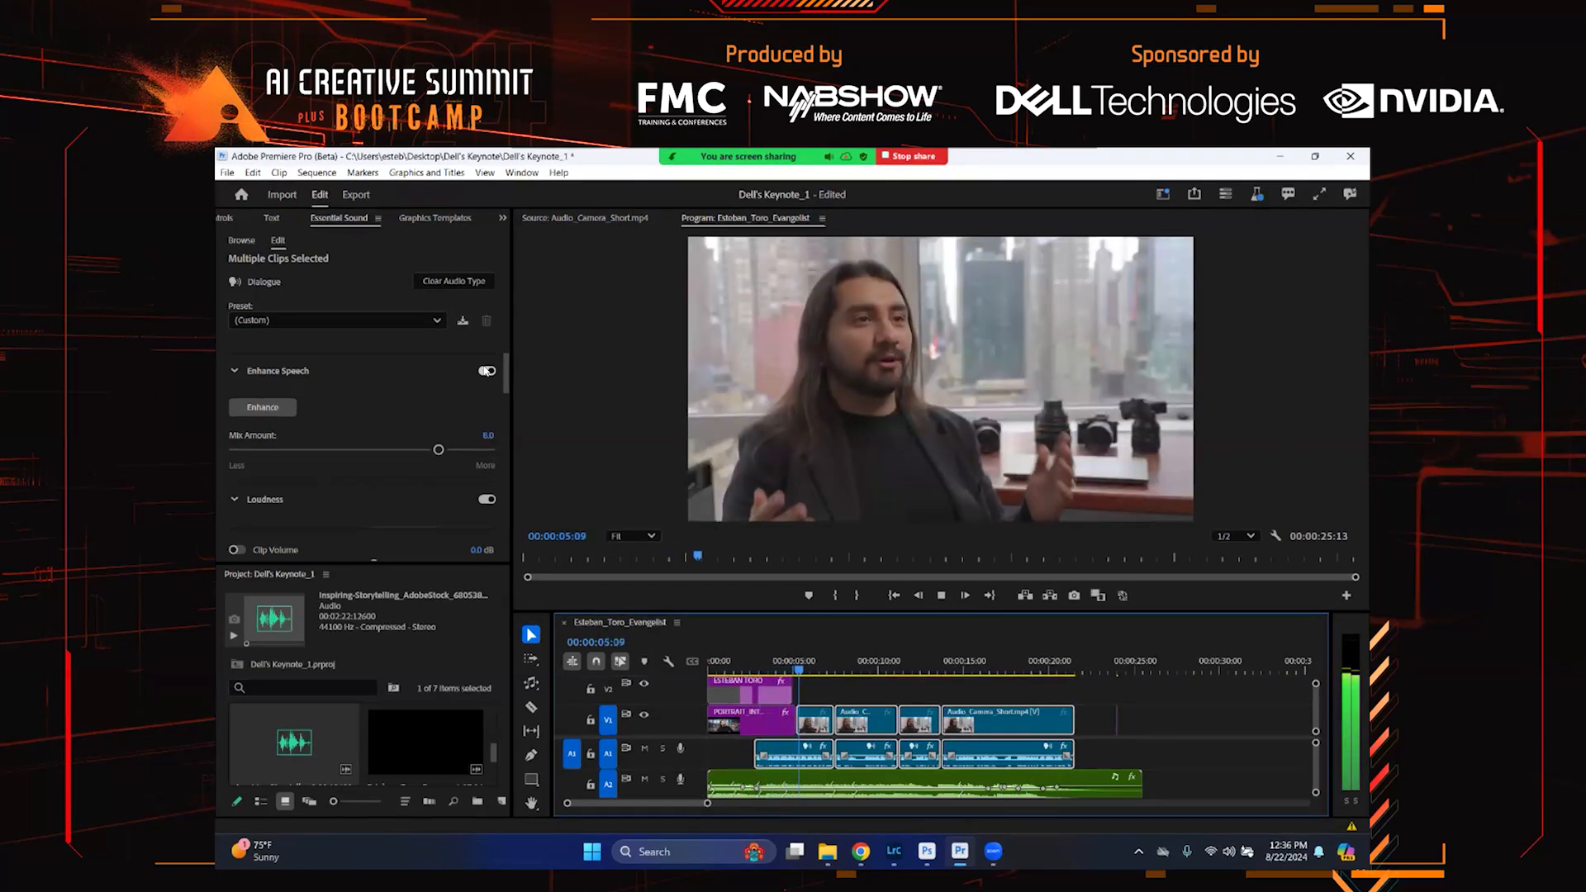
left_click(486, 371)
left_click(487, 370)
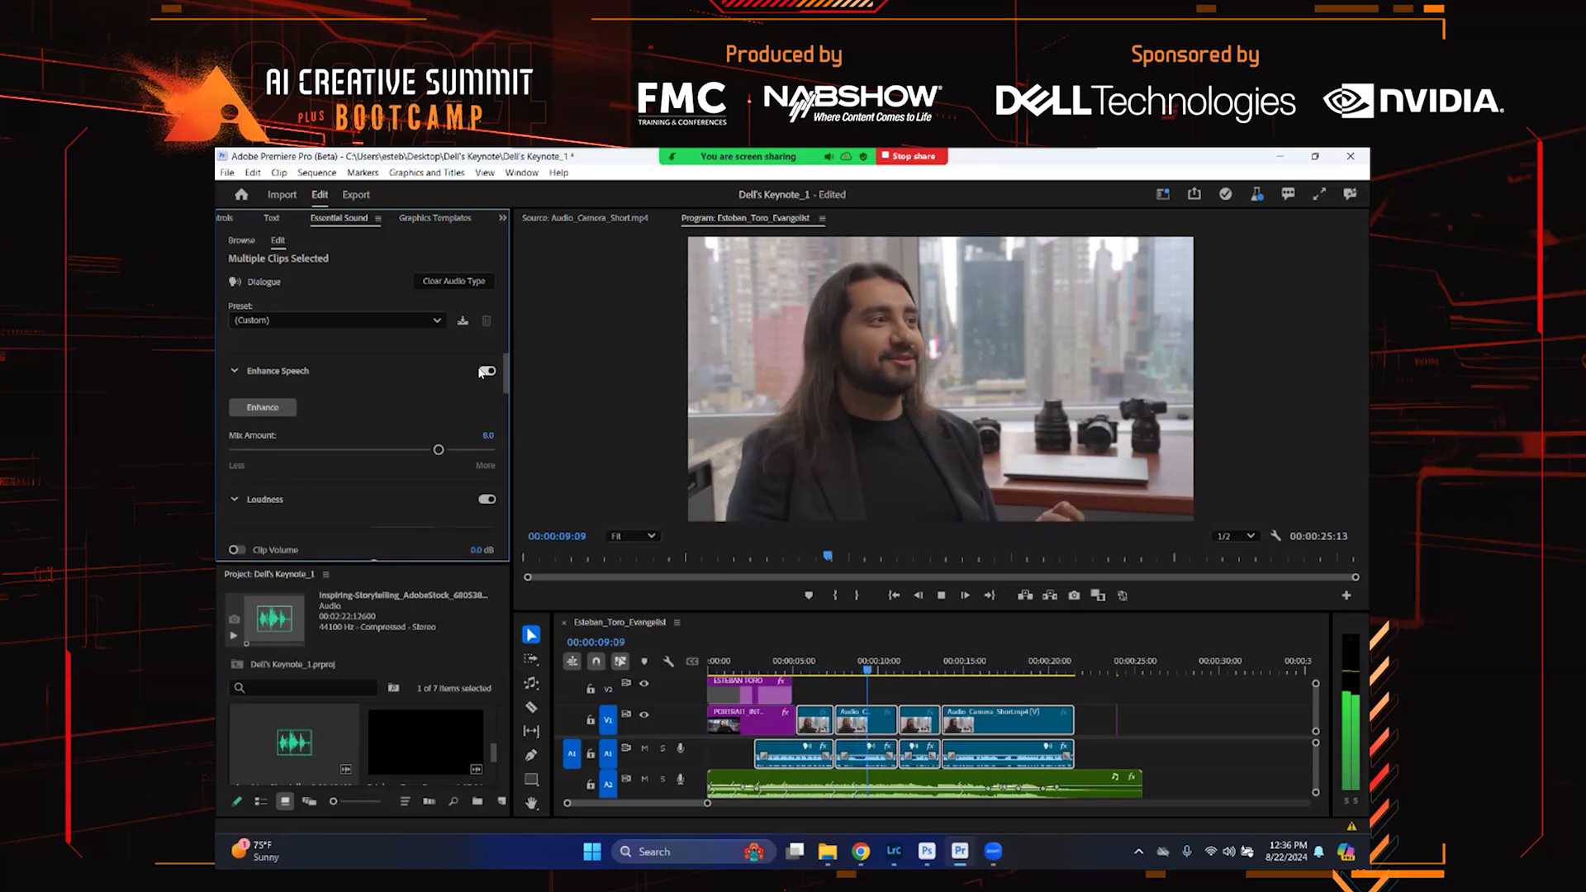
left_click(486, 371)
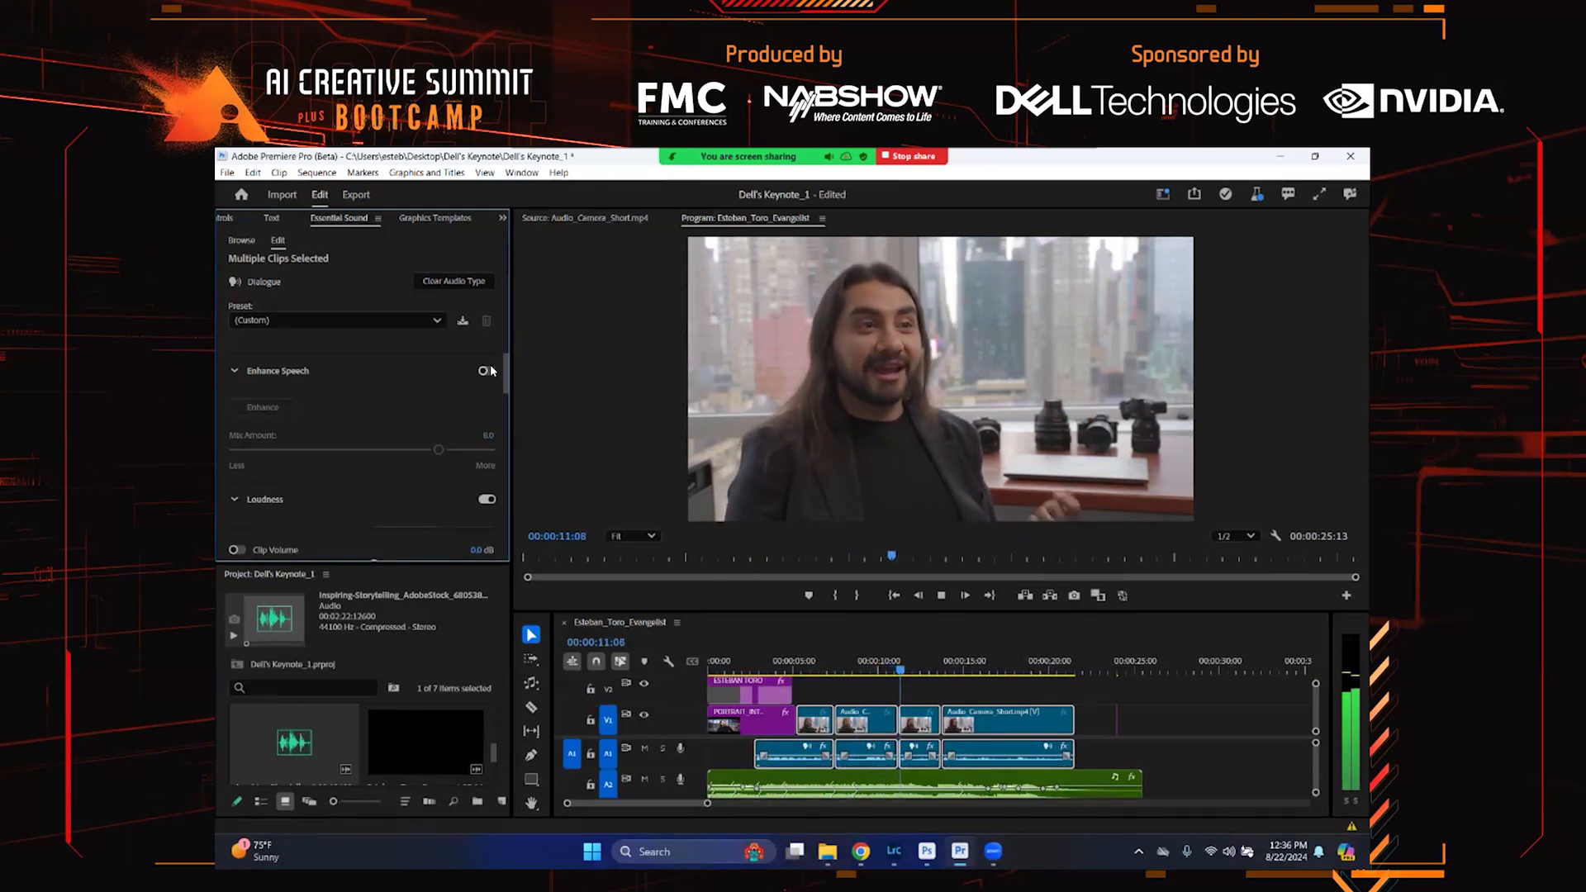
left_click(486, 371)
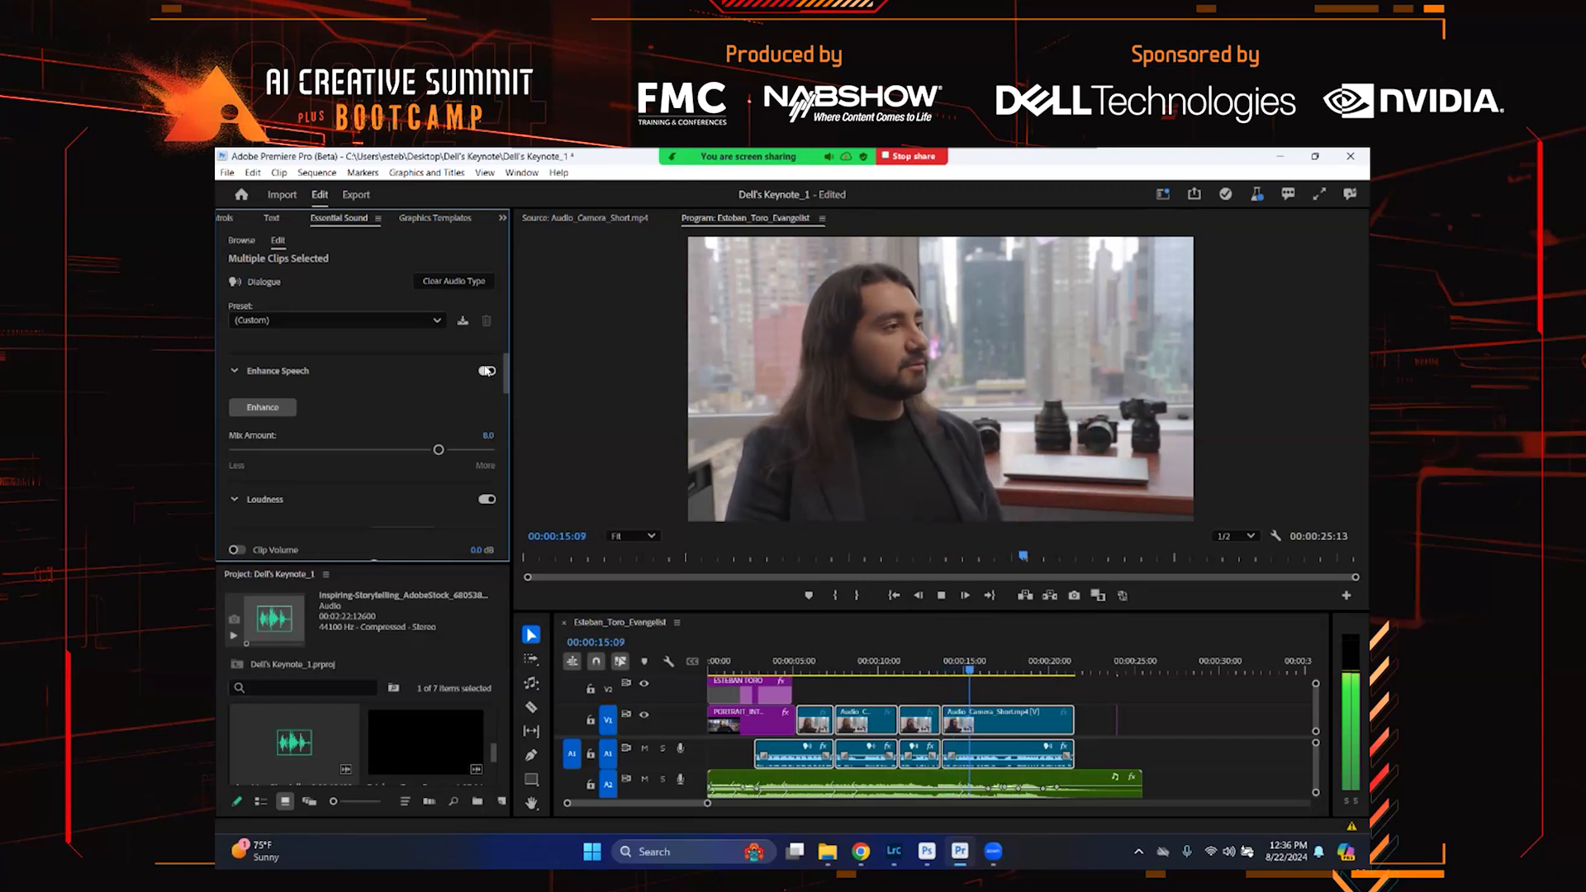
left_click(487, 370)
left_click(488, 371)
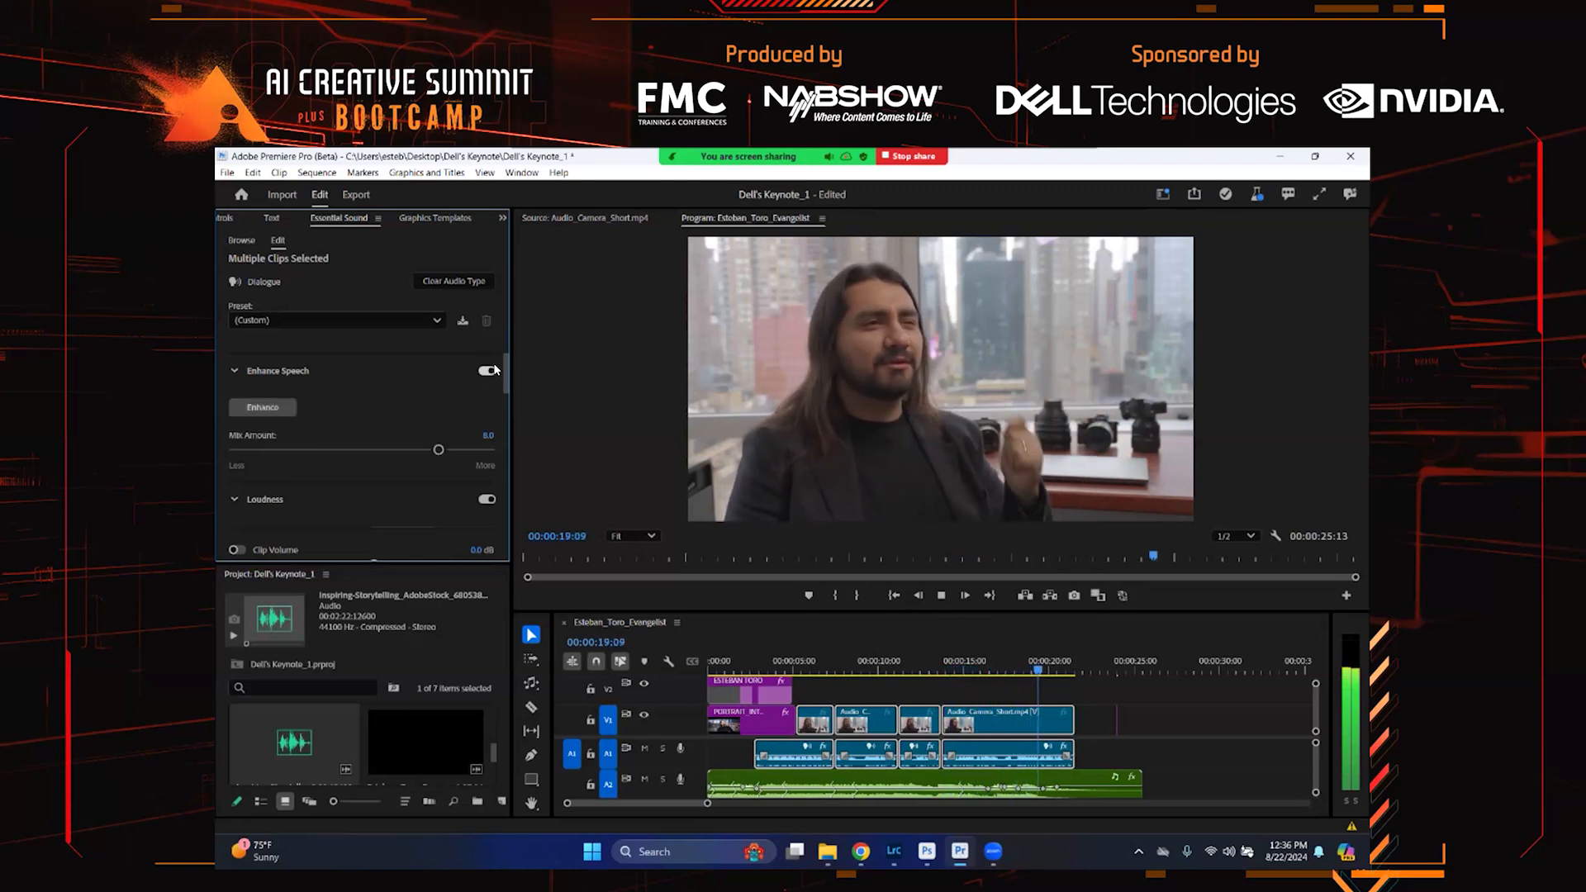
key("space")
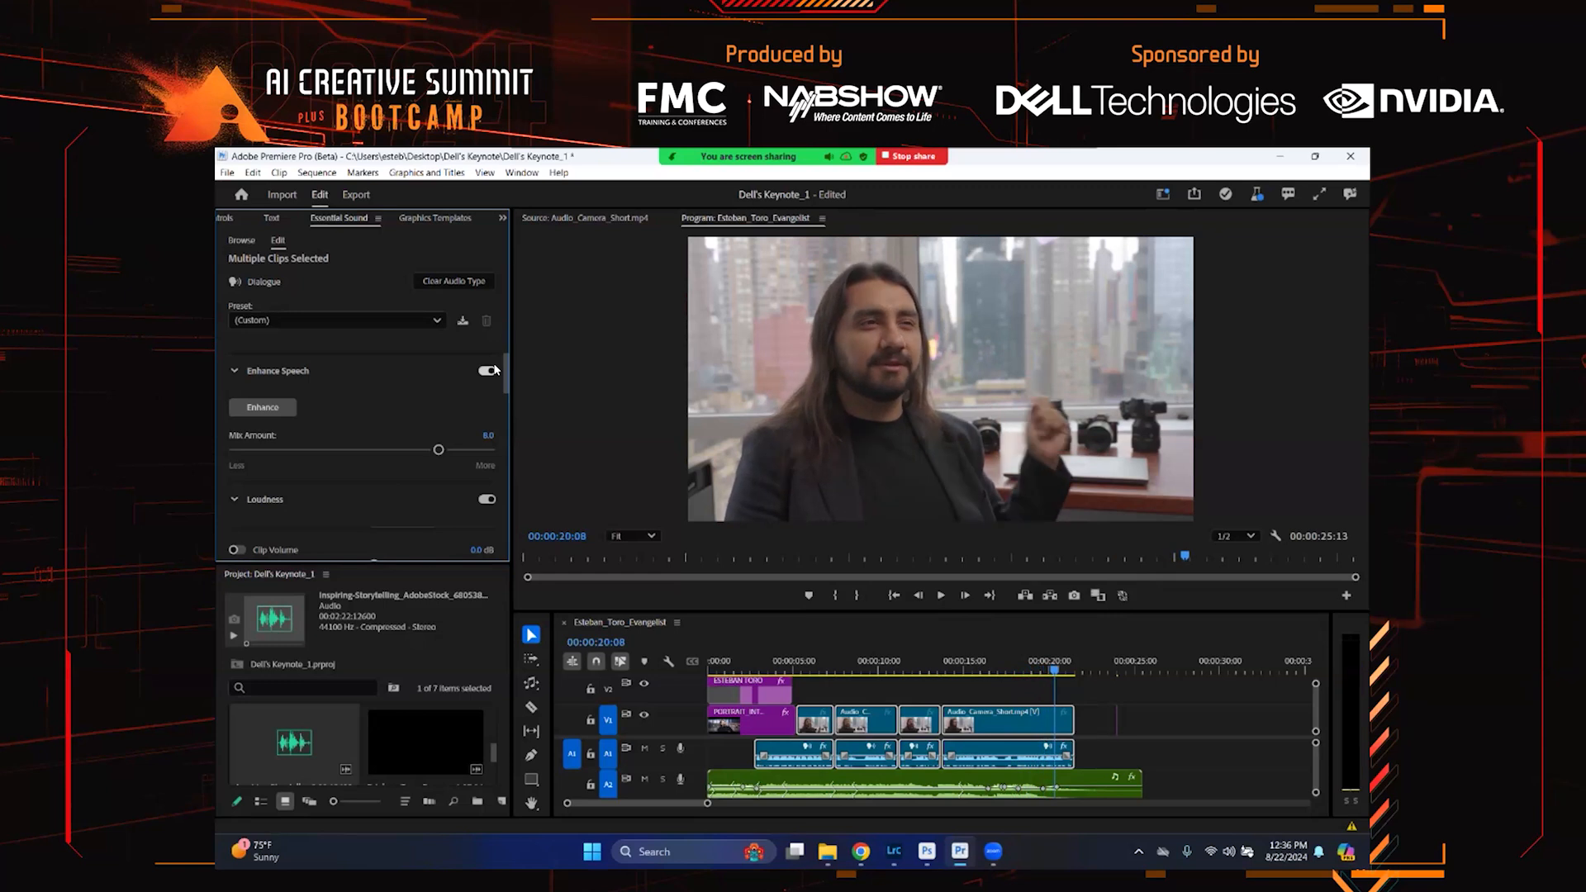
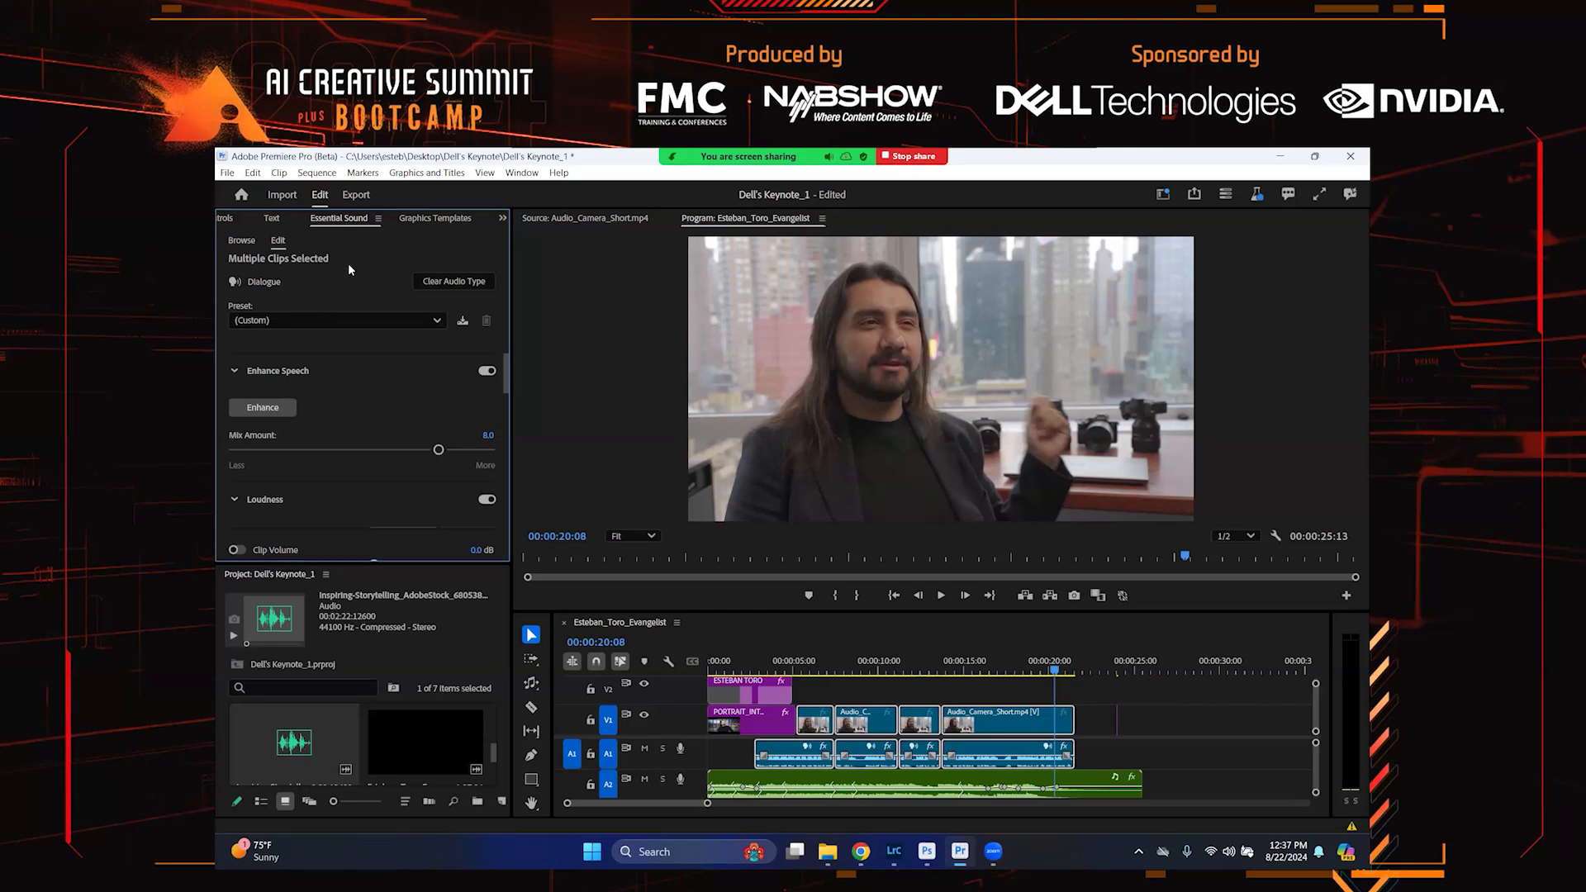
Generate subtitle captions from the interview transcript with the maximum length in characters reduced to 7
left_click(273, 218)
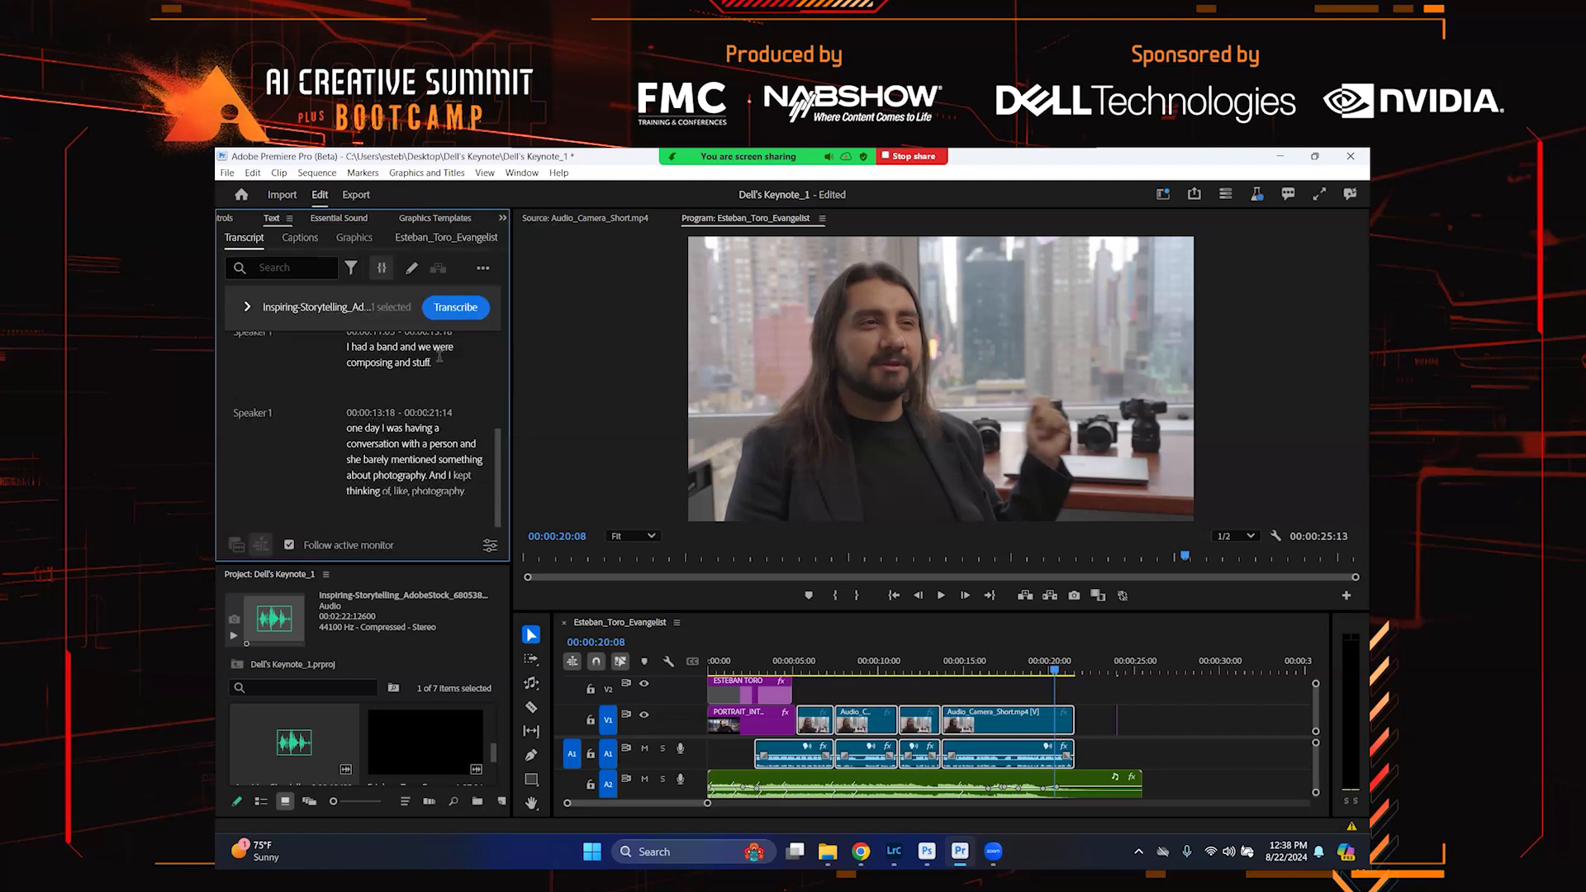
left_click_drag(511, 264, 567, 259)
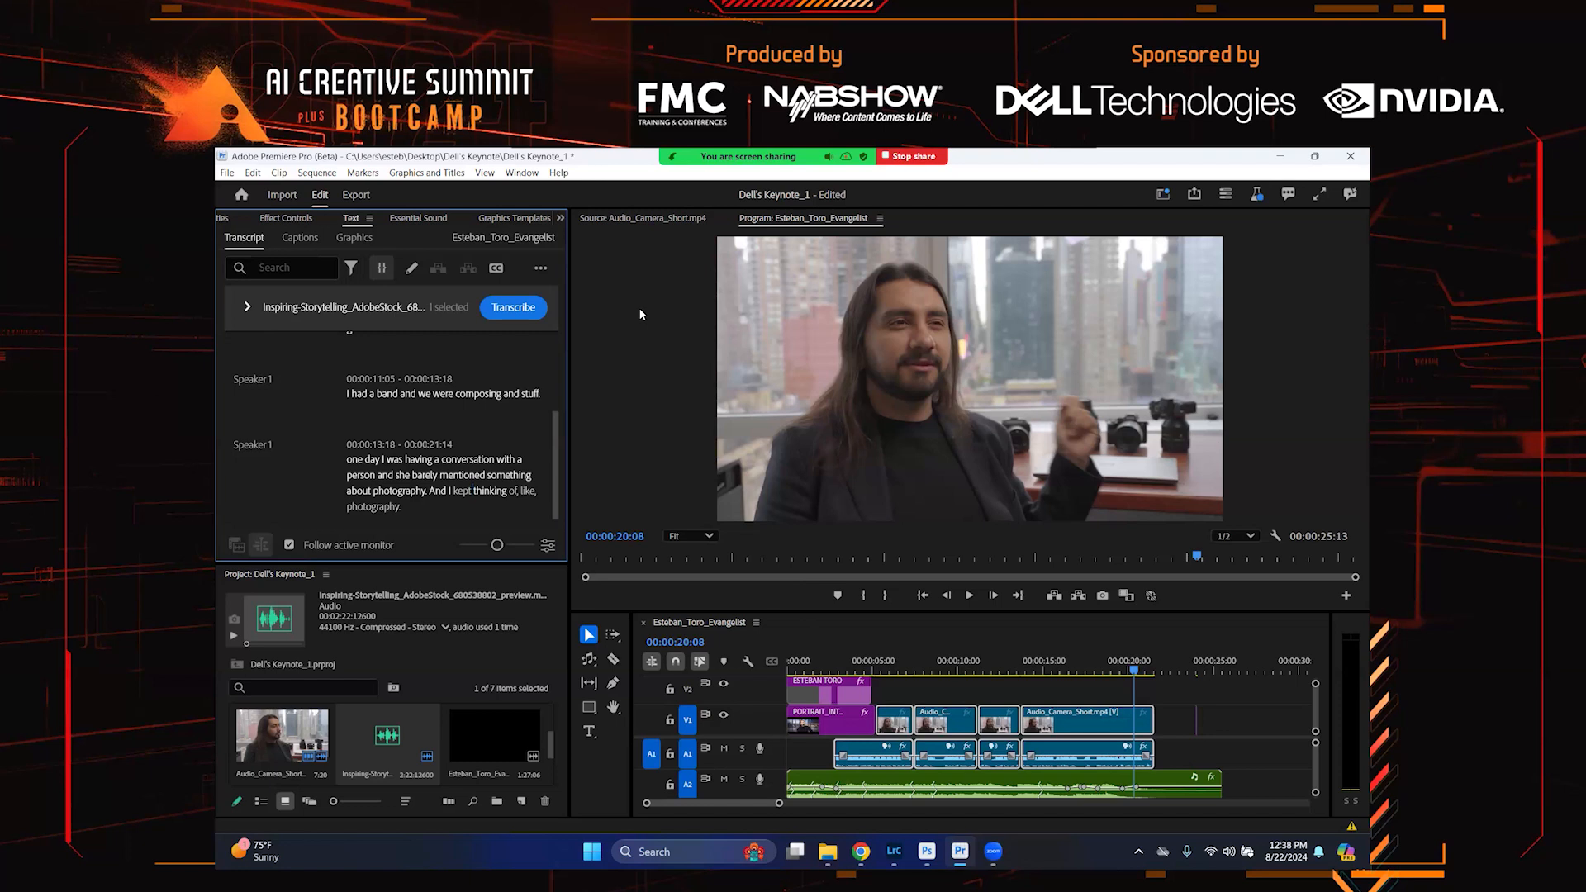
left_click(496, 269)
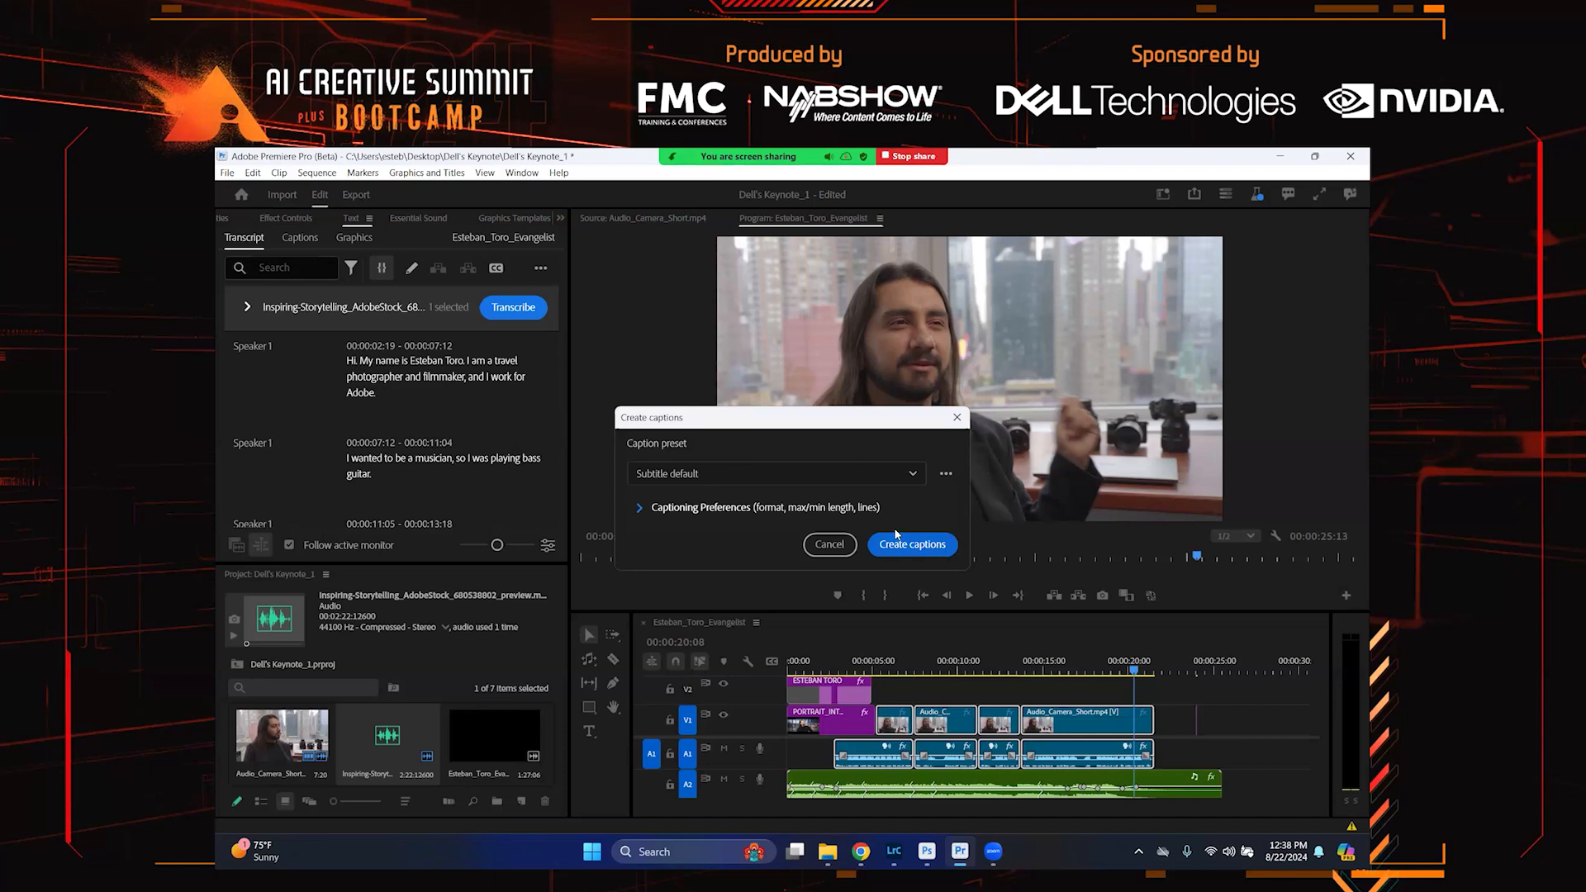
left_click(875, 510)
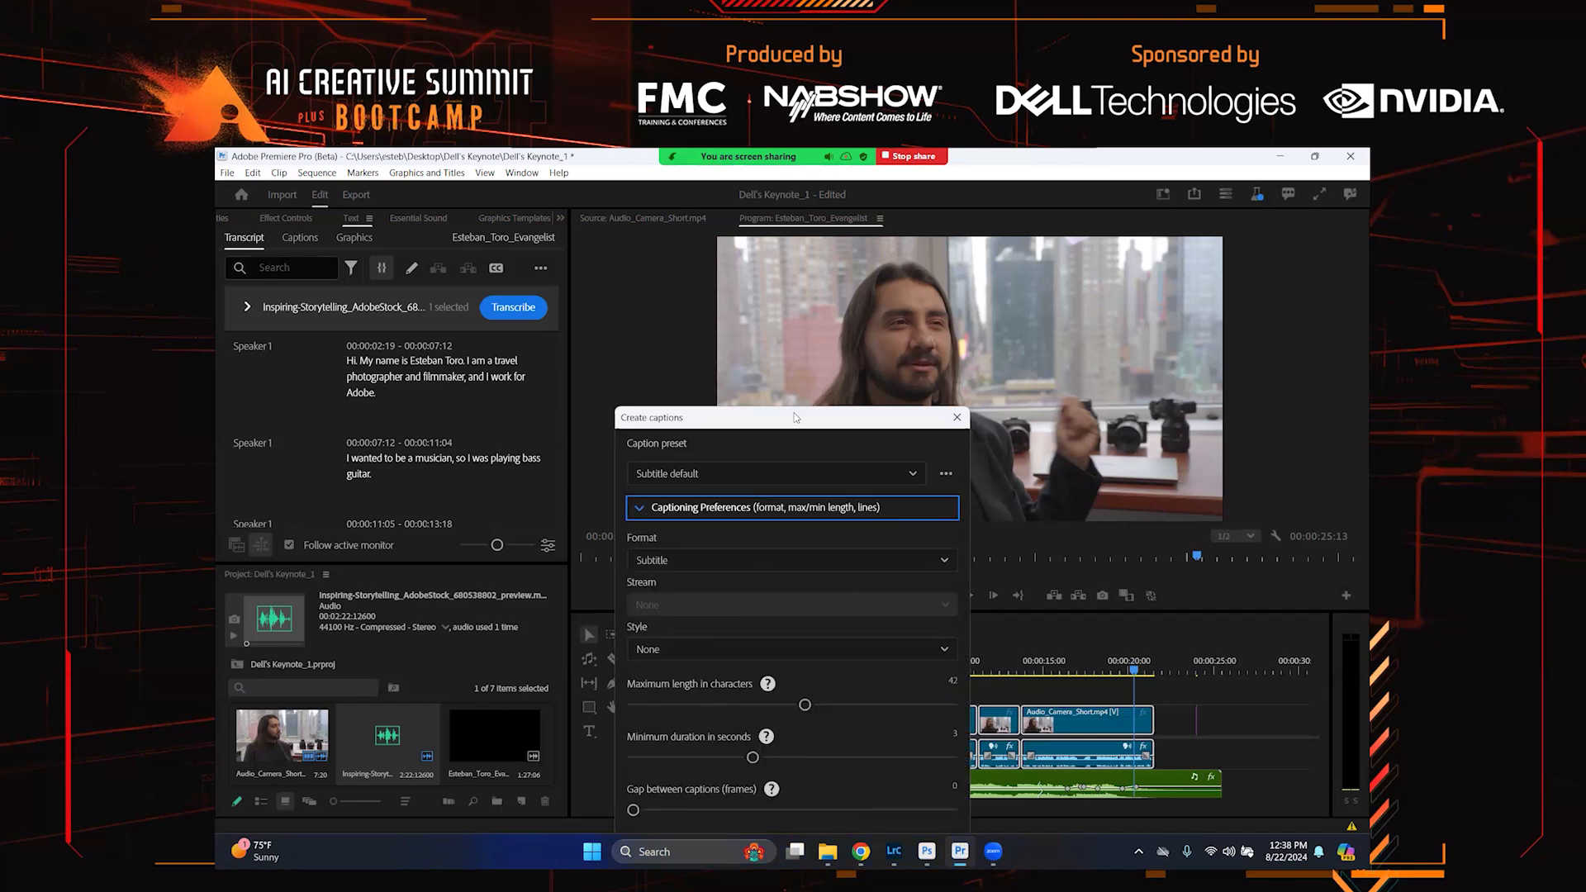
left_click_drag(780, 547, 598, 542)
left_click(637, 594)
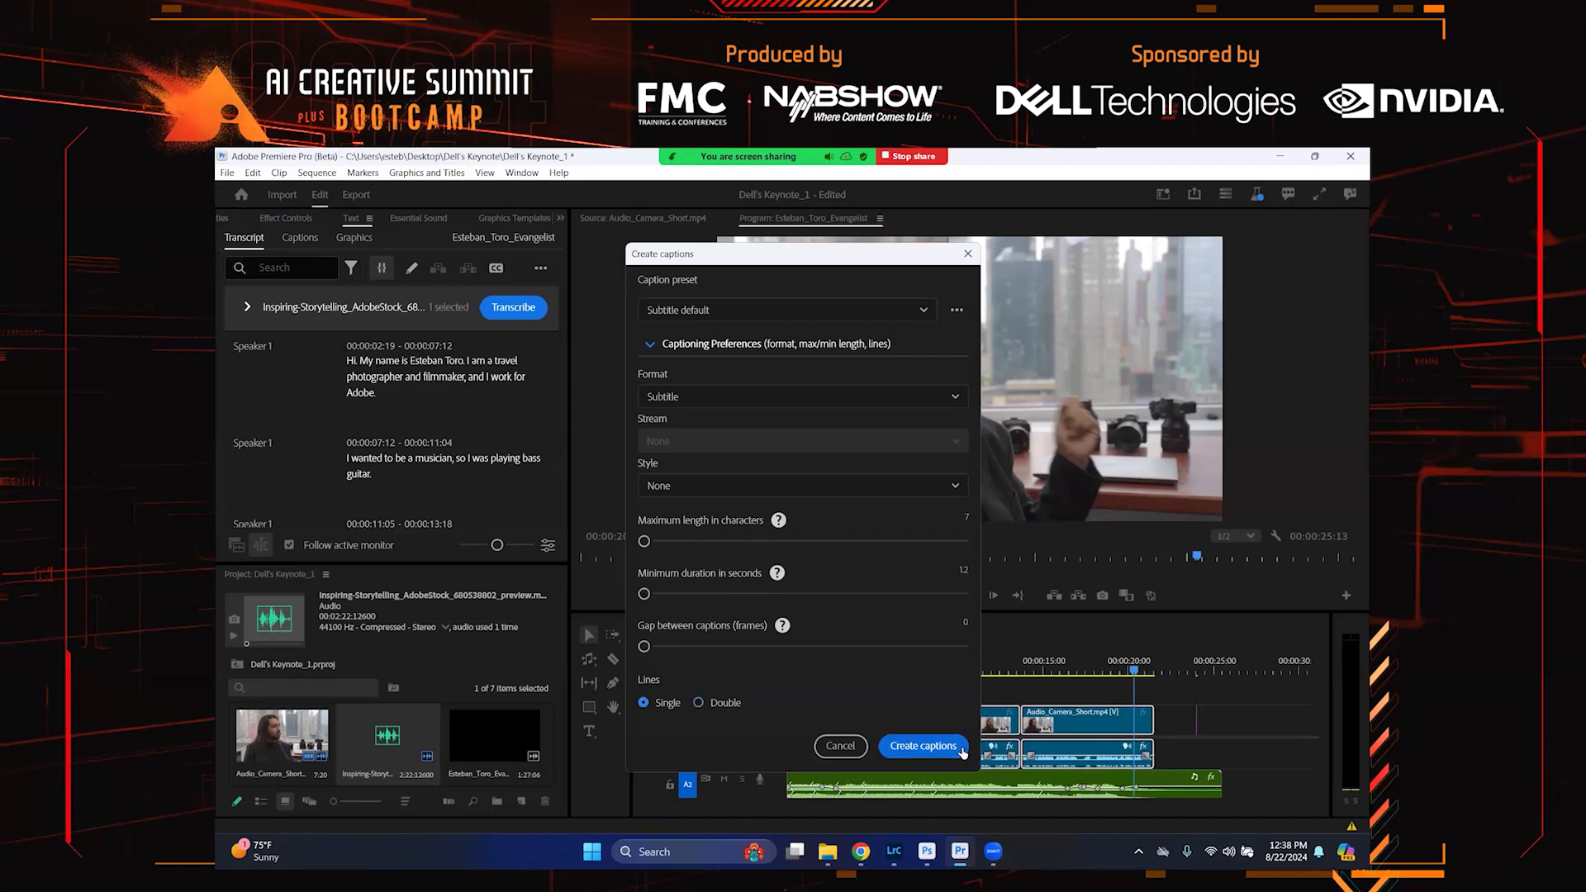
left_click(922, 746)
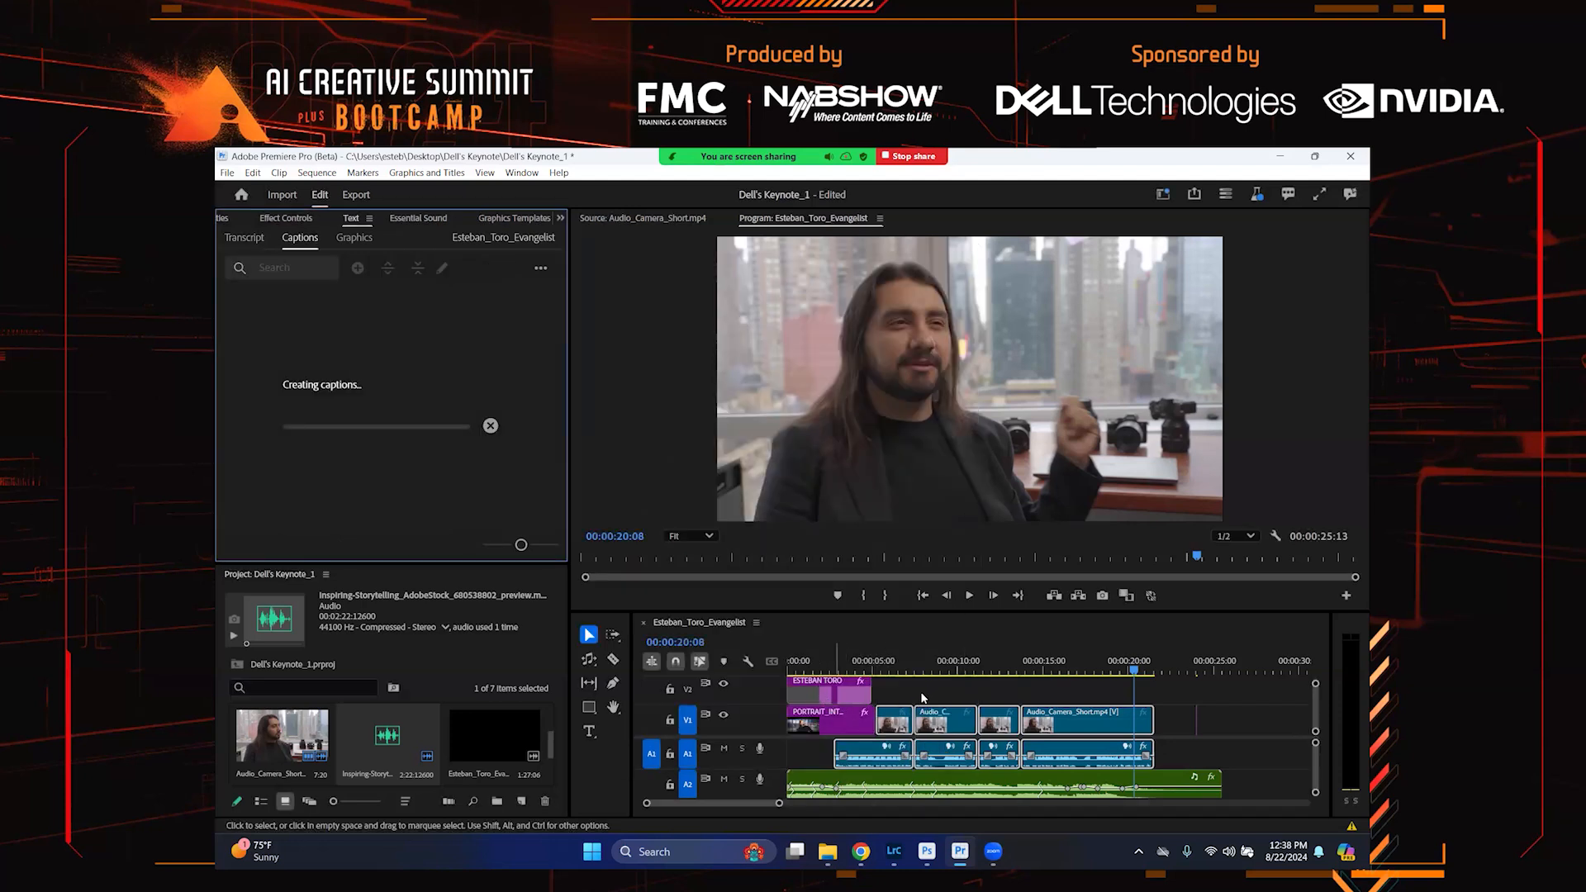
Play the sequence from near the start to review the new captions, then return the playhead to the beginning
left_click(837, 661)
key("space")
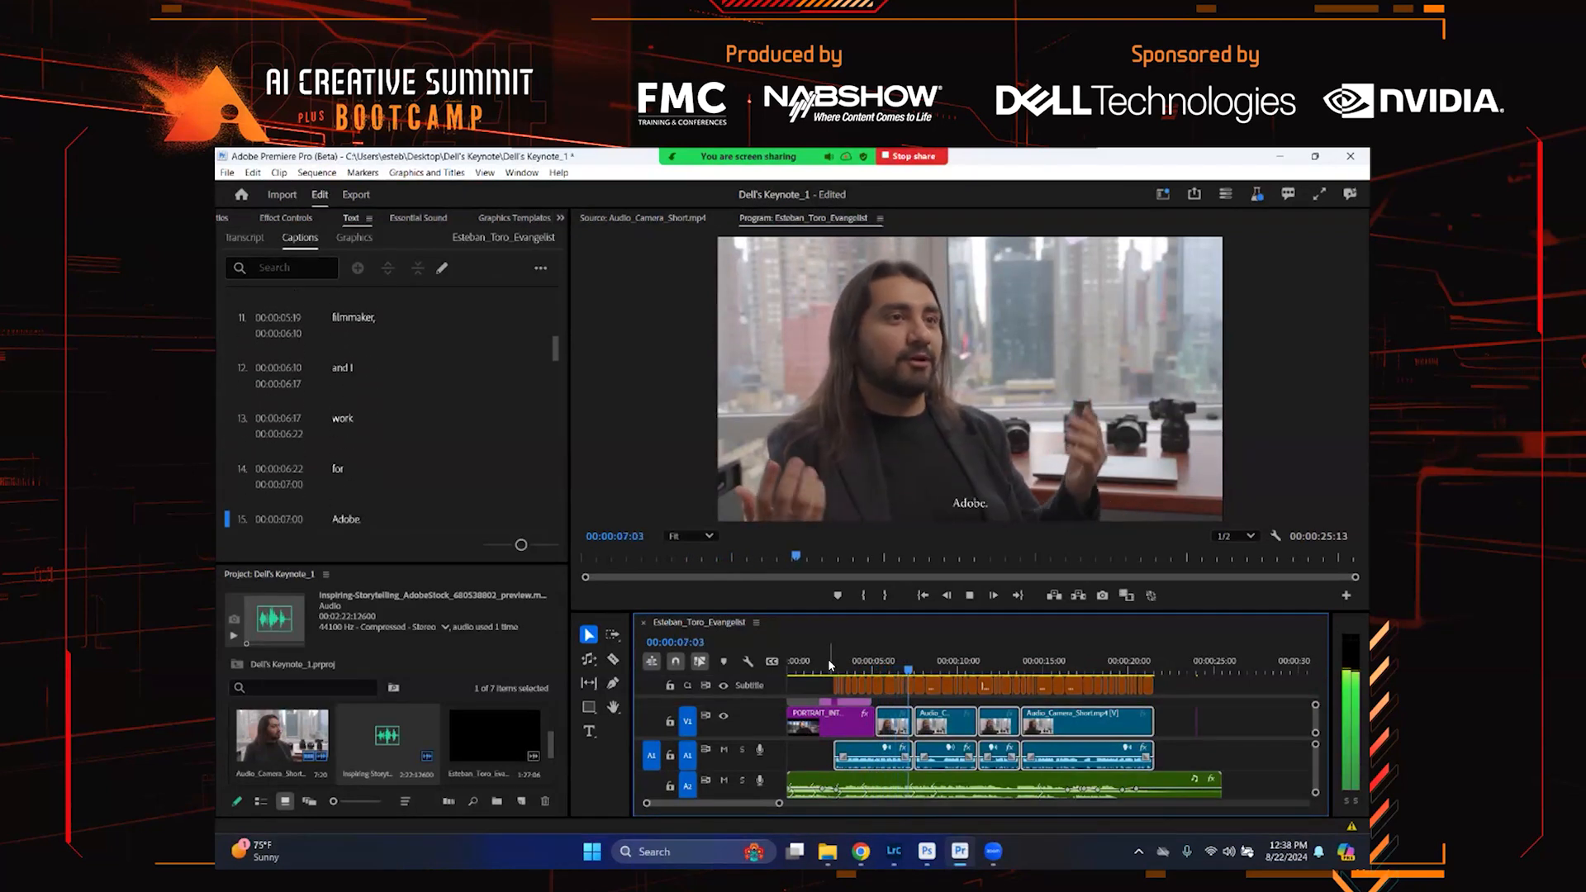
key("space")
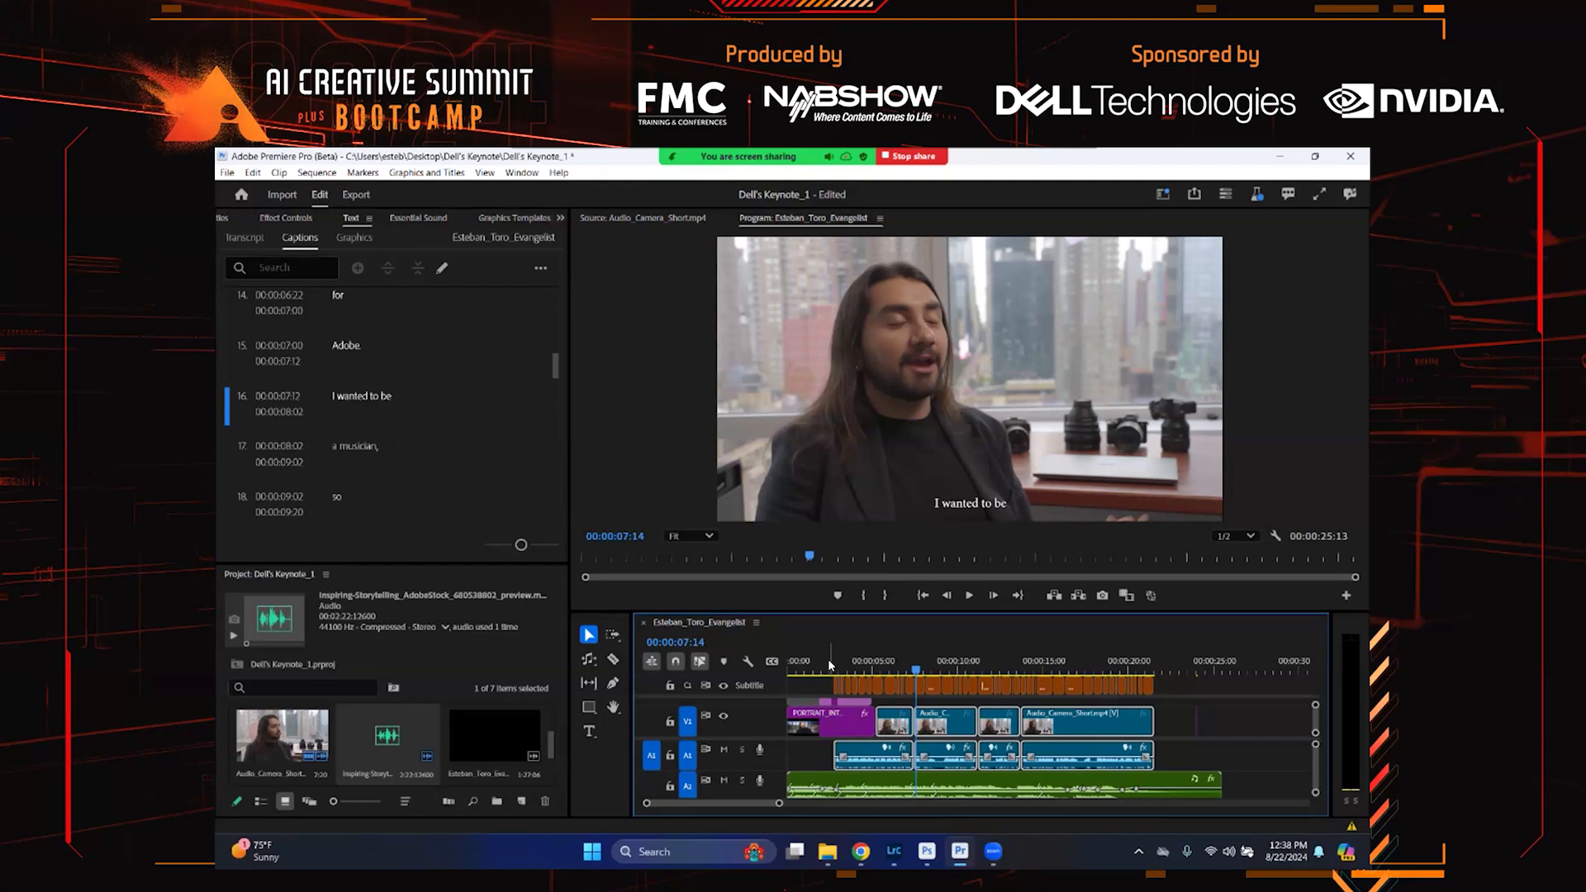
left_click(830, 666)
left_click(792, 668)
left_click(791, 666)
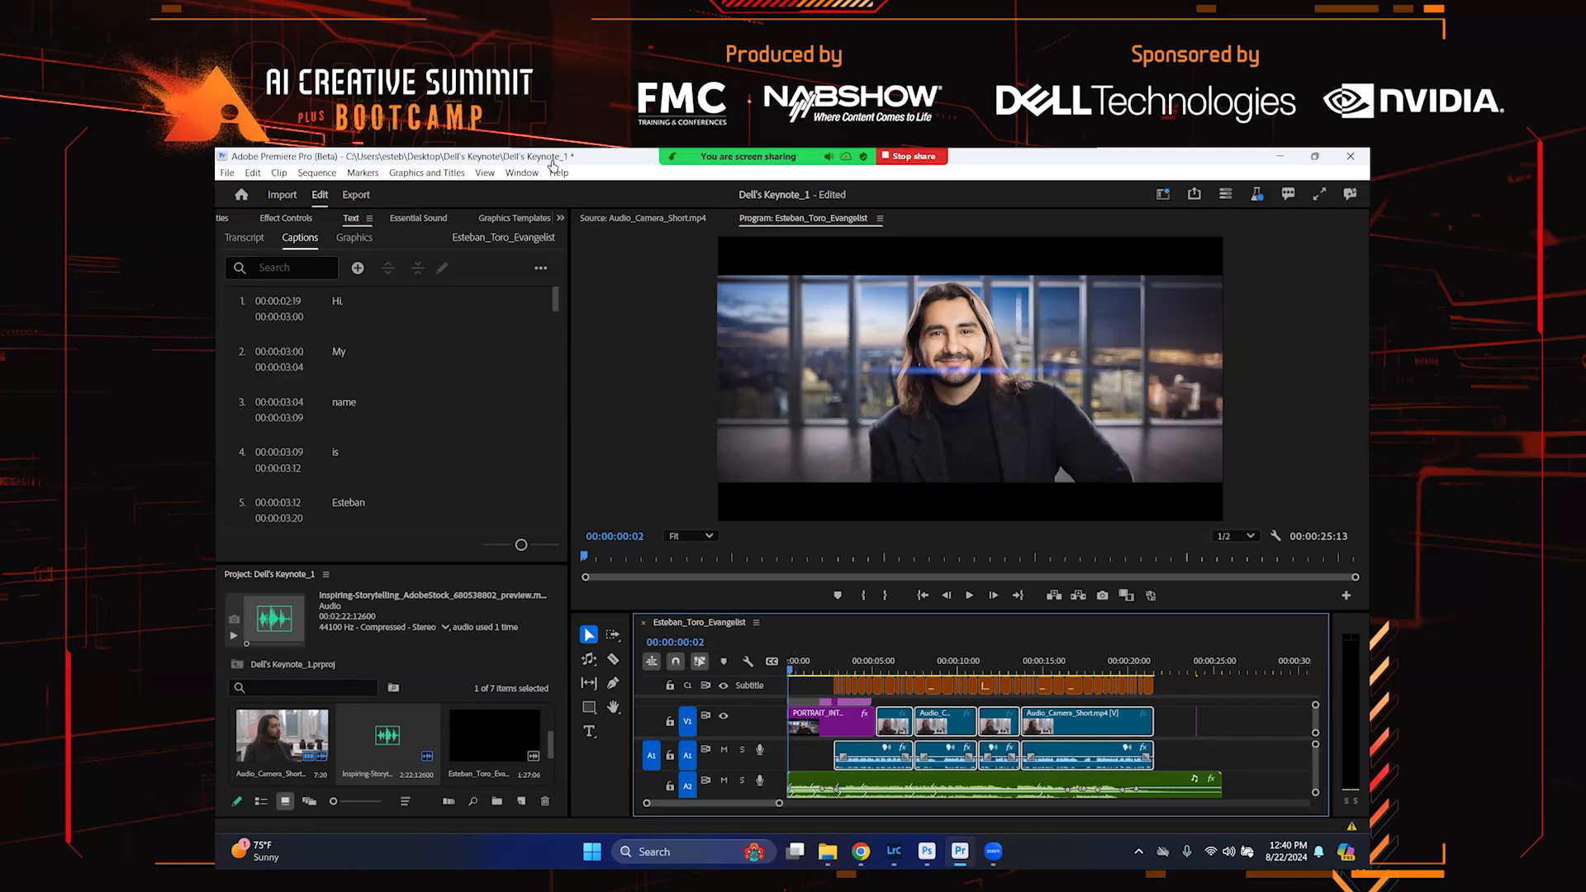
Open the Essential Sound browser, look through the sound-effect categories and sort the free results by Most Recent
left_click(561, 218)
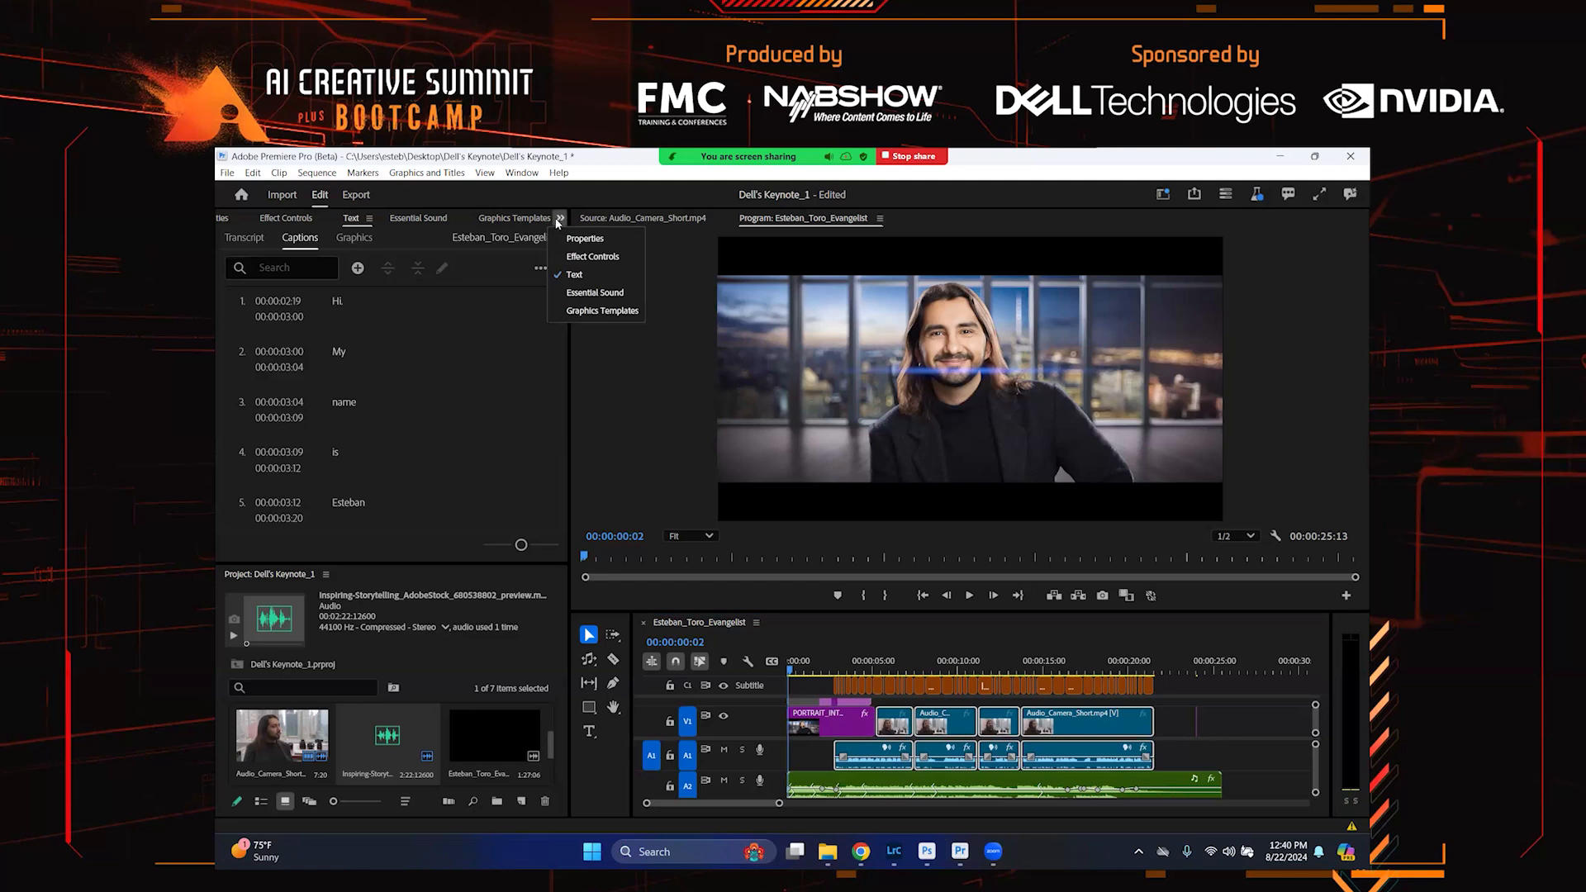
left_click(593, 292)
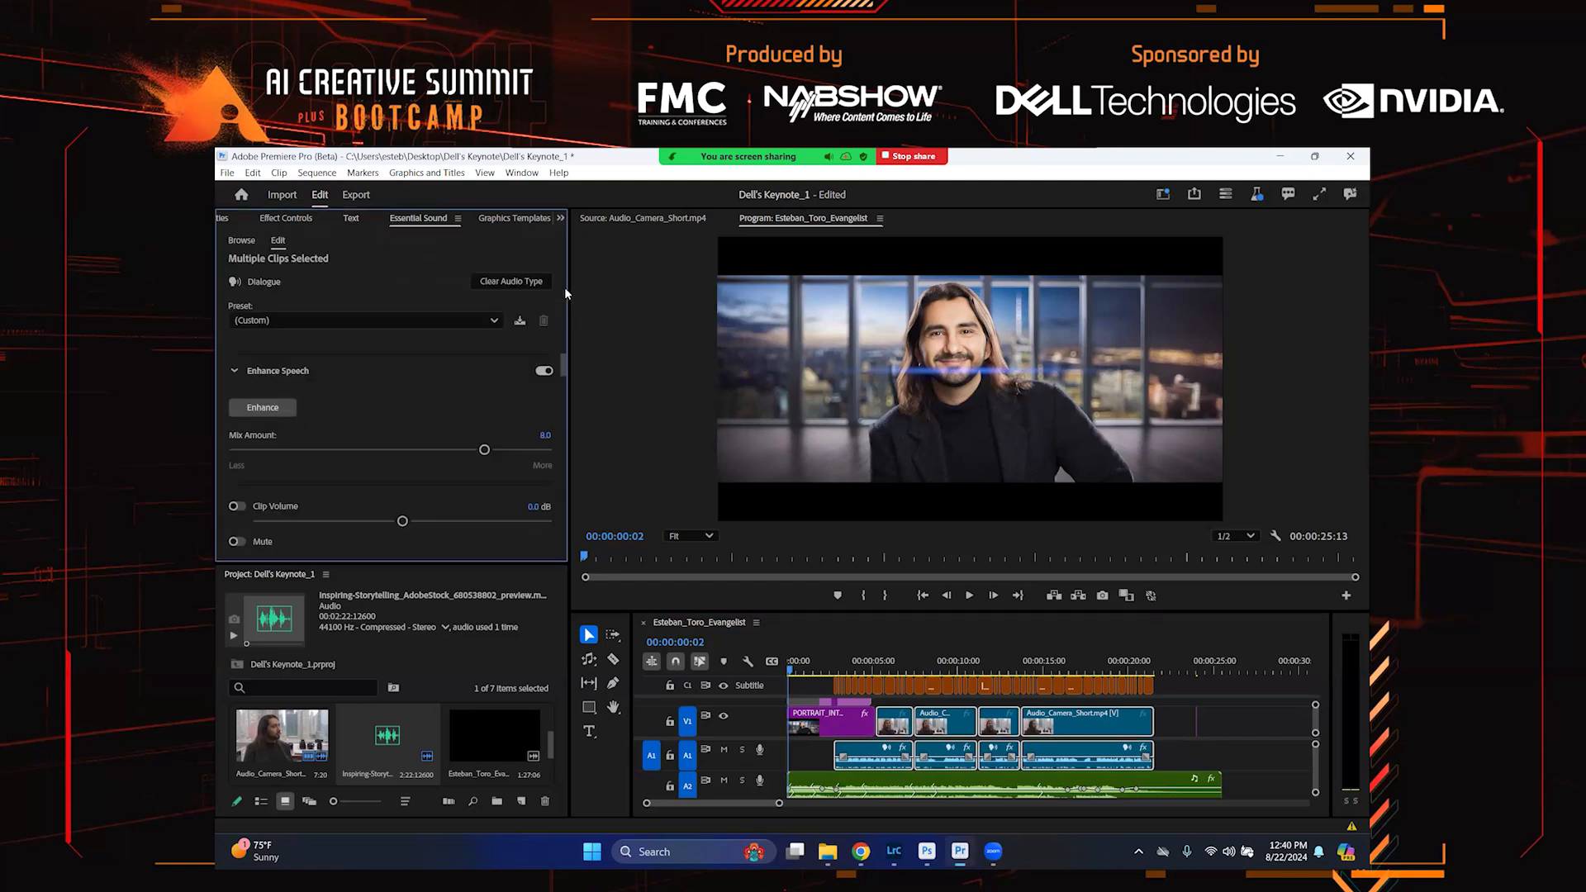
left_click(247, 242)
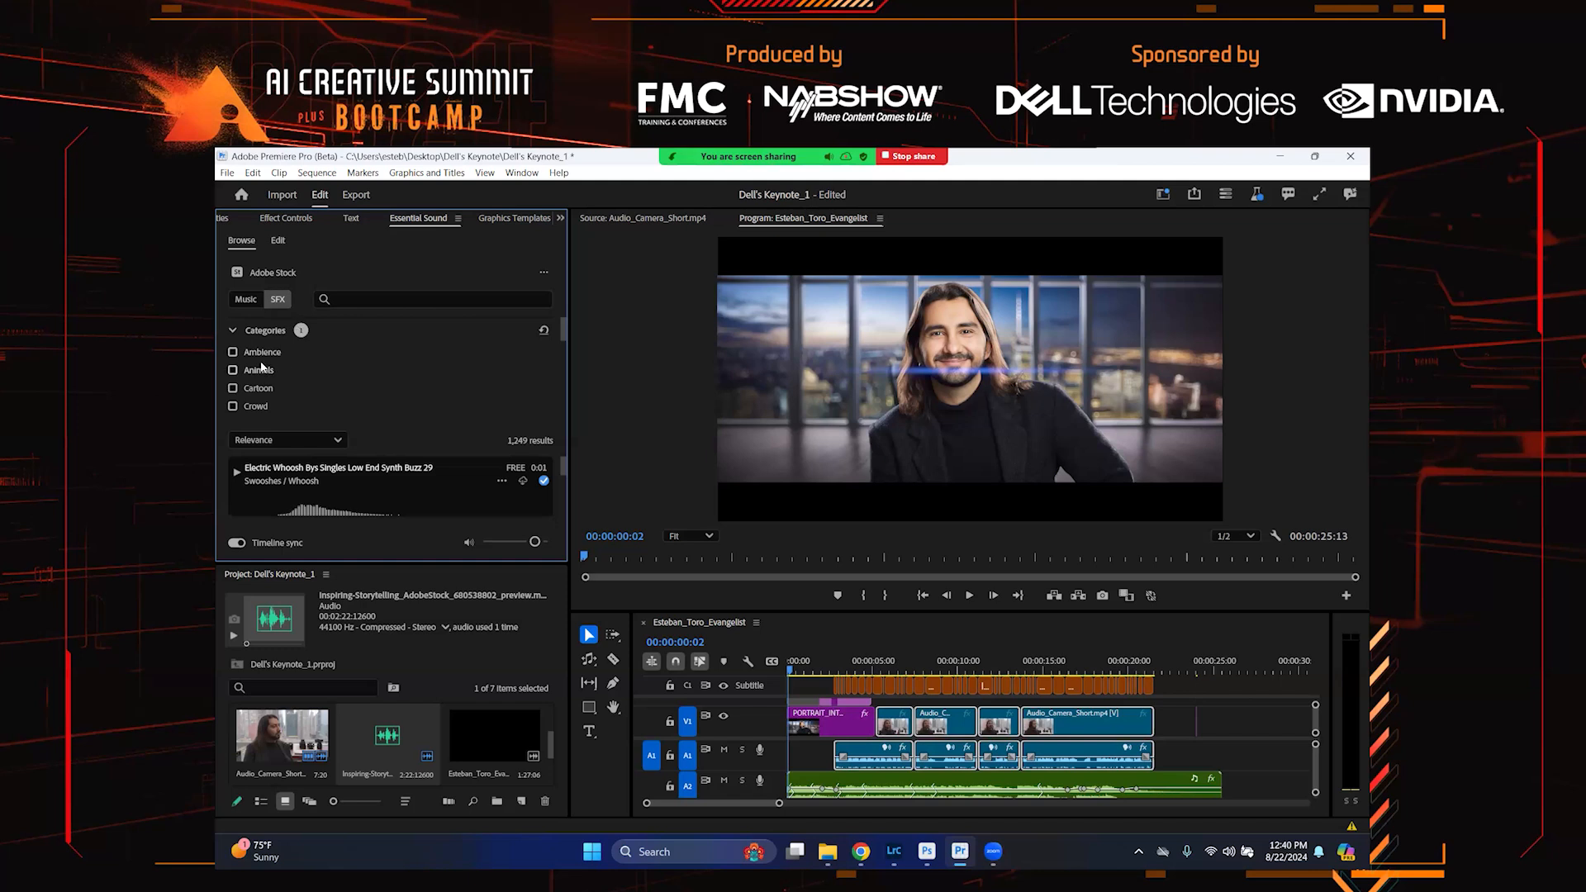
scroll(267, 382, "down", 5)
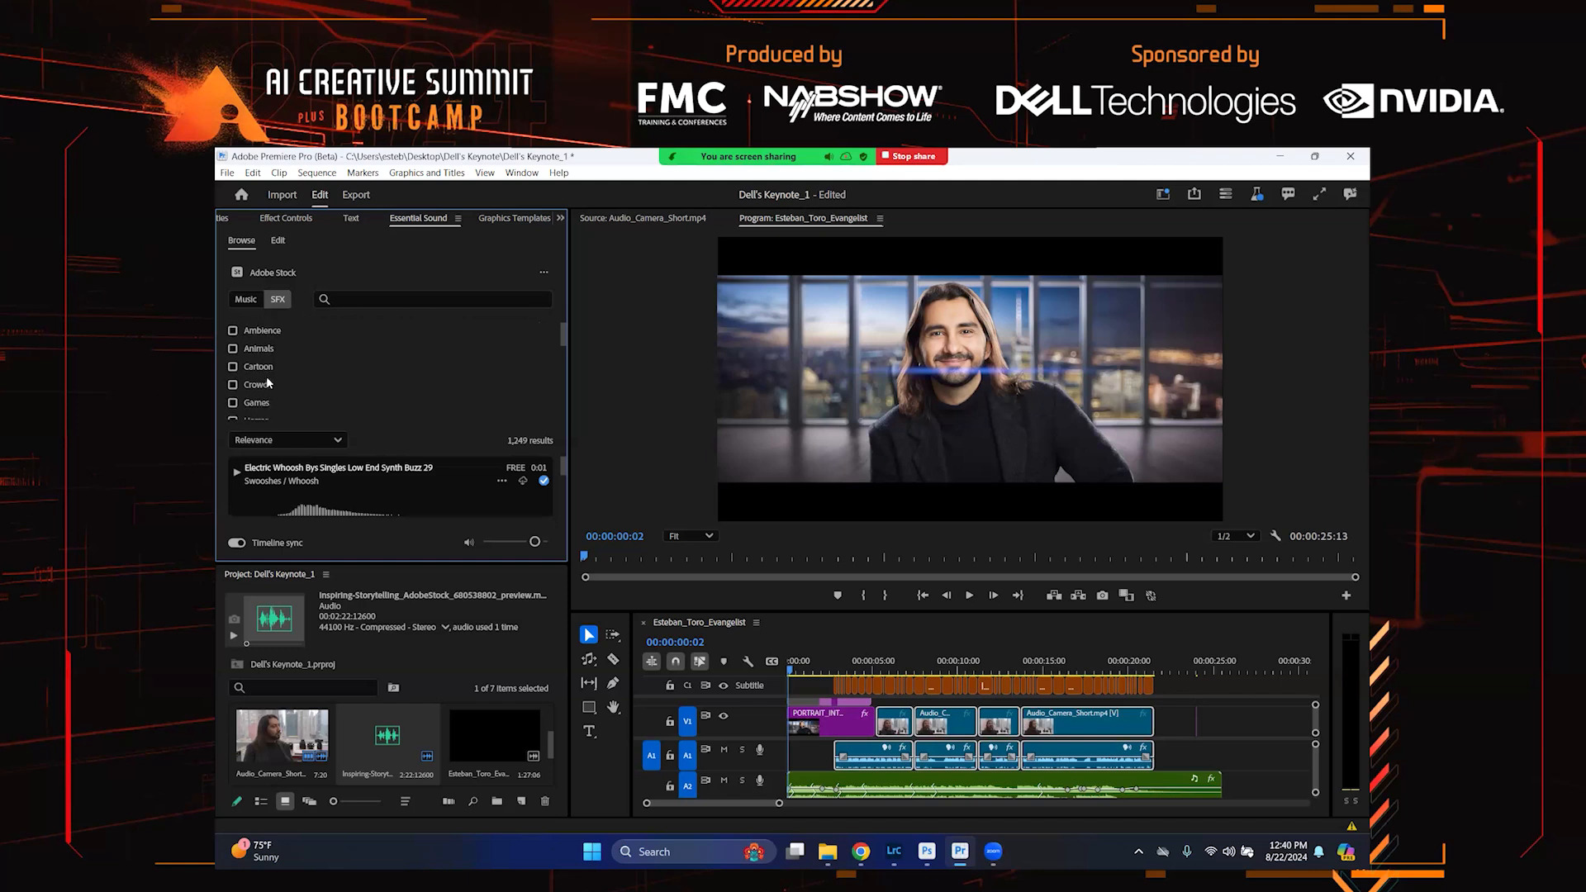
scroll(267, 382, "down", 2)
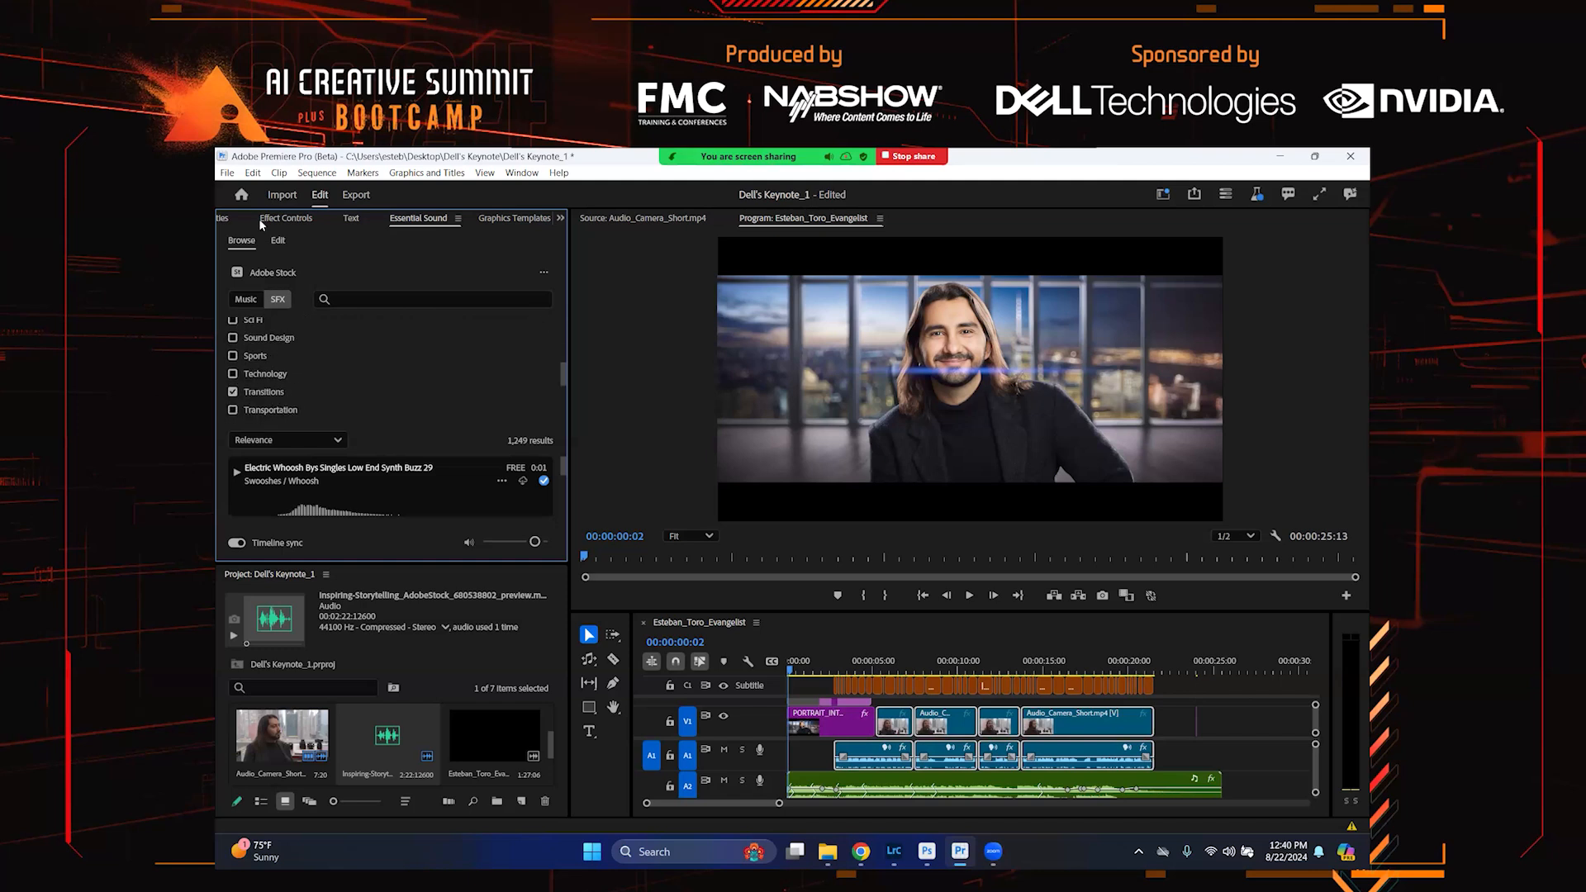
scroll(295, 357, "down", 3)
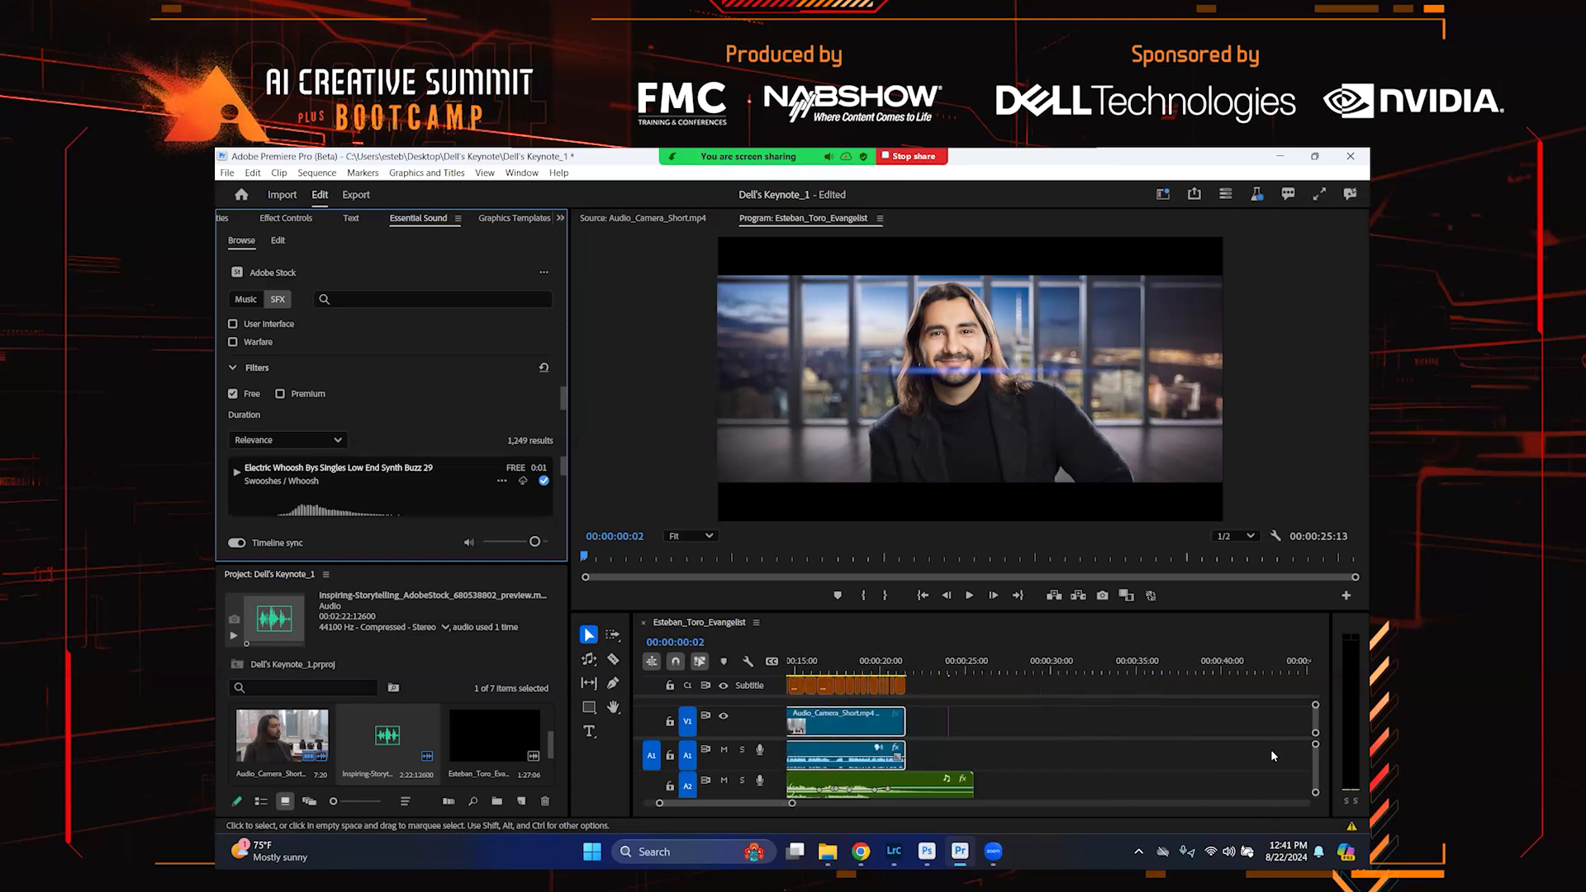
left_click(287, 440)
left_click(263, 472)
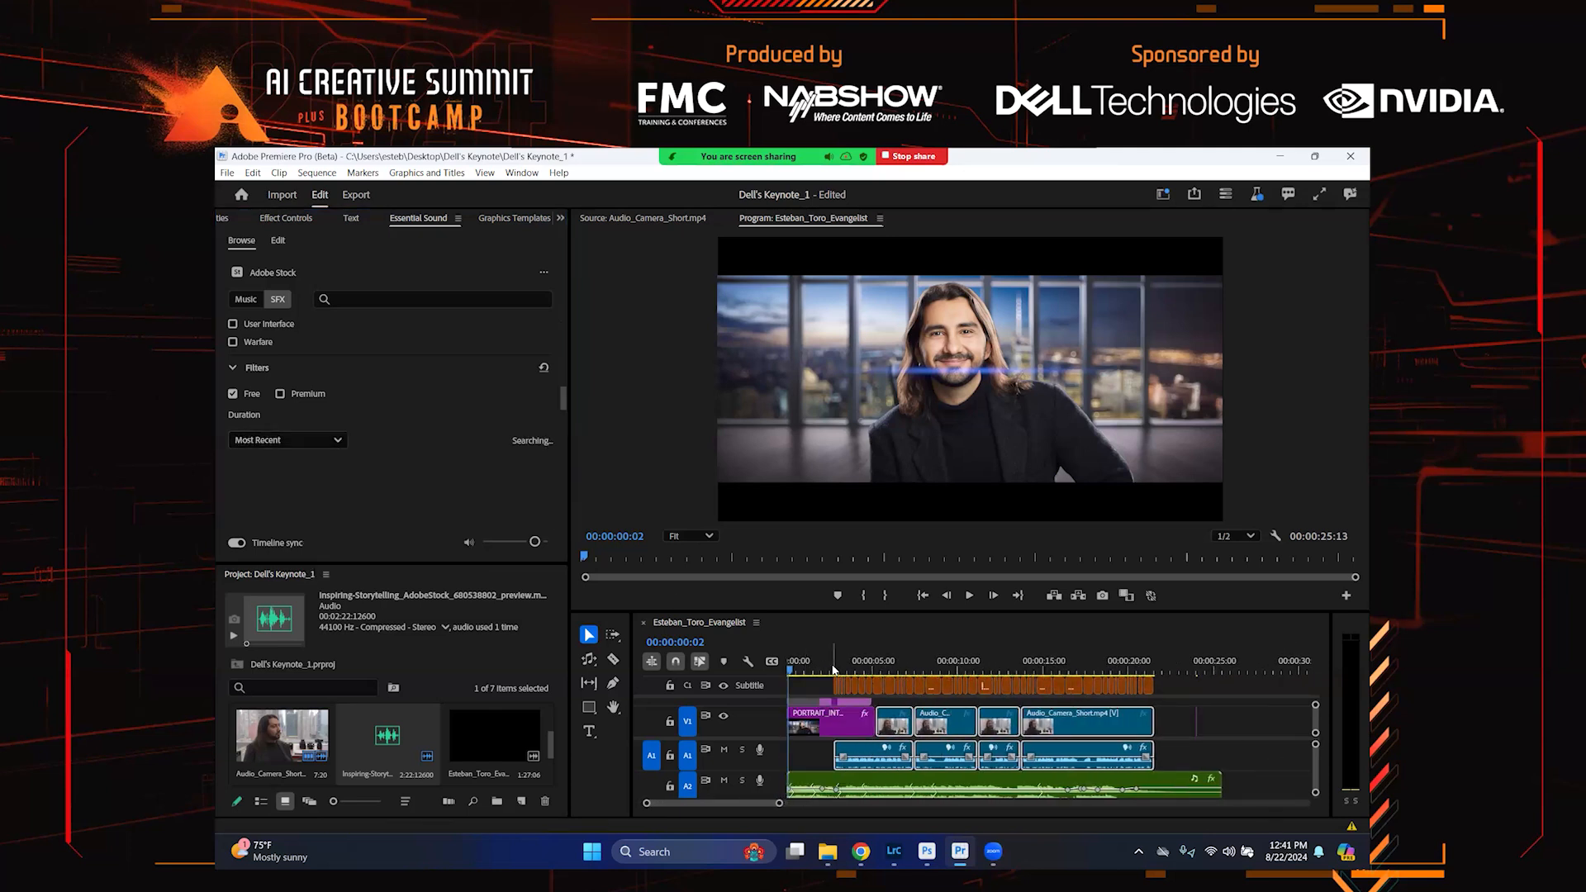
Set the playhead at 2 seconds and preview the Beetle Whiz By Pass By Light Metallic 51 sound effect
left_click(822, 666)
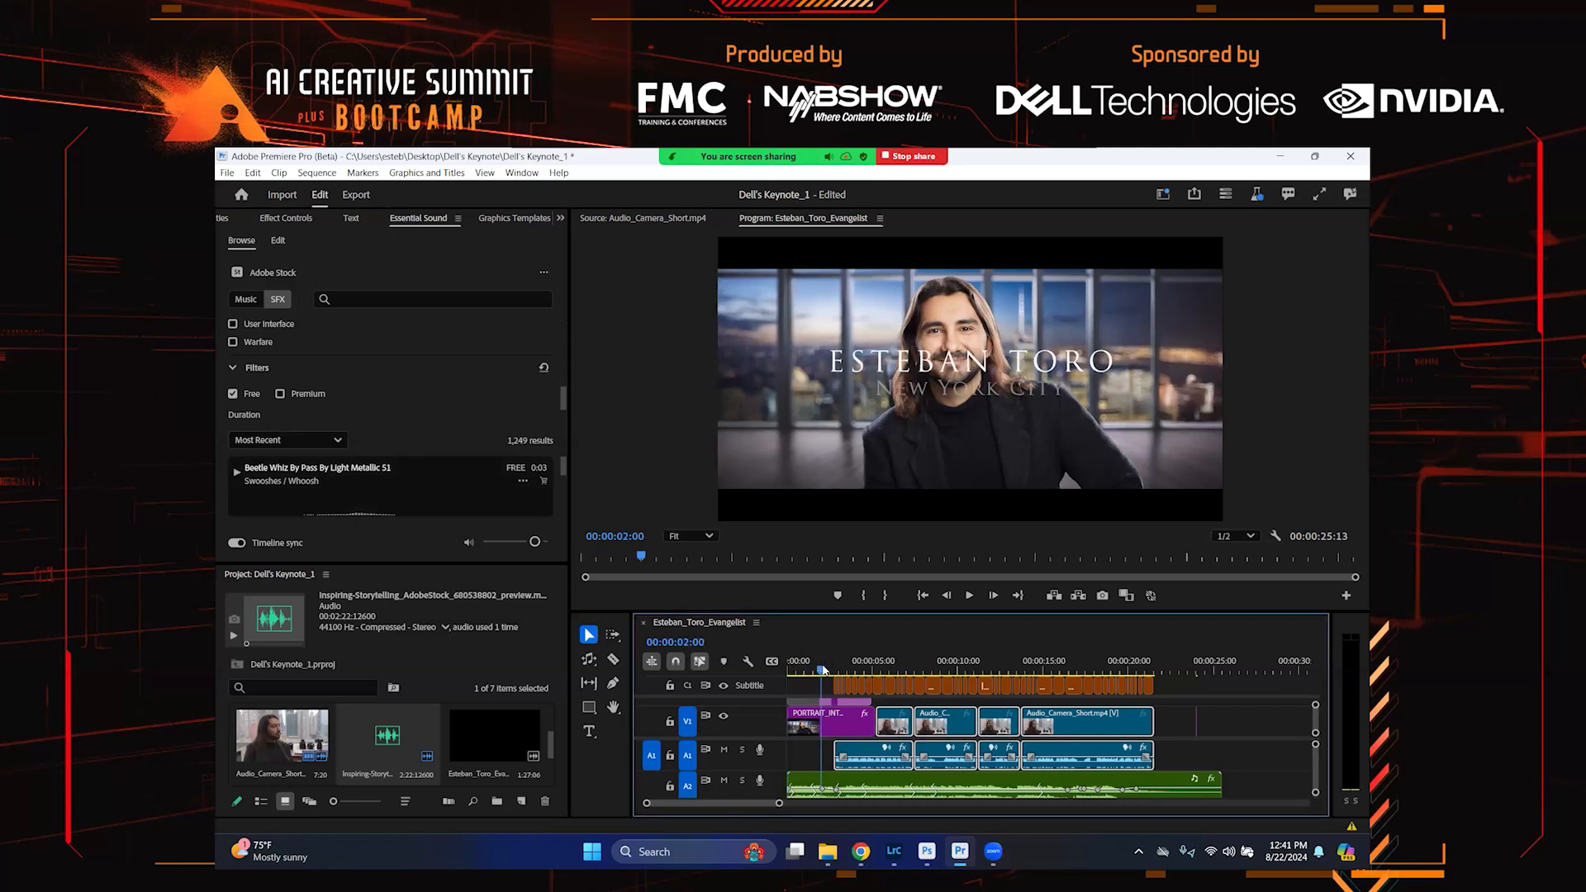
left_click(237, 473)
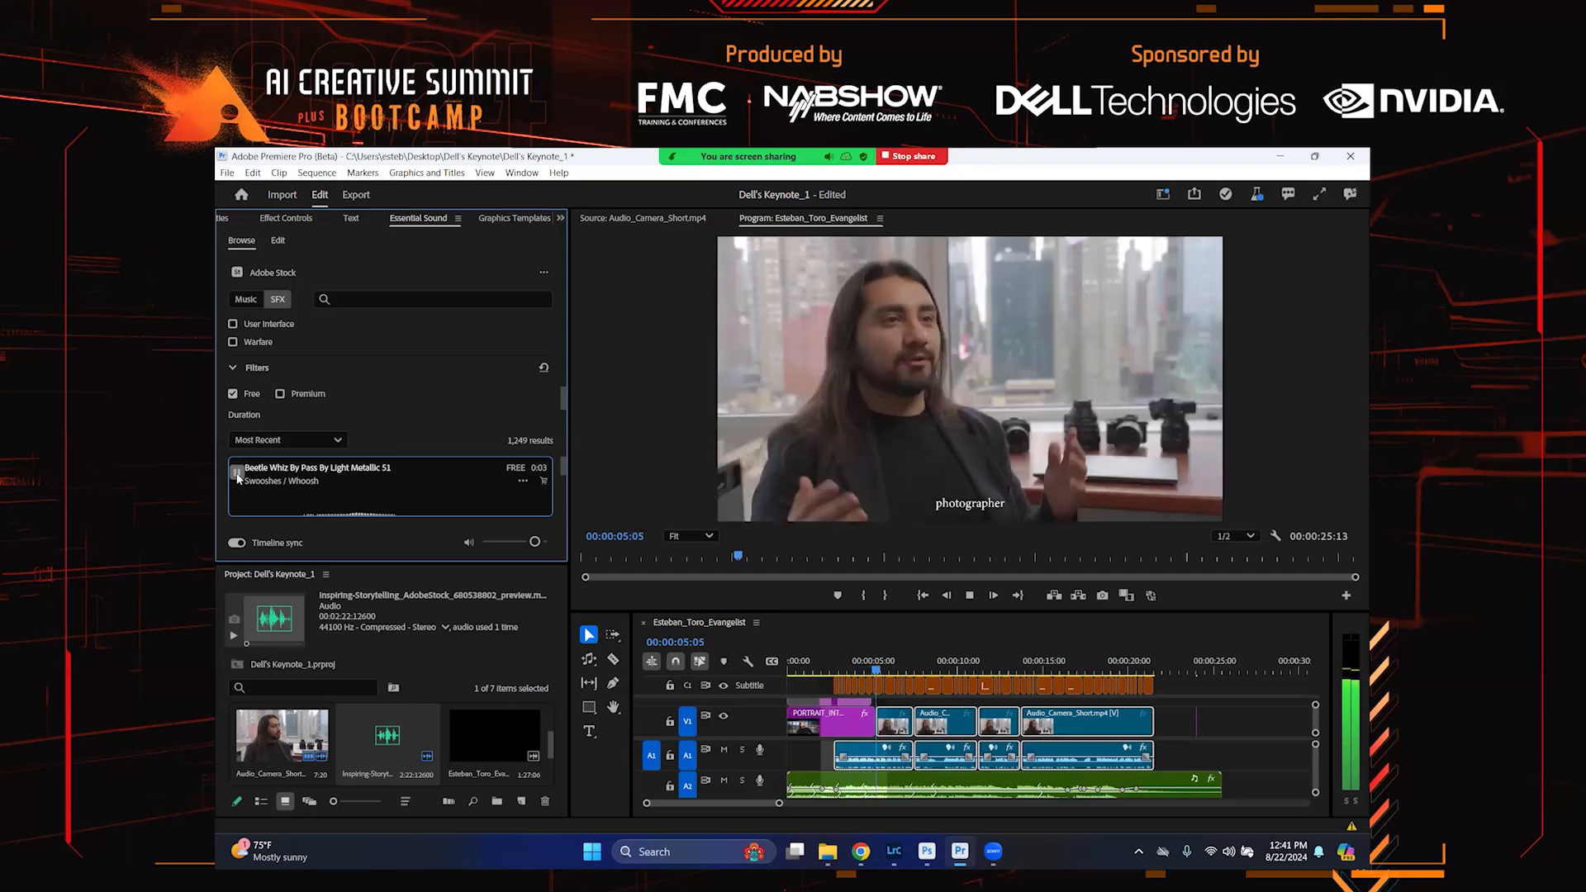
left_click(237, 474)
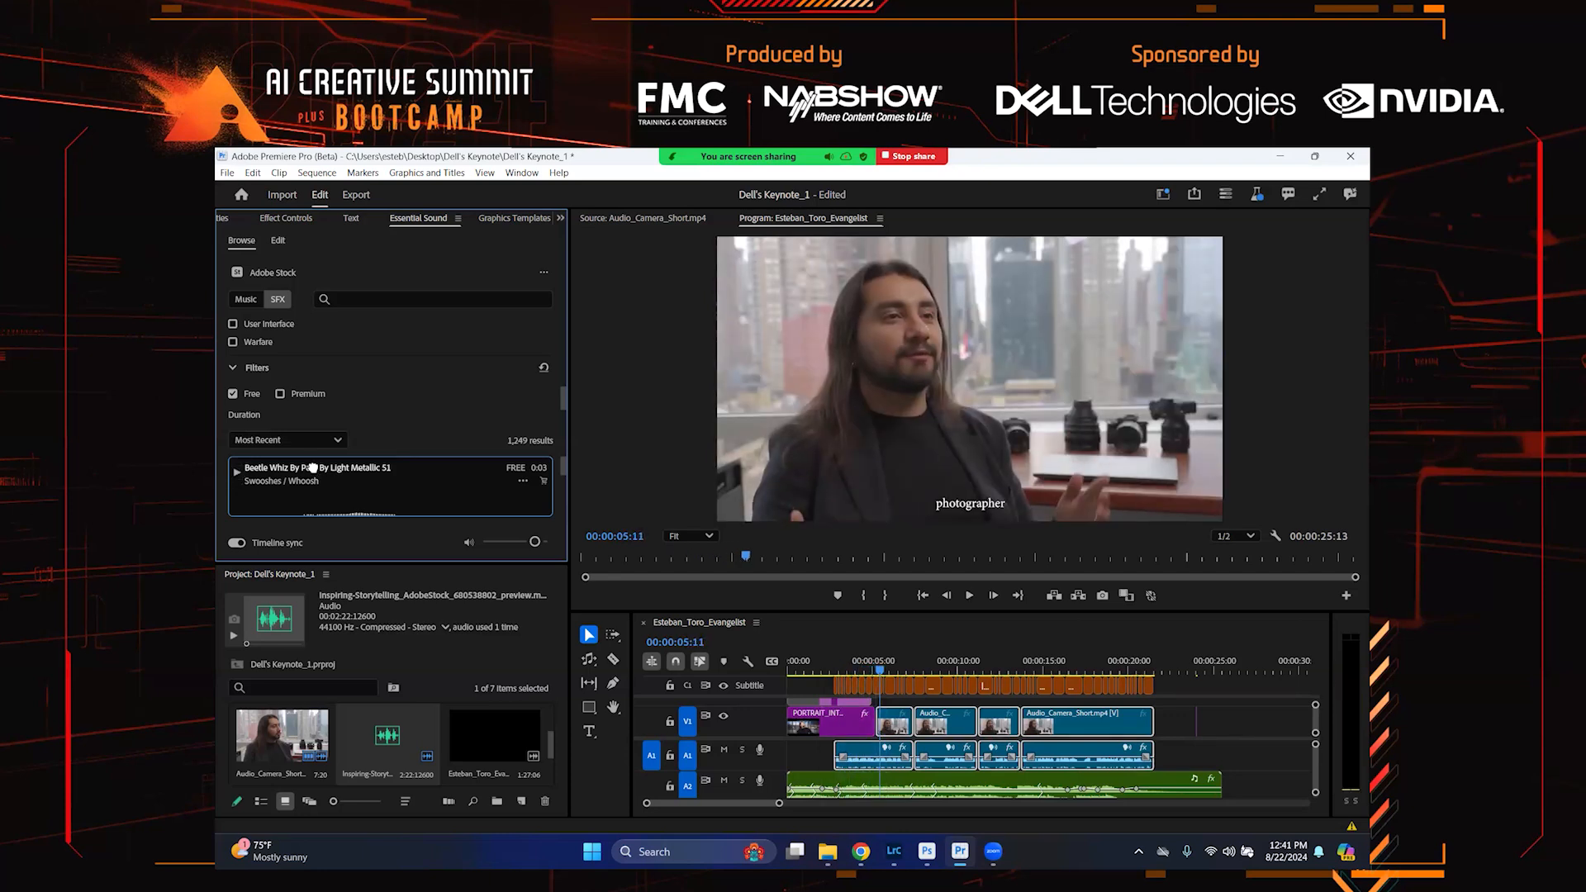
Add the Beetle Whiz sound effect to the sequence, dismissing the debug error dialogs
left_click_drag(319, 471, 1280, 755)
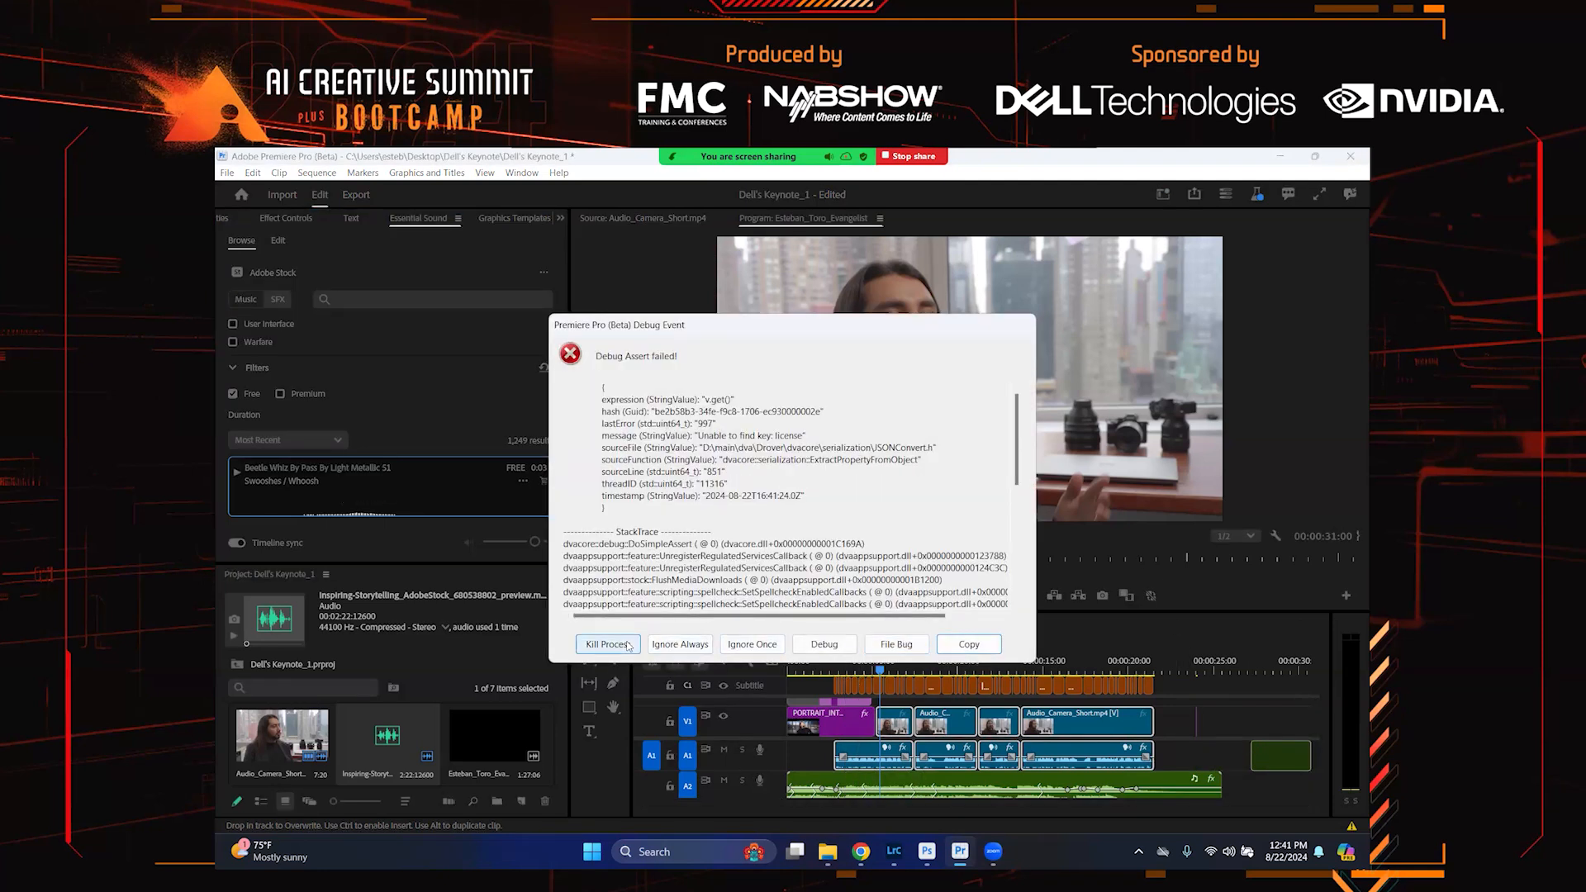
left_click(768, 650)
left_click(768, 650)
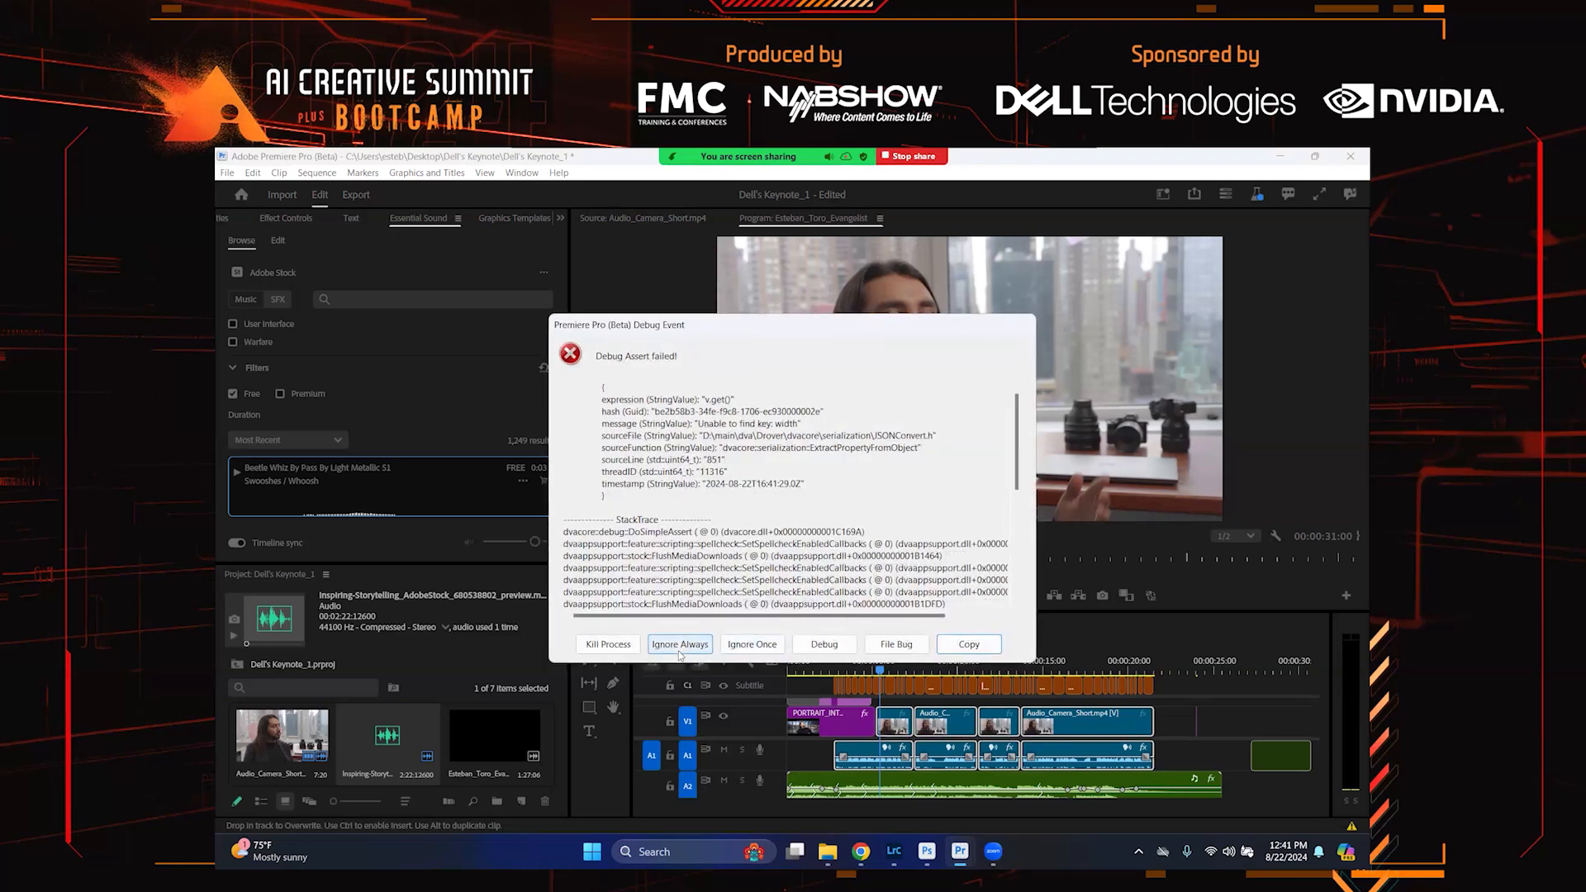
left_click(679, 648)
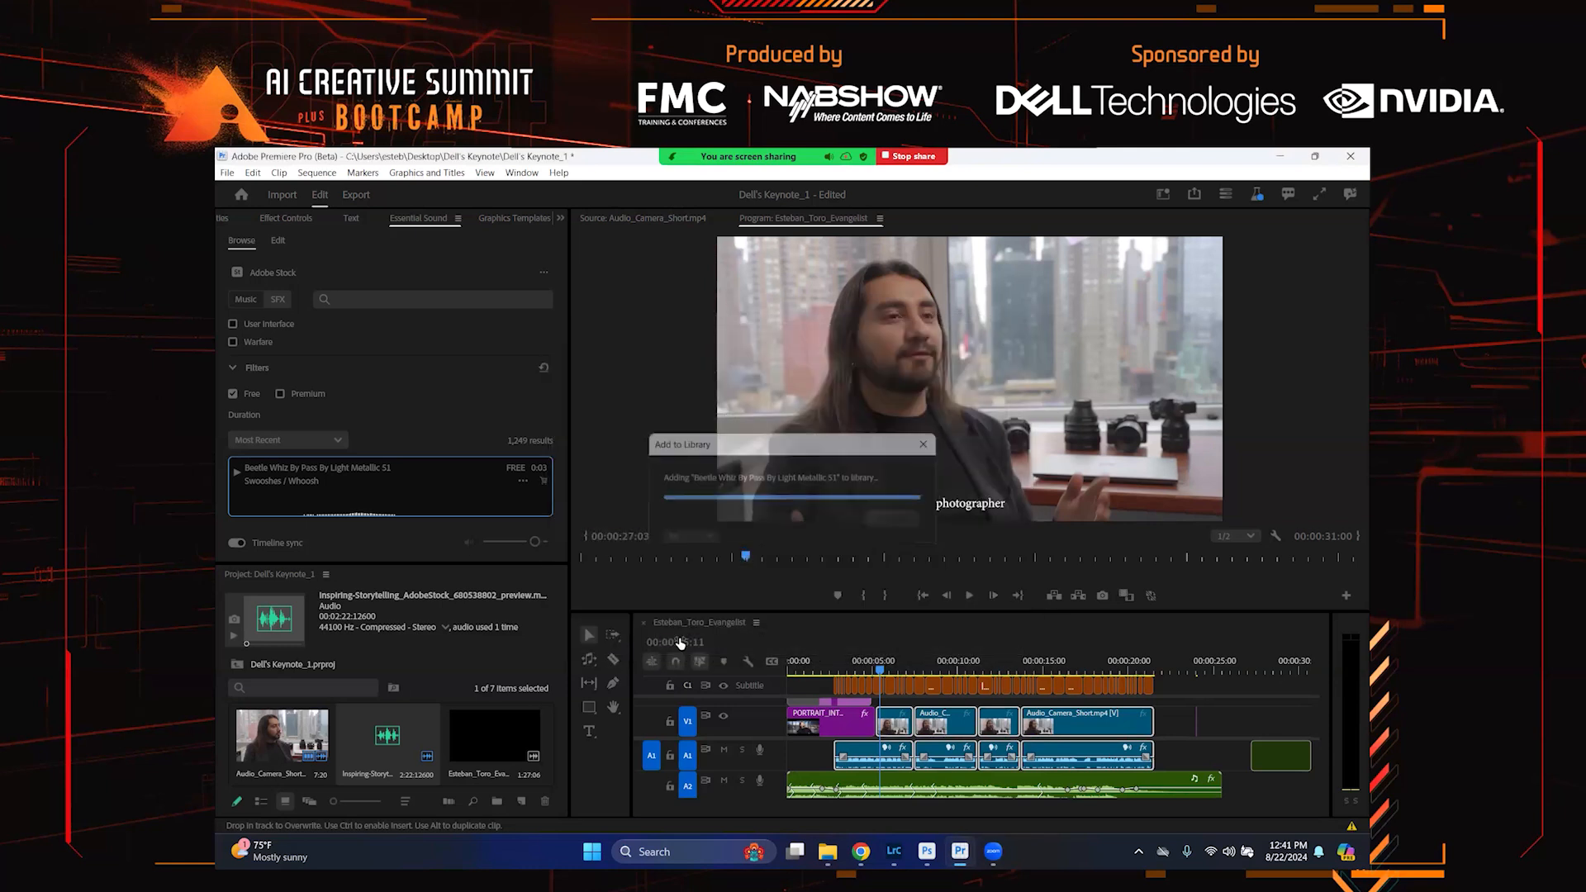
Move the whoosh effect to a new audio track under the intro title transition and nudge it slightly later
left_click_drag(1276, 753, 871, 780)
key("=")
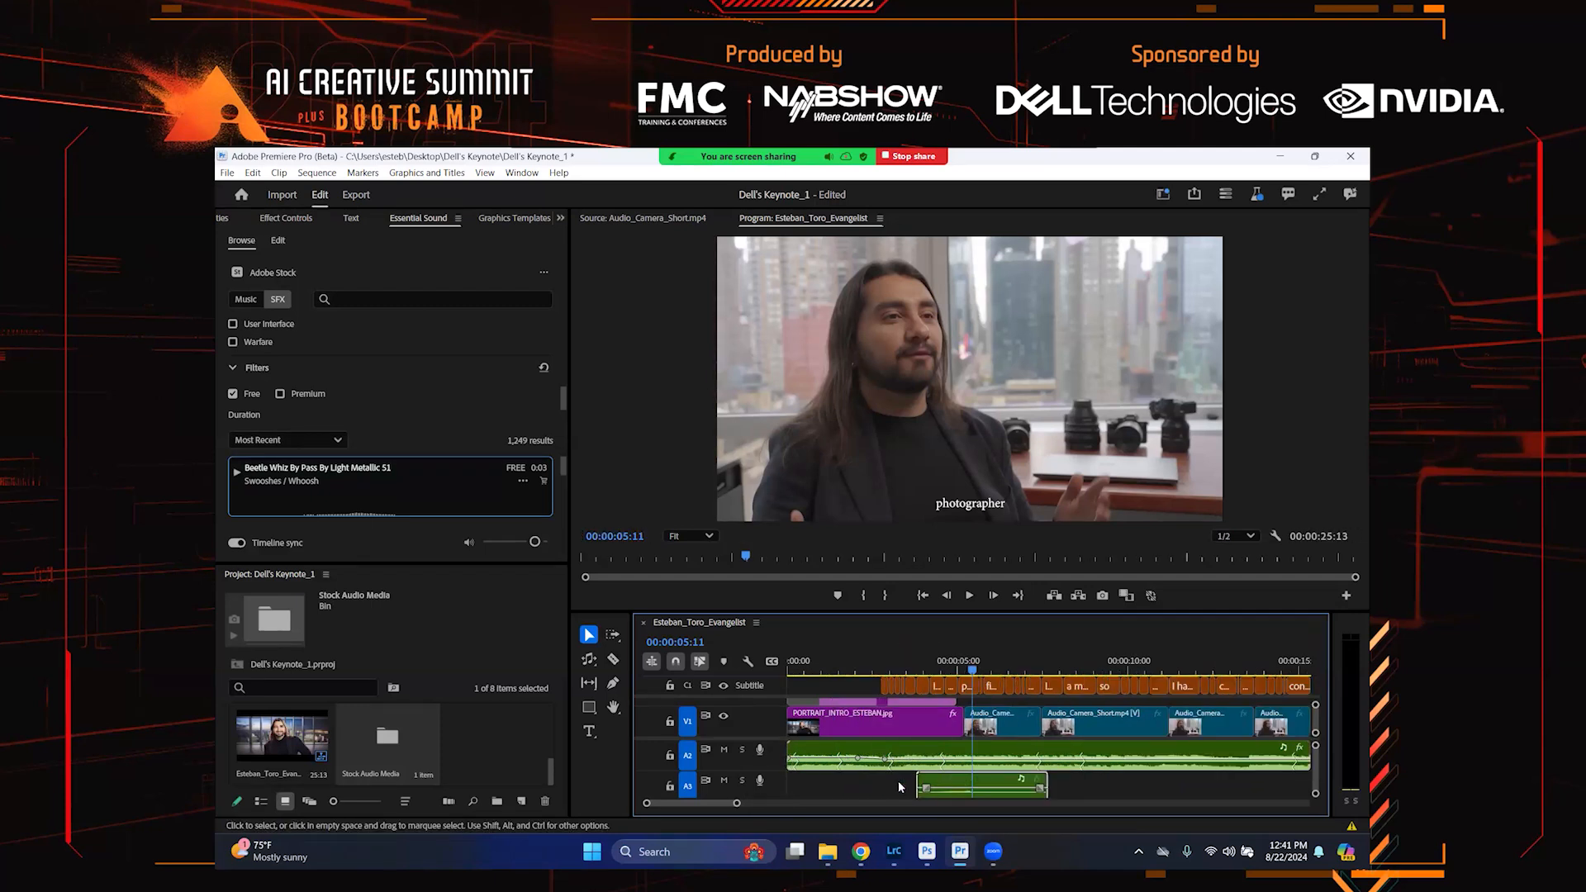
key("=")
key("=")
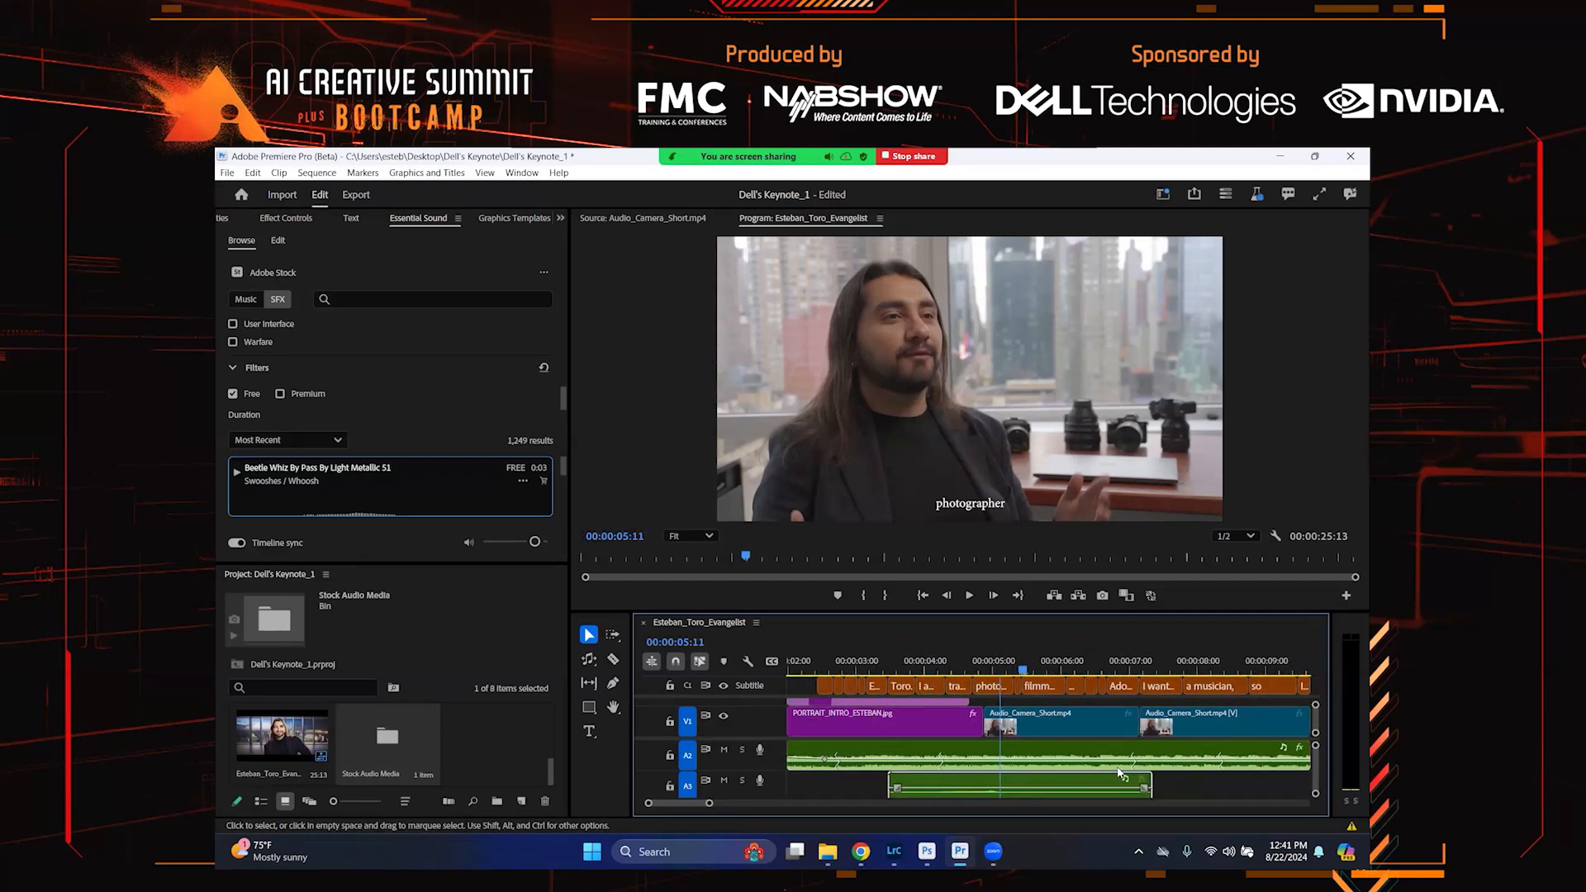
left_click_drag(1053, 780, 1086, 777)
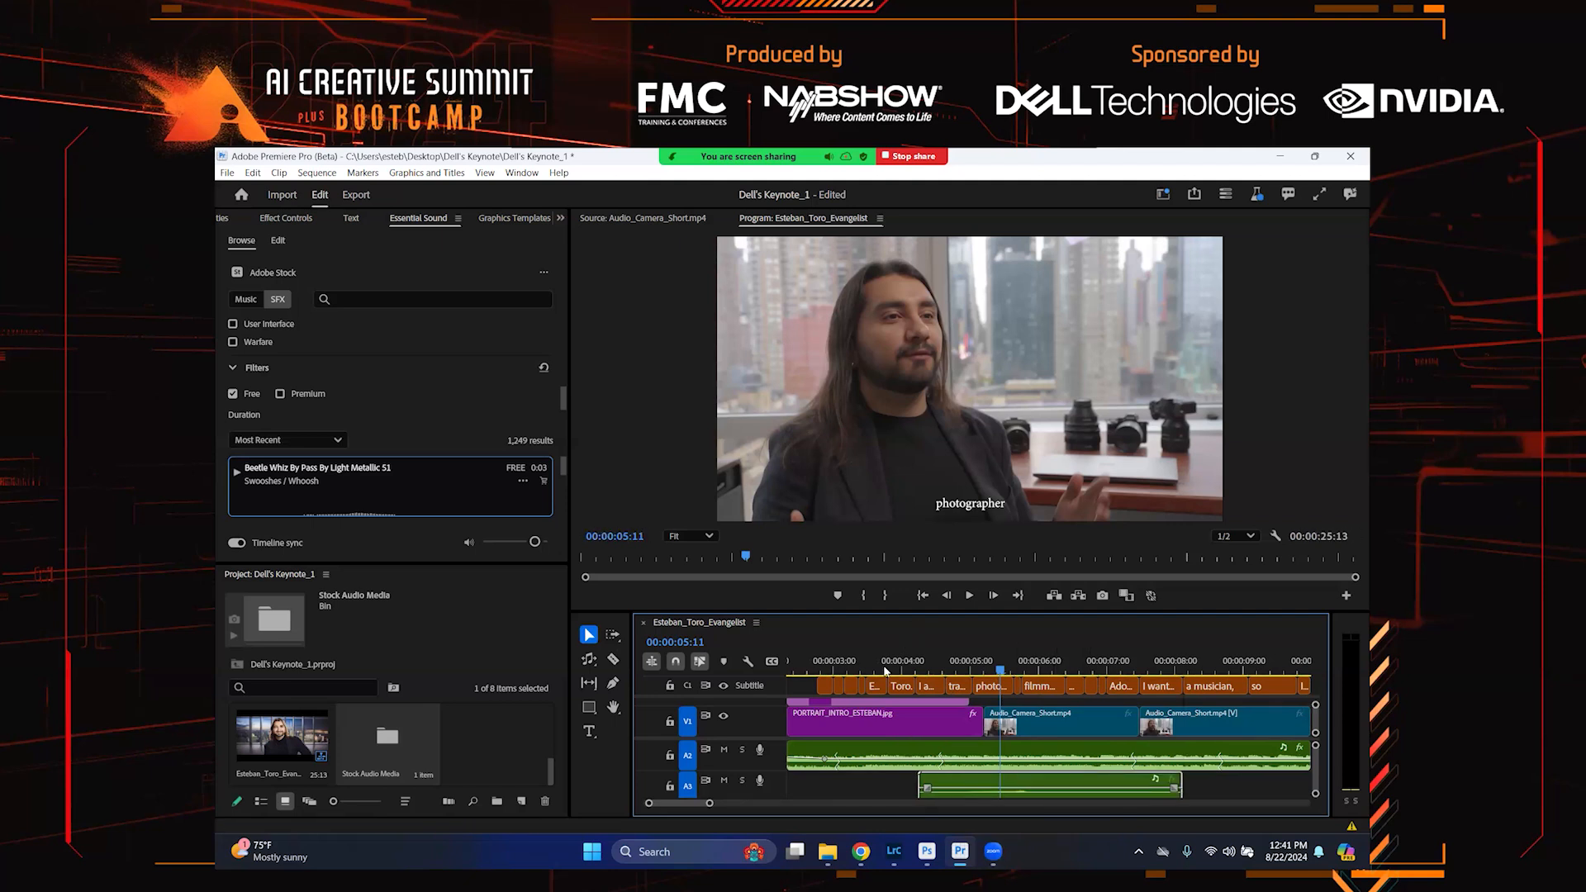
Play the sequence from the start to check the whoosh timing
key("Home")
key("space")
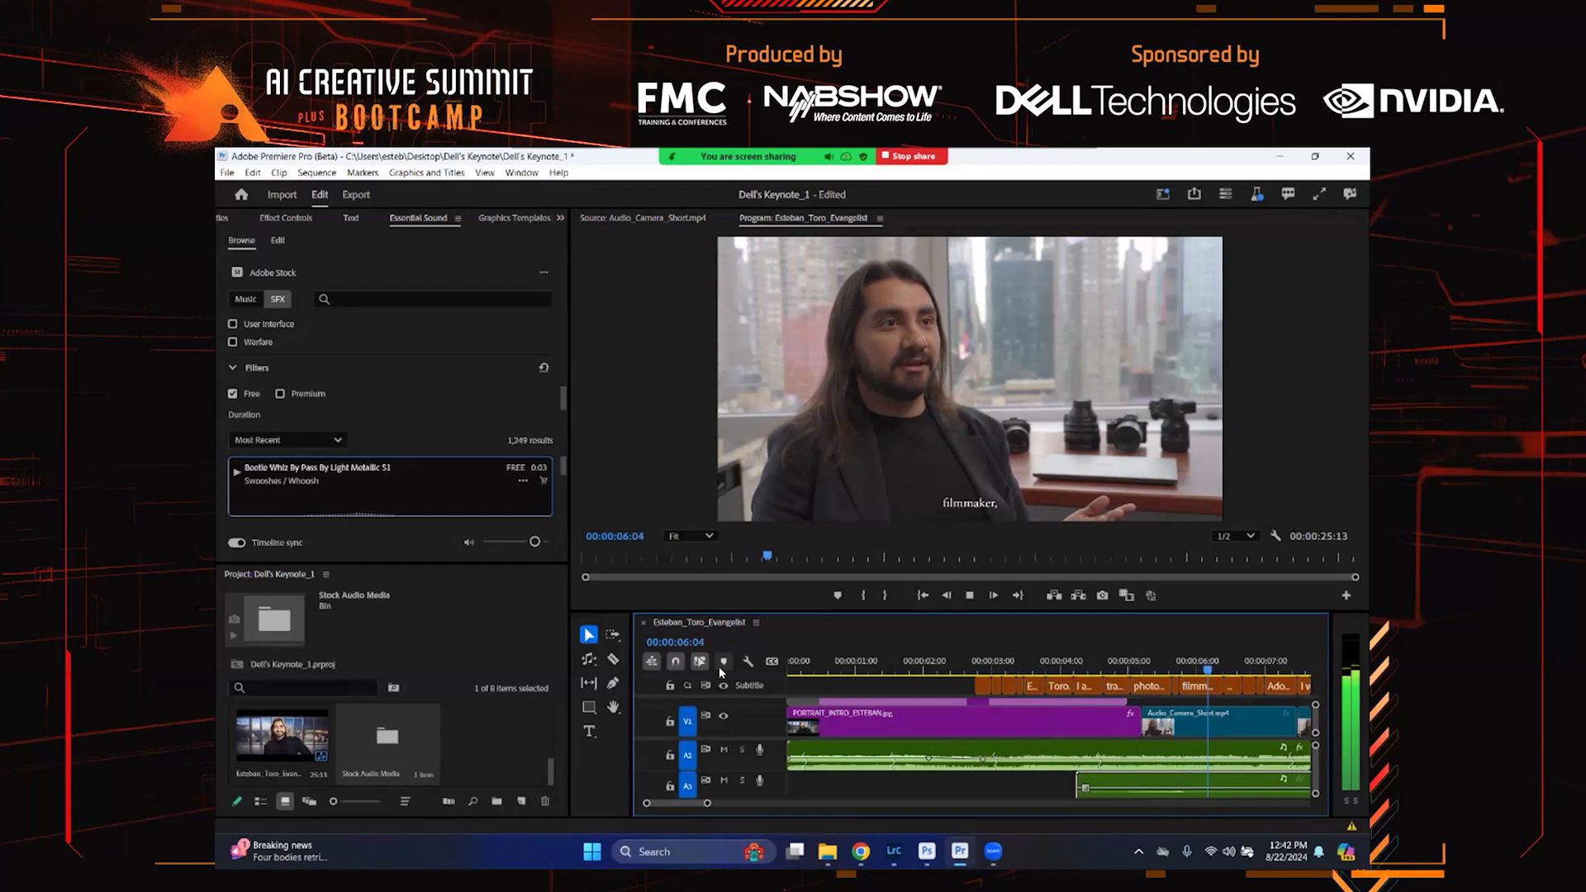
key("space")
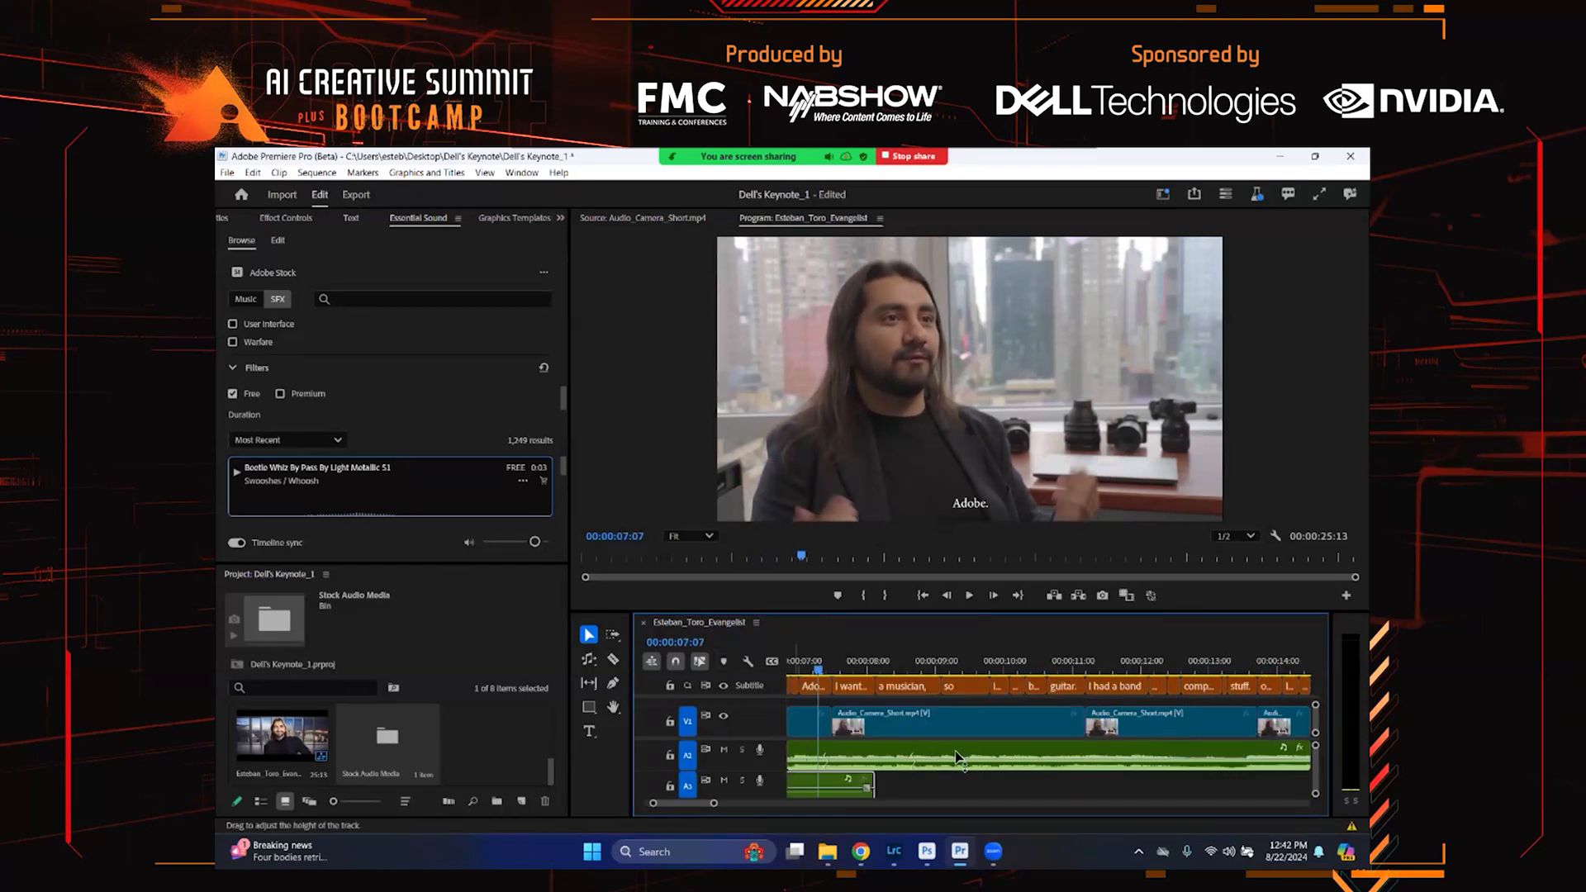
Shift the whoosh effect slightly earlier, replay the intro, and fit the whole sequence in the timeline
scroll(958, 758, "up", 3)
left_click_drag(1026, 786, 954, 781)
left_click(855, 643)
key("space")
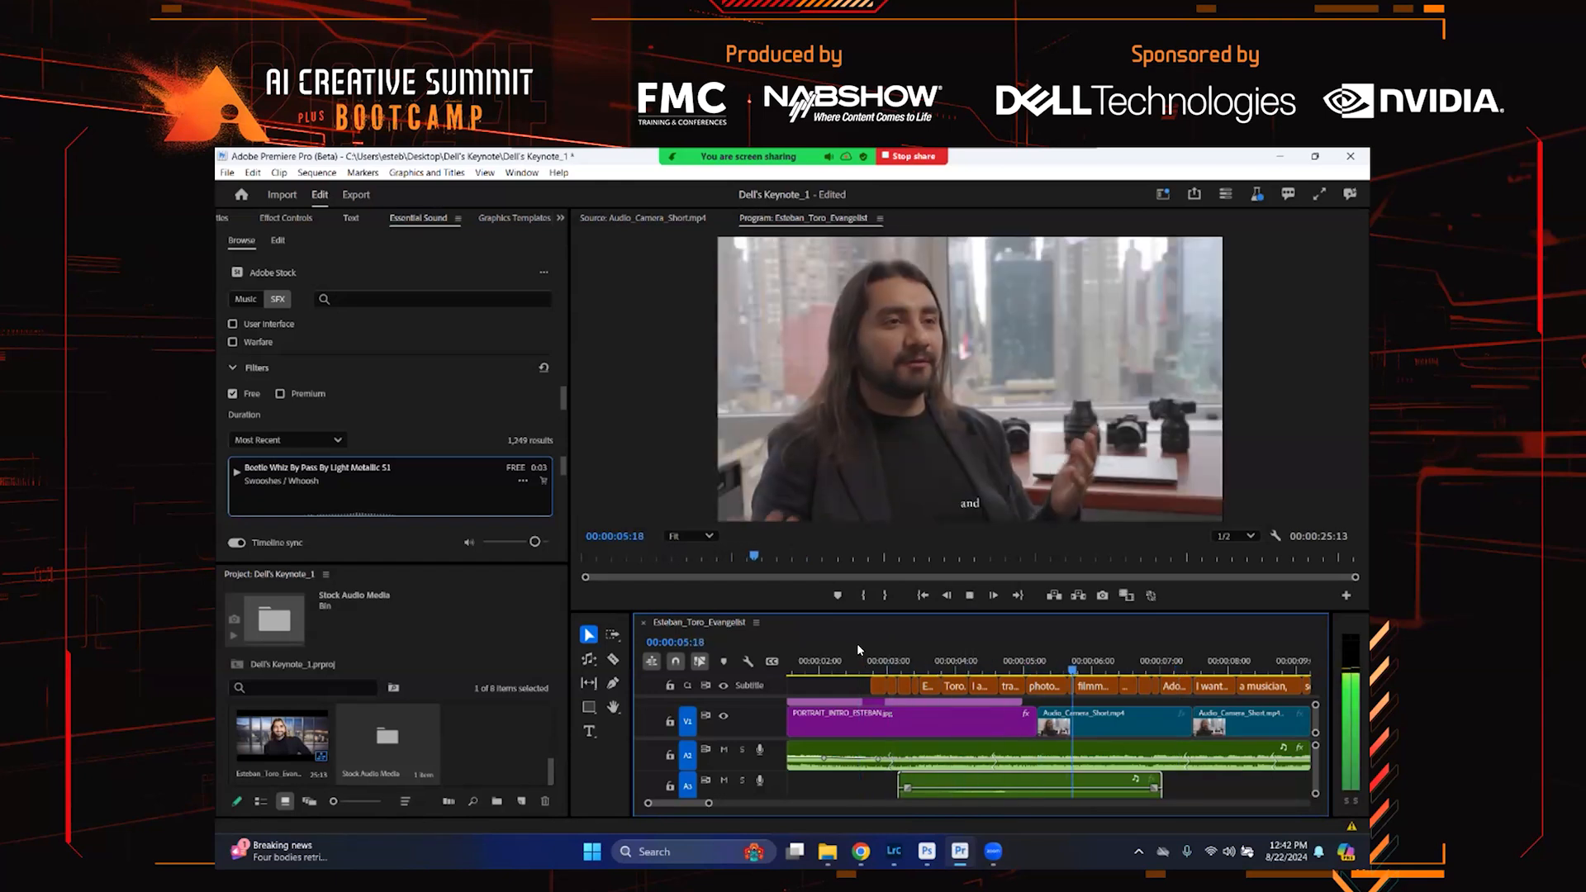
key("space")
key("backslash")
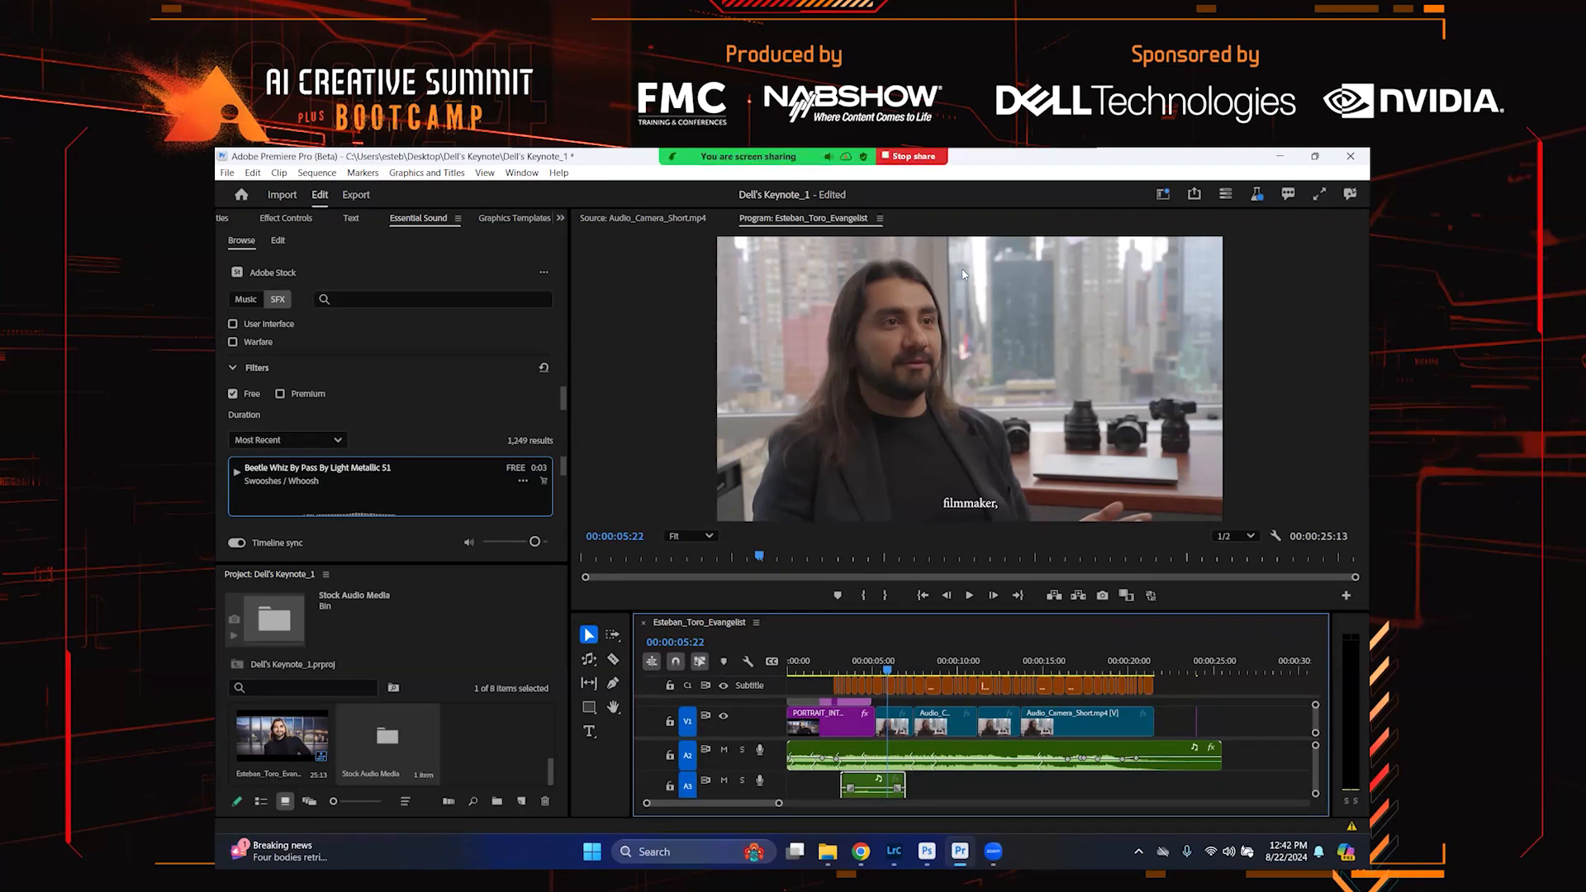
Switch to the web browser and open stock.adobe.com in a new tab
left_click(914, 155)
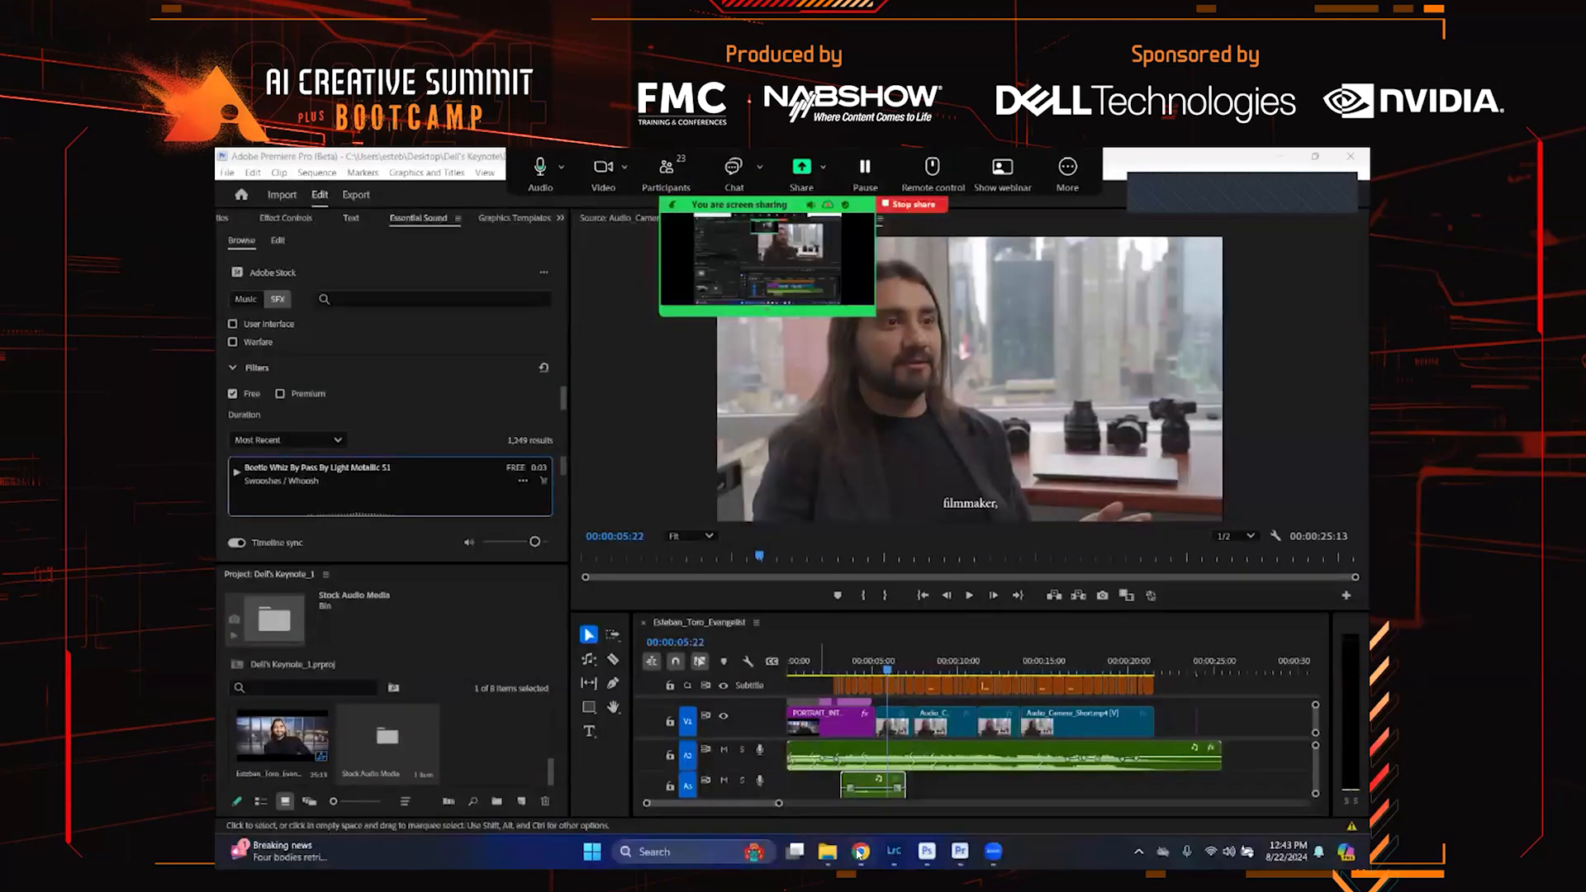
left_click(860, 851)
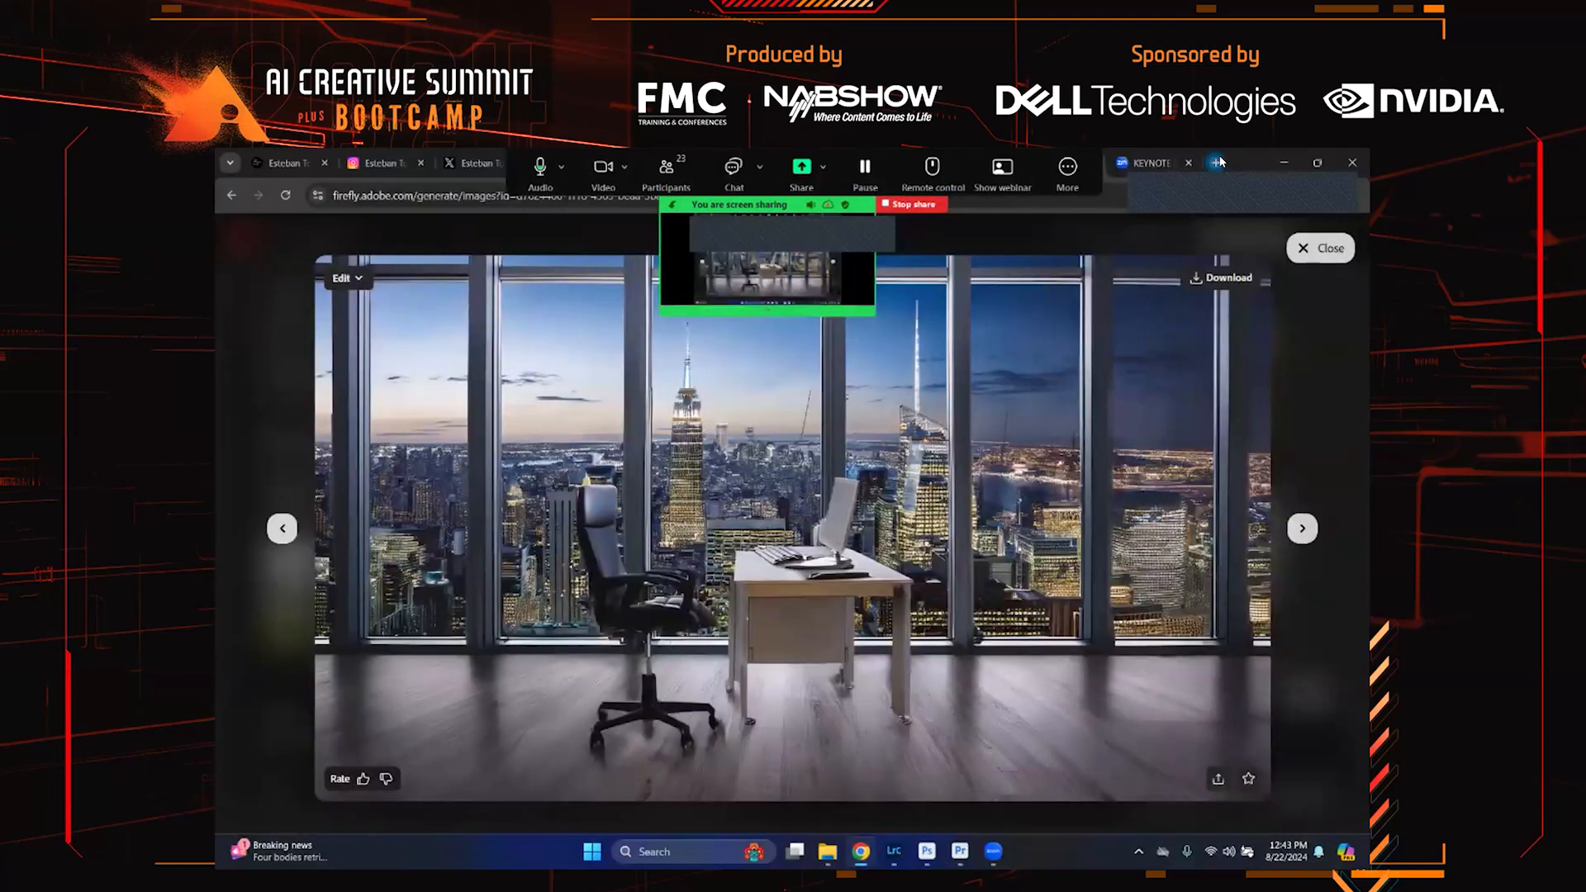
left_click(1217, 163)
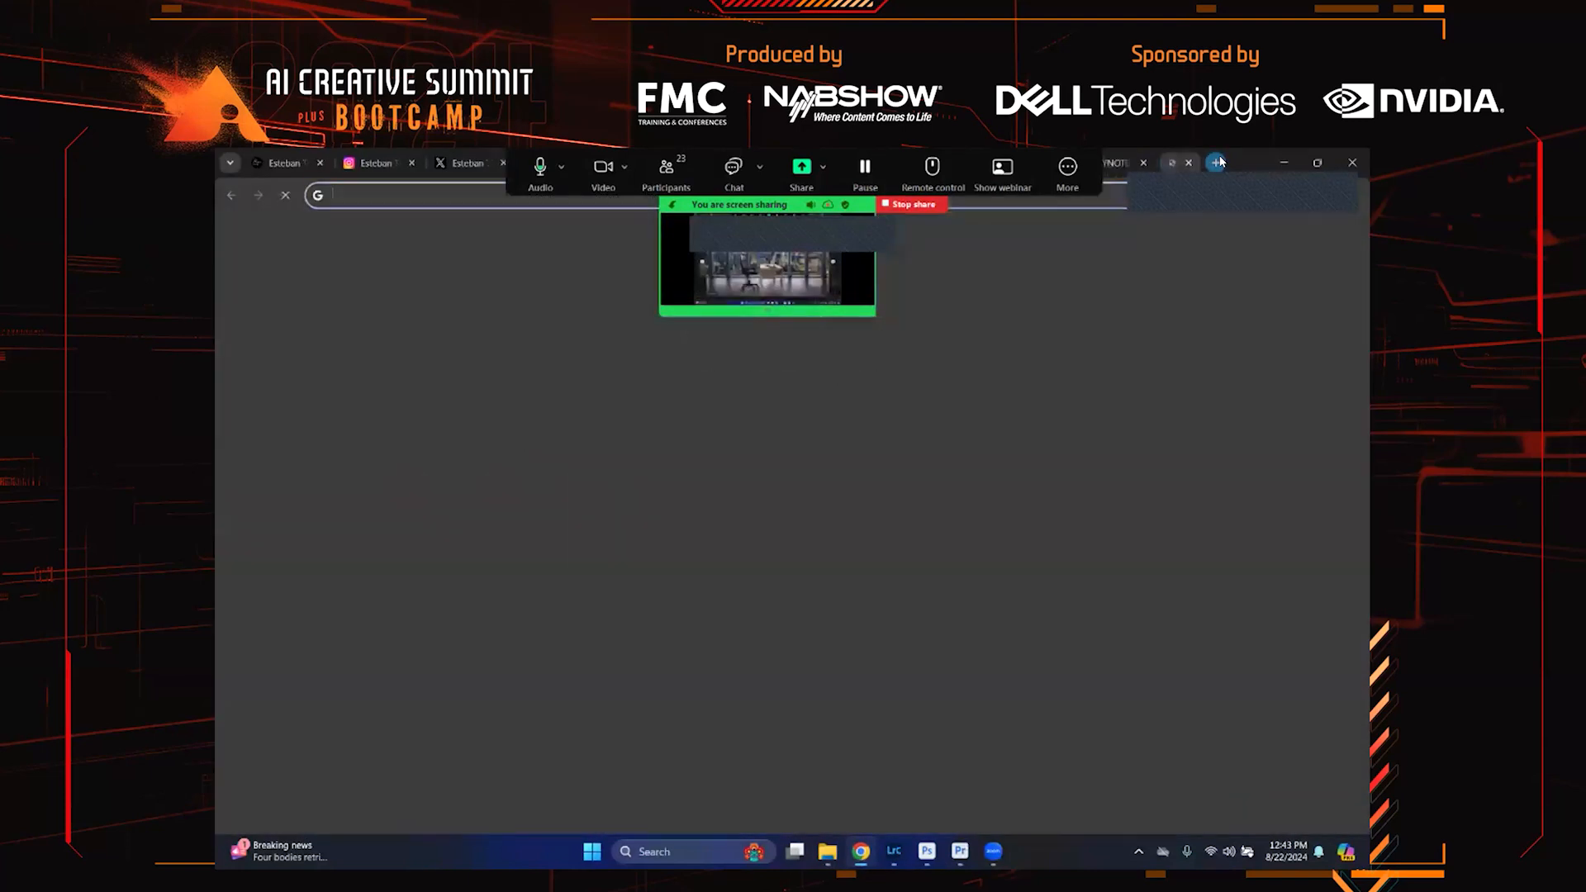
type("stock.adobe.com")
key("Return")
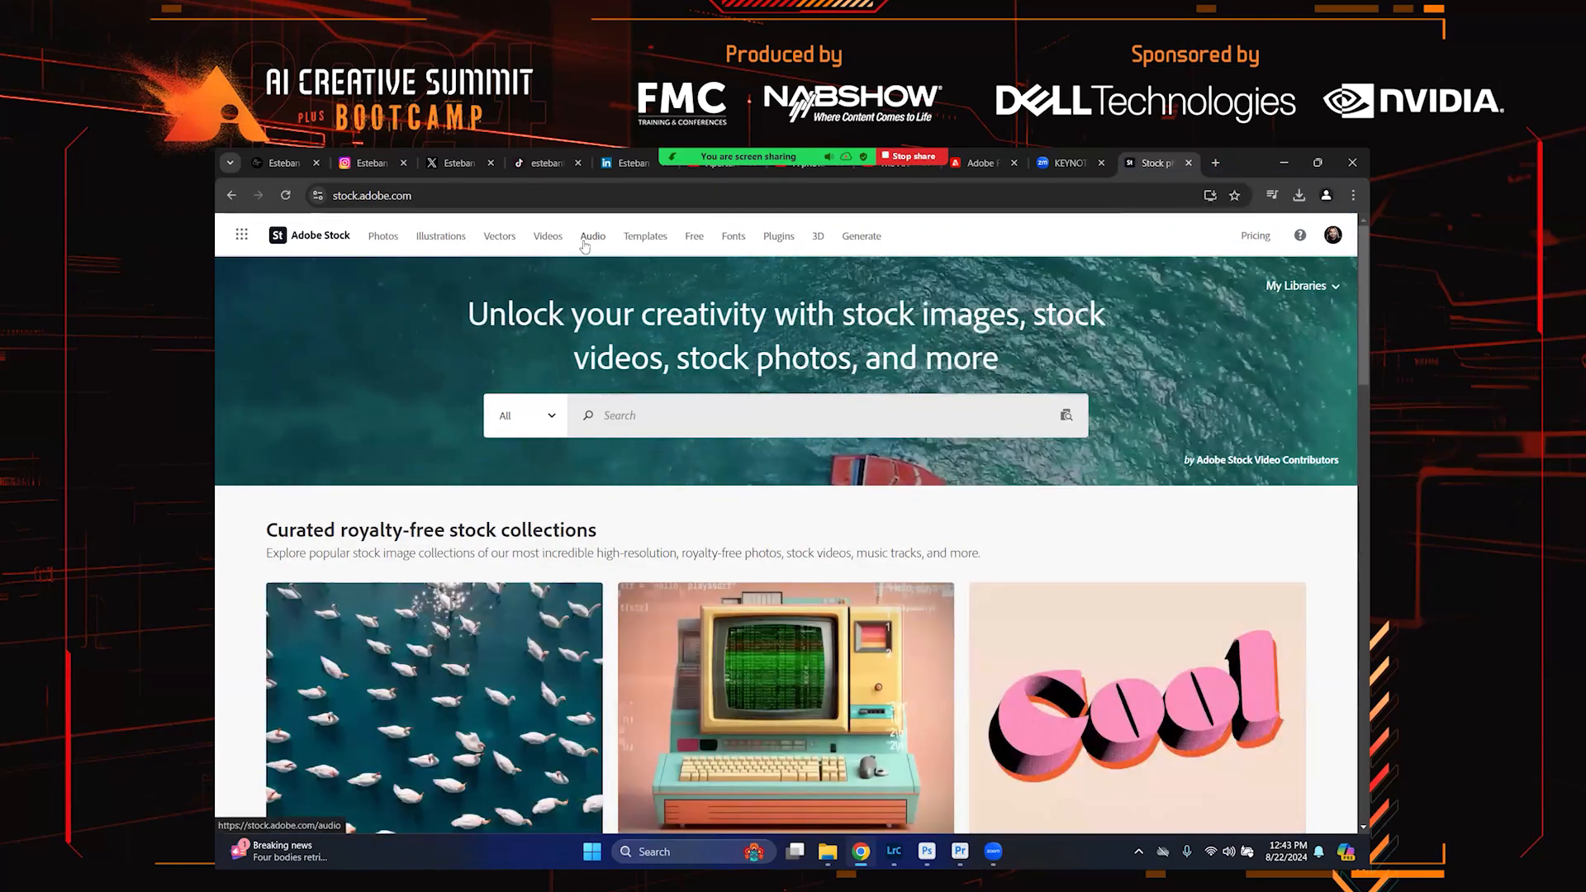
Open Adobe Stock's audio section, pick the Film genre collection, and browse its list of music tracks
left_click(584, 245)
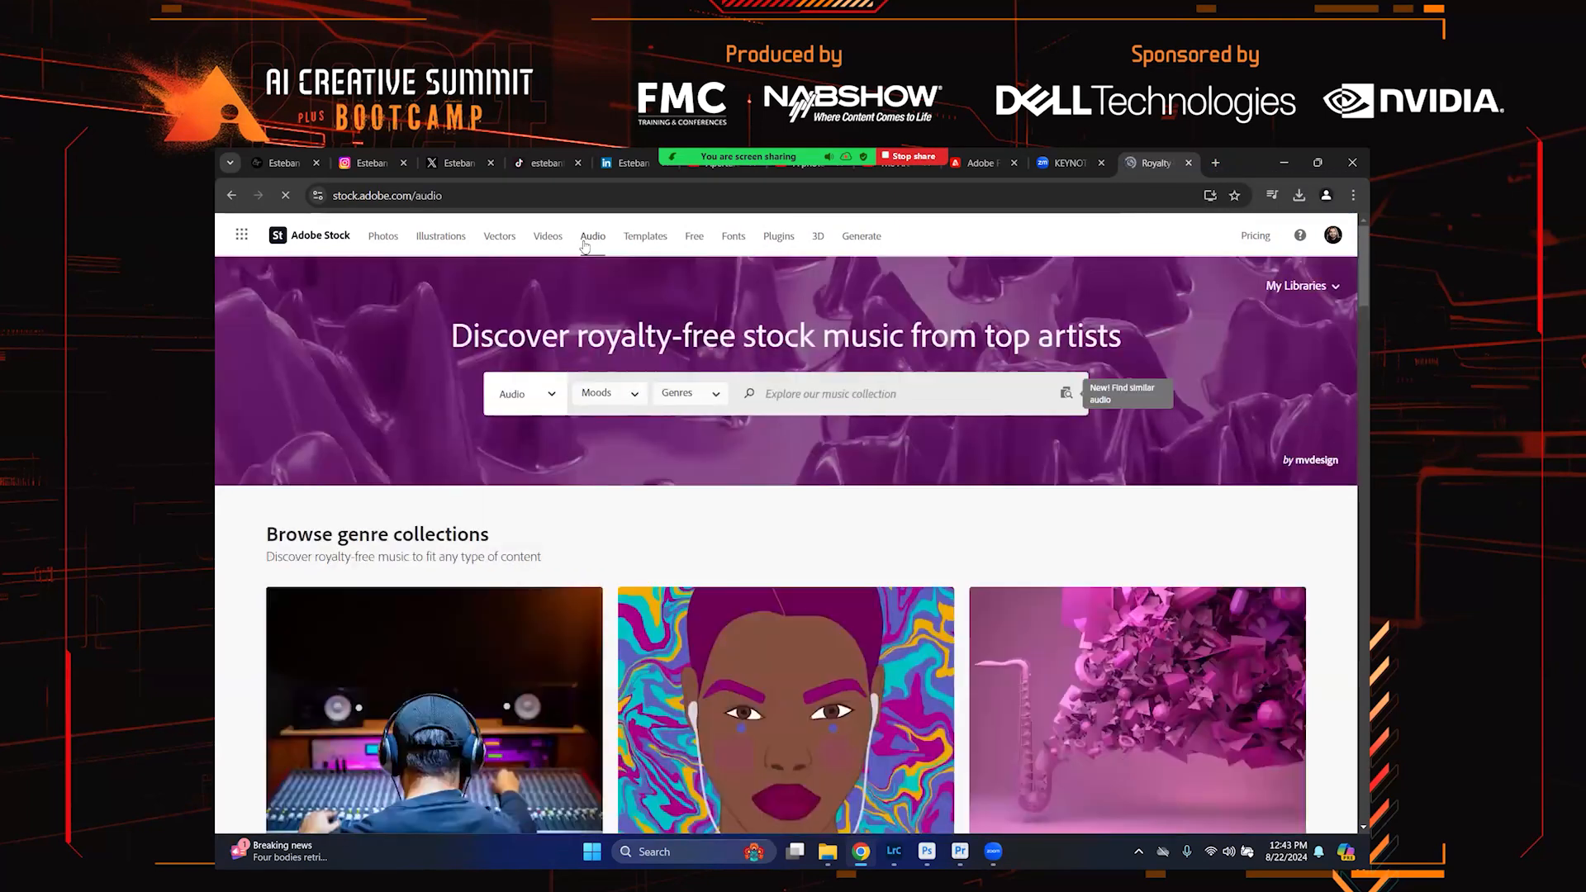
scroll(651, 621, "down", 1)
scroll(651, 621, "down", 1)
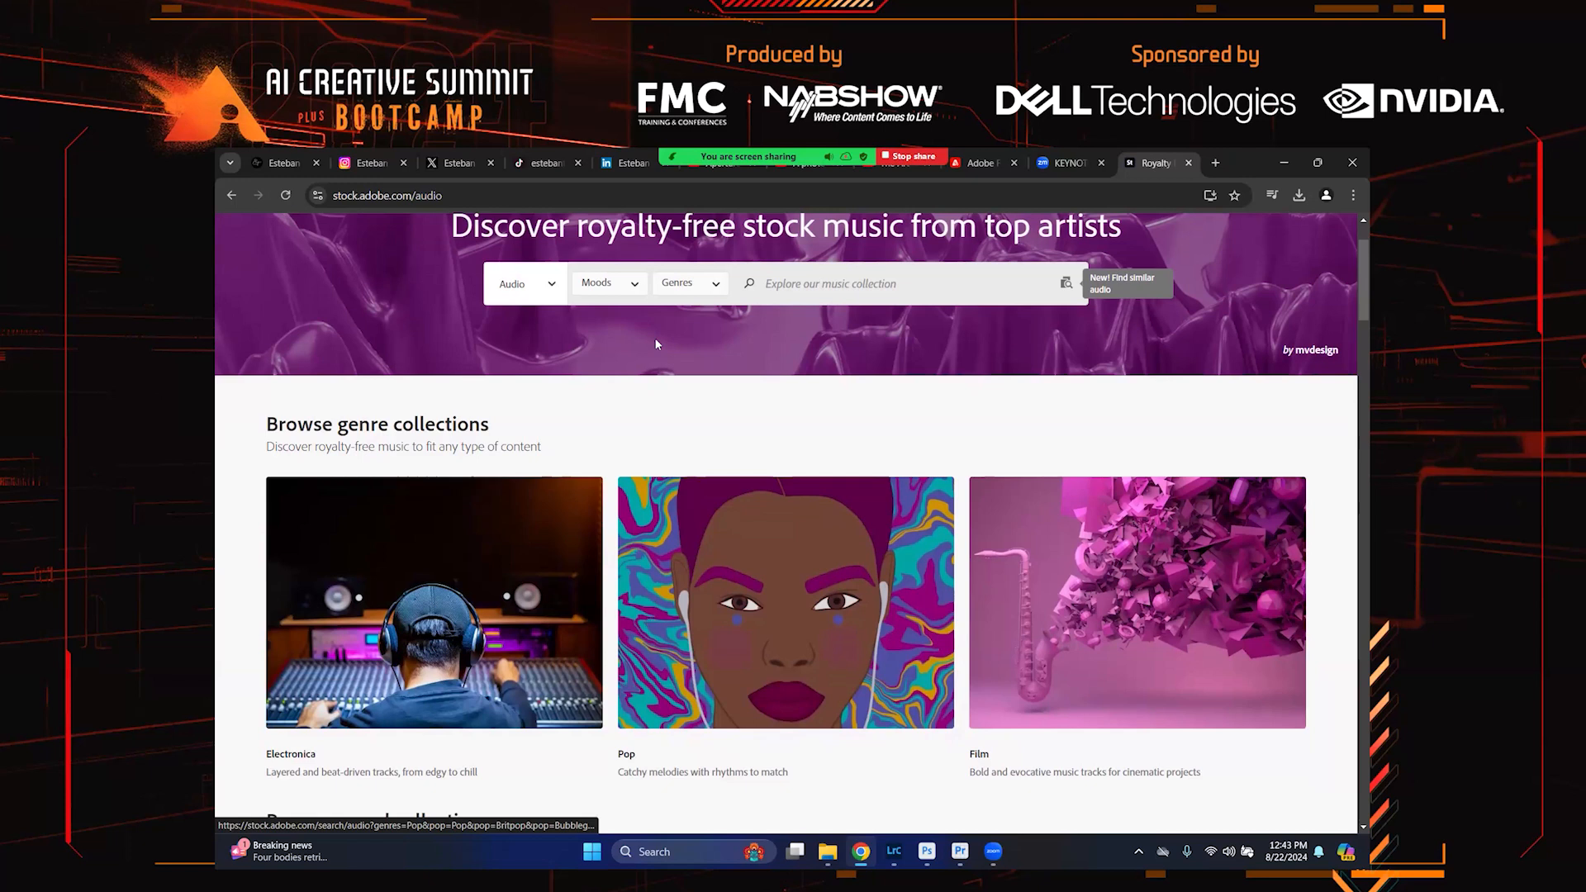
scroll(696, 371, "down", 6)
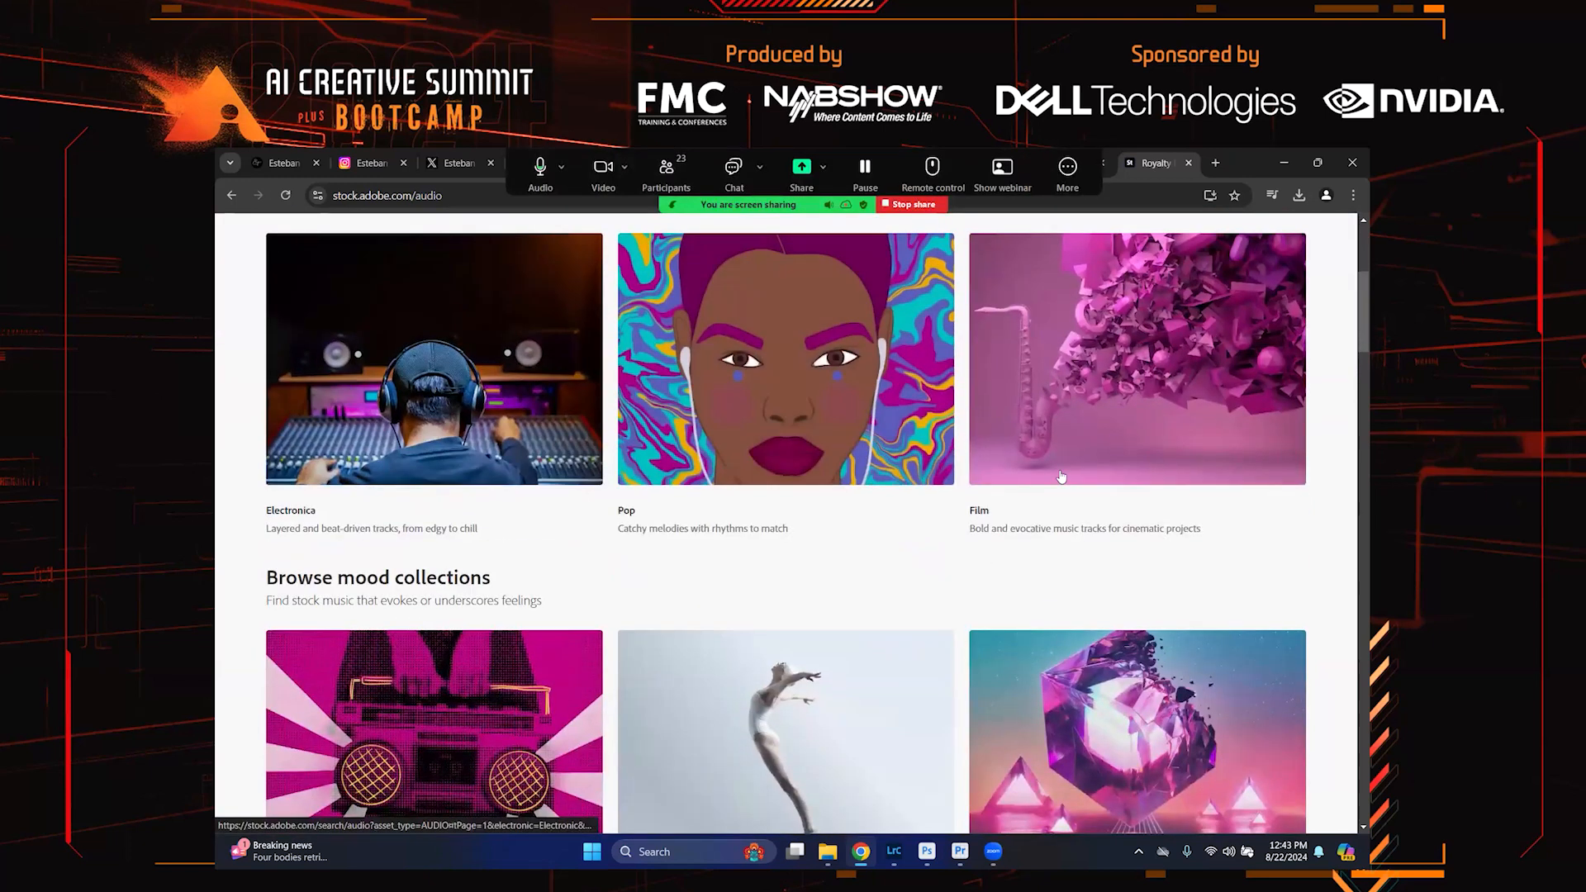
scroll(1061, 477, "up", 3)
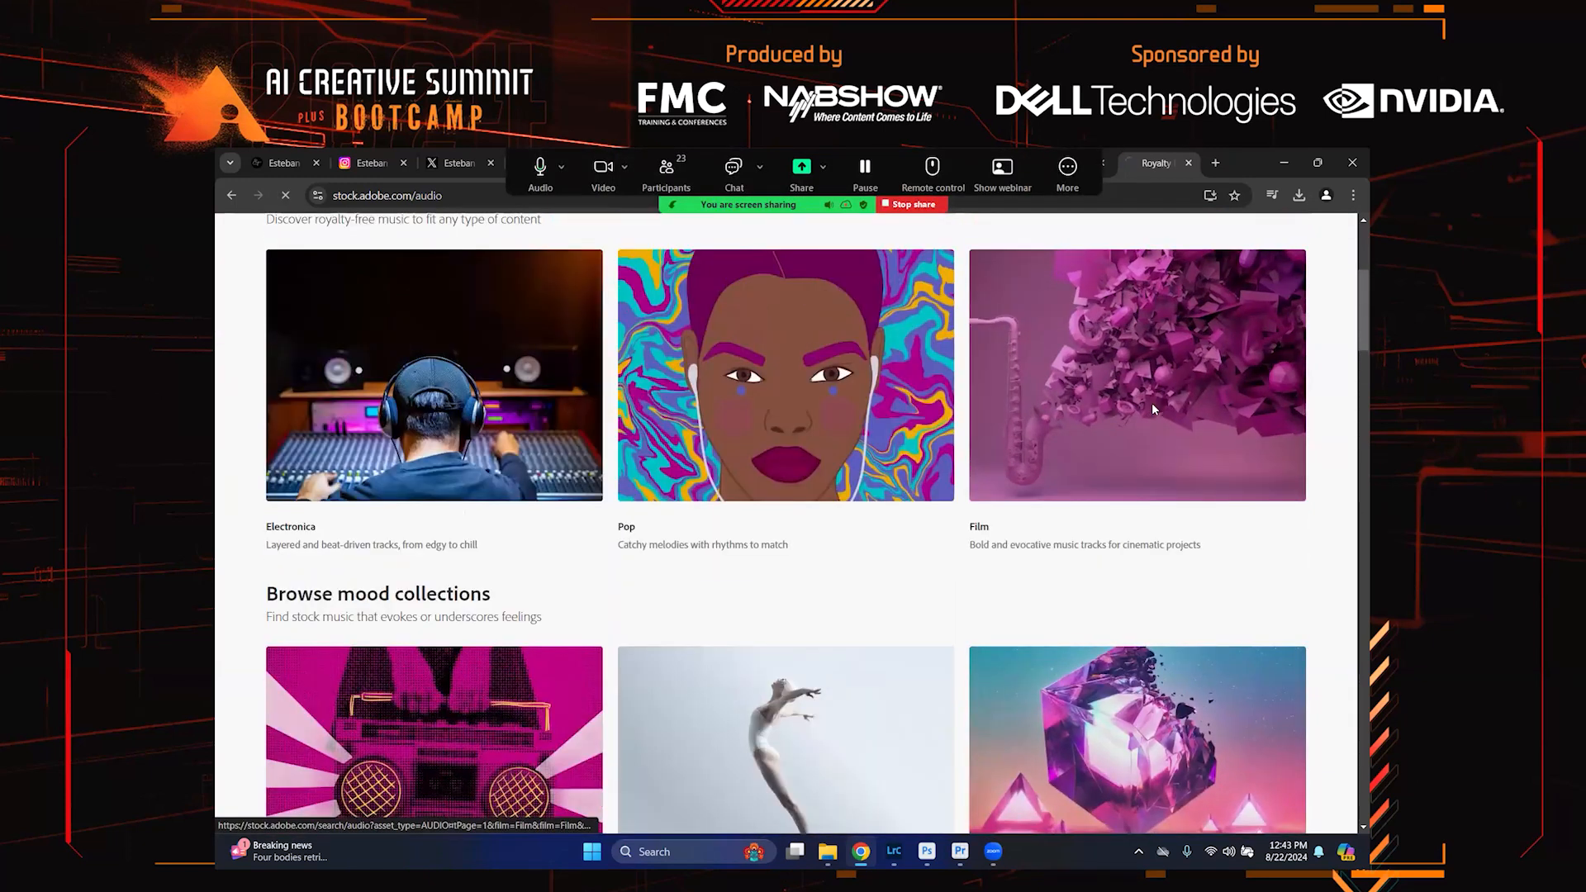
left_click(1152, 403)
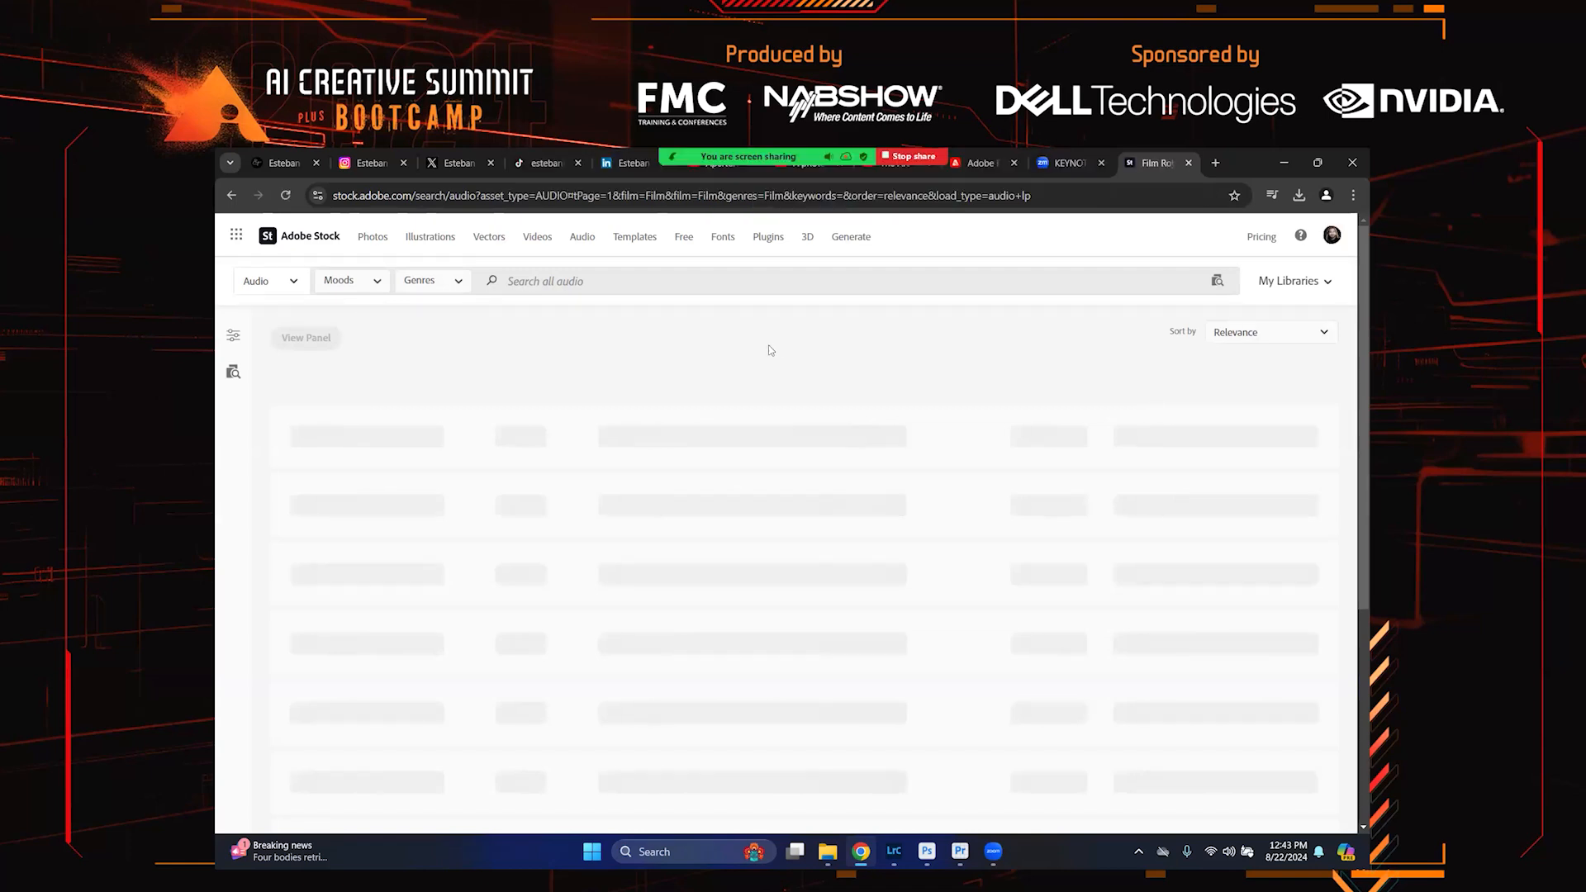
scroll(770, 351, "down", 5)
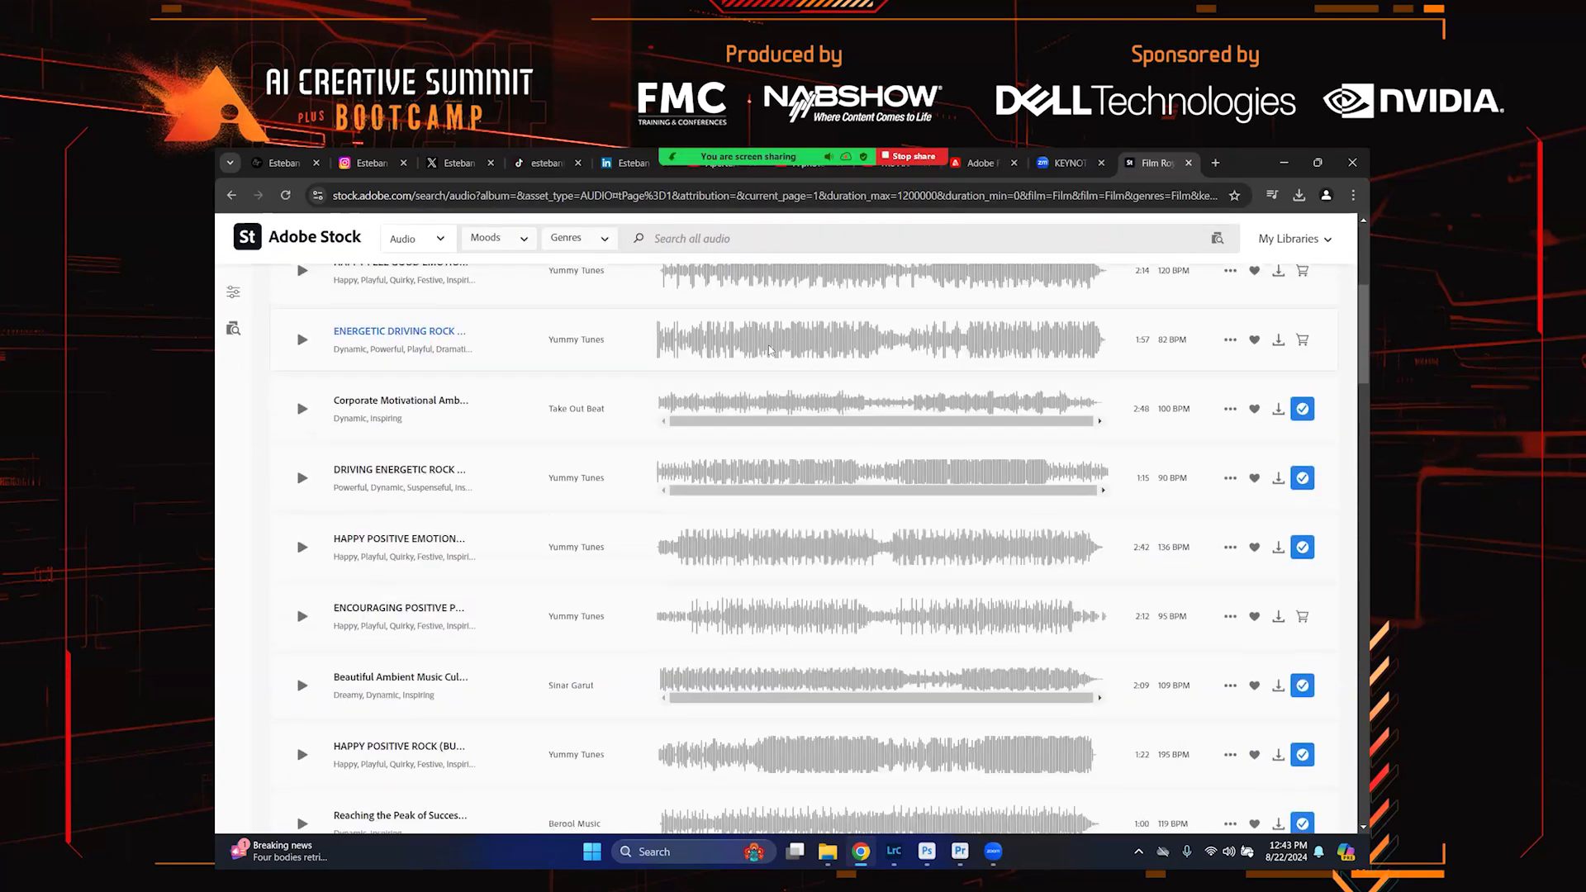
scroll(770, 350, "down", 8)
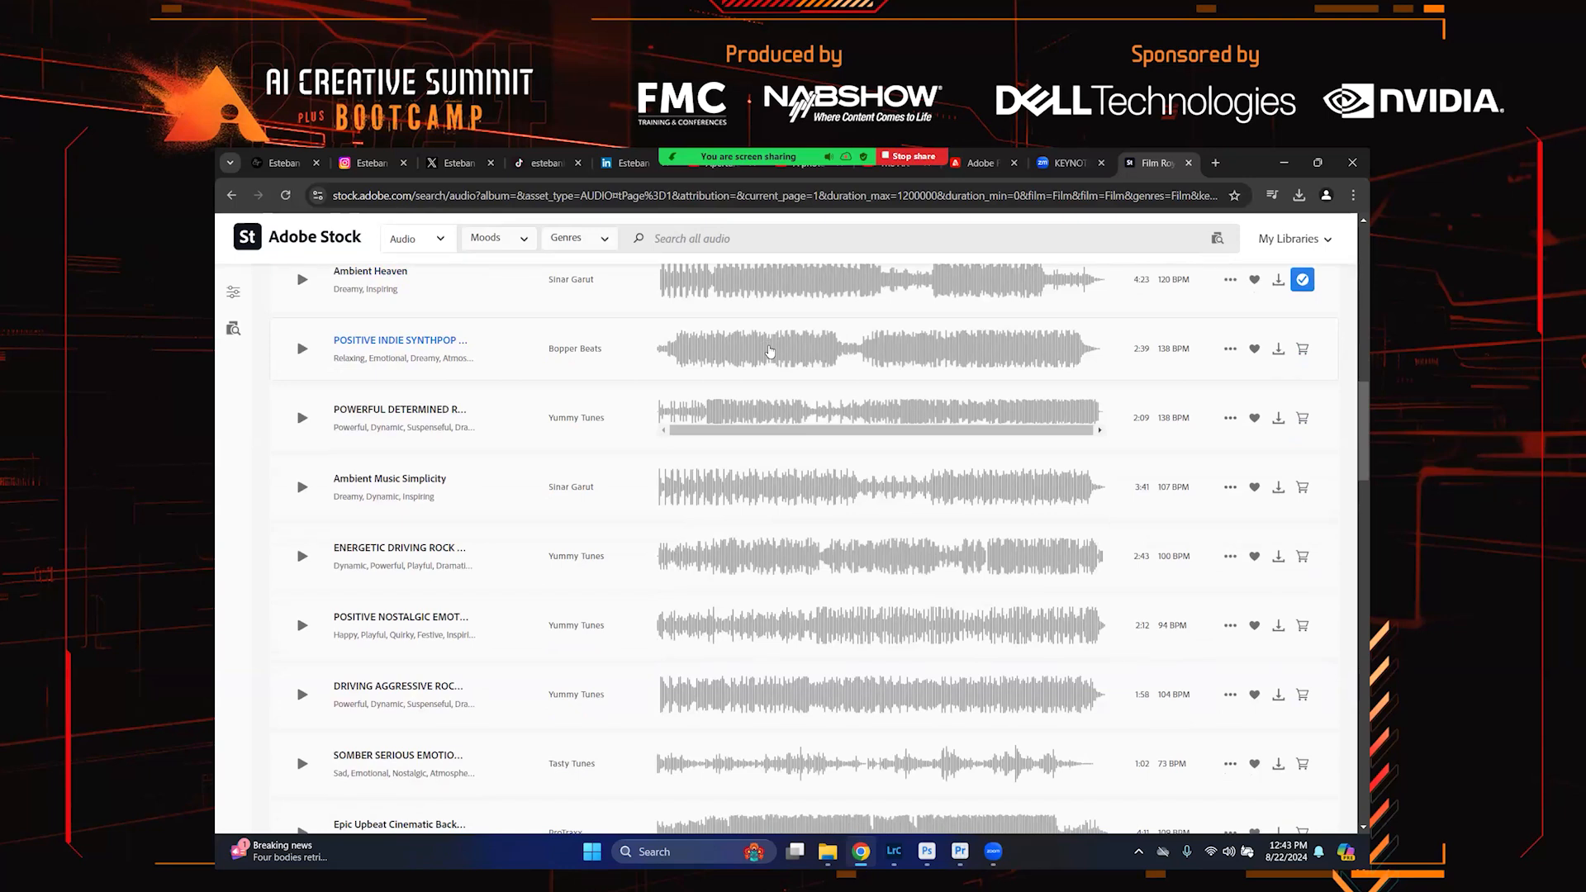
scroll(770, 350, "up", 12)
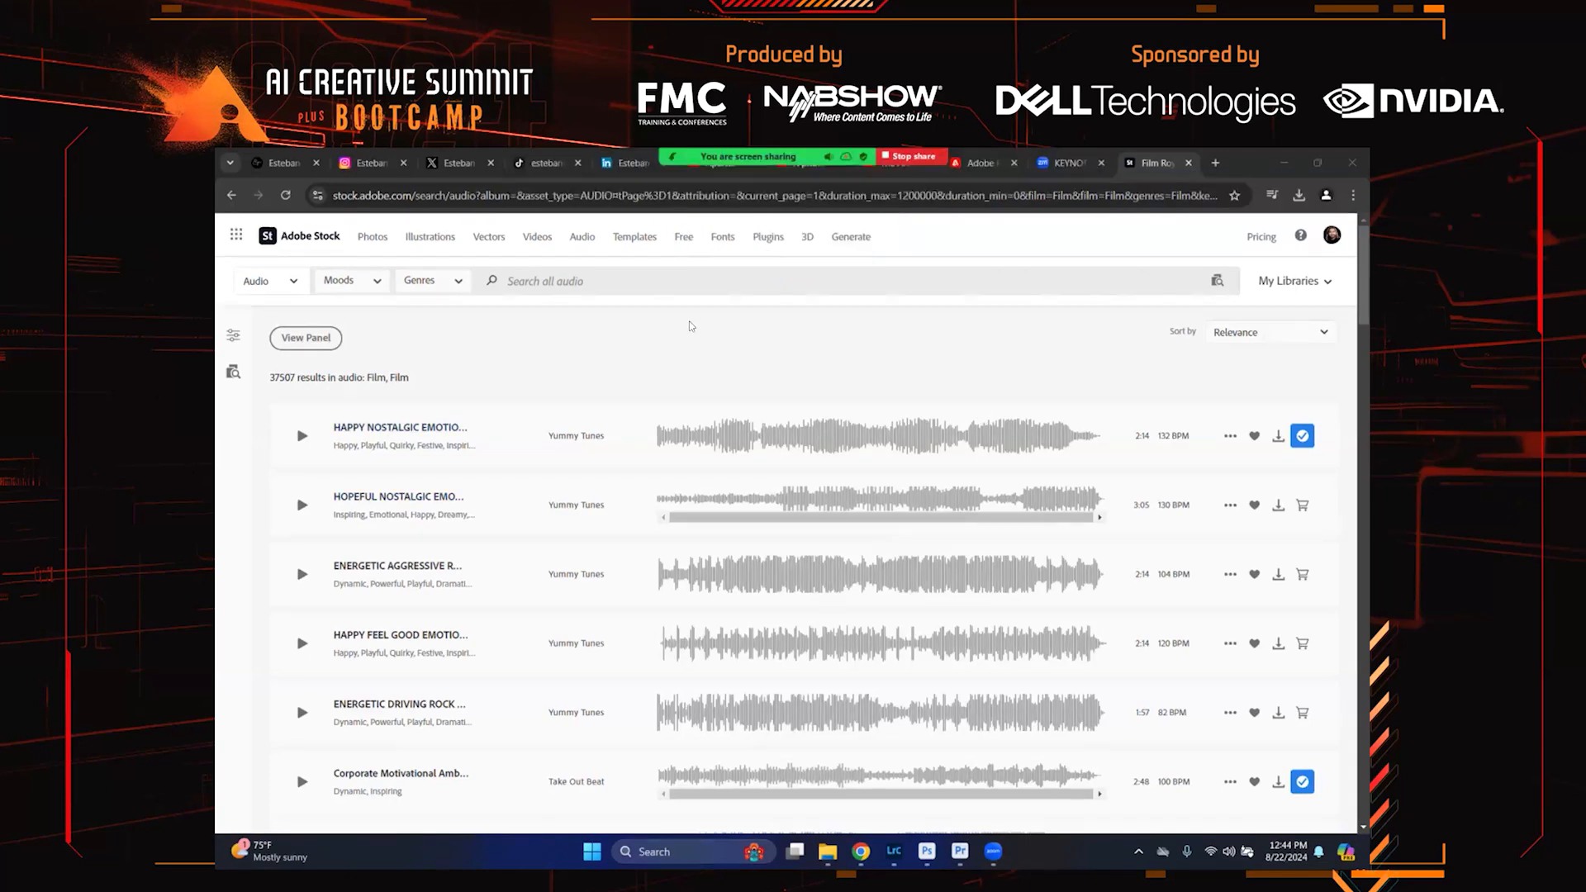
Switch to the Instagram profile tab and then to the X profile tab
left_click(372, 164)
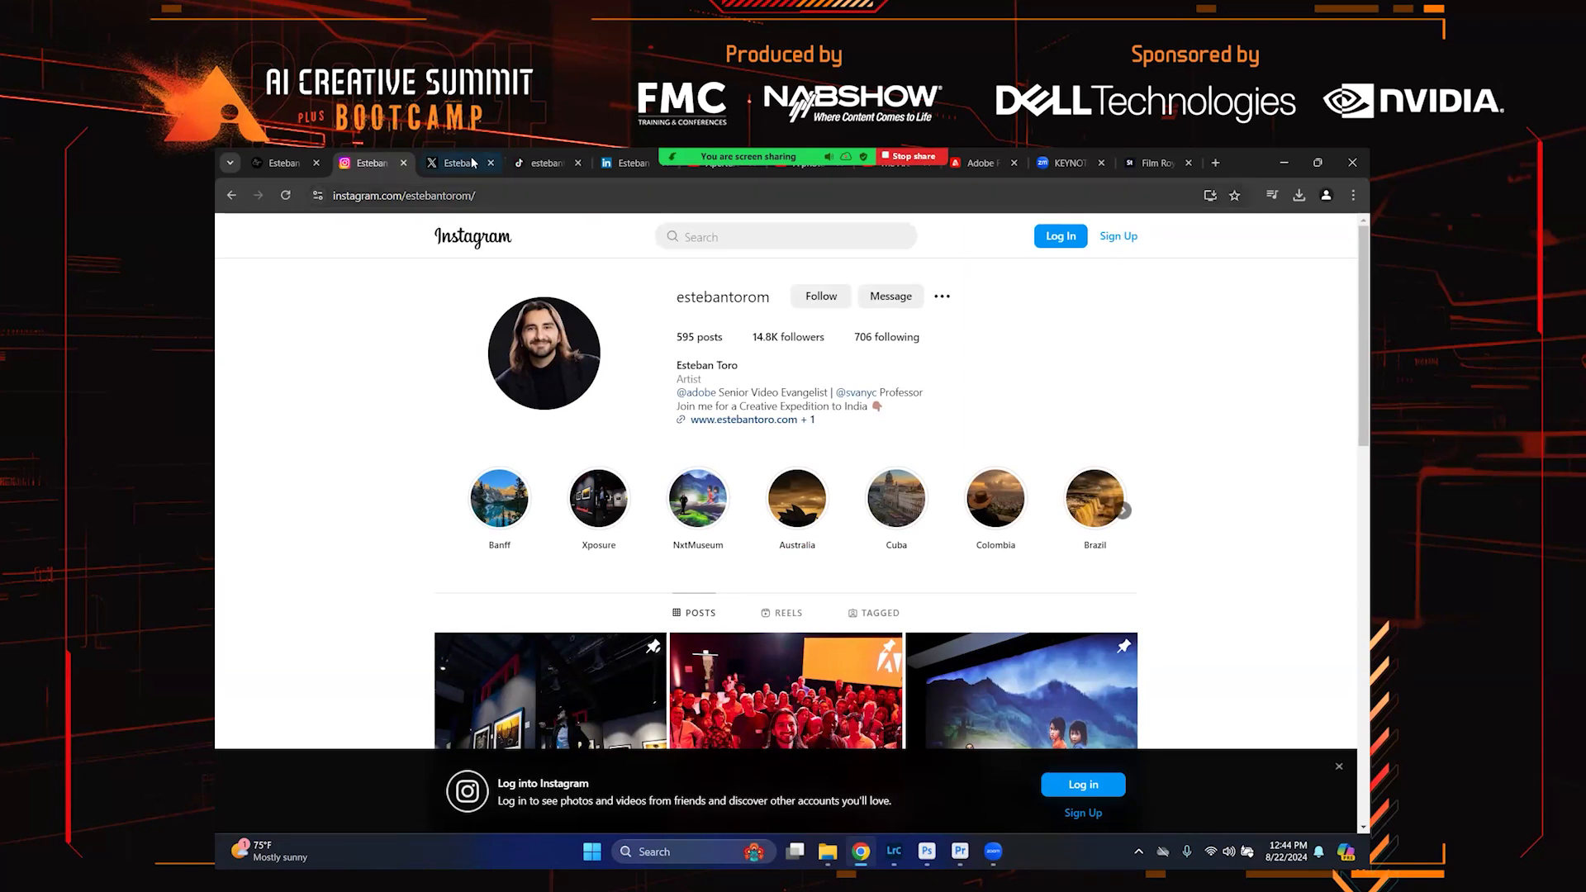
mouse_move(473, 162)
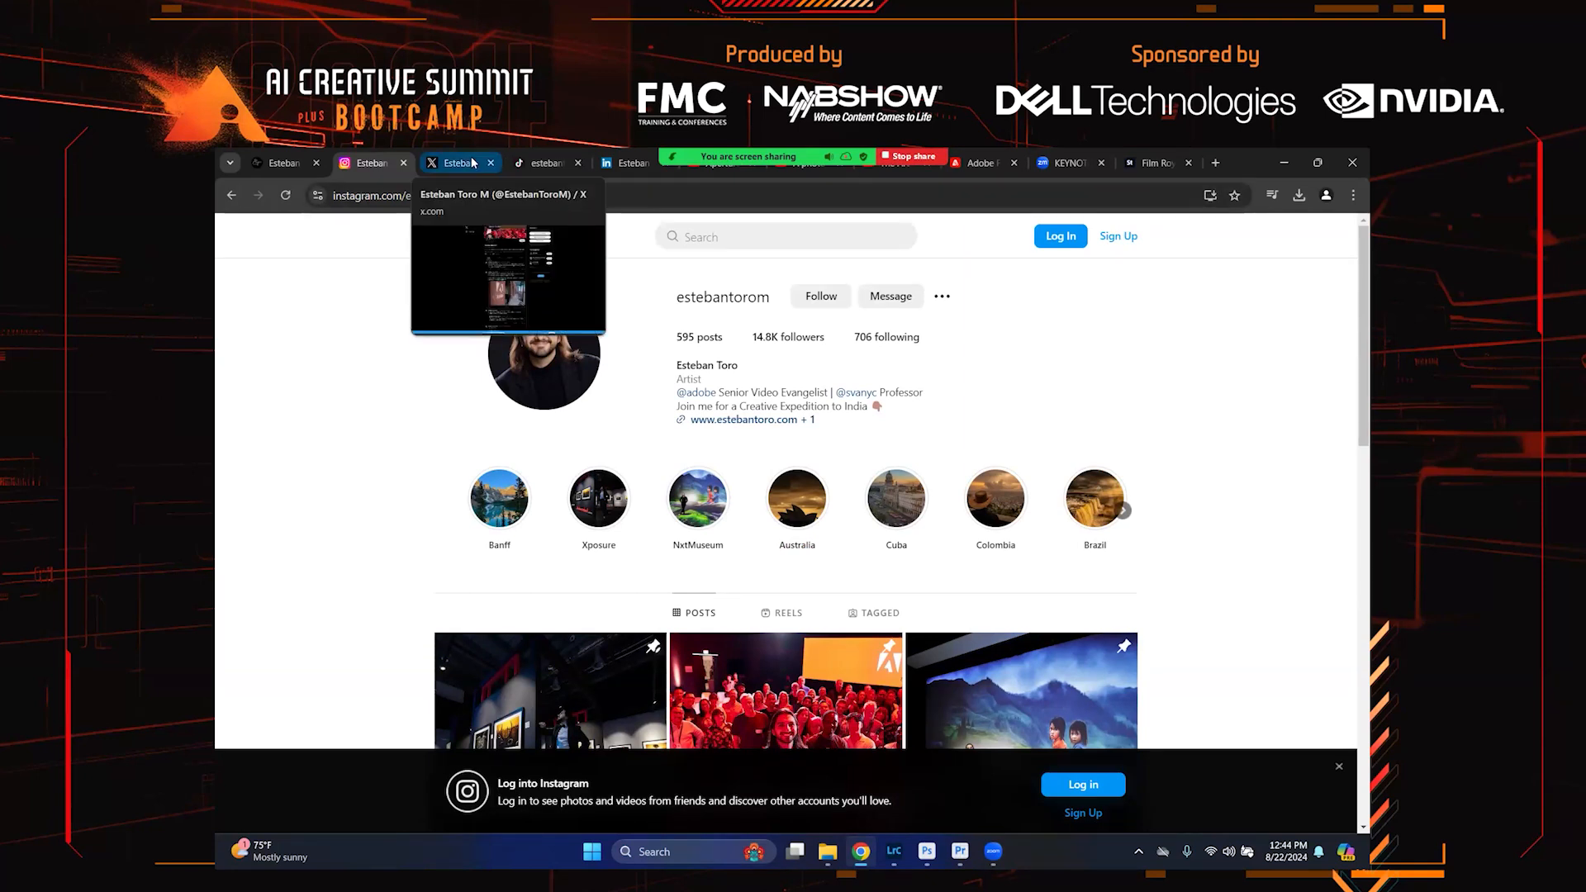
left_click(473, 162)
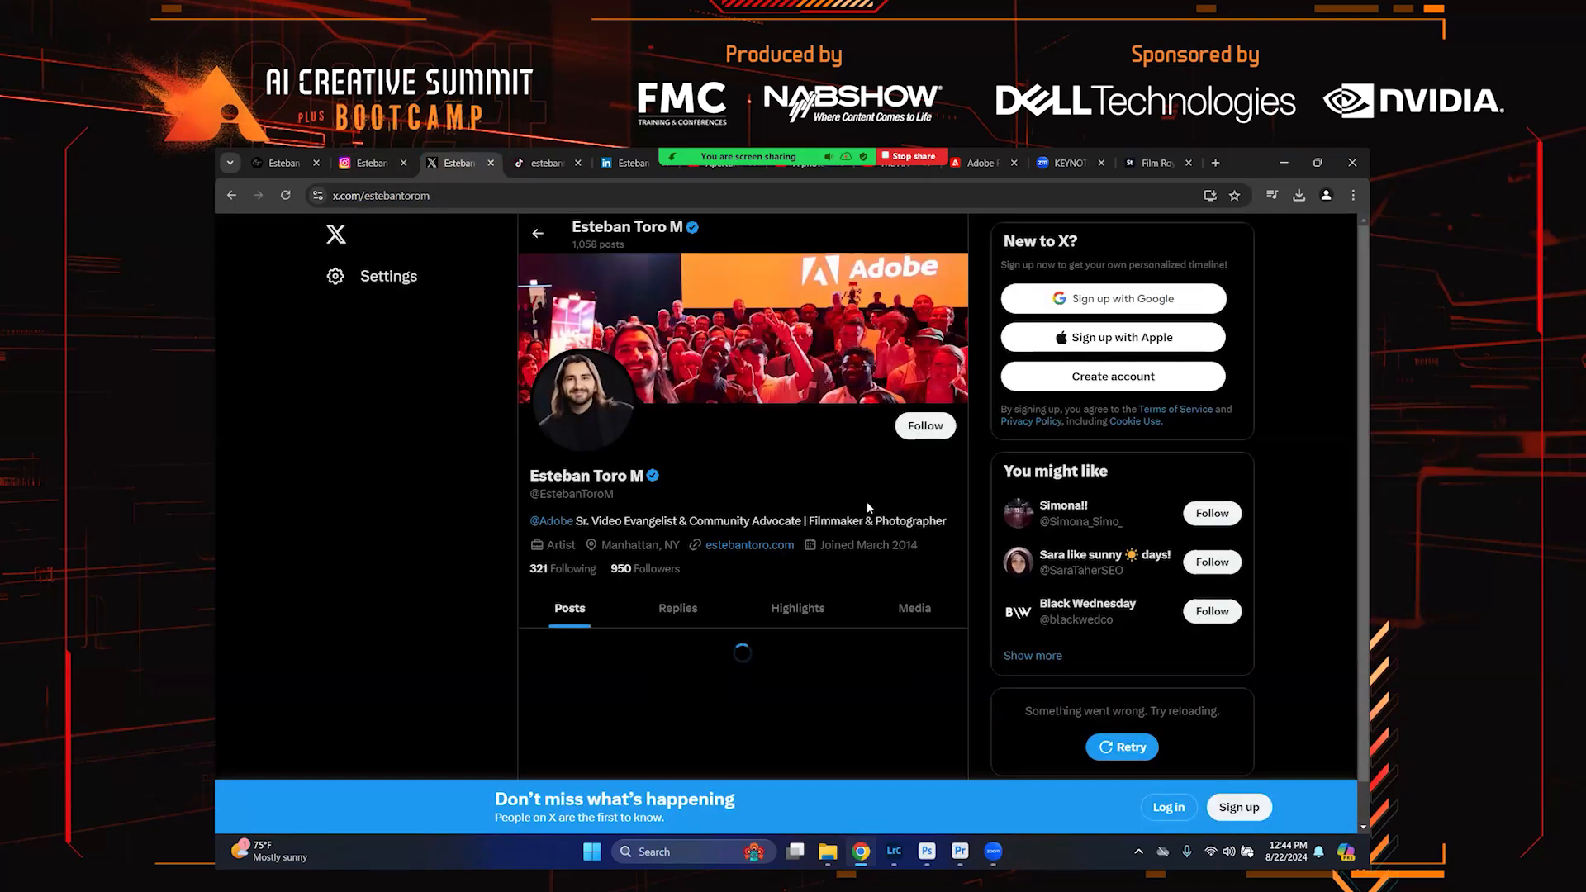
Scroll through the posts on the X profile page
scroll(868, 507, "down", 2)
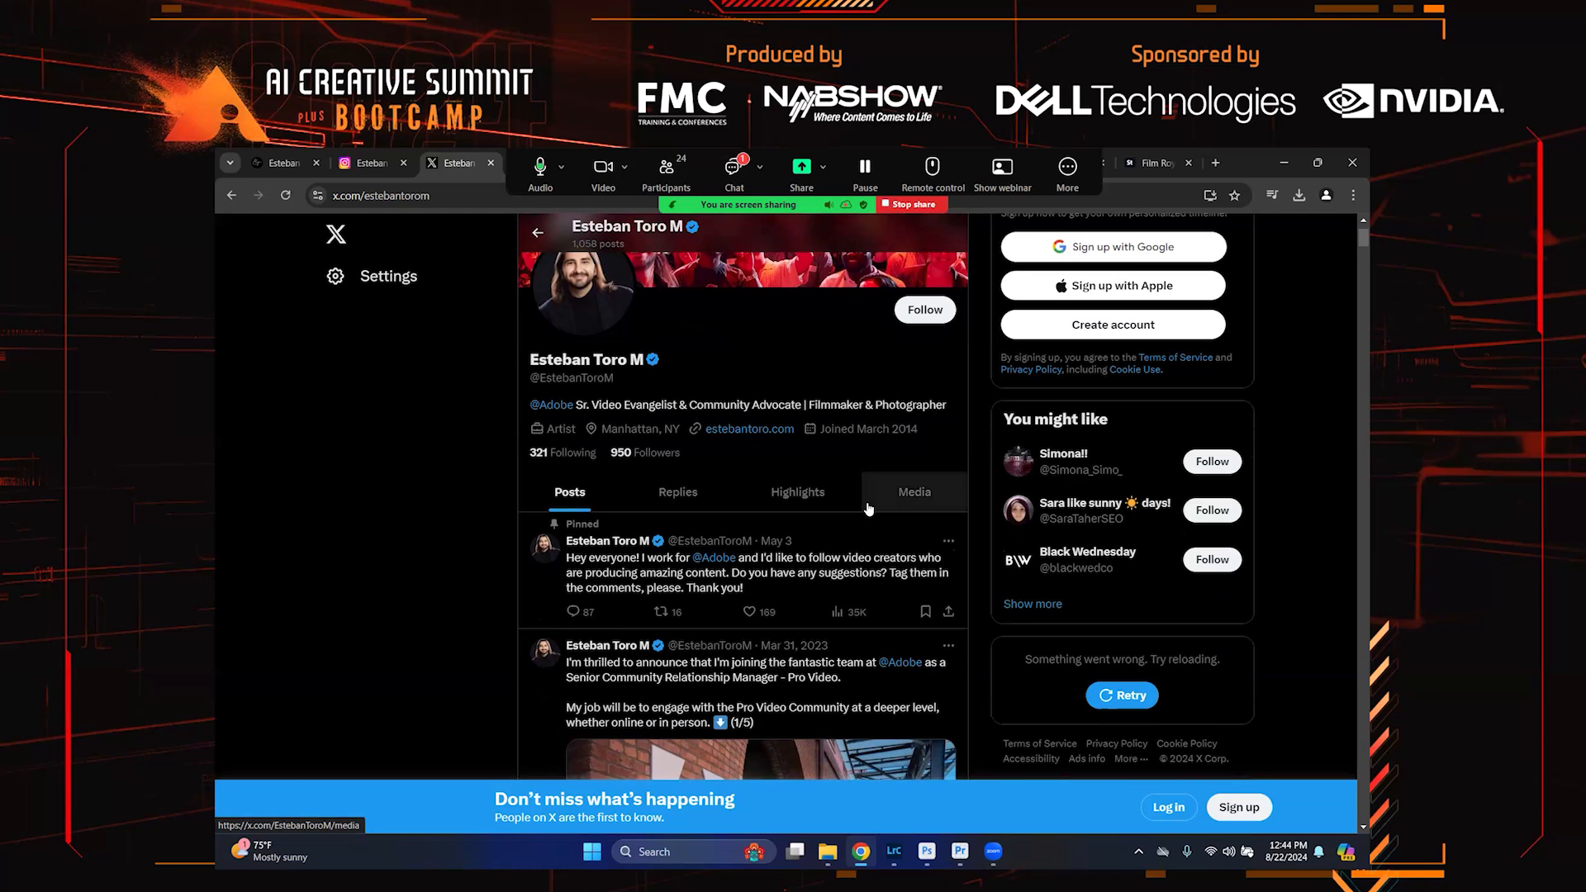
scroll(868, 508, "down", 5)
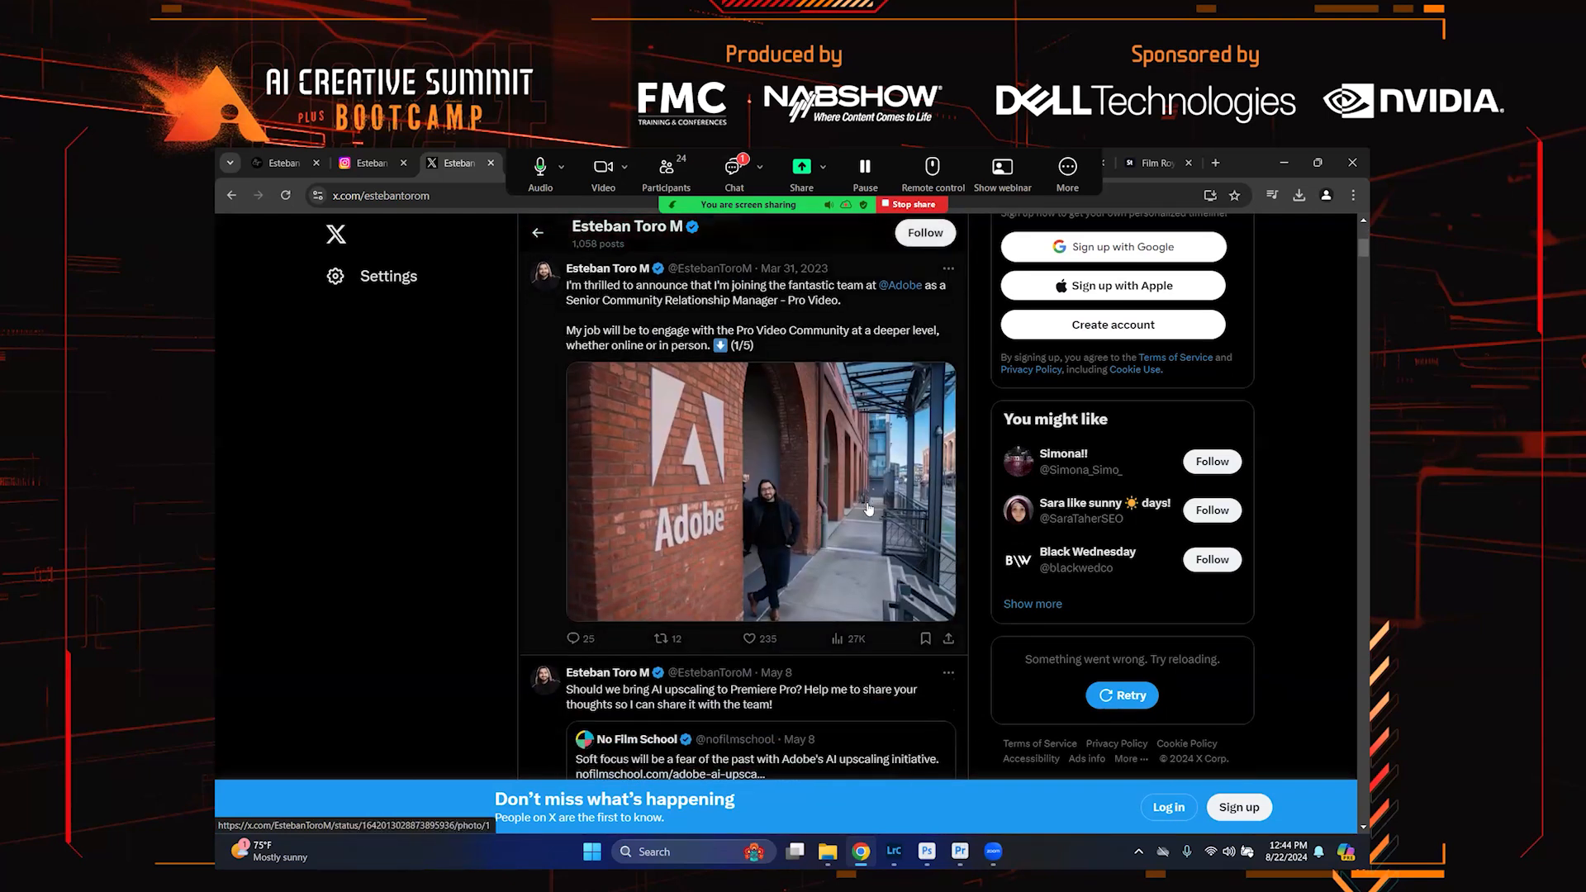
scroll(868, 508, "down", 8)
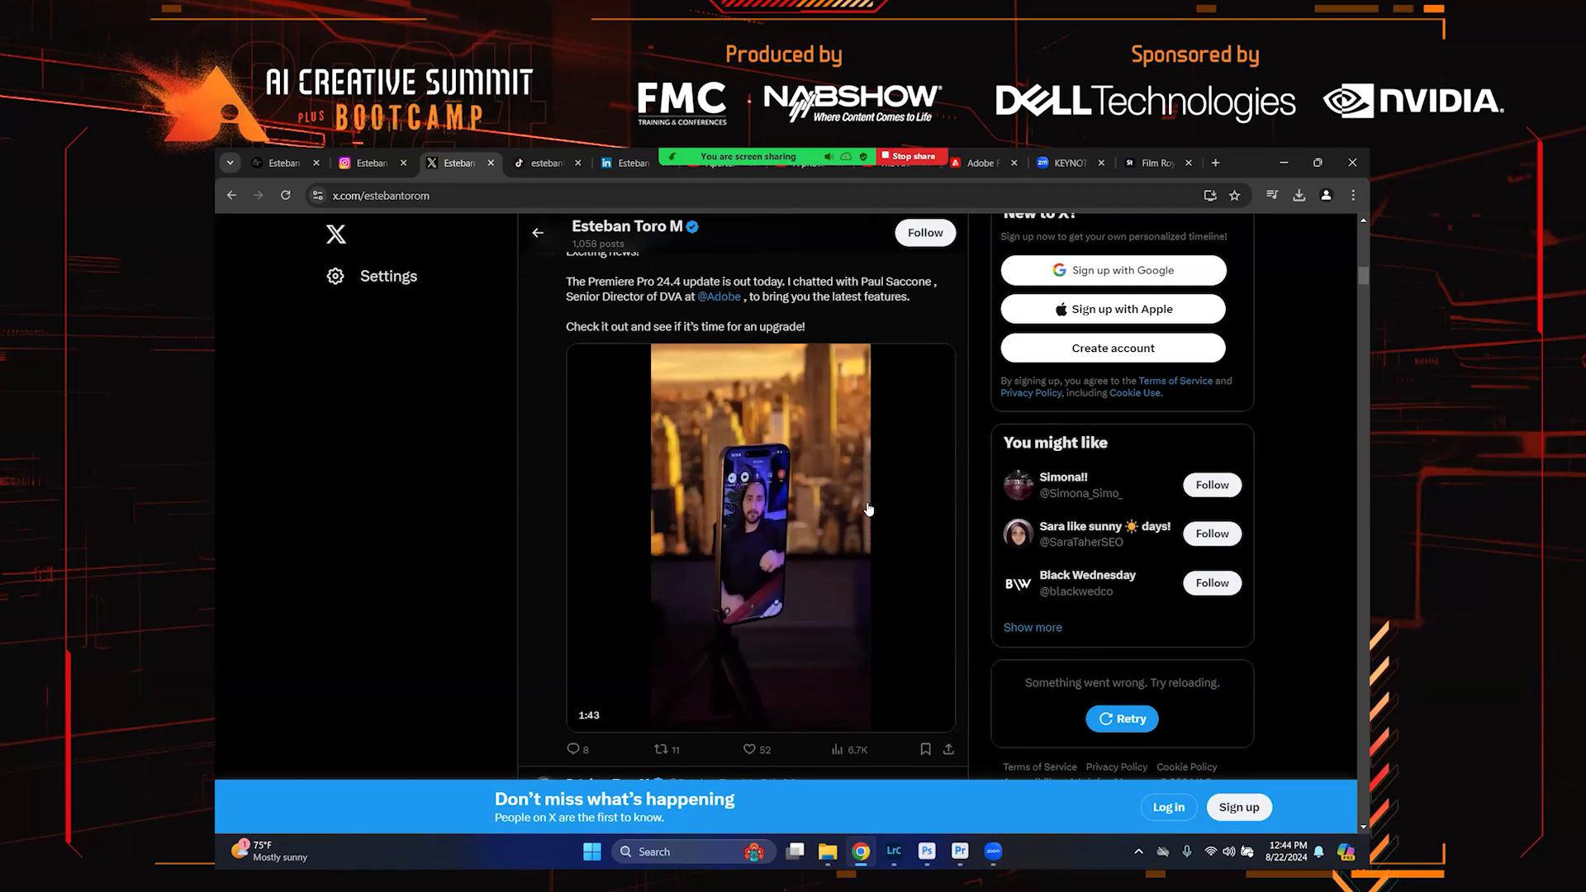
scroll(868, 508, "down", 10)
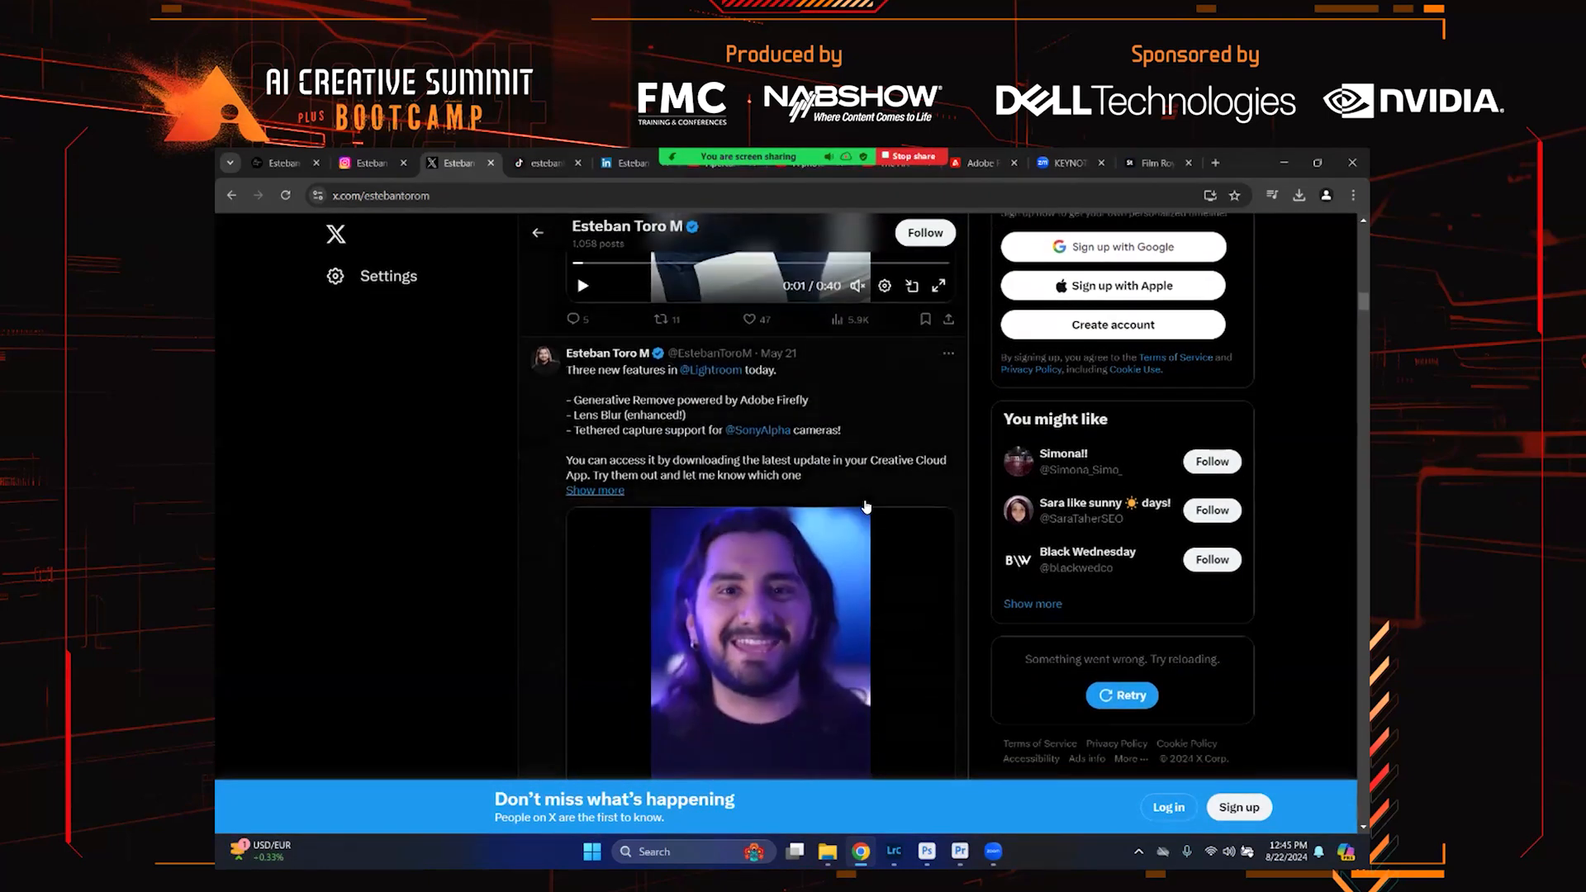
scroll(866, 506, "down", 5)
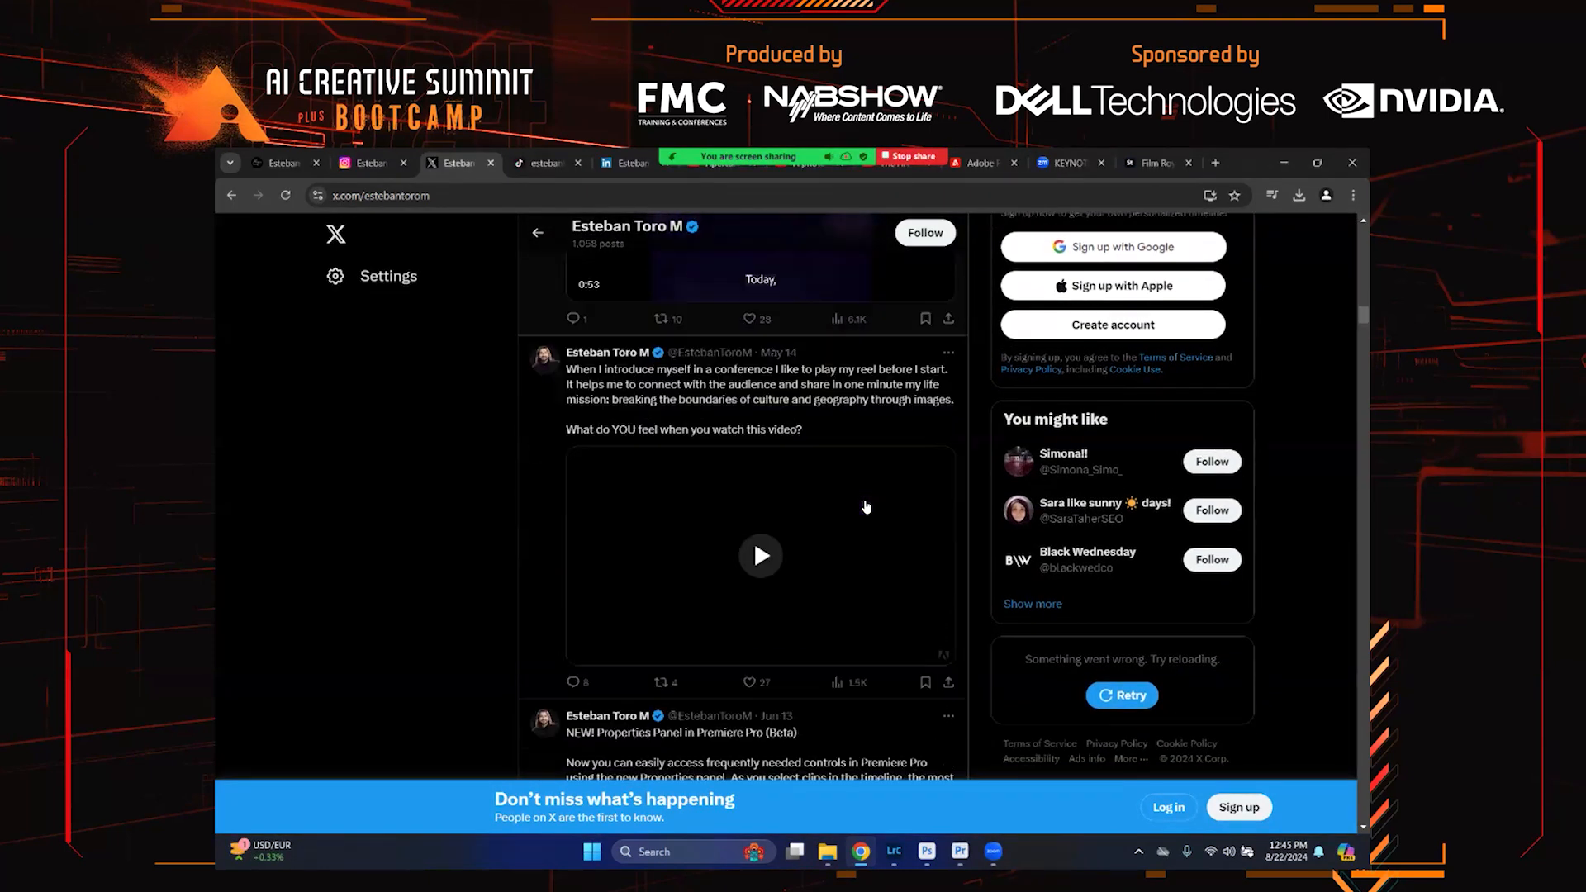
scroll(866, 506, "down", 1)
scroll(866, 506, "down", 4)
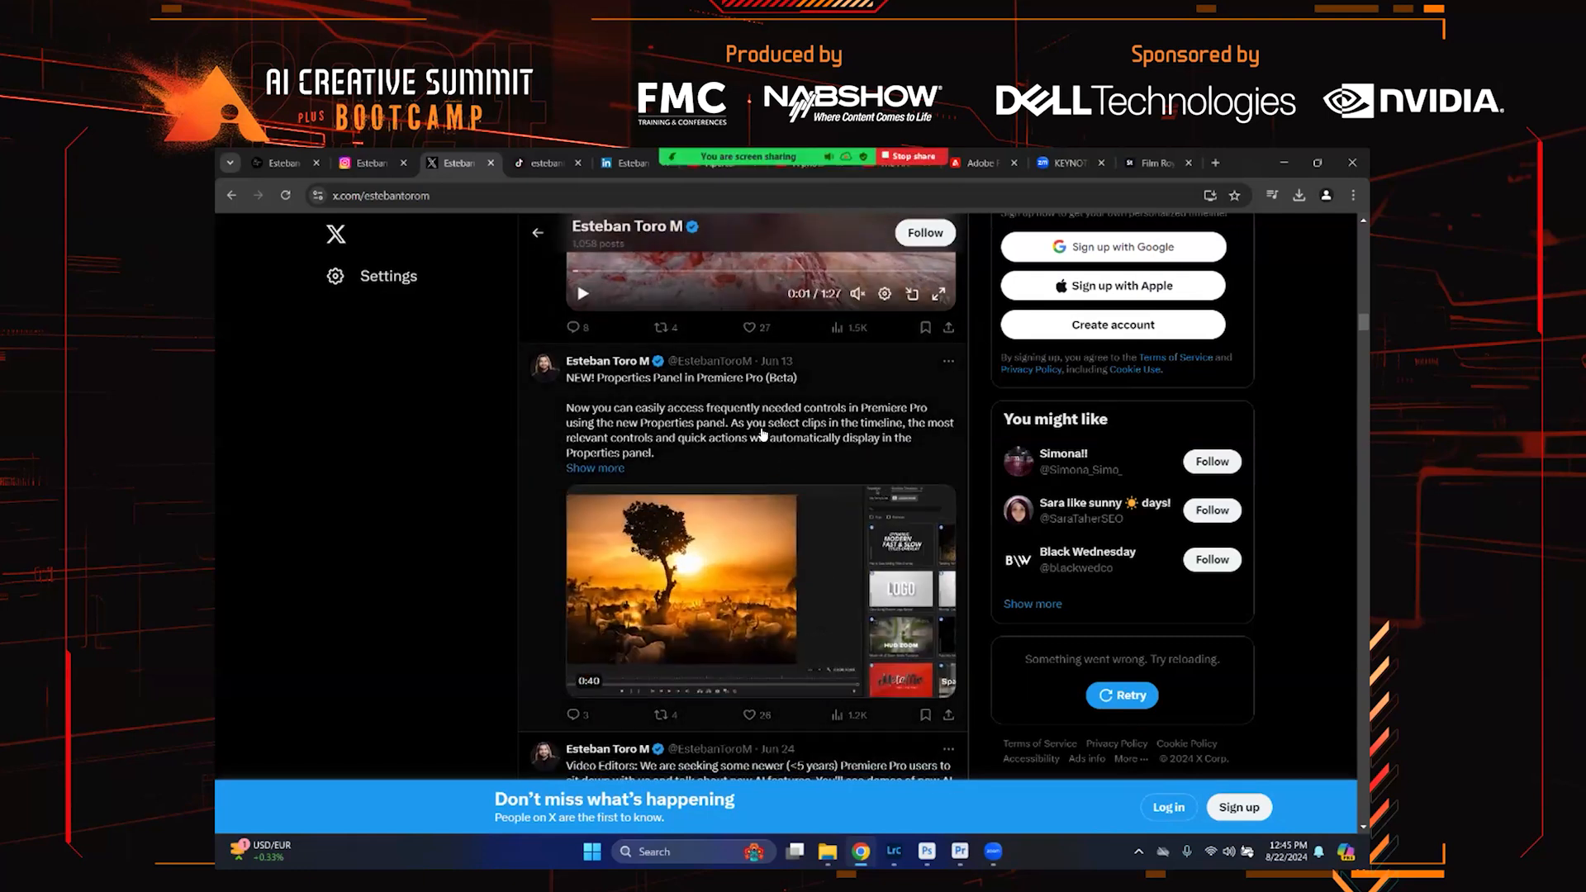
scroll(761, 433, "down", 3)
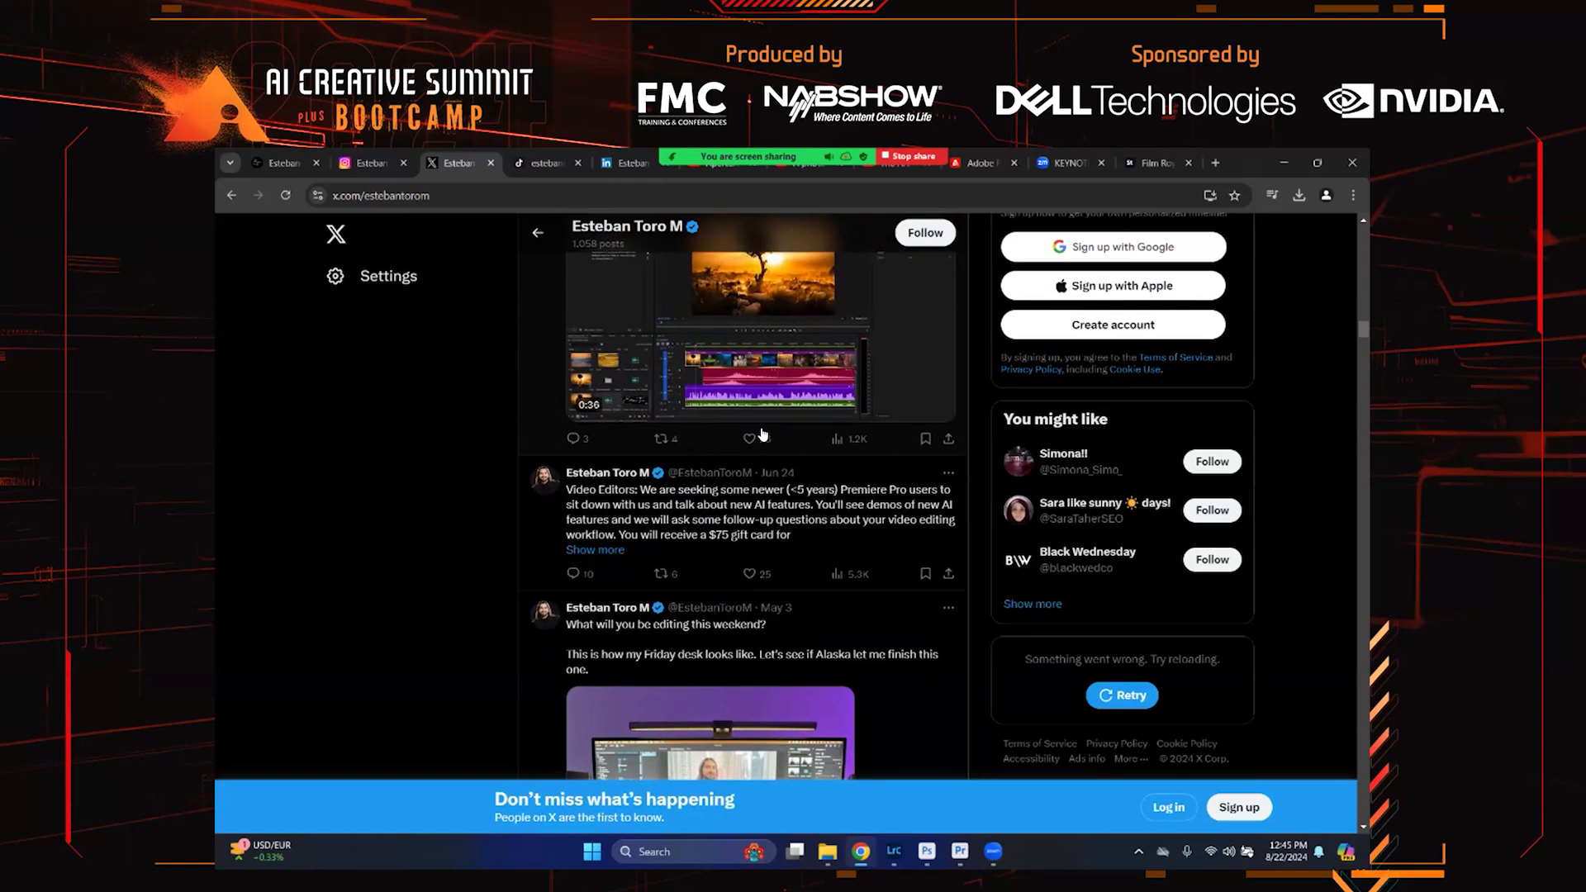
scroll(763, 433, "up", 4)
scroll(762, 433, "down", 8)
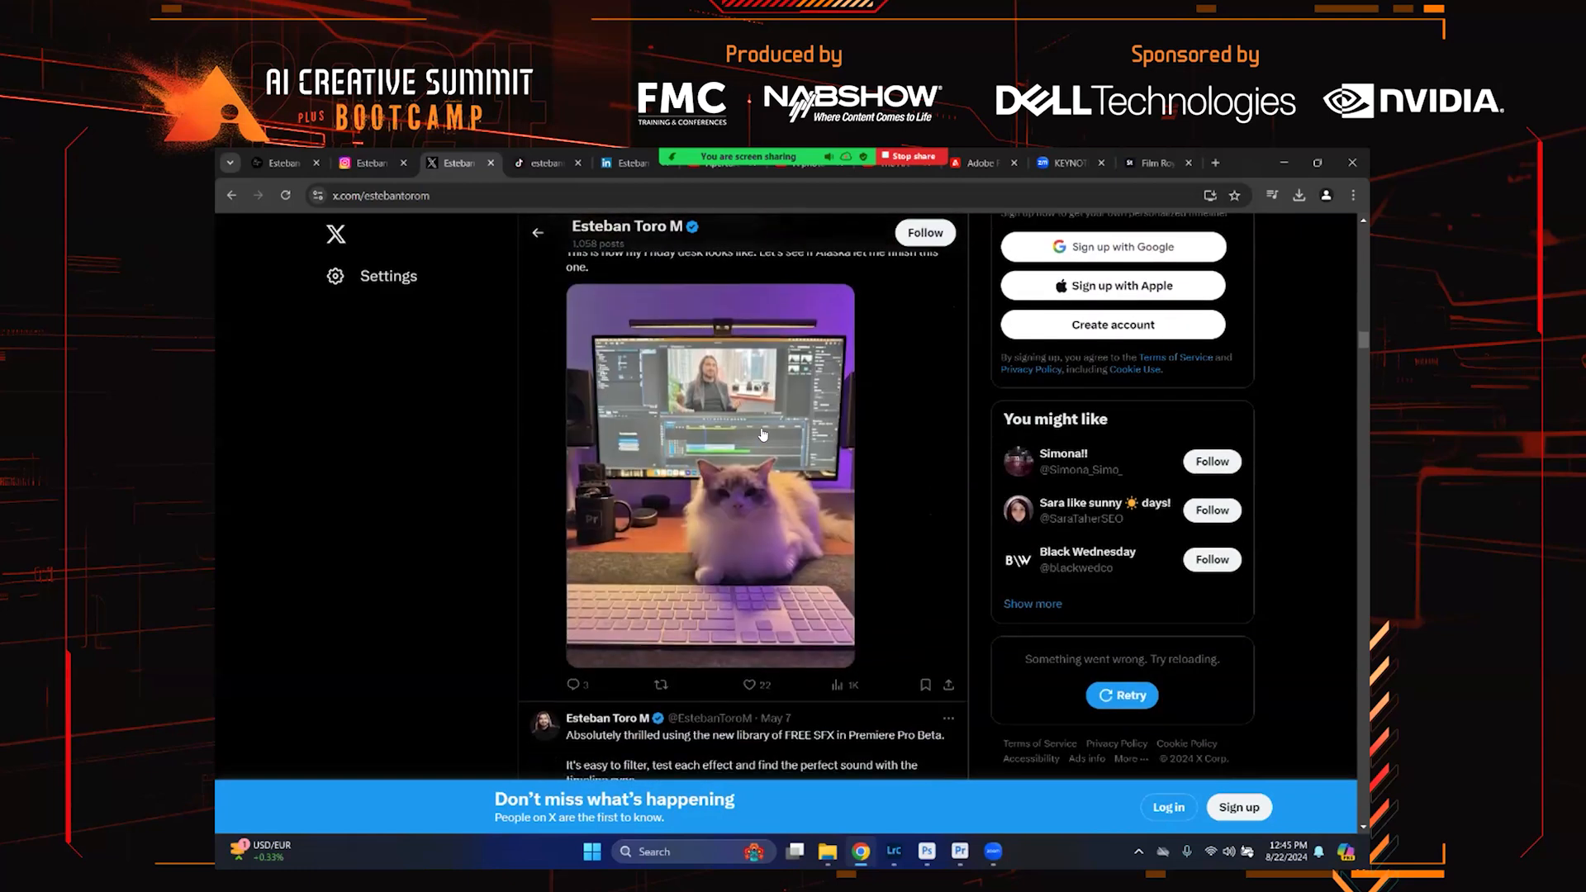
scroll(763, 434, "down", 2)
scroll(762, 434, "up", 3)
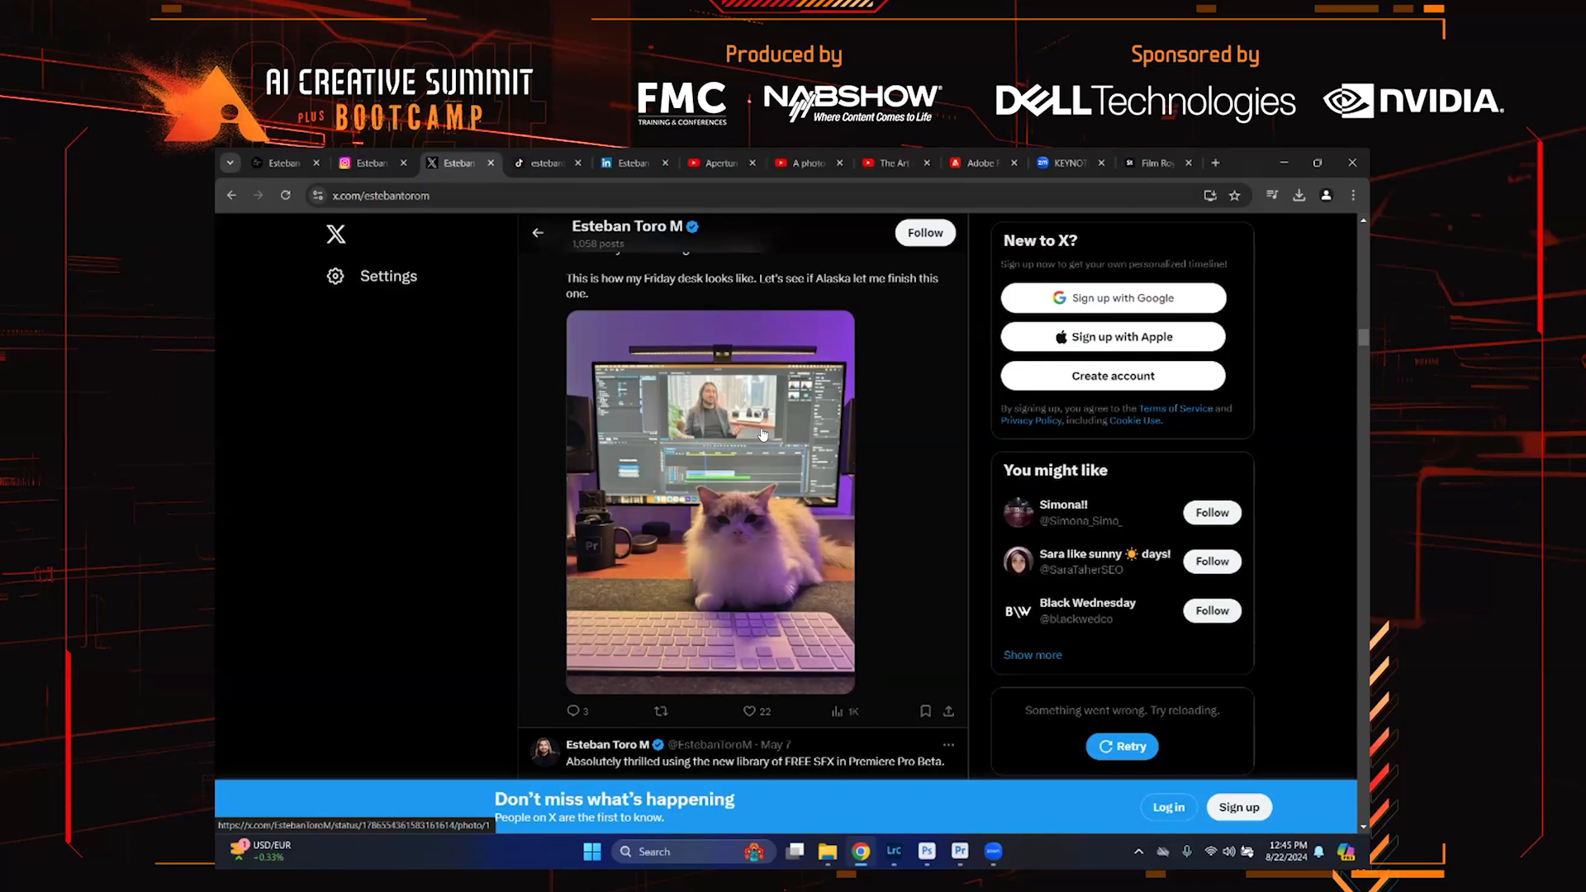
scroll(762, 434, "down", 5)
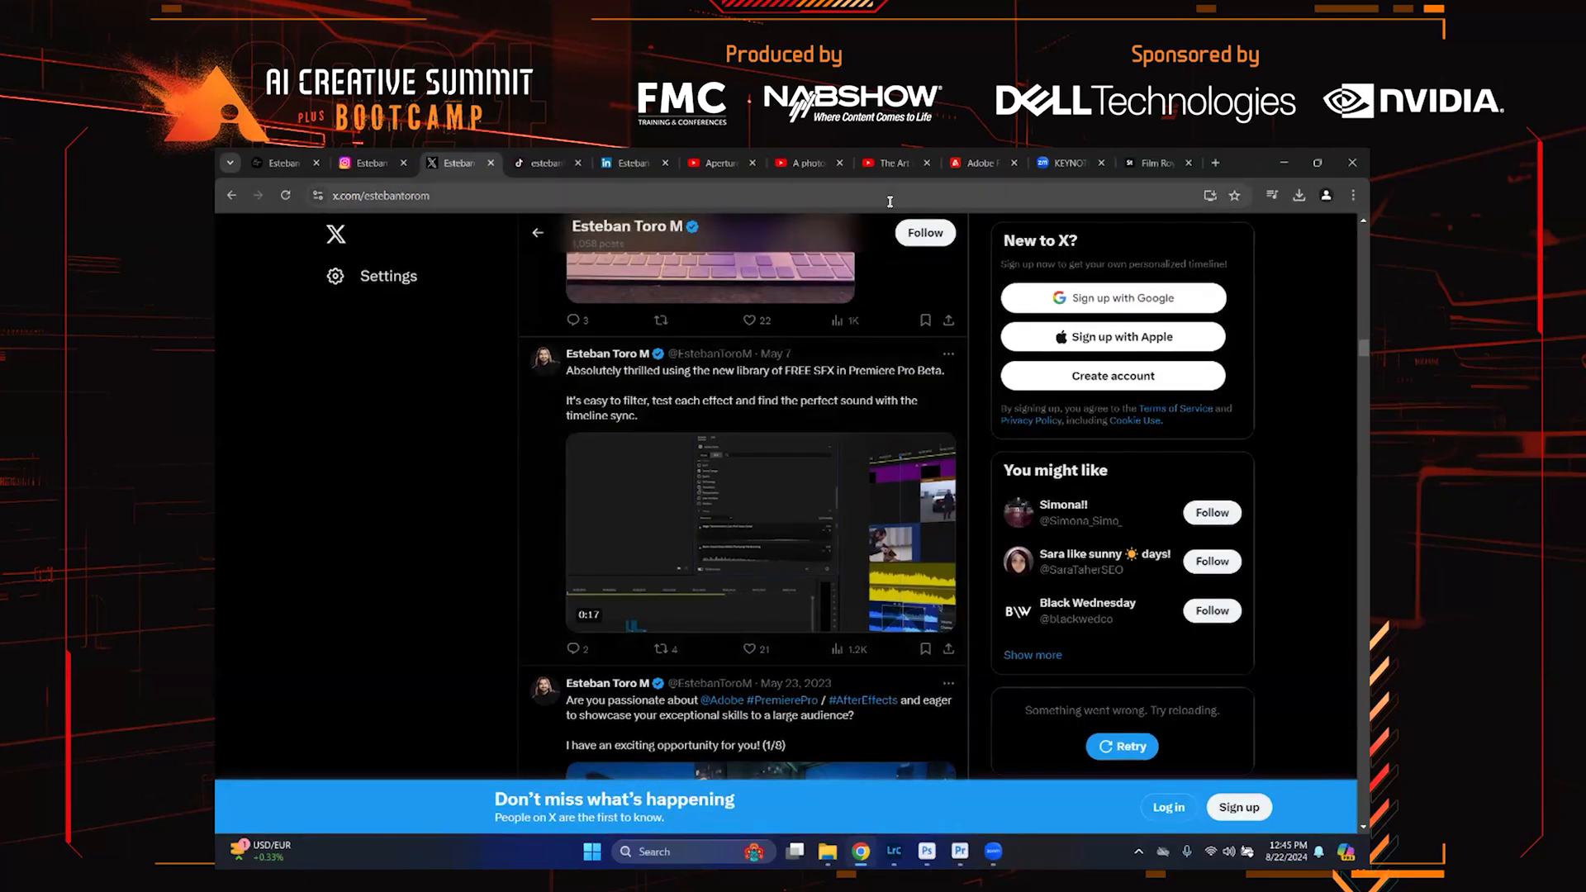
scroll(742, 388, "up", 6)
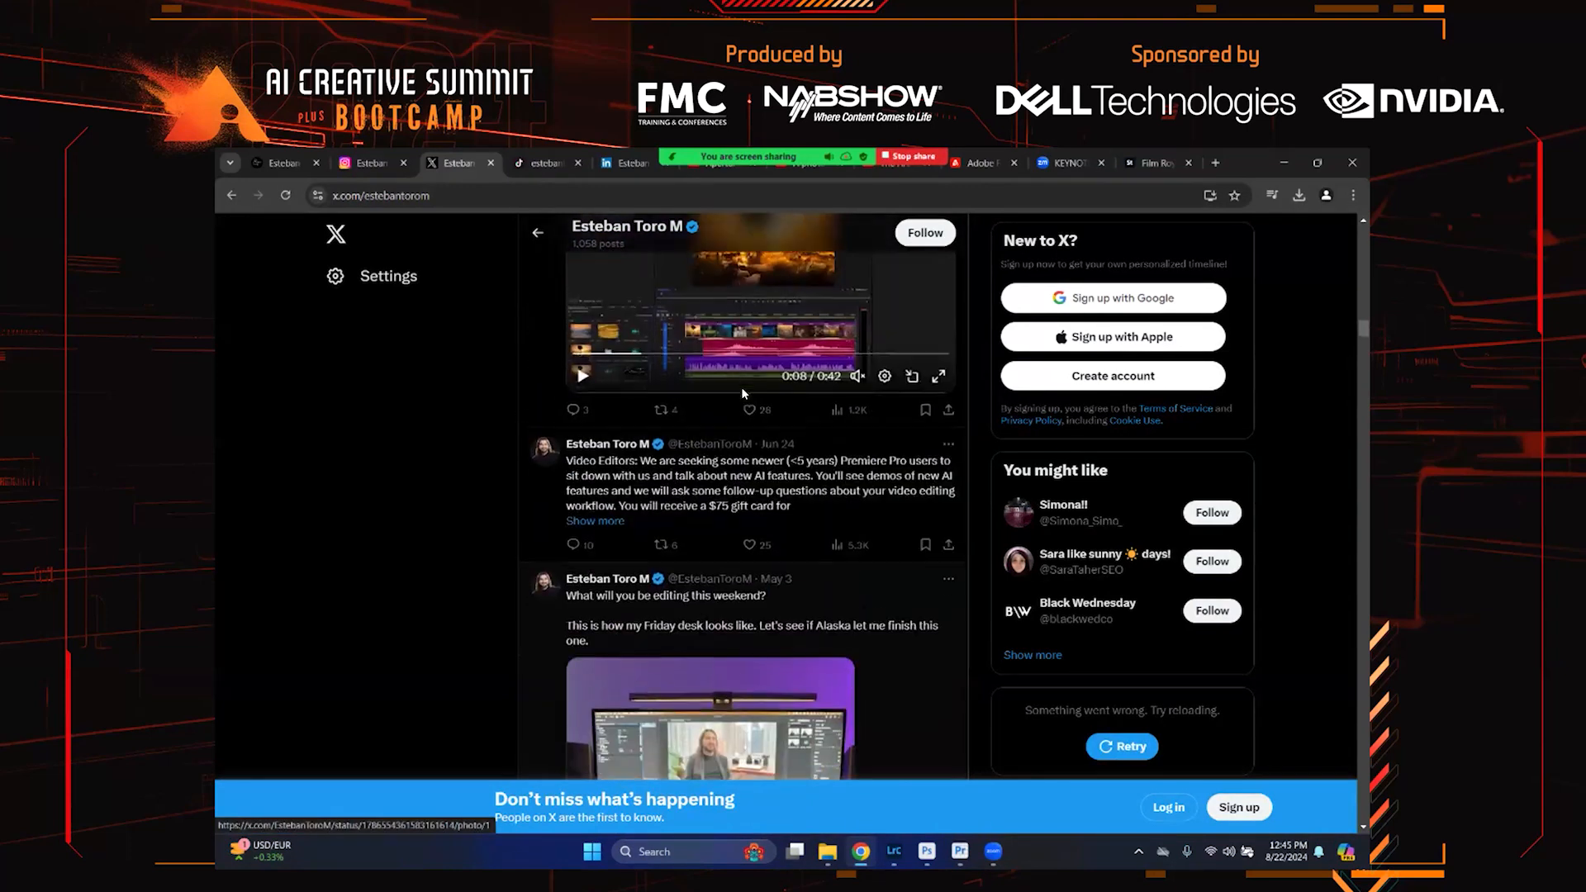
scroll(743, 394, "up", 15)
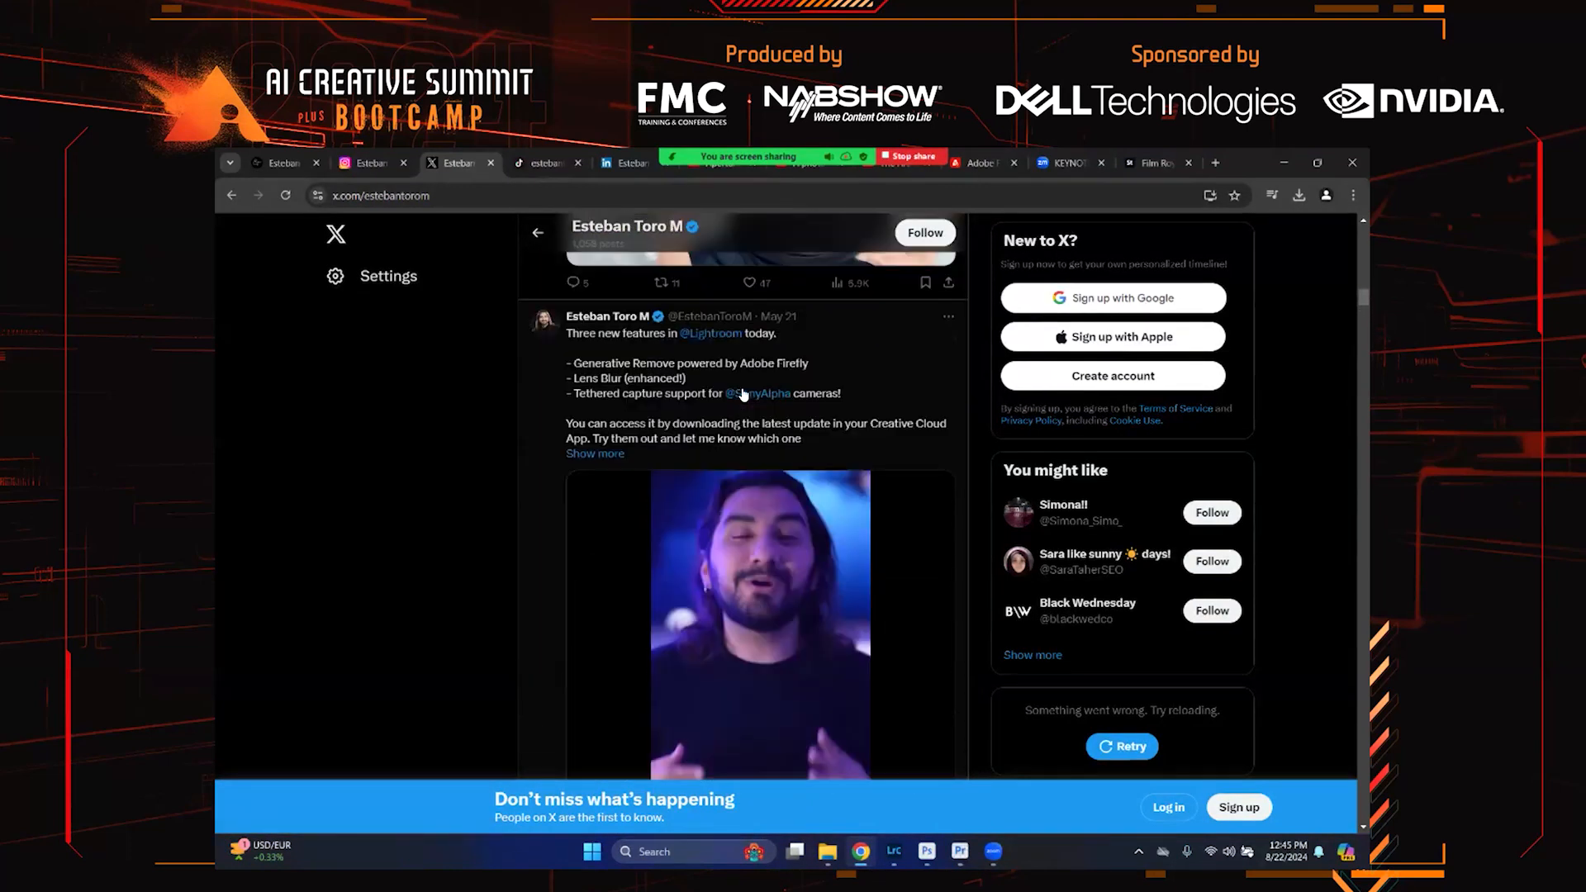
scroll(744, 395, "up", 15)
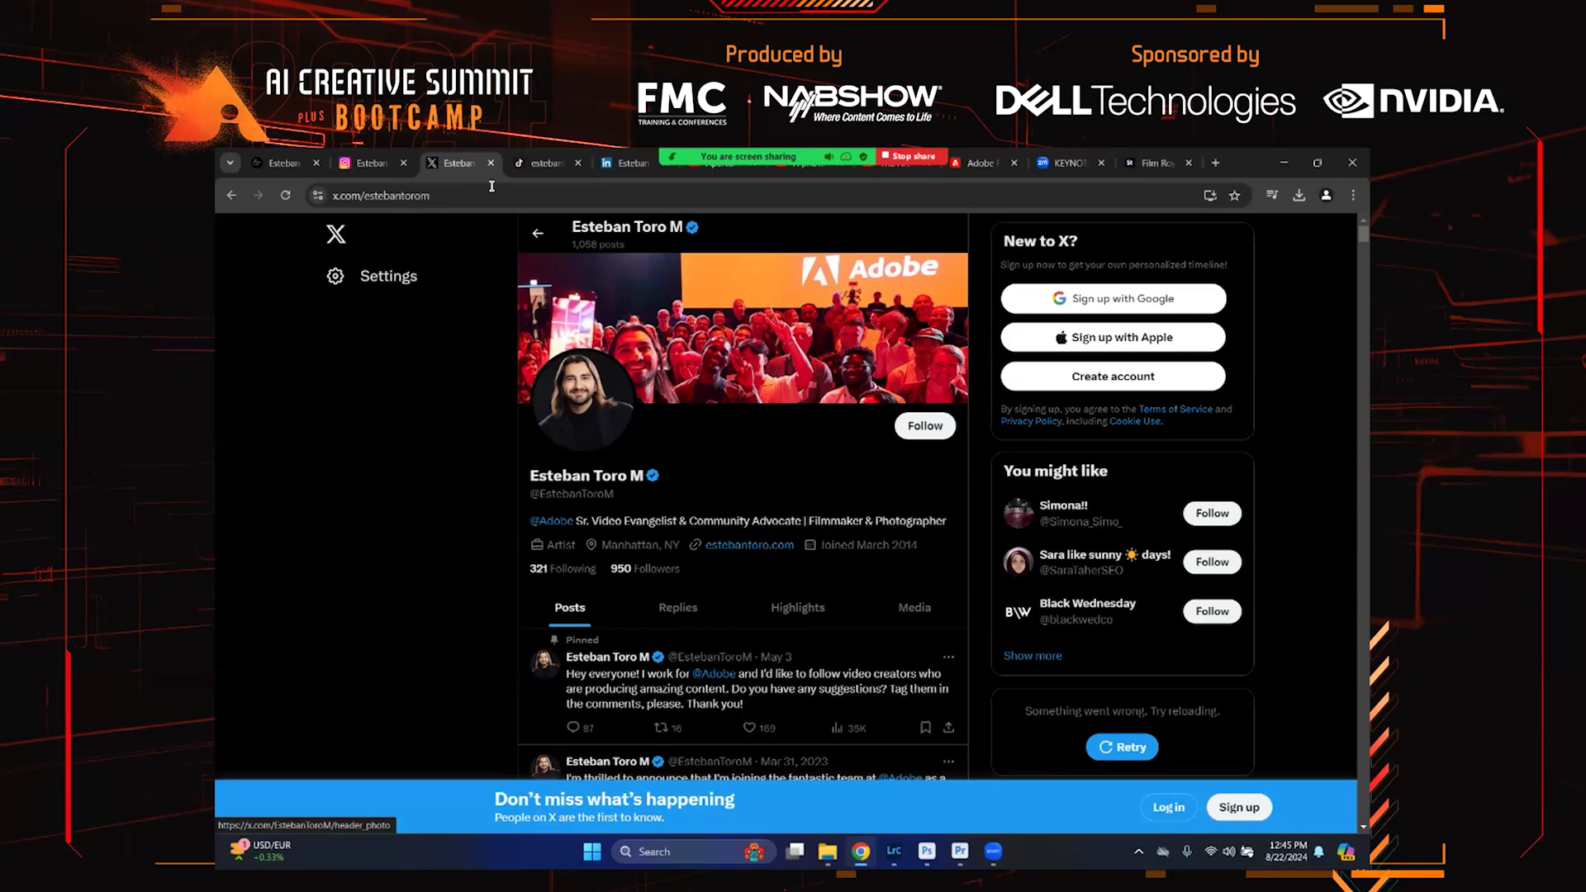
Switch to the TikTok profile tab and scroll through its videos
left_click(528, 167)
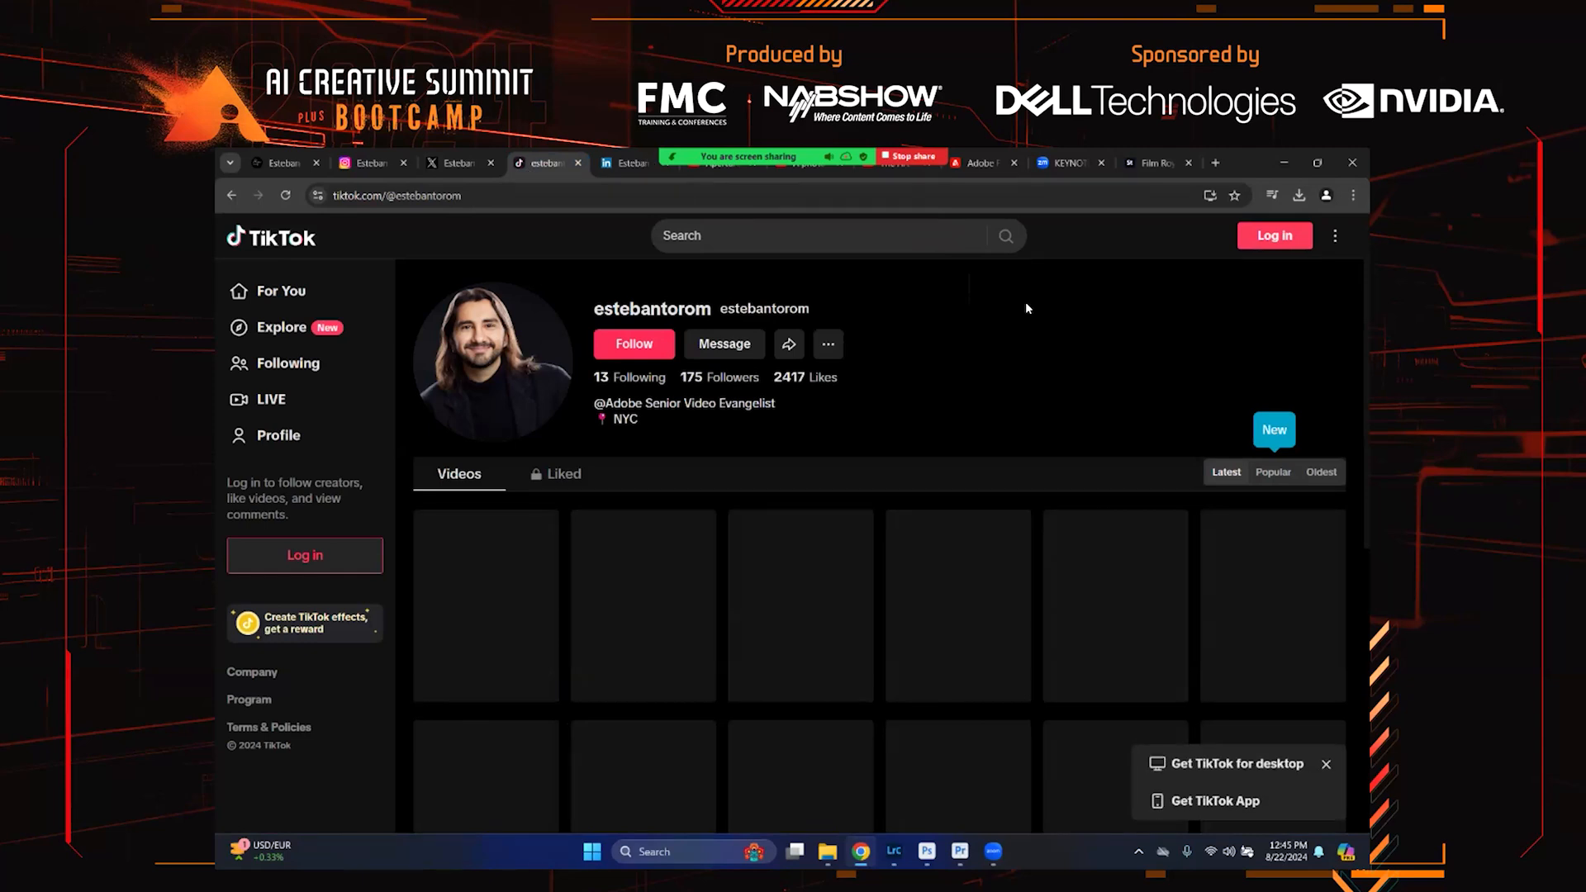
scroll(1133, 330, "down", 2)
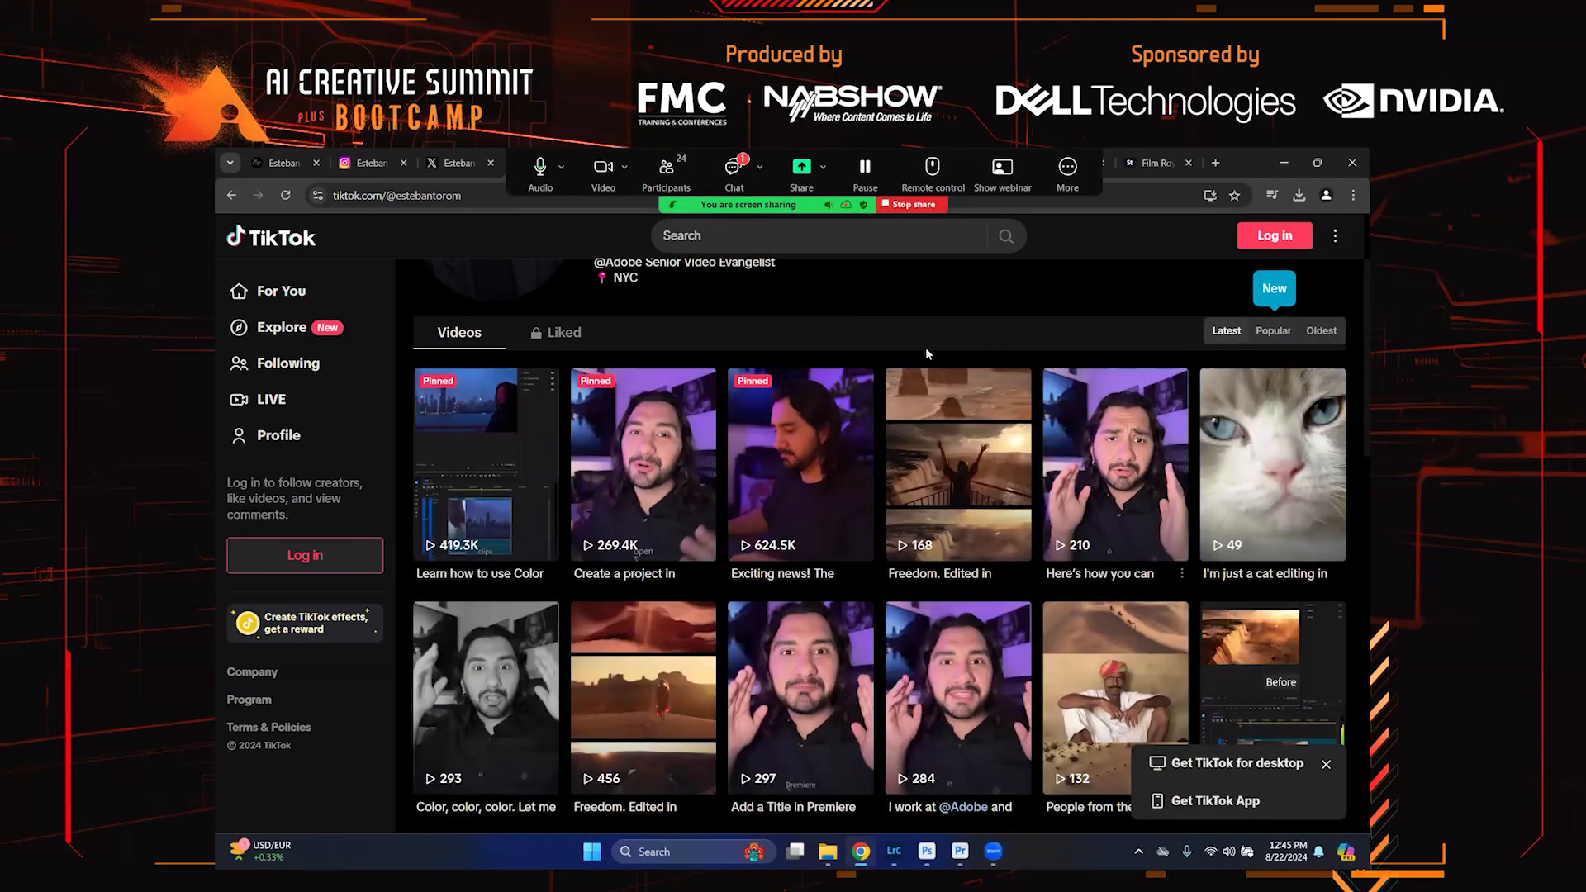
scroll(927, 353, "up", 1)
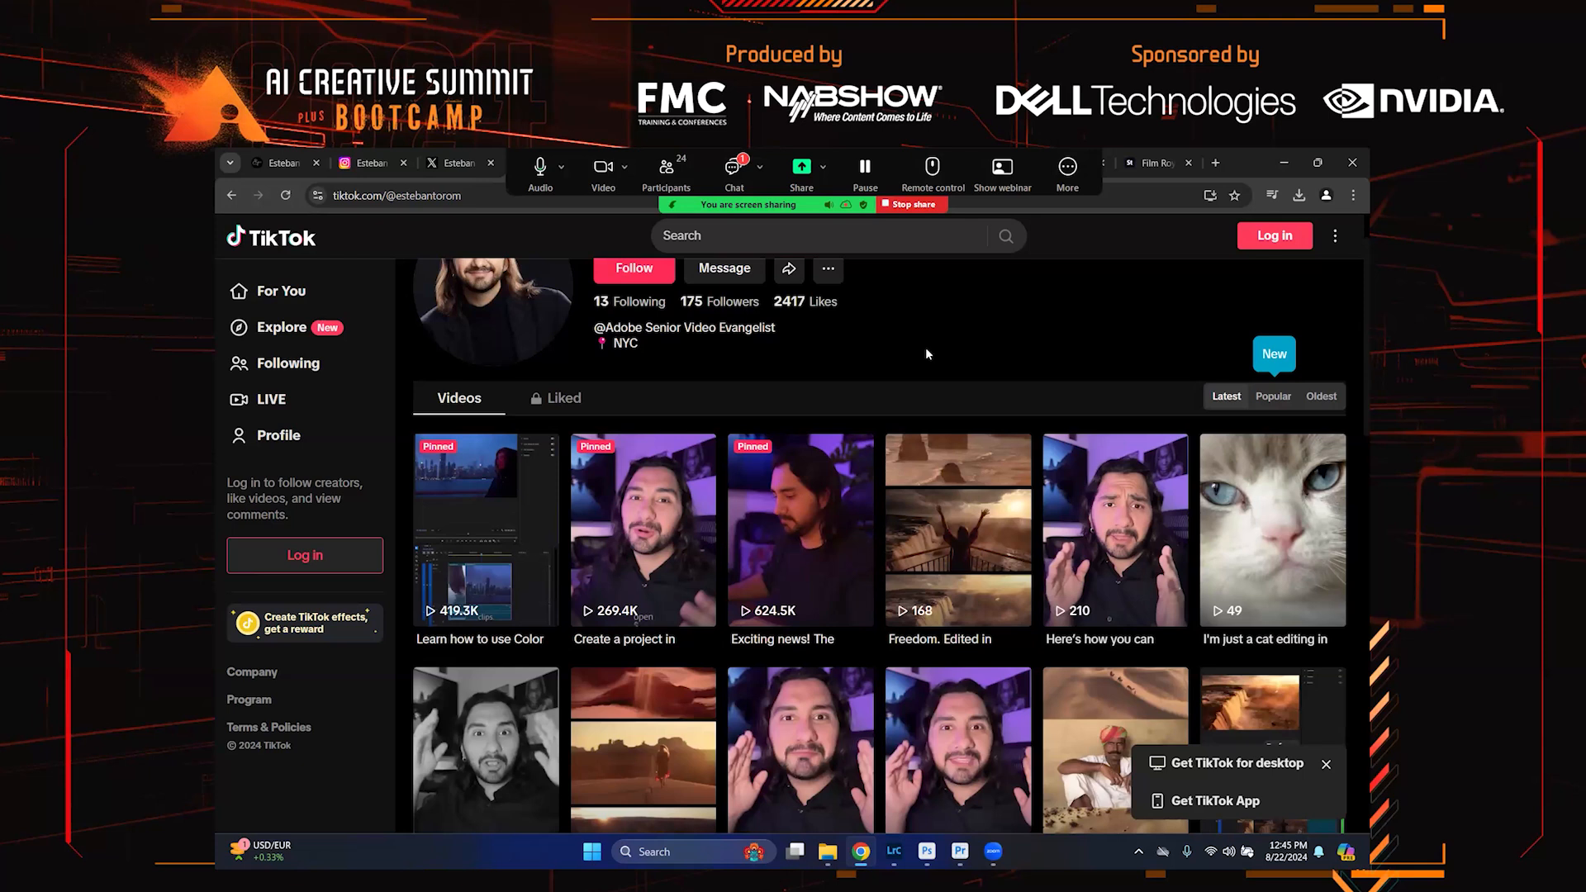
scroll(927, 354, "down", 1)
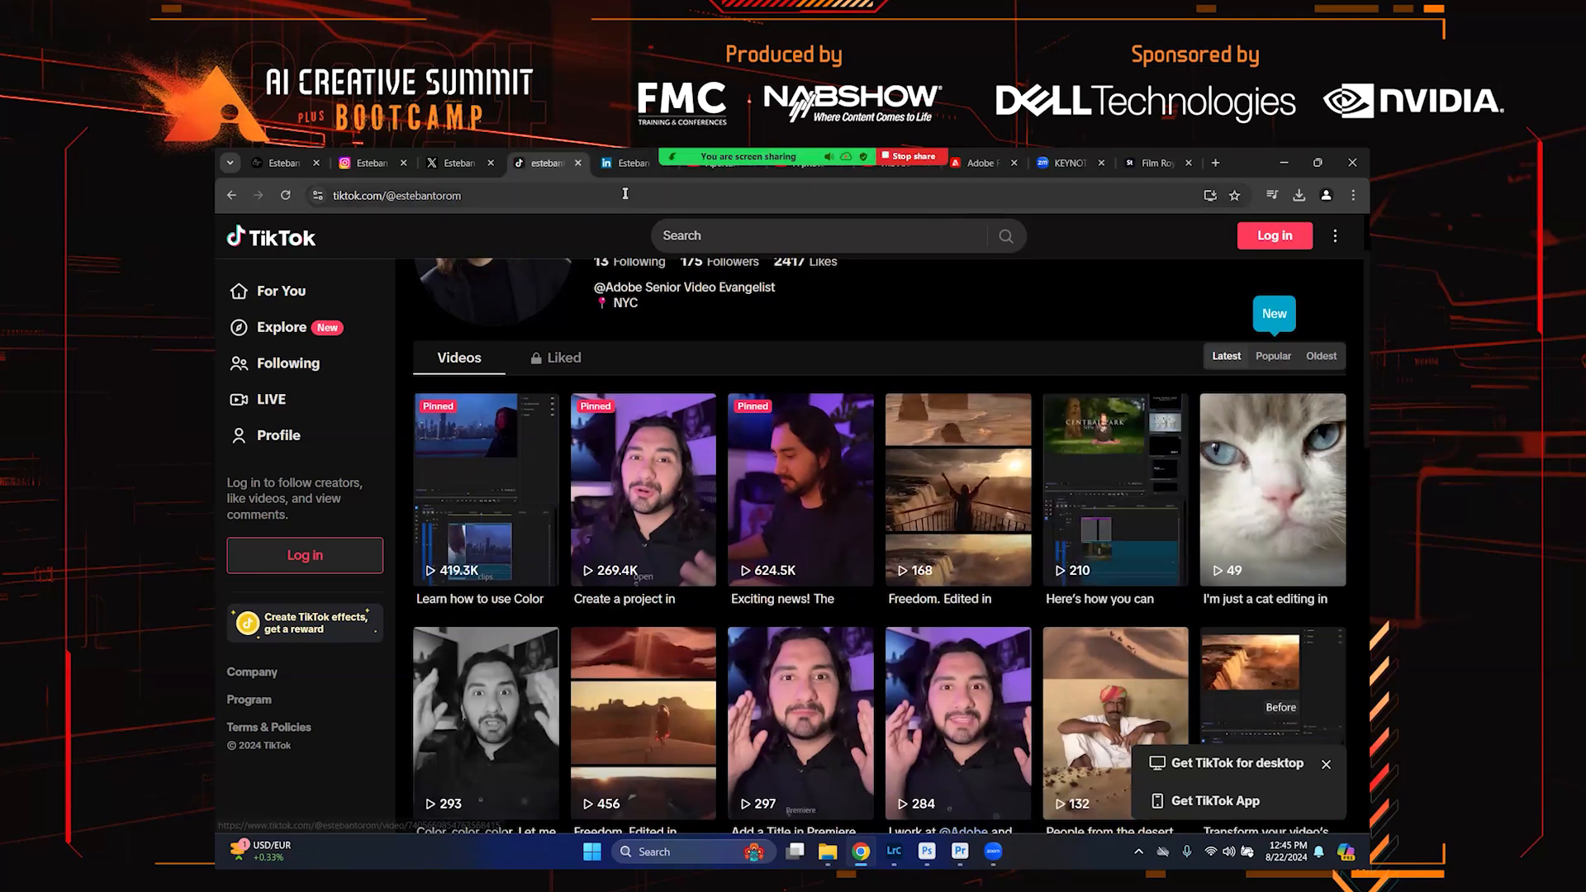
Dismiss the sign-in prompt on the LinkedIn profile tab and switch to the portfolio website tab
left_click(625, 163)
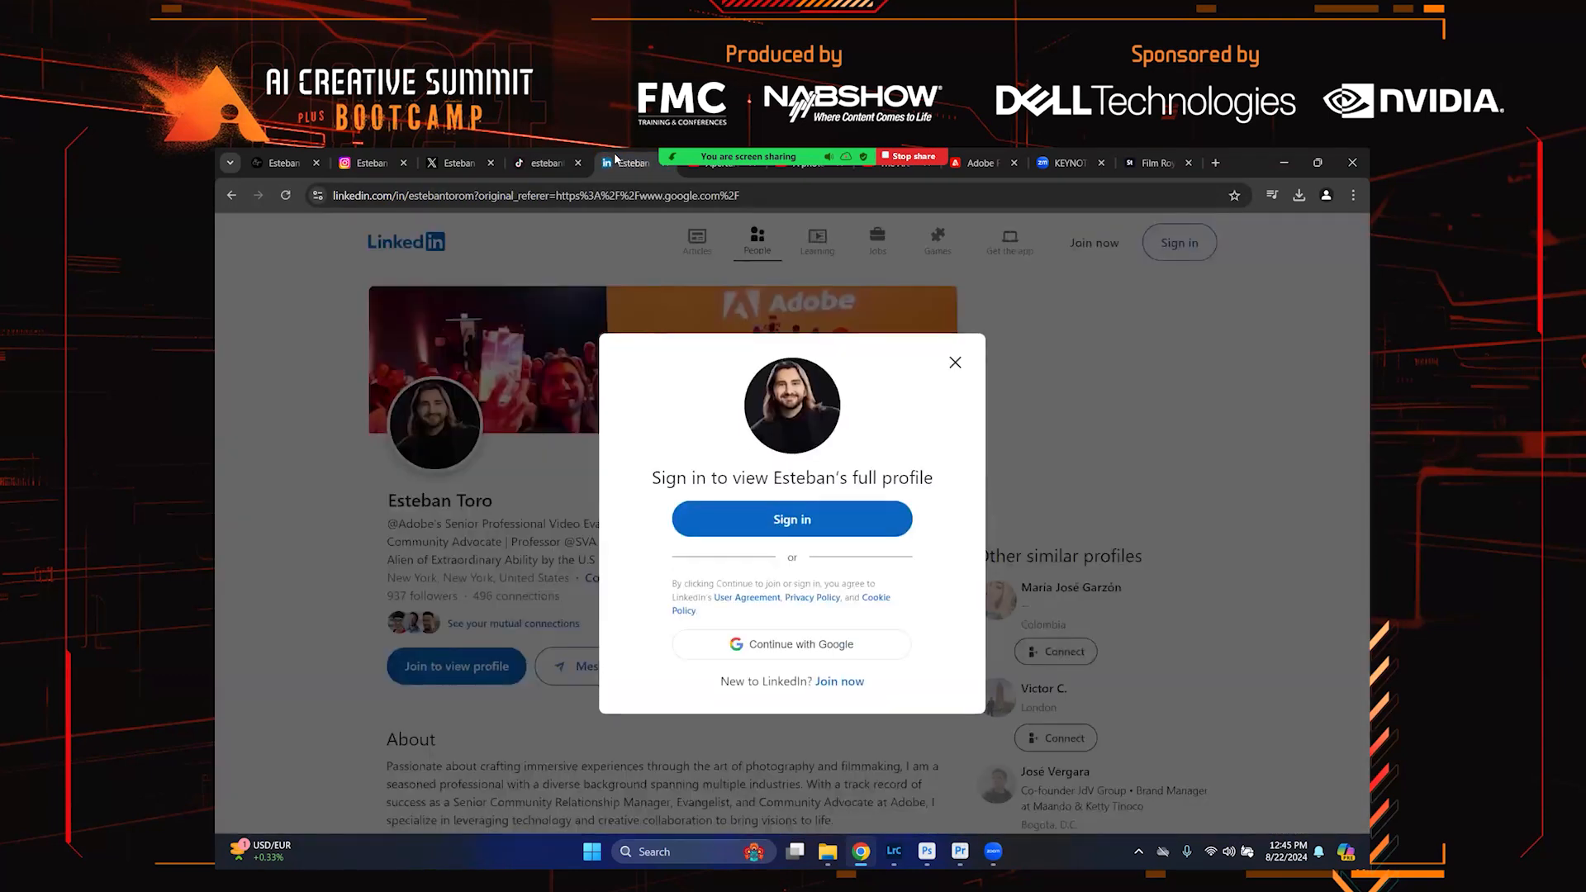
left_click(955, 348)
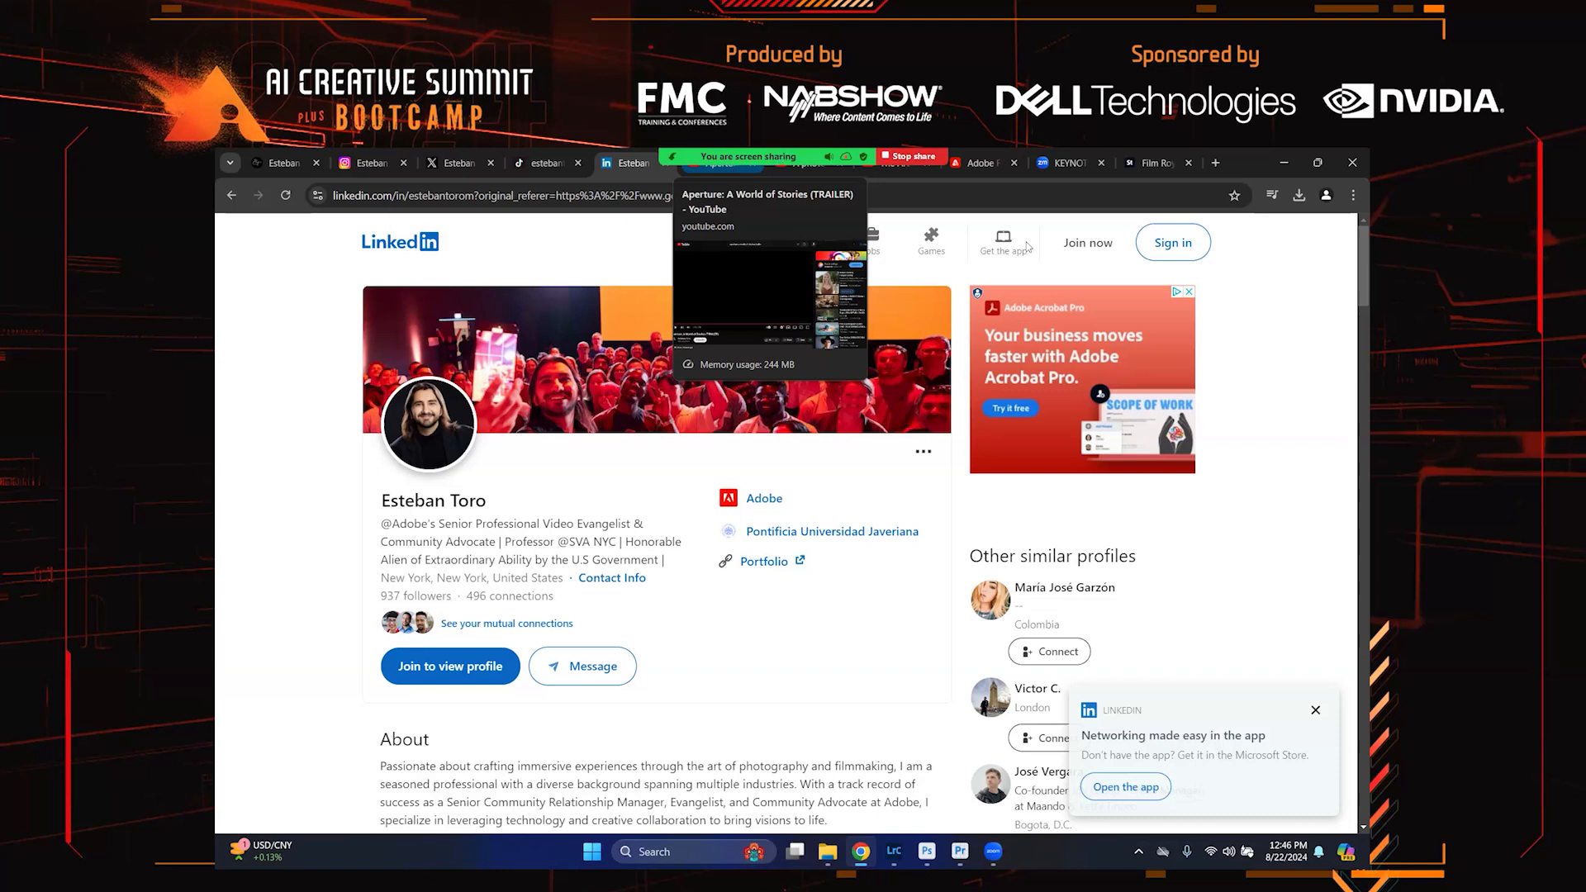
mouse_move(907, 157)
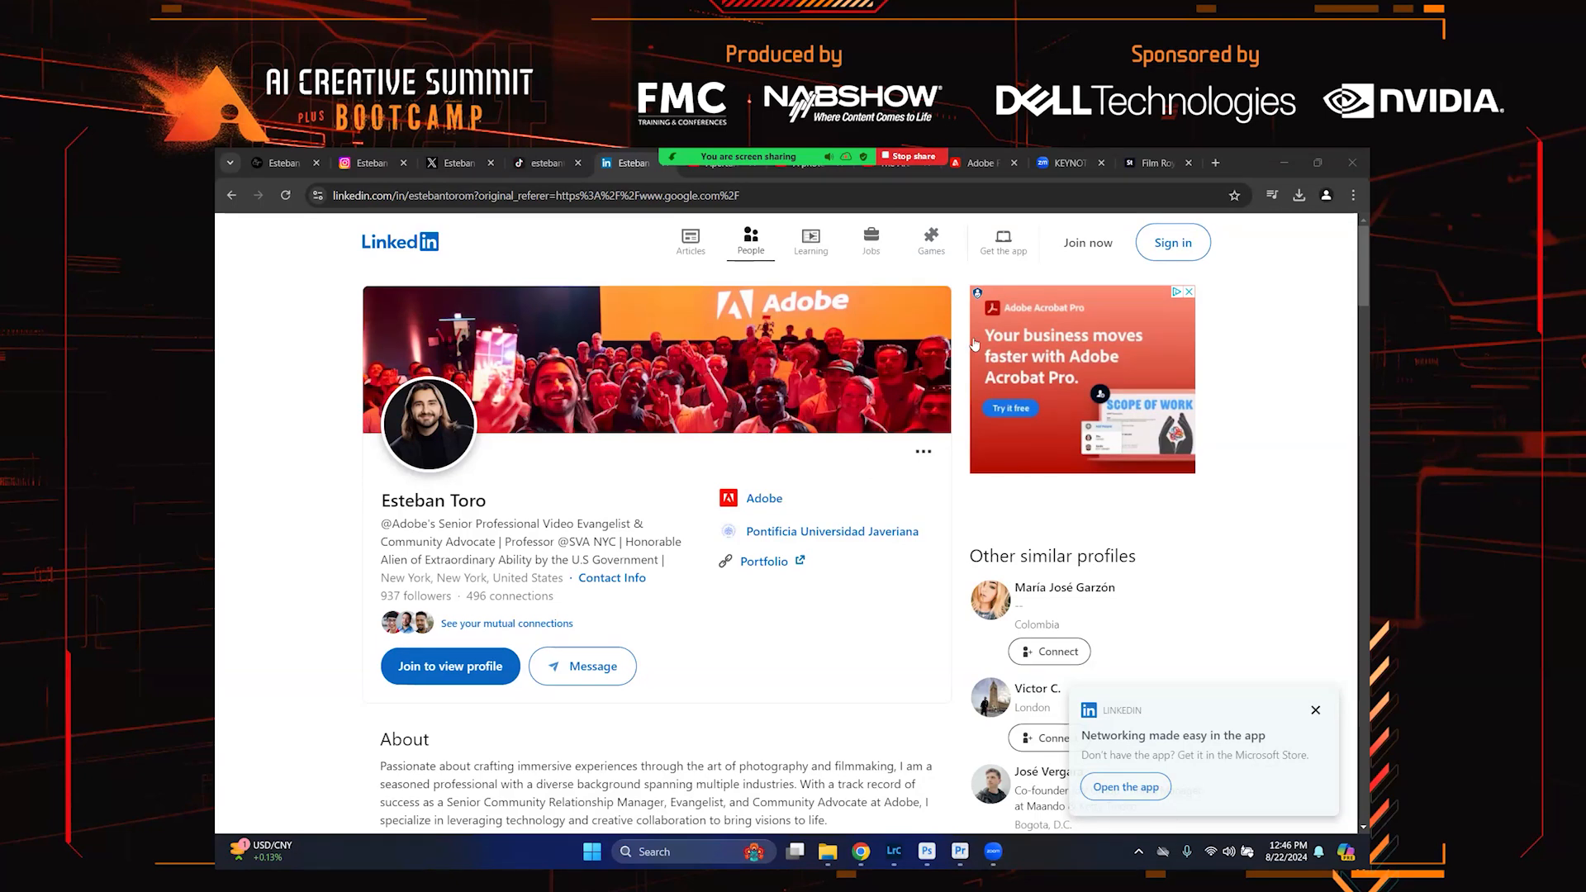
left_click(281, 163)
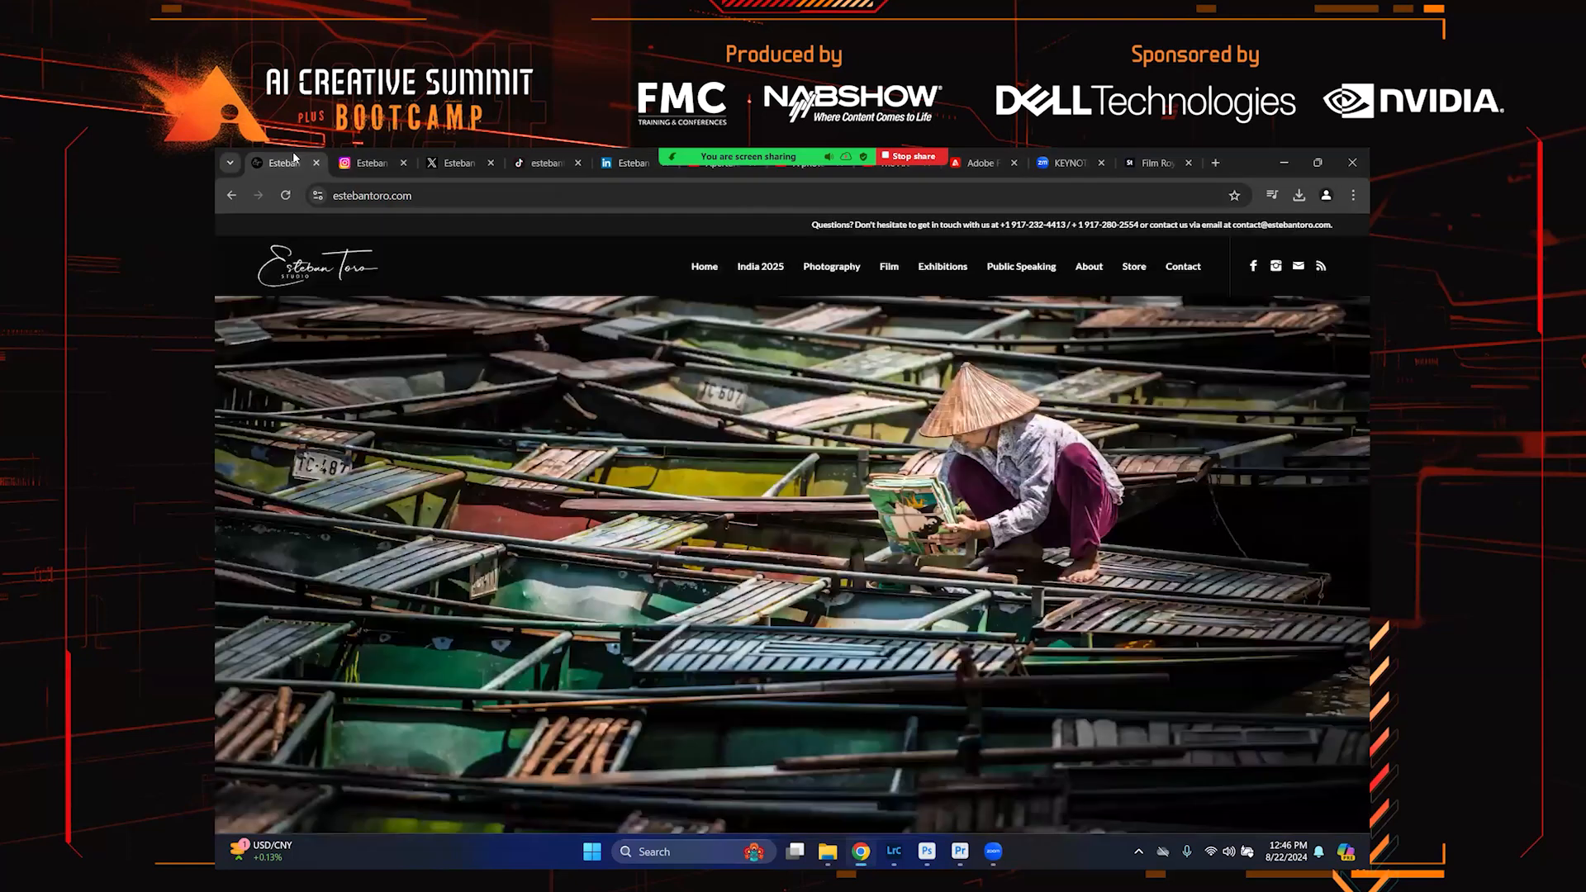